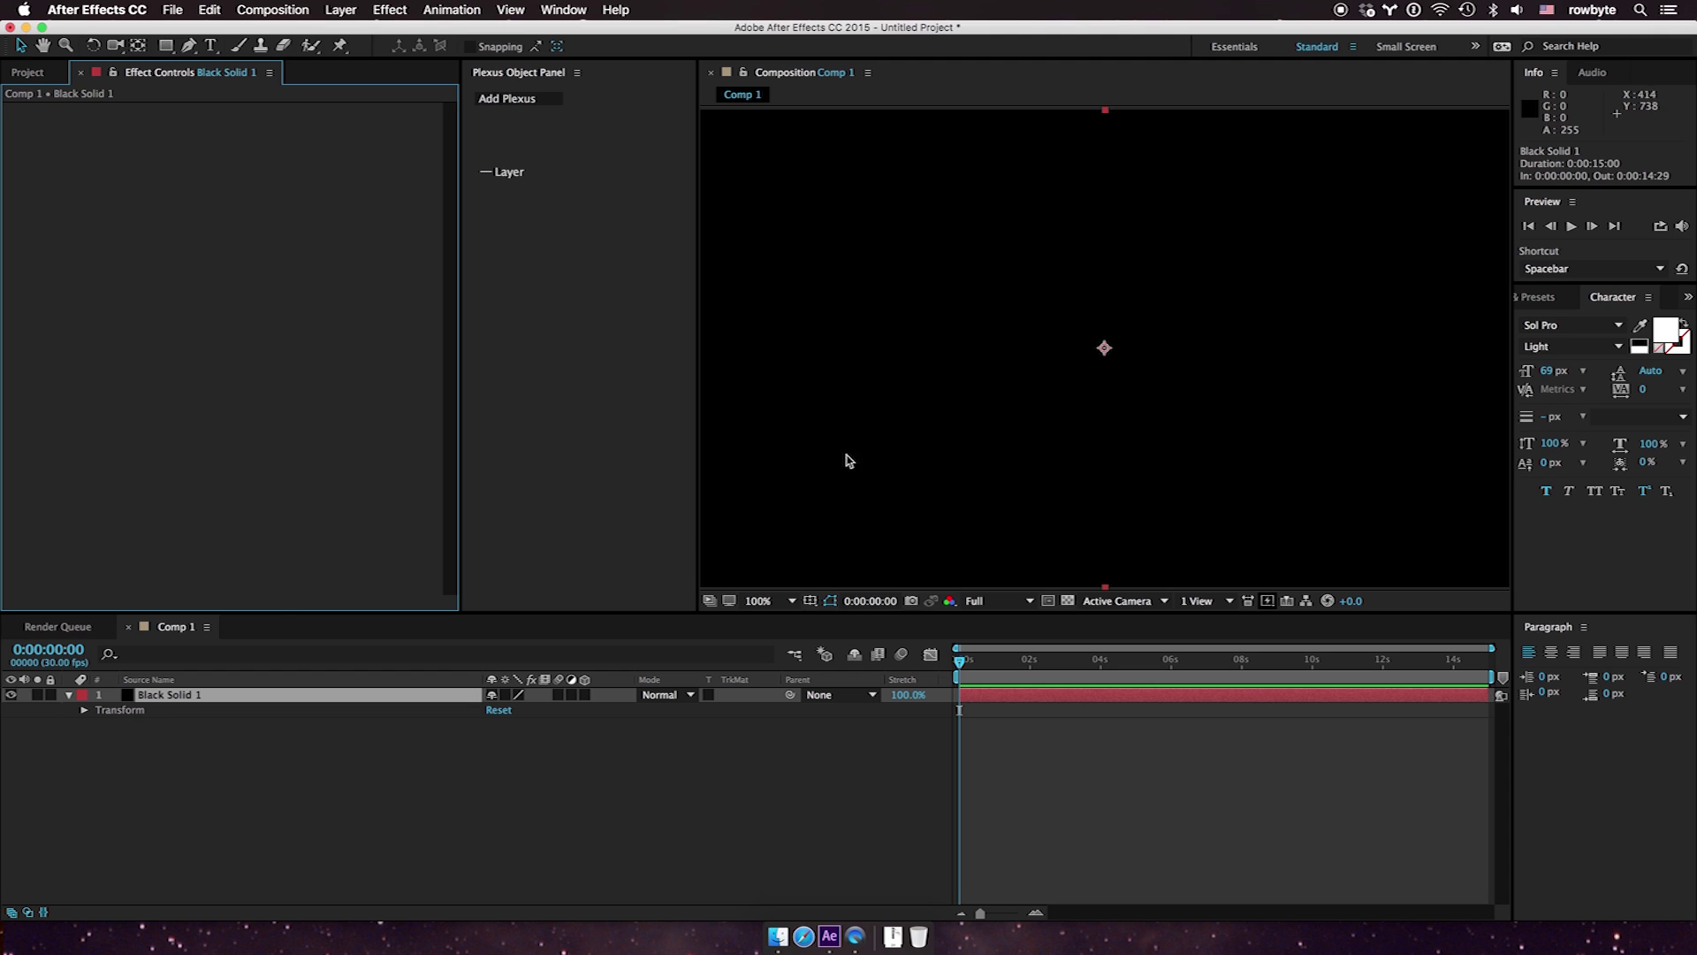
# Apply Plexus to Black Solid 1 and add female head_obj.obj to Comp 1 as a layer above the solid
pyautogui.click(550, 101)
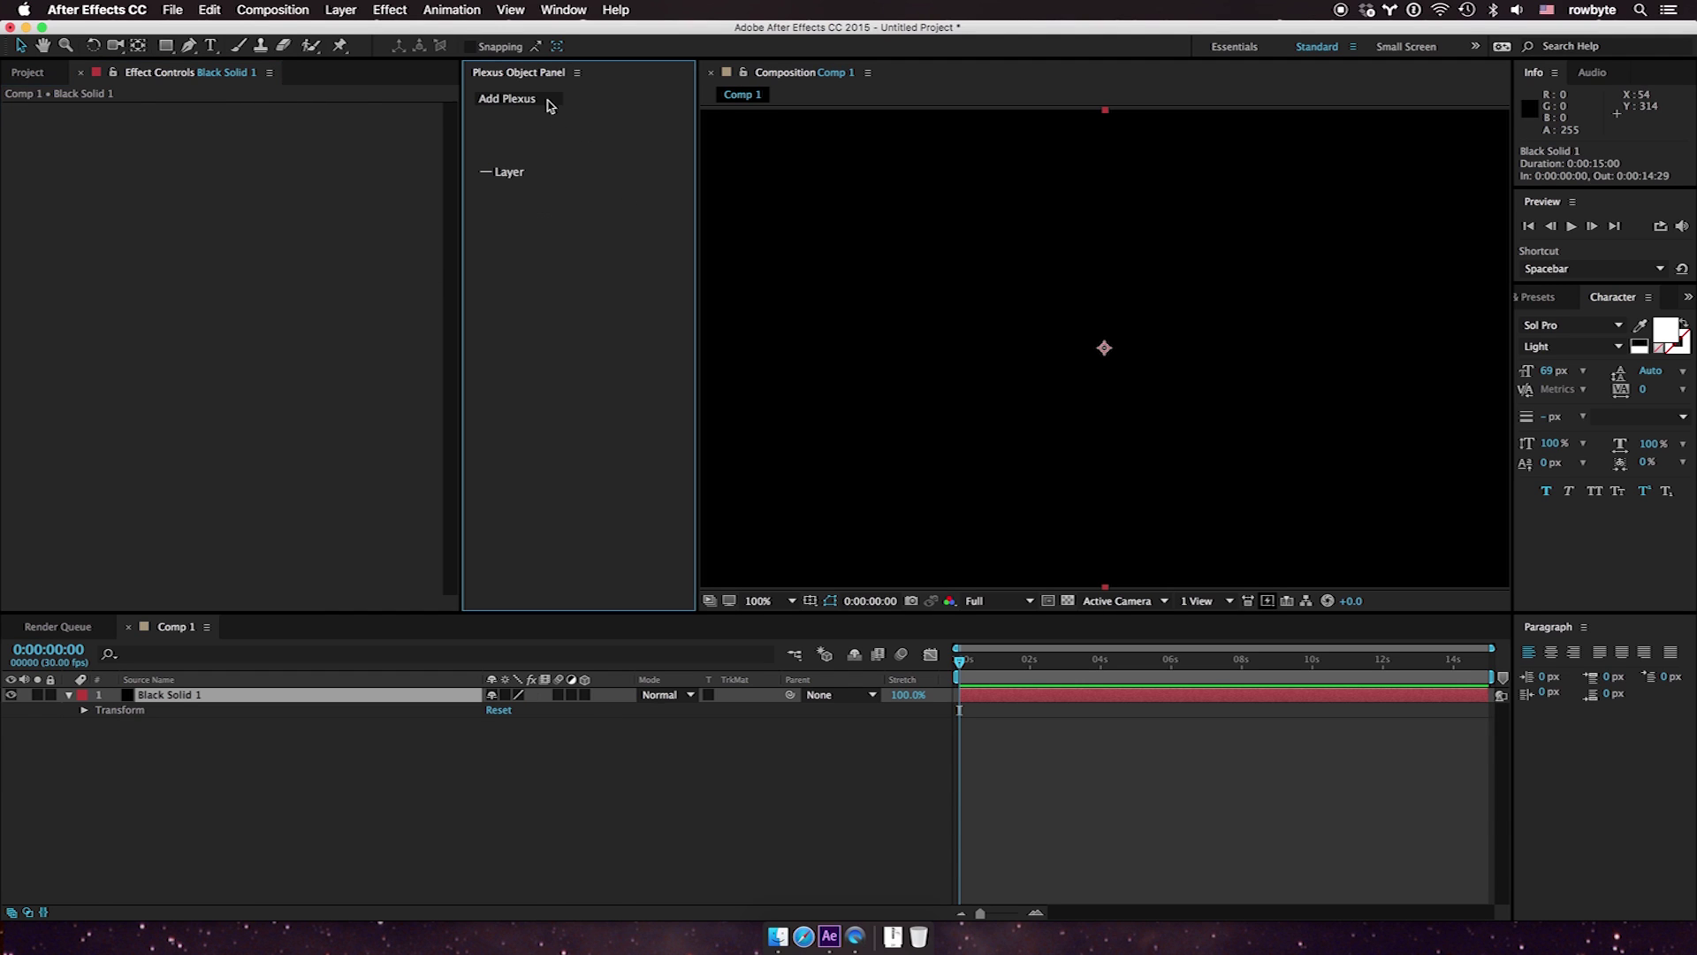
pyautogui.click(36, 70)
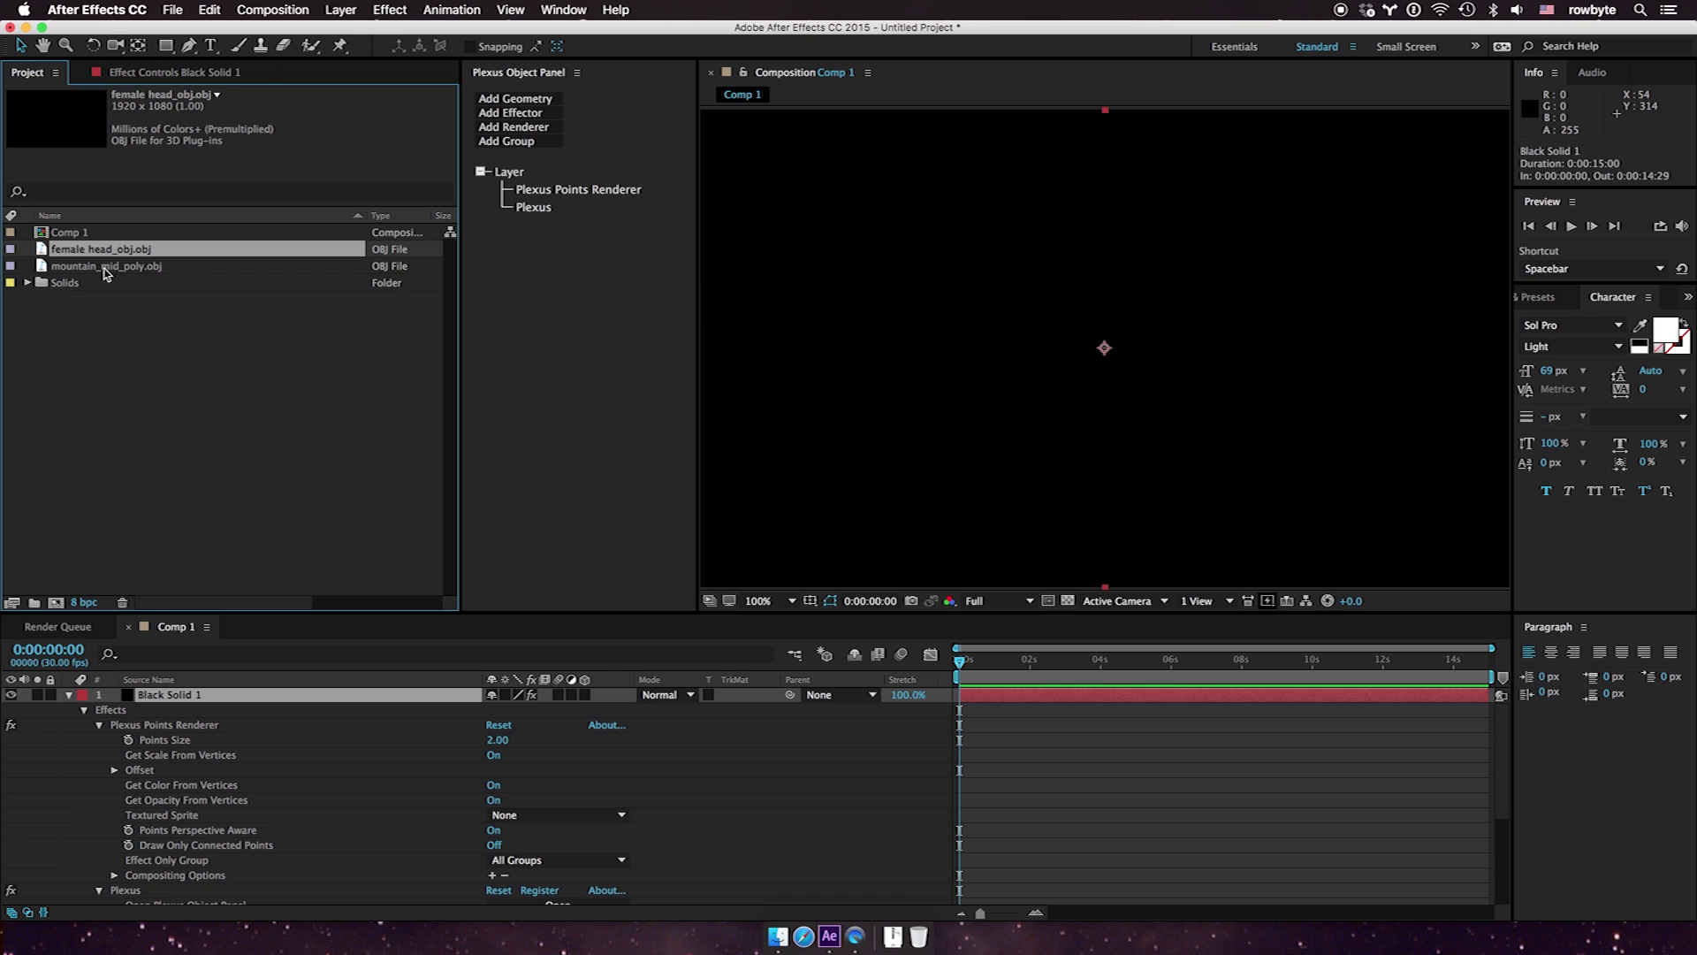
pyautogui.moveTo(44, 254); pyautogui.dragTo(214, 713)
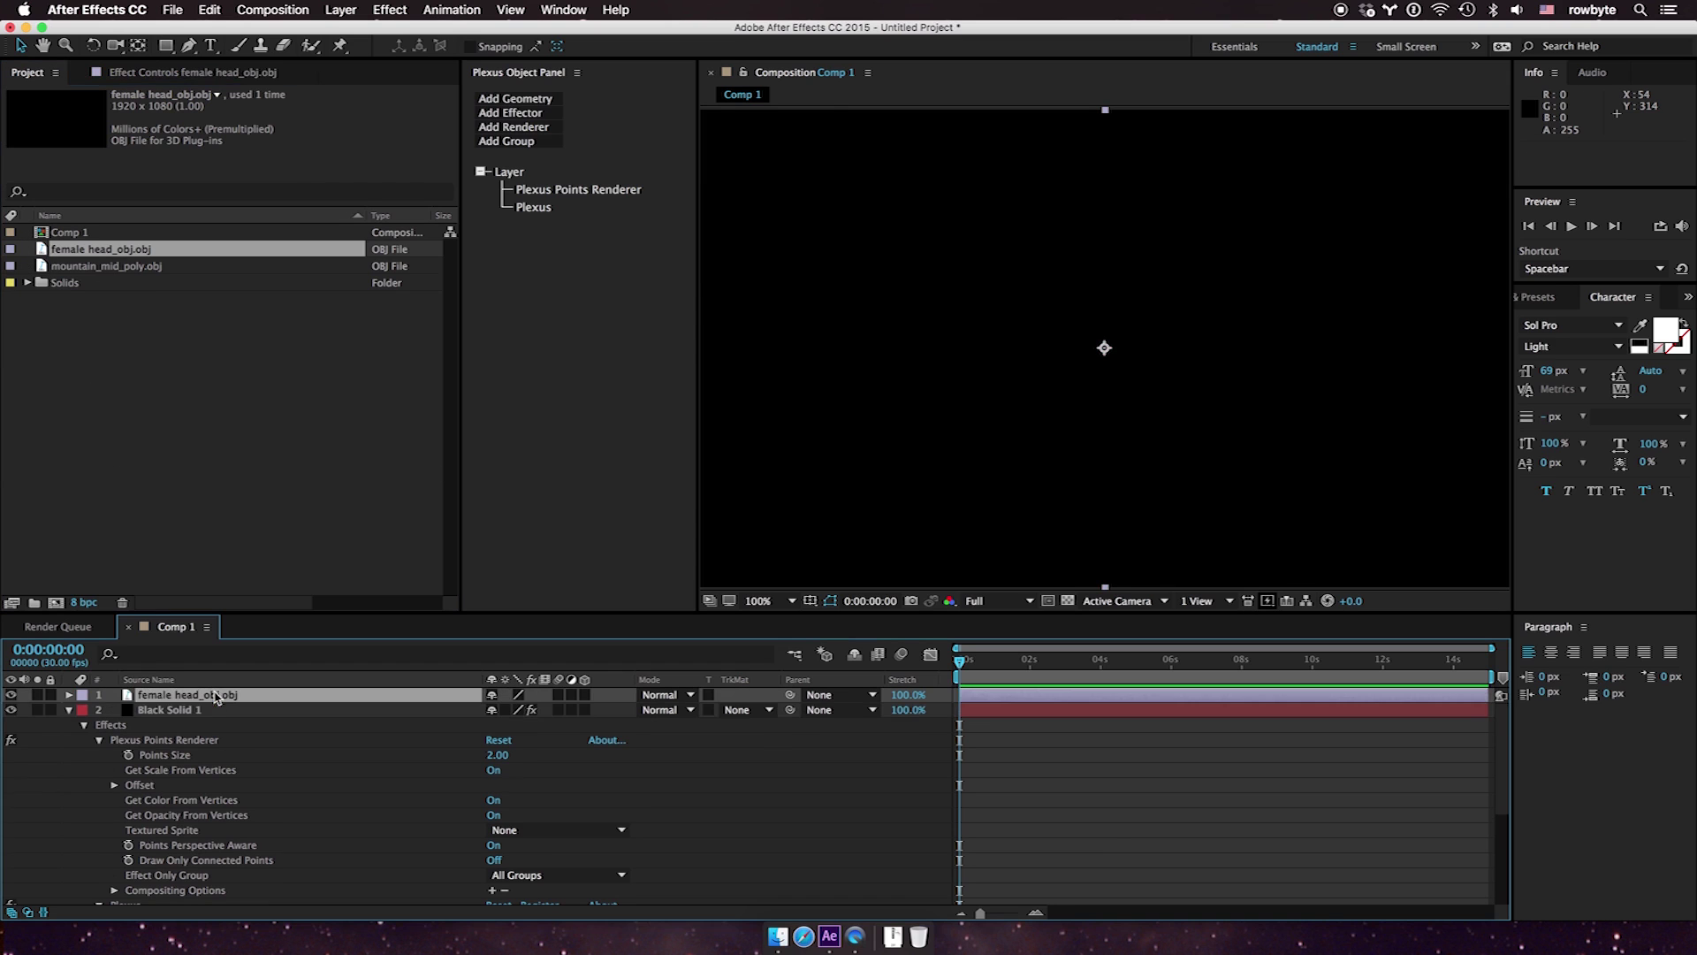
# Add a Plexus OBJ Object to Black Solid 1 and use the female head_obj.obj layer as its OBJ source
pyautogui.click(215, 712)
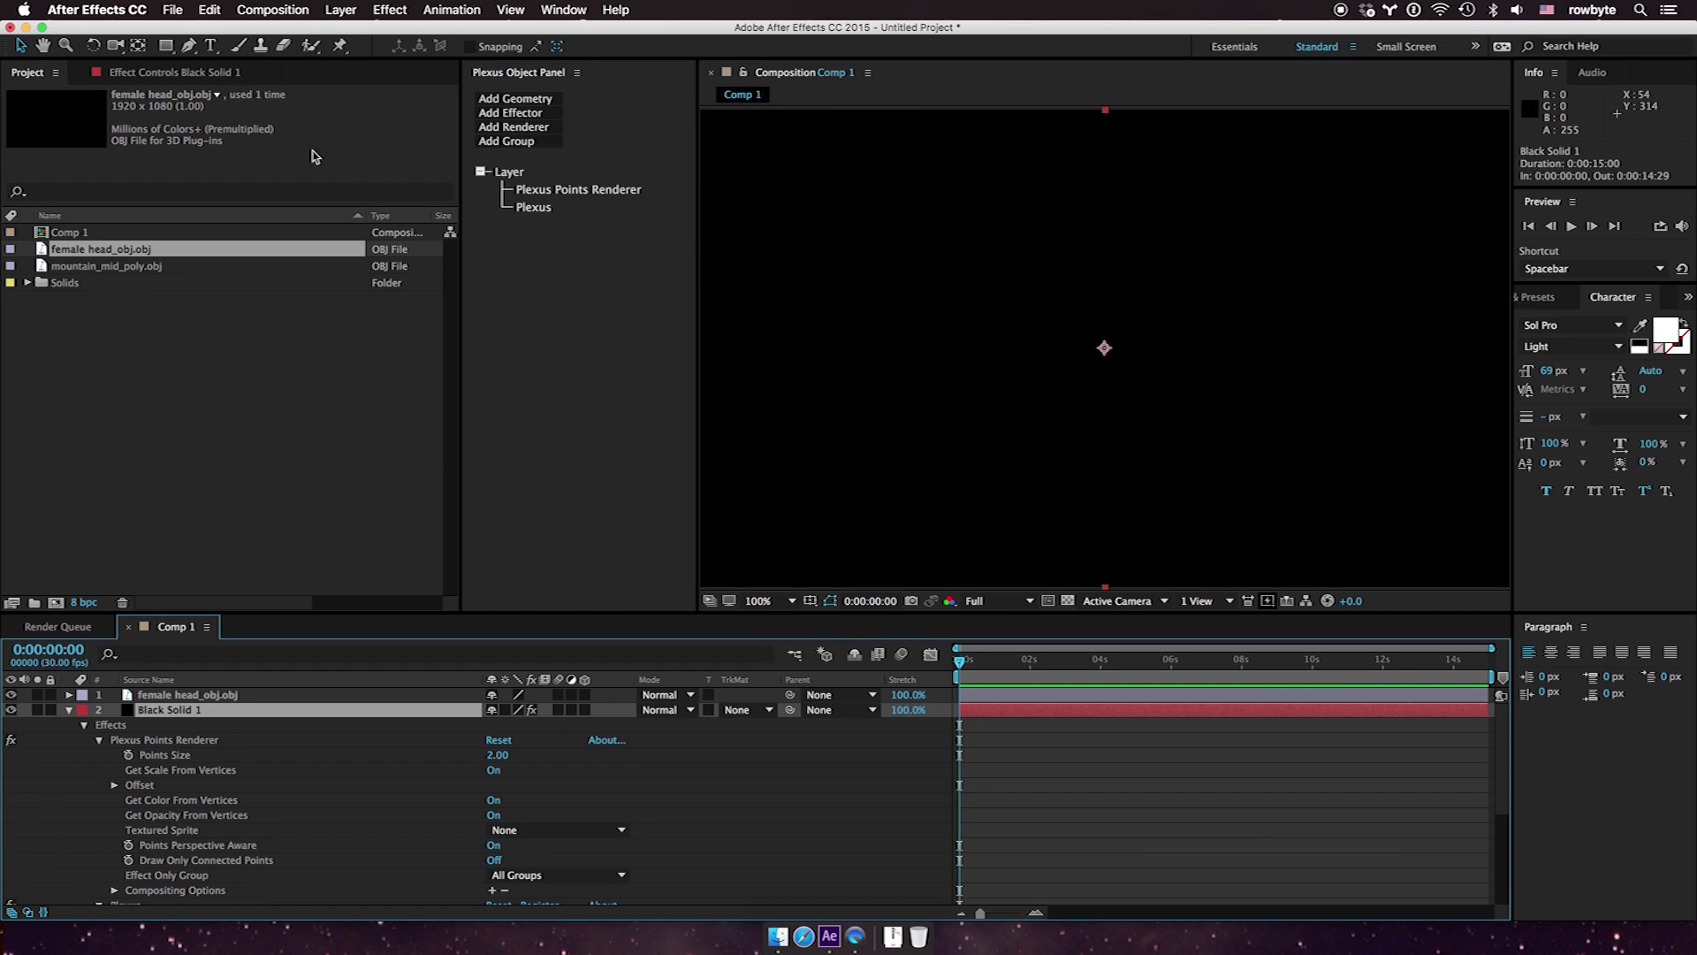
pyautogui.click(206, 73)
pyautogui.click(533, 100)
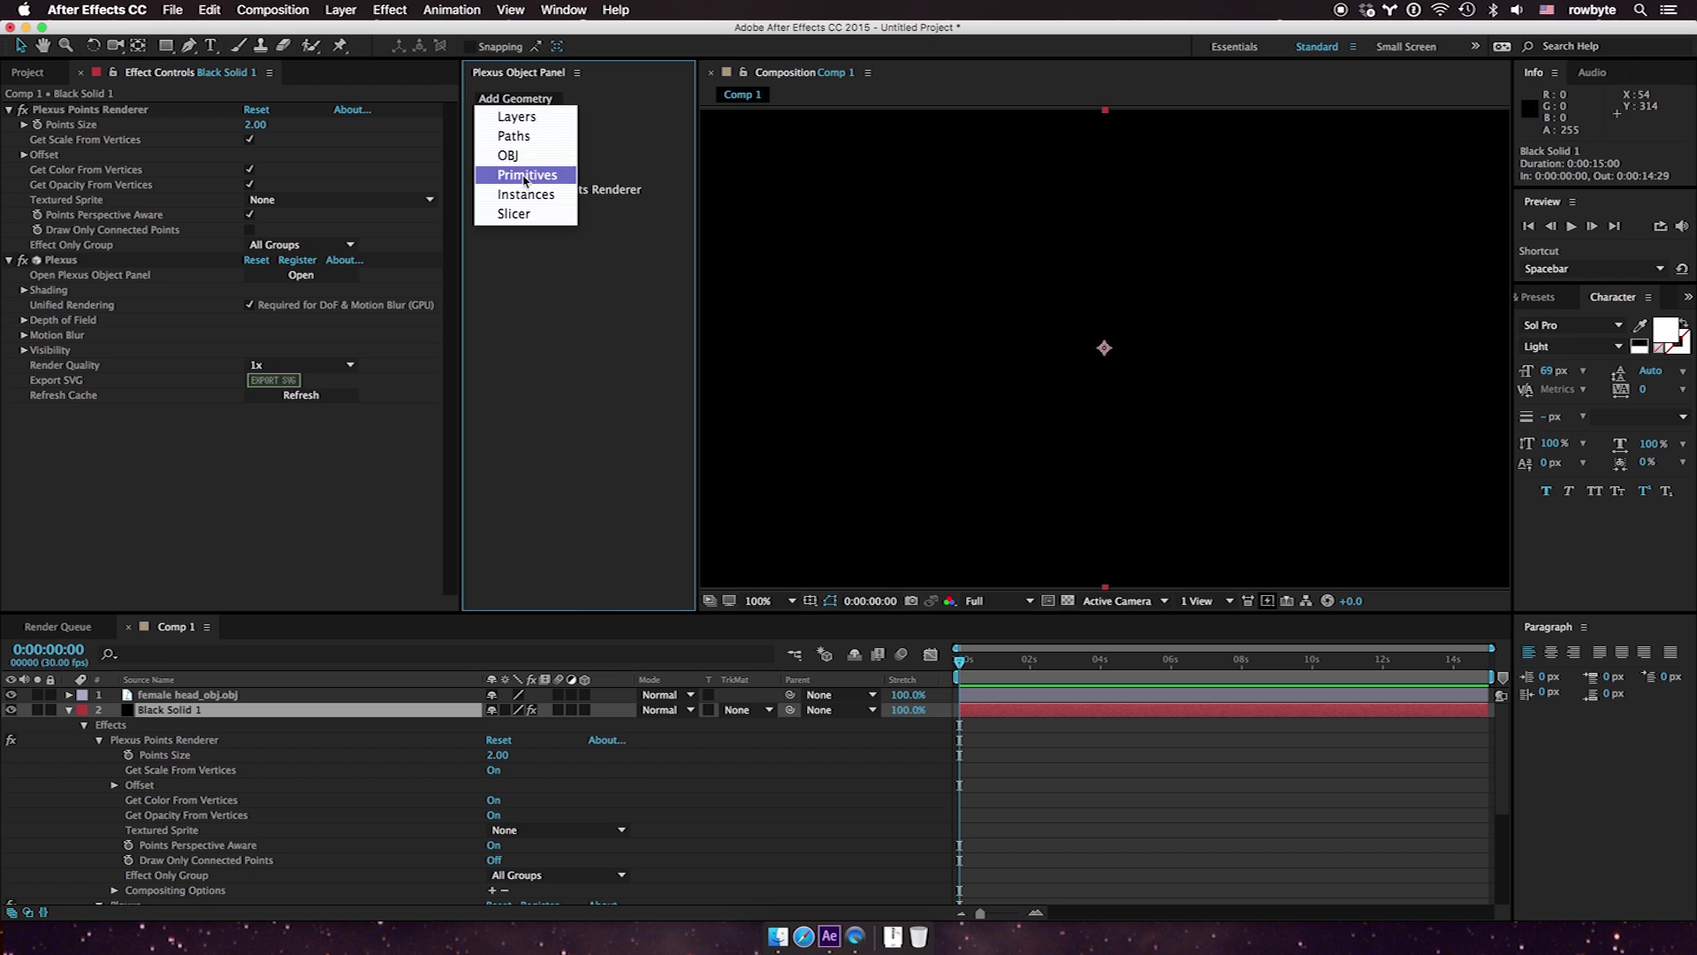
pyautogui.click(507, 155)
pyautogui.click(336, 124)
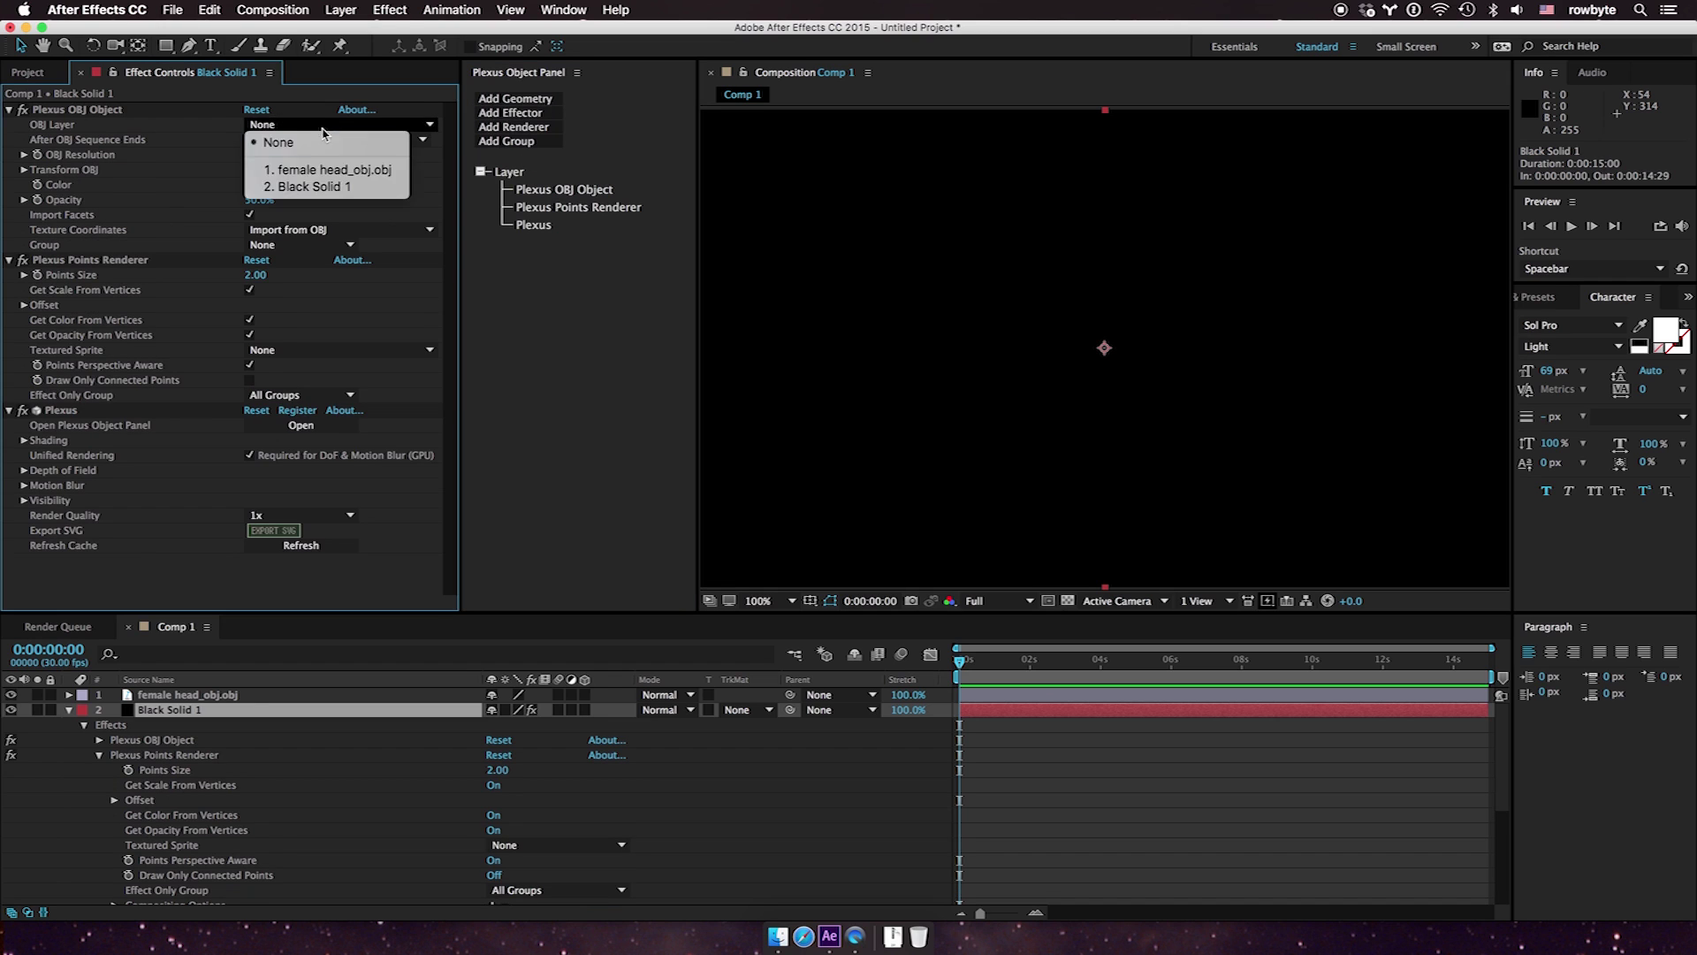
pyautogui.click(311, 174)
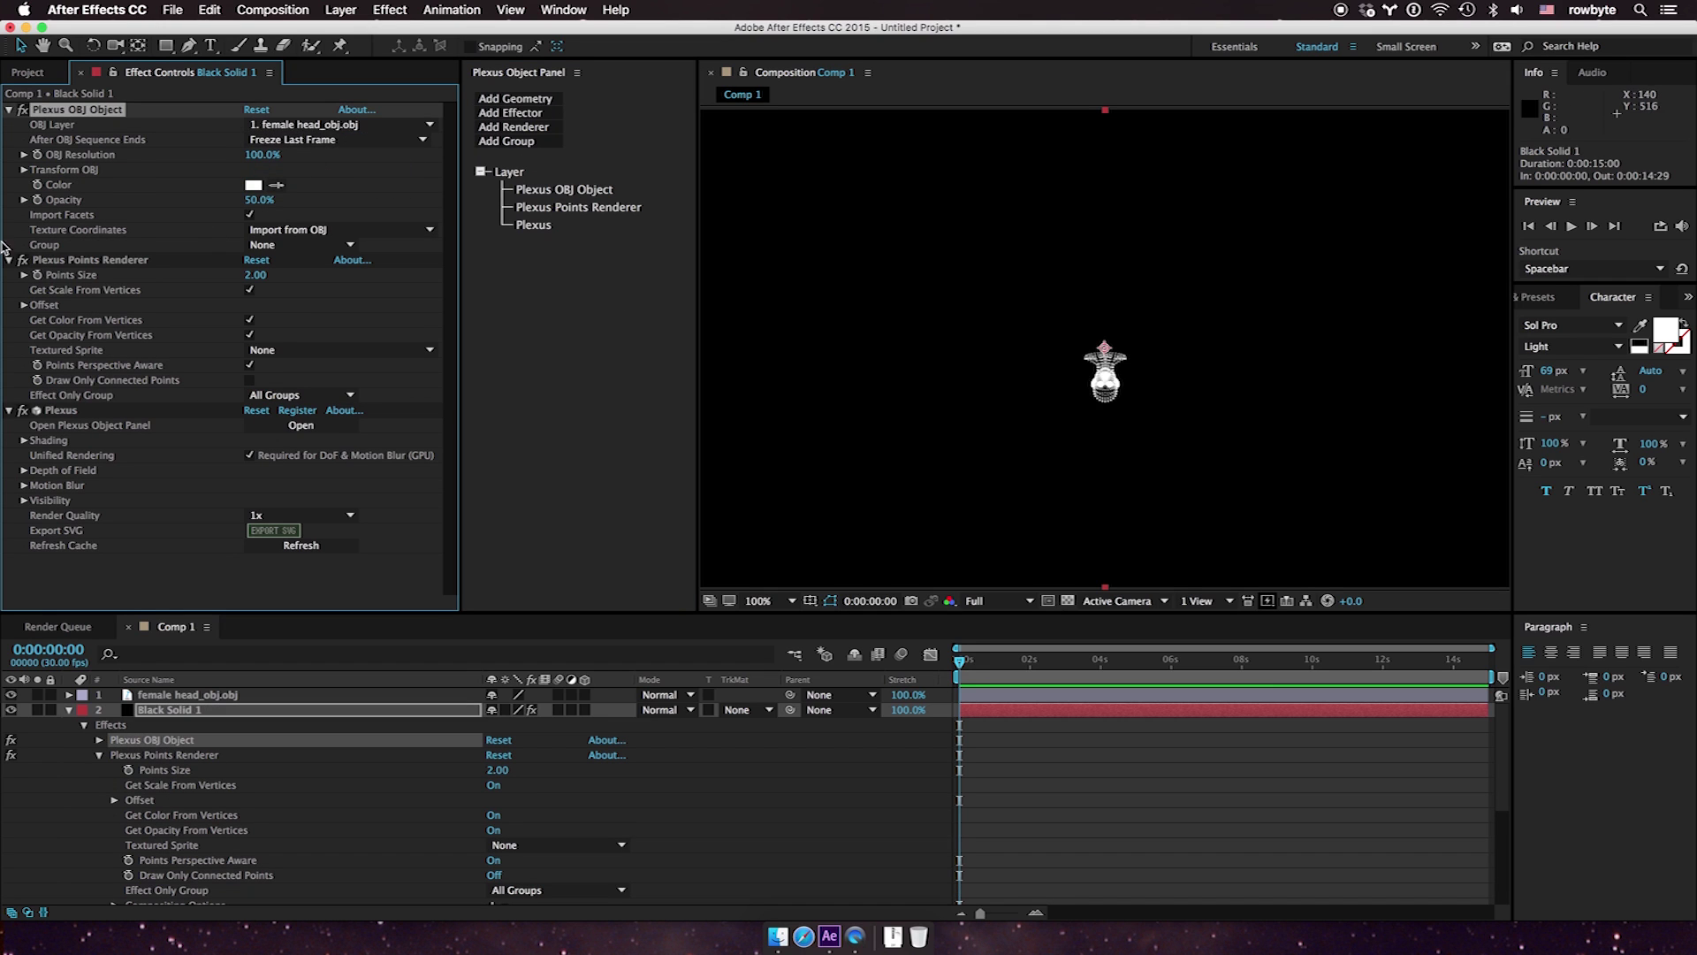
# Transform the OBJ head: invert Y, set the OBJ scale to 720% and the XY location to 960, 1025
pyautogui.click(25, 170)
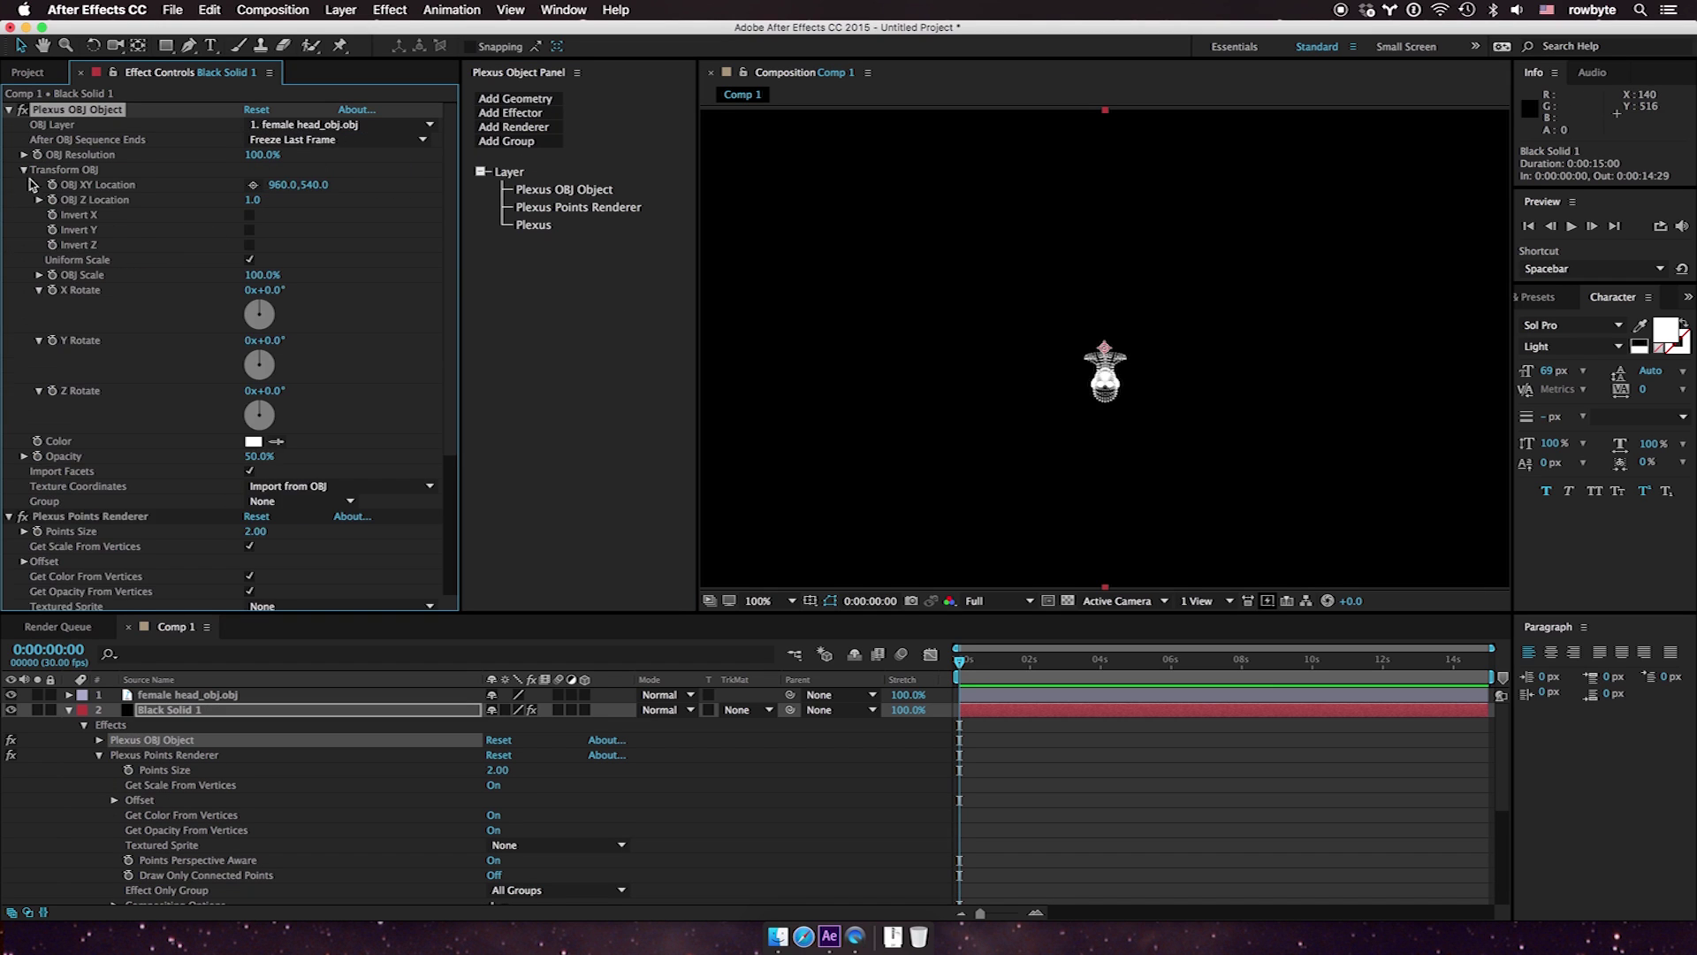
pyautogui.click(249, 229)
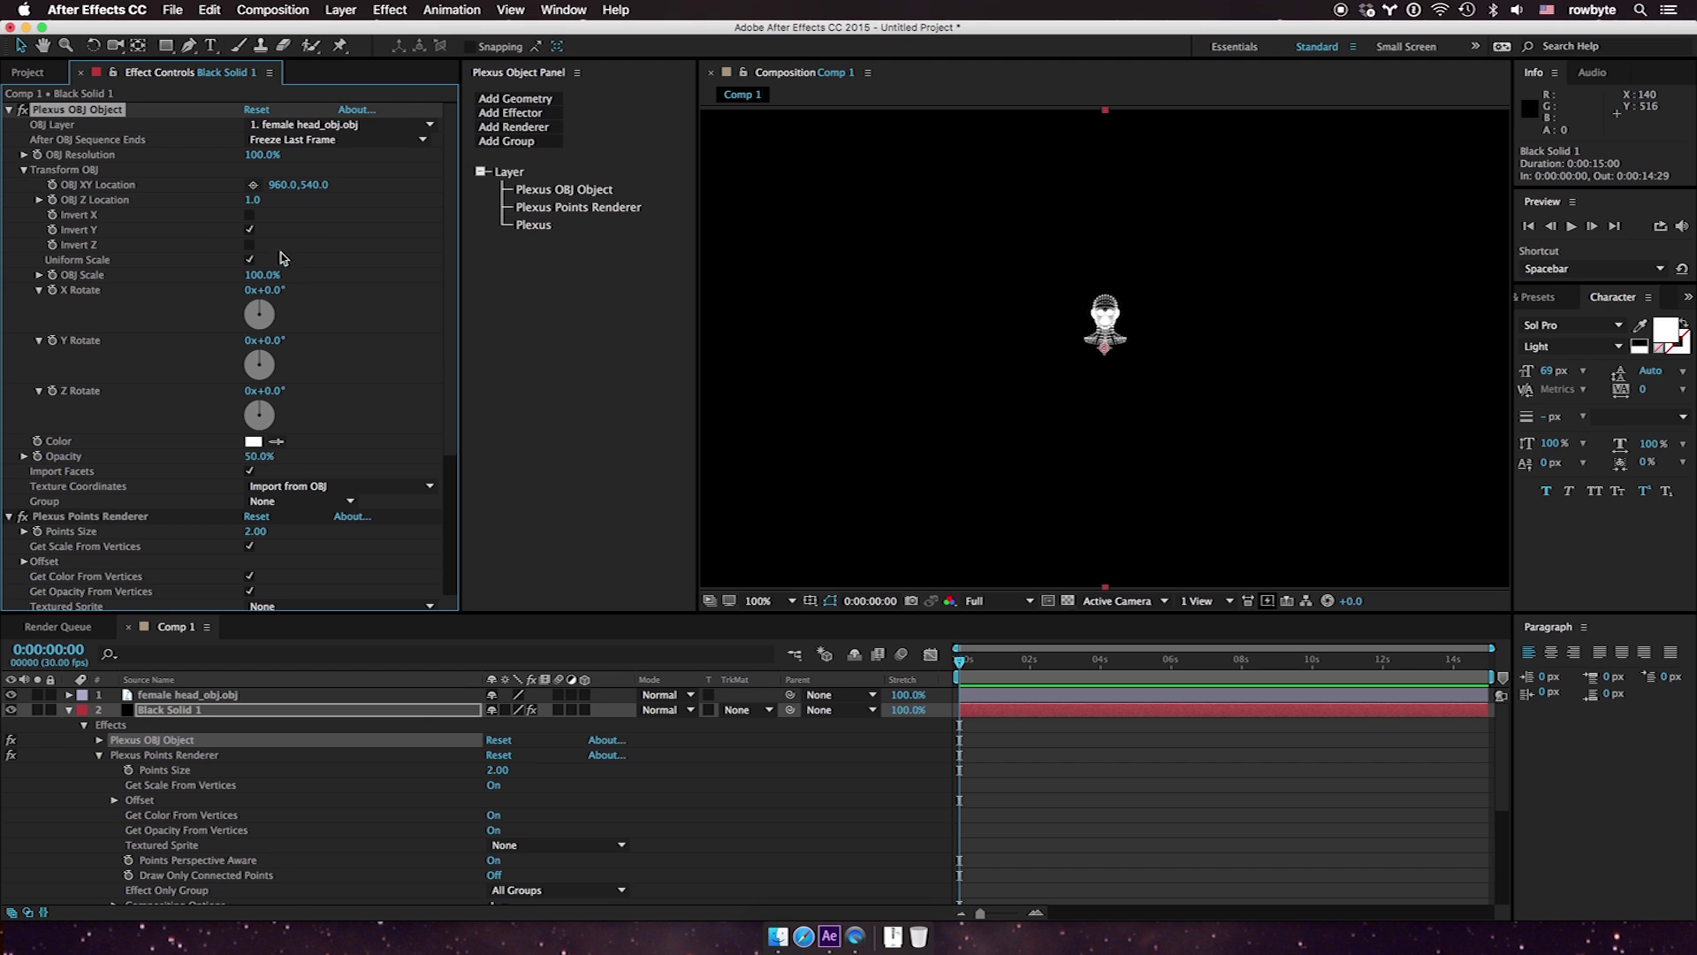
pyautogui.moveTo(263, 275); pyautogui.dragTo(763, 162)
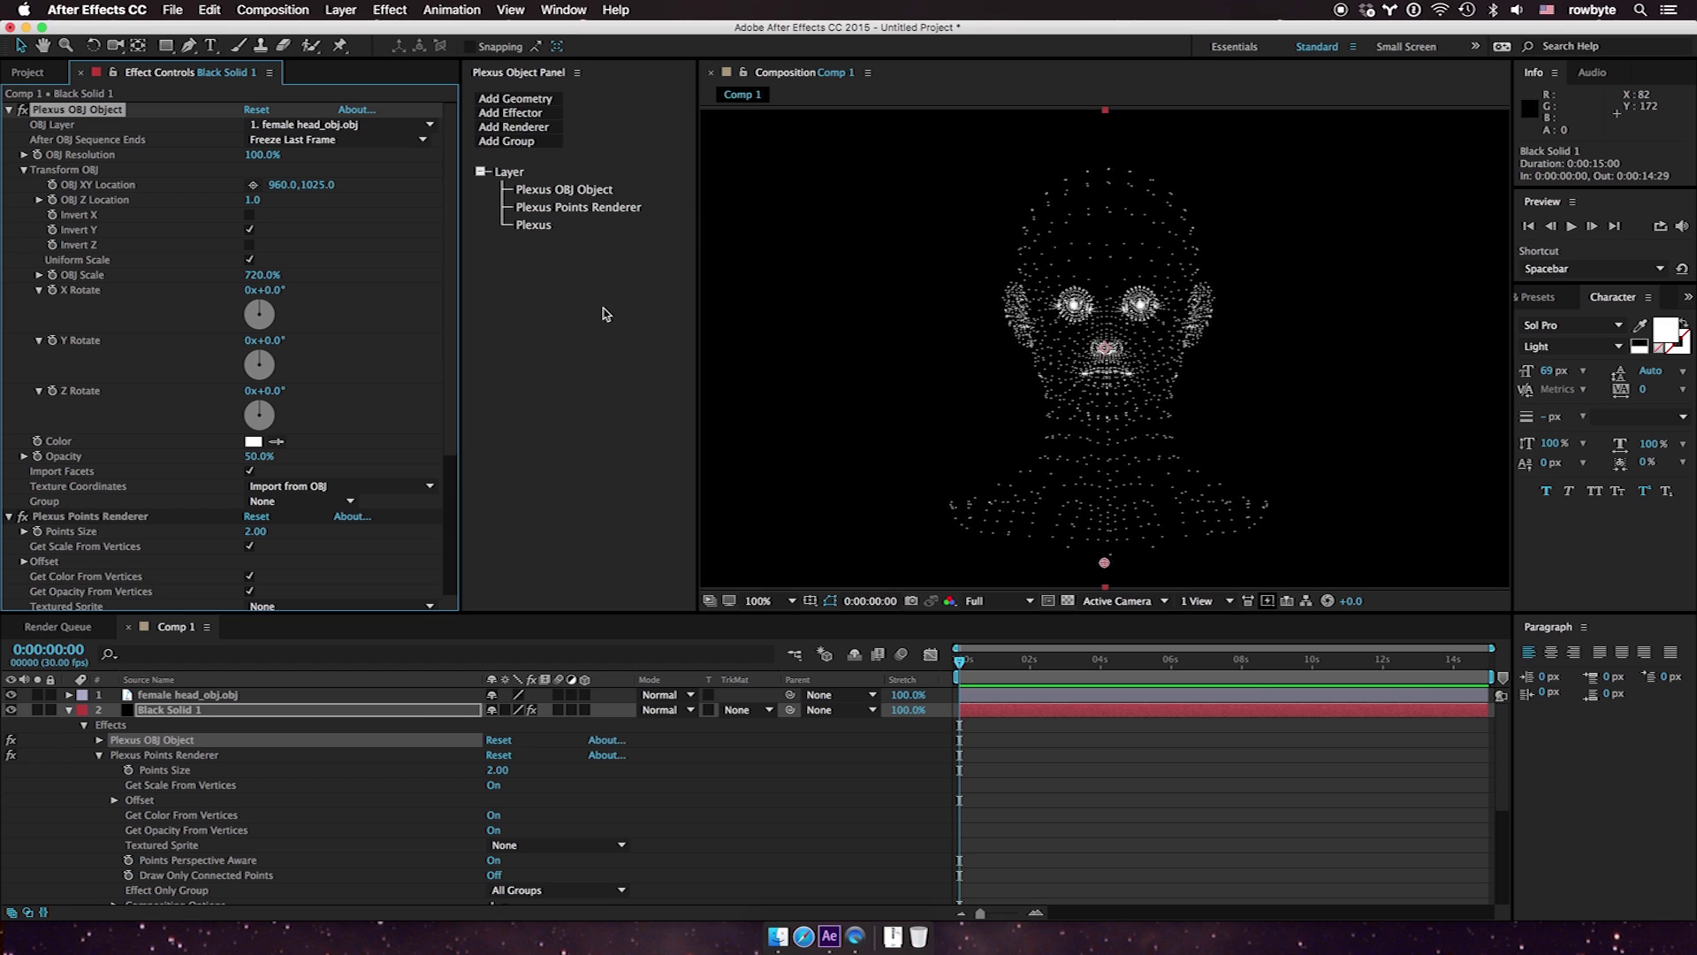
# Add a Facets renderer to the head's Plexus setup and disable the Plexus Points Renderer
pyautogui.click(540, 128)
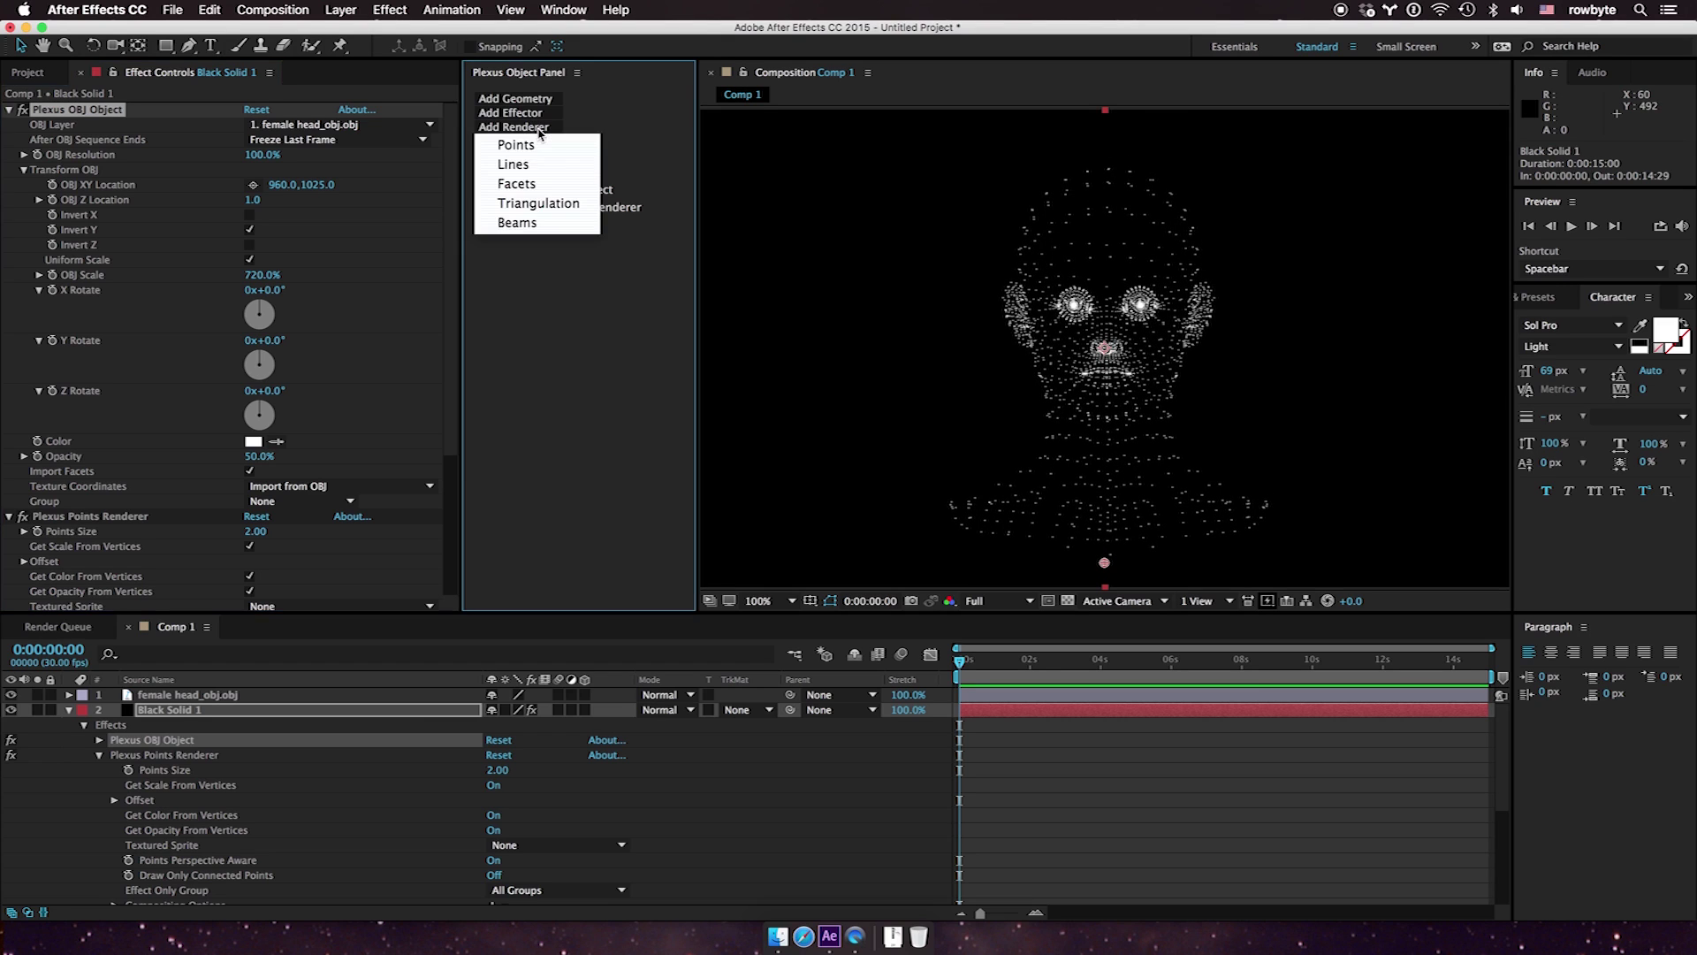
pyautogui.click(535, 181)
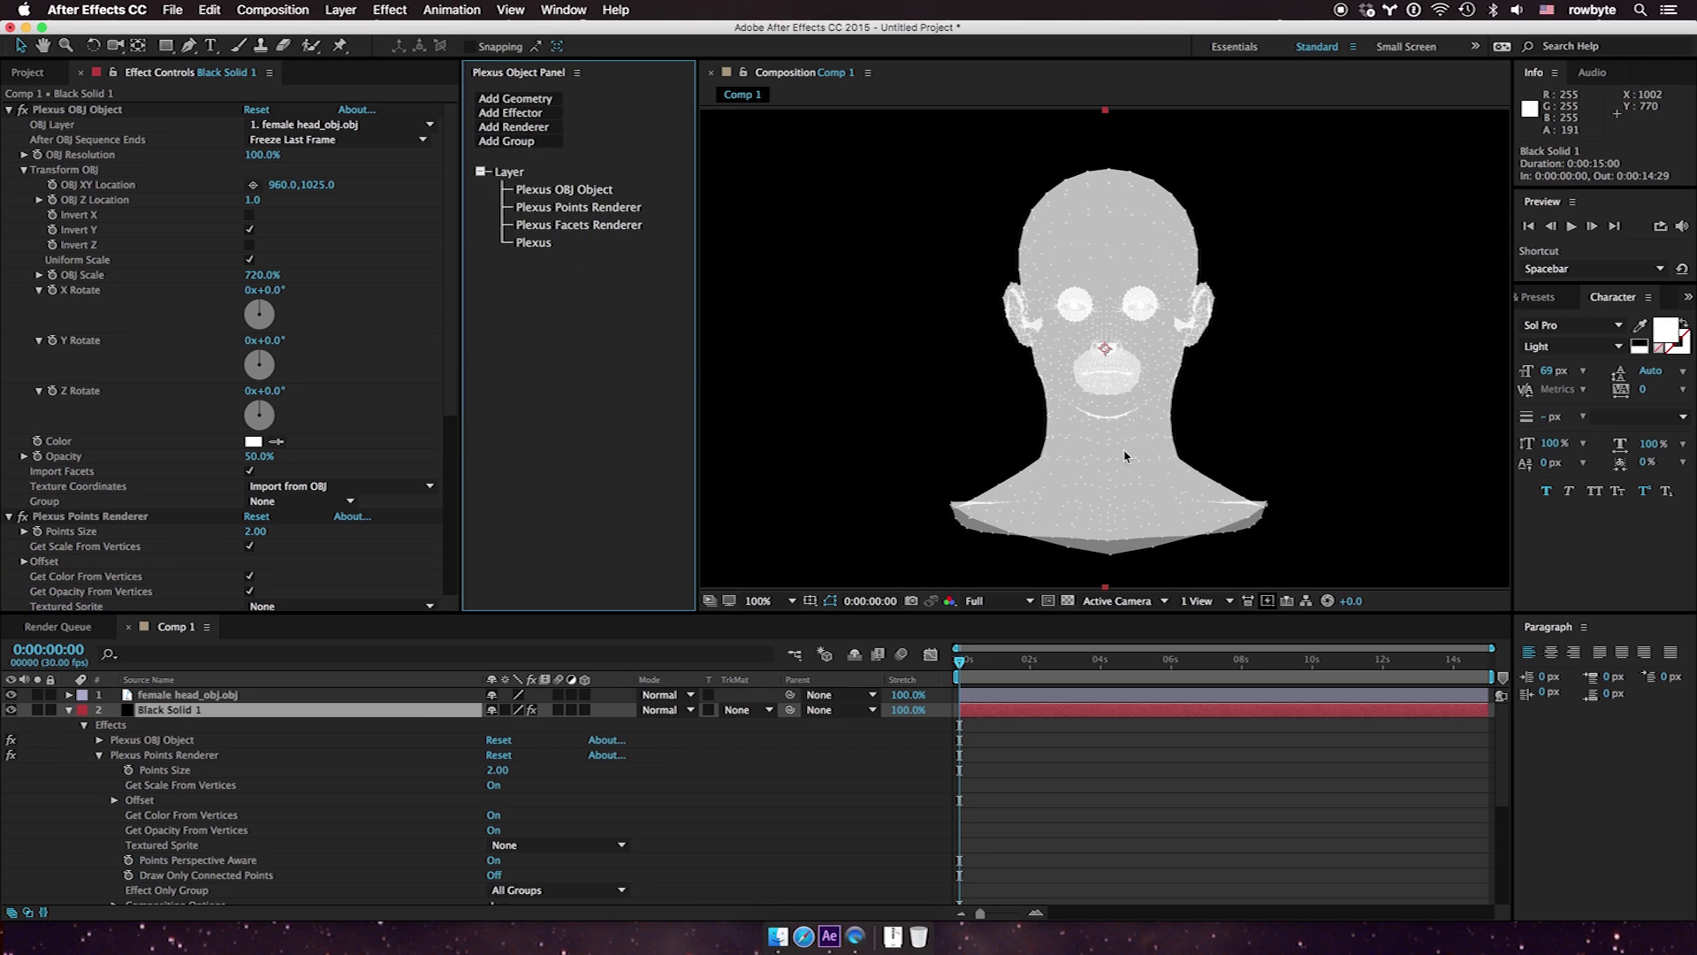
pyautogui.click(565, 206)
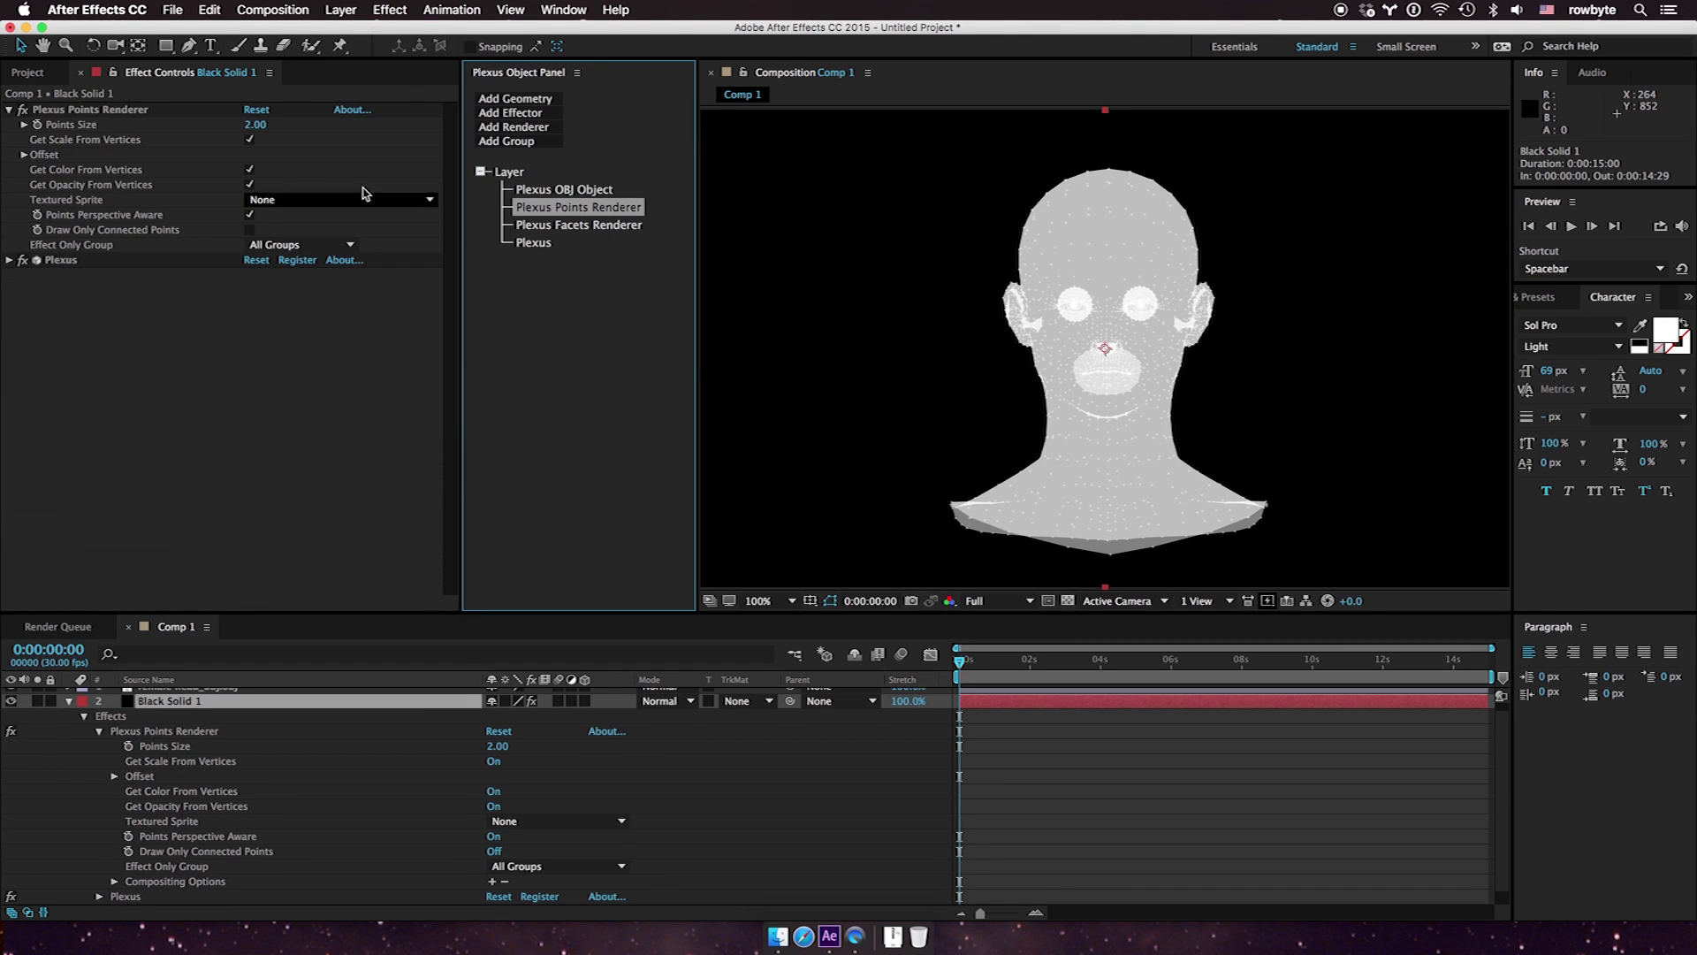
pyautogui.click(23, 111)
# Create a two-node camera named Camera 1 with its existing custom settings
pyautogui.click(340, 9)
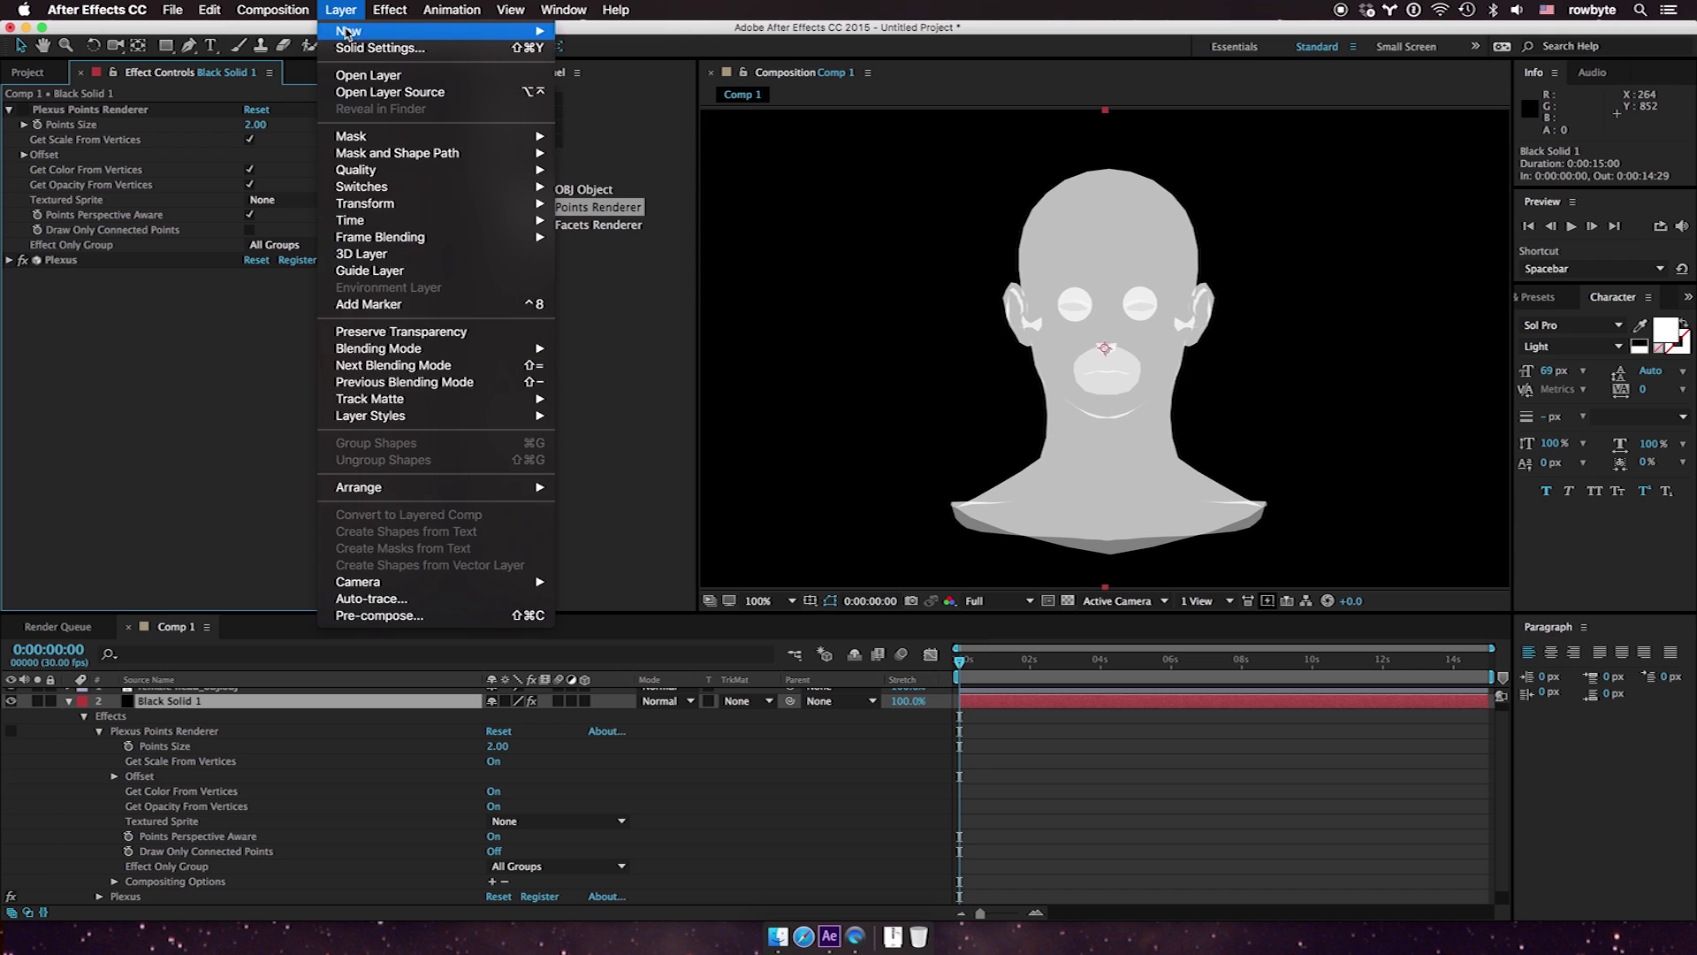
pyautogui.moveTo(372, 31)
pyautogui.click(601, 87)
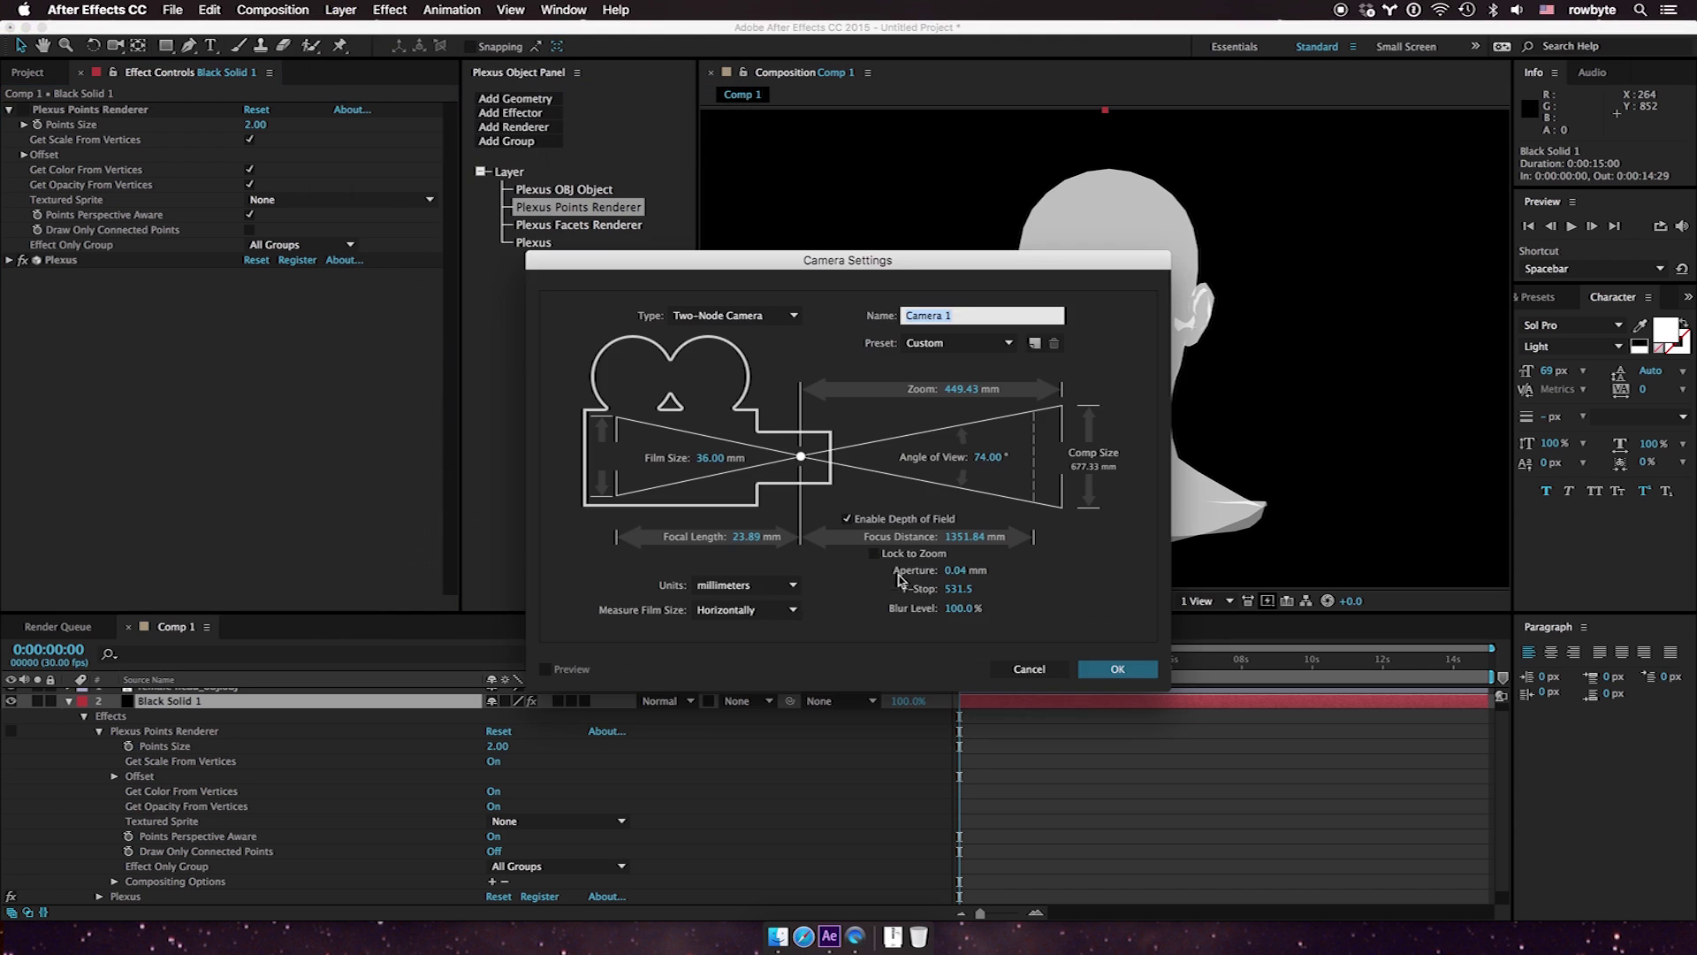
pyautogui.click(1118, 671)
# Orbit Camera 1 around the head to a side profile with the face pointing right
pyautogui.press('c')
pyautogui.moveTo(961, 409); pyautogui.dragTo(992, 463)
pyautogui.moveTo(887, 329); pyautogui.dragTo(844, 369)
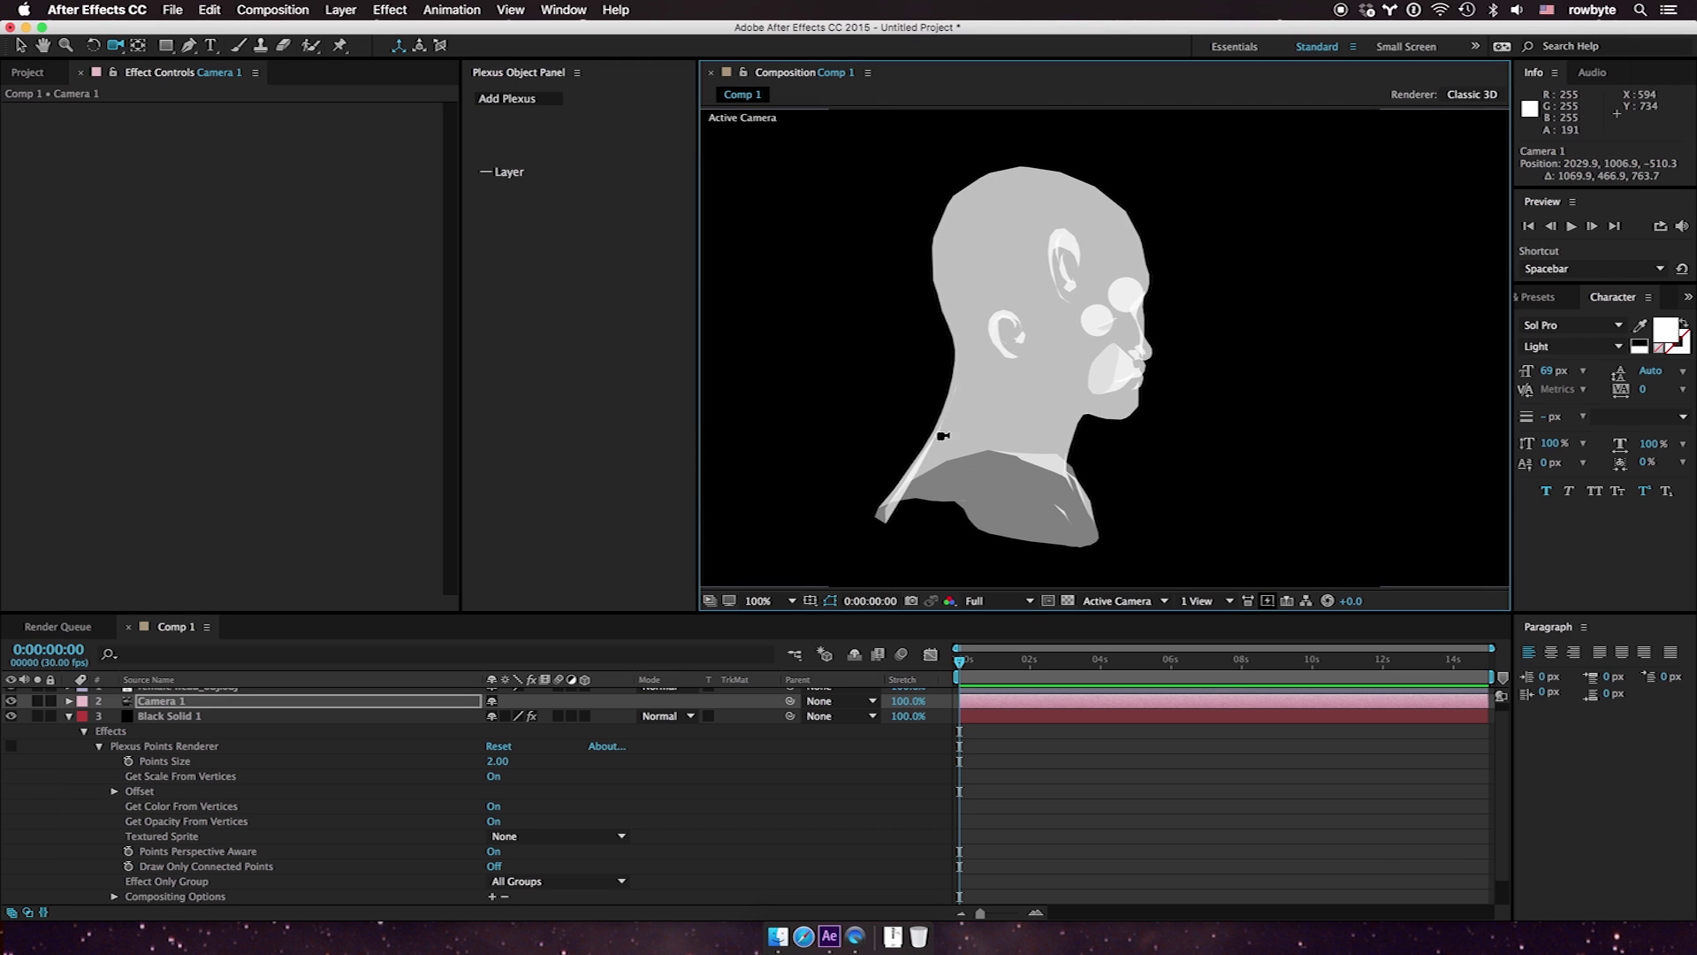
pyautogui.moveTo(935, 443); pyautogui.dragTo(899, 466)
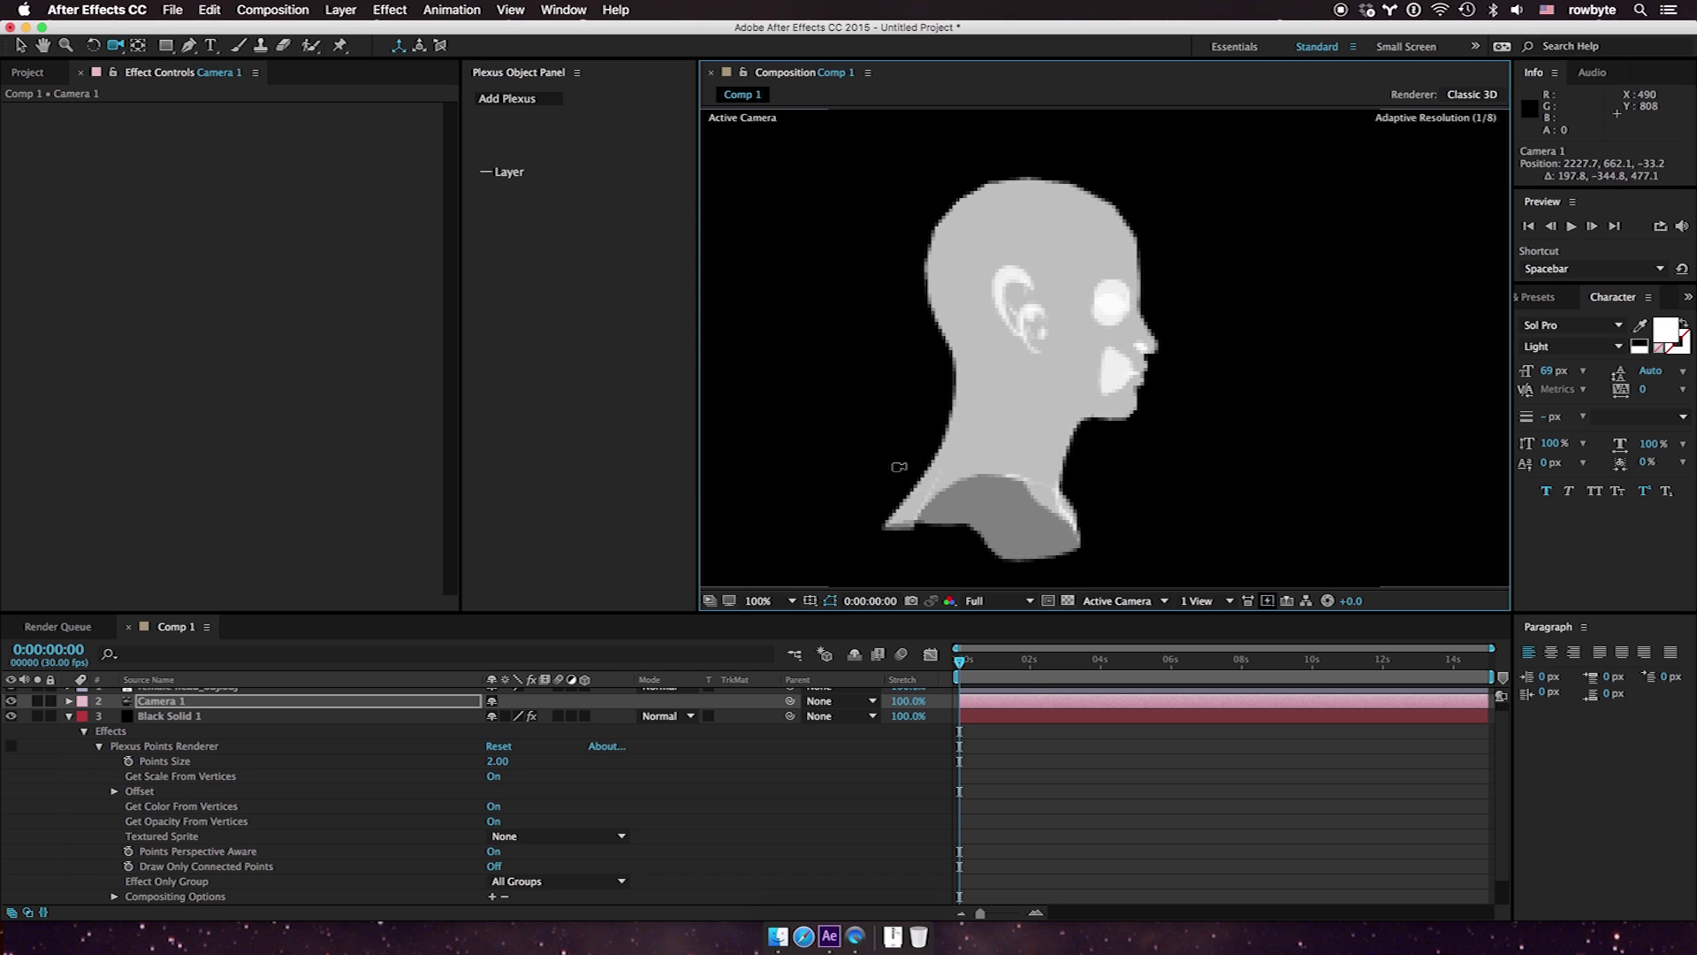
# Create a white spot light with 50% intensity and a 90° cone, and move its point of interest to the back of the head
pyautogui.click(341, 9)
pyautogui.moveTo(371, 35)
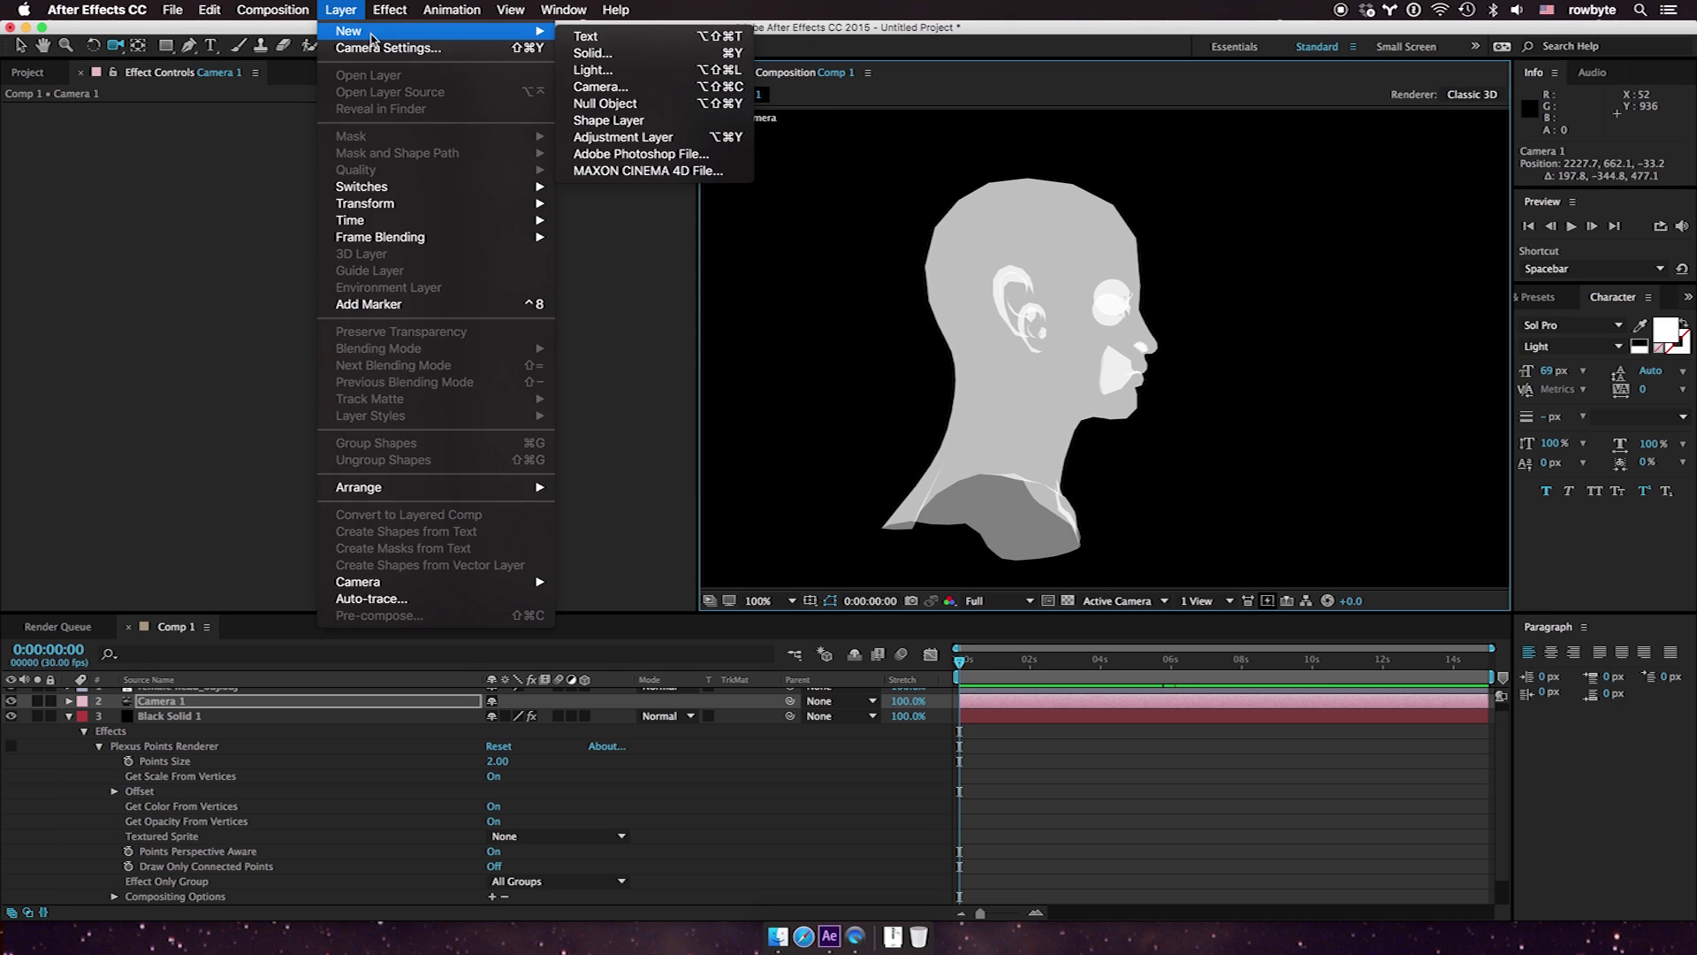
pyautogui.click(592, 70)
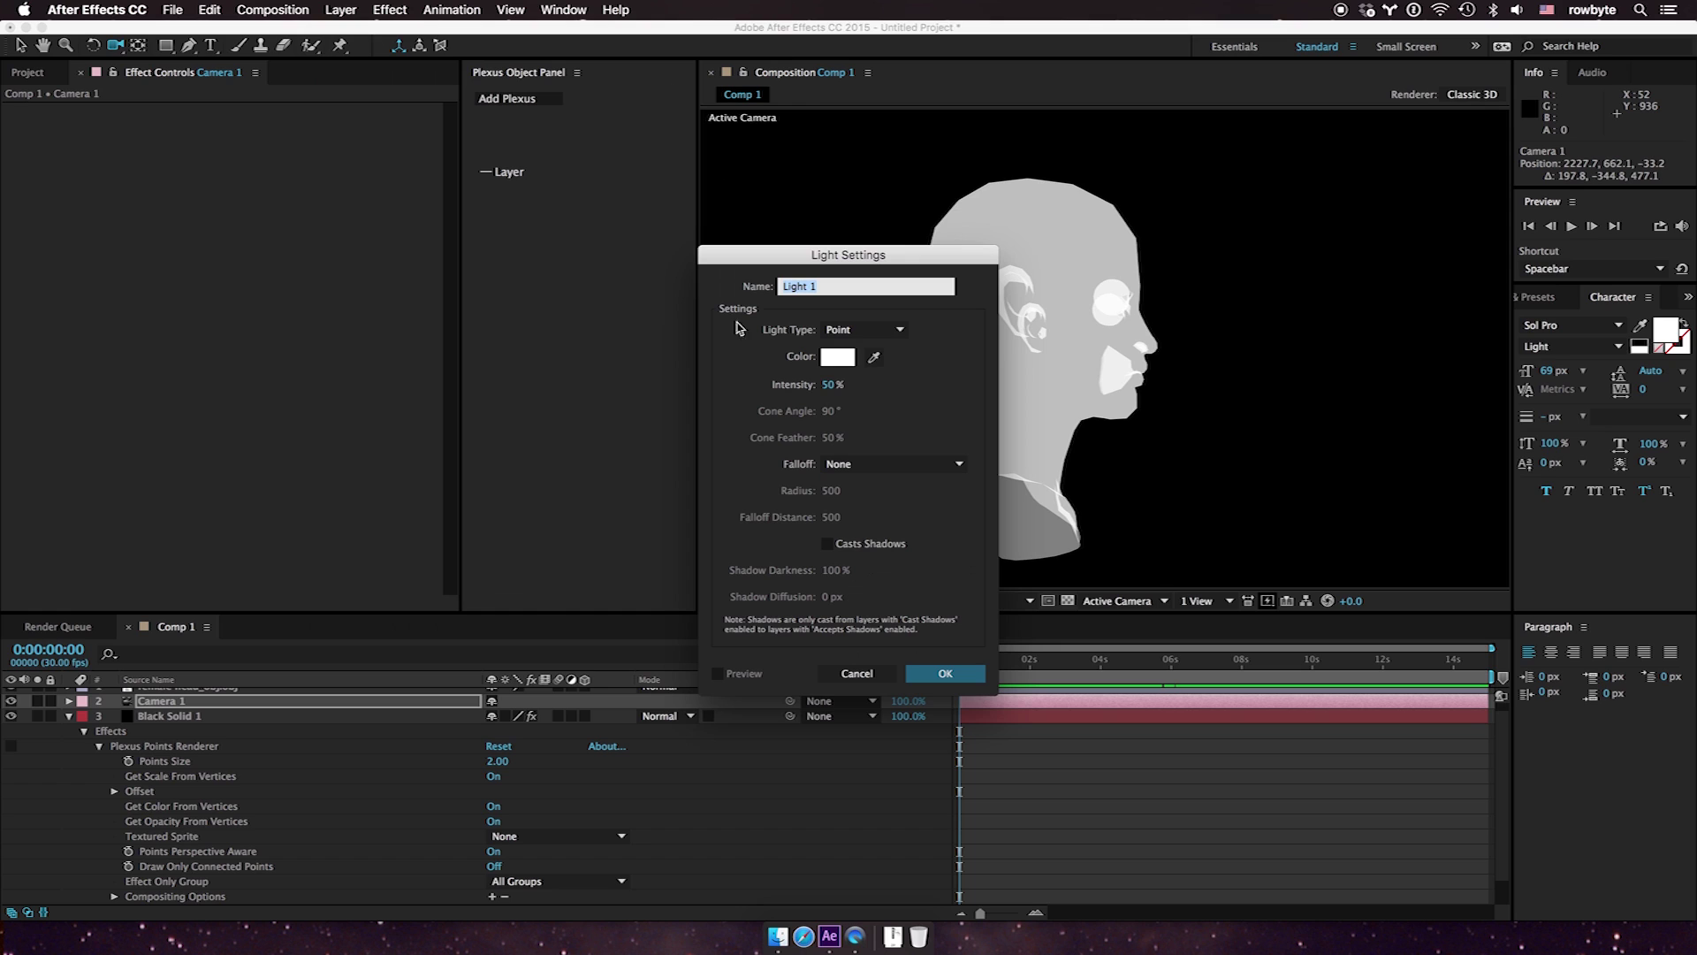
pyautogui.click(847, 334)
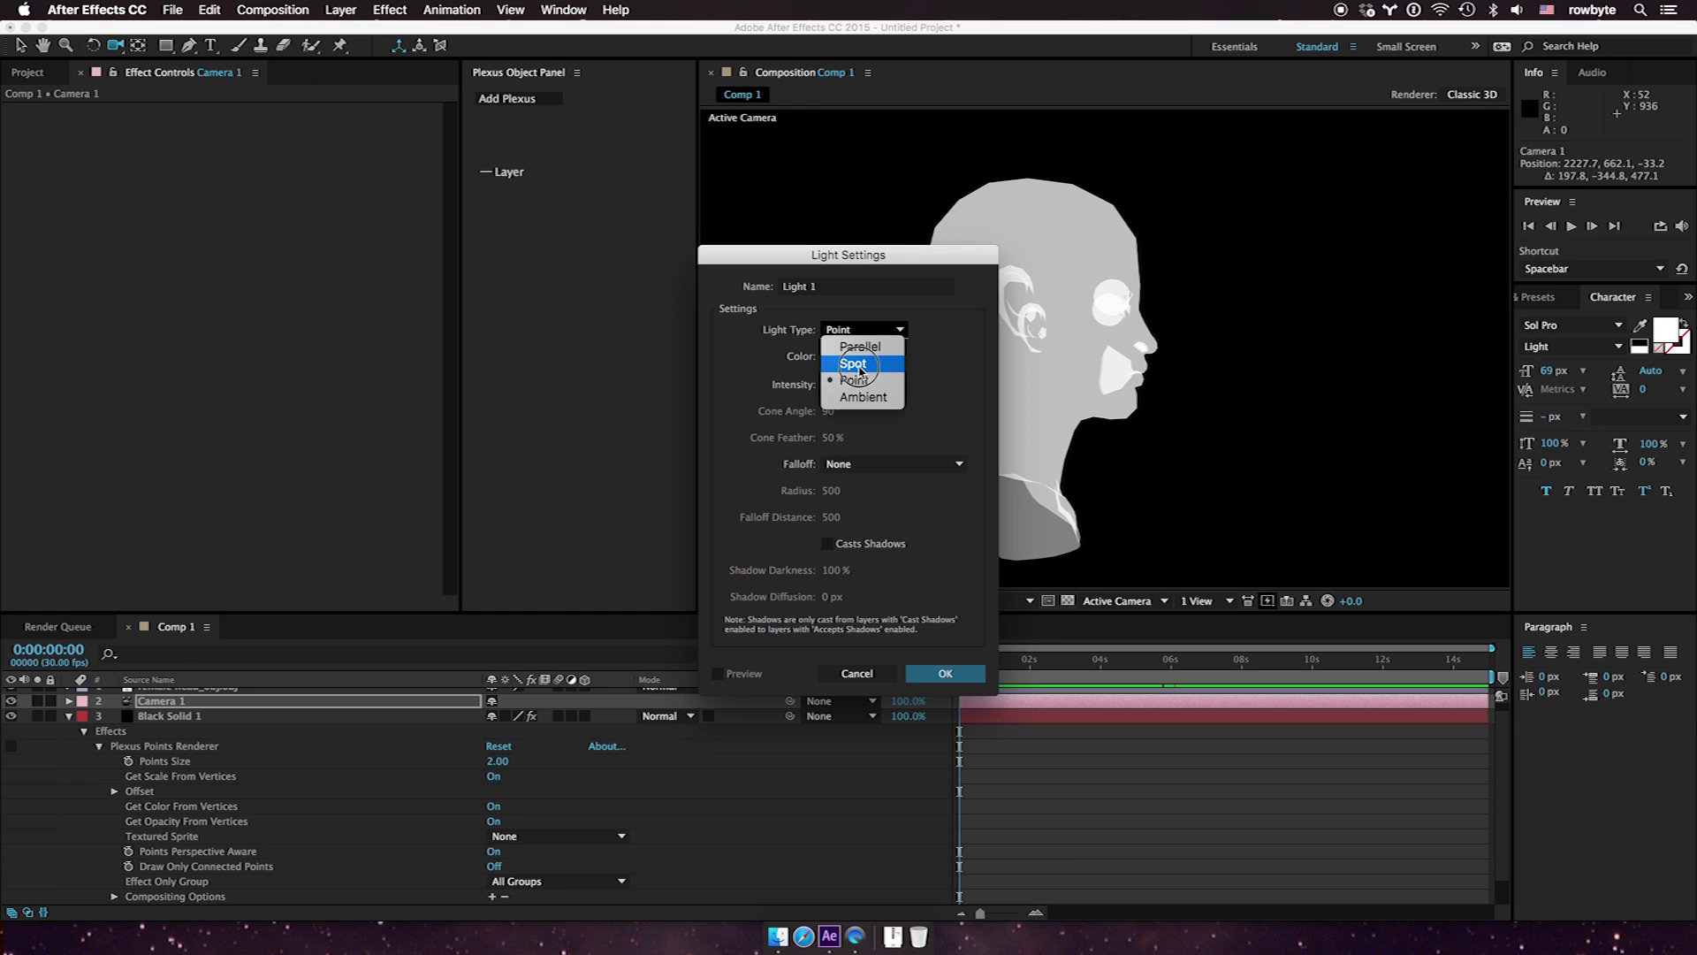
pyautogui.click(859, 371)
pyautogui.click(850, 331)
pyautogui.click(849, 352)
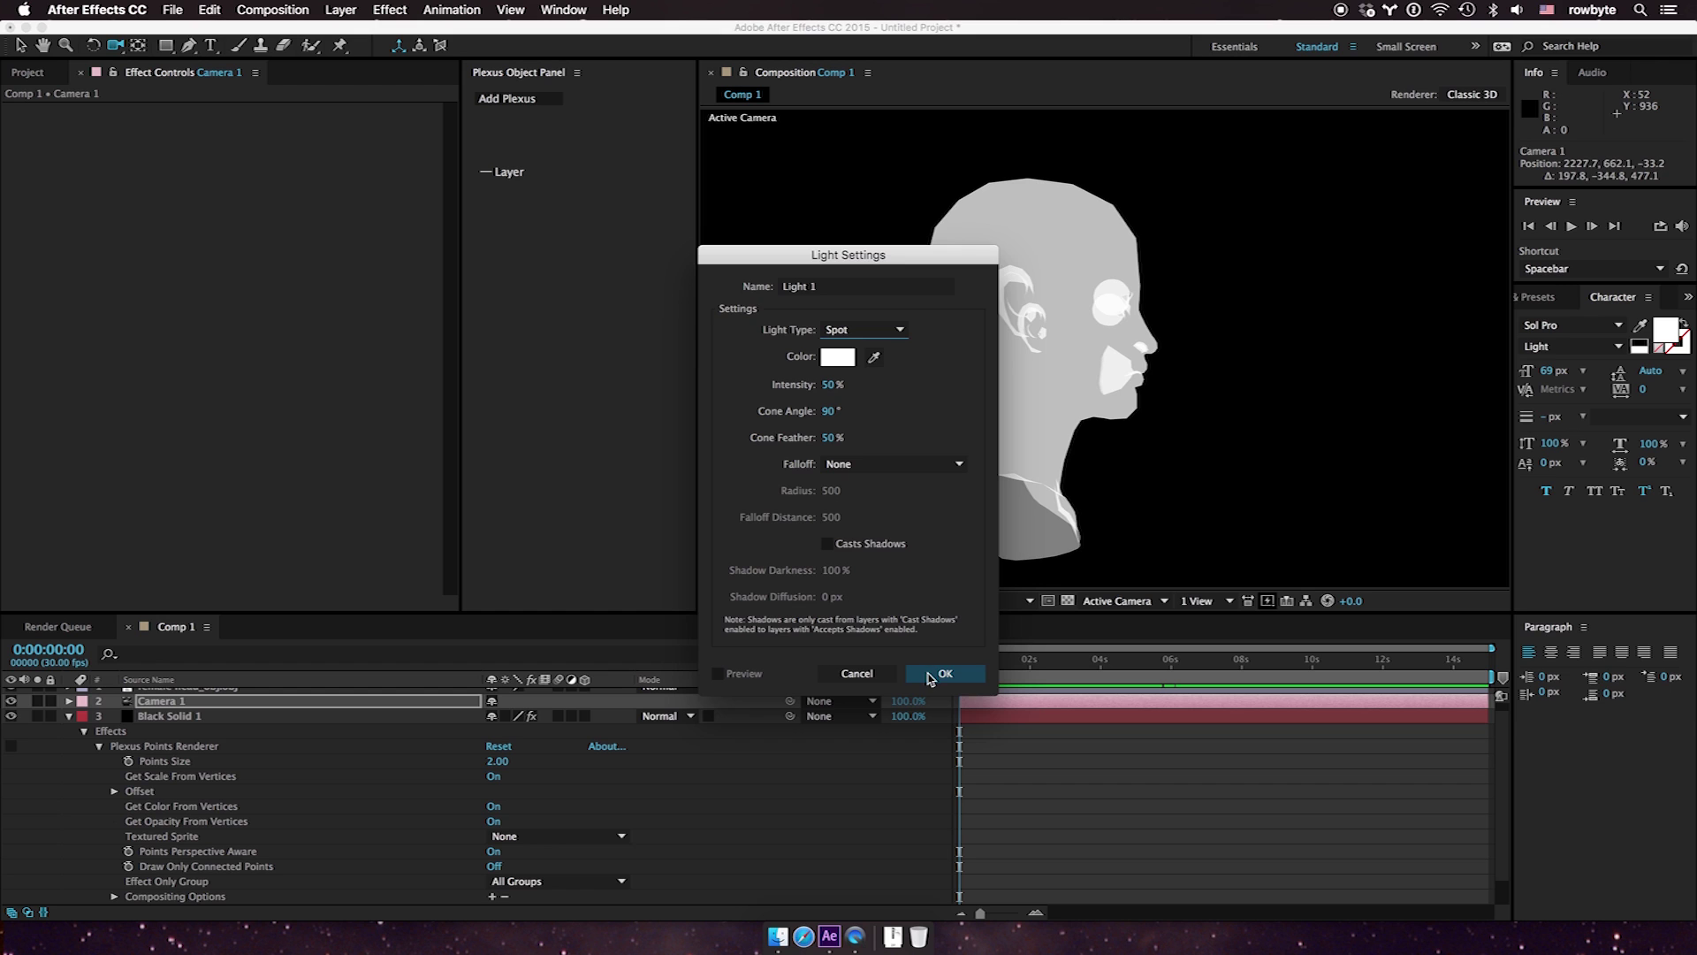
pyautogui.click(930, 675)
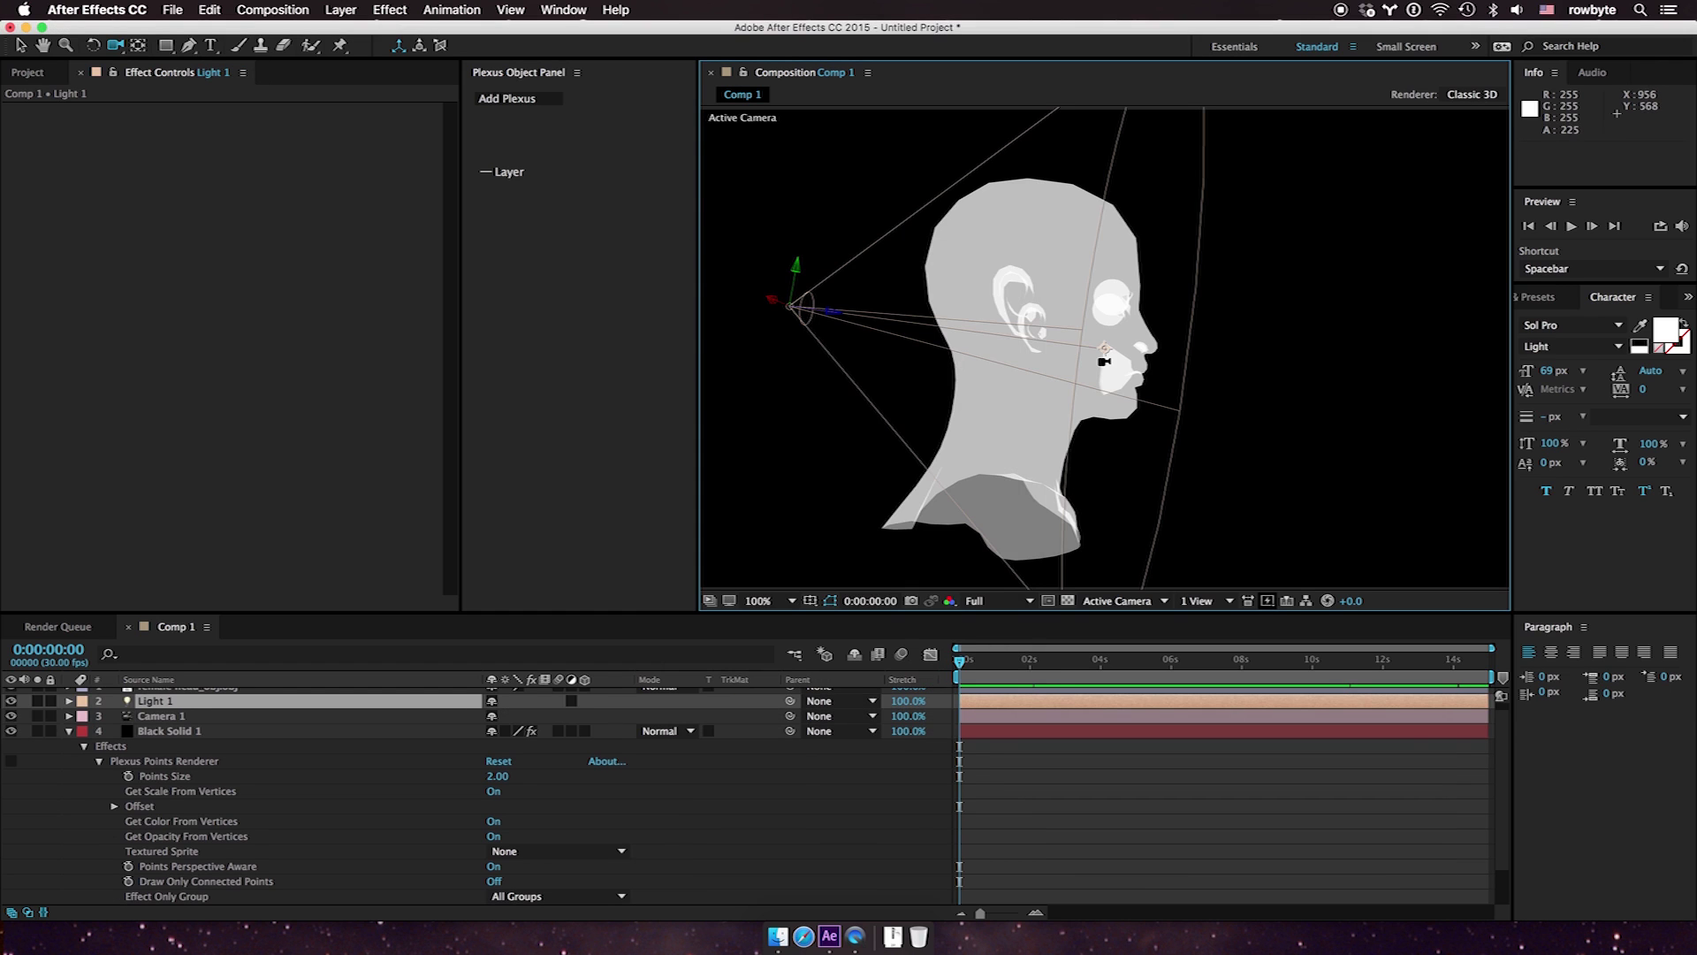
pyautogui.press('v')
pyautogui.moveTo(1103, 350); pyautogui.dragTo(973, 368)
# Rename the Black Solid 1 layer to OBJ Layers
pyautogui.click(202, 734)
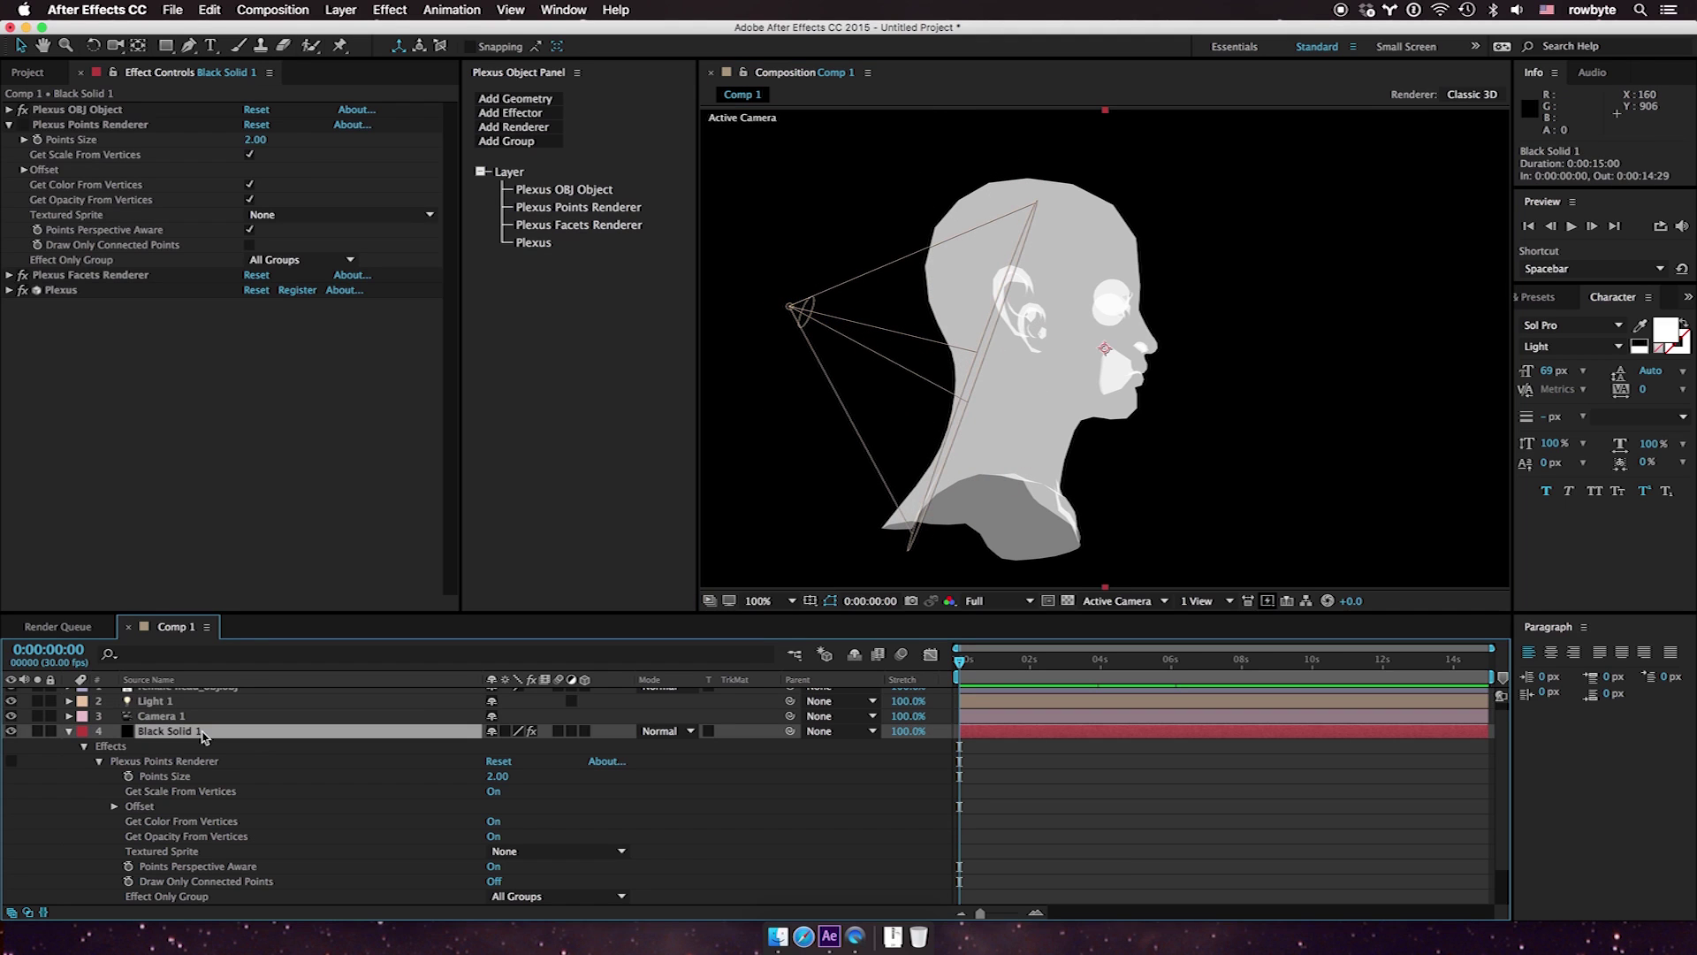
pyautogui.press('Return')
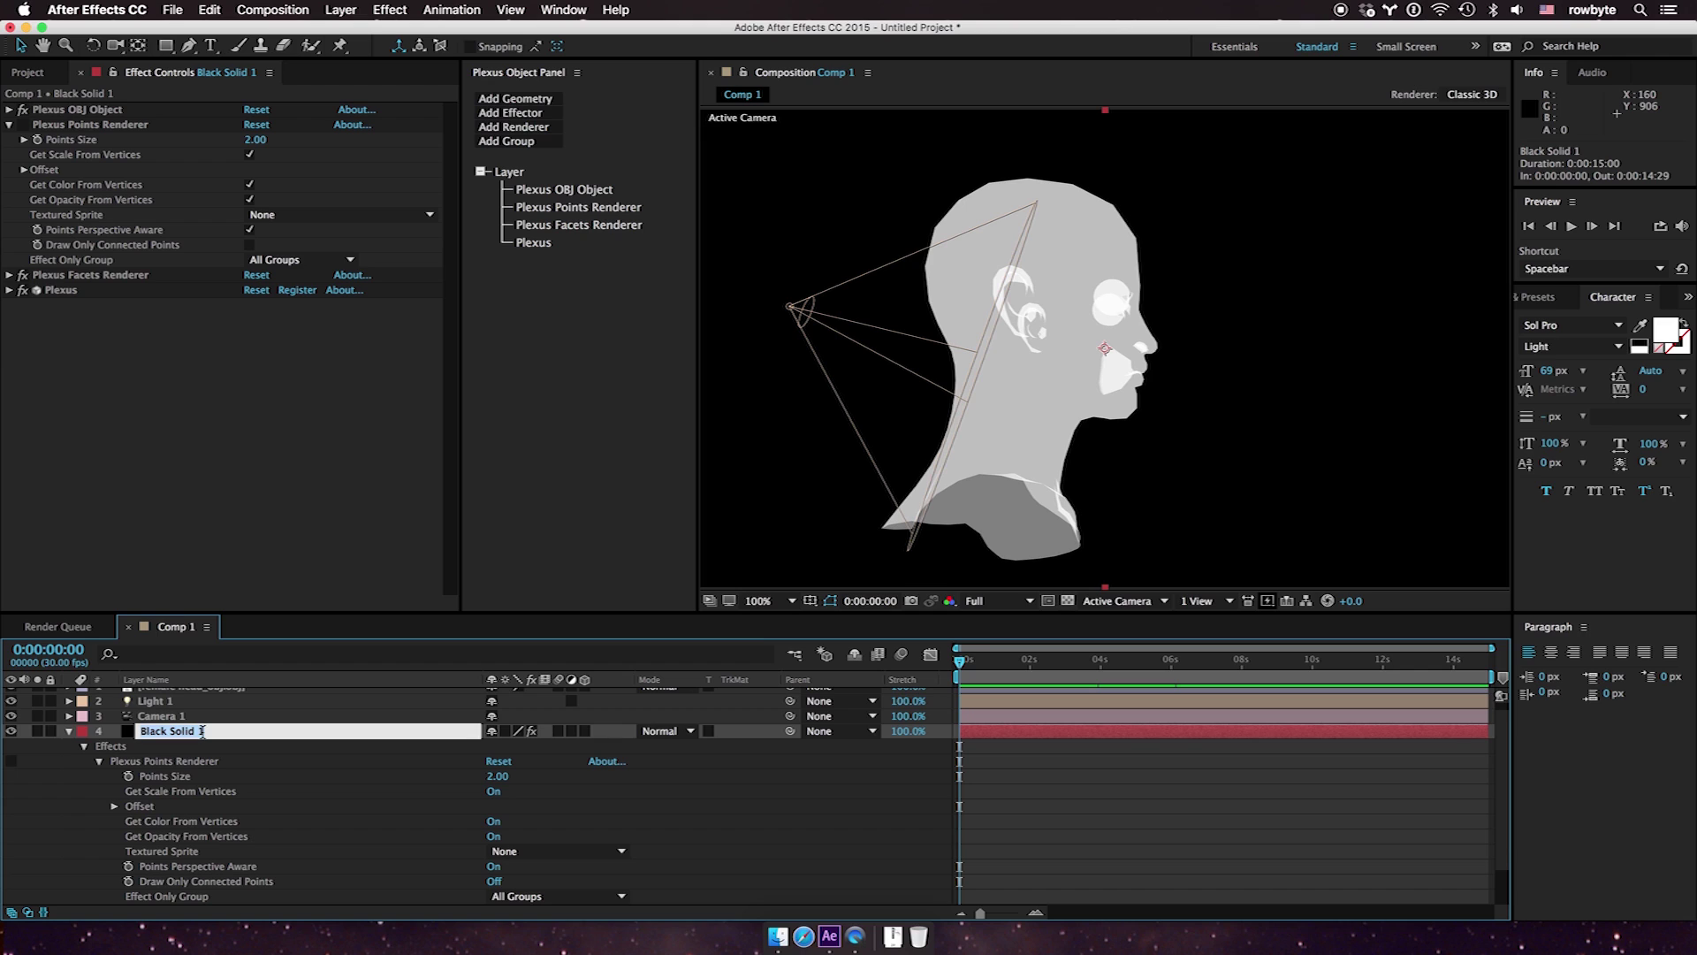
pyautogui.write('OBJ Layers')
pyautogui.press('Return')
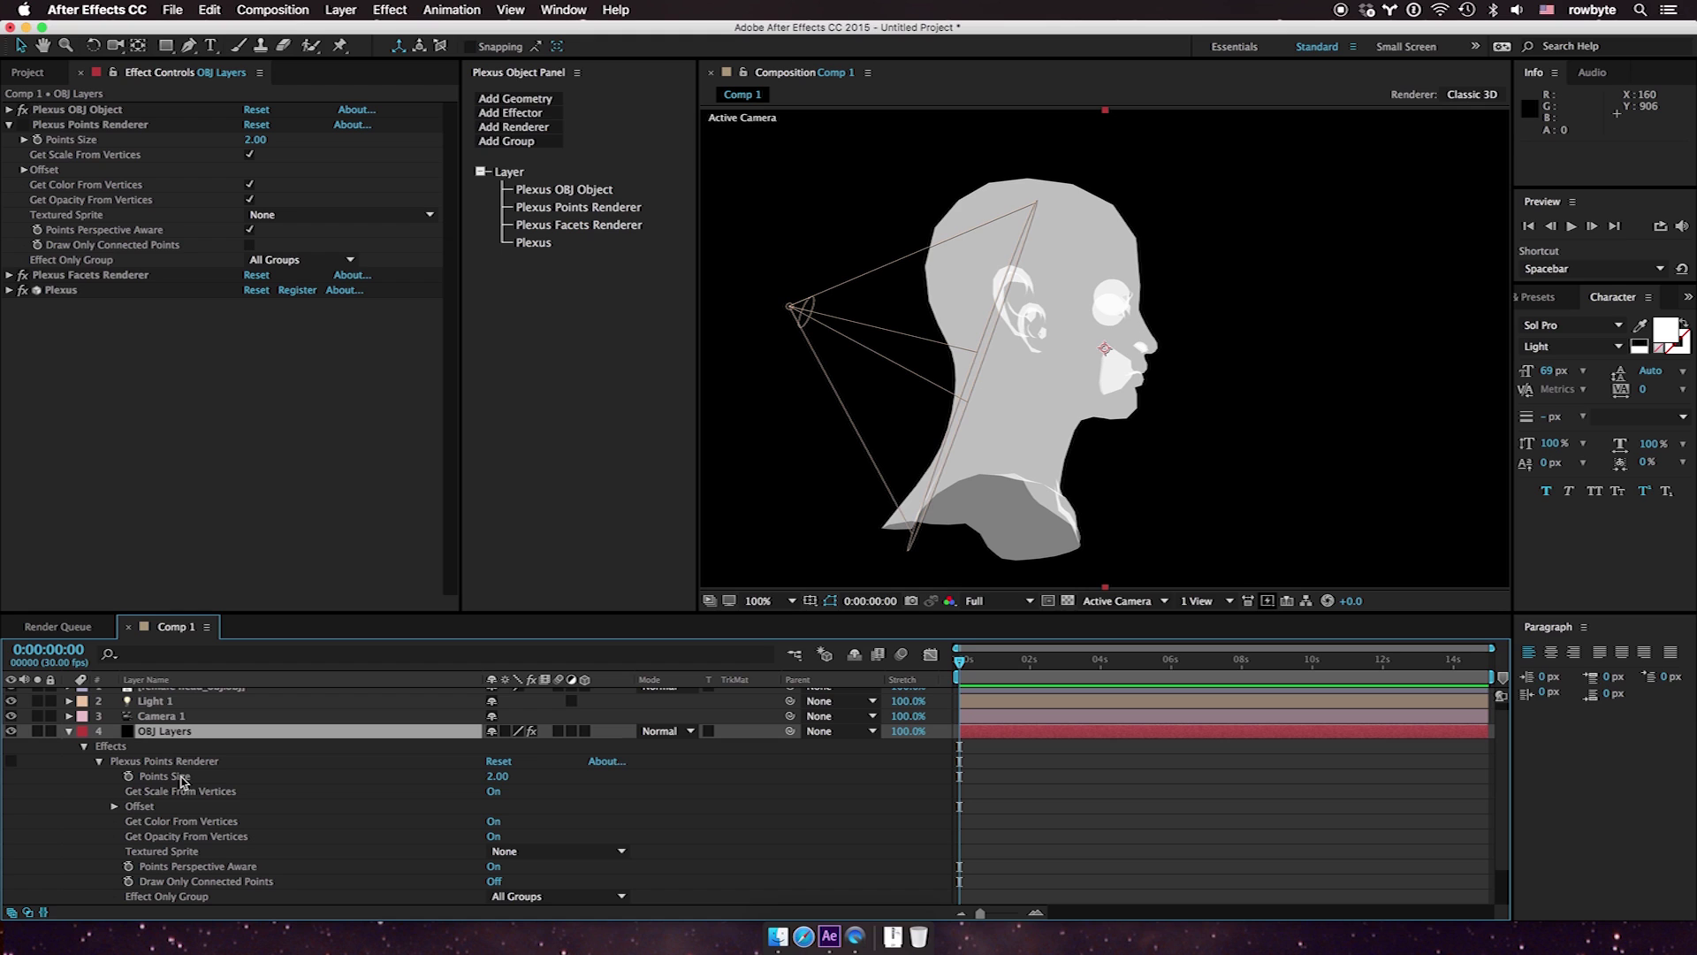
# Create a new 1920 × 1080 black solid above OBJ Layers and rename it Plexus Lights
pyautogui.press('super+y')
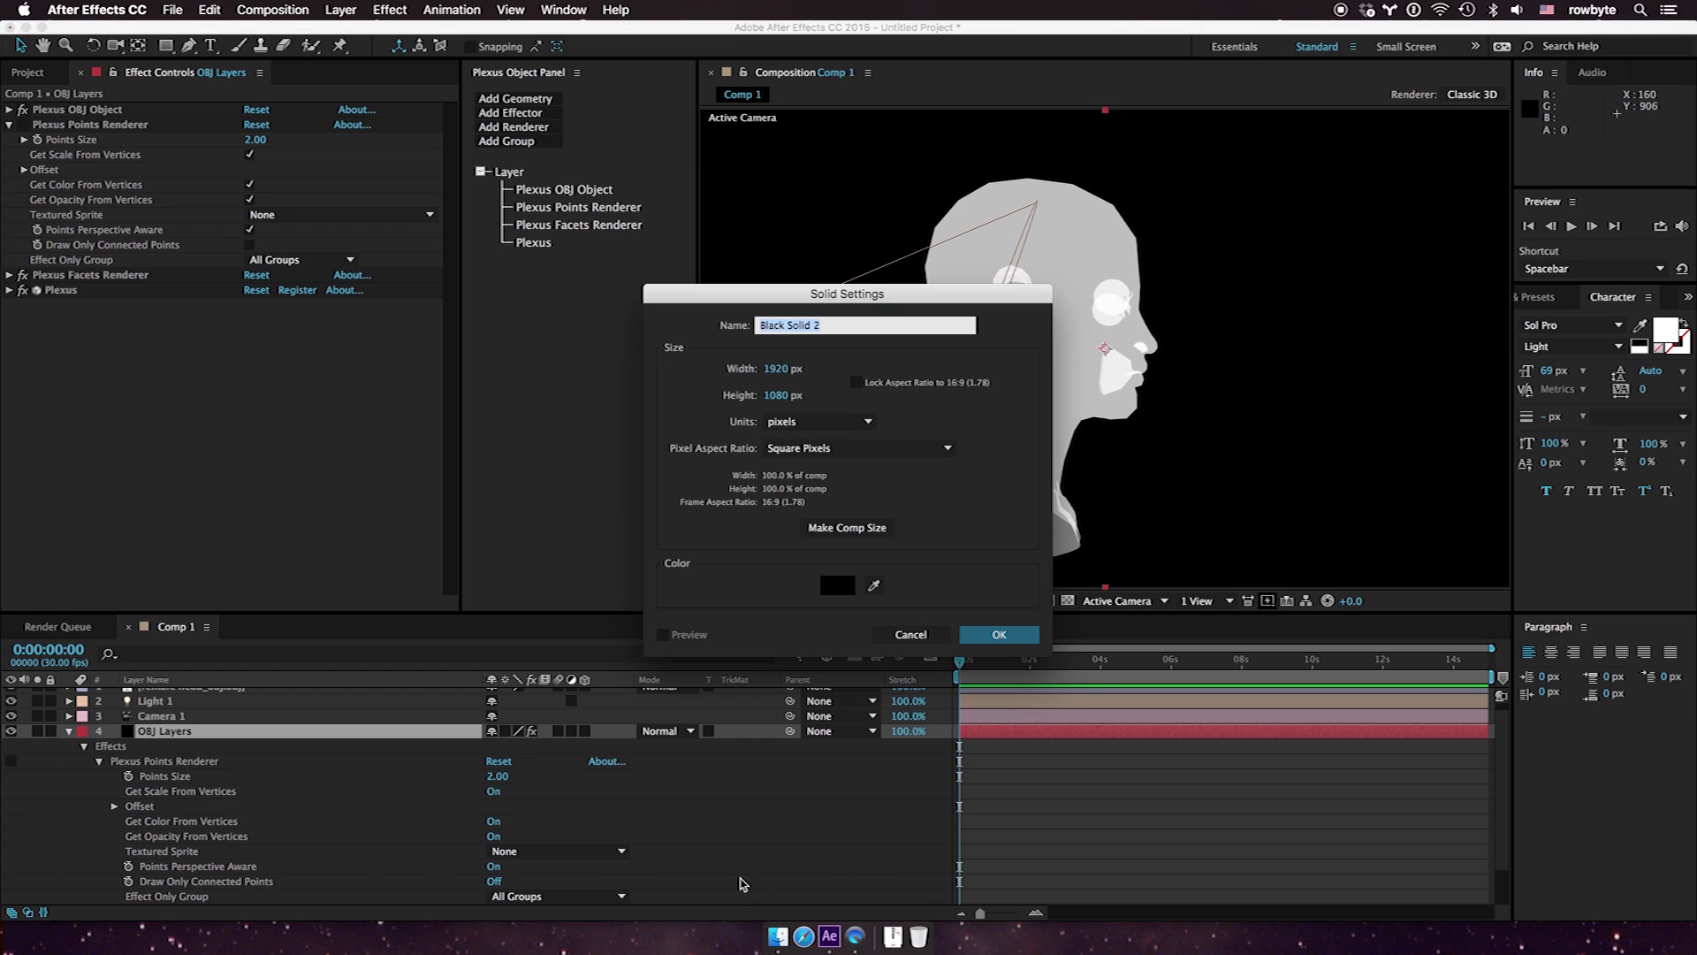
pyautogui.click(975, 634)
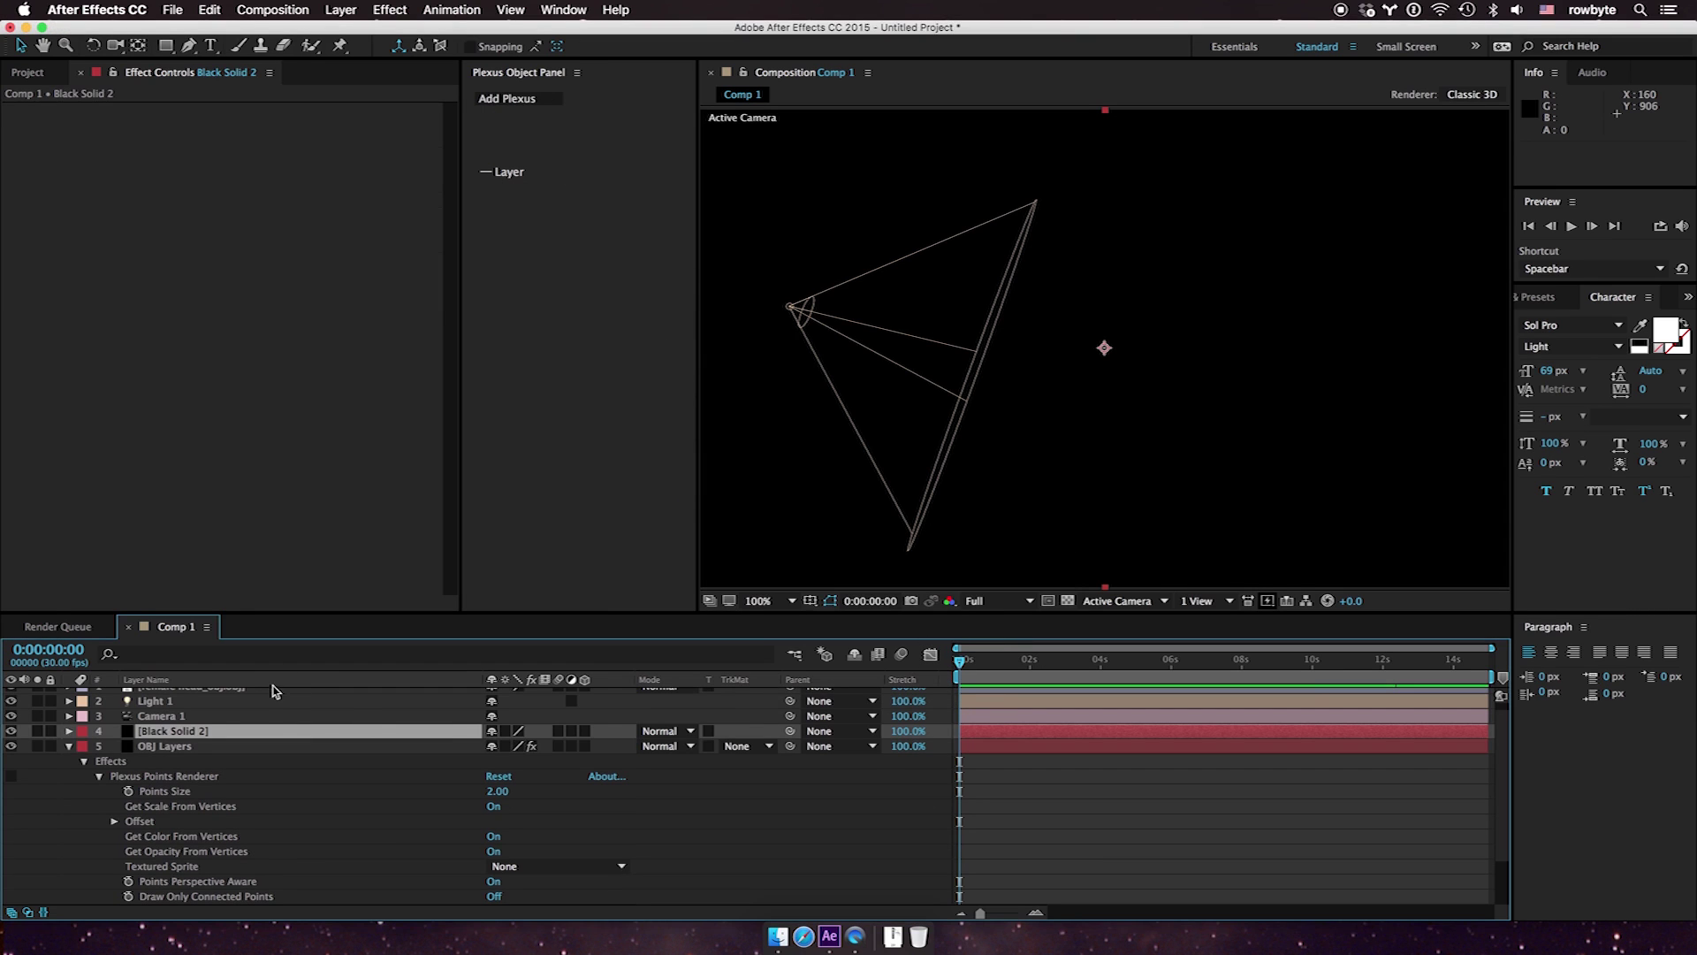
pyautogui.press('Return')
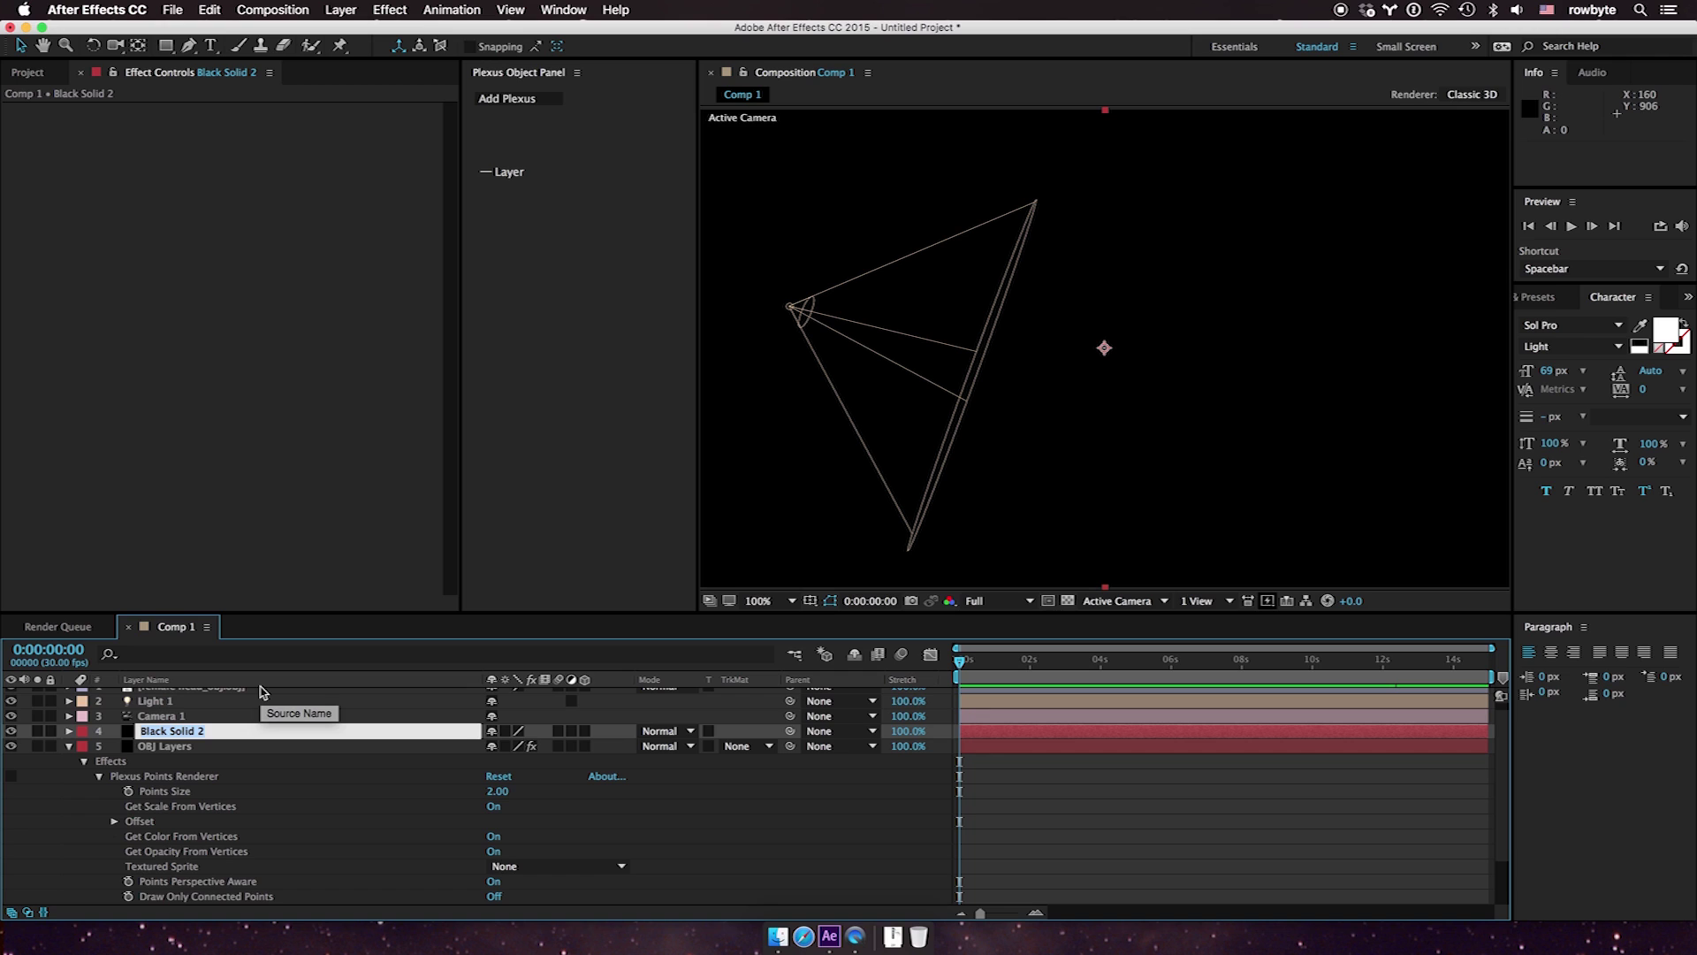
pyautogui.write('Plexus Lights')
pyautogui.press('Return')
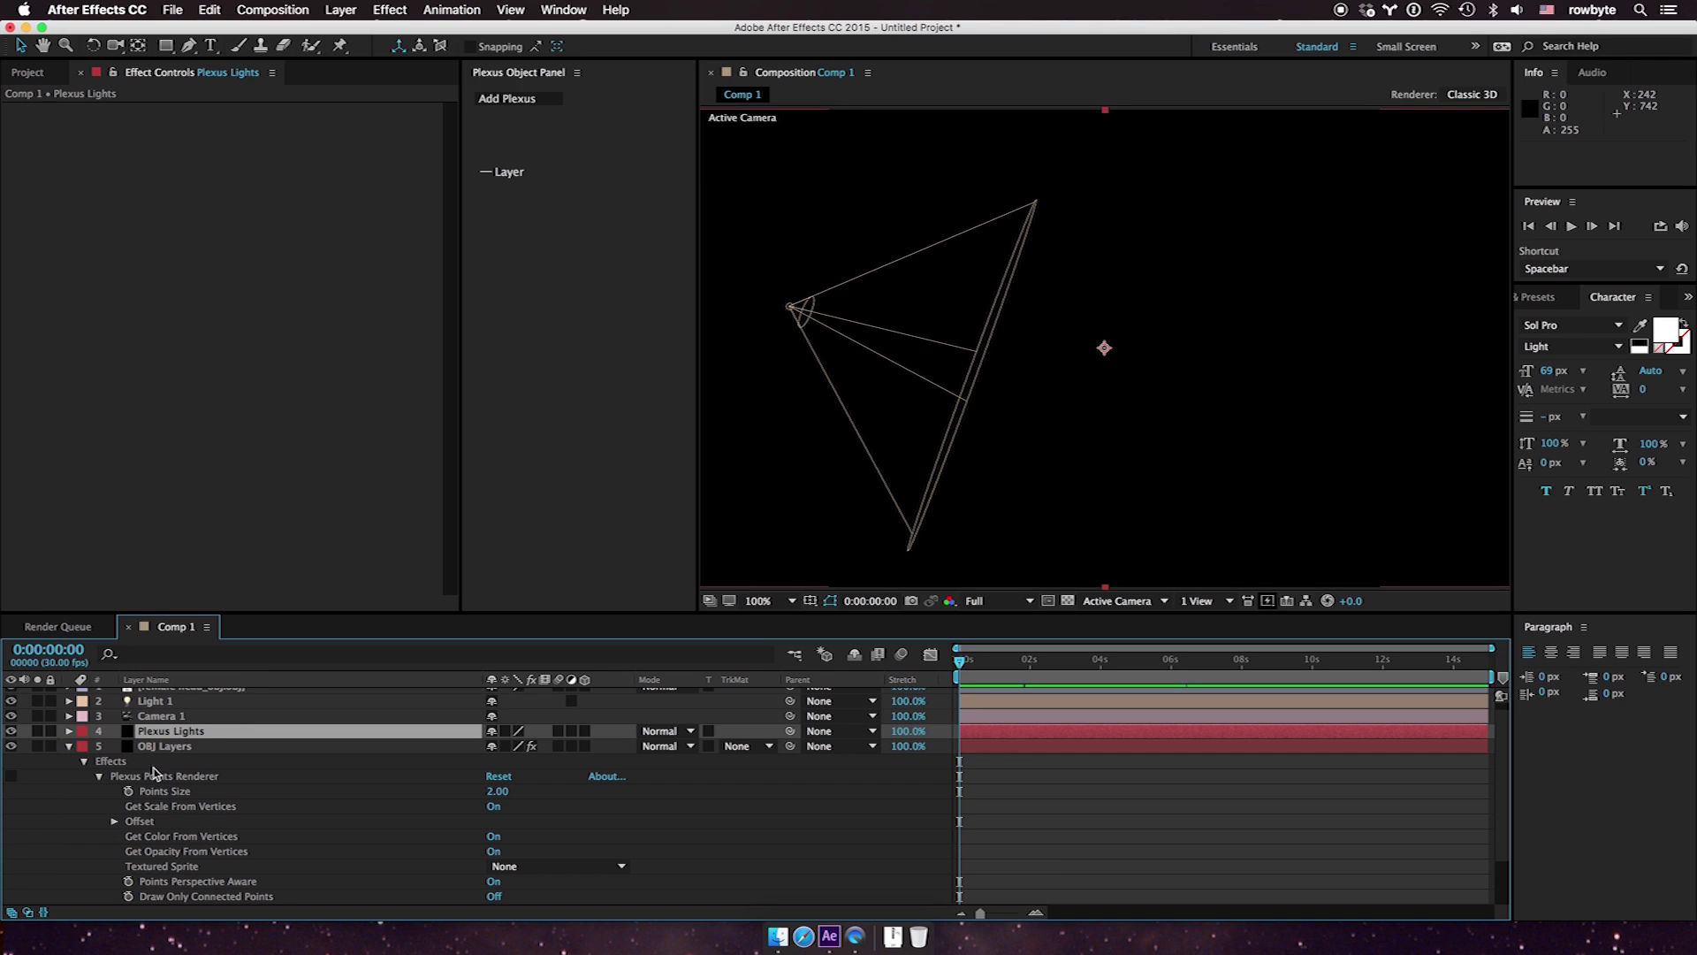
# Apply Plexus to the Plexus Lights layer and add a Layers geometry object to it
pyautogui.click(173, 748)
pyautogui.click(177, 733)
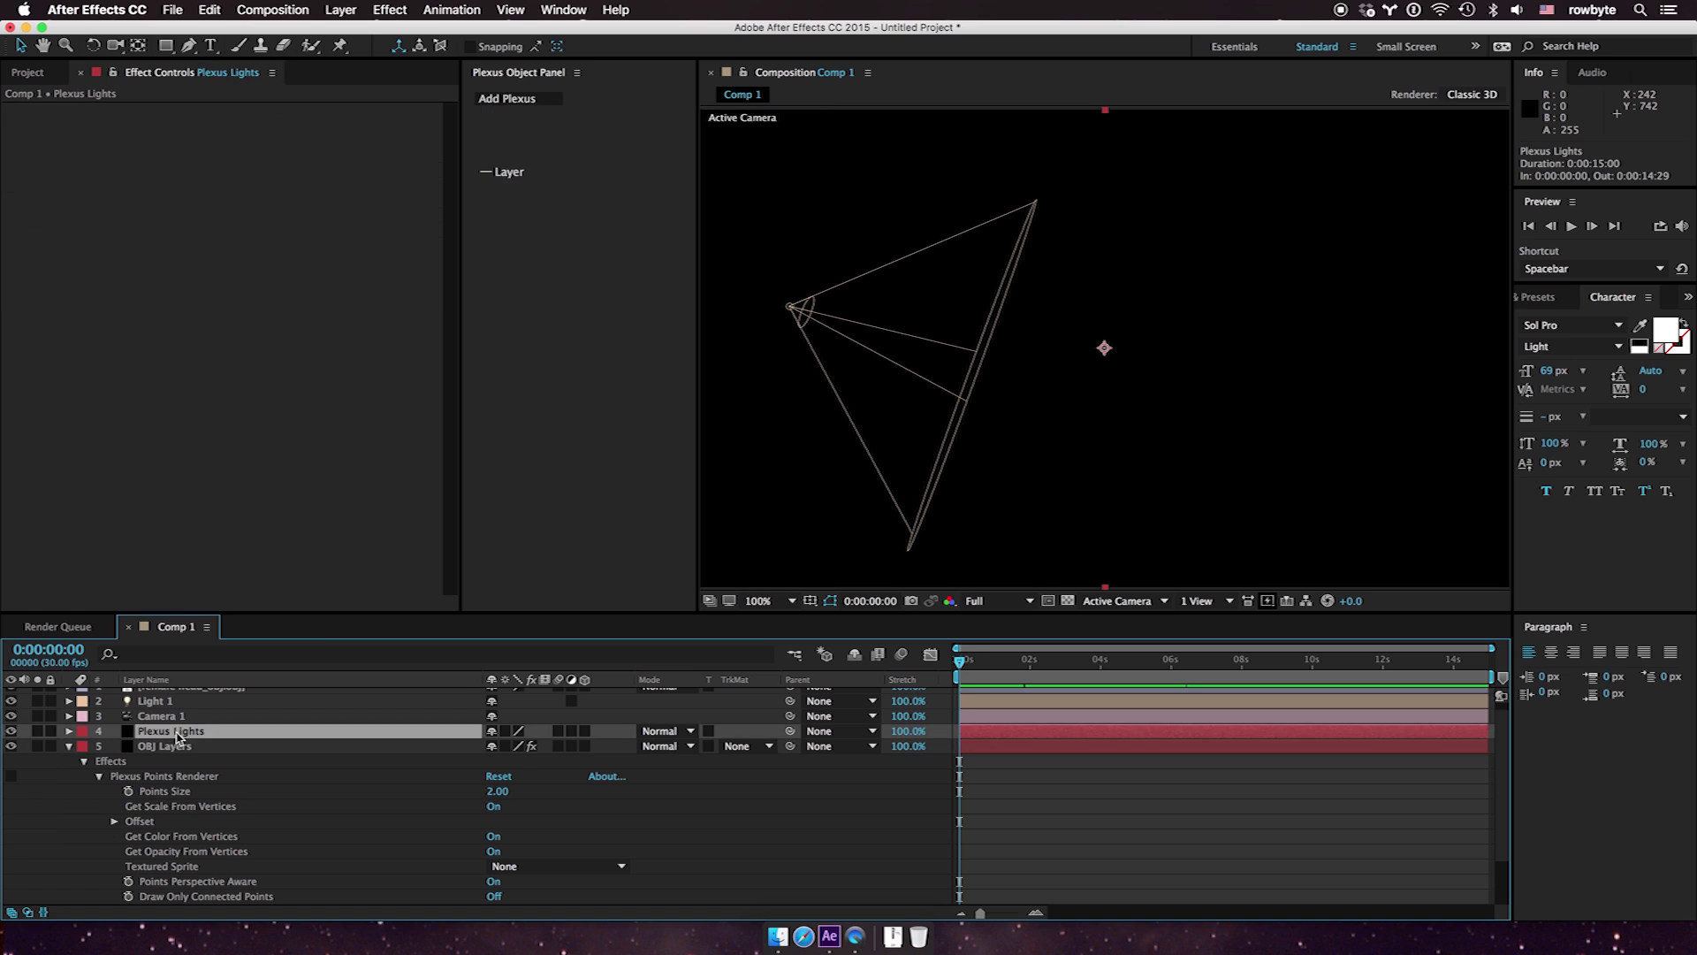
pyautogui.click(496, 99)
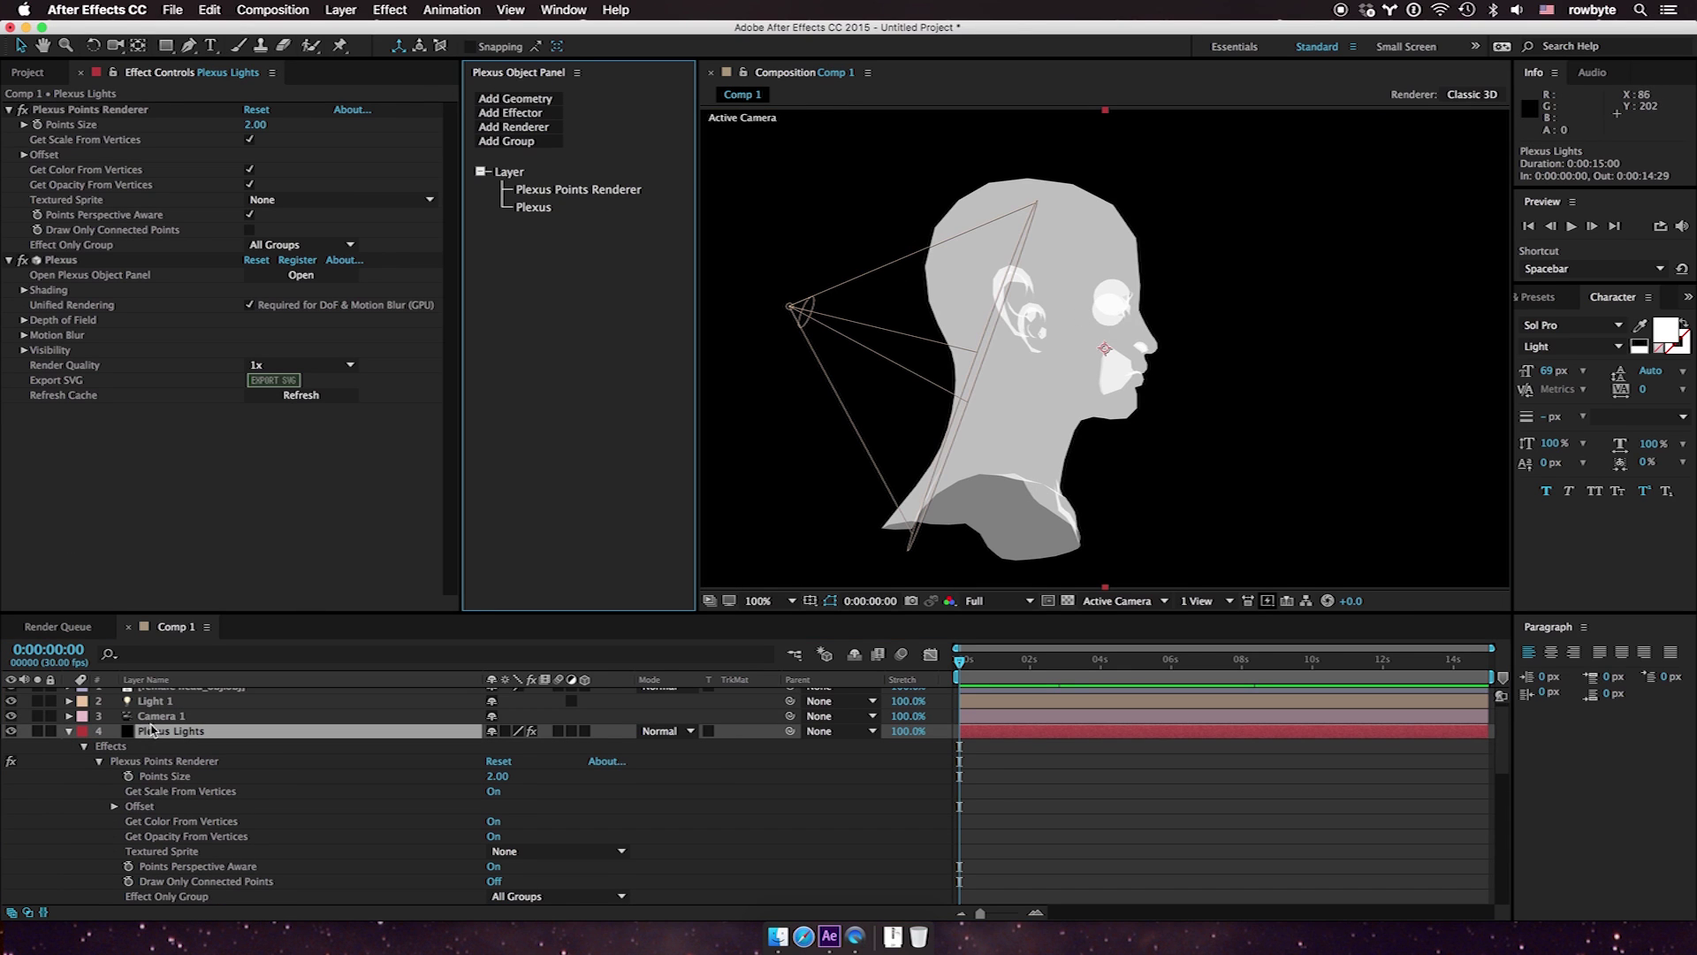
pyautogui.click(498, 99)
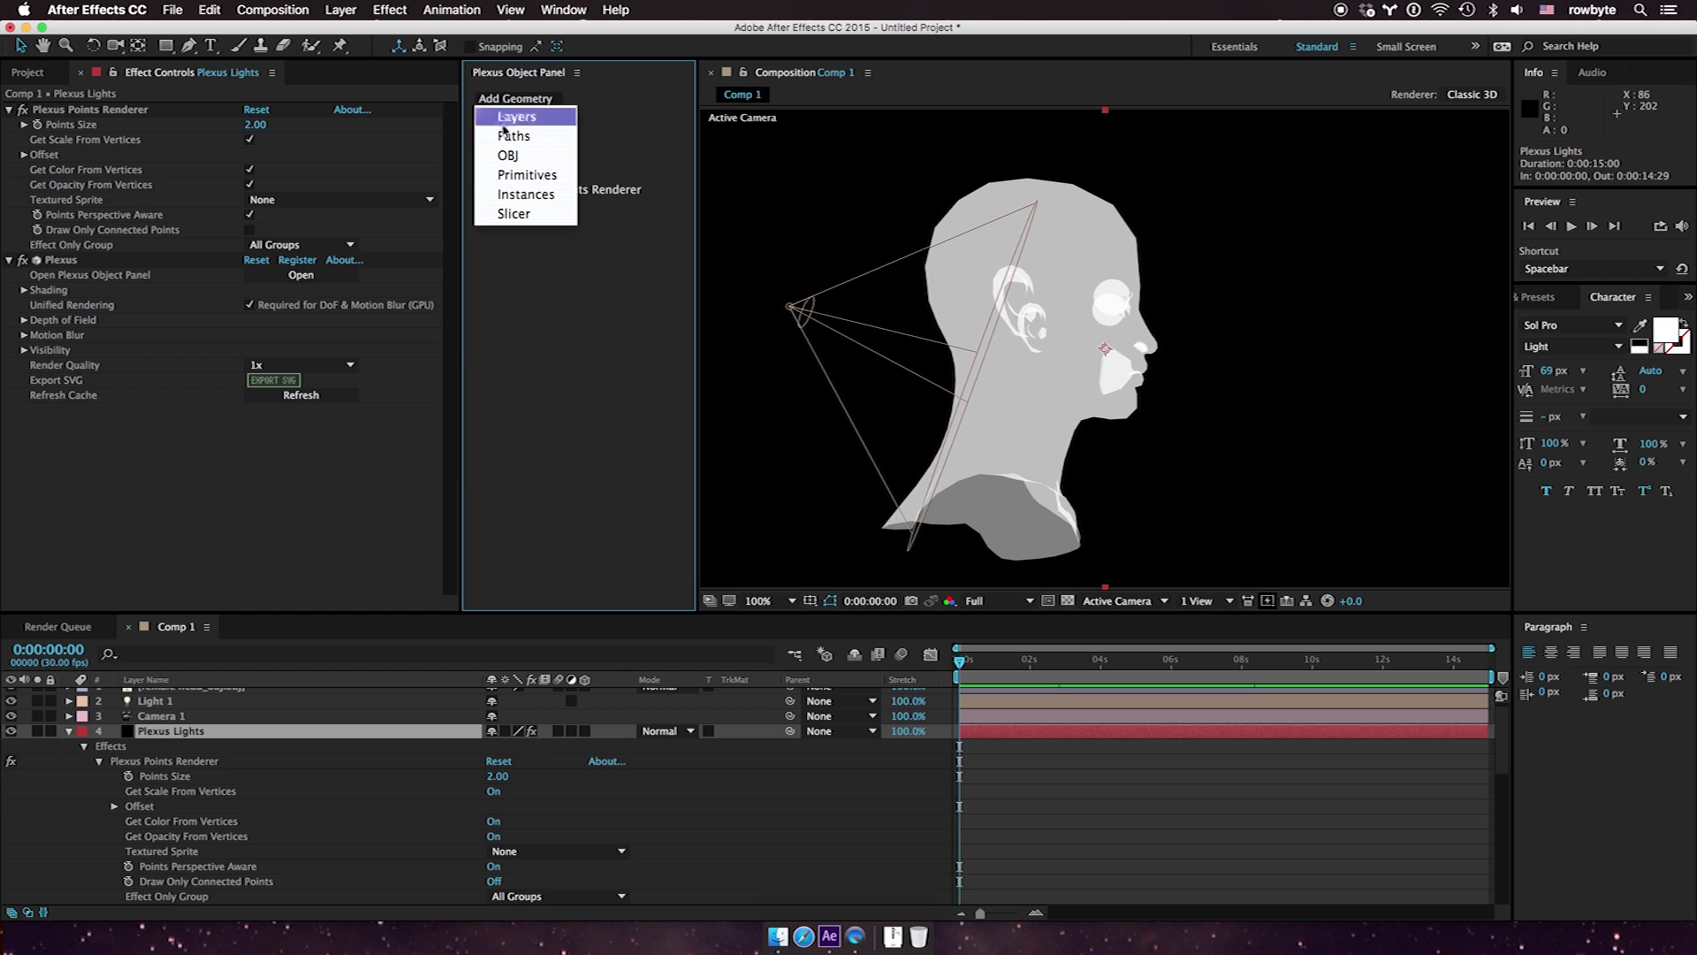
pyautogui.click(511, 120)
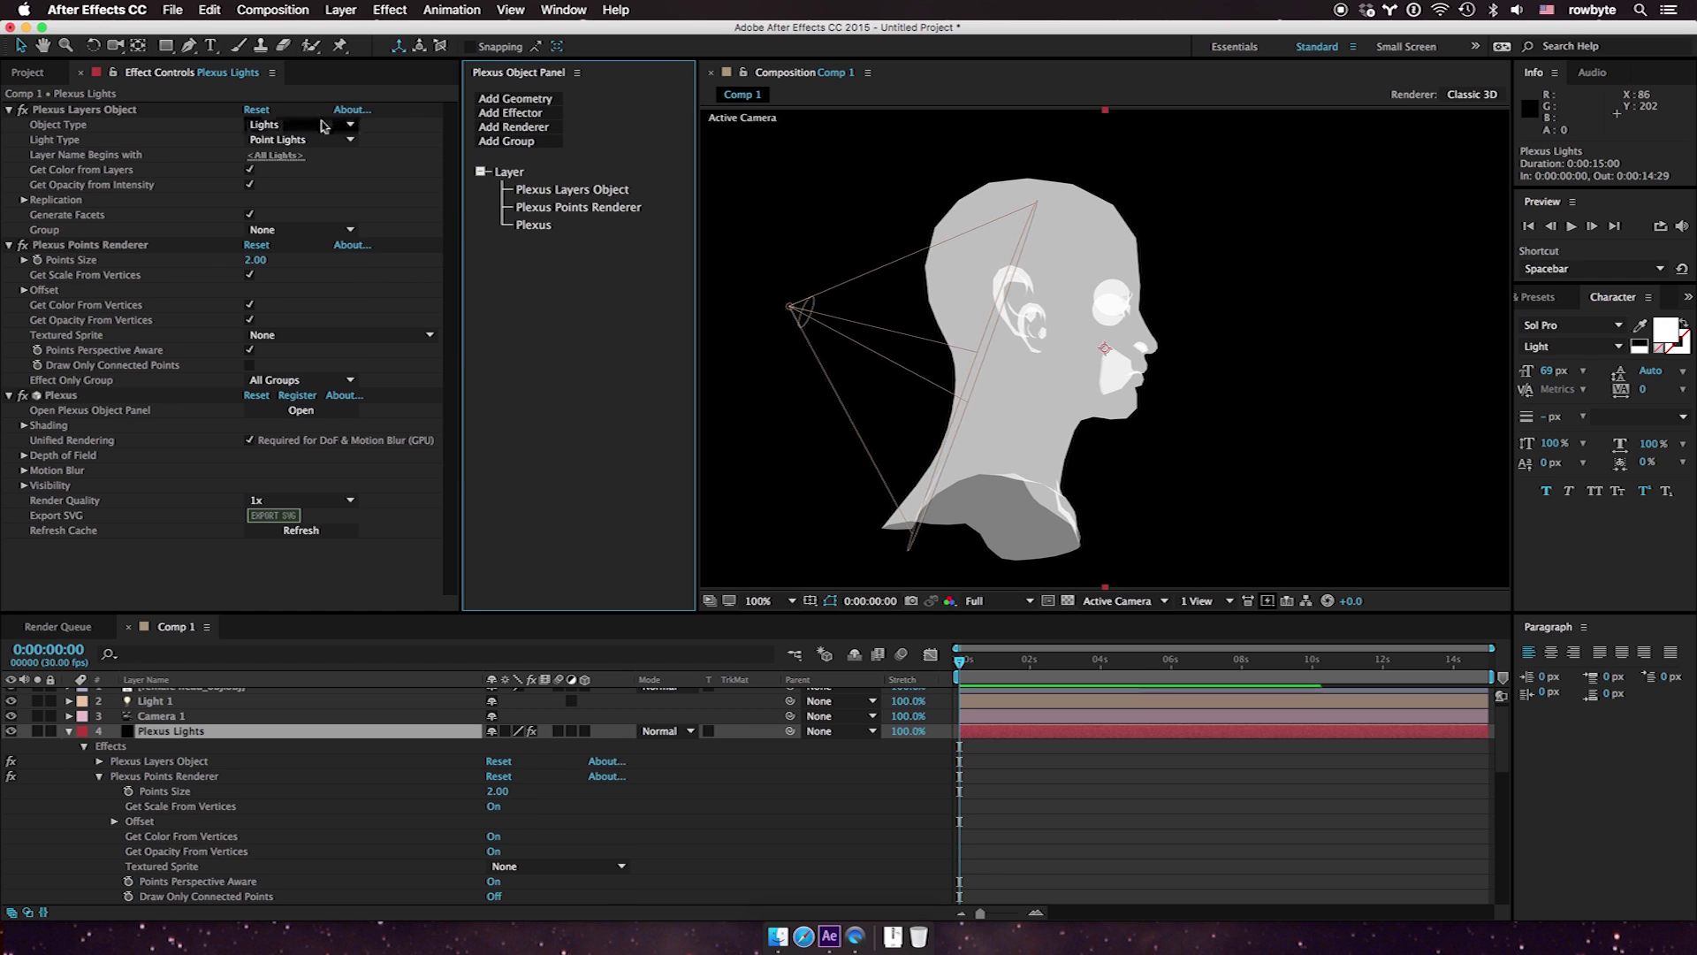
# Set the Plexus Layers Object's light type to Spot Lights and turn off Vertices Between Lights
pyautogui.click(301, 140)
pyautogui.click(299, 174)
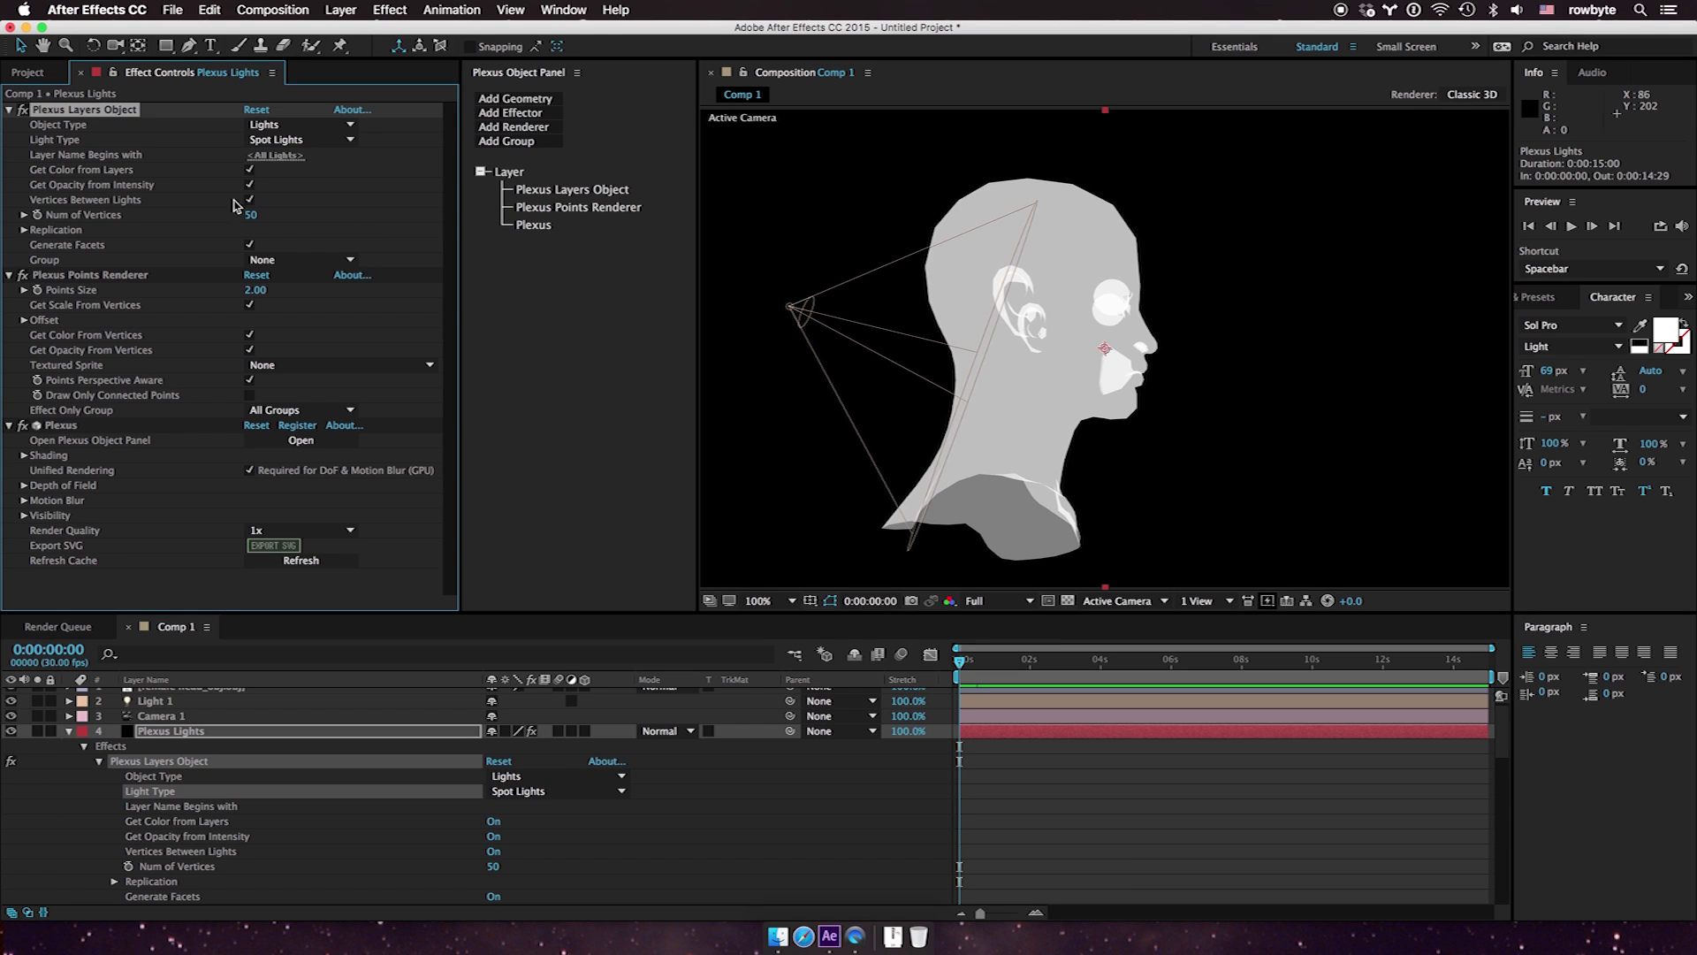
pyautogui.click(251, 200)
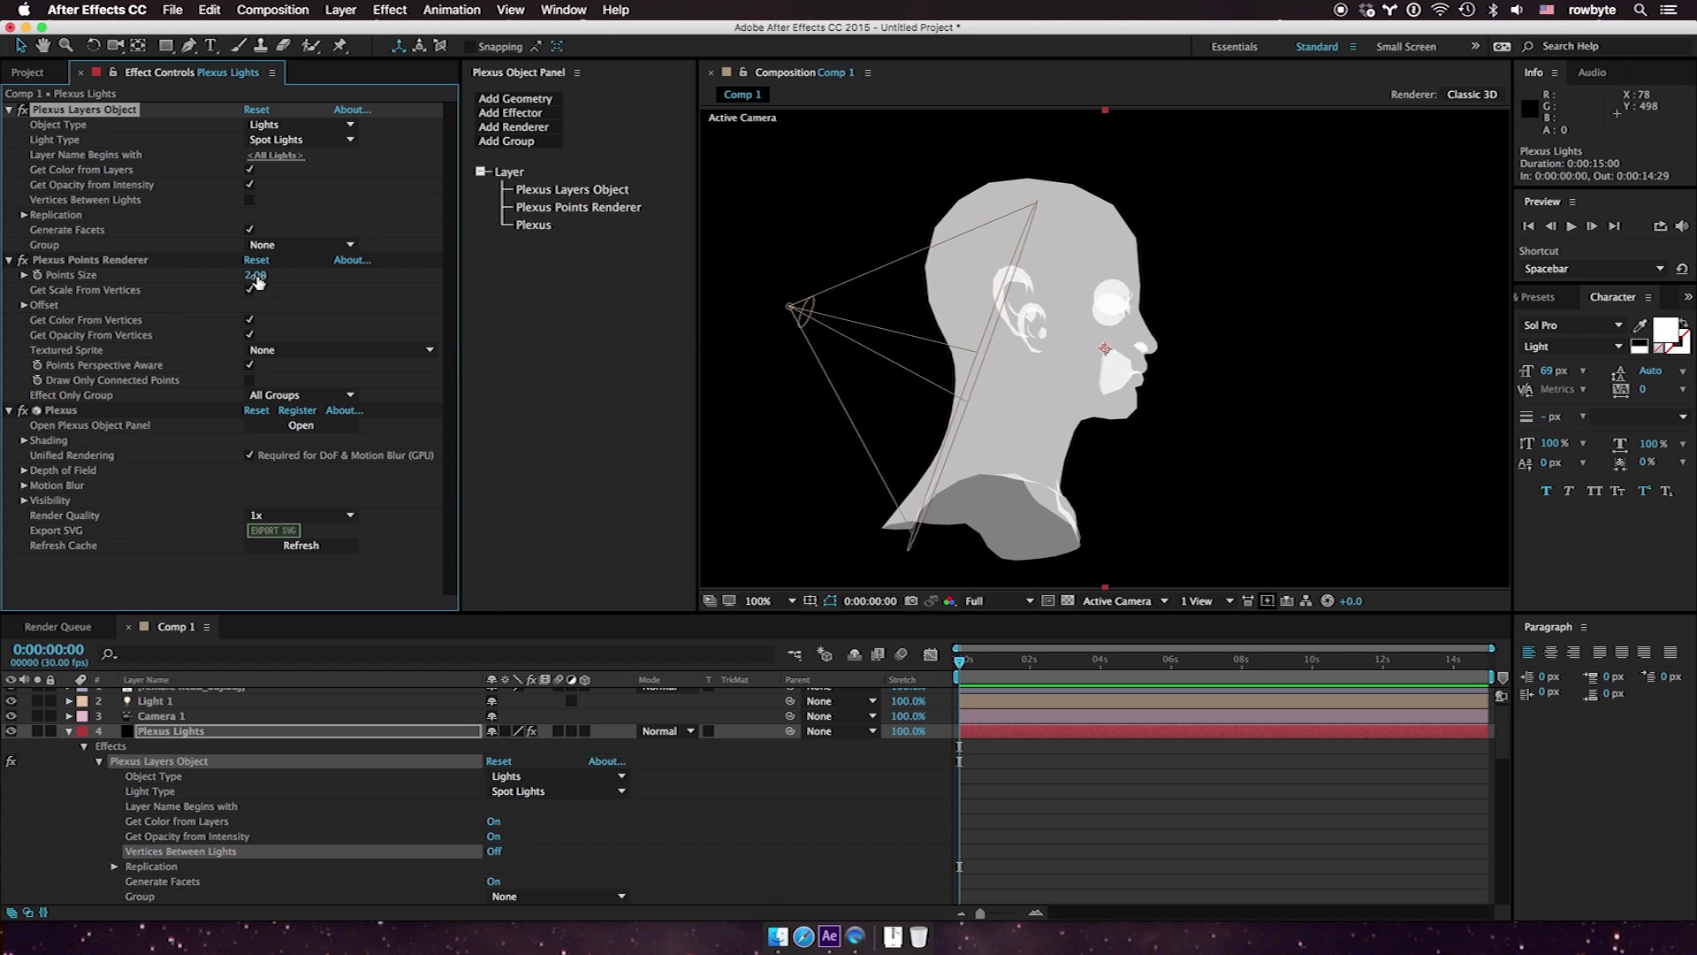
# Set the Plexus Lights points renderer to size 26.20, stop it taking color from vertices, and color the points red (FF0000)
pyautogui.moveTo(255, 275); pyautogui.dragTo(483, 286)
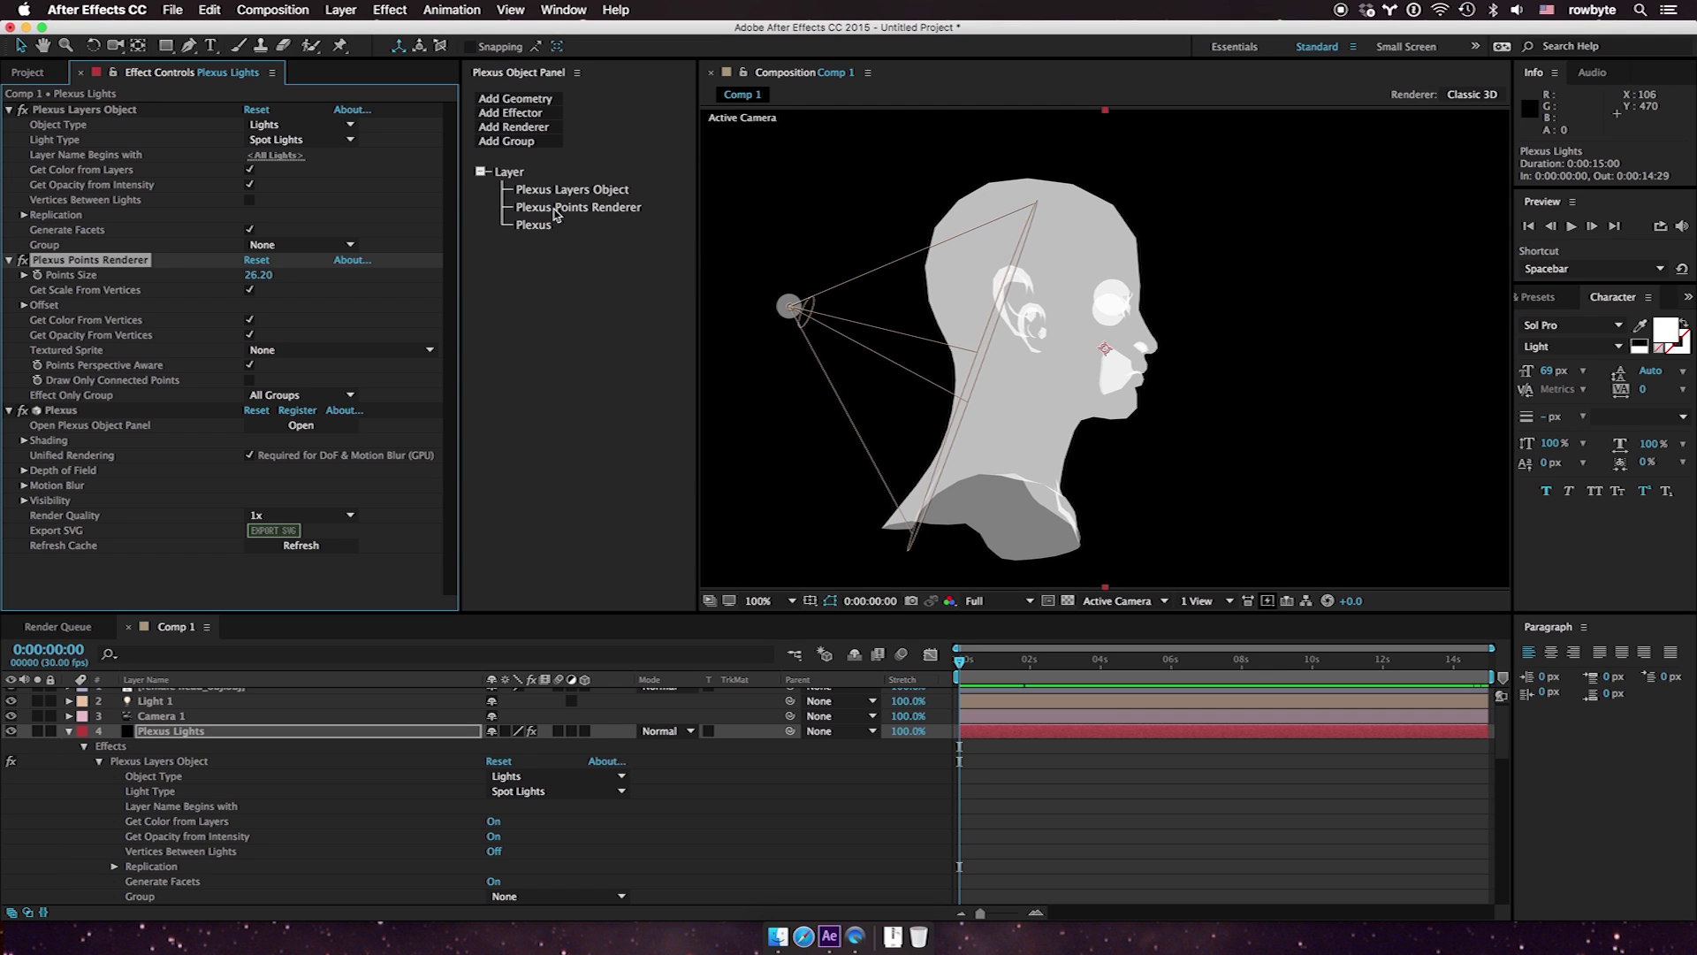
pyautogui.click(555, 209)
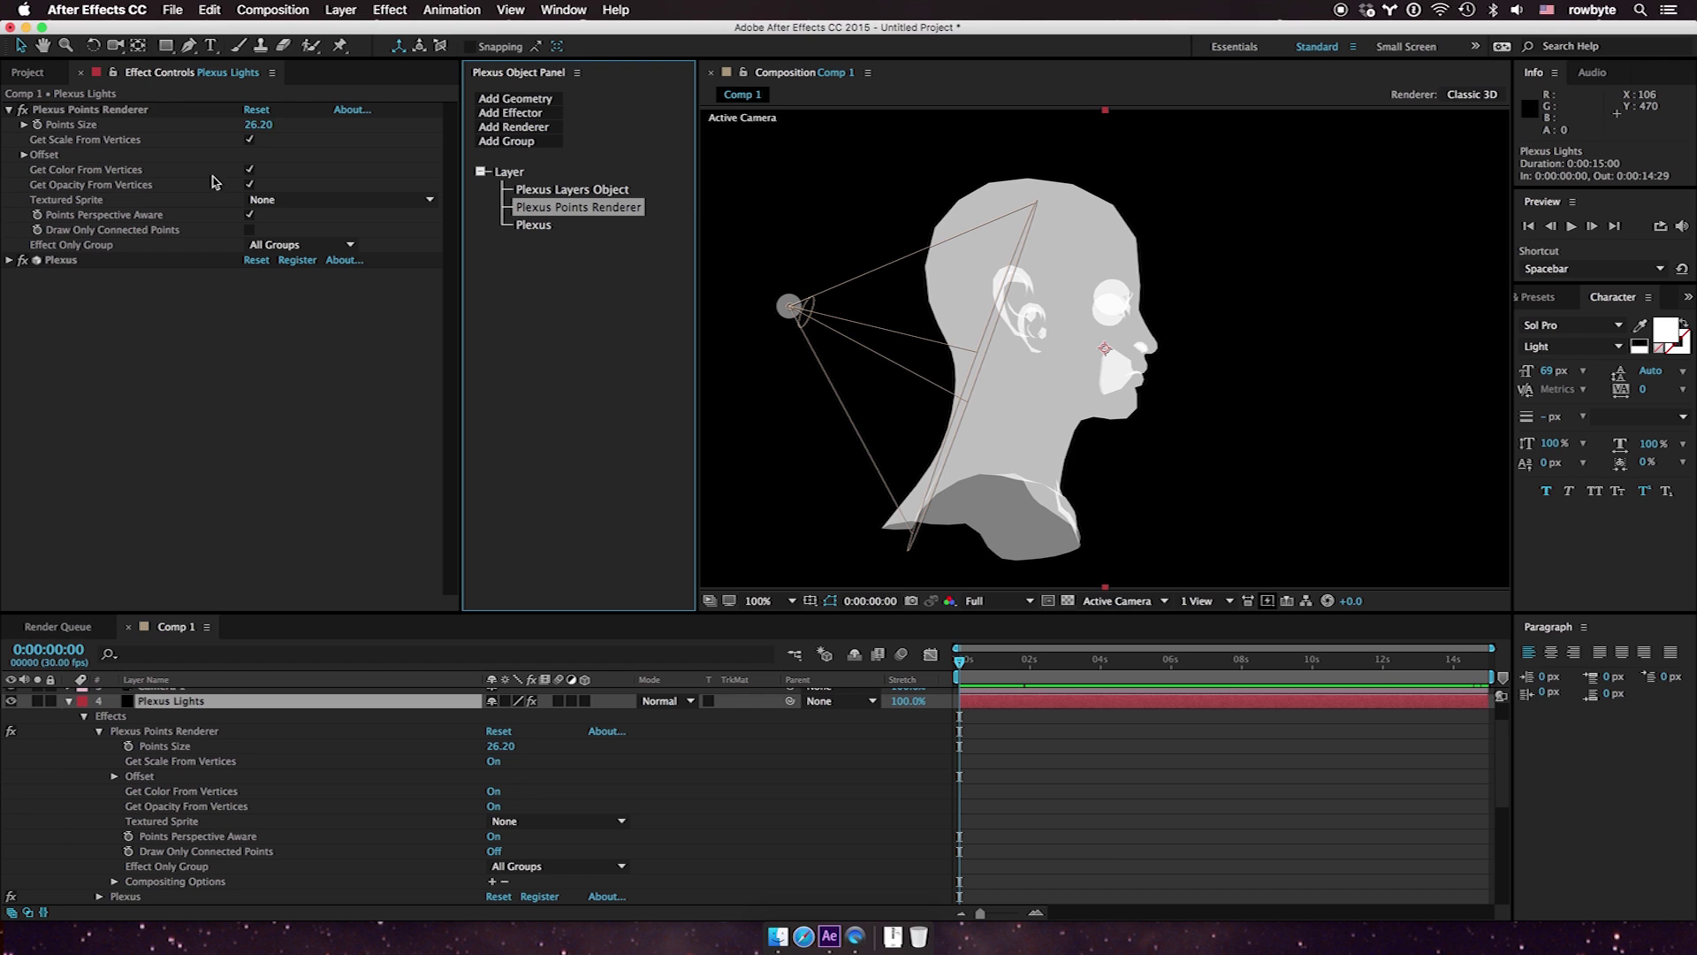
pyautogui.click(249, 170)
pyautogui.click(254, 185)
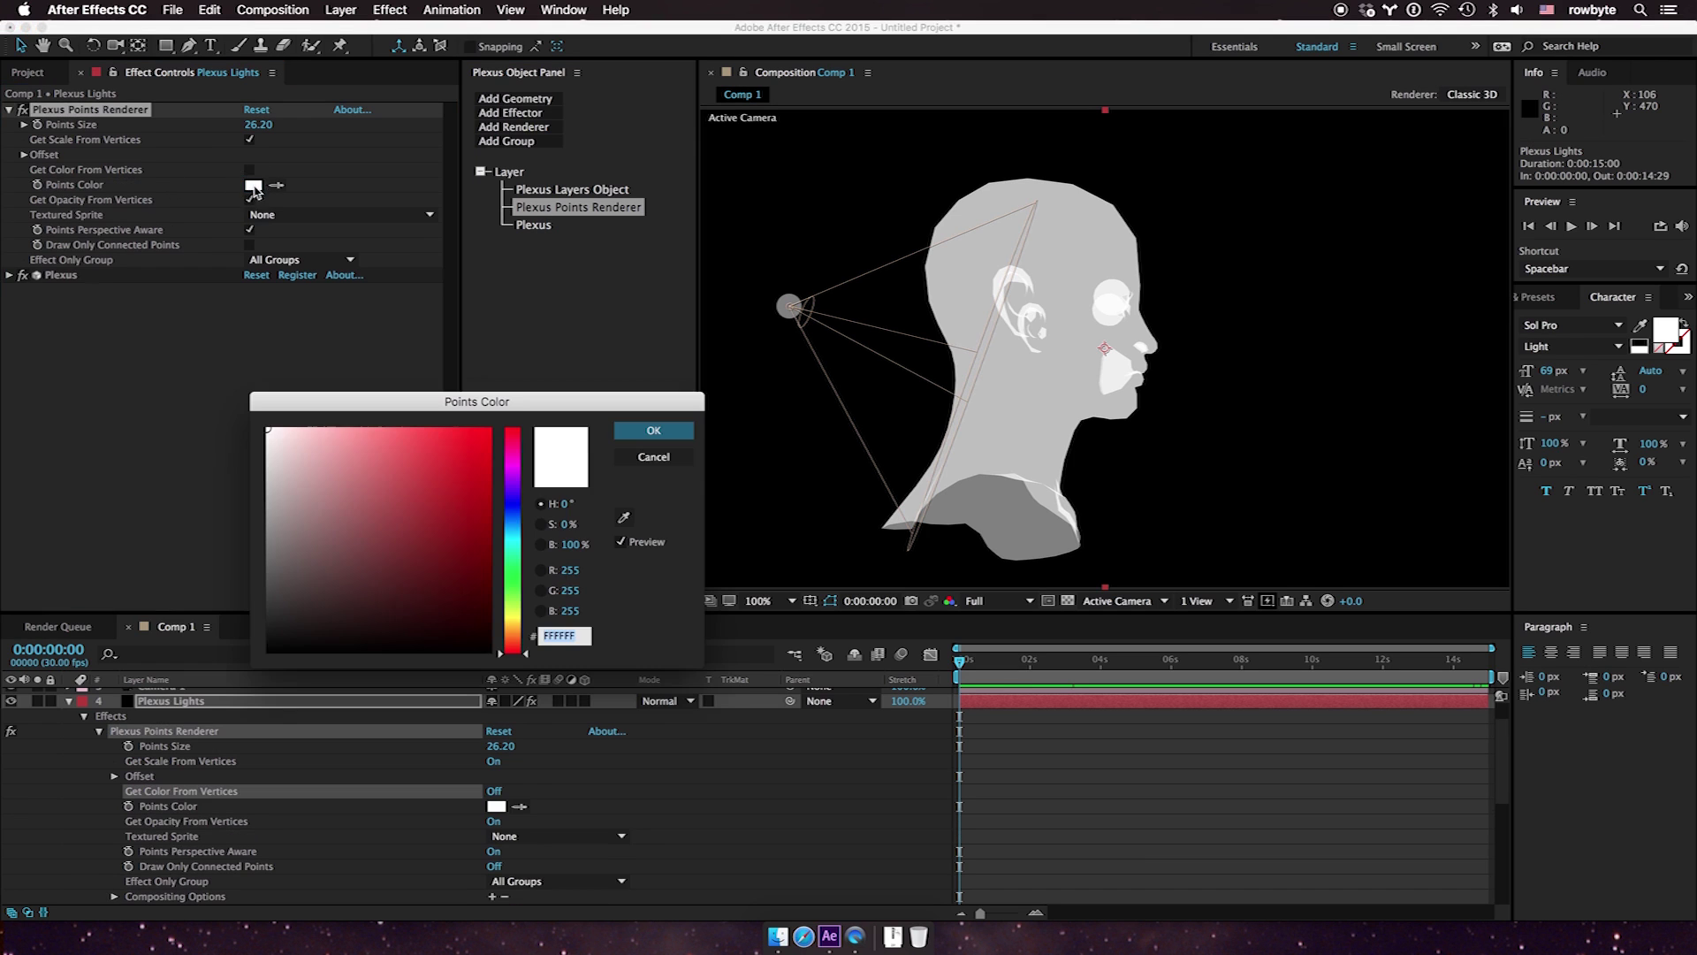
pyautogui.click(490, 430)
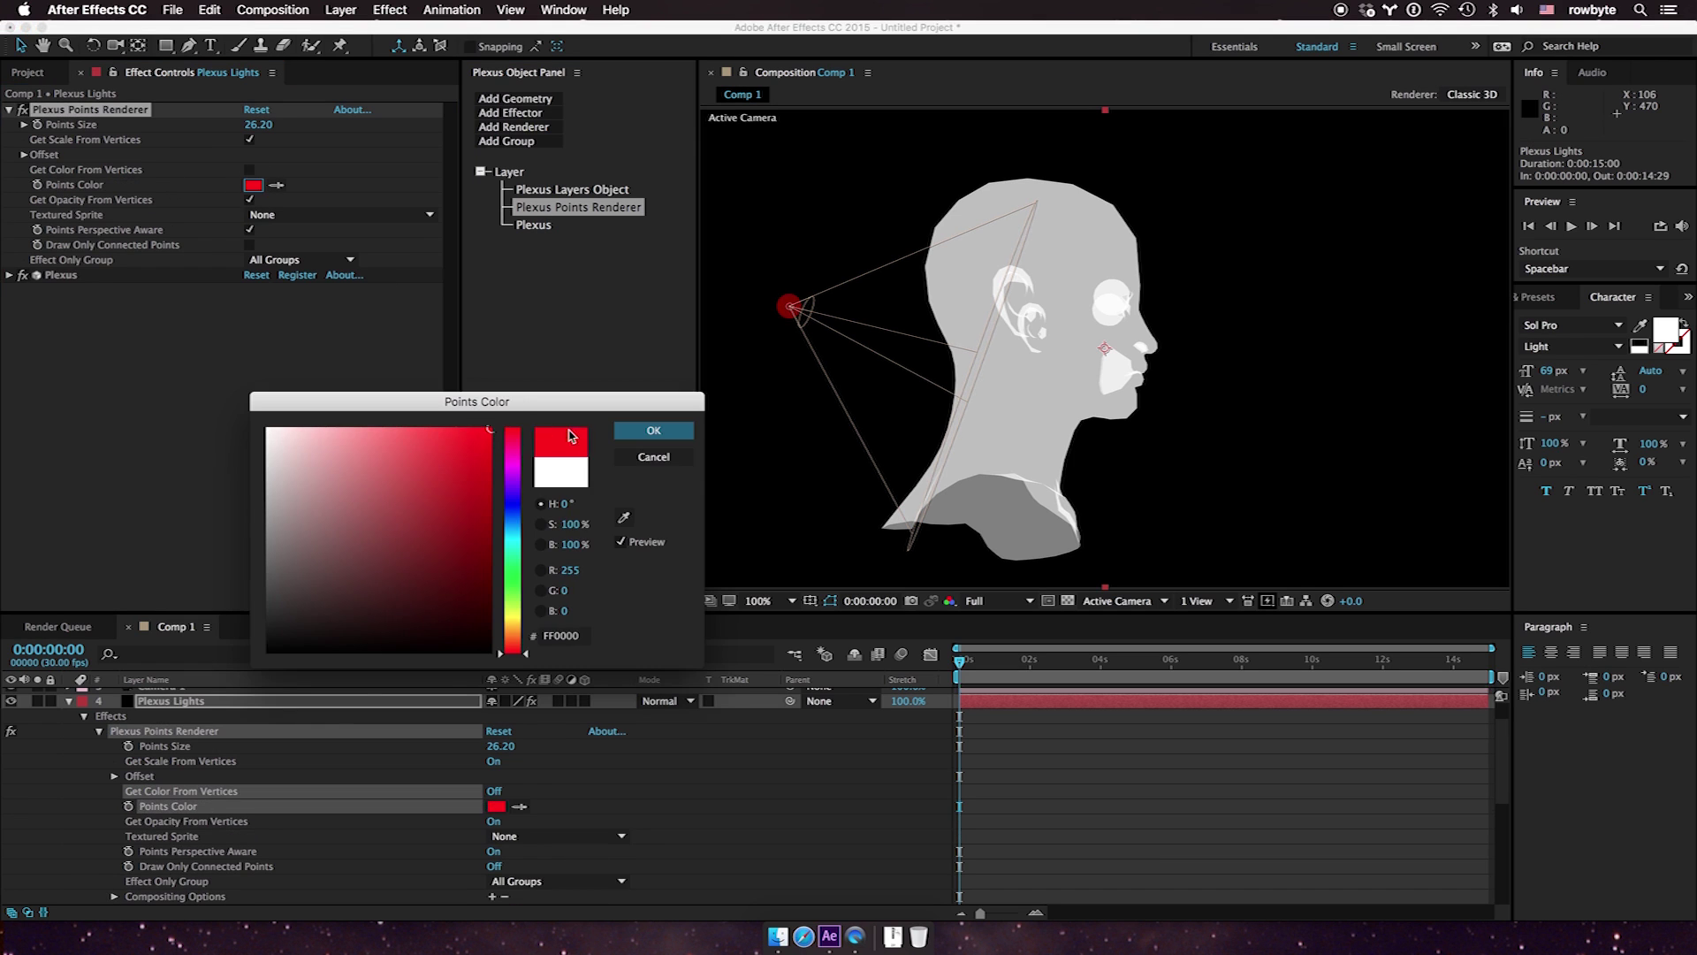
pyautogui.click(623, 430)
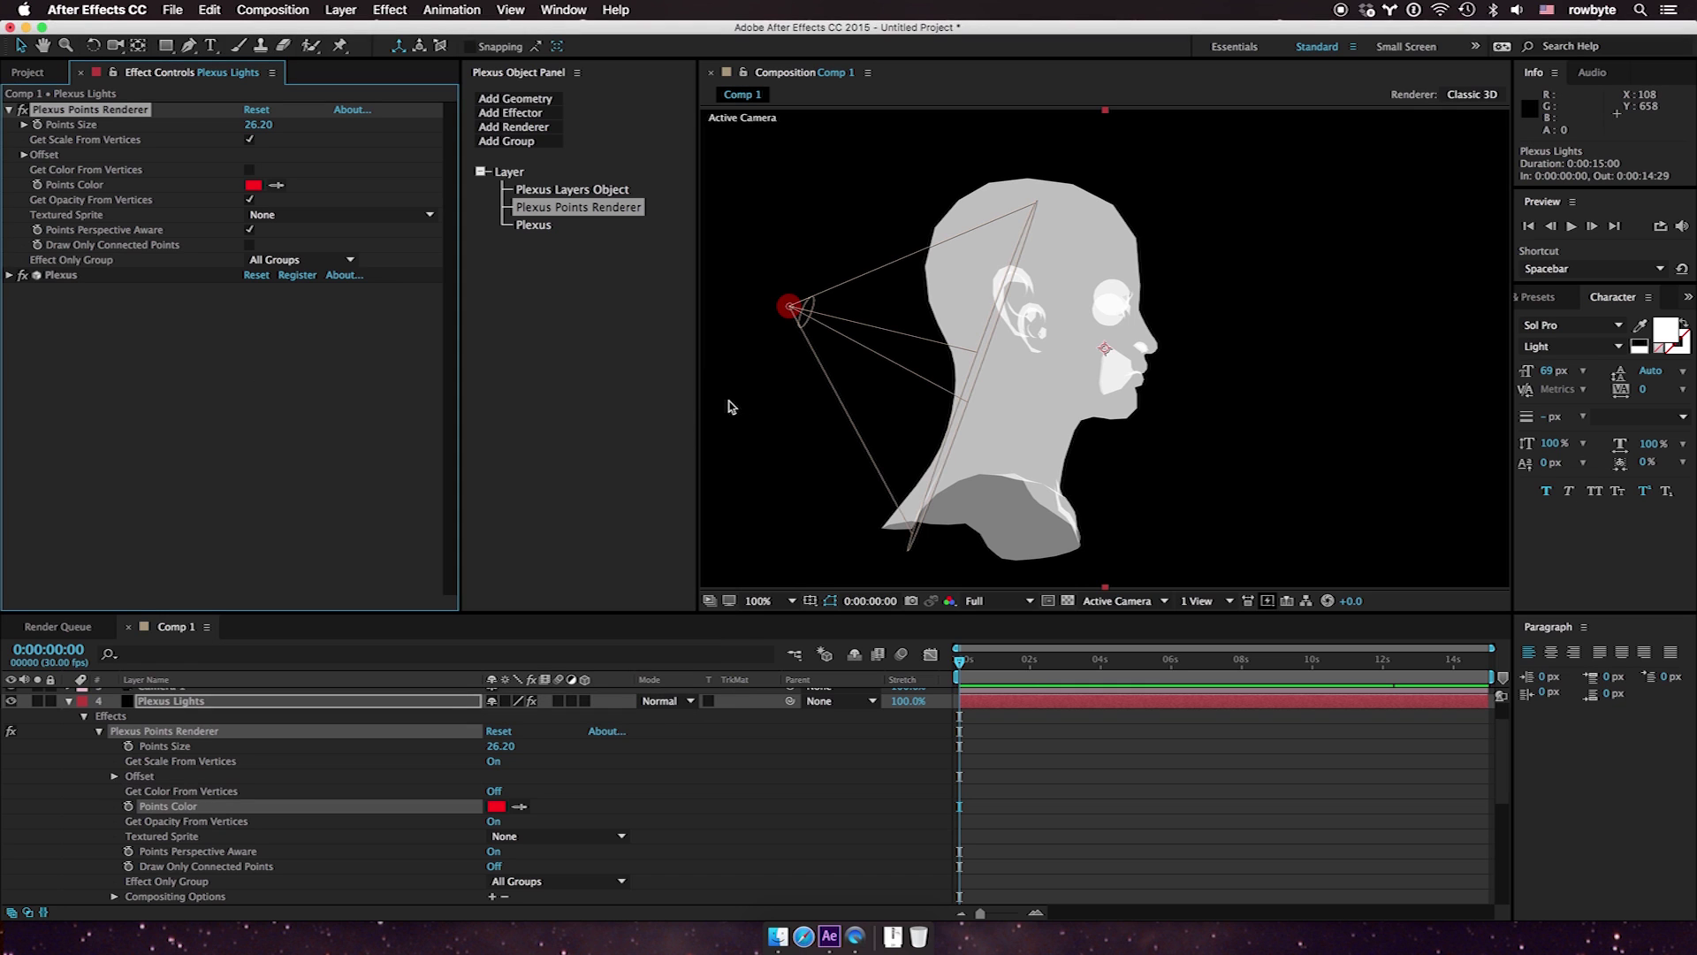
# Create a 1920 × 1080 black solid above Plexus Lights and rename it Slicer
pyautogui.press('c')
pyautogui.moveTo(761, 402); pyautogui.dragTo(825, 369)
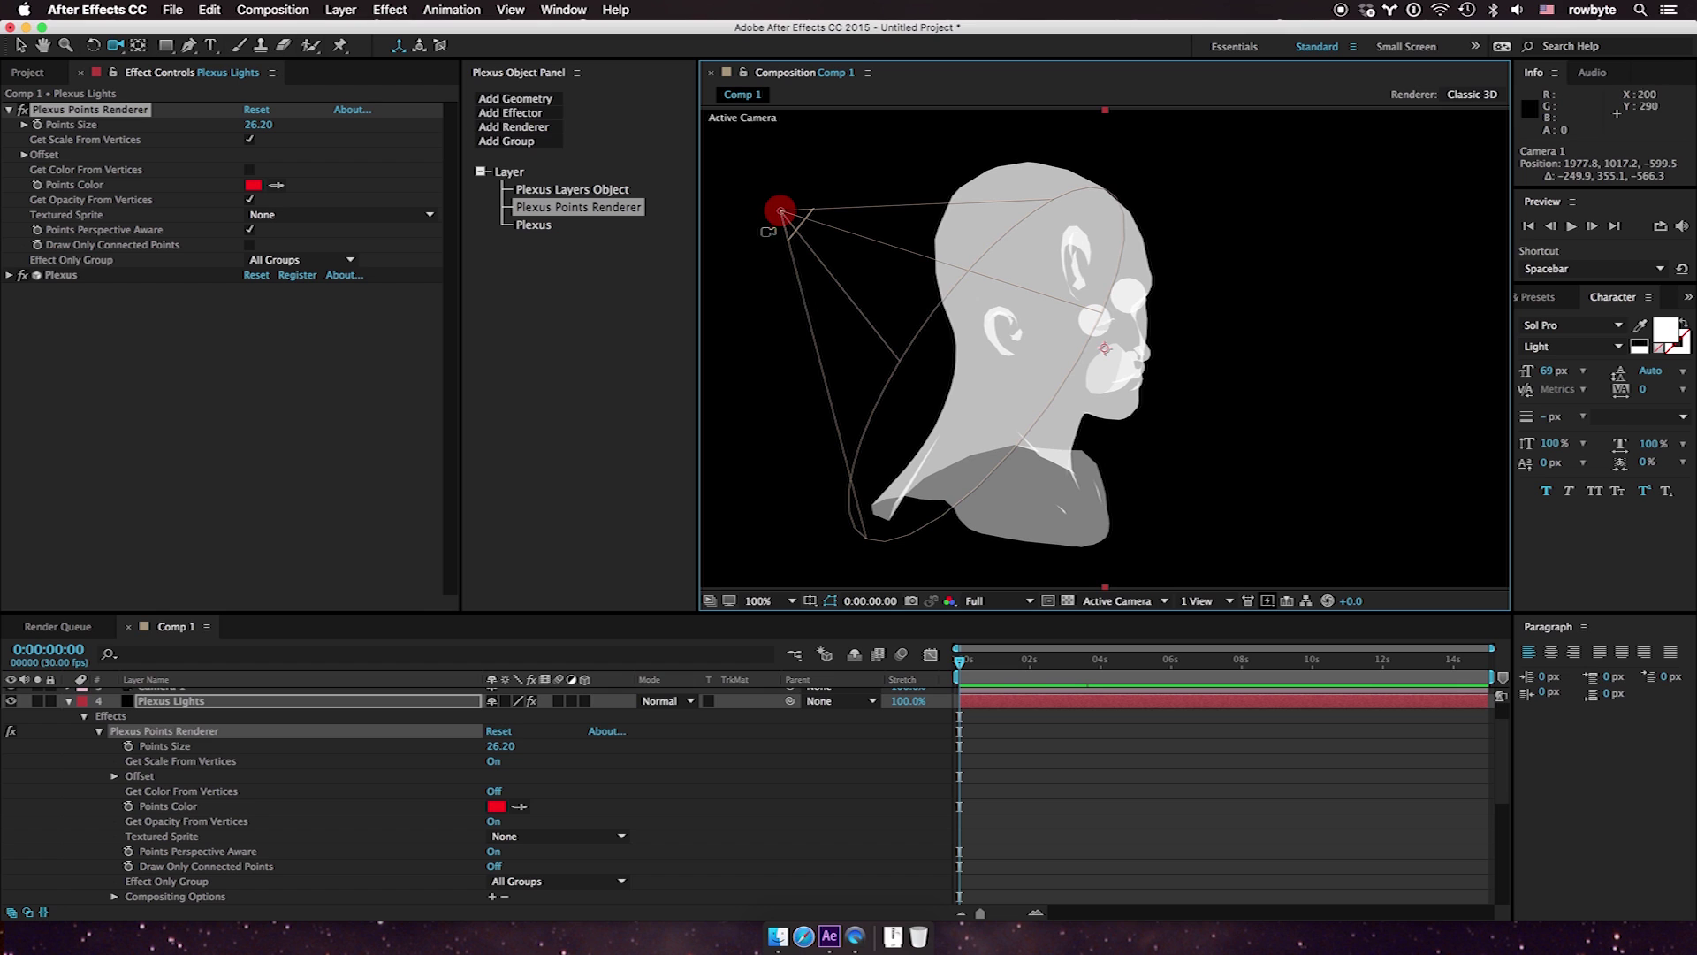
pyautogui.scroll(2, 274, 725)
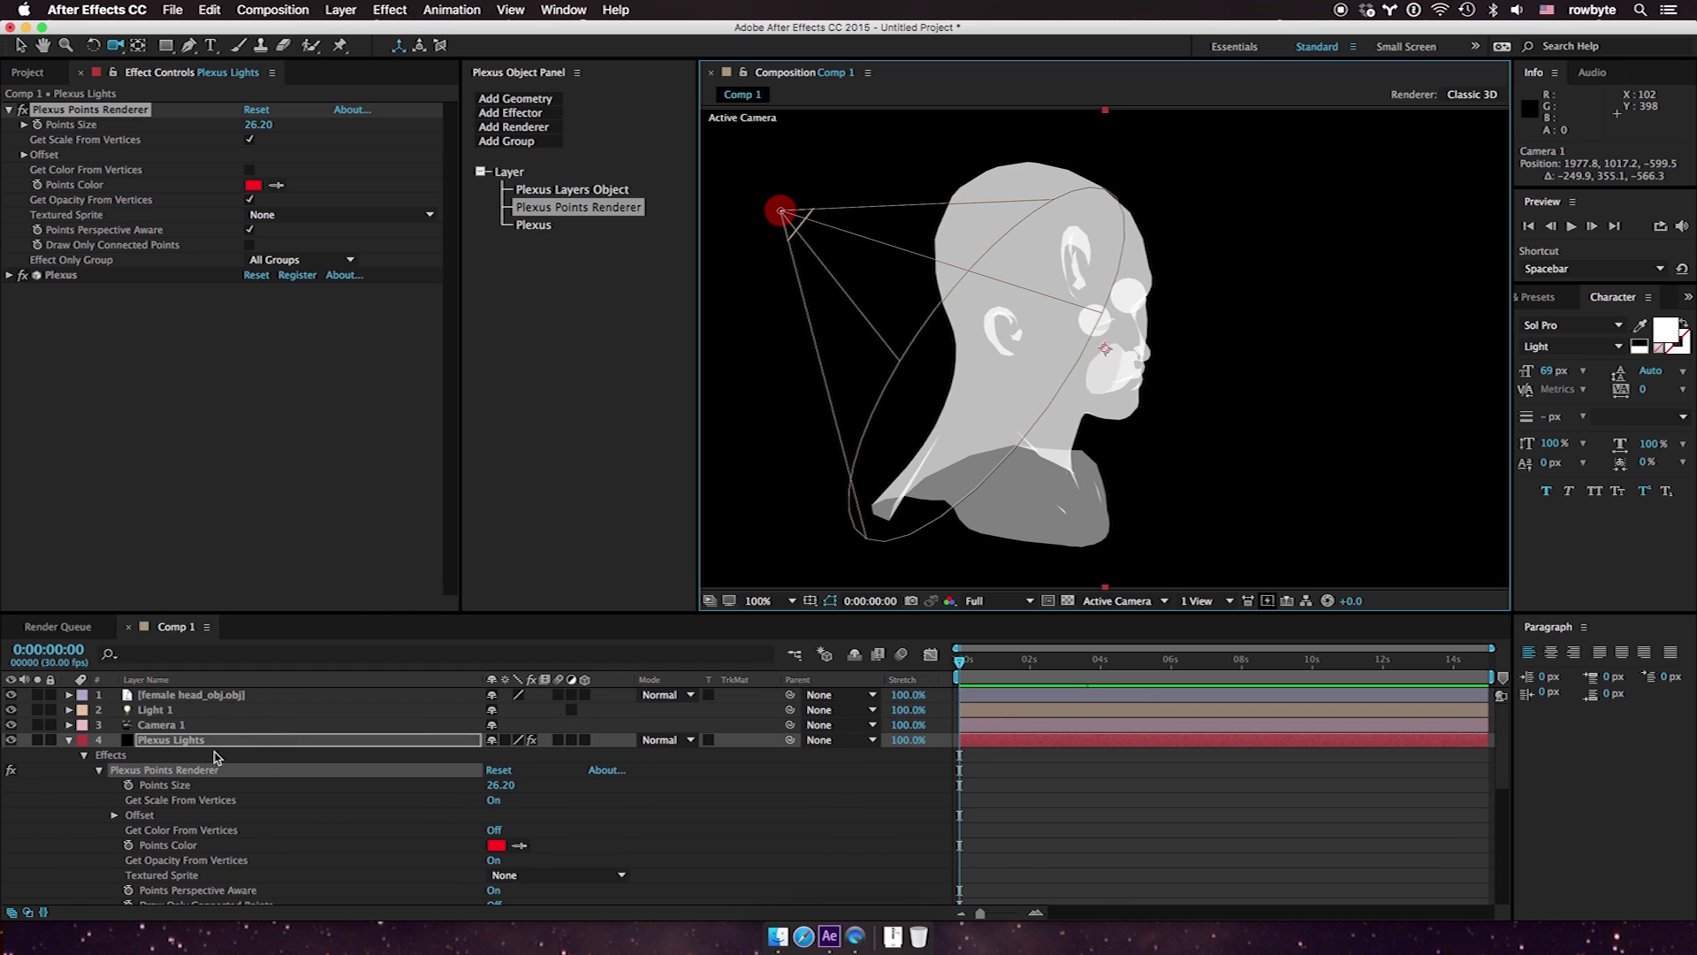
pyautogui.click(208, 745)
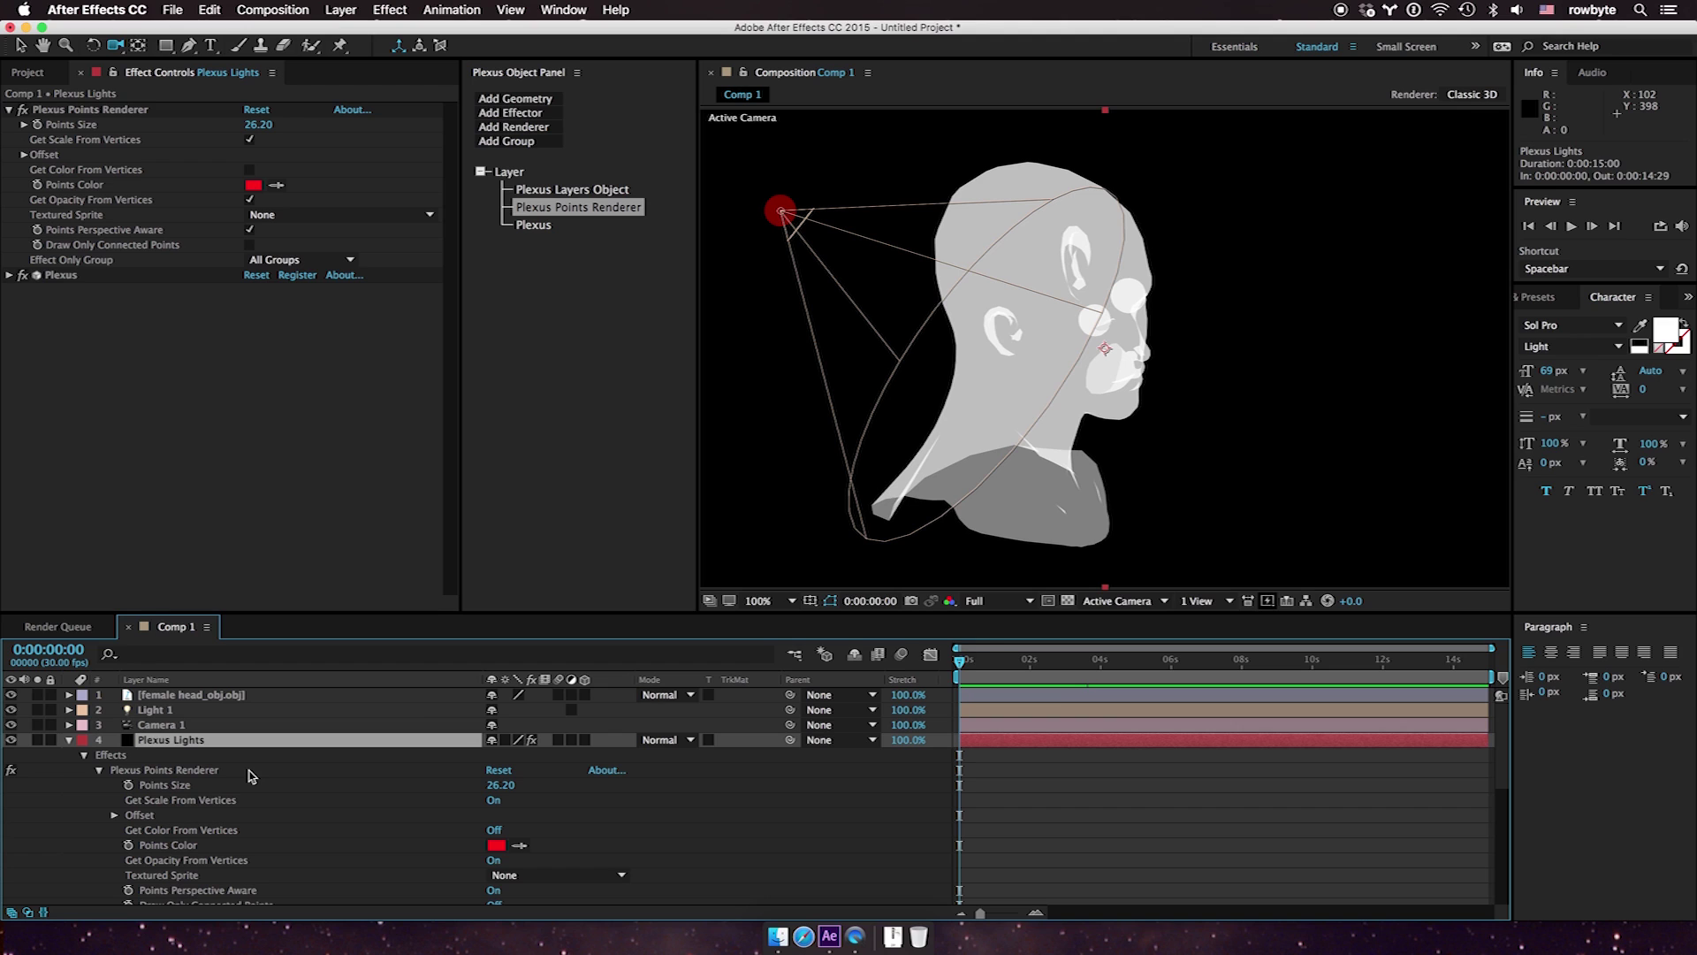
pyautogui.press('super+y')
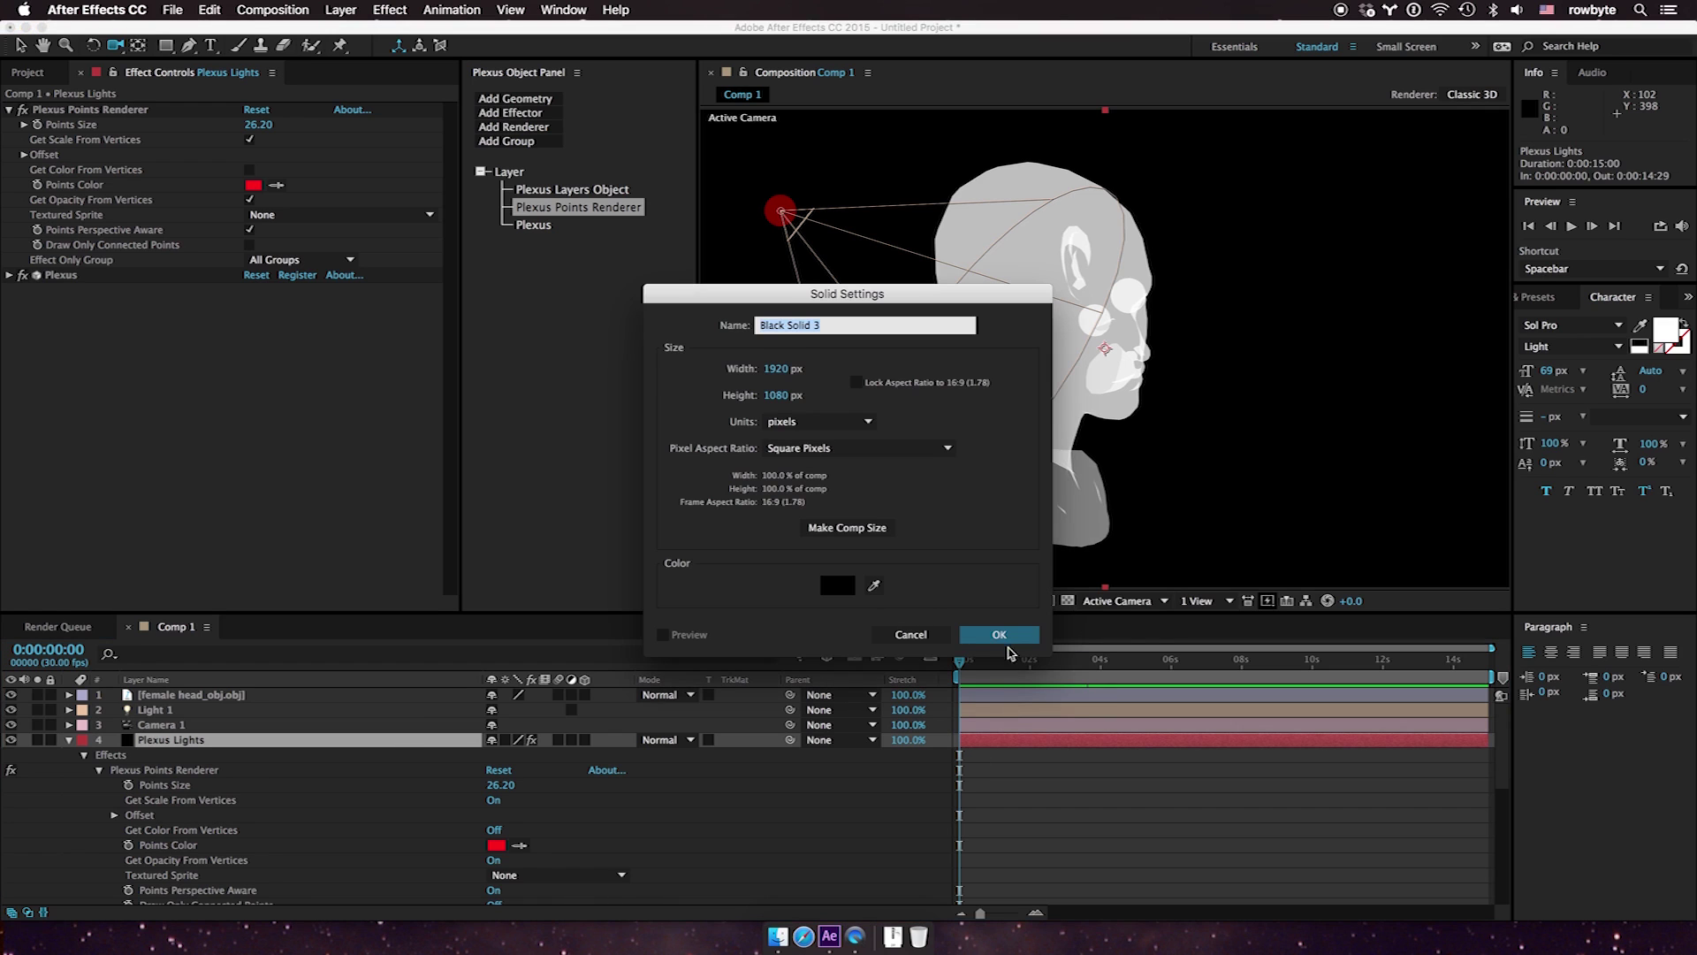
pyautogui.click(1006, 641)
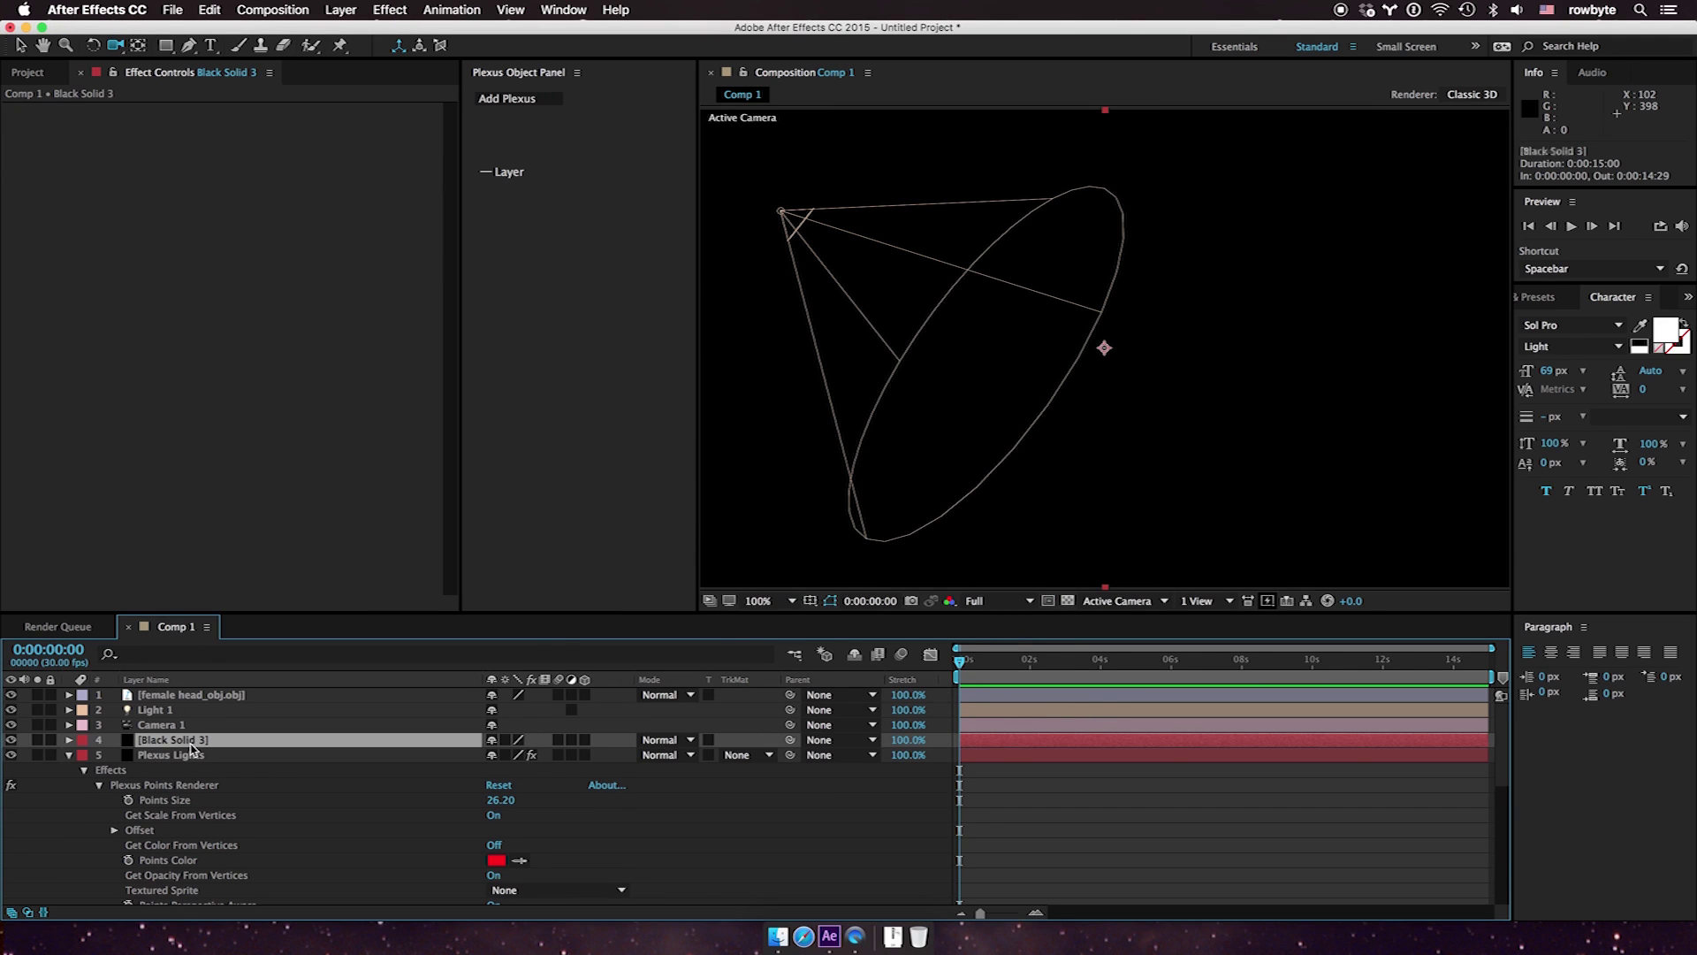
pyautogui.press('Return')
pyautogui.write('Slicer')
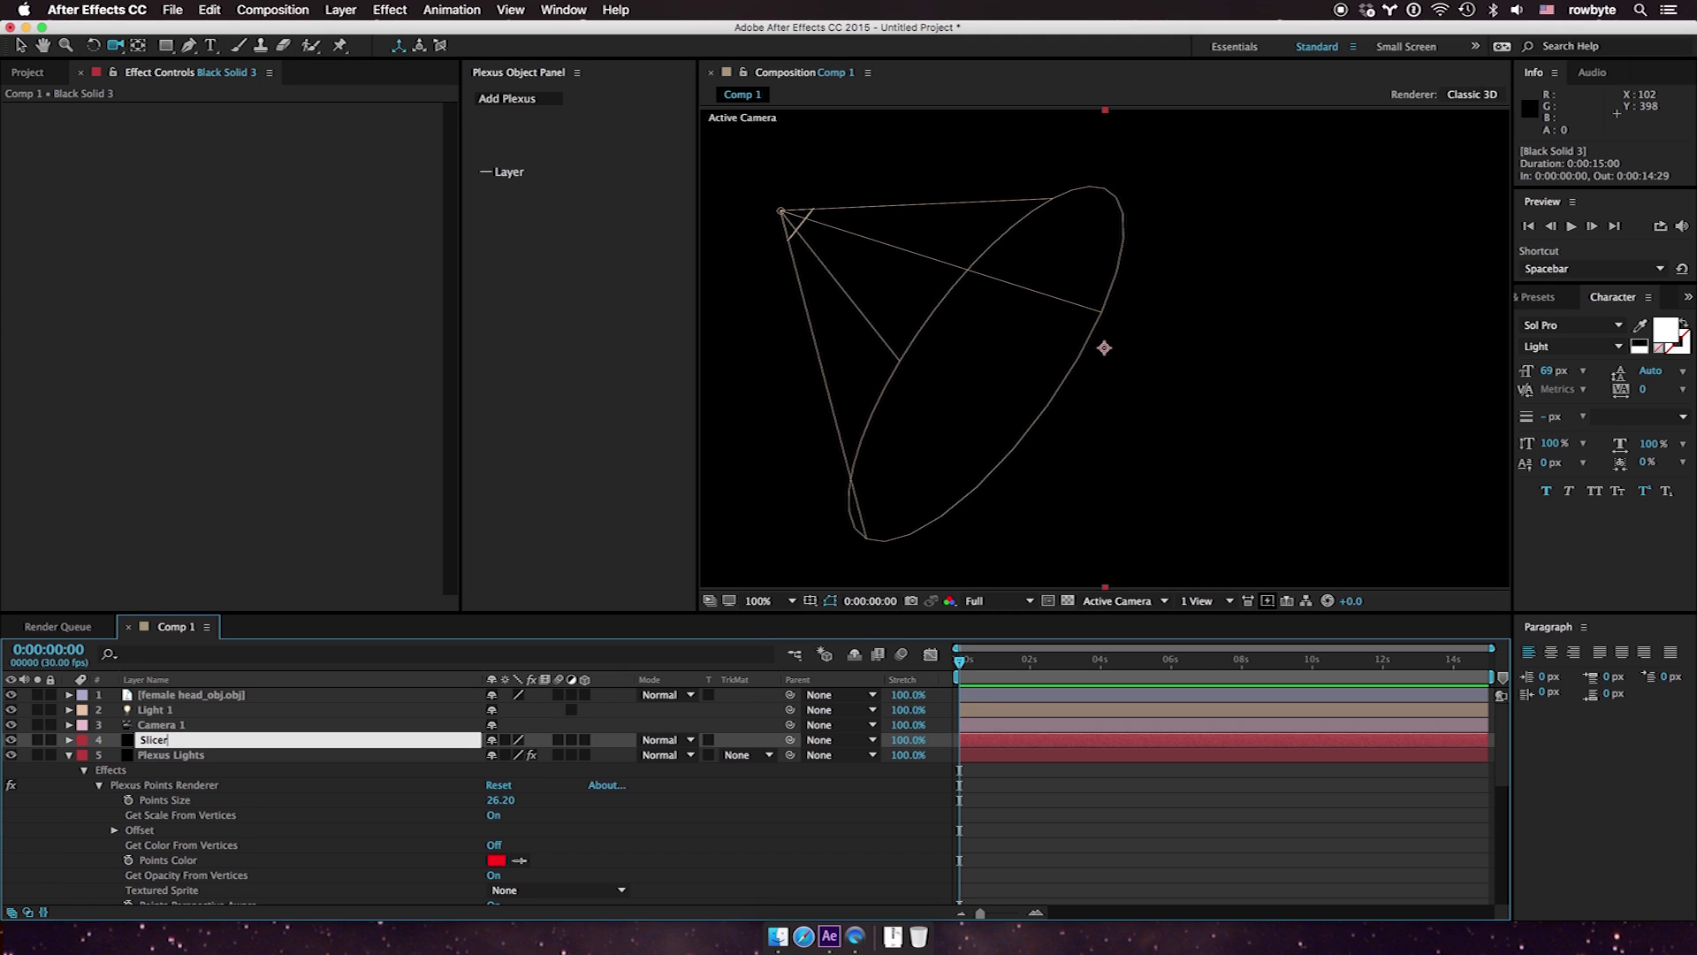
pyautogui.press('Return')
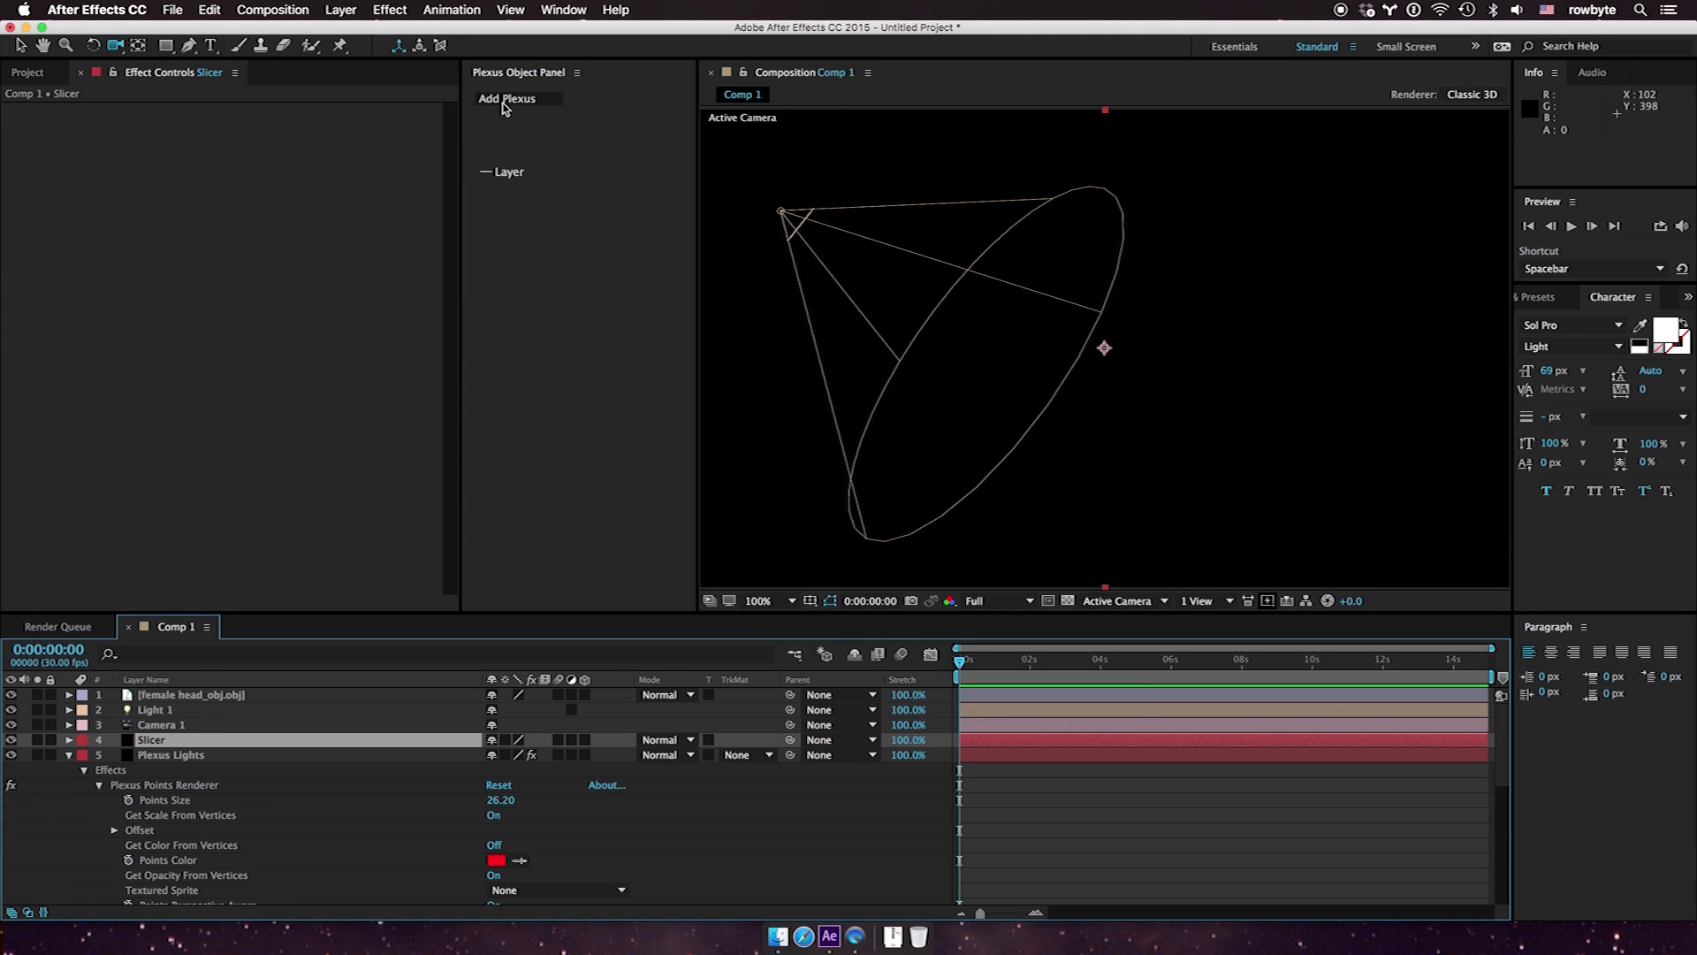
# Apply Plexus to the Slicer layer, add a Slicer geometry object, and collapse the expanded layer properties
pyautogui.click(504, 102)
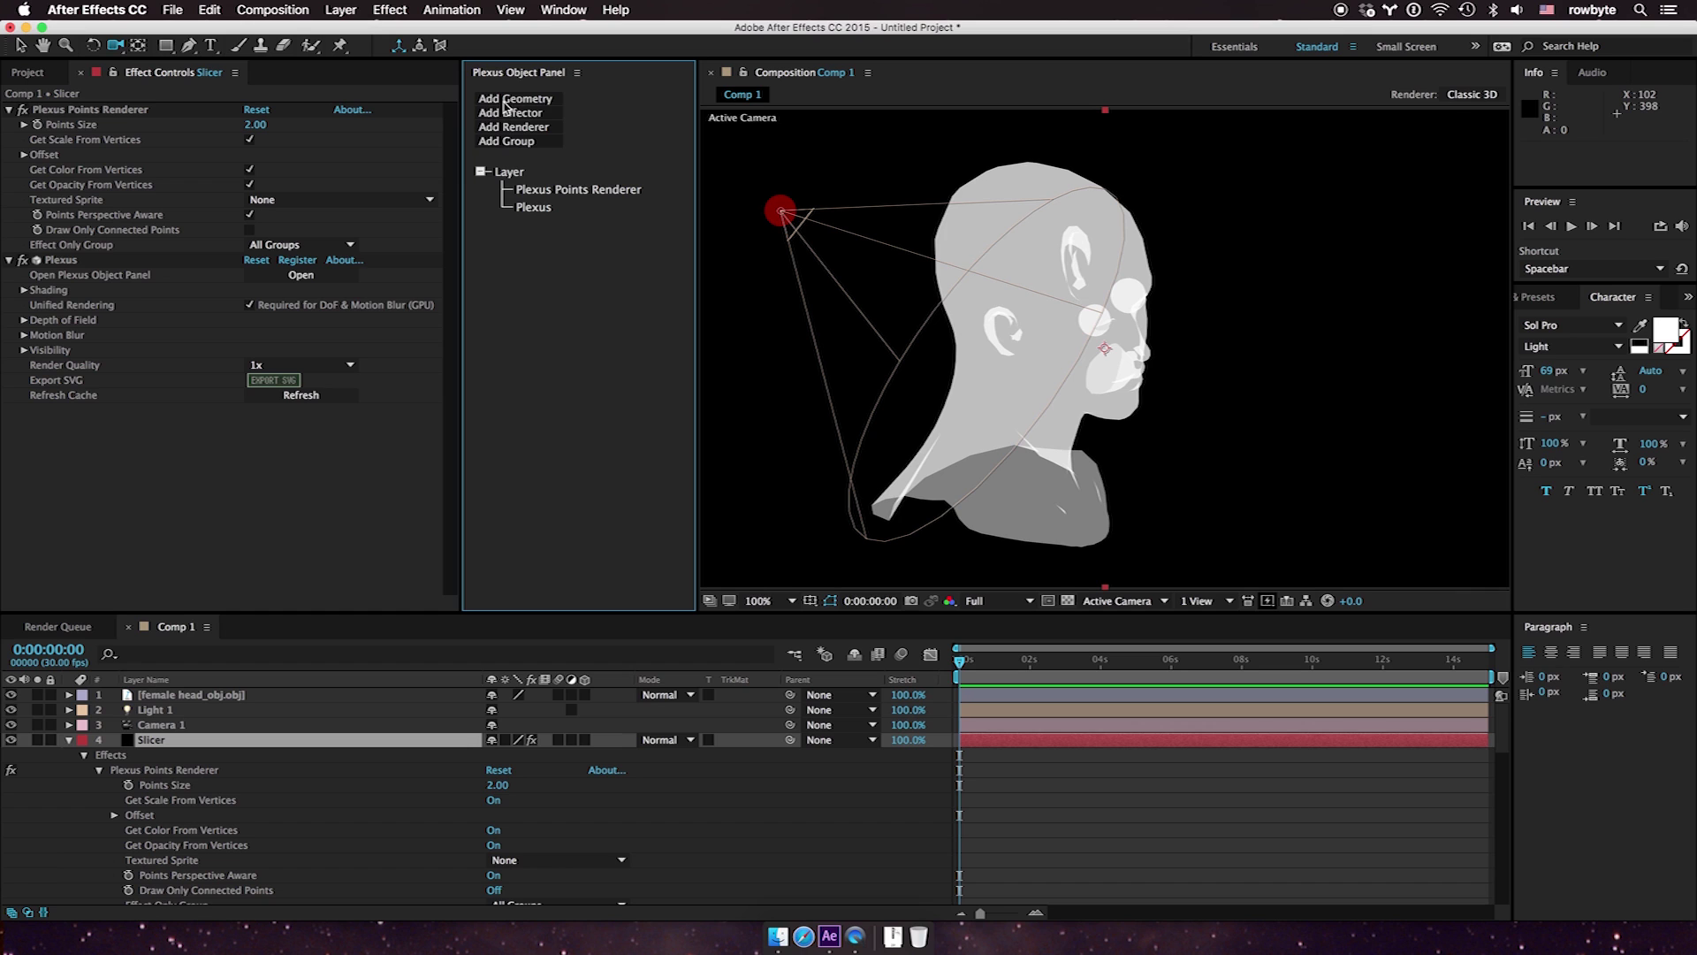
pyautogui.click(513, 99)
pyautogui.click(486, 216)
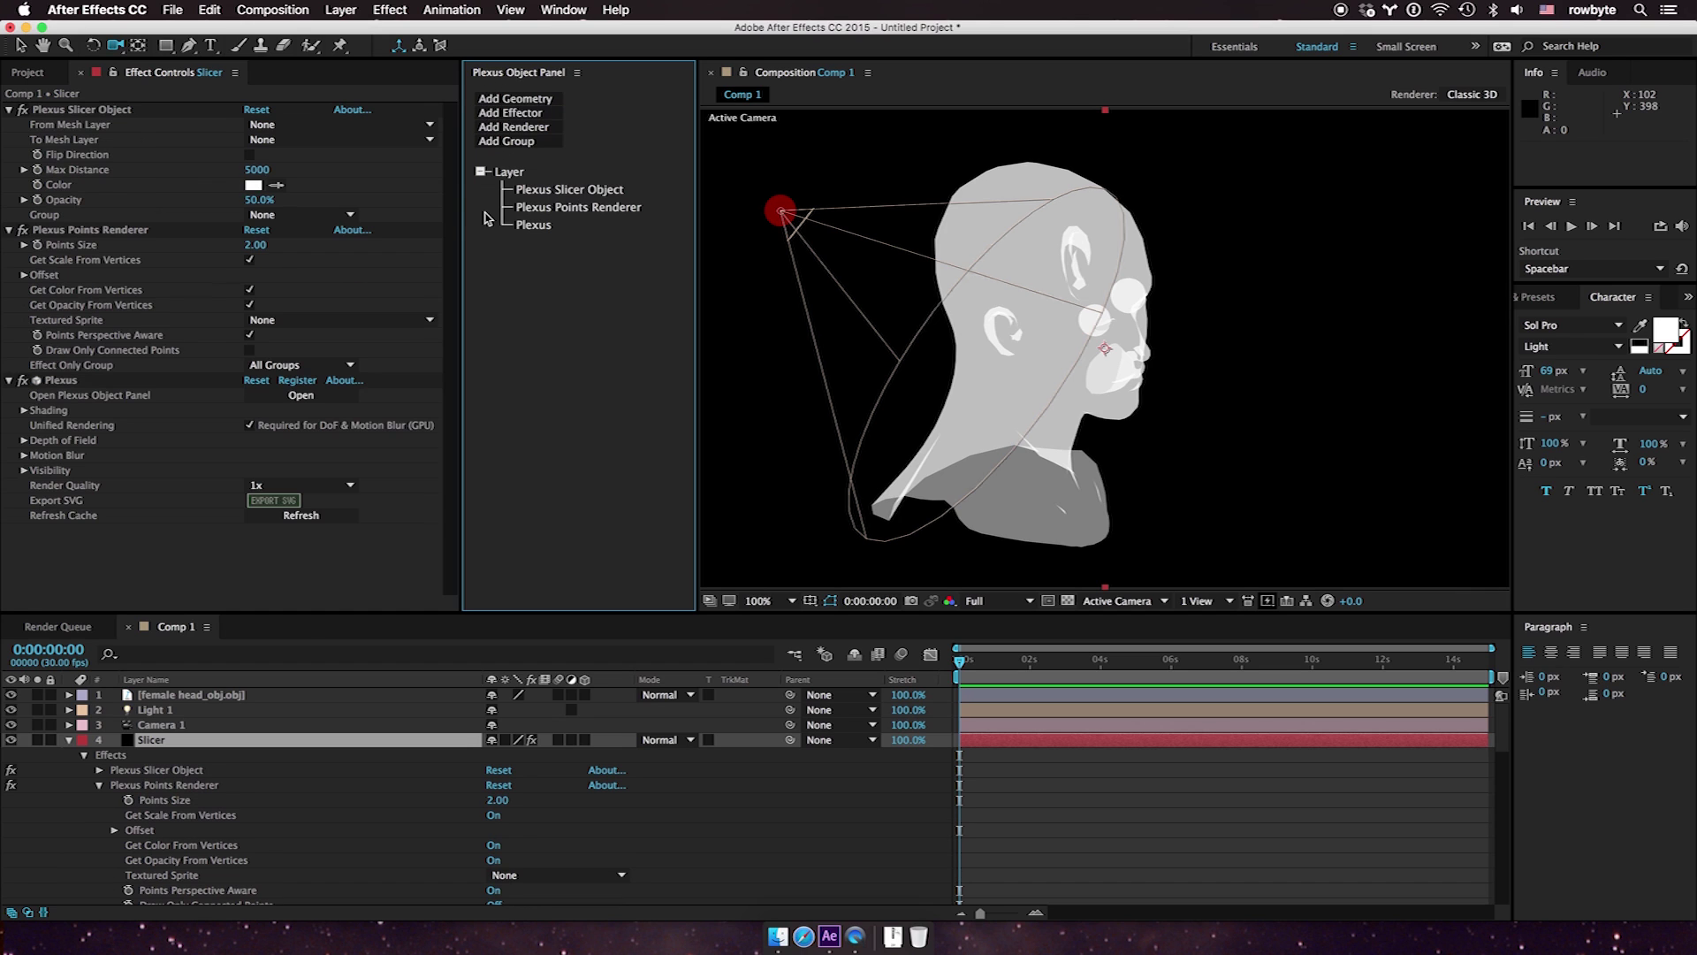
pyautogui.click(69, 740)
pyautogui.click(69, 756)
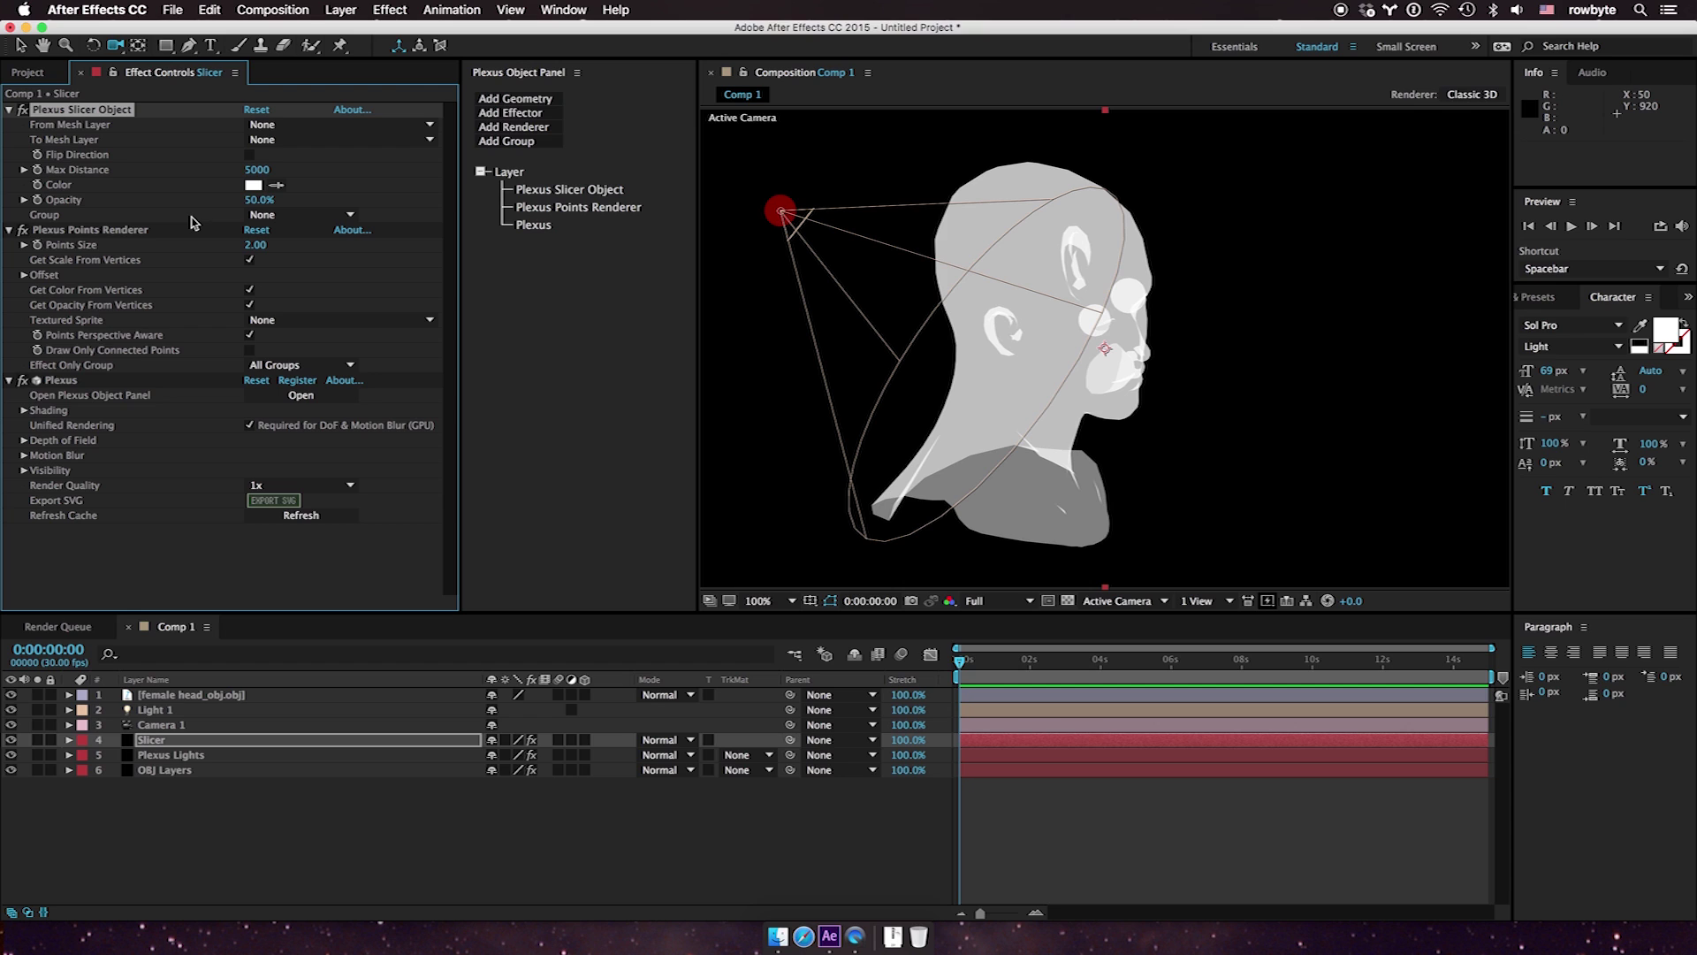
# Set the Plexus Slicer Object's From Mesh Layer to Plexus Lights and its To Mesh Layer to OBJ Layers
pyautogui.click(262, 142)
pyautogui.click(265, 124)
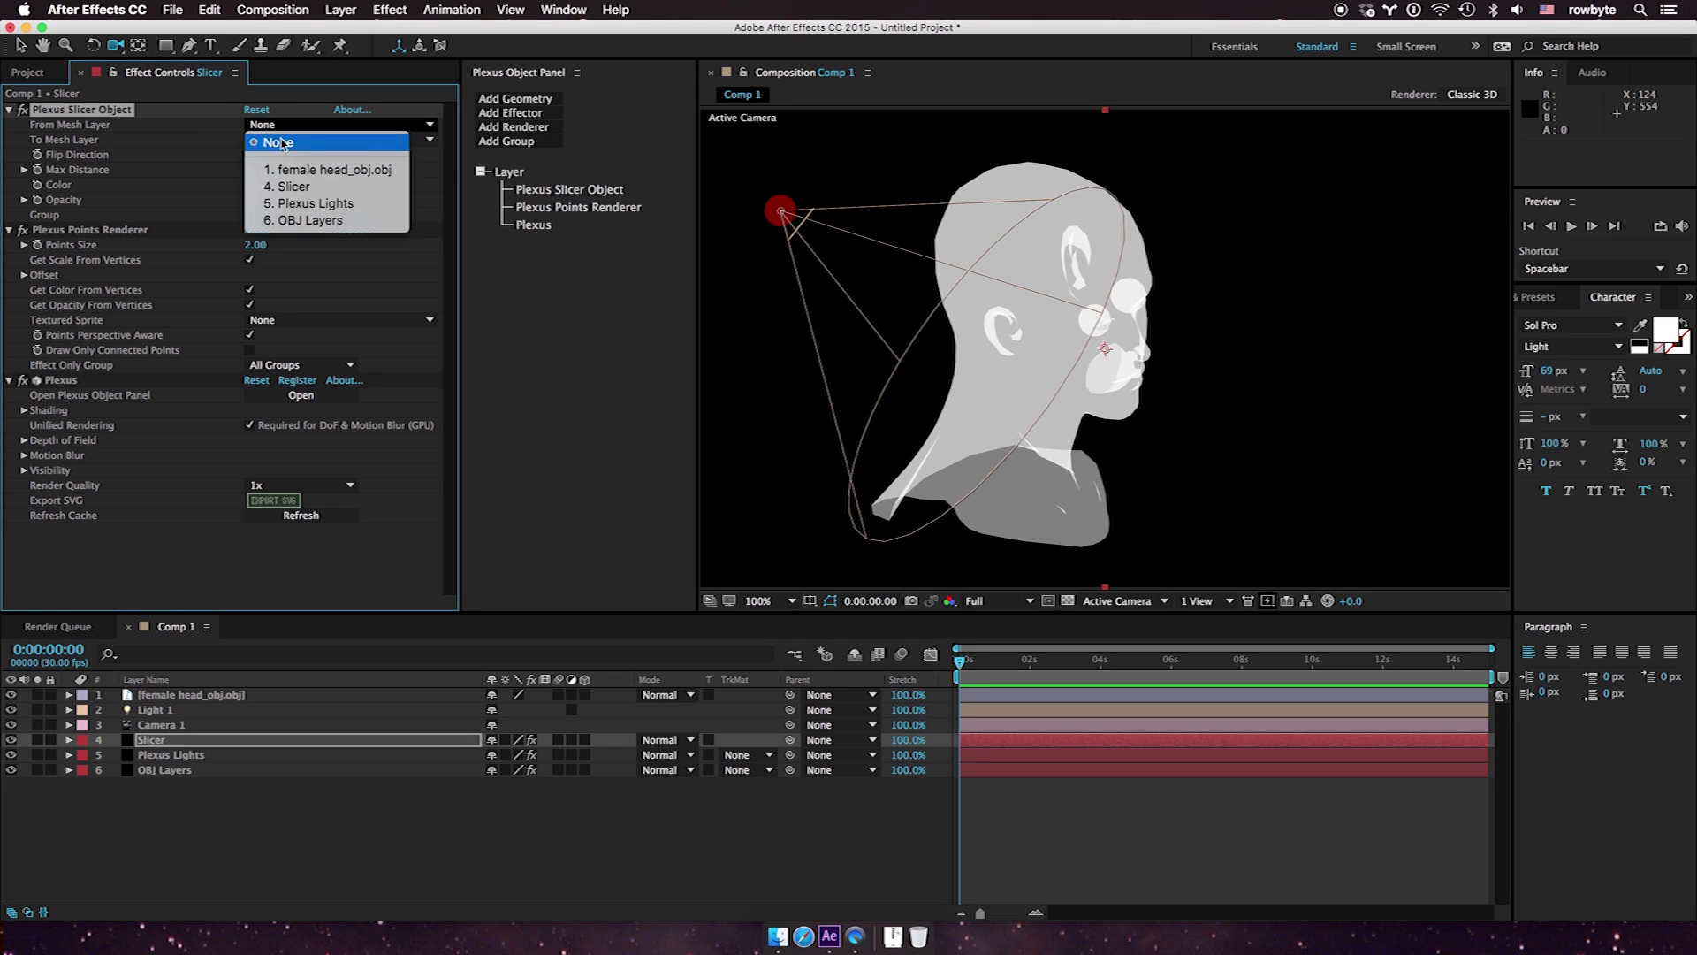
pyautogui.click(285, 204)
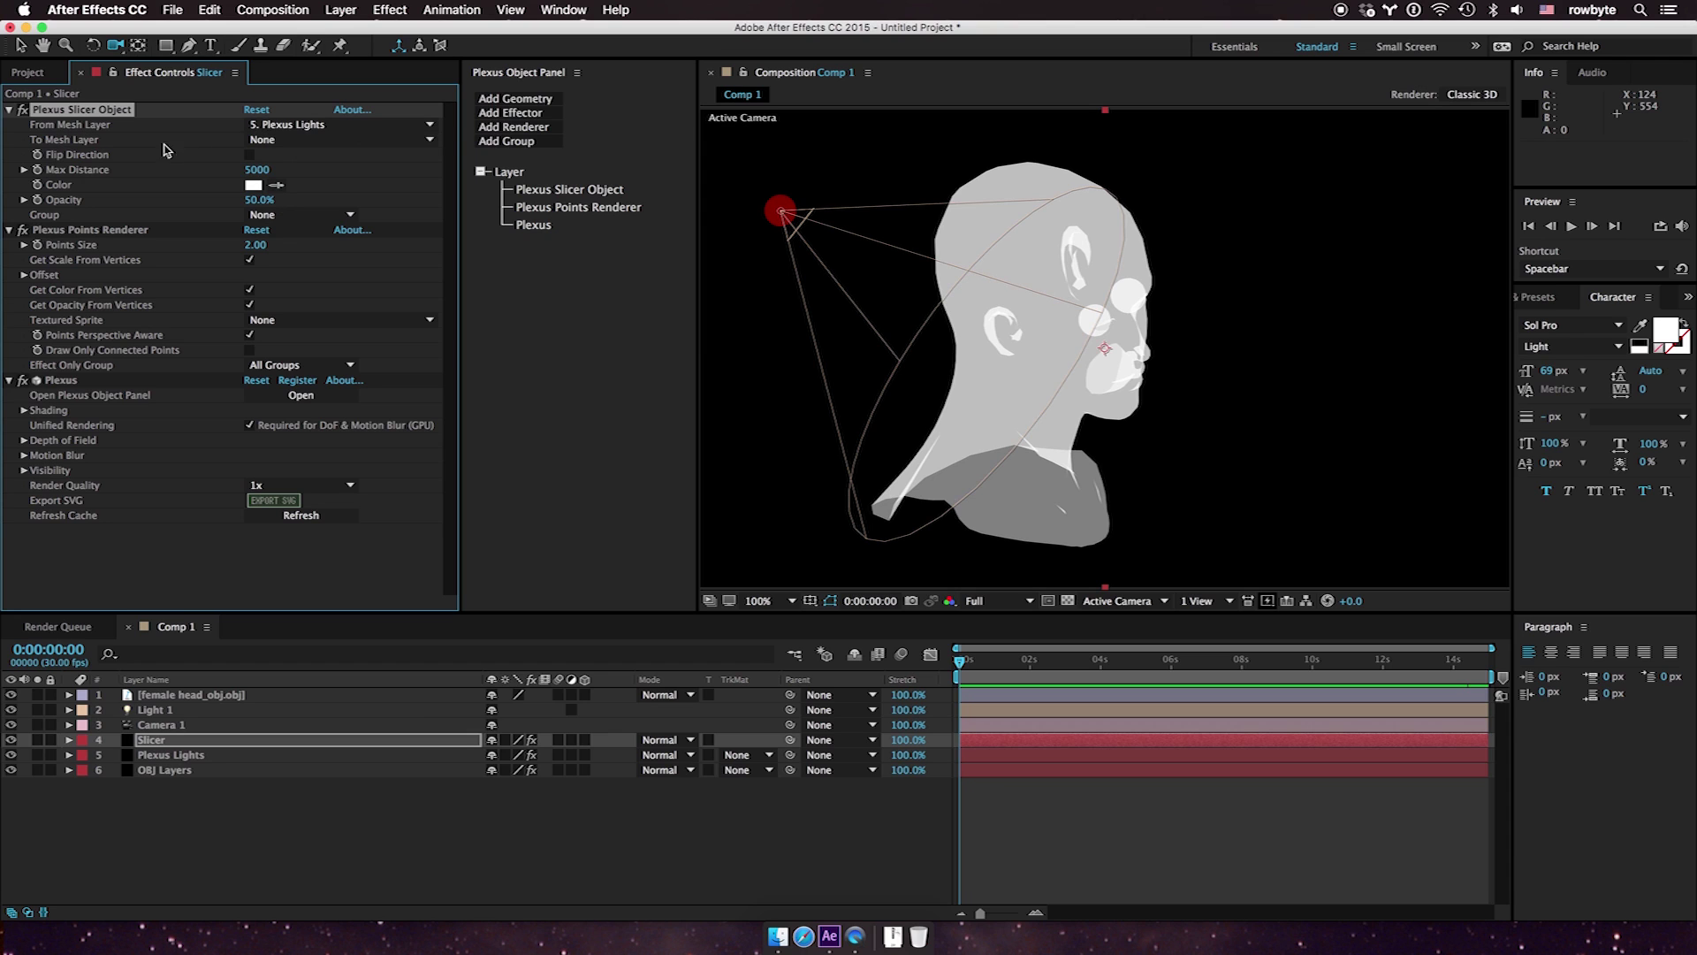
pyautogui.click(265, 140)
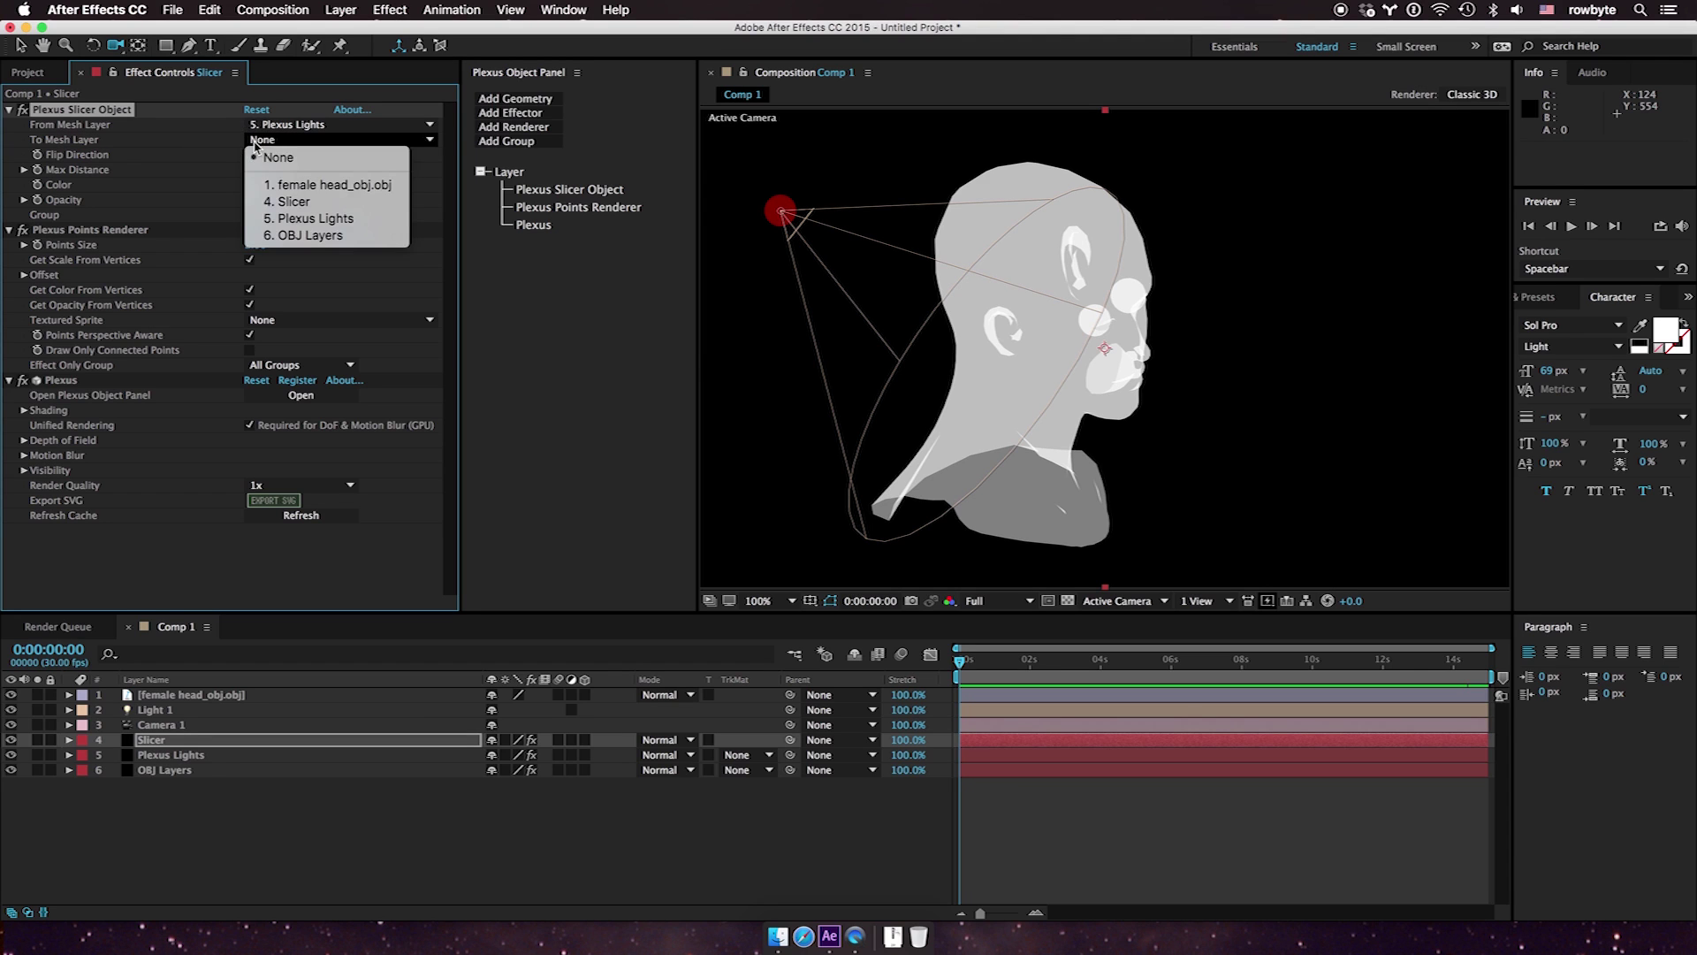
pyautogui.click(304, 236)
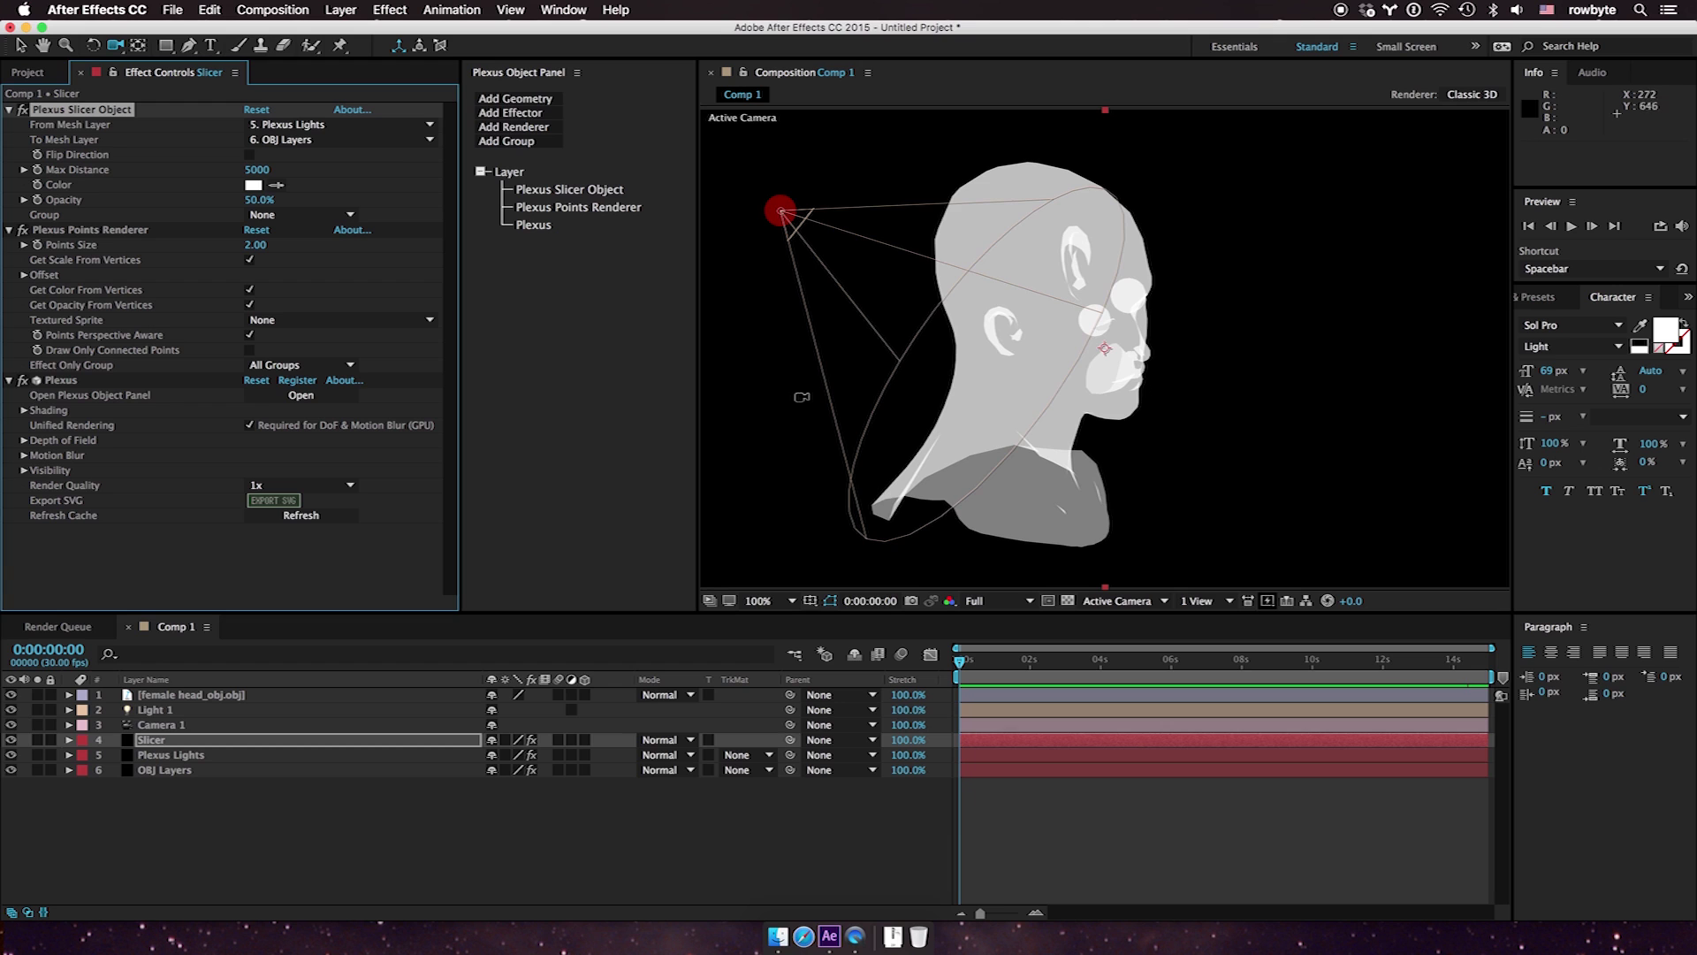
# Turn on Flip Direction for the Plexus Slicer Object and enlarge the Slicer layer's Points Size to 12.10
pyautogui.moveTo(802, 397); pyautogui.dragTo(988, 426)
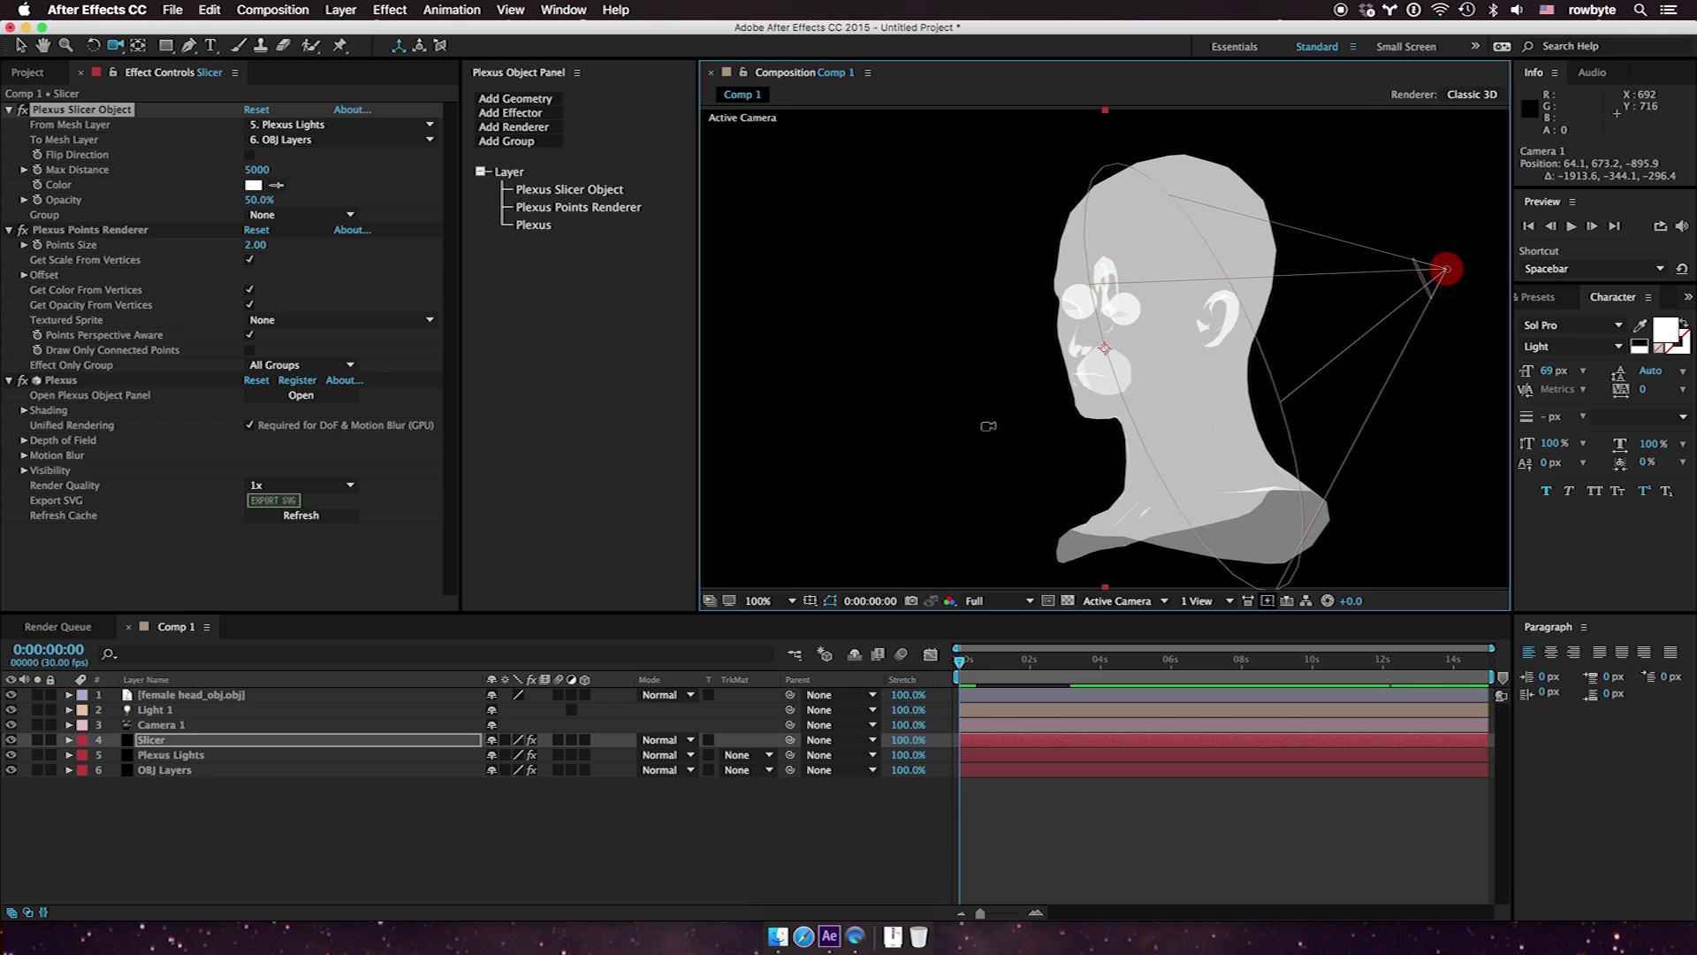
pyautogui.moveTo(259, 254); pyautogui.dragTo(305, 232)
pyautogui.click(251, 156)
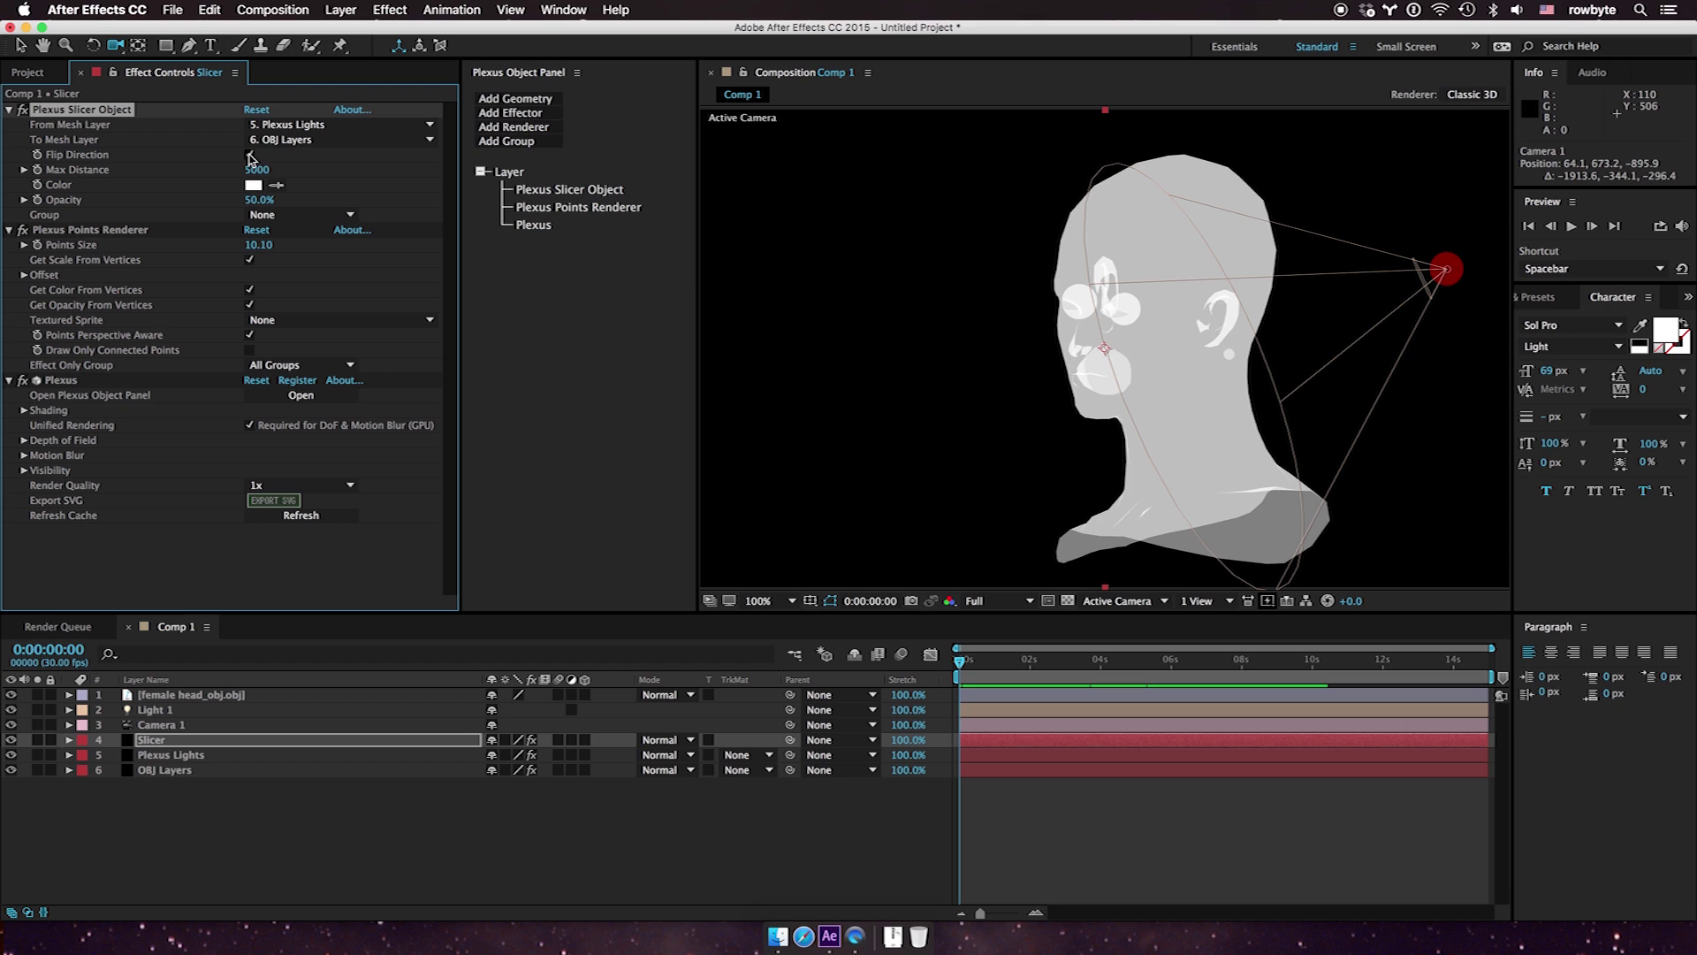
pyautogui.moveTo(258, 245); pyautogui.dragTo(190, 265)
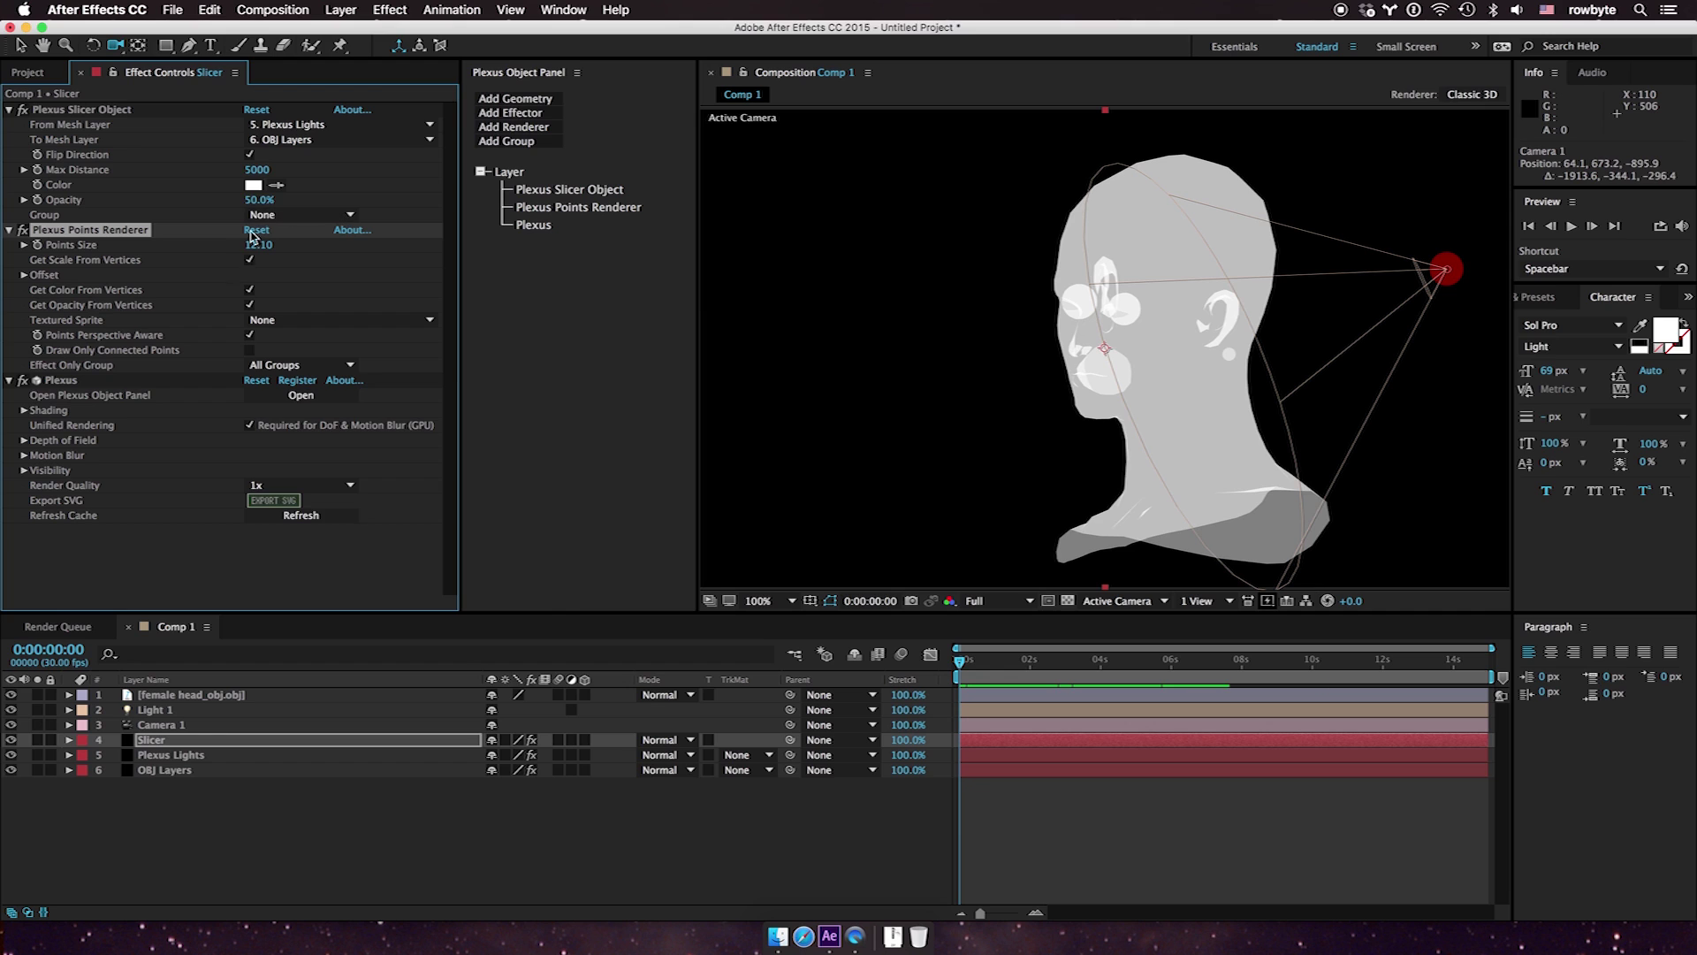
# Color the Plexus Slicer Object a saturated magenta with a hue of 316°, keeping Flip Direction on
pyautogui.click(254, 185)
pyautogui.click(515, 468)
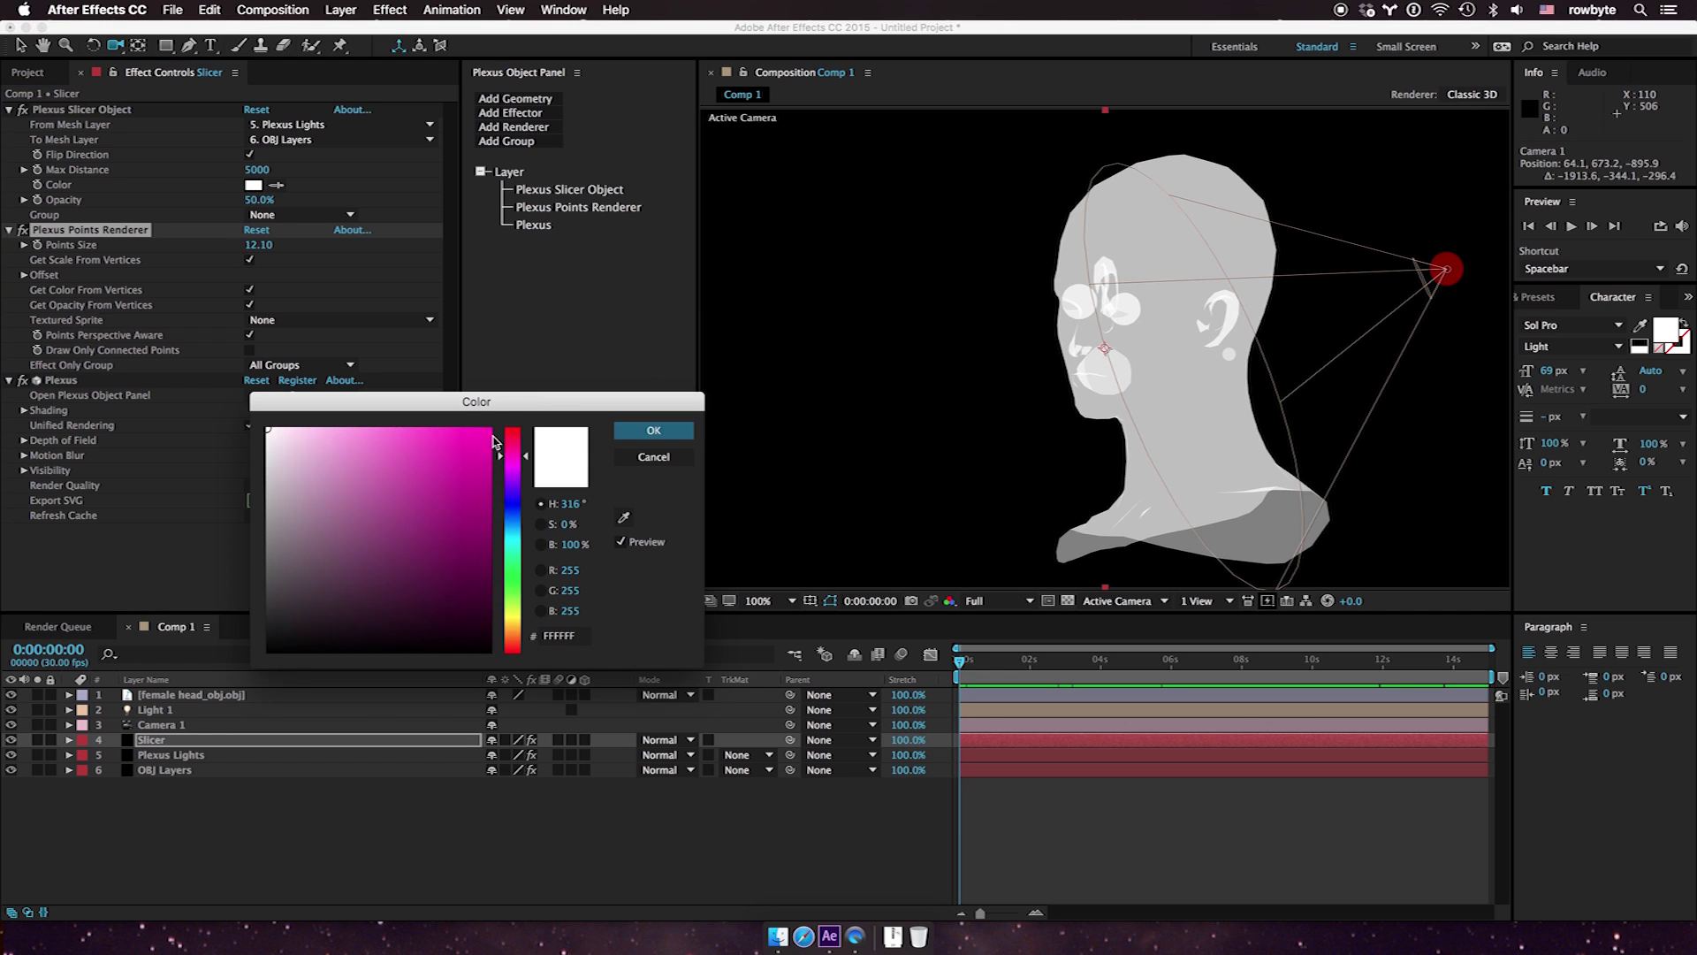
pyautogui.click(489, 431)
pyautogui.click(654, 430)
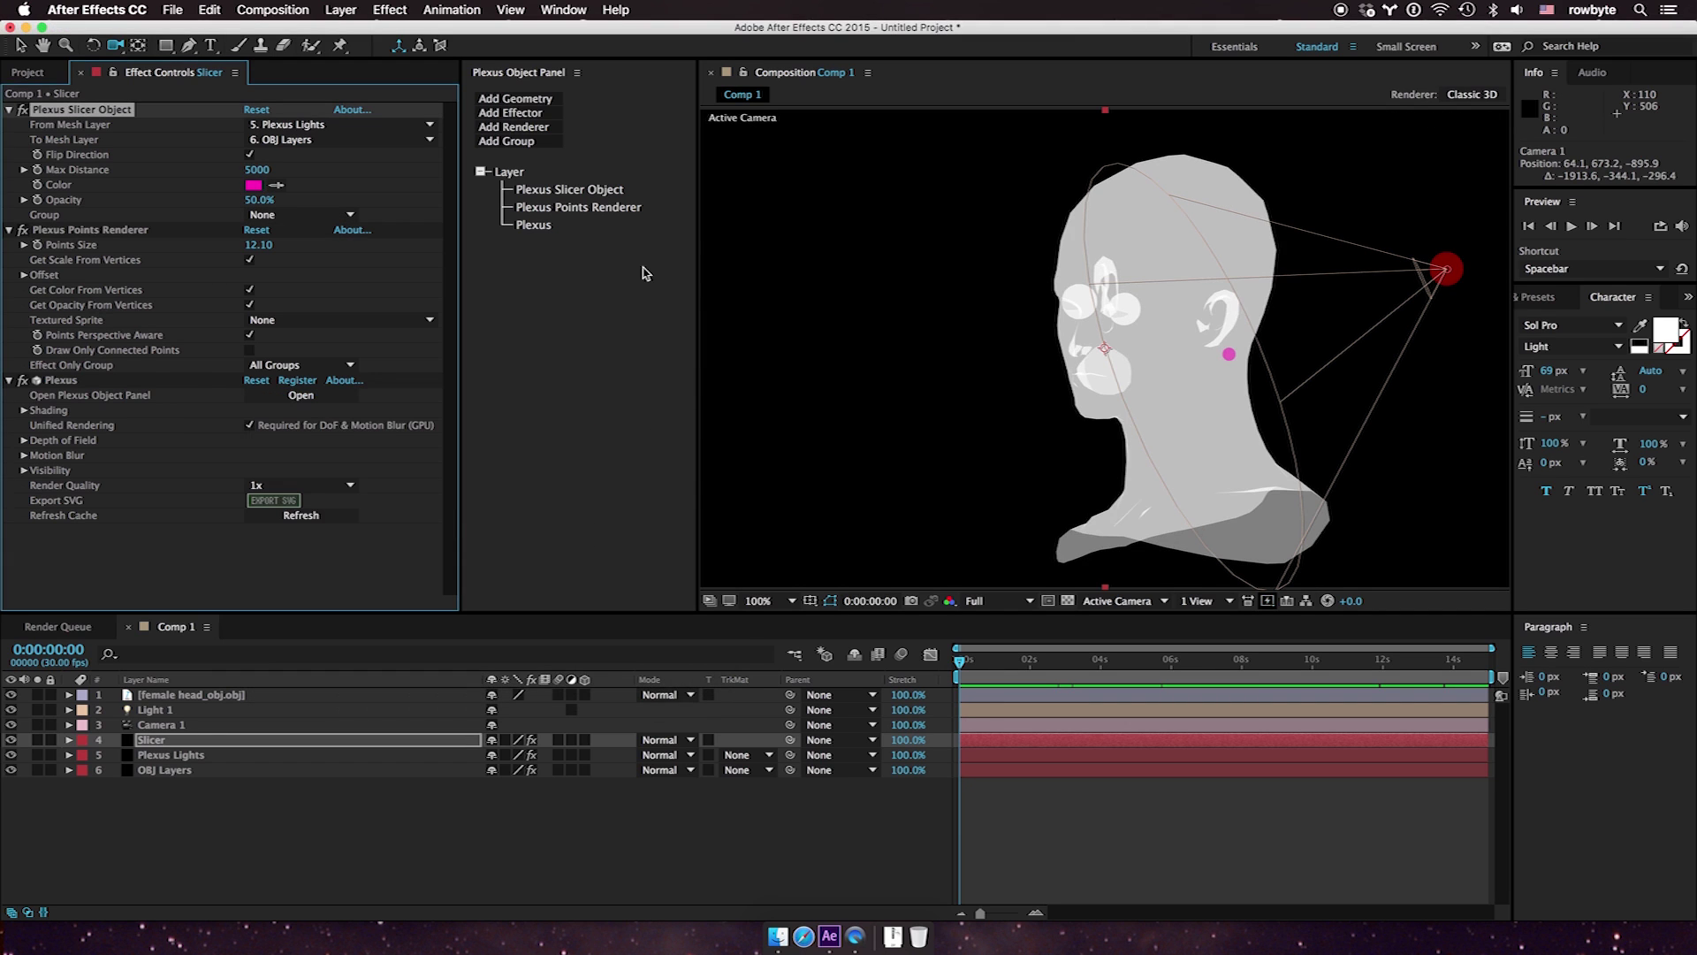
pyautogui.click(249, 157)
# Re-aim Light 1's point of interest near the head's ear and move the light to about 963, 460, -688.4
pyautogui.moveTo(807, 466); pyautogui.dragTo(1218, 504)
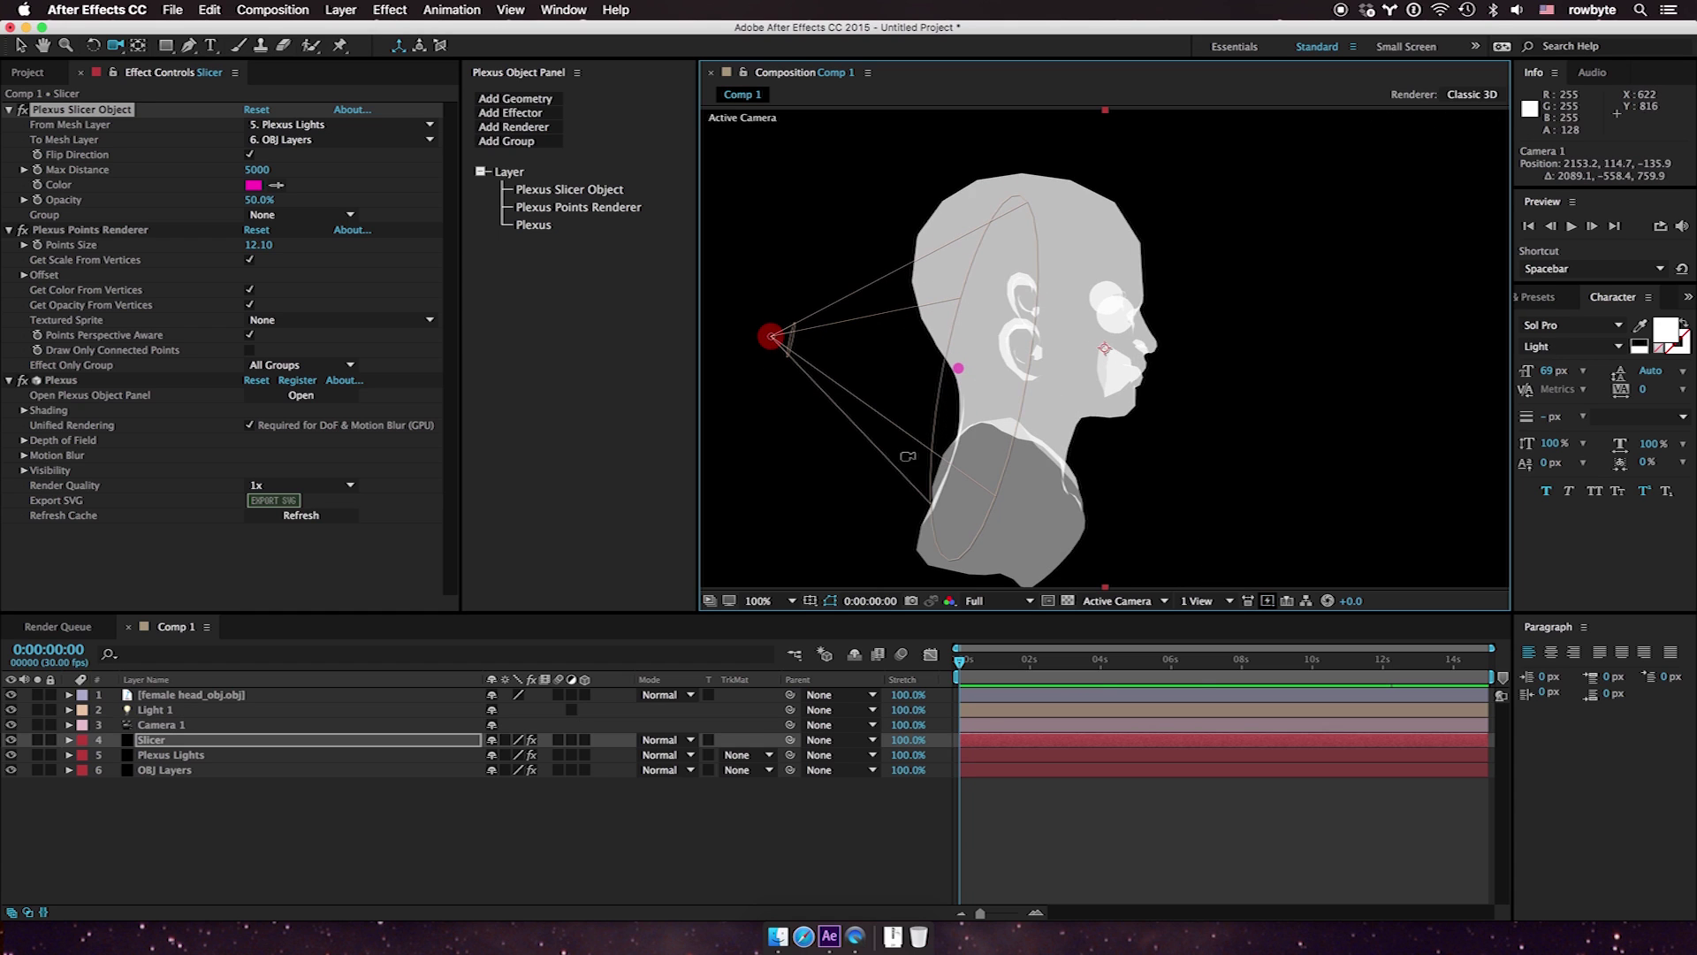
pyautogui.click(128, 710)
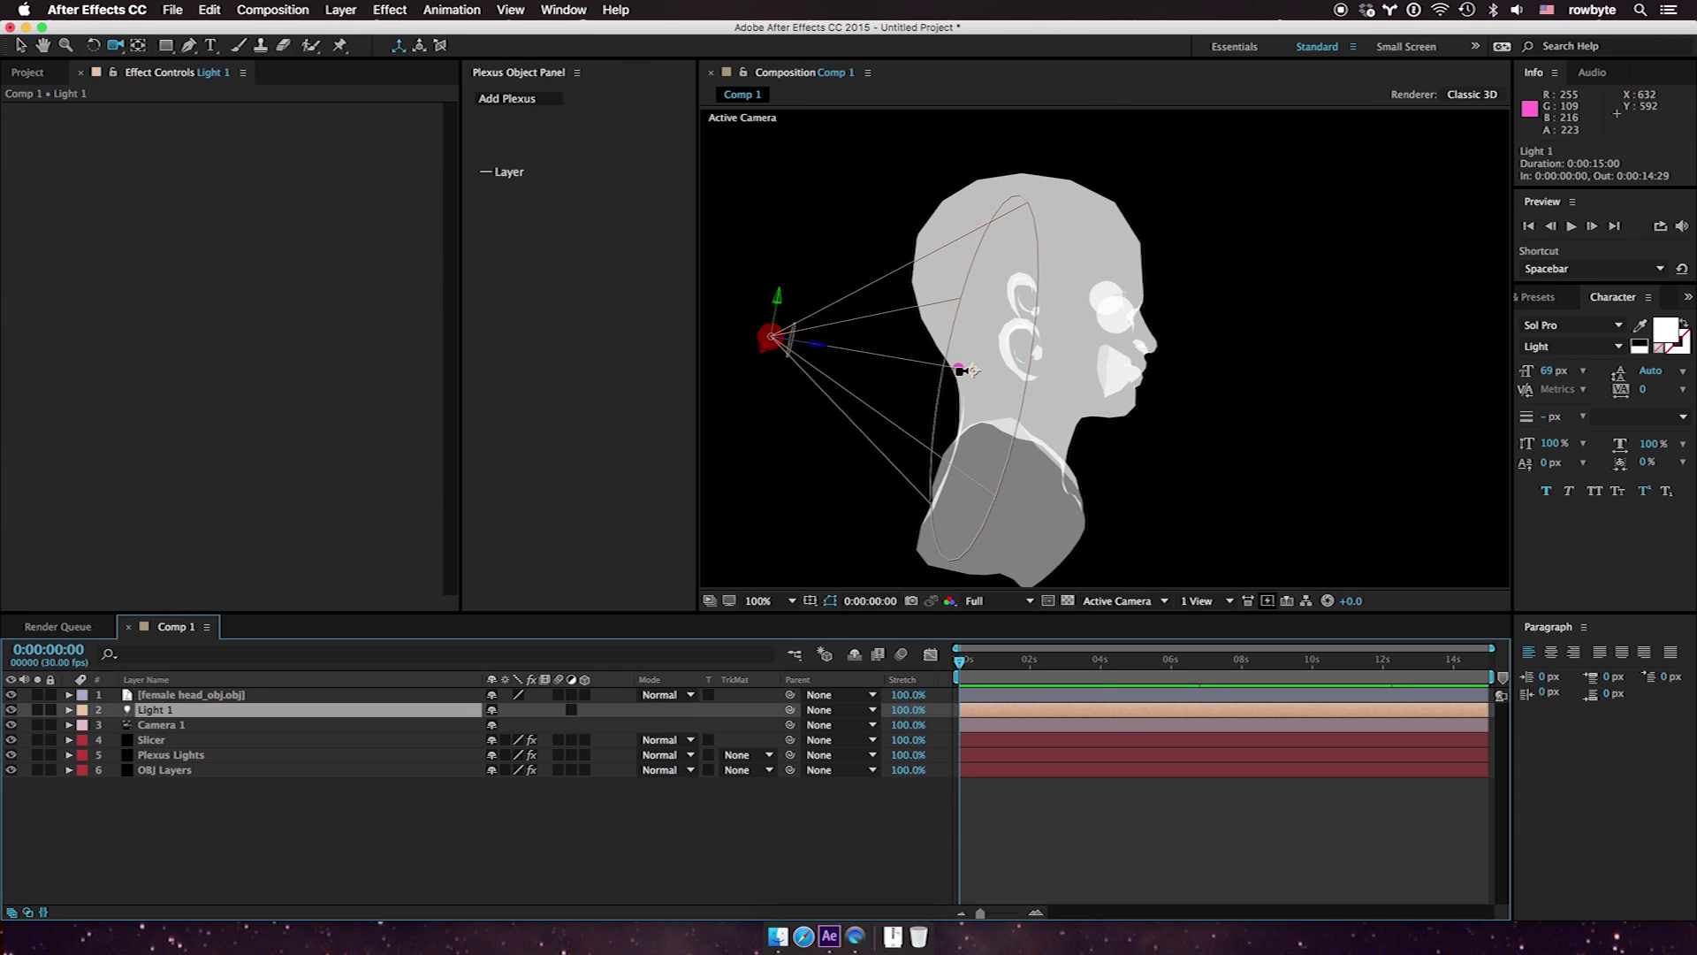
pyautogui.press('v')
pyautogui.moveTo(961, 369); pyautogui.dragTo(1004, 196)
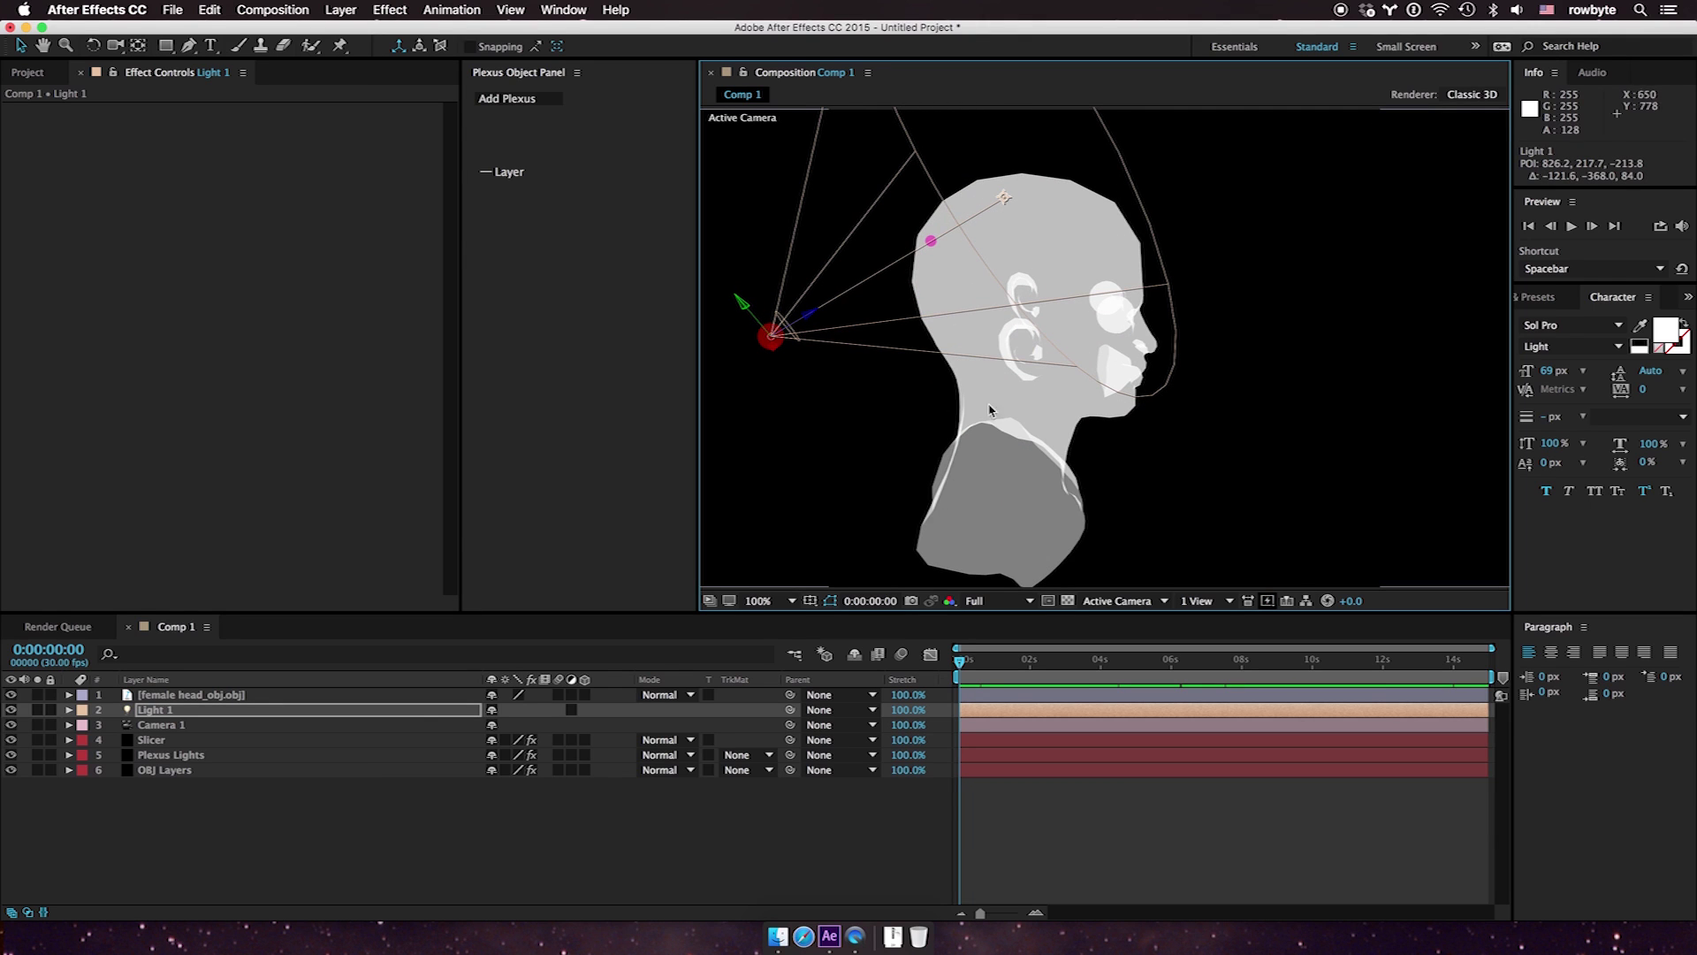
pyautogui.moveTo(1006, 201); pyautogui.dragTo(1019, 300)
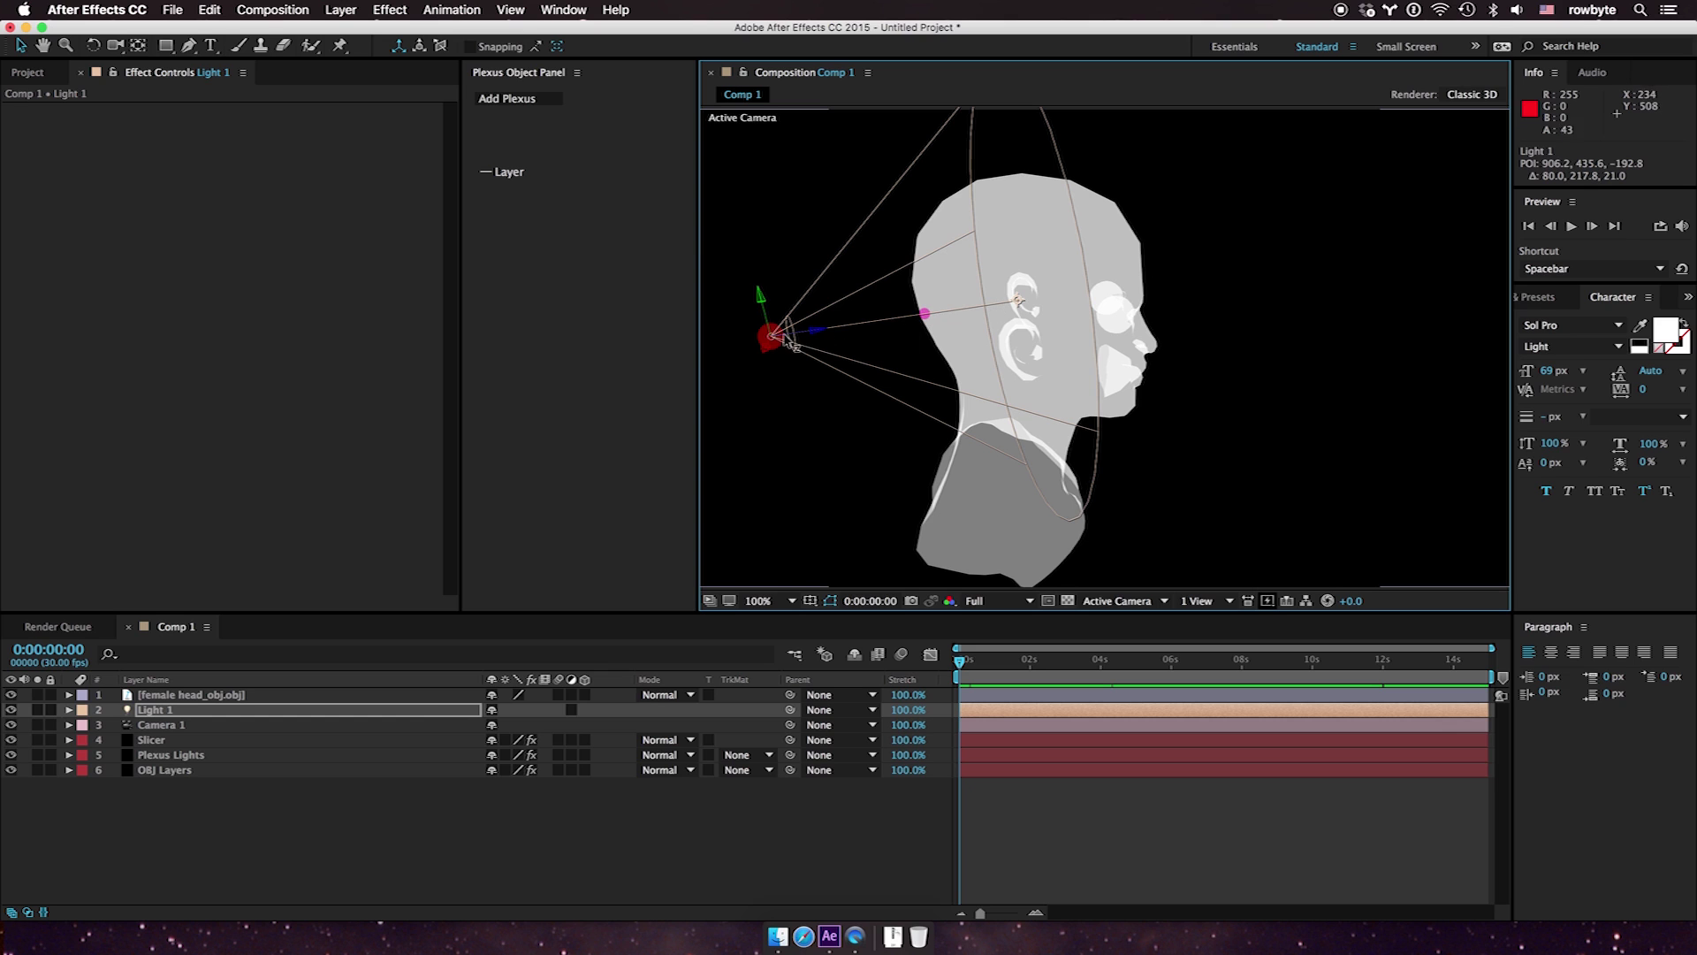
pyautogui.moveTo(766, 346); pyautogui.dragTo(822, 330)
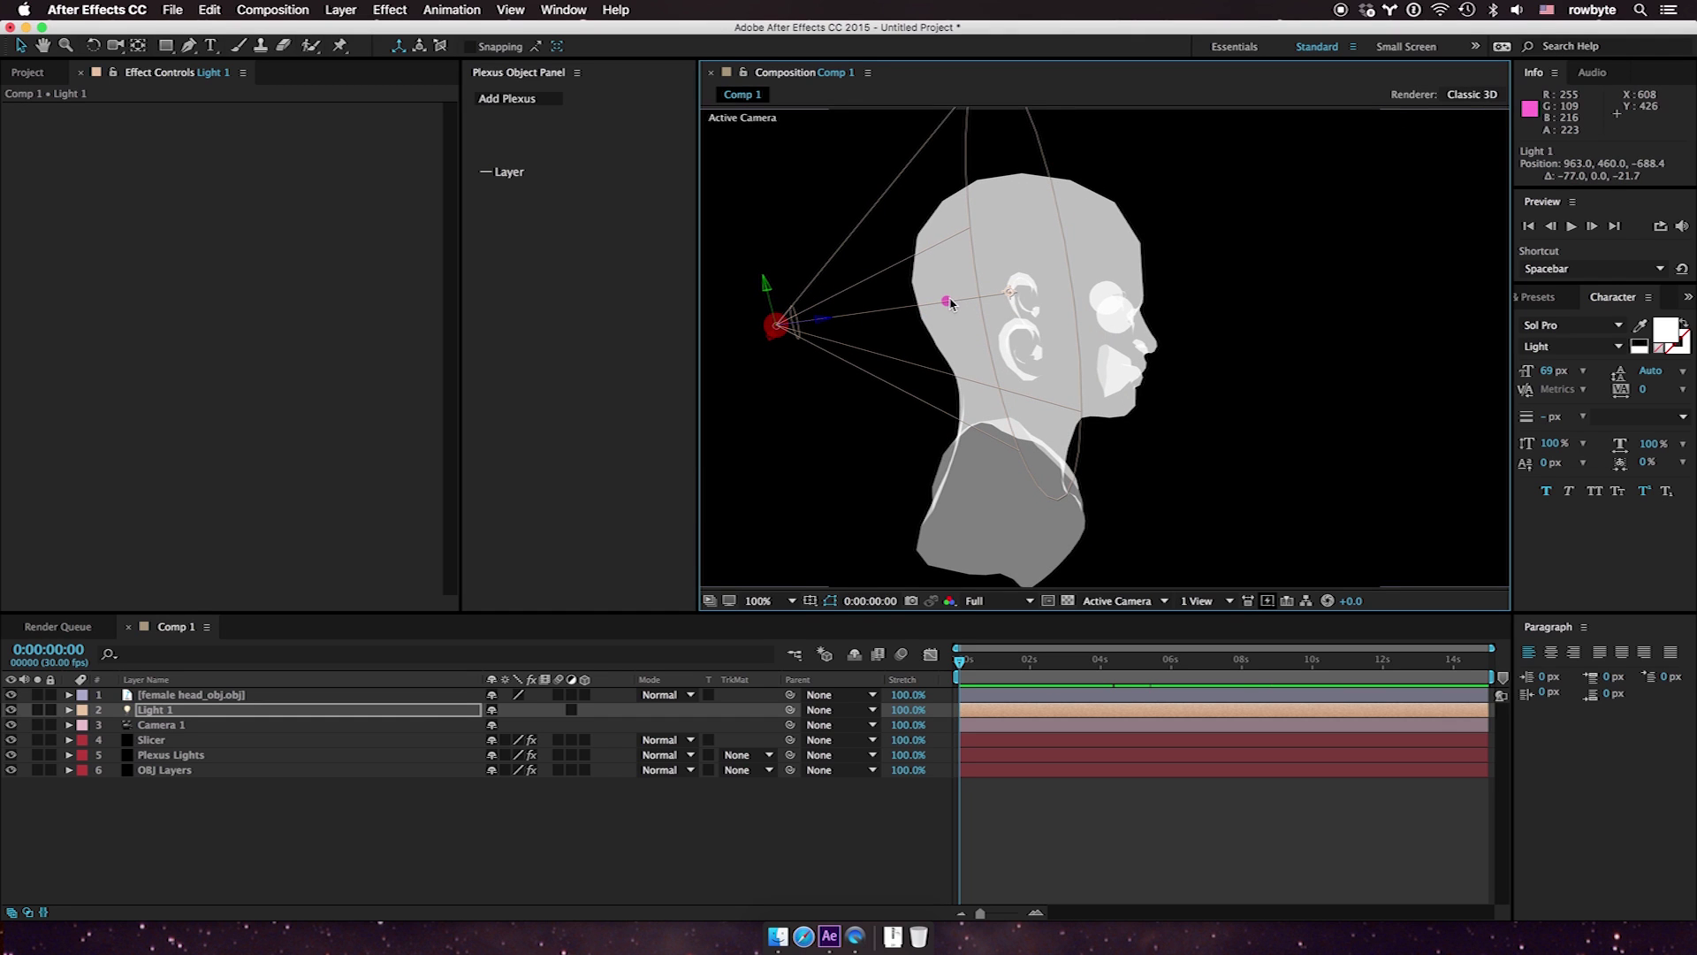
# Orbit the camera to the other side of the head and hide the Plexus Lights layer
pyautogui.press('c')
pyautogui.moveTo(892, 345); pyautogui.dragTo(1276, 333)
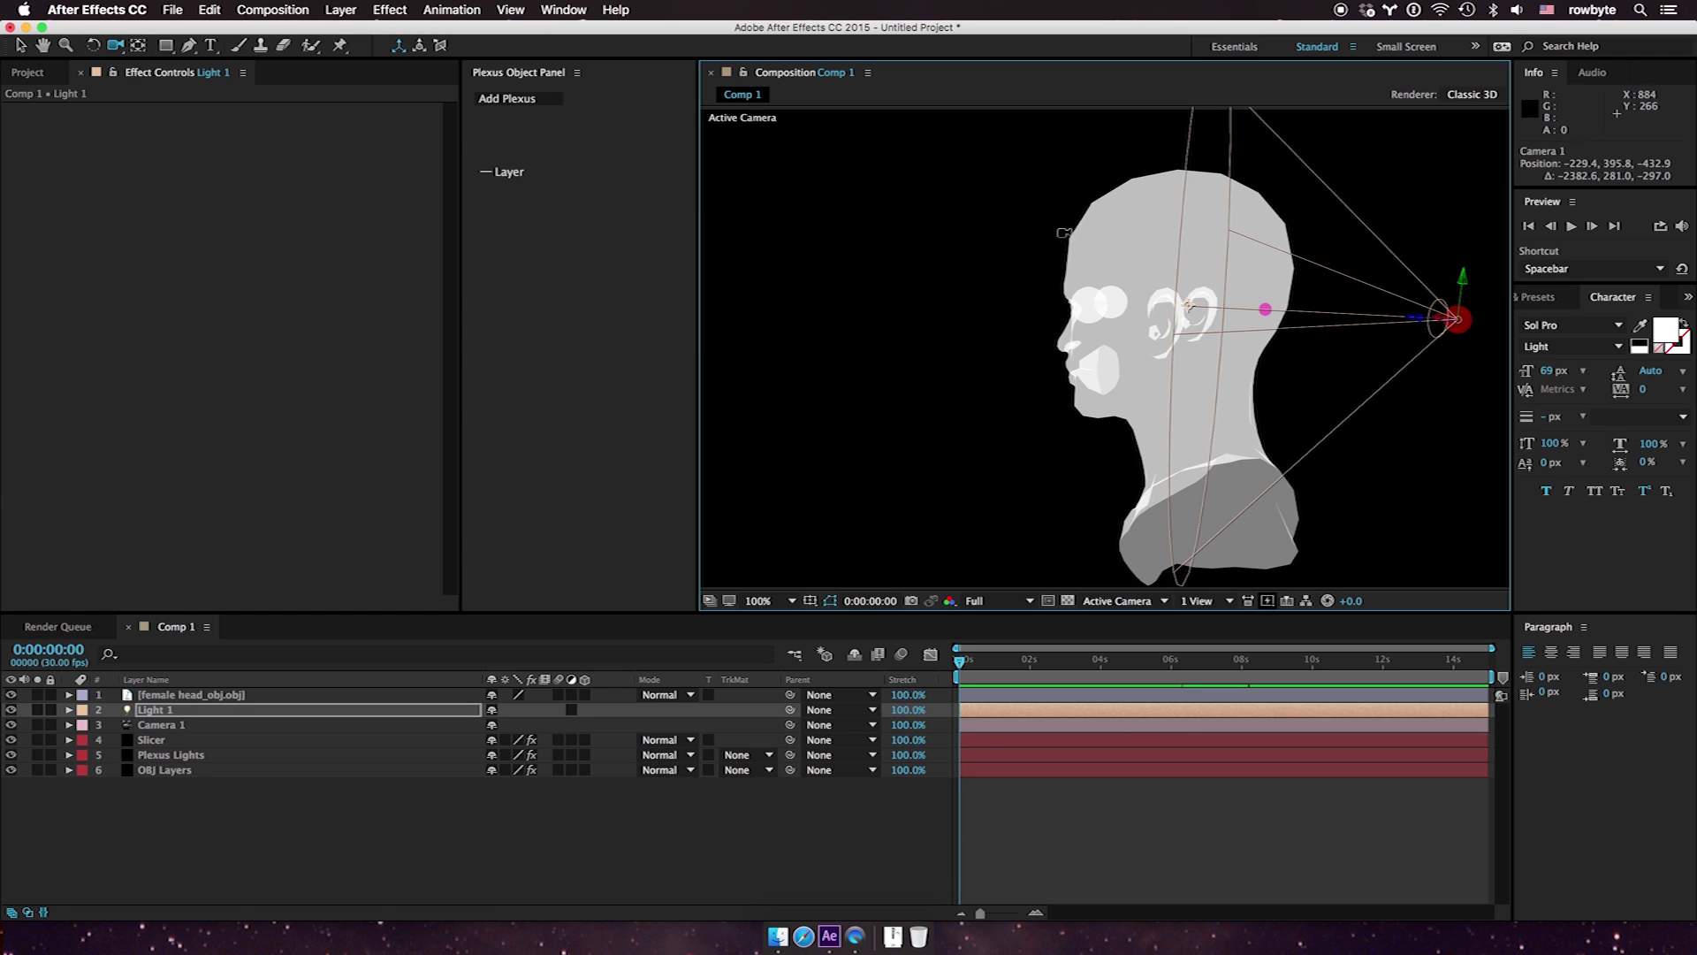
pyautogui.click(169, 755)
pyautogui.click(12, 755)
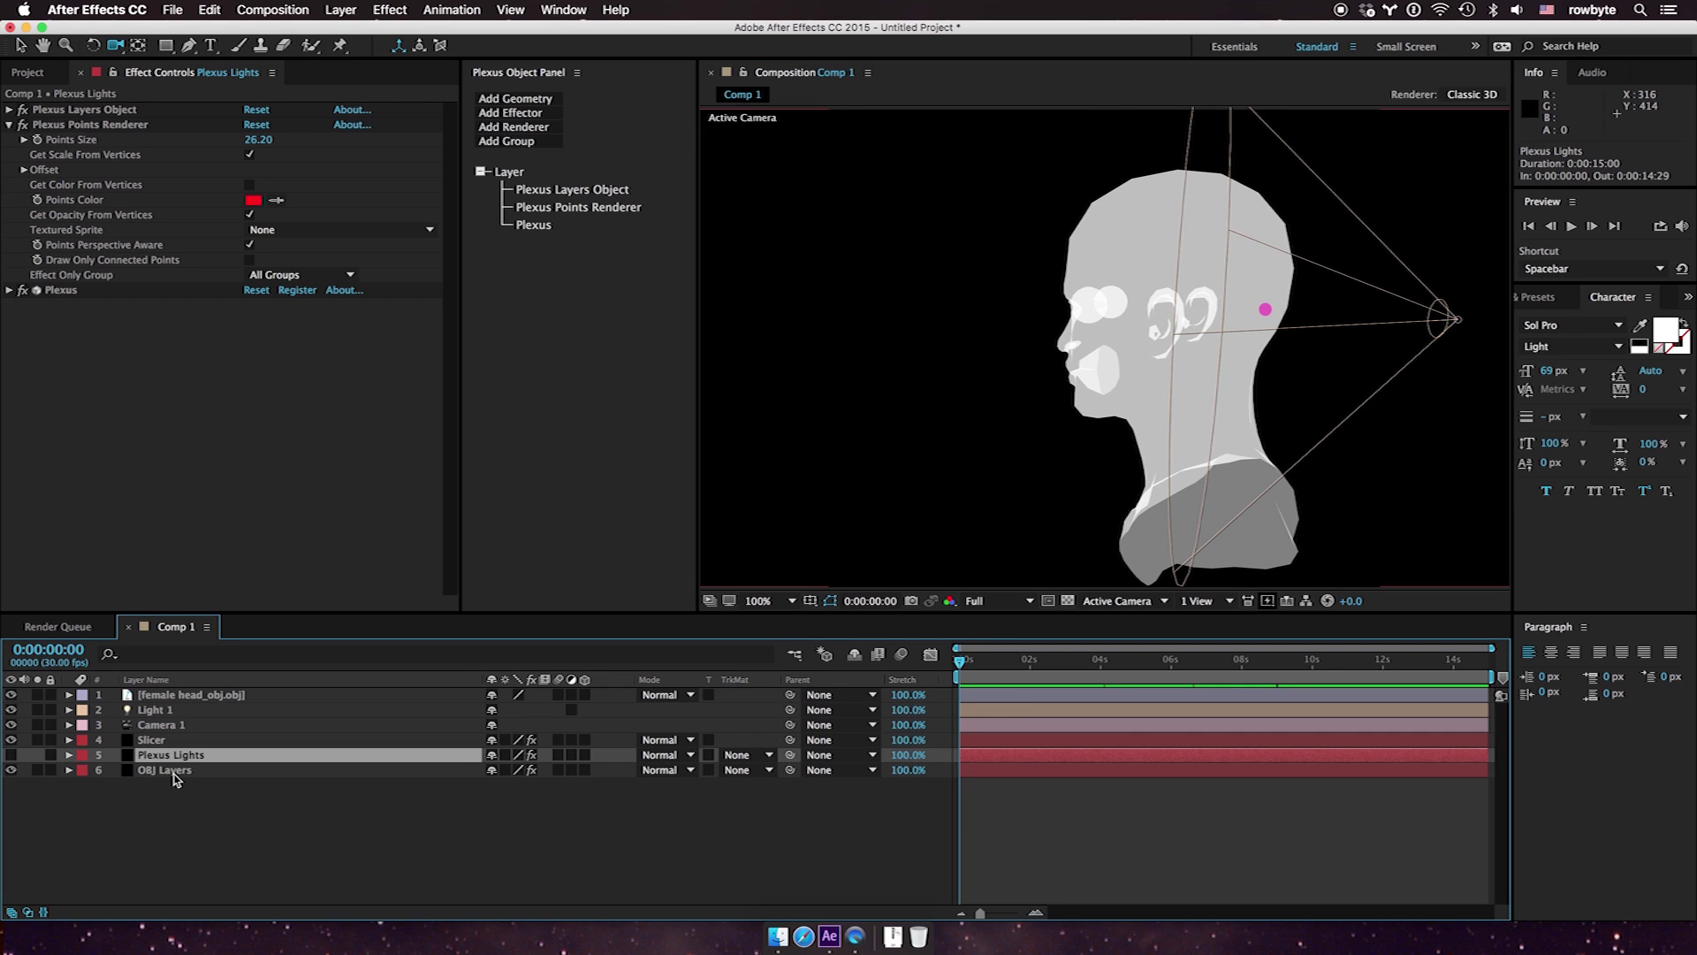
# Create a 1920 × 1080 black solid named Paths above the Plexus Lights layer
pyautogui.press('super+y')
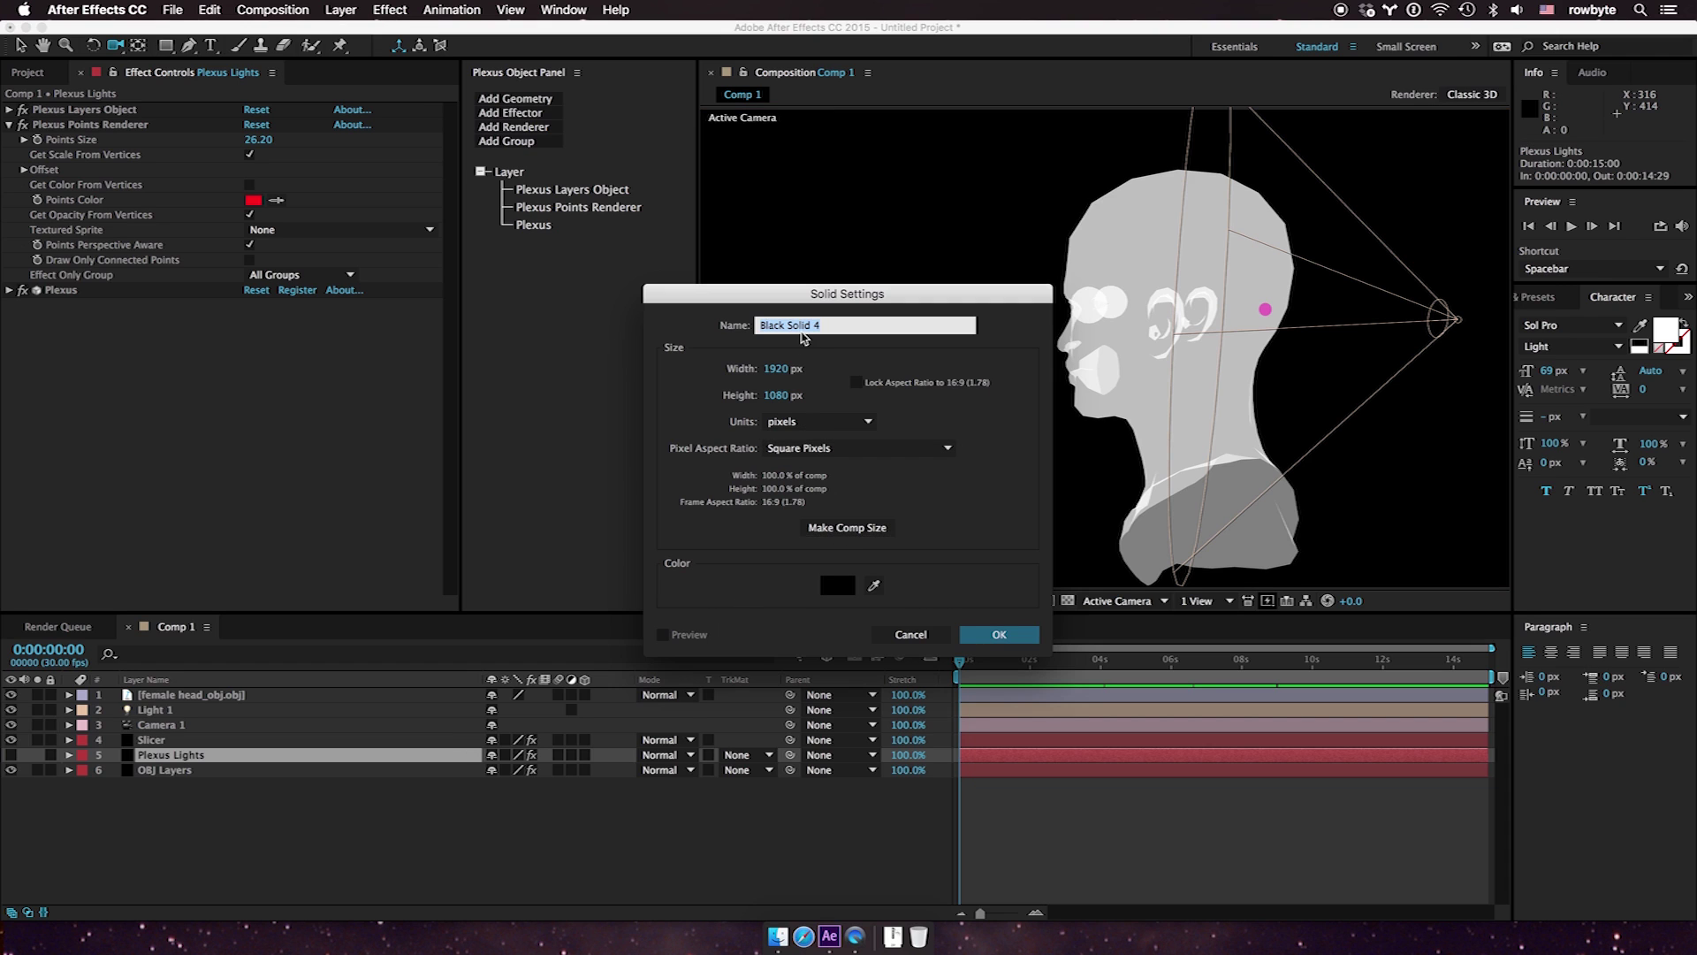
pyautogui.write('Paths')
pyautogui.press('Return')
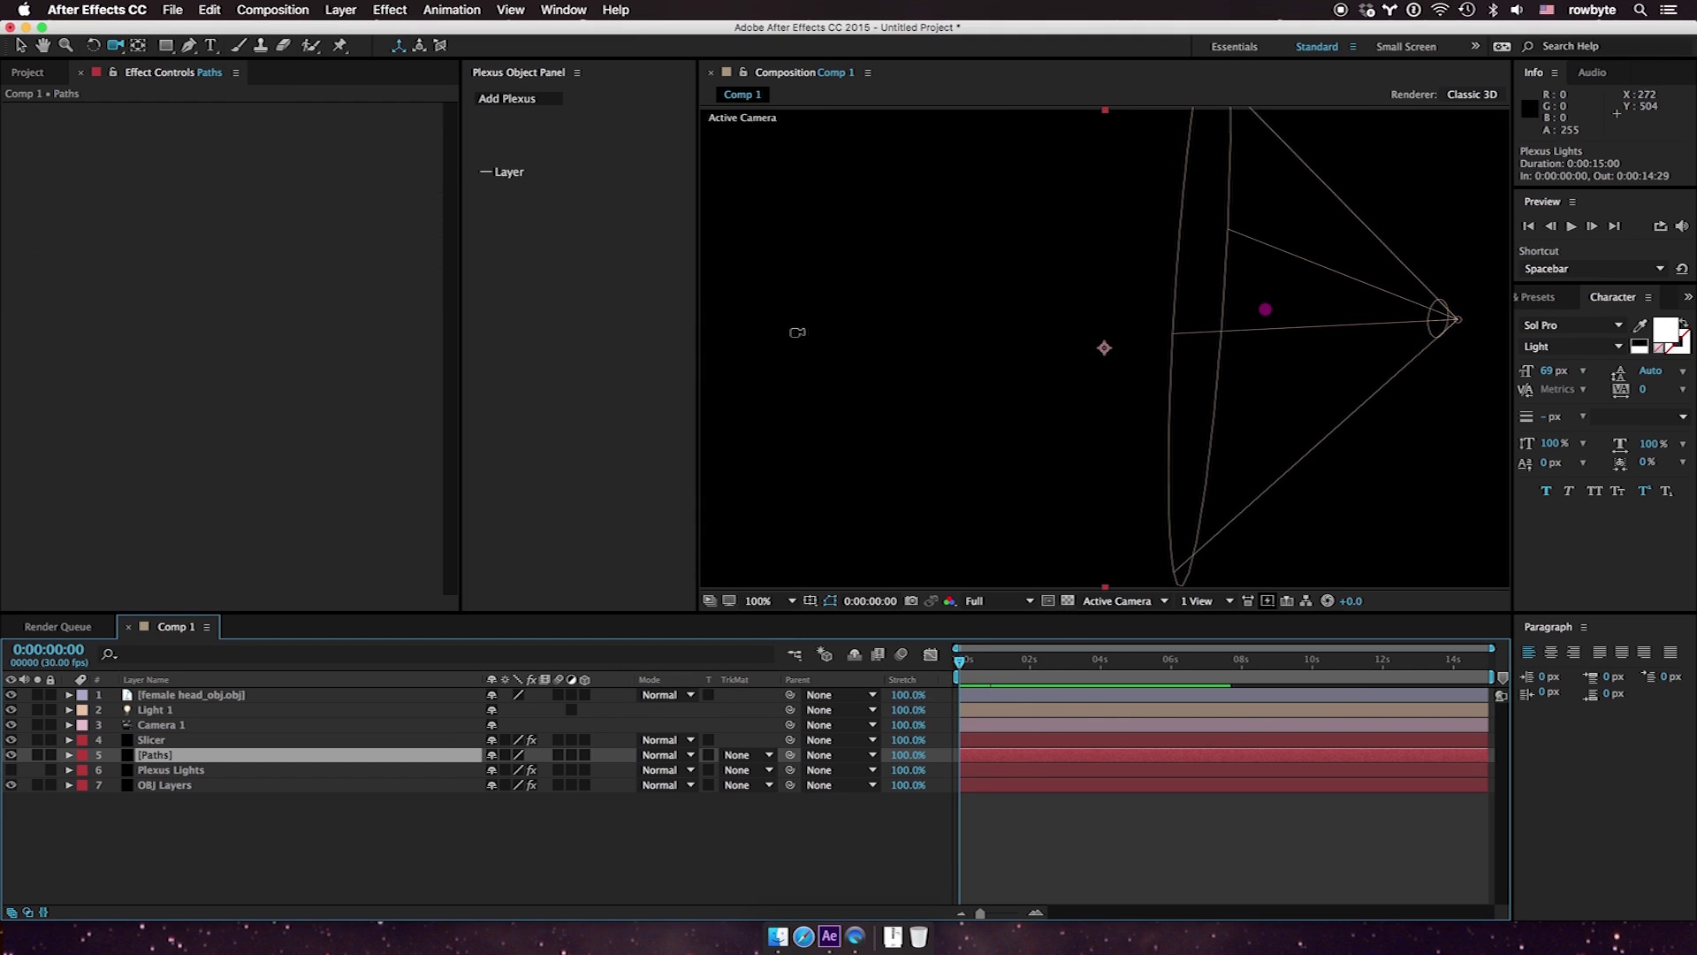
# Apply Plexus to the Paths layer and add a Plexus Path Object to it
pyautogui.click(519, 102)
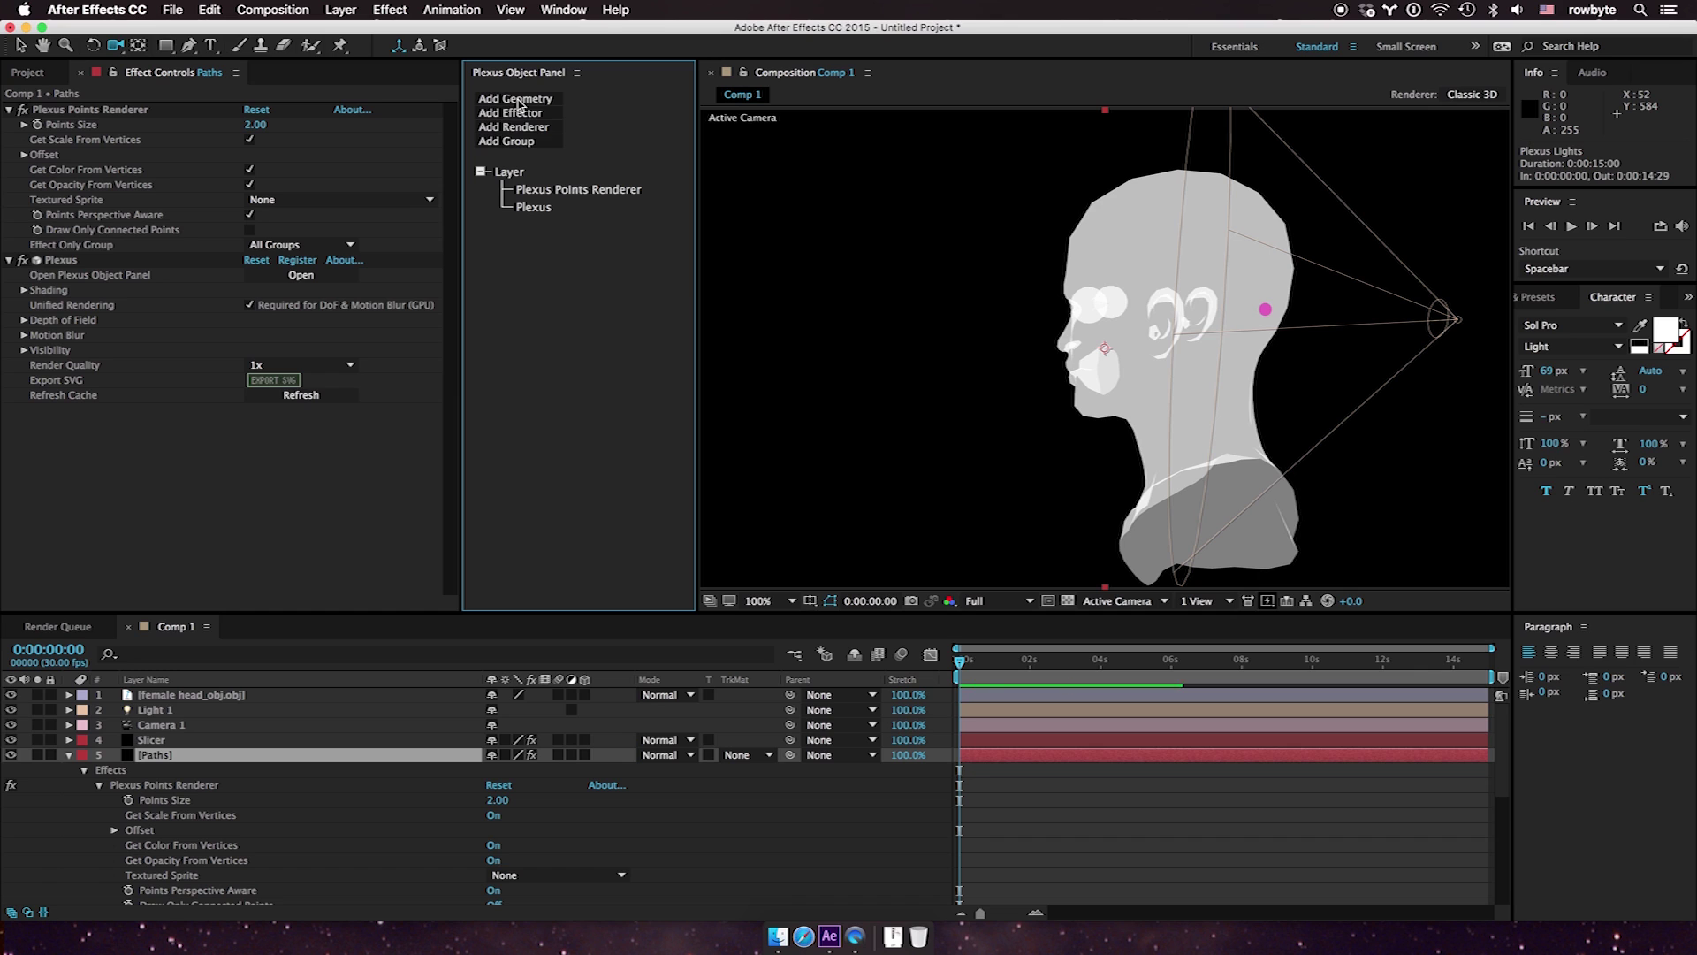
pyautogui.click(520, 101)
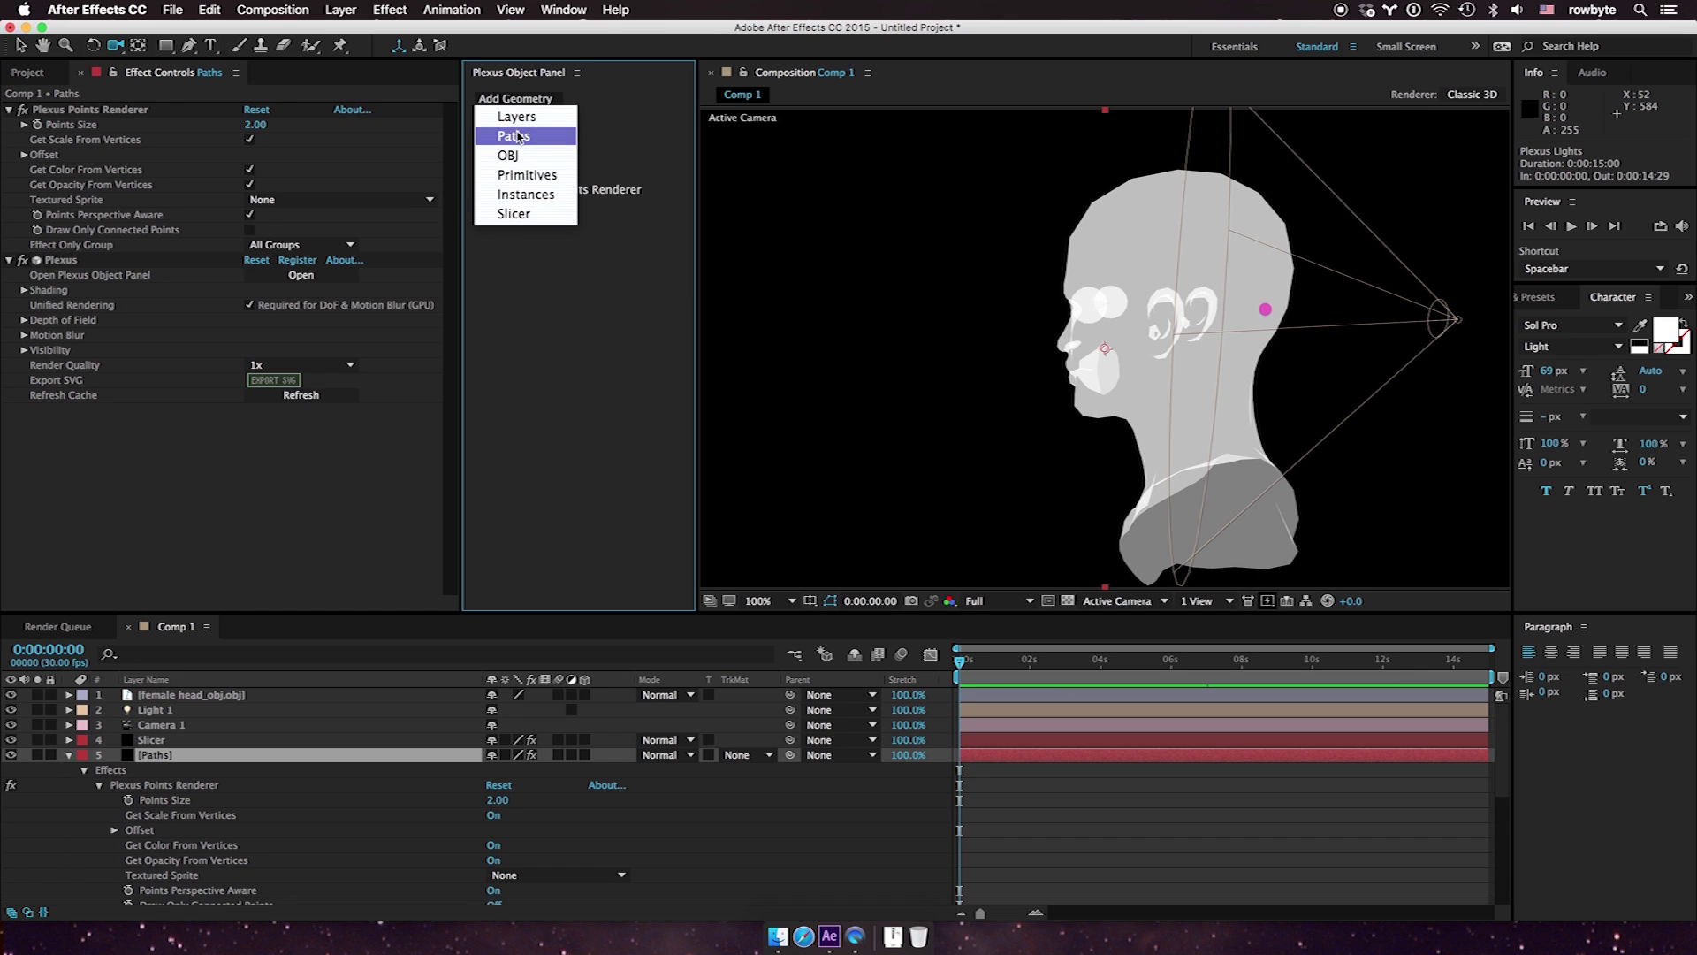
pyautogui.click(518, 137)
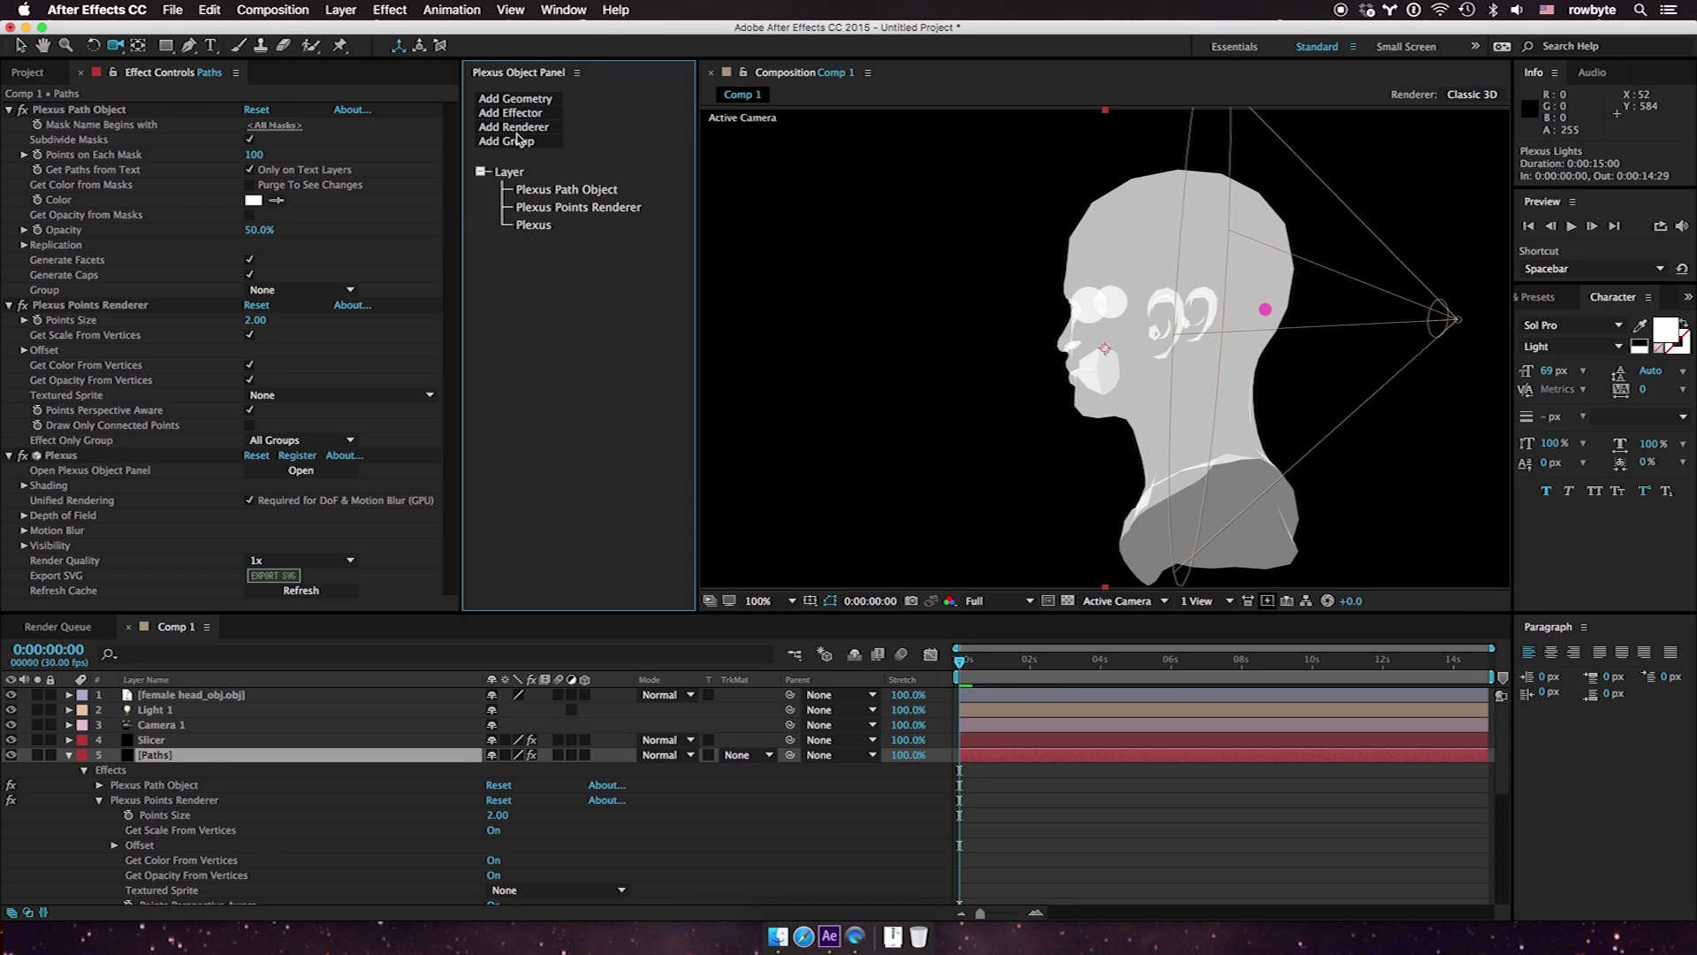
# Draw an elliptical mask around the head on the Paths layer with the Ellipse tool
pyautogui.click(163, 48)
pyautogui.moveTo(163, 47); pyautogui.dragTo(207, 85)
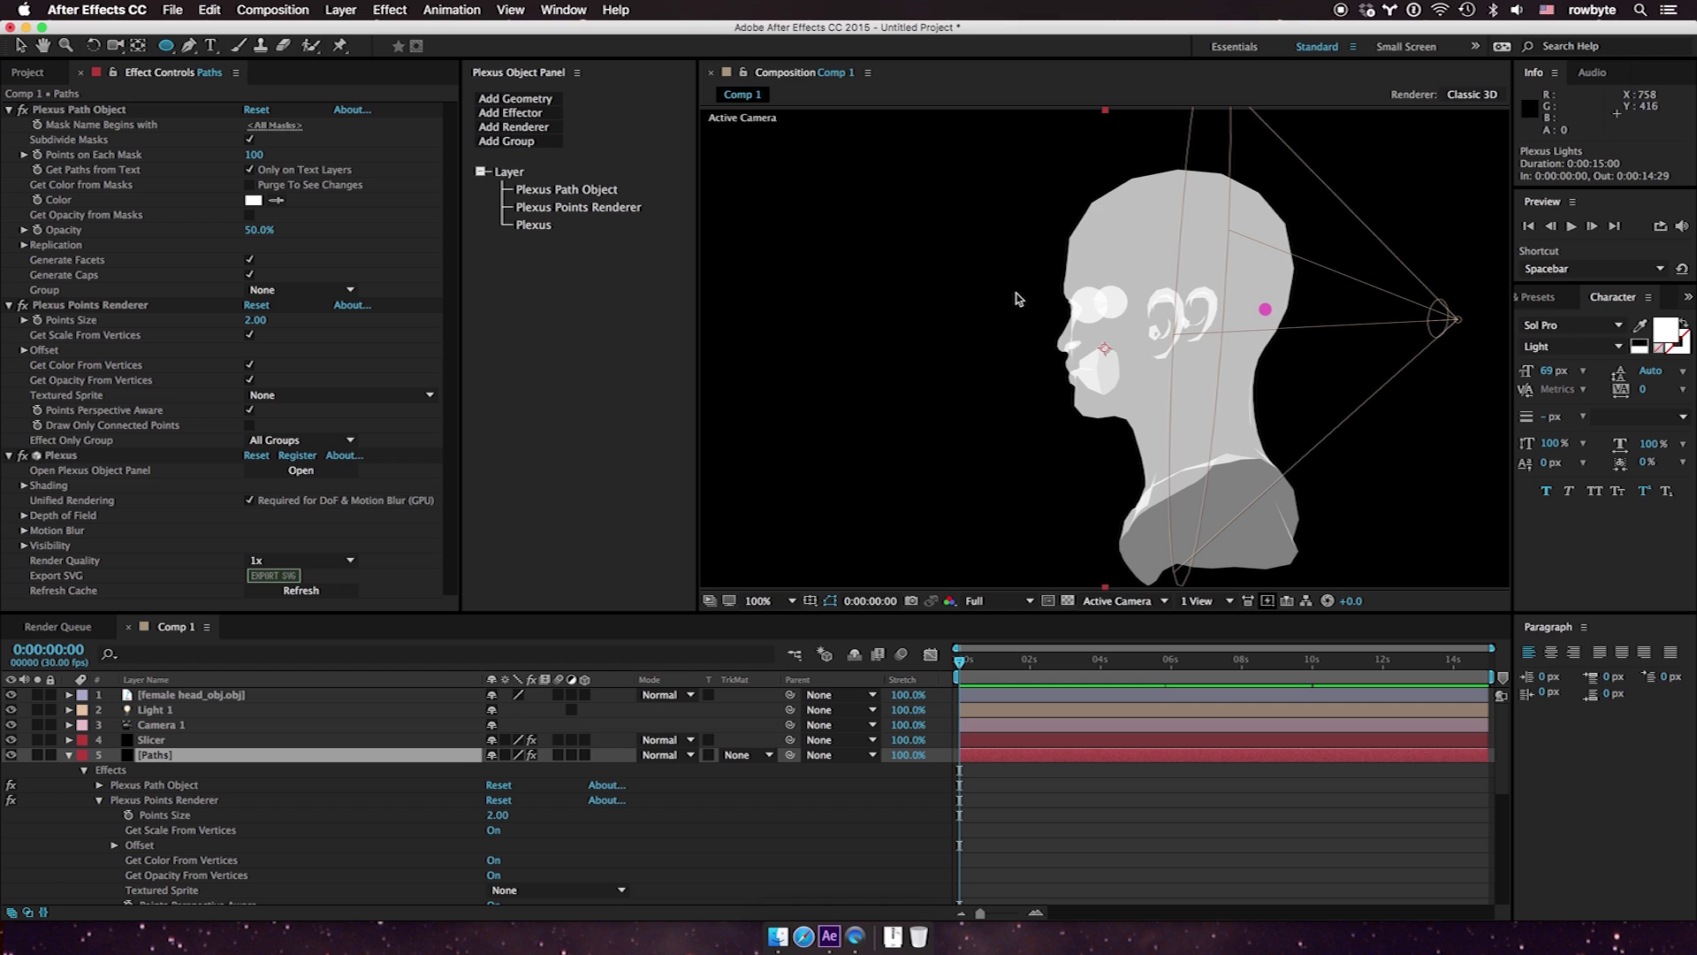
pyautogui.moveTo(933, 174)
pyautogui.mouseDown()
pyautogui.moveTo(1176, 376)
pyautogui.moveTo(1249, 483)
pyautogui.moveTo(1318, 535)
pyautogui.mouseUp()
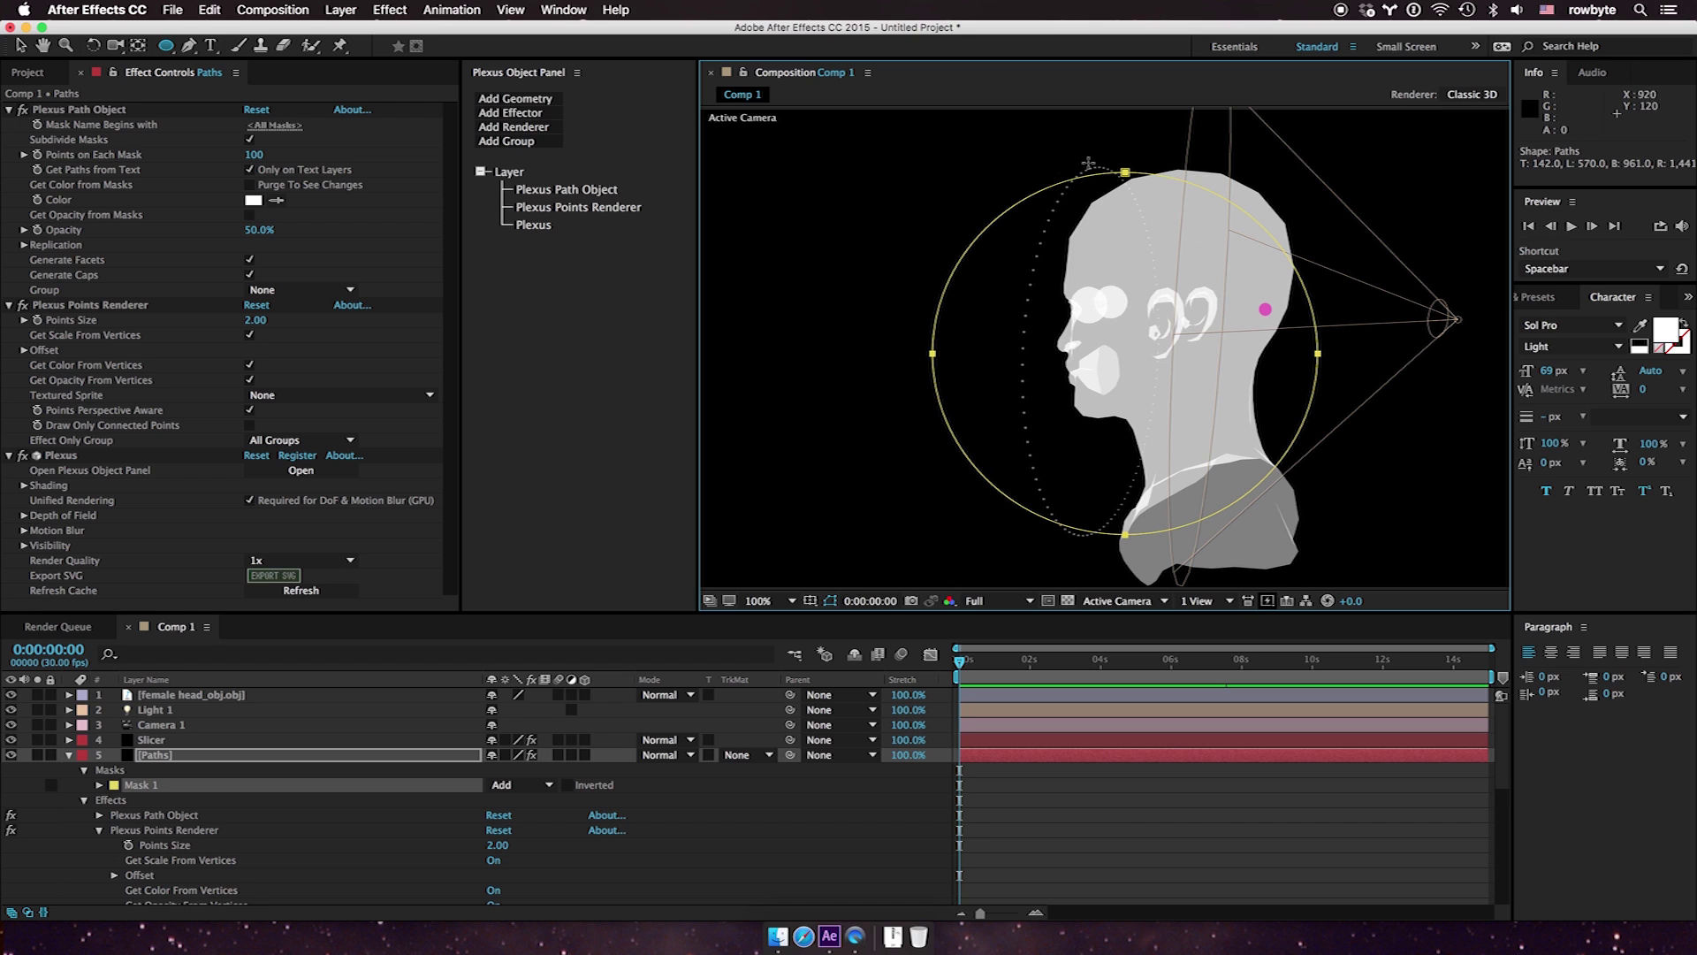
# Add a Plexus Transform effector to the Paths layer and set its X Rotate to 88°
pyautogui.click(516, 119)
pyautogui.click(513, 189)
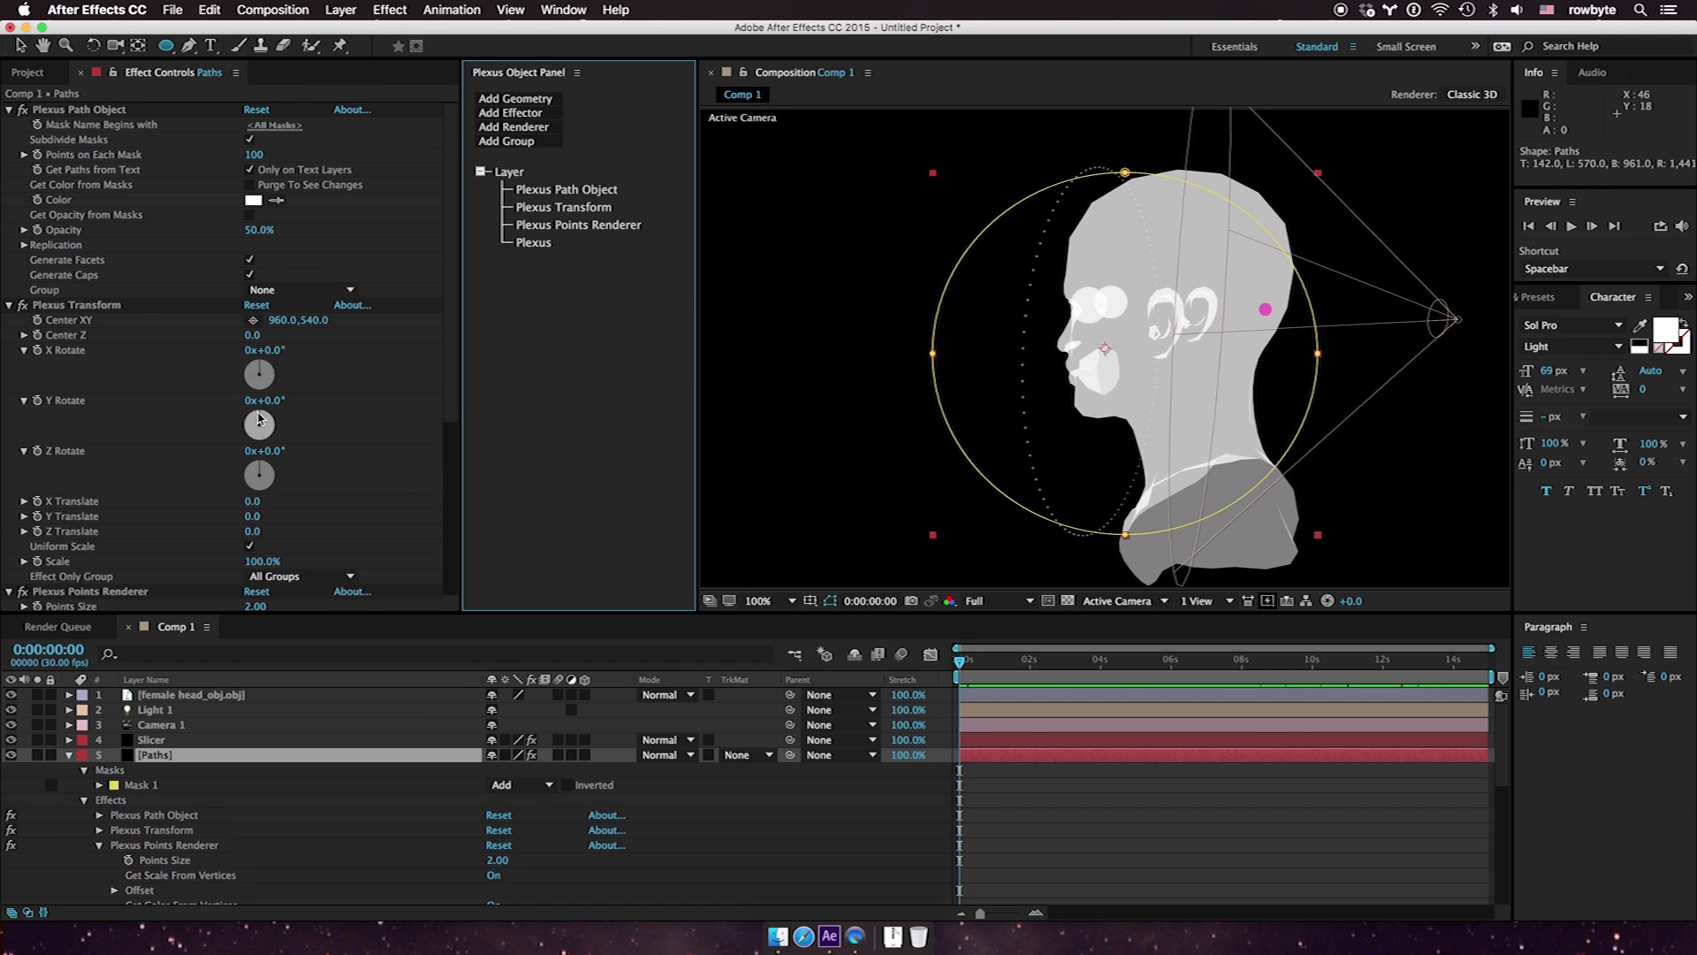
pyautogui.moveTo(258, 372); pyautogui.dragTo(274, 379)
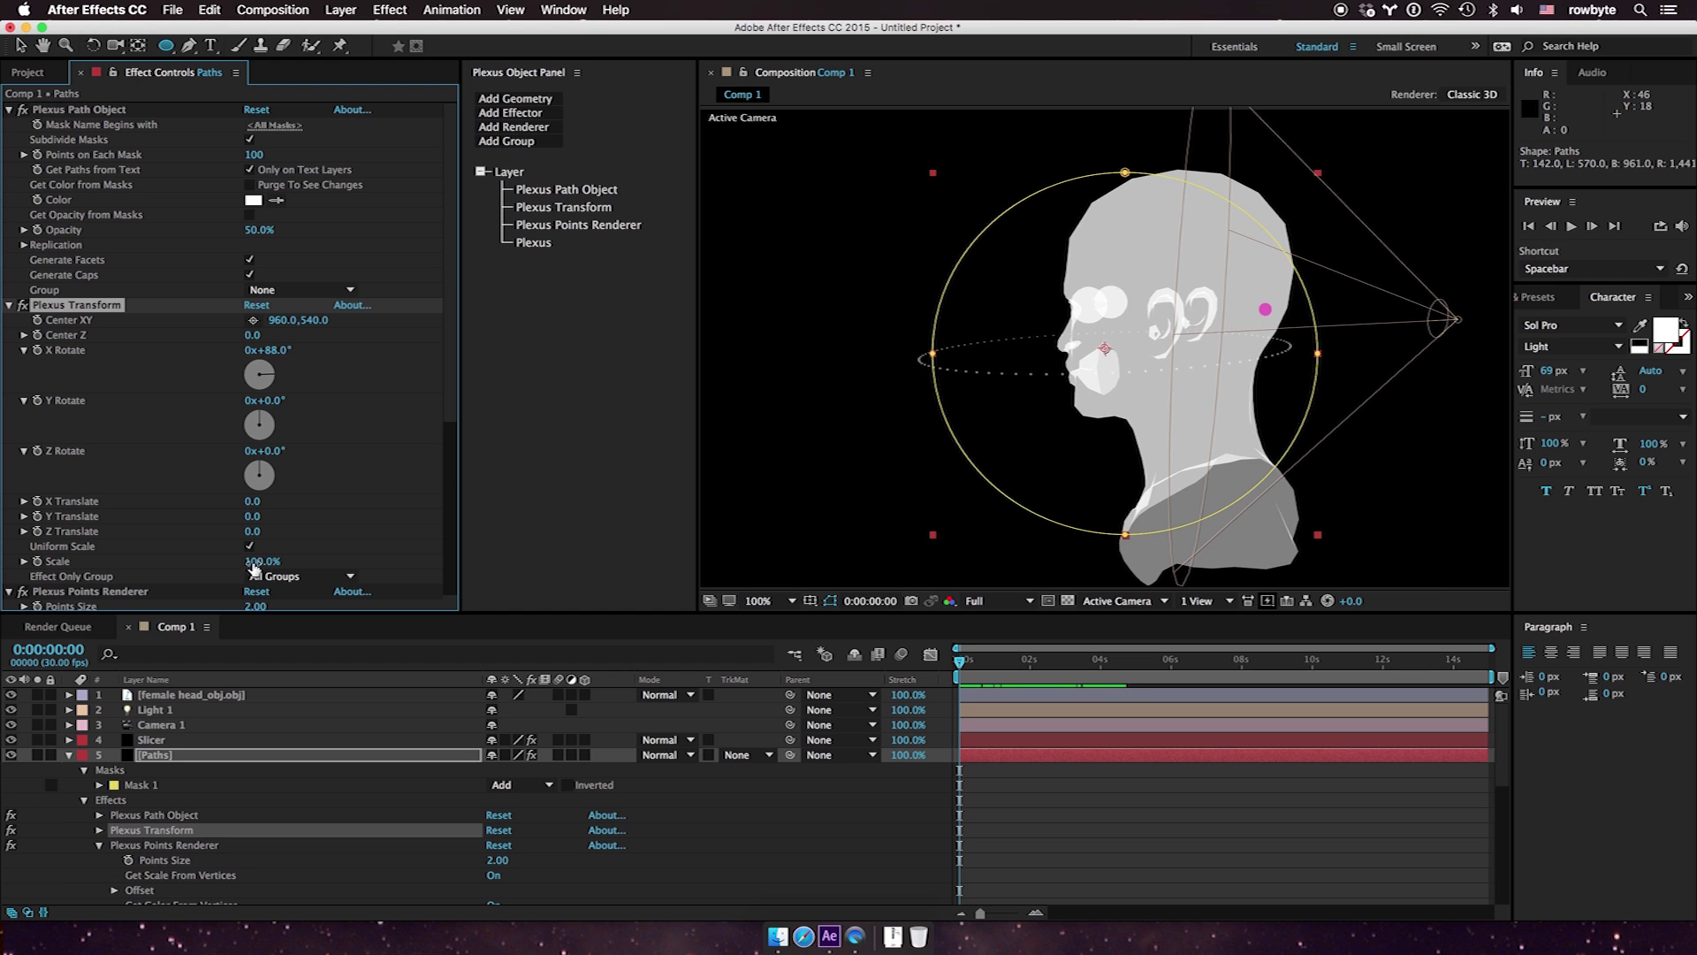
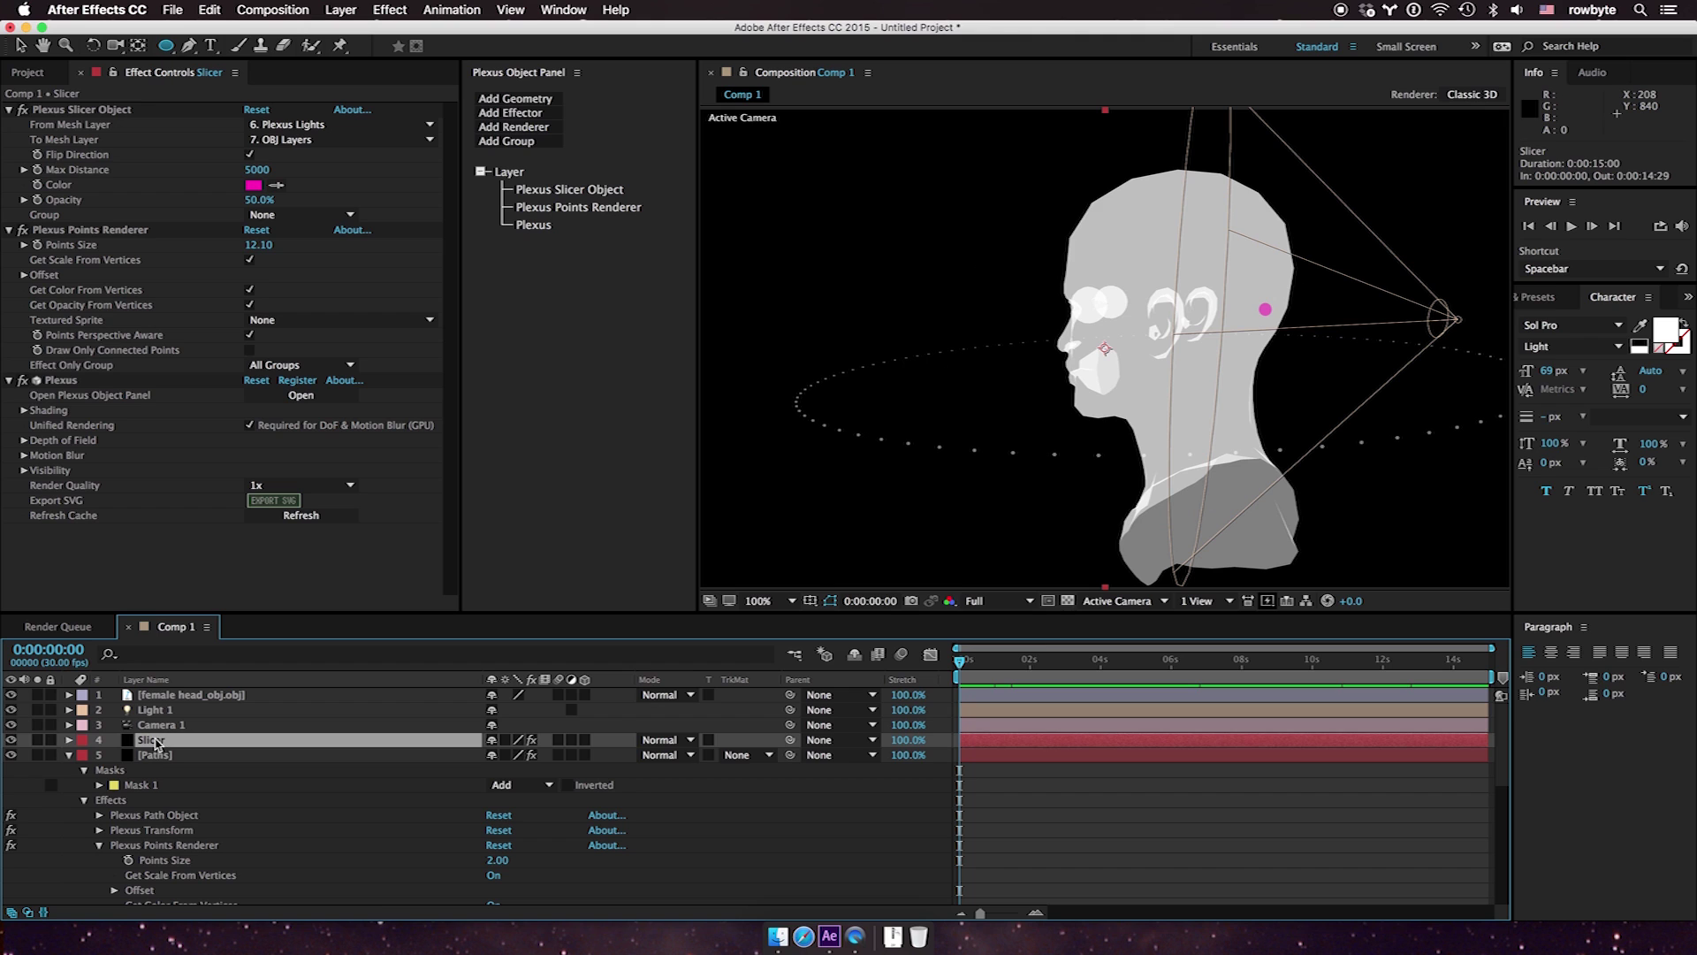
# Delete the Light 1 and Plexus Lights layers from the composition
pyautogui.click(154, 711)
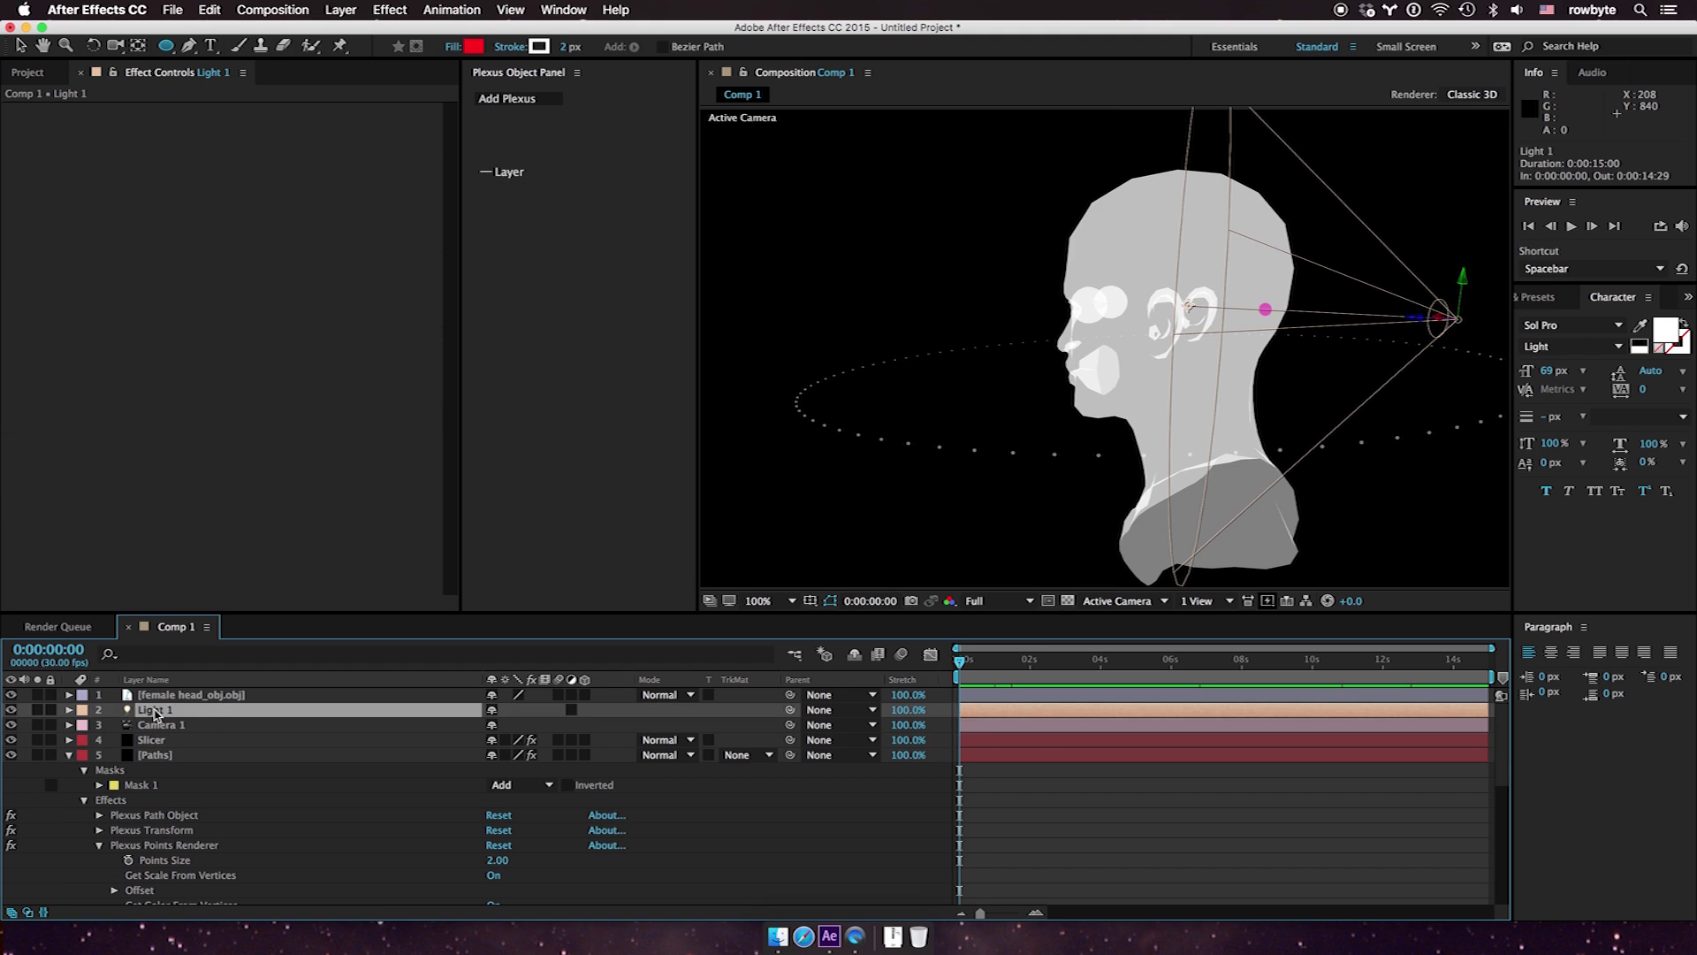
pyautogui.press('Delete')
pyautogui.click(69, 739)
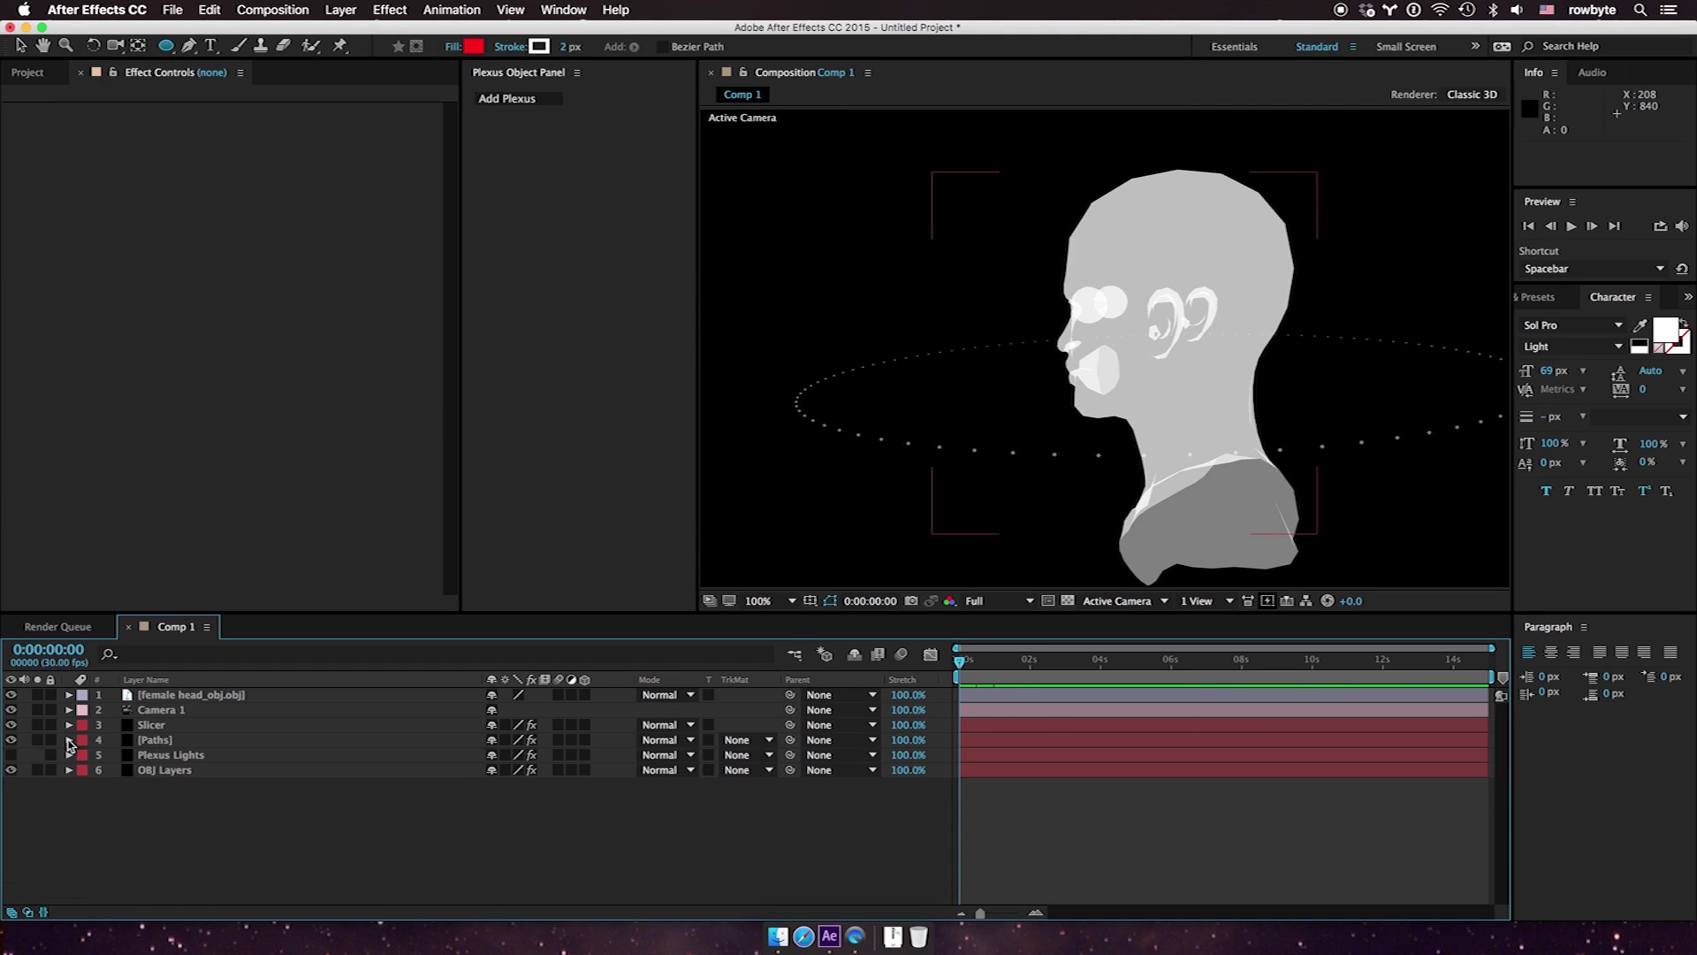
pyautogui.click(171, 755)
pyautogui.press('Delete')
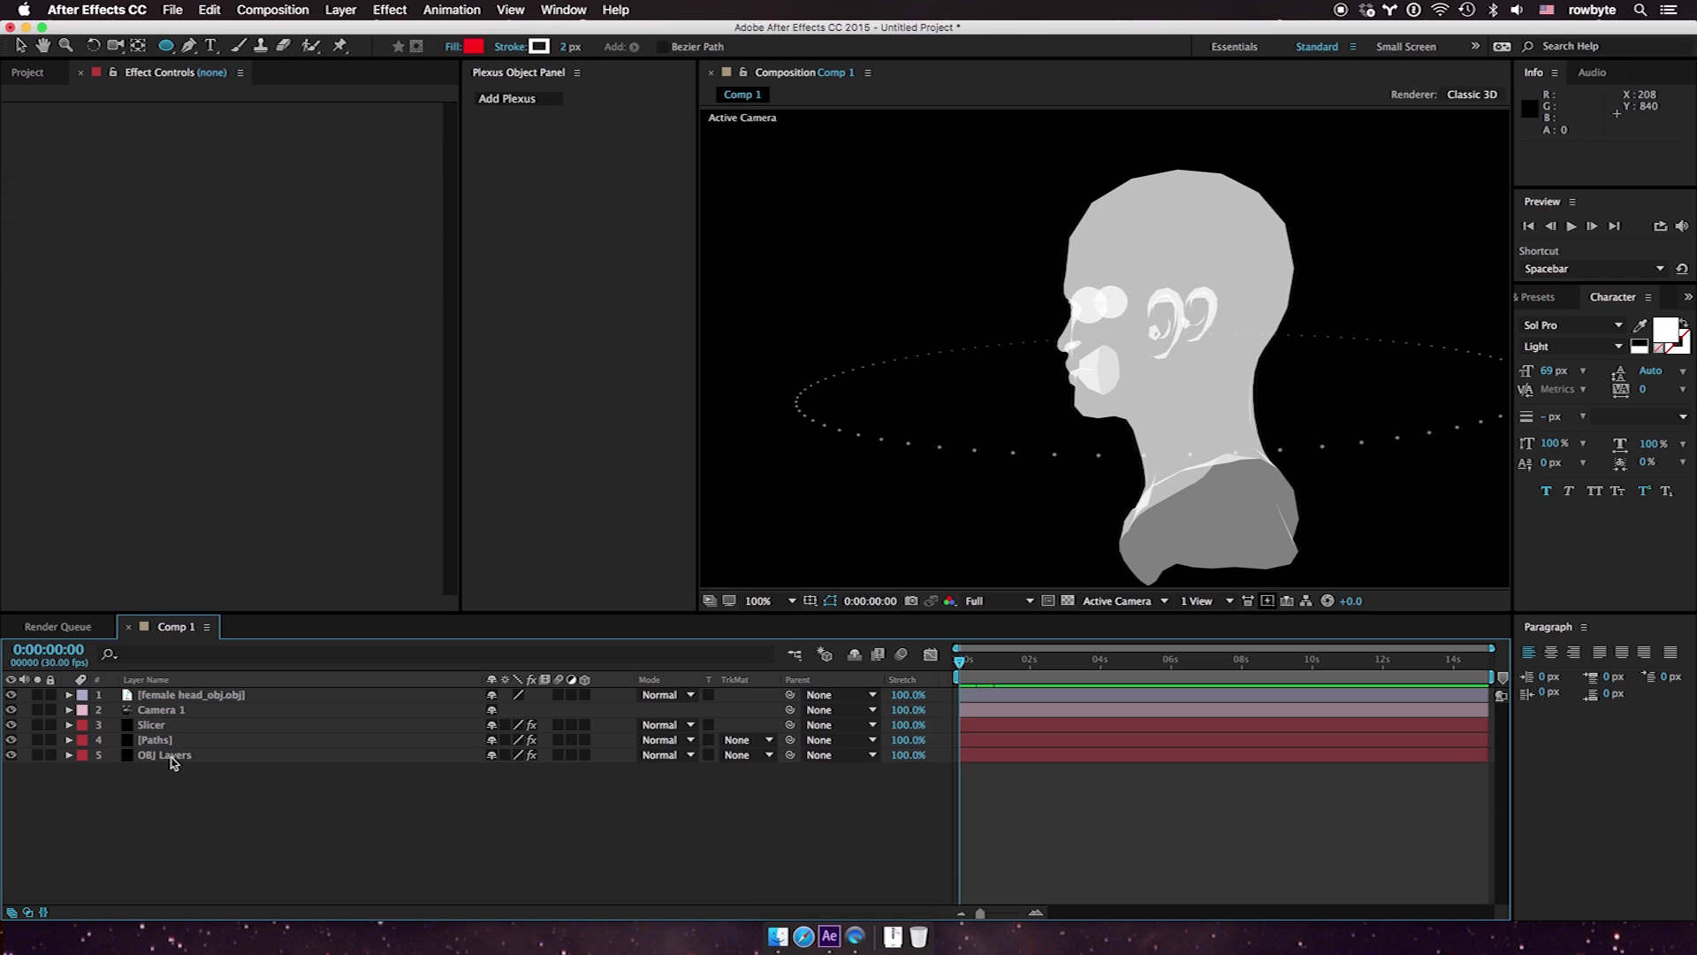
# Set the Plexus Slicer Object's From Mesh Layer to 4. Paths
pyautogui.click(171, 730)
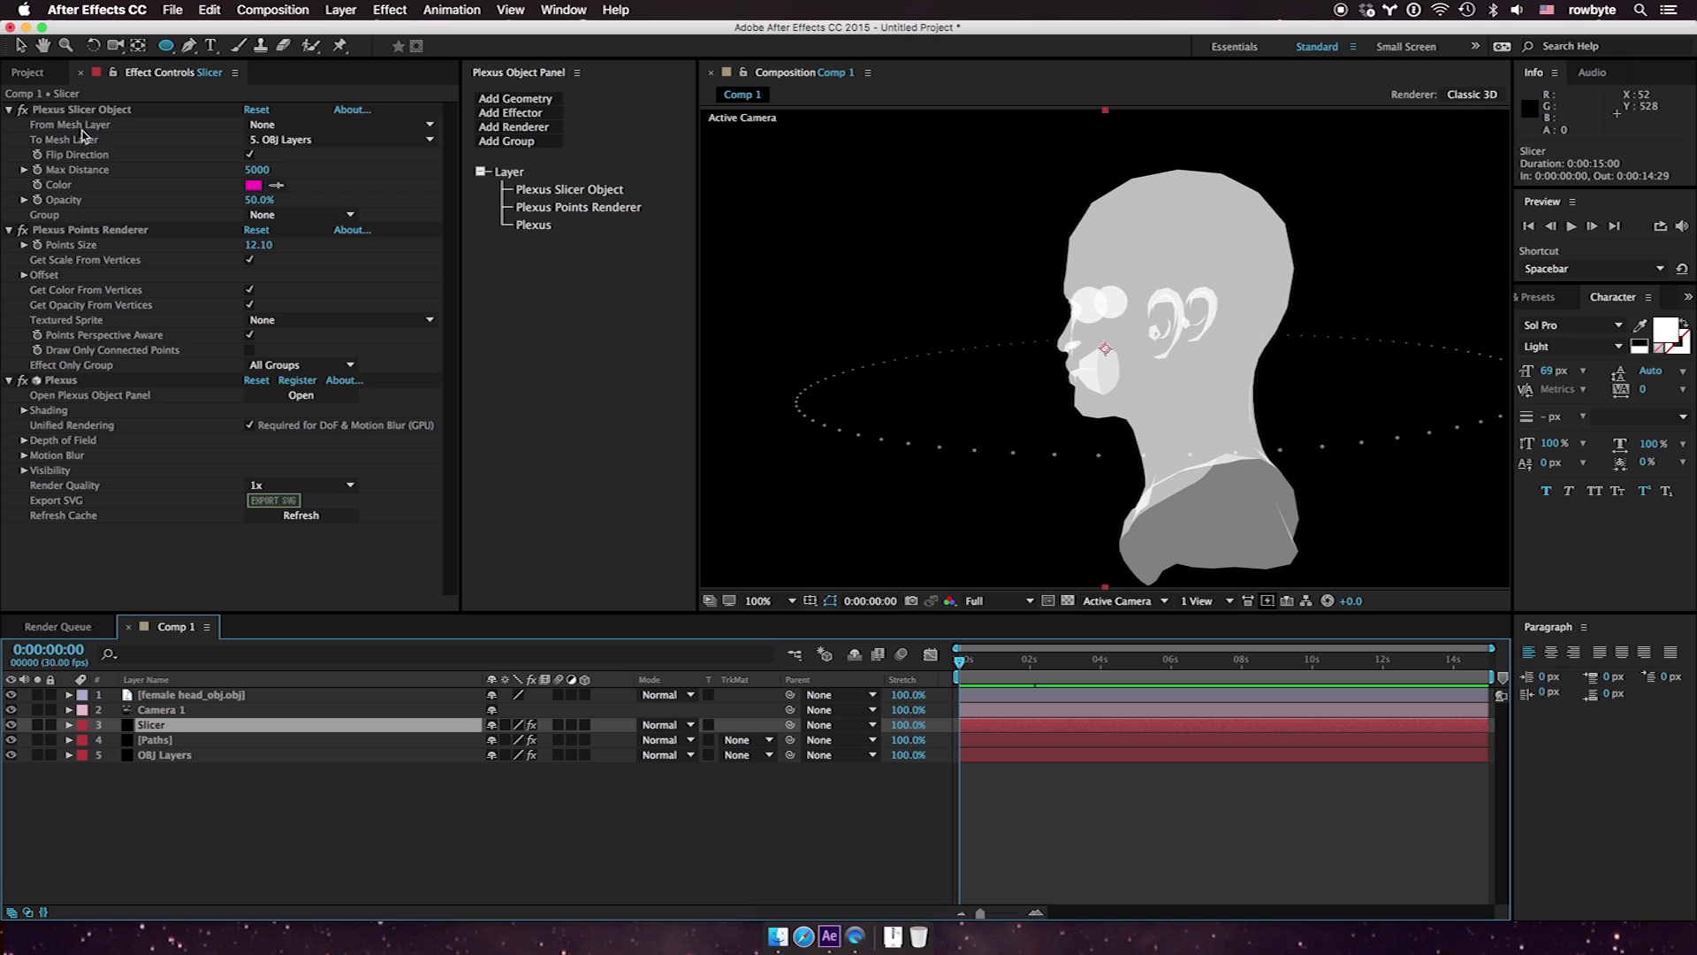
pyautogui.click(261, 134)
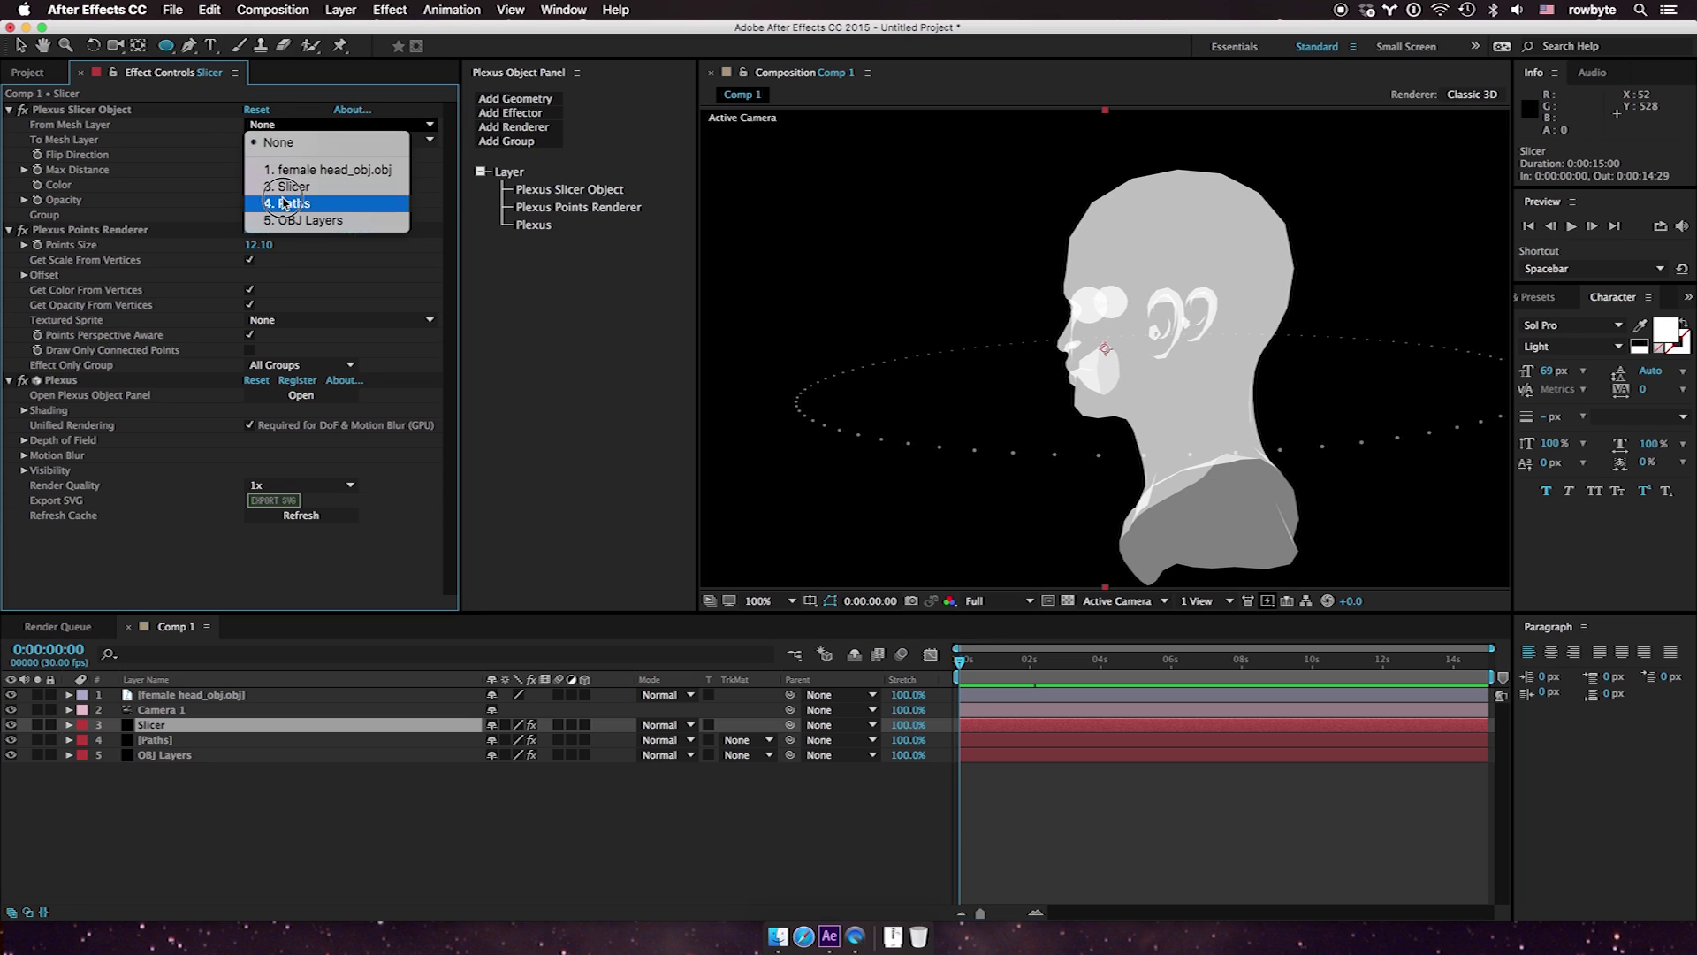
pyautogui.click(285, 203)
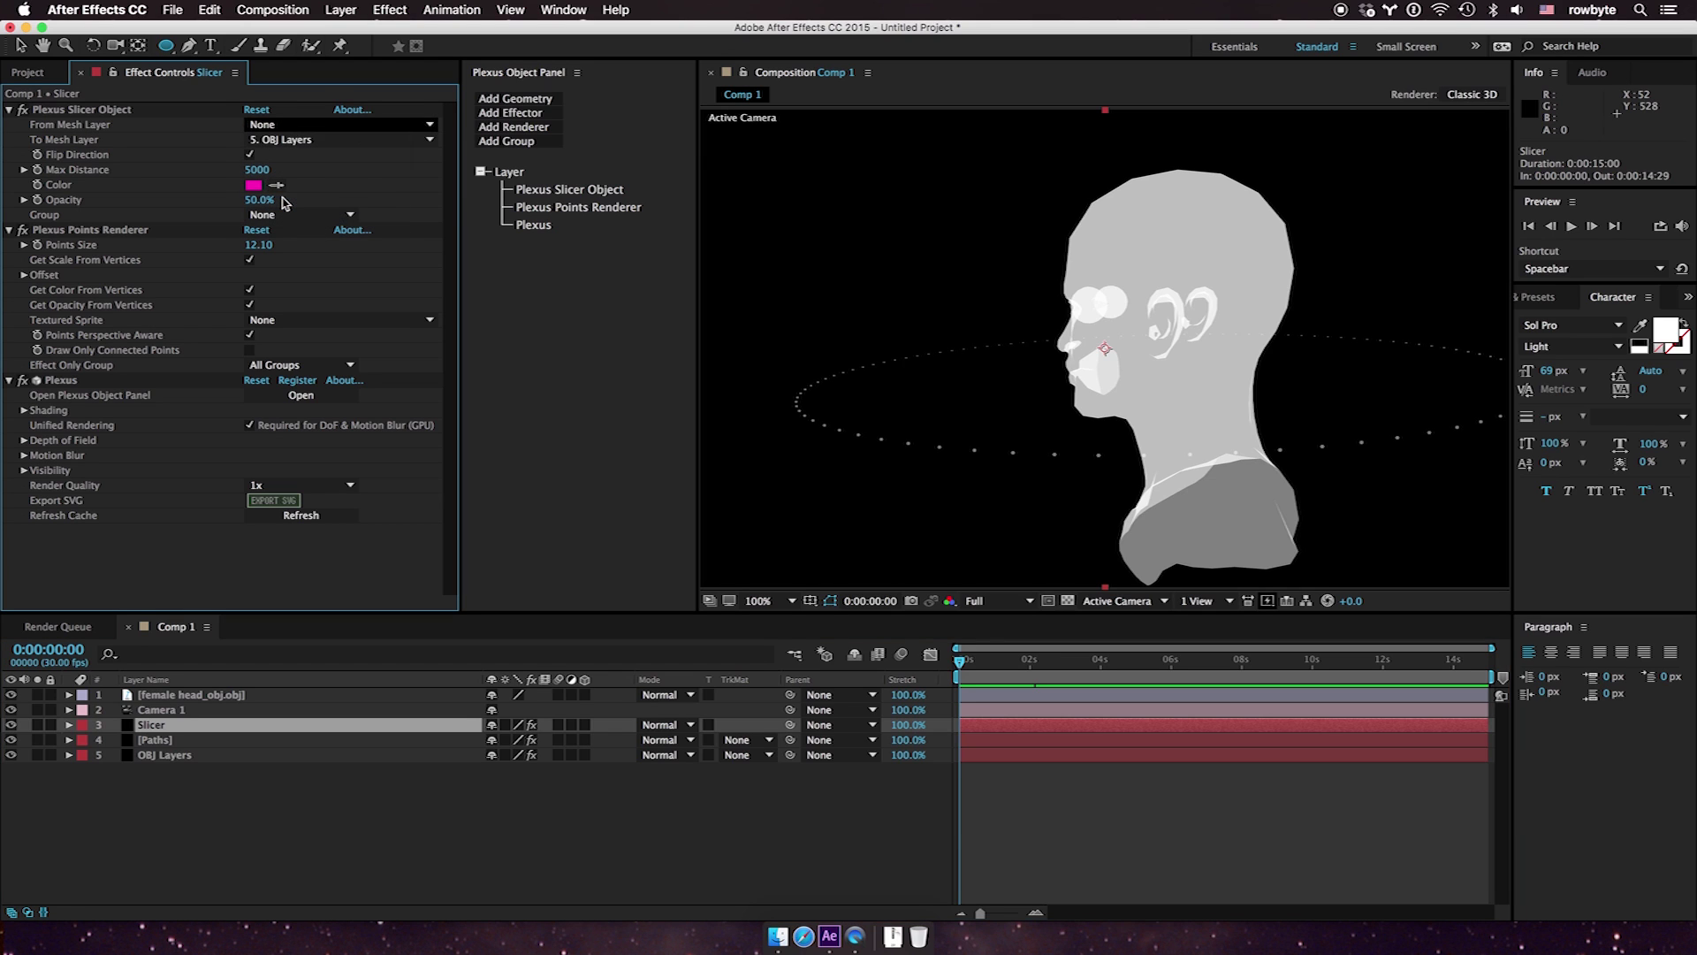
# Turn off Flip Direction on the Plexus Slicer Object and orbit the camera toward the front of the face, slightly above it
pyautogui.click(251, 155)
pyautogui.click(250, 156)
pyautogui.click(250, 156)
pyautogui.click(250, 156)
pyautogui.click(250, 155)
pyautogui.click(250, 156)
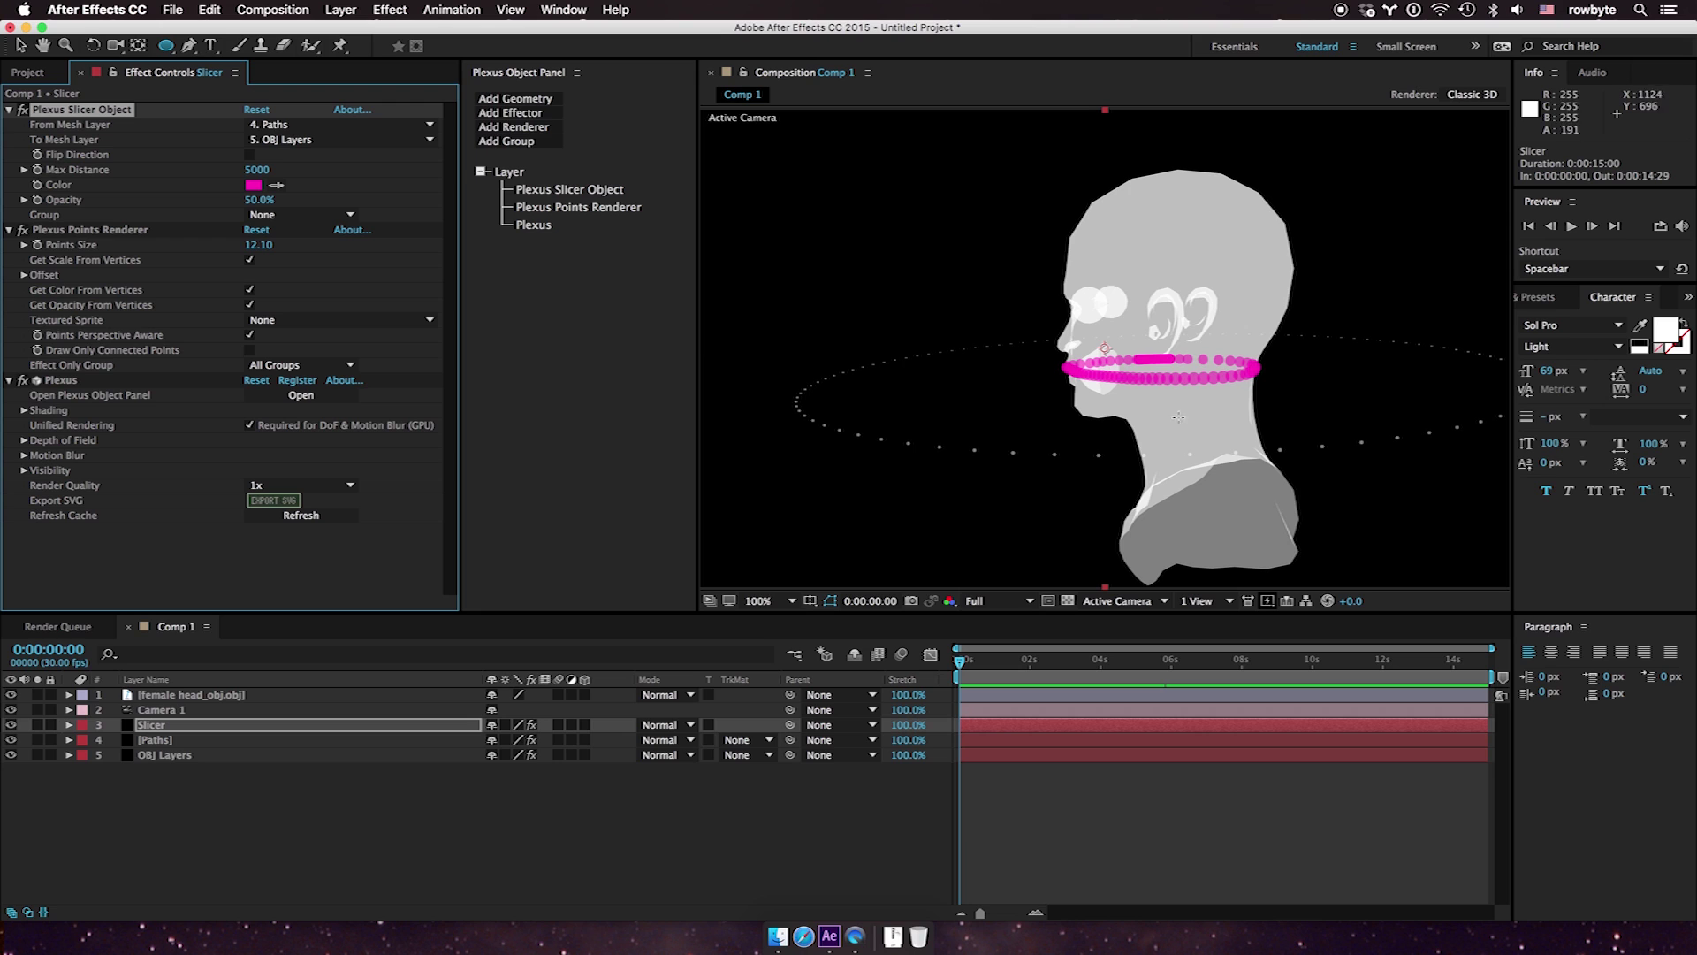
pyautogui.press('c')
pyautogui.moveTo(902, 416); pyautogui.dragTo(1004, 425)
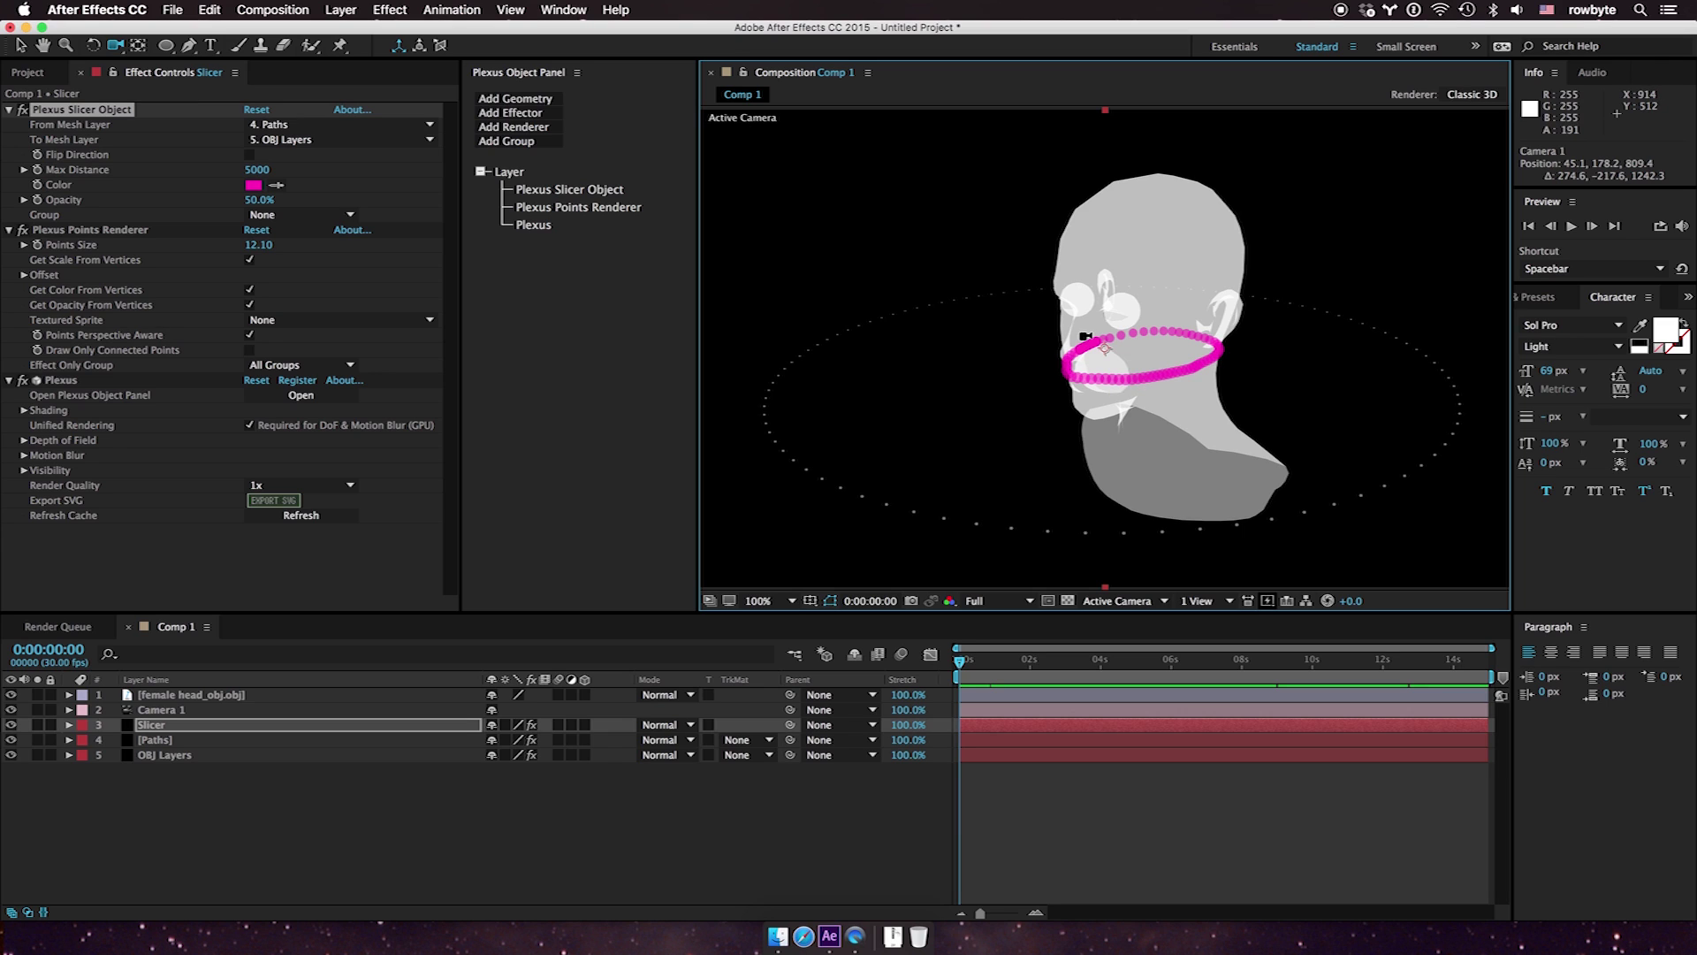
# Add a Plexus Instances Object to the Slicer layer with 4. Paths as its Instance Layer
pyautogui.click(147, 725)
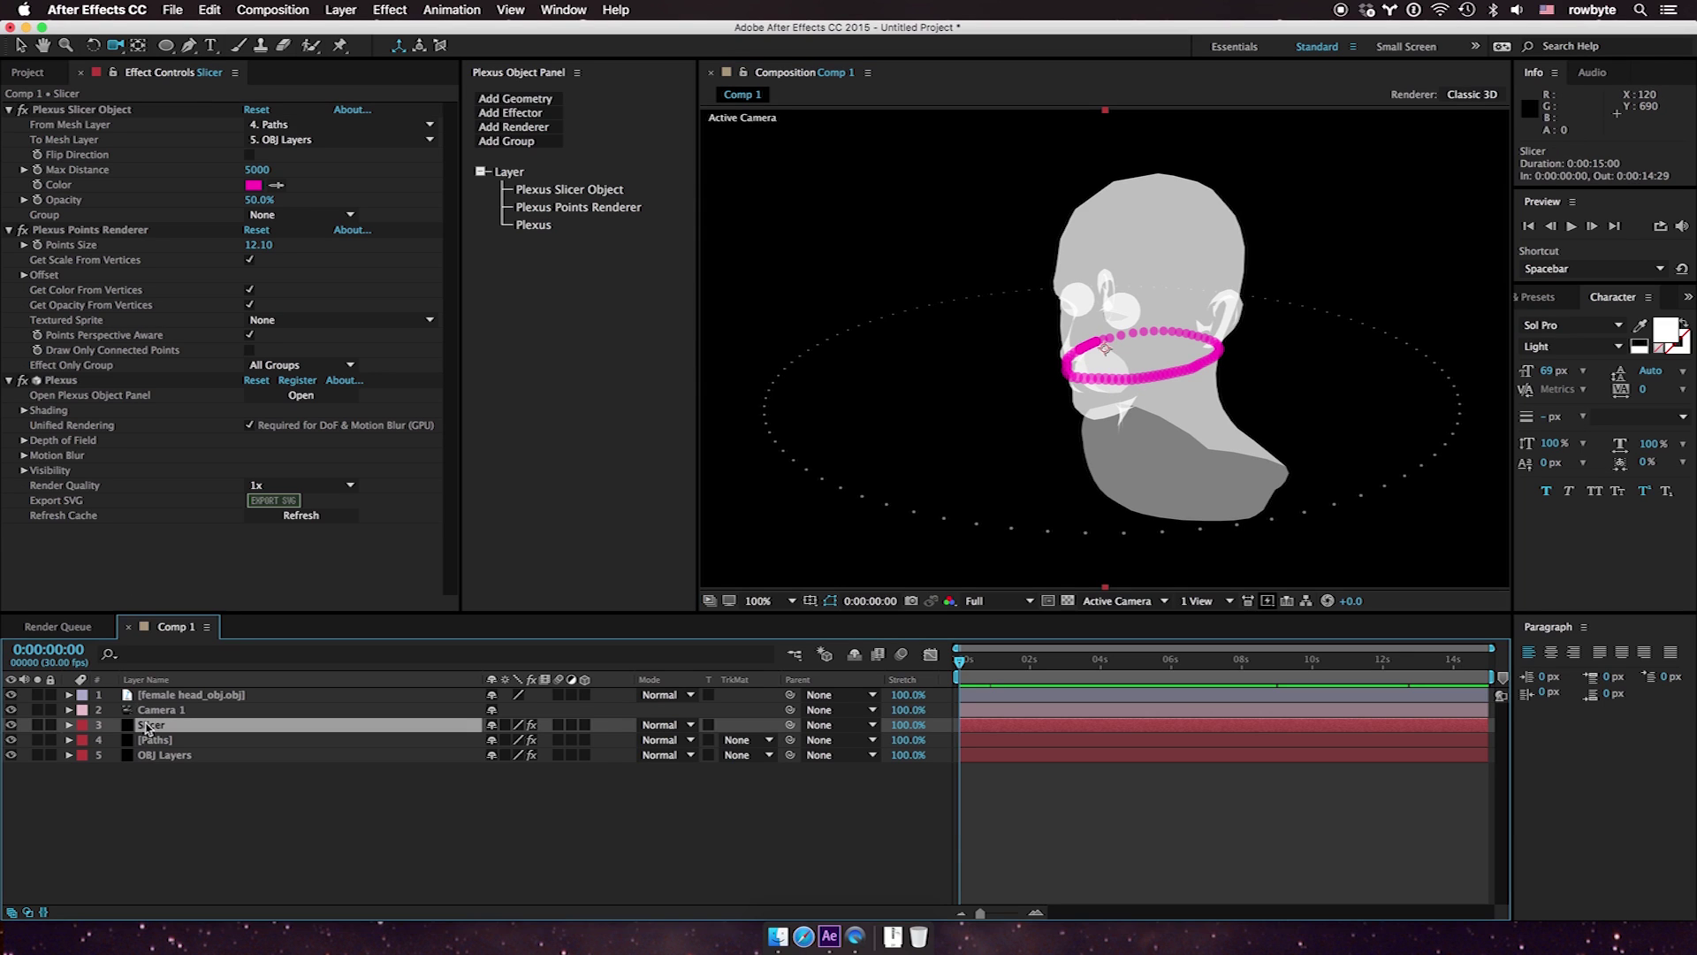
pyautogui.click(524, 103)
pyautogui.click(532, 189)
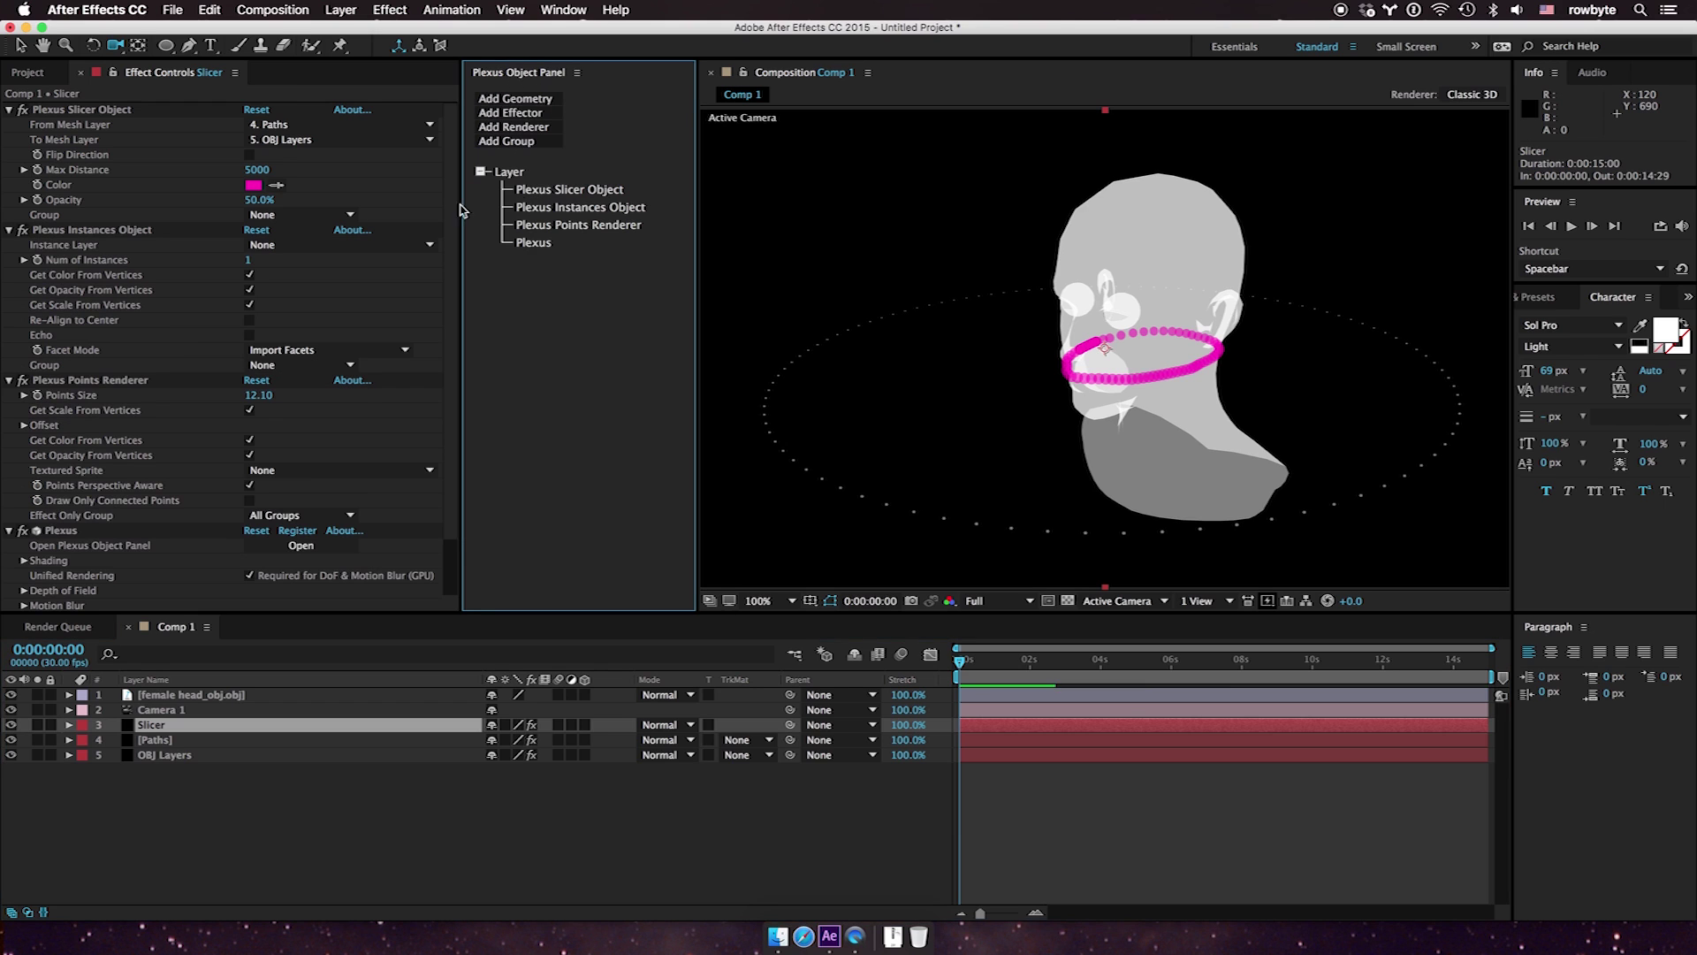
pyautogui.click(265, 245)
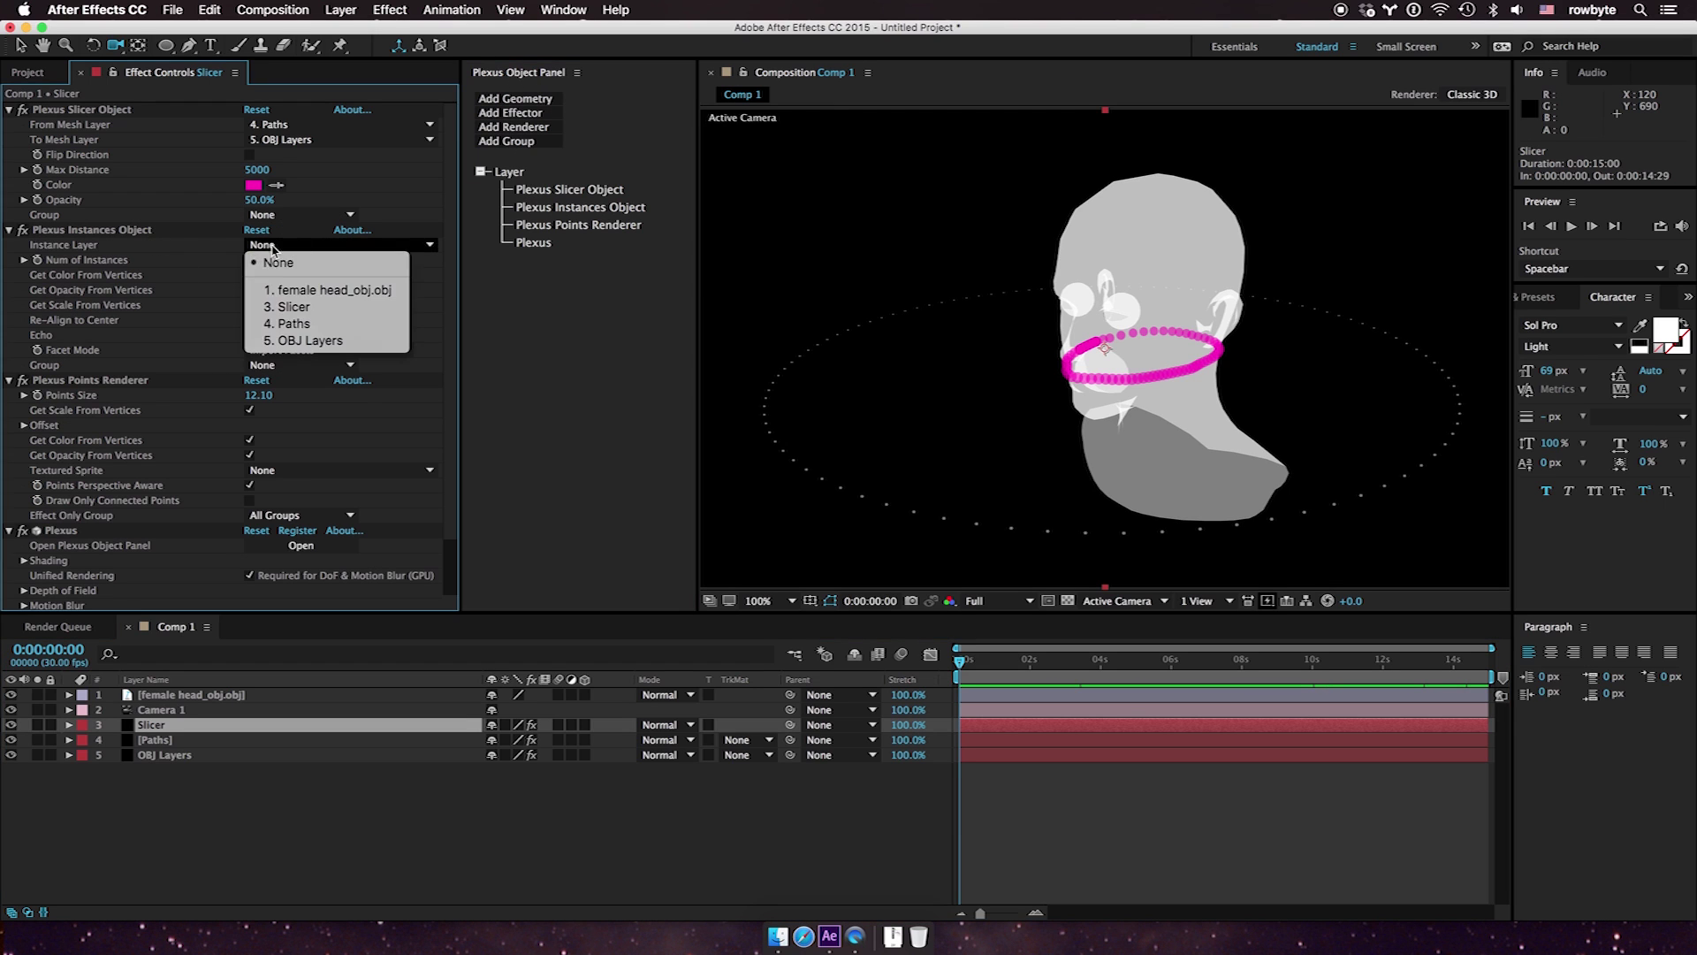
pyautogui.click(288, 326)
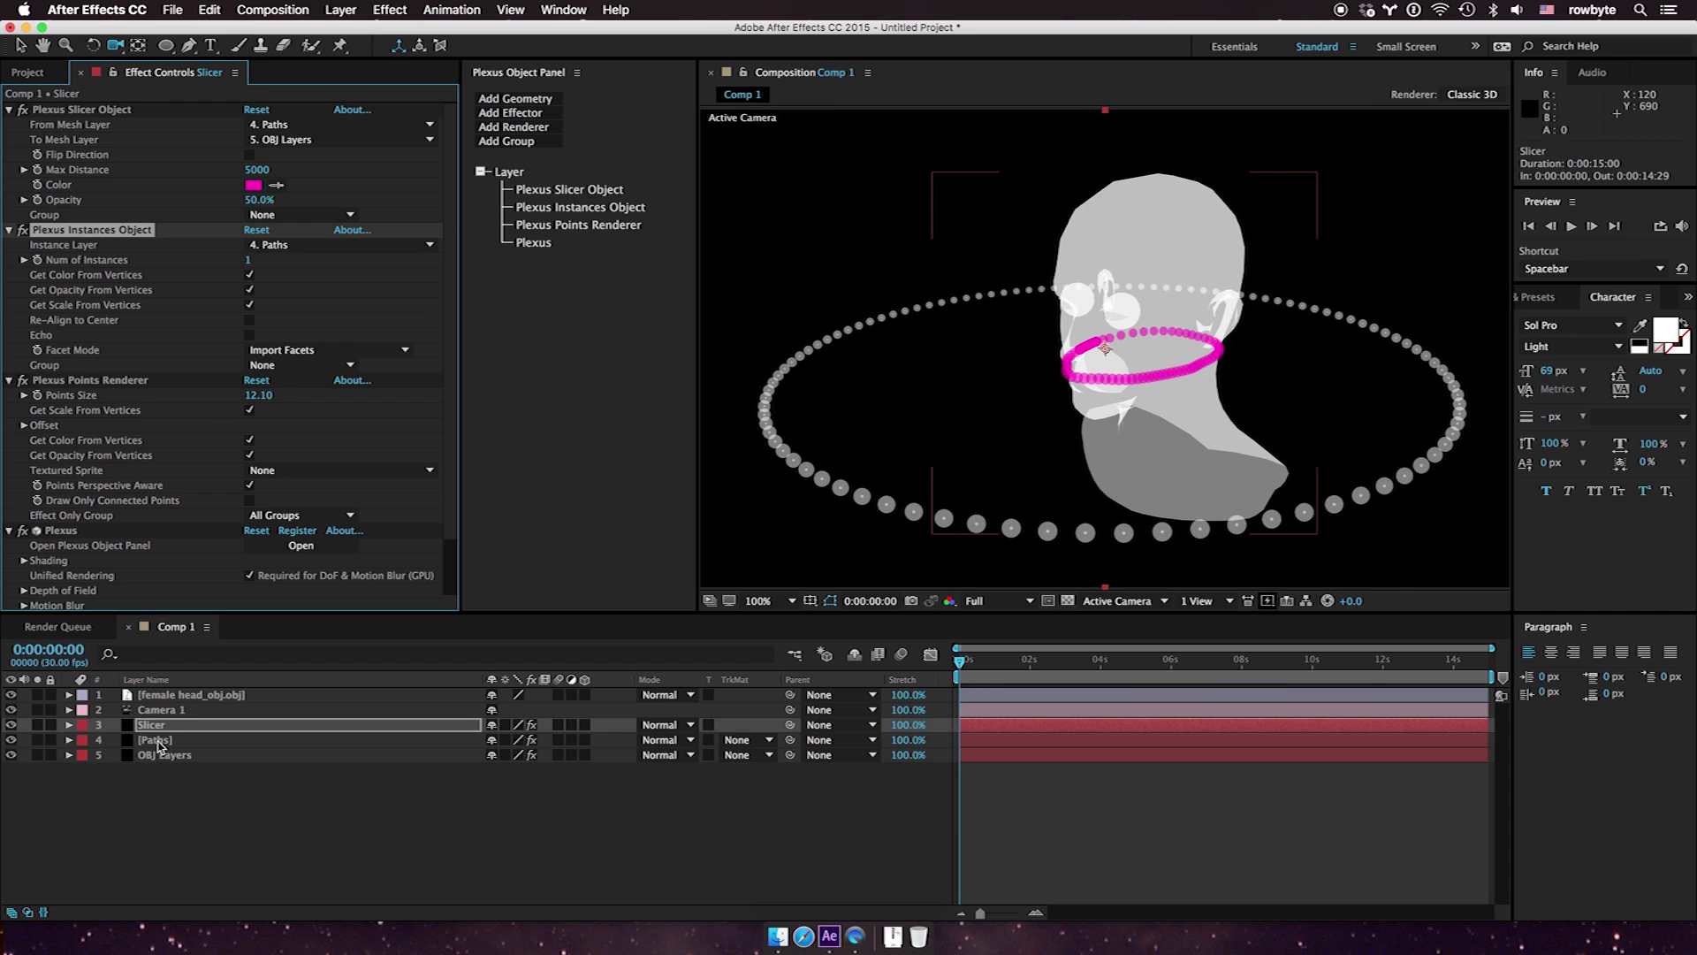
# Hide the Paths layer and add a Plexus Beams Renderer to it
pyautogui.click(98, 740)
pyautogui.click(11, 739)
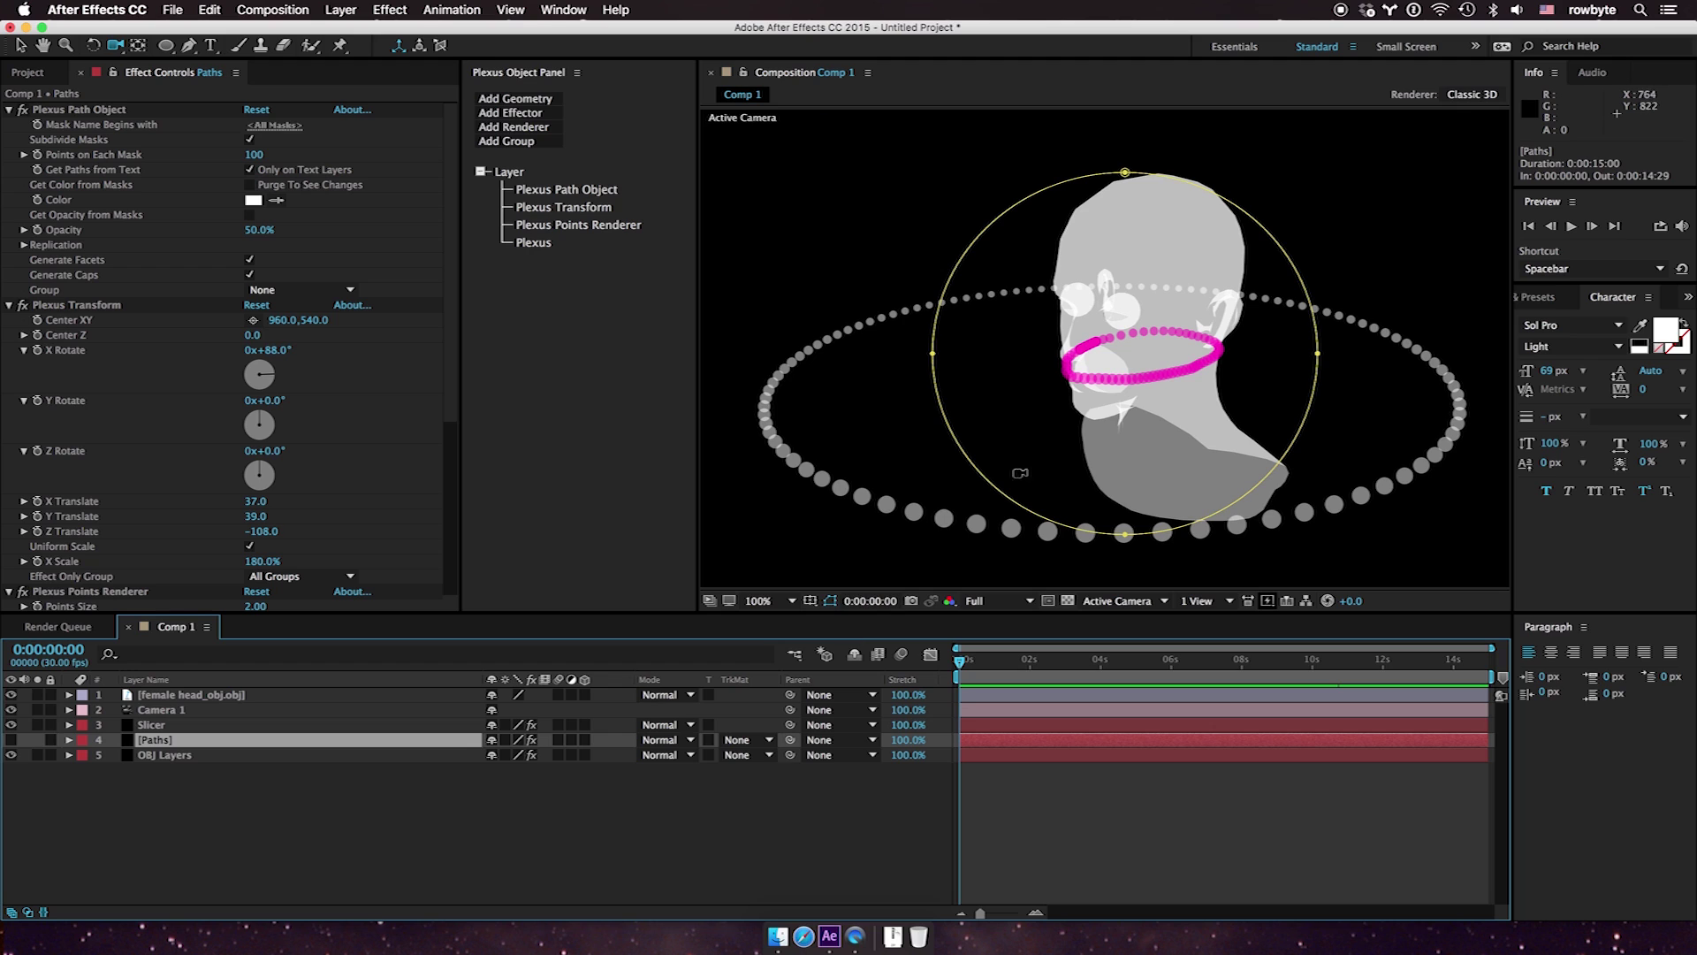
pyautogui.click(534, 129)
pyautogui.click(528, 224)
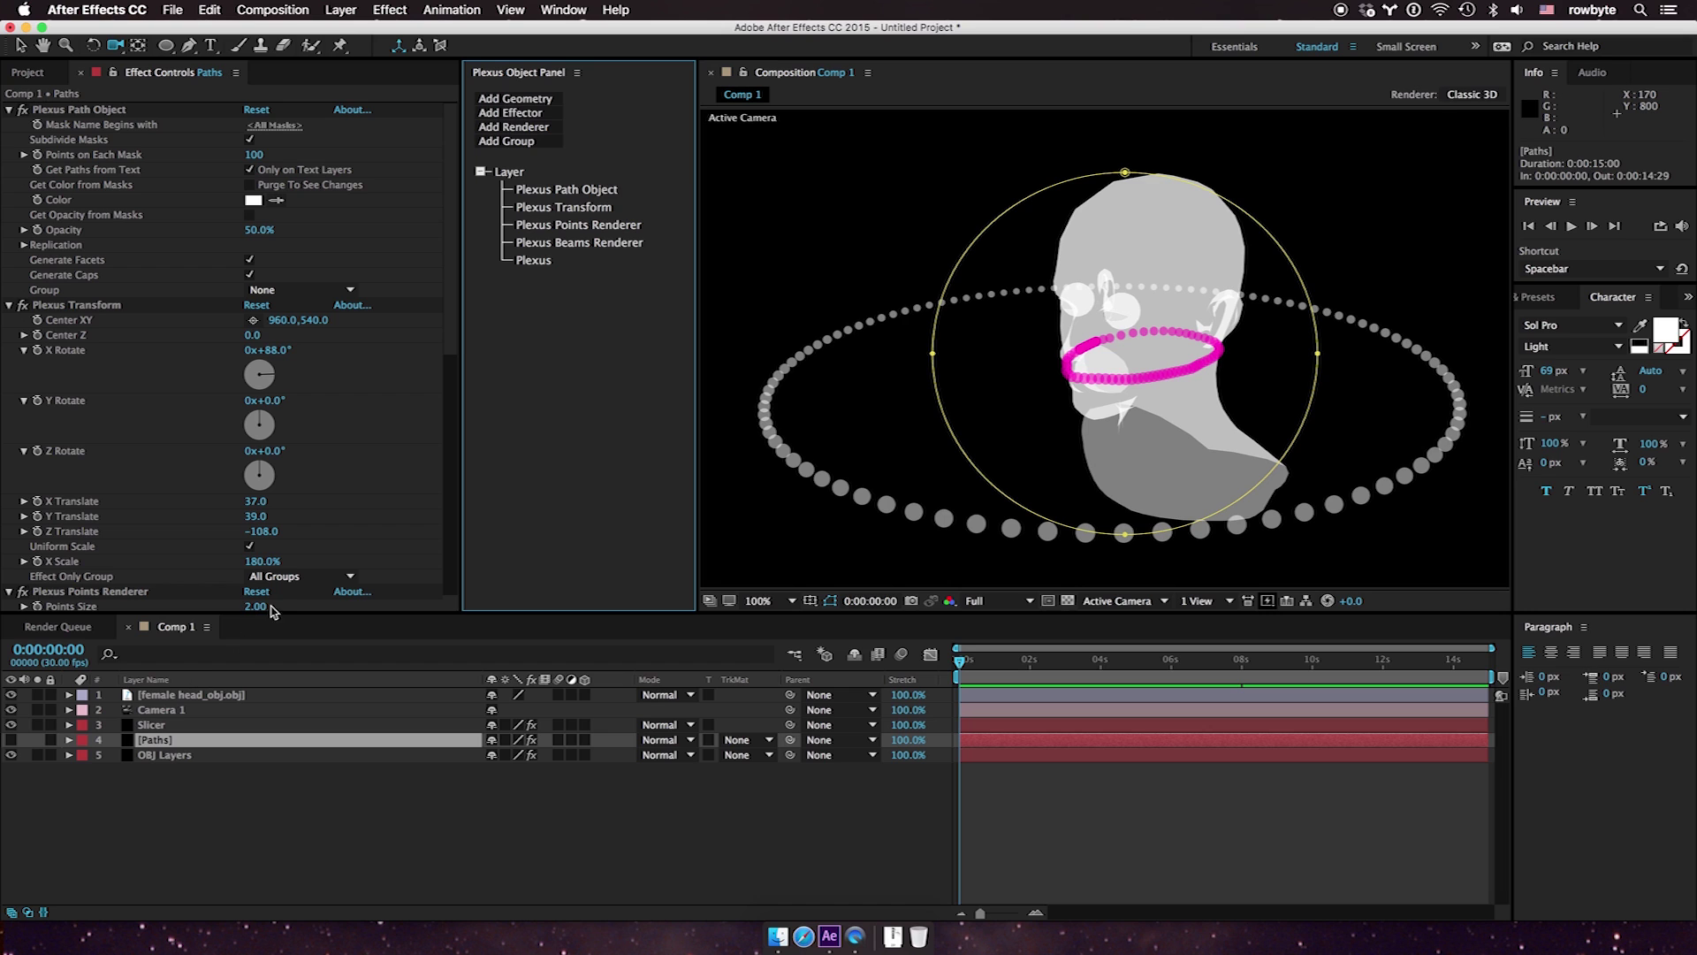
# Add a Plexus Beams Renderer to the Slicer layer
pyautogui.click(167, 725)
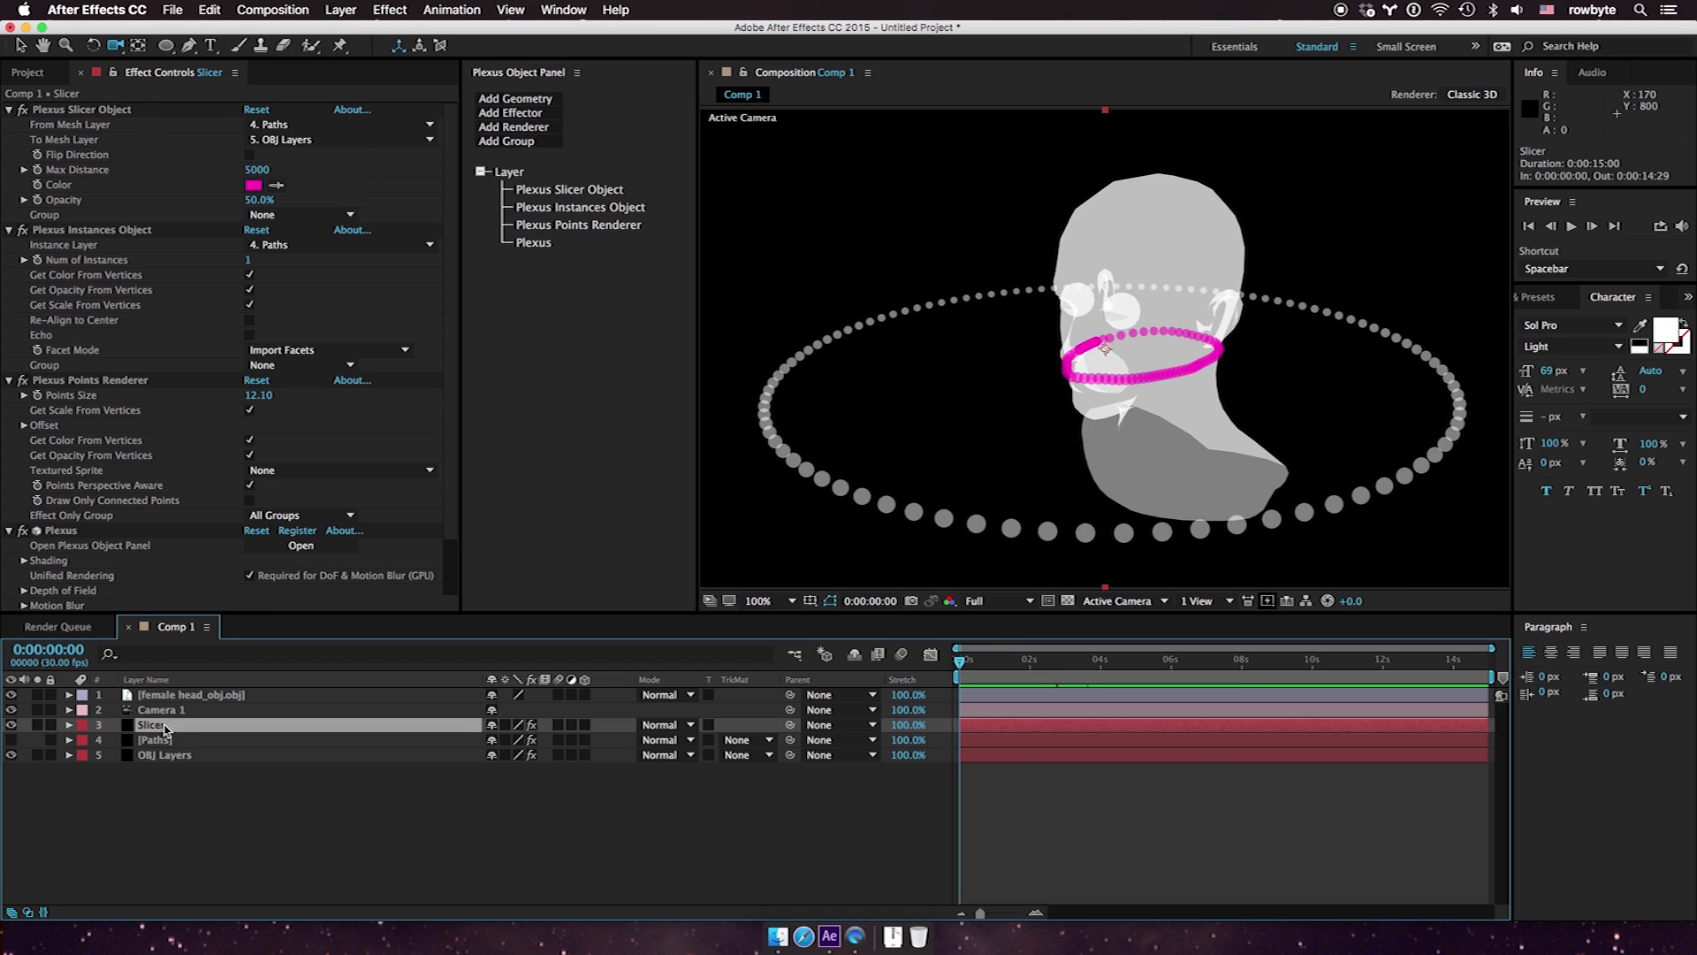
pyautogui.click(540, 129)
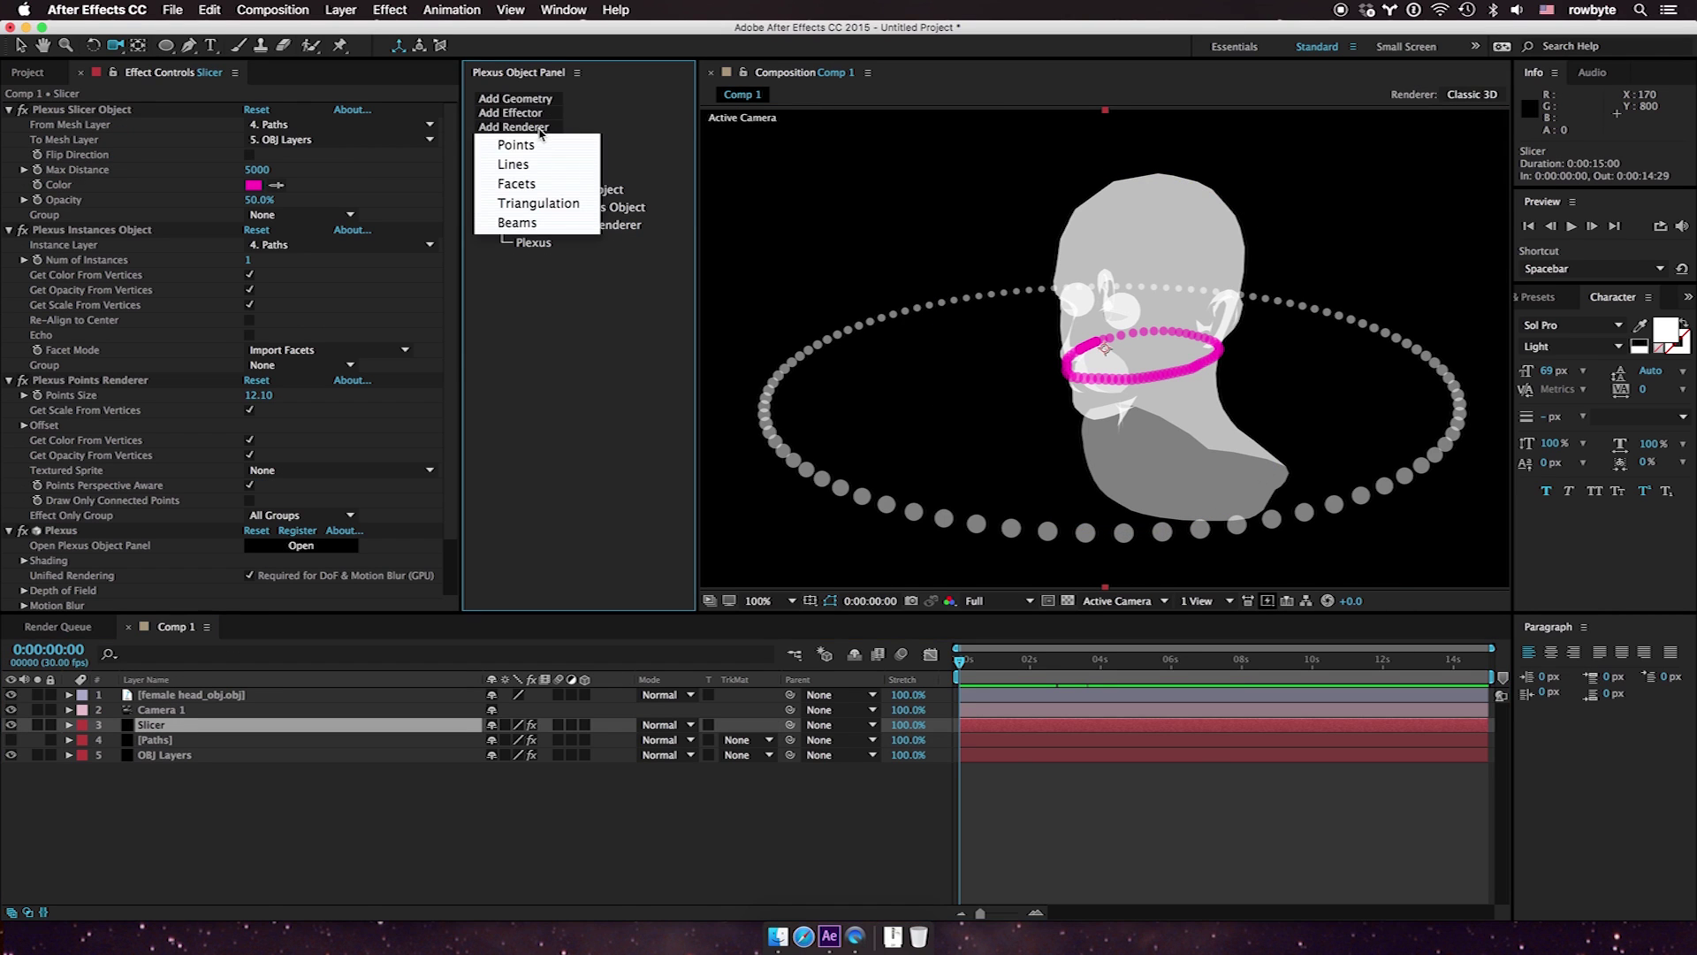
pyautogui.click(539, 223)
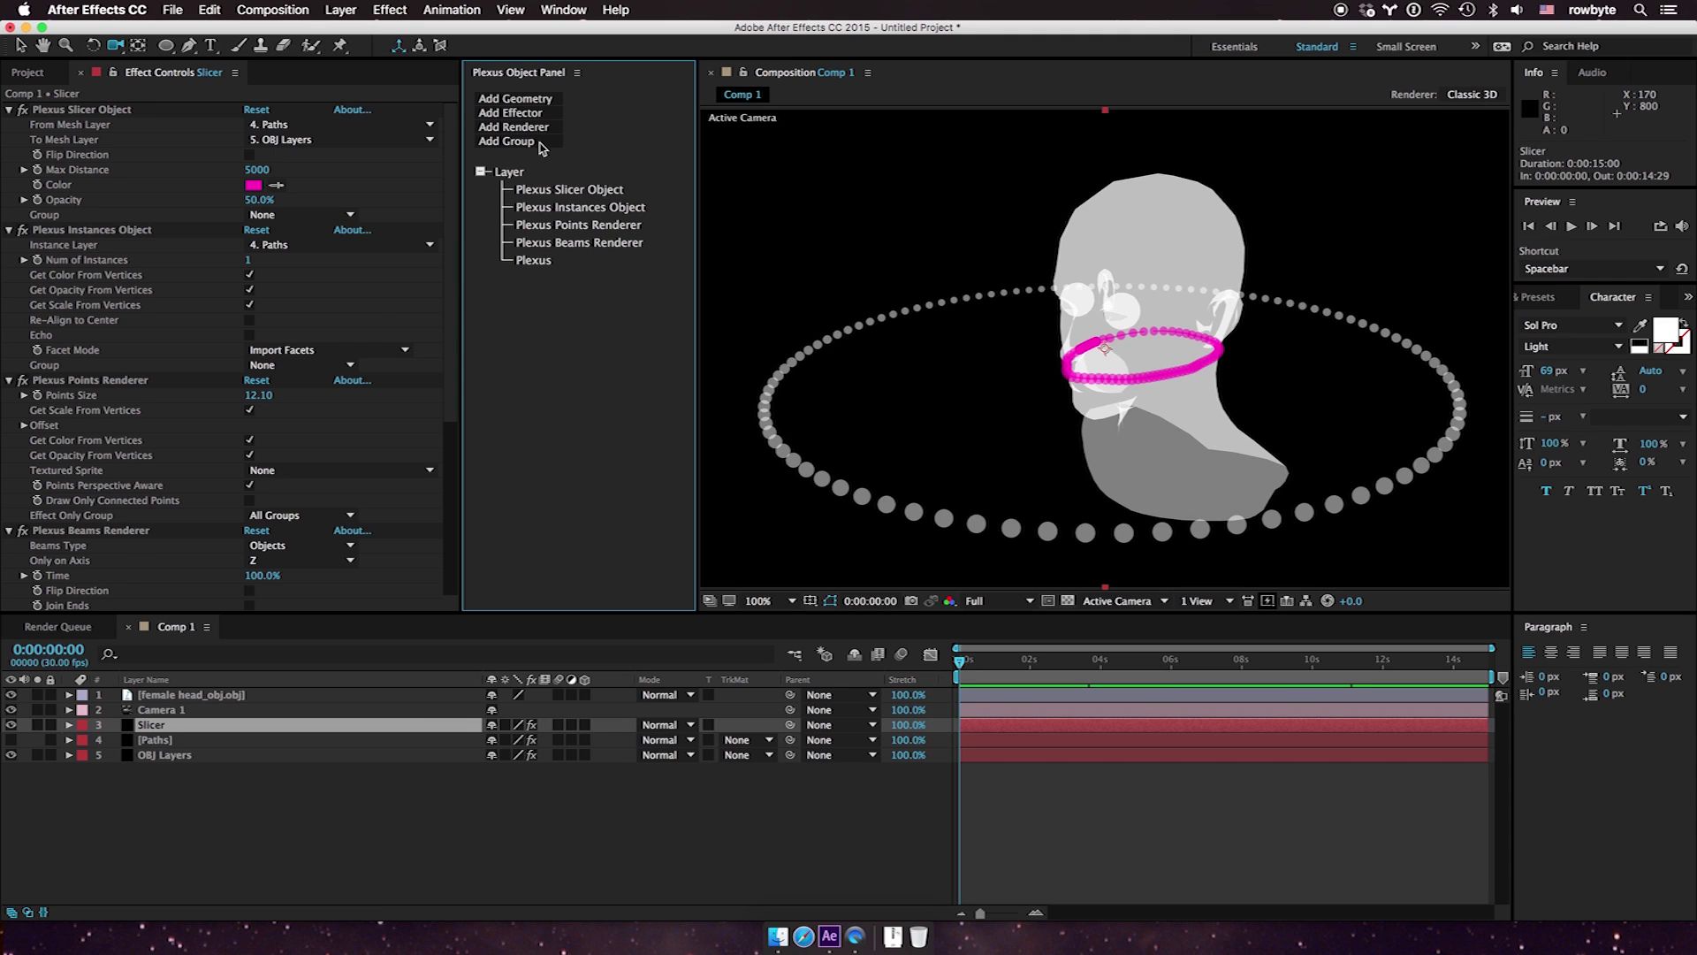
# Assign the Plexus Slicer Object and the Plexus Instances Object to two separate groups, Group 1 and Group 2
pyautogui.click(552, 189)
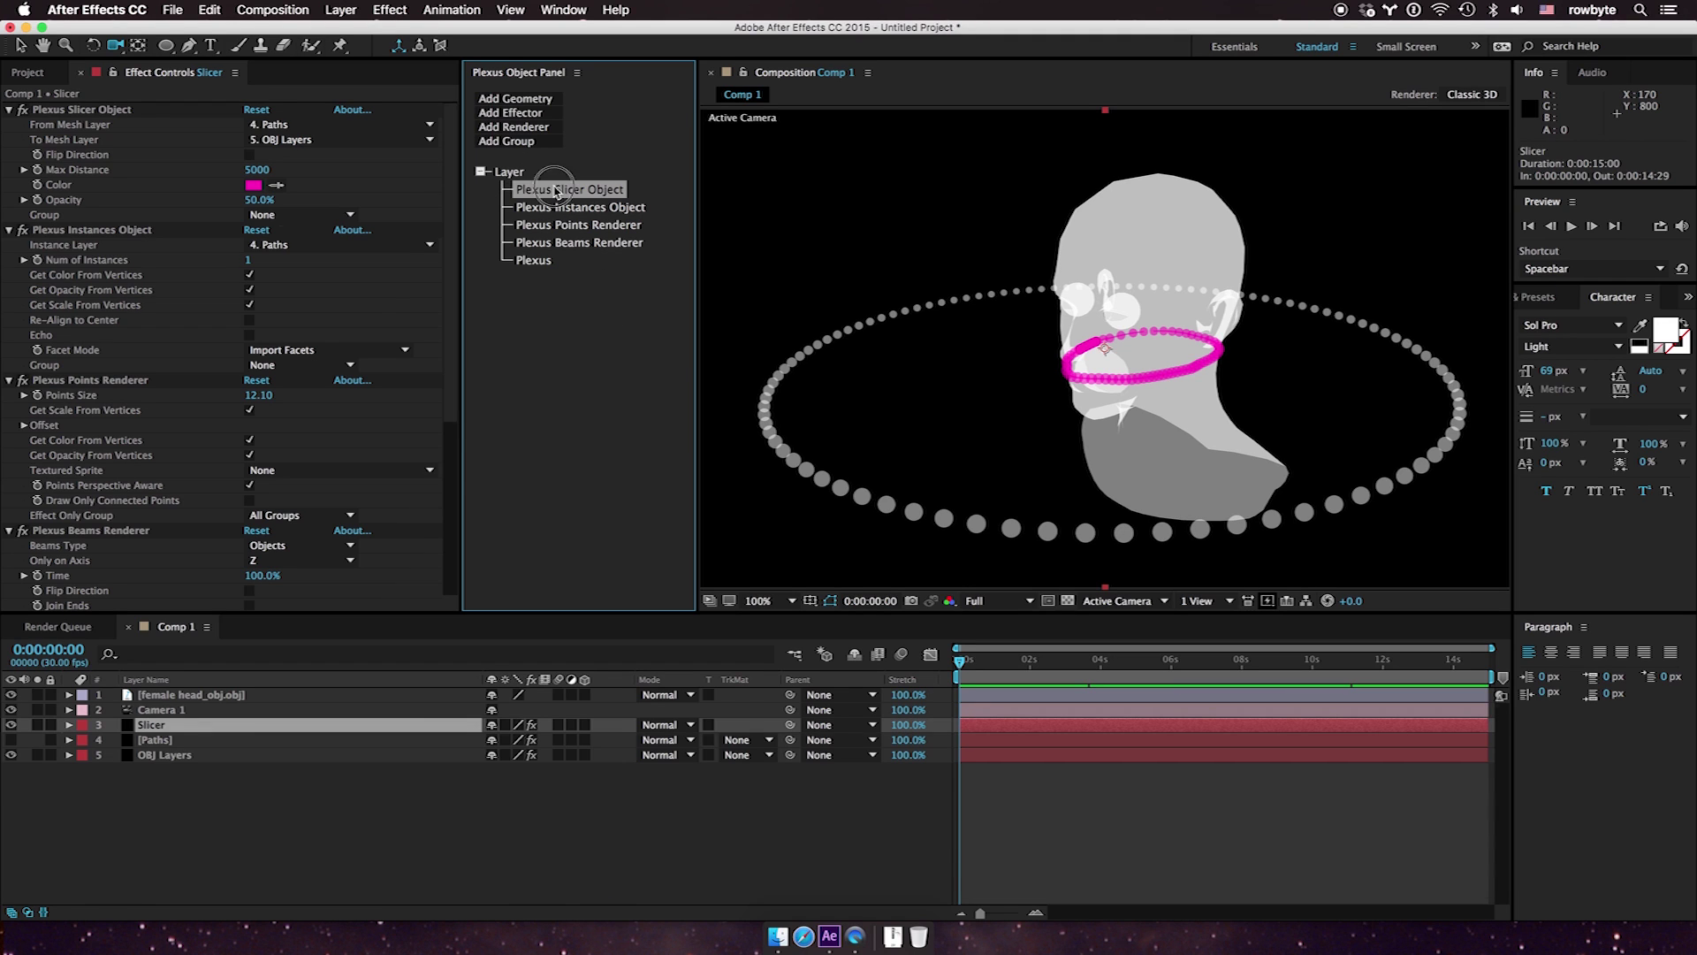
pyautogui.click(303, 215)
pyautogui.click(502, 243)
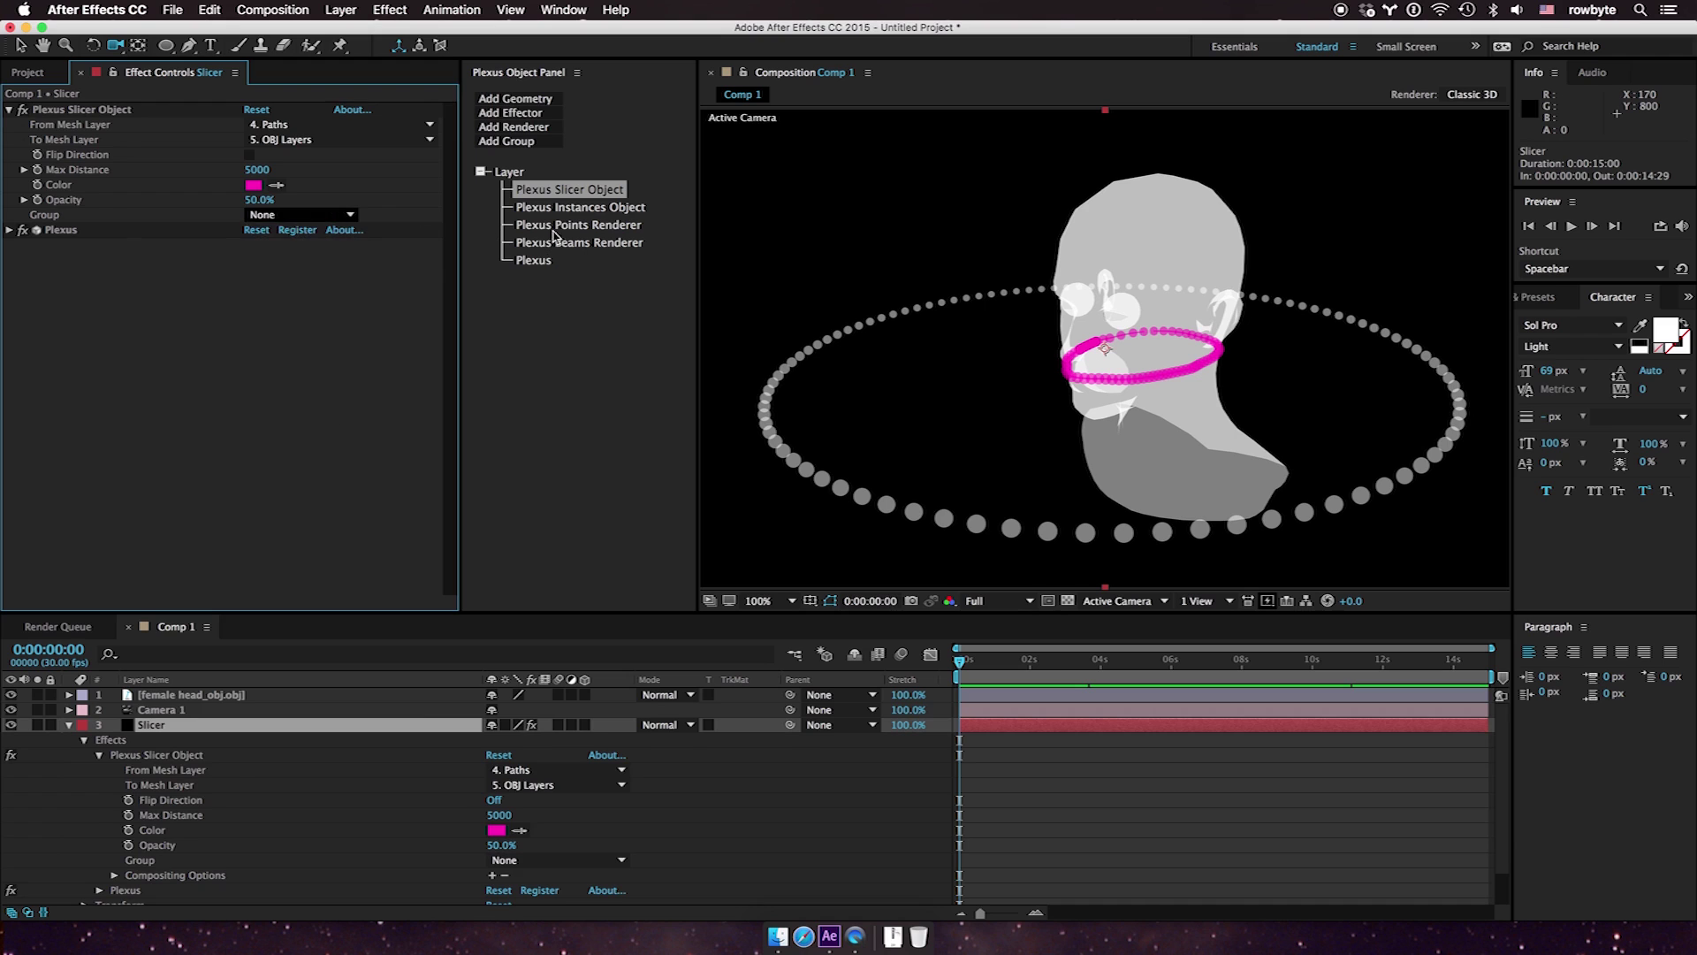
pyautogui.click(571, 208)
pyautogui.click(315, 246)
pyautogui.click(305, 277)
# Set the Slicer layer's Plexus Beams Renderer to the Groups beams type
pyautogui.click(548, 243)
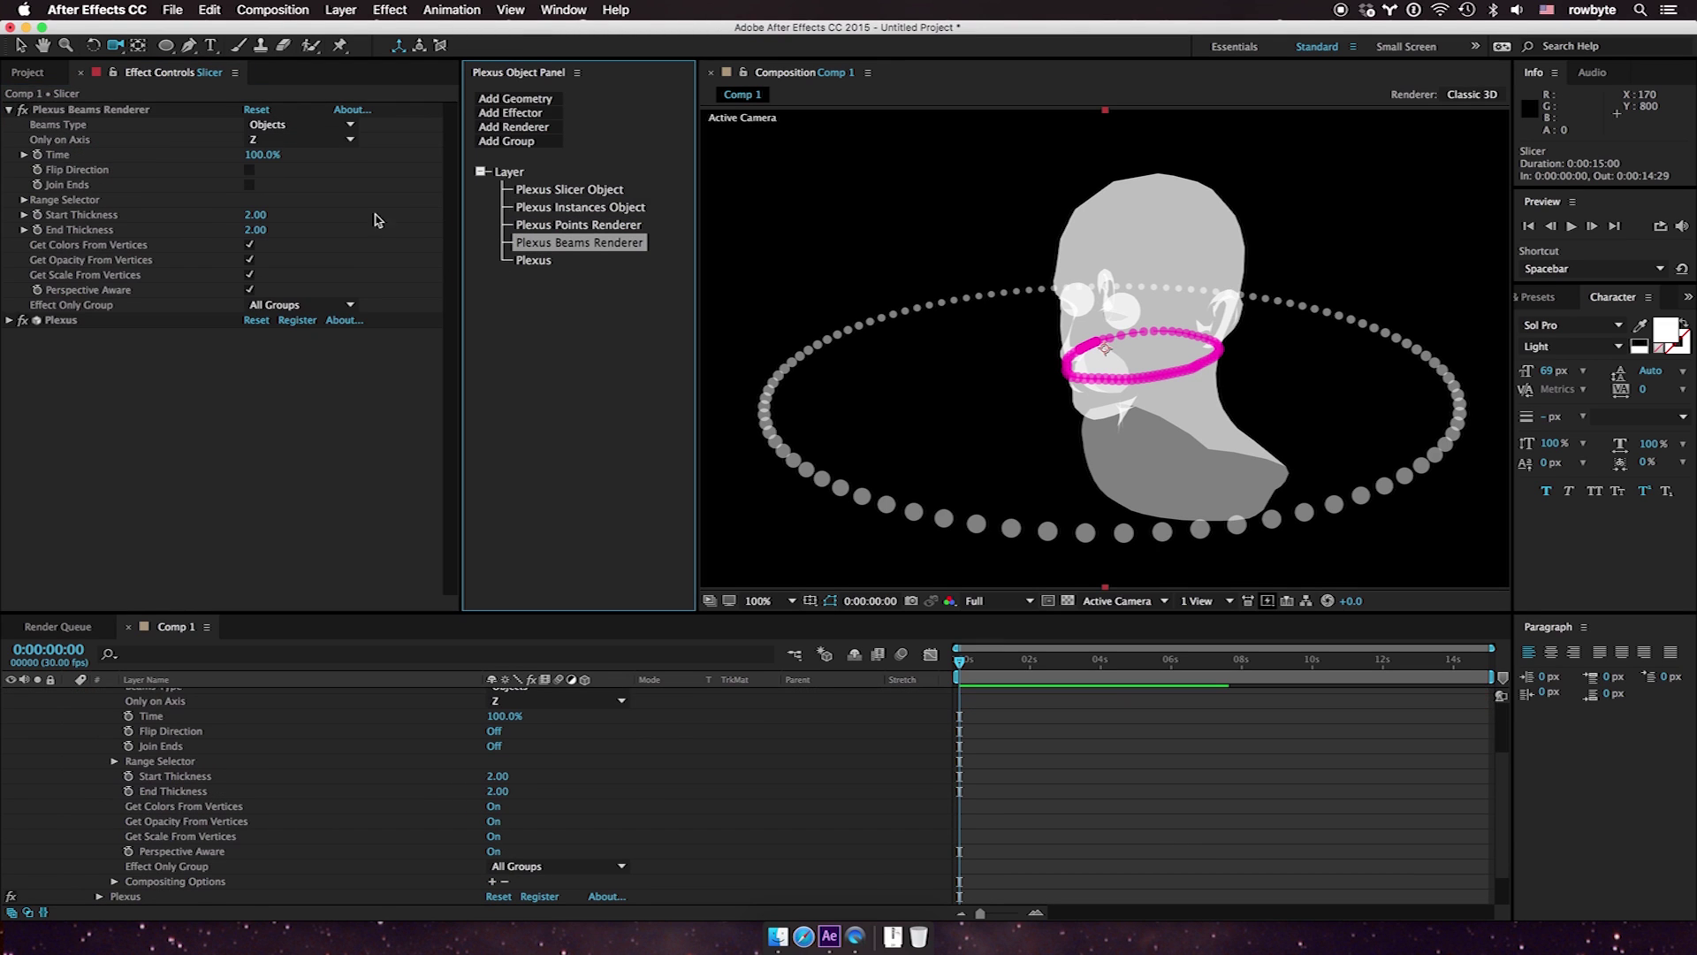
pyautogui.click(281, 126)
pyautogui.click(276, 156)
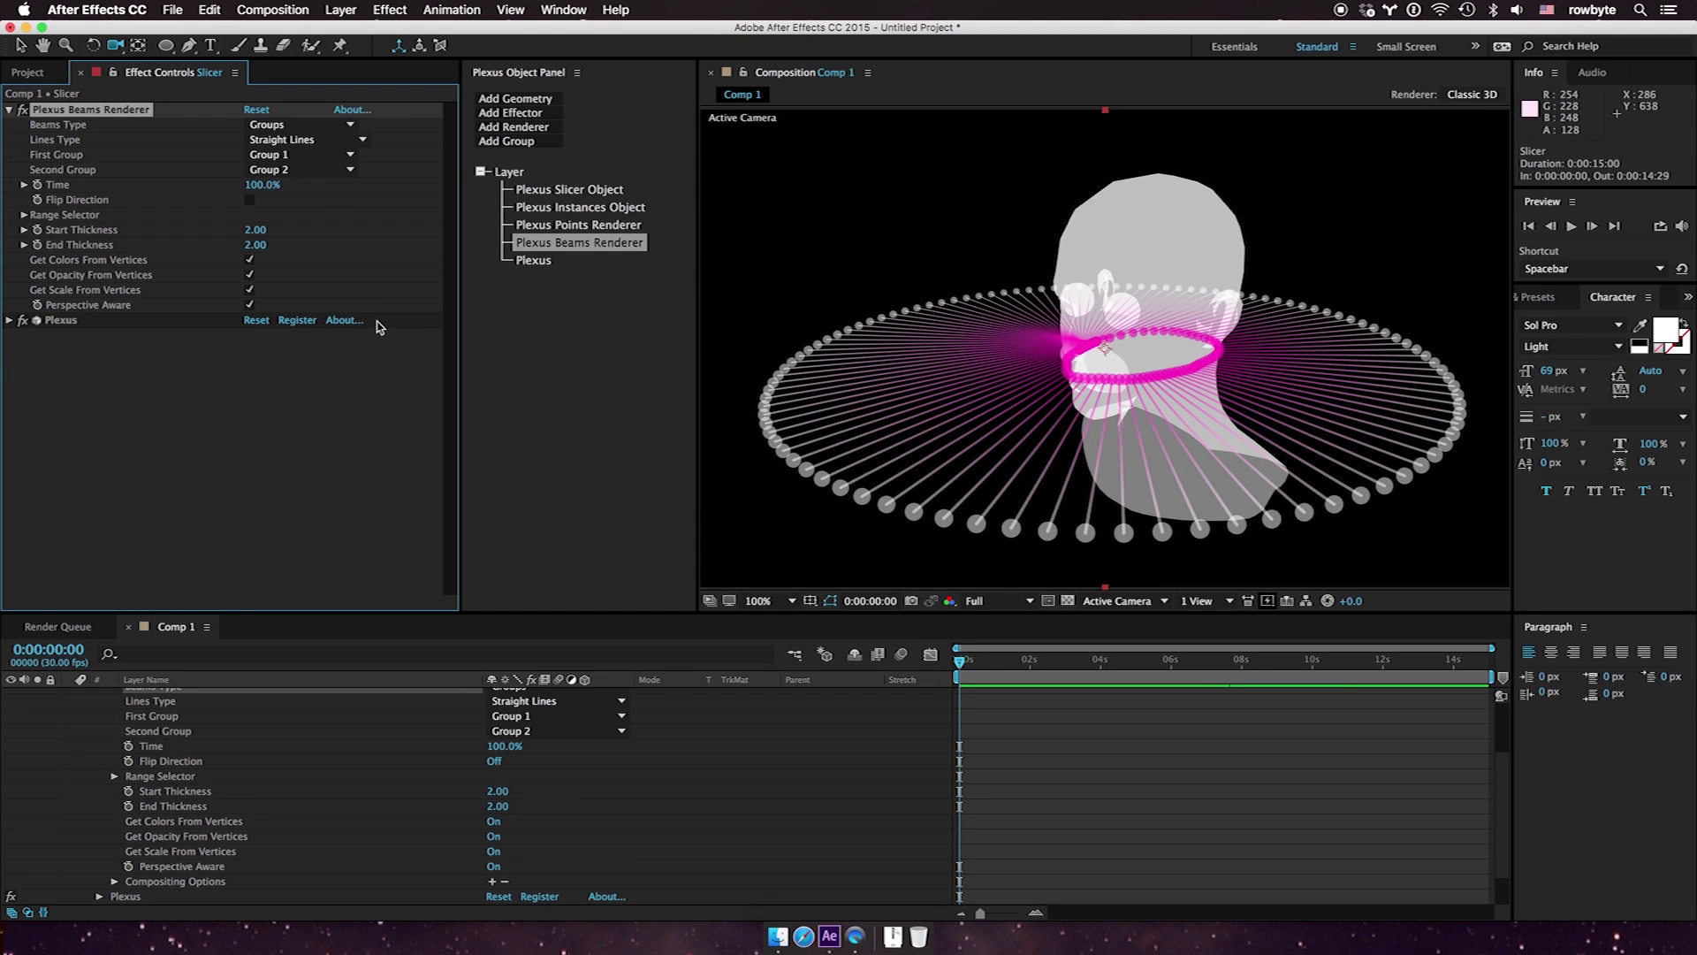
# Test the Beams Renderer's Time value, leaving it at 100%, and turn on its Flip Direction
pyautogui.moveTo(261, 194)
pyautogui.mouseDown()
pyautogui.moveTo(181, 210)
pyautogui.moveTo(255, 194)
pyautogui.mouseUp()
pyautogui.click(250, 200)
pyautogui.press('space')
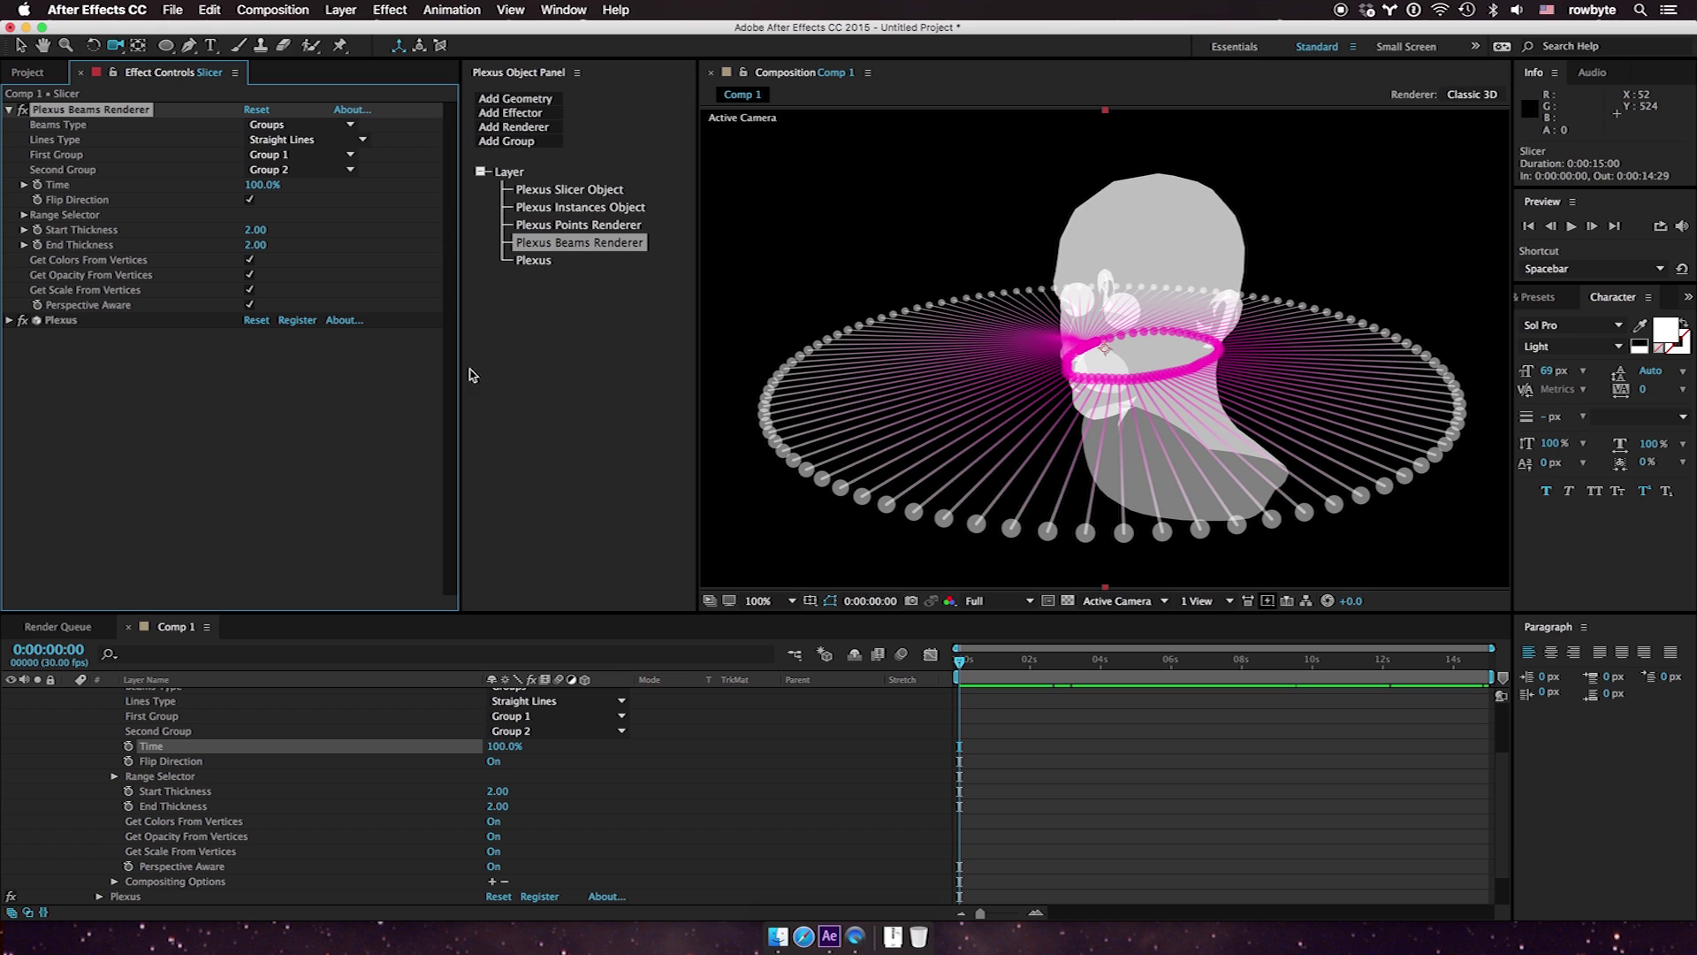
# Try a different Y Rotate on the Paths layer's Plexus Transform and undo the change
pyautogui.scroll(3, 221, 700)
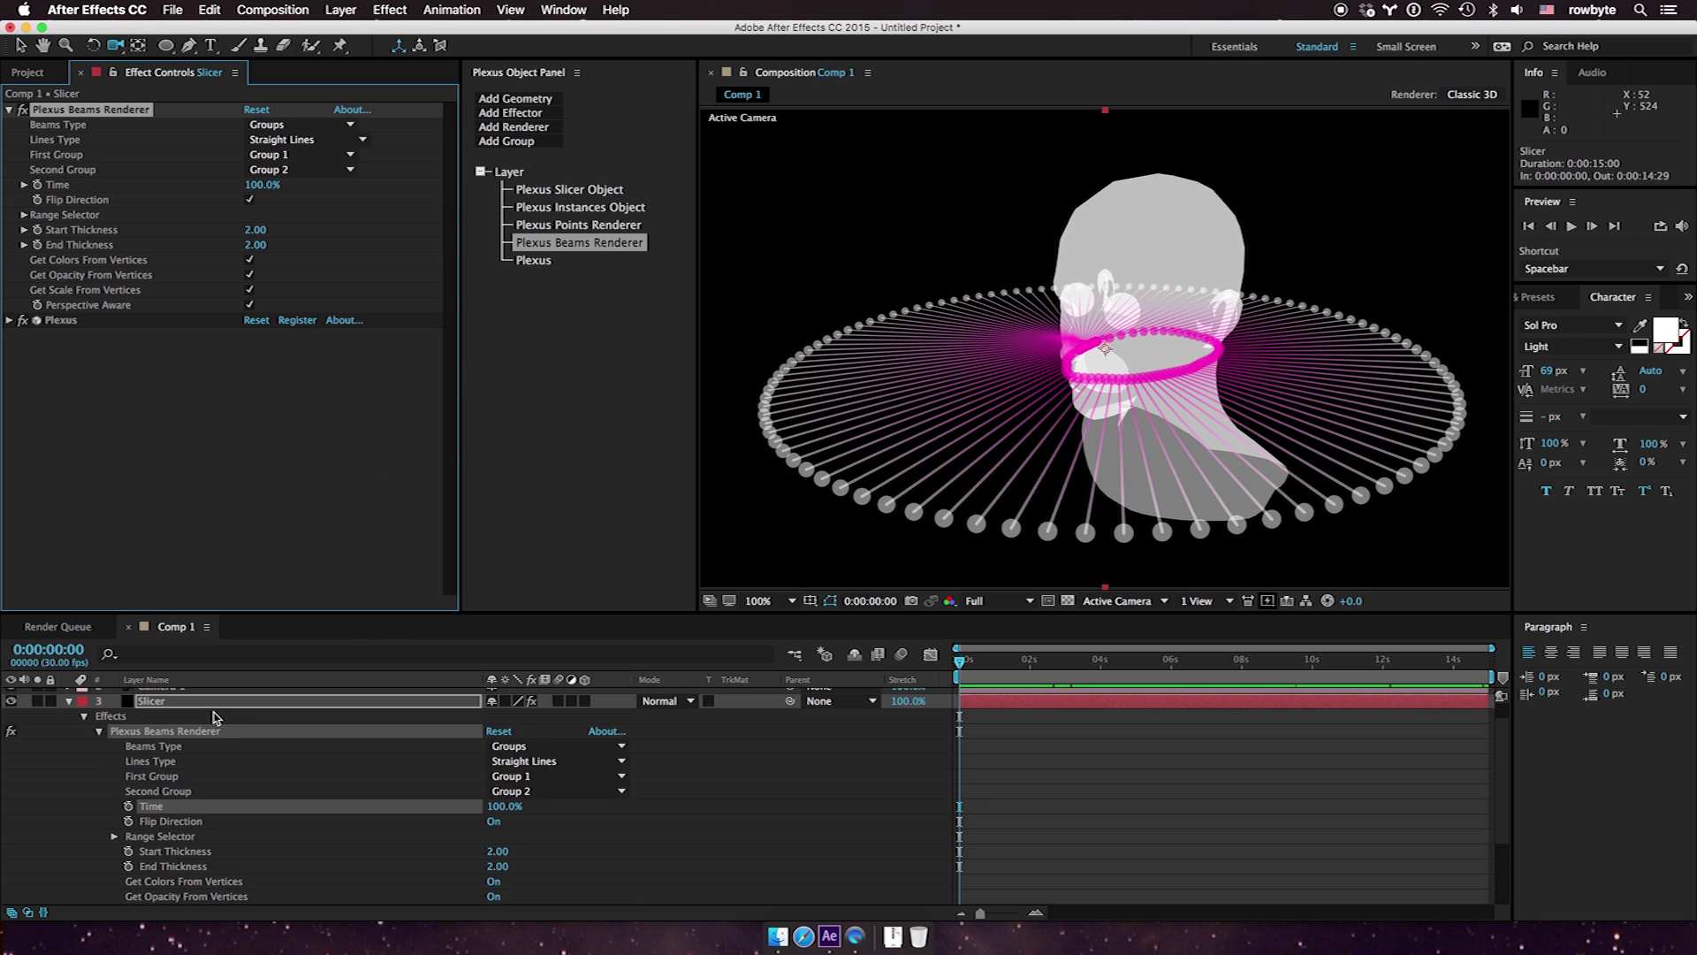
pyautogui.click(68, 702)
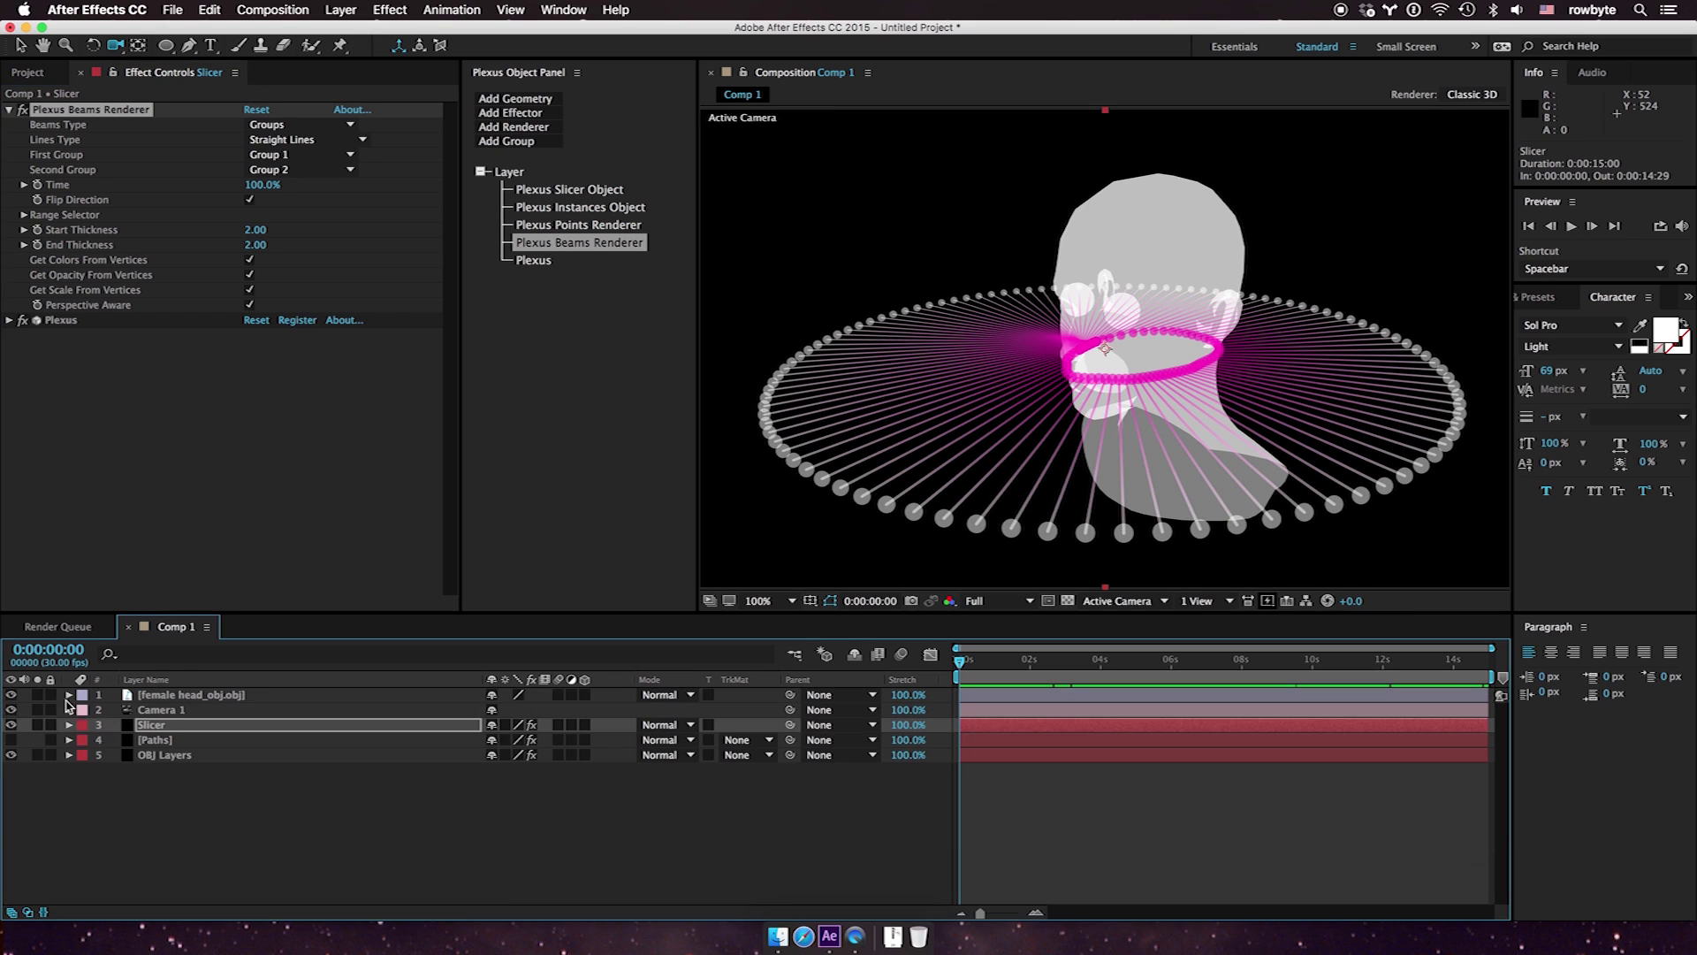
pyautogui.click(159, 743)
pyautogui.moveTo(260, 417); pyautogui.dragTo(327, 433)
pyautogui.press('super+z')
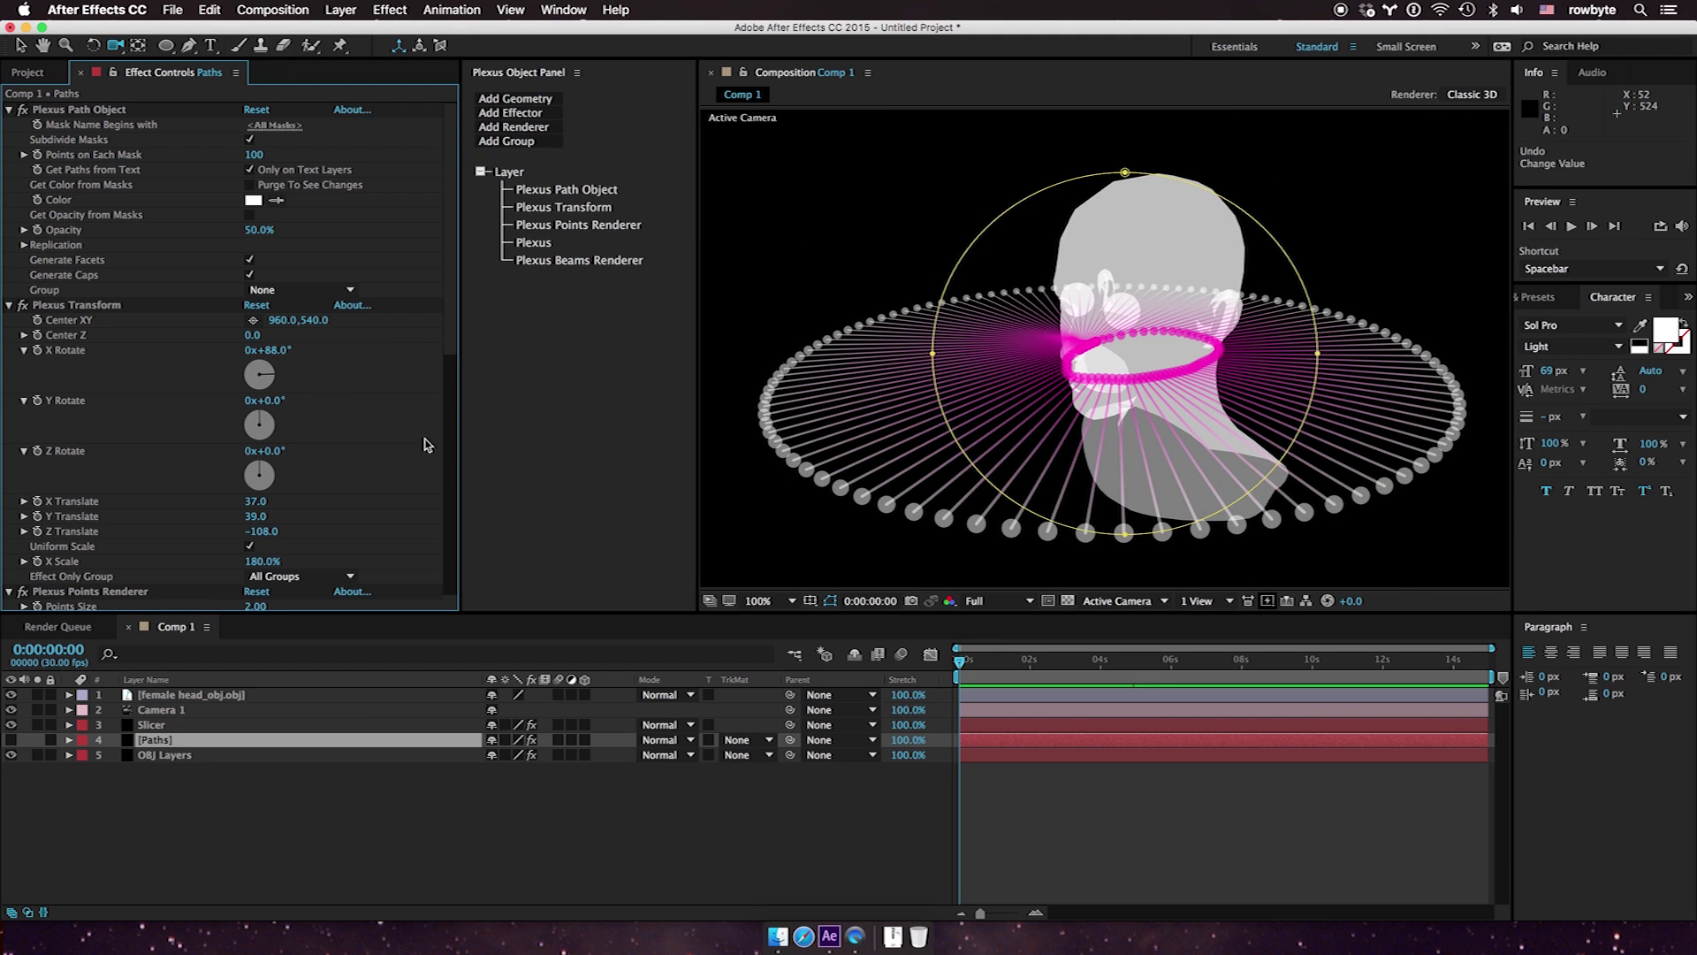
# Disable the Plexus Beams Renderer on the Paths layer
pyautogui.click(524, 263)
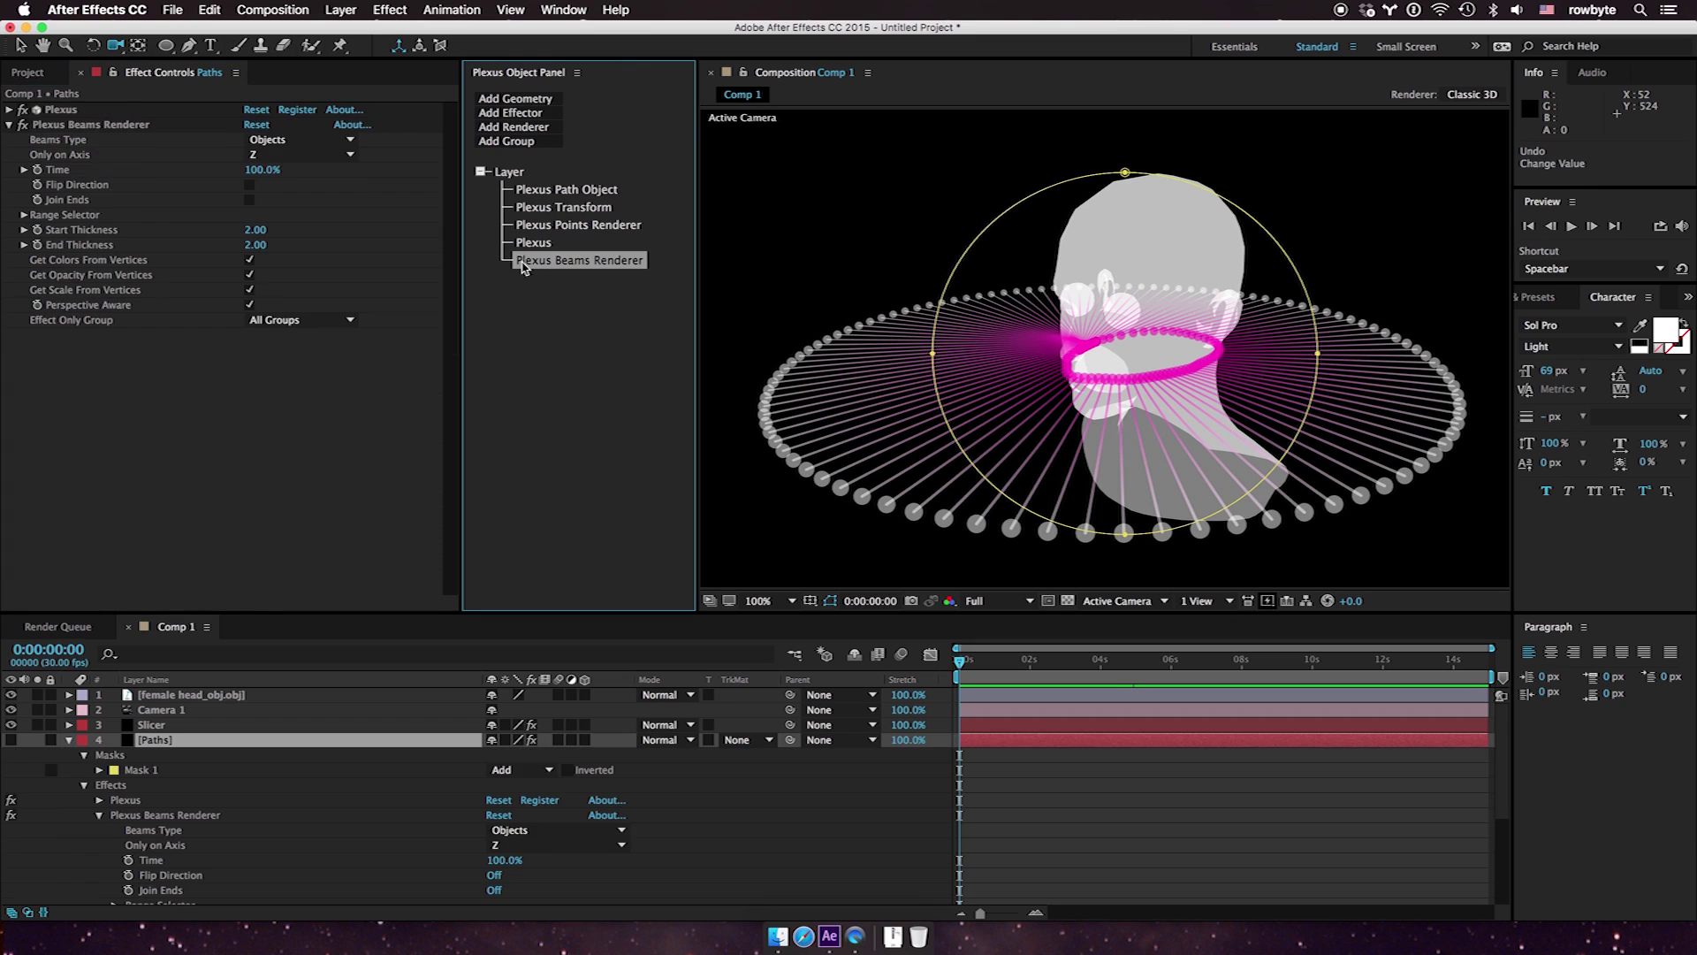
pyautogui.click(23, 125)
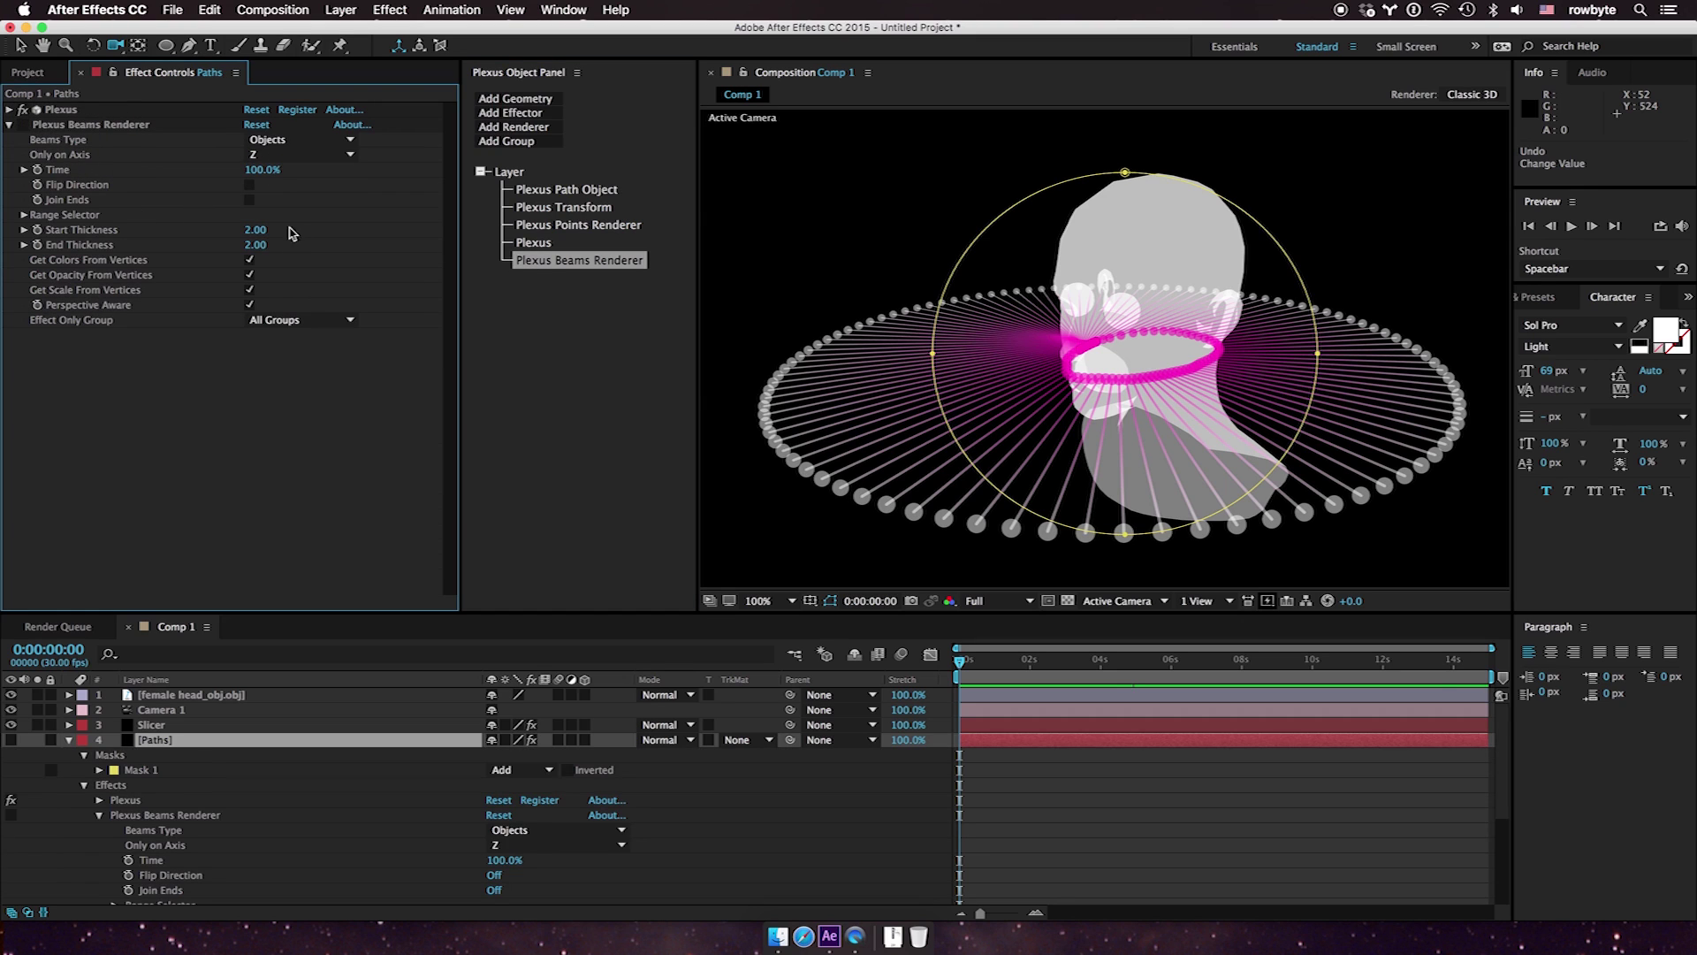
# Delete the Plexus Beams Renderer from both the Paths layer and the Slicer layer
pyautogui.click(134, 129)
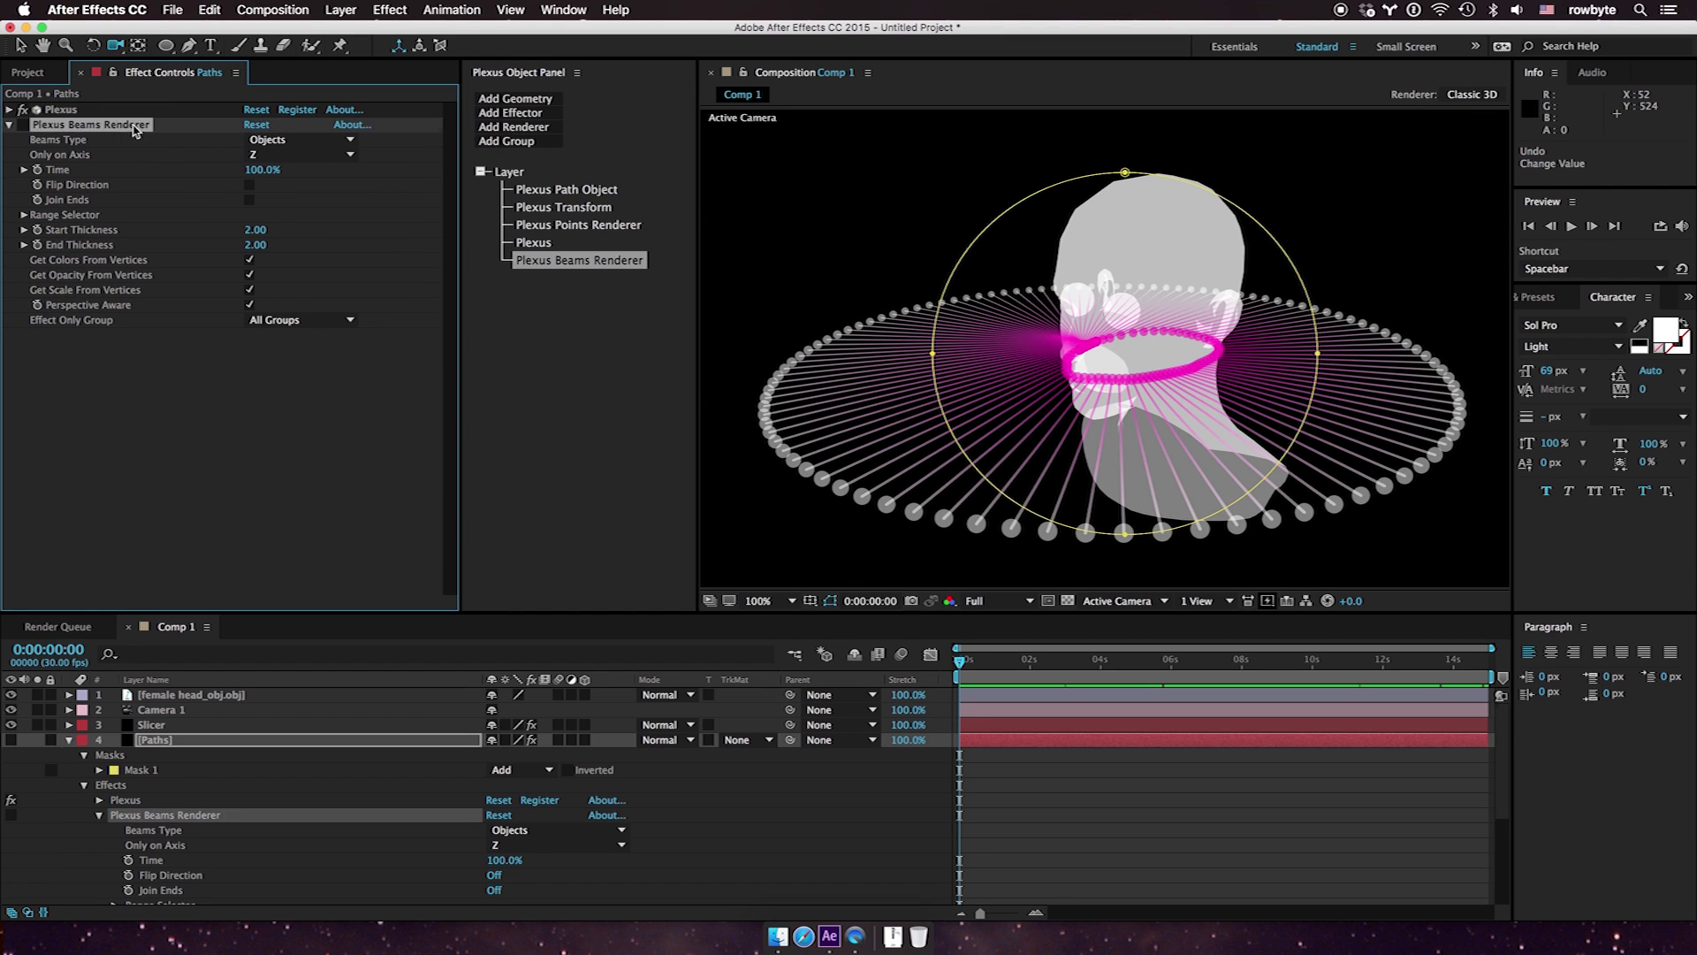
pyautogui.press('Delete')
pyautogui.click(159, 726)
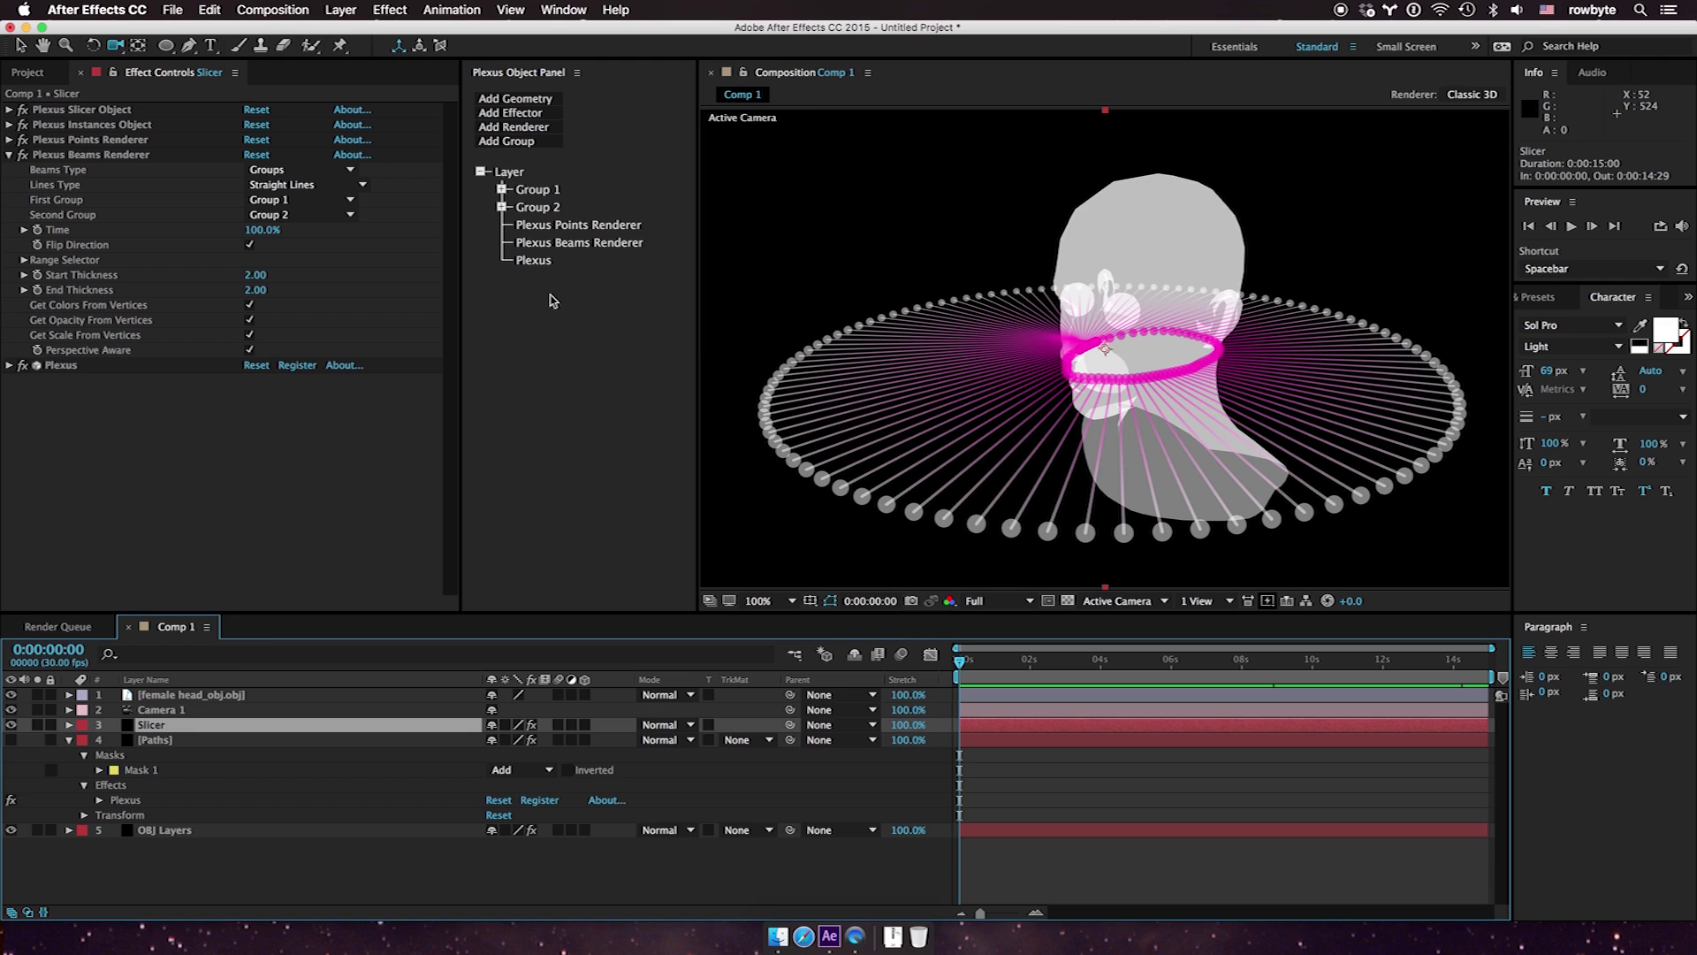
pyautogui.click(558, 242)
pyautogui.click(45, 112)
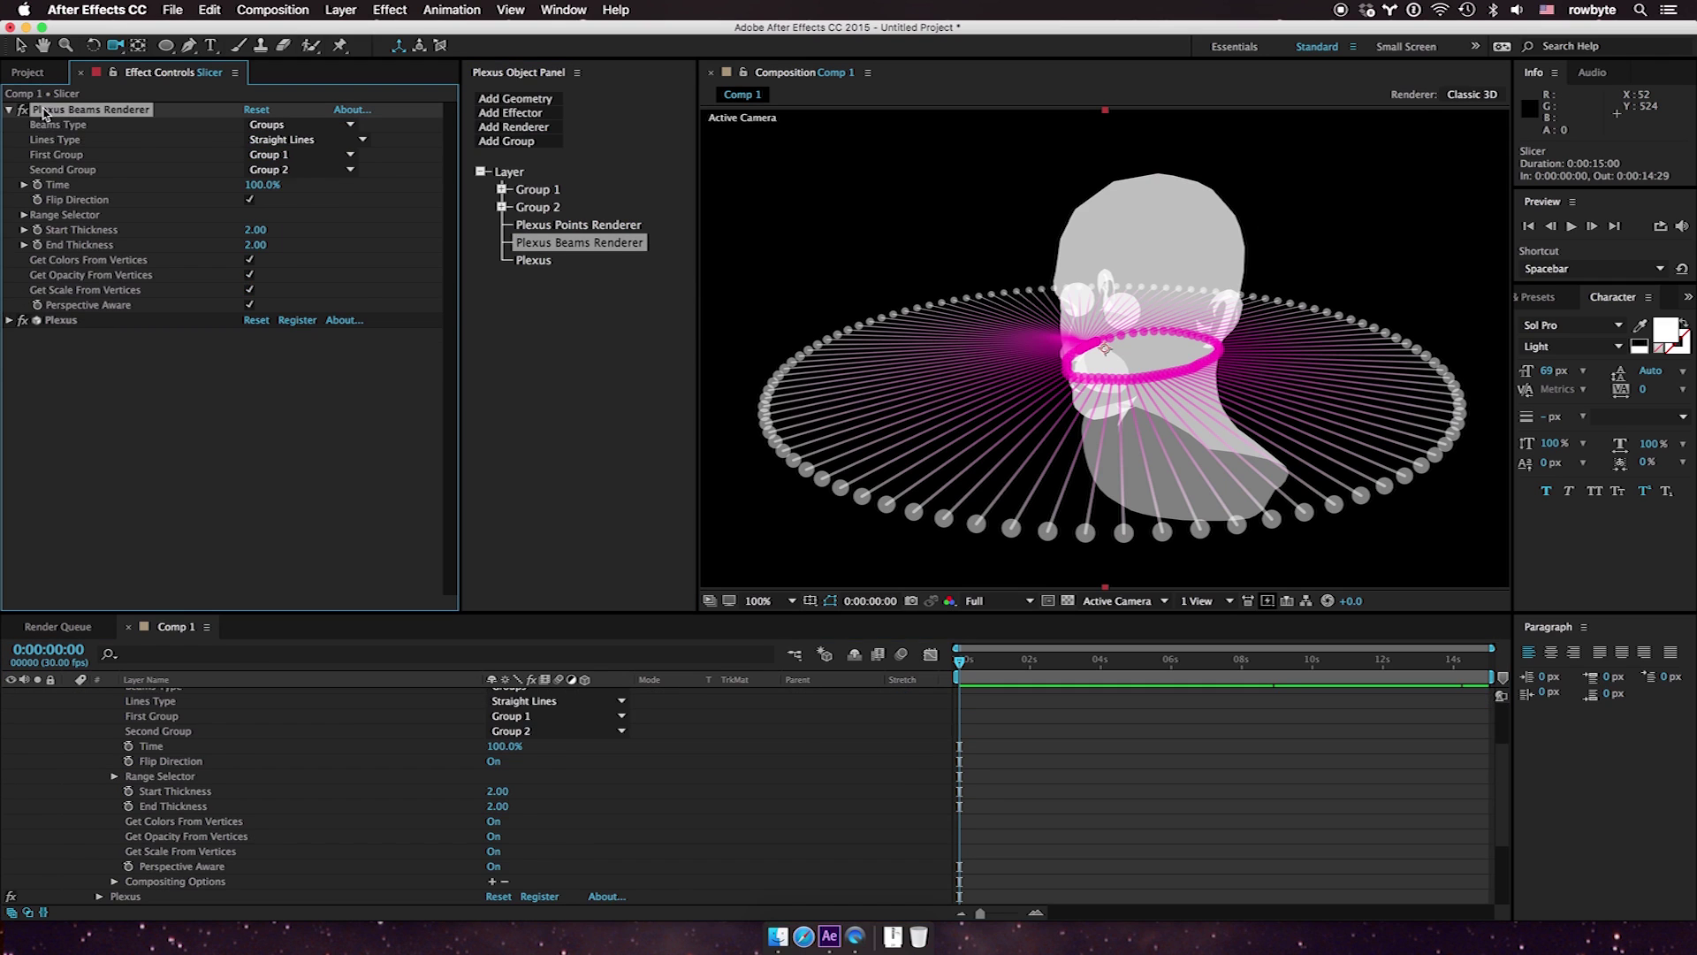
pyautogui.press('Delete')
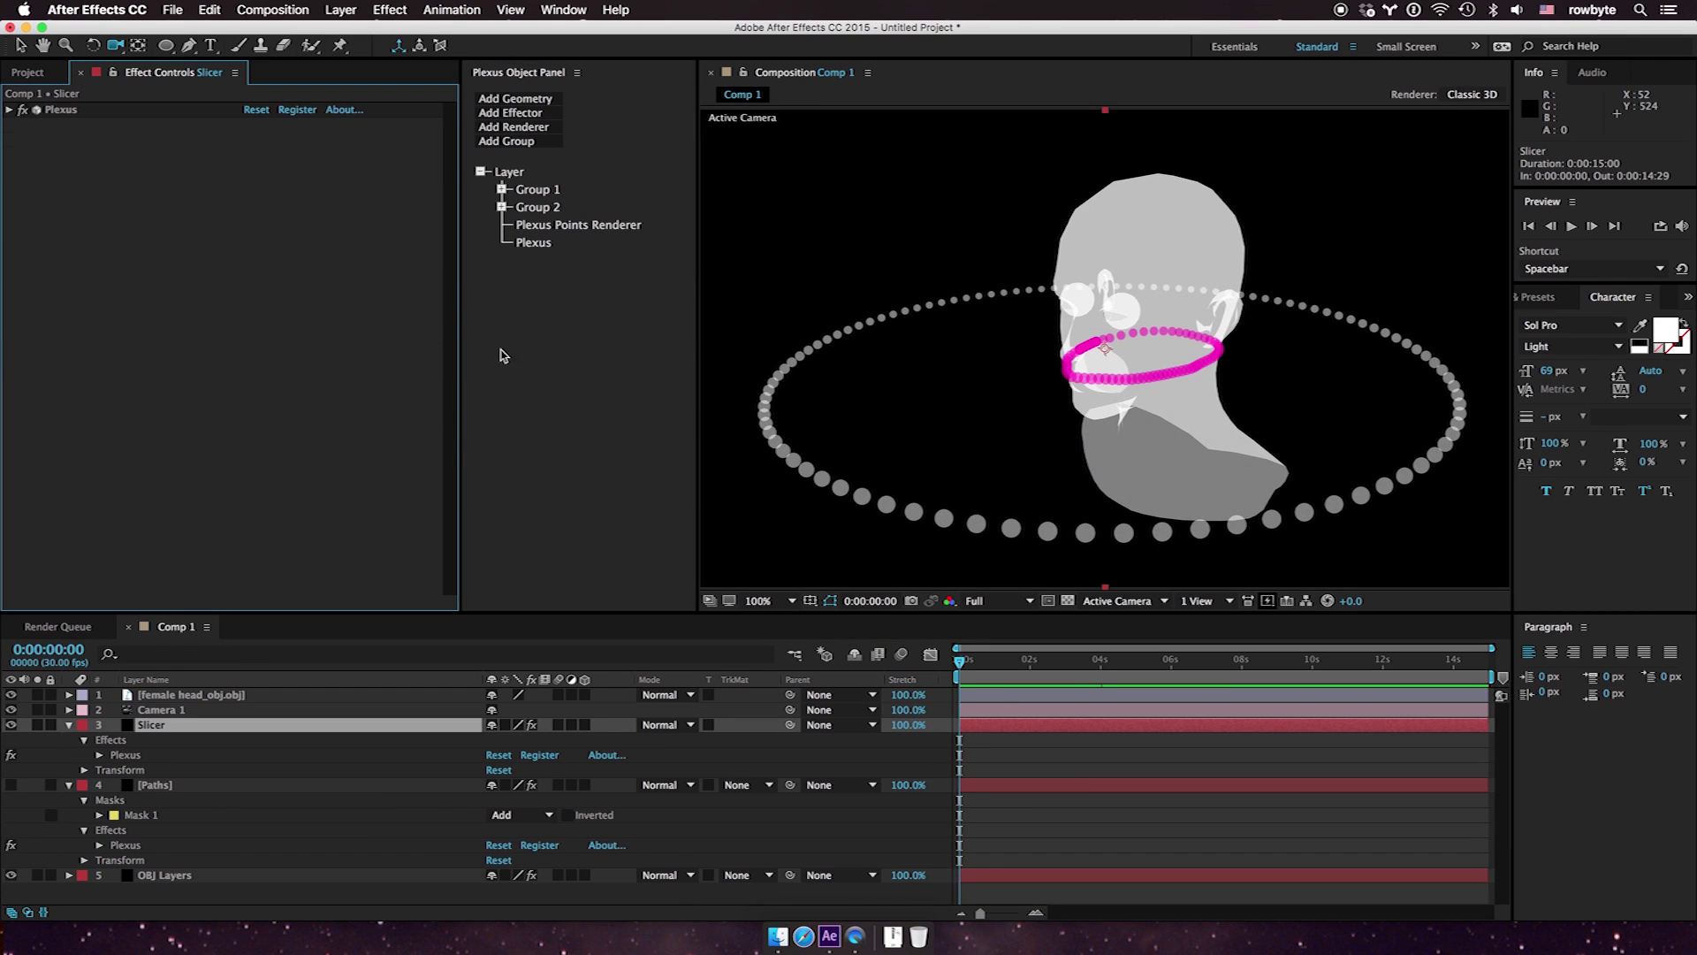
# Replicate the Paths layer's Plexus Path Object into 10 copies with an Extrude Depth of 231
pyautogui.click(150, 785)
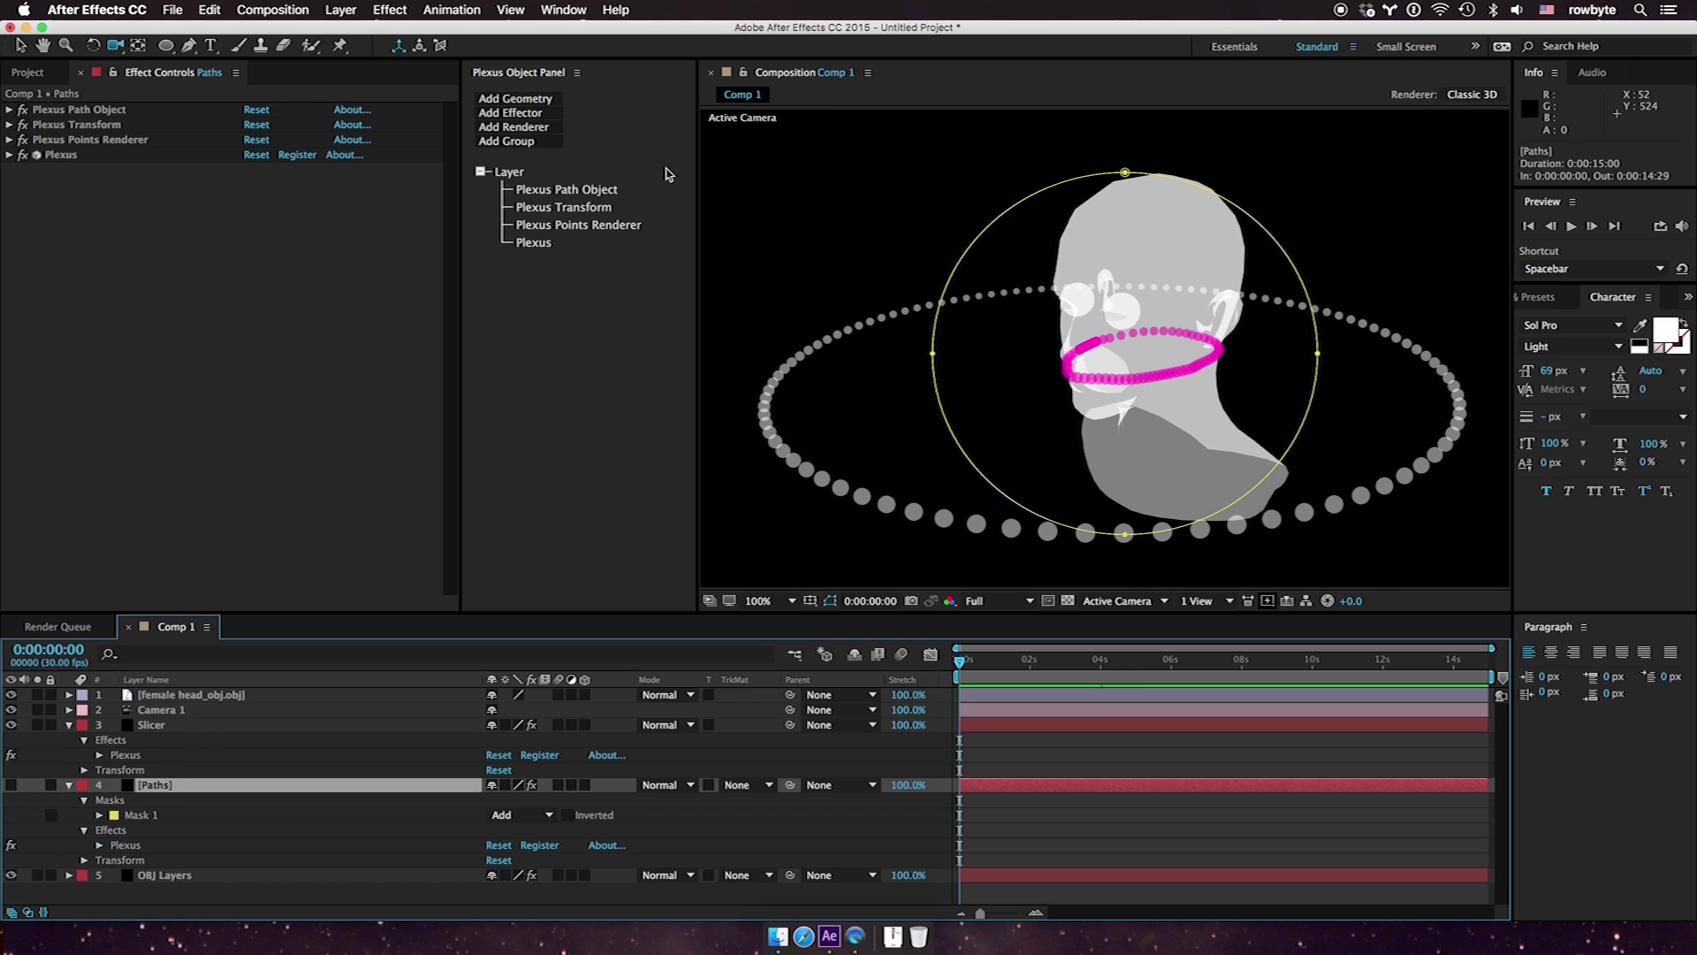
pyautogui.click(566, 189)
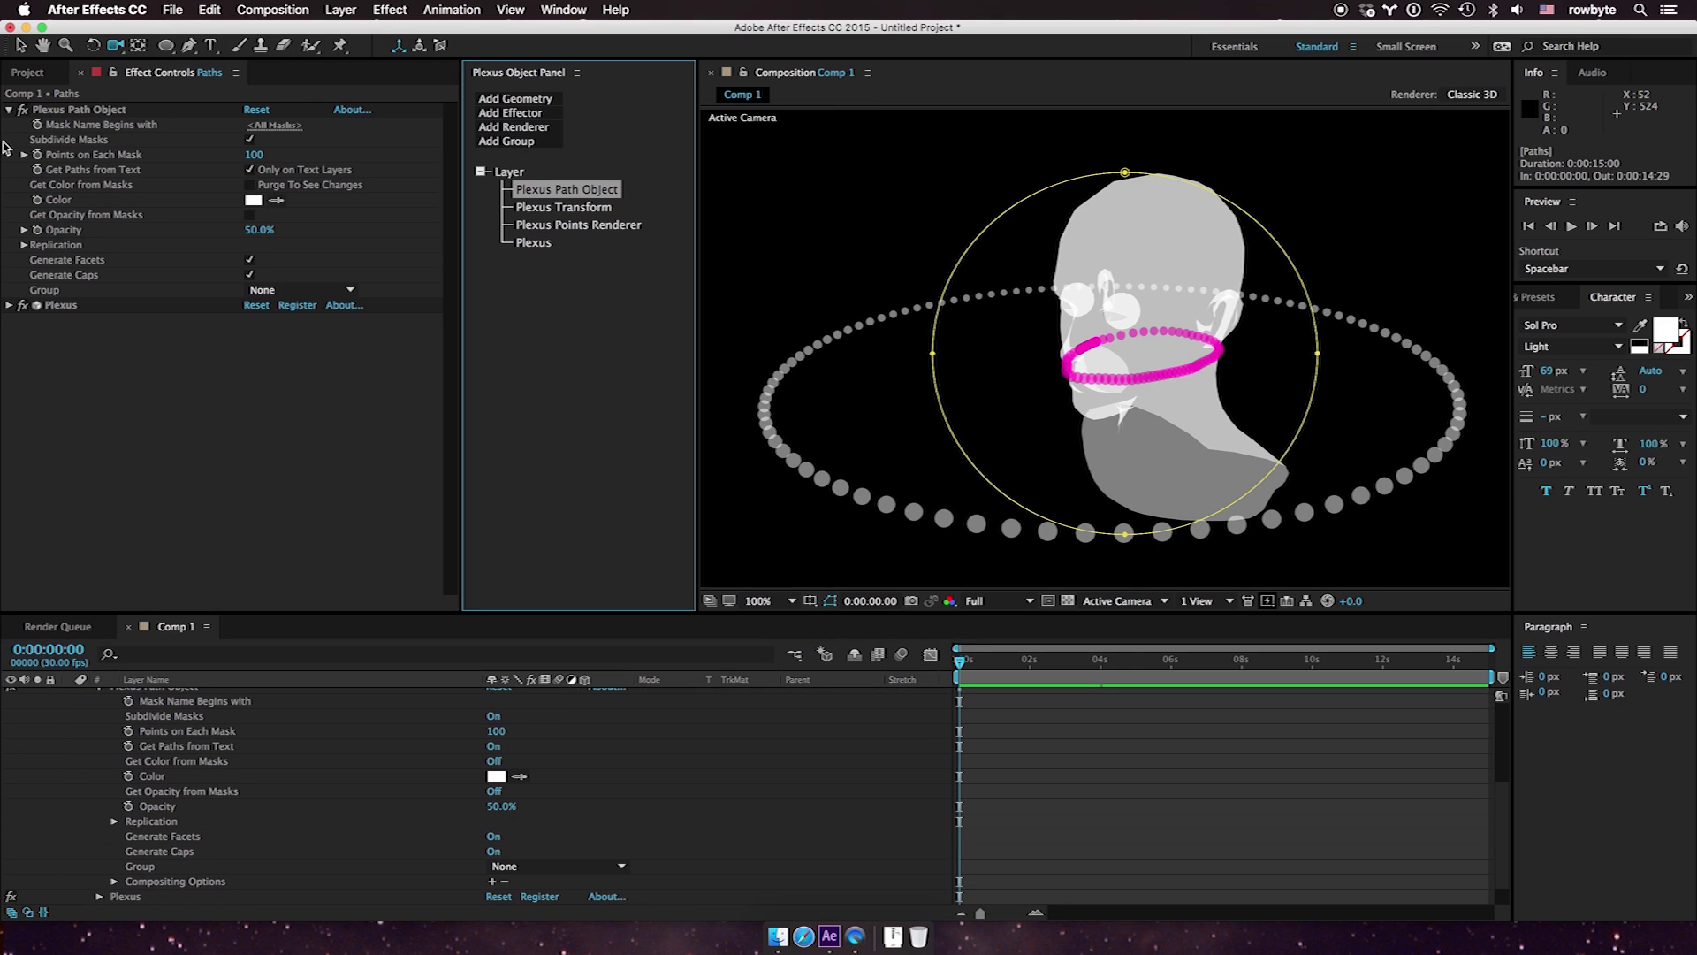
pyautogui.click(24, 245)
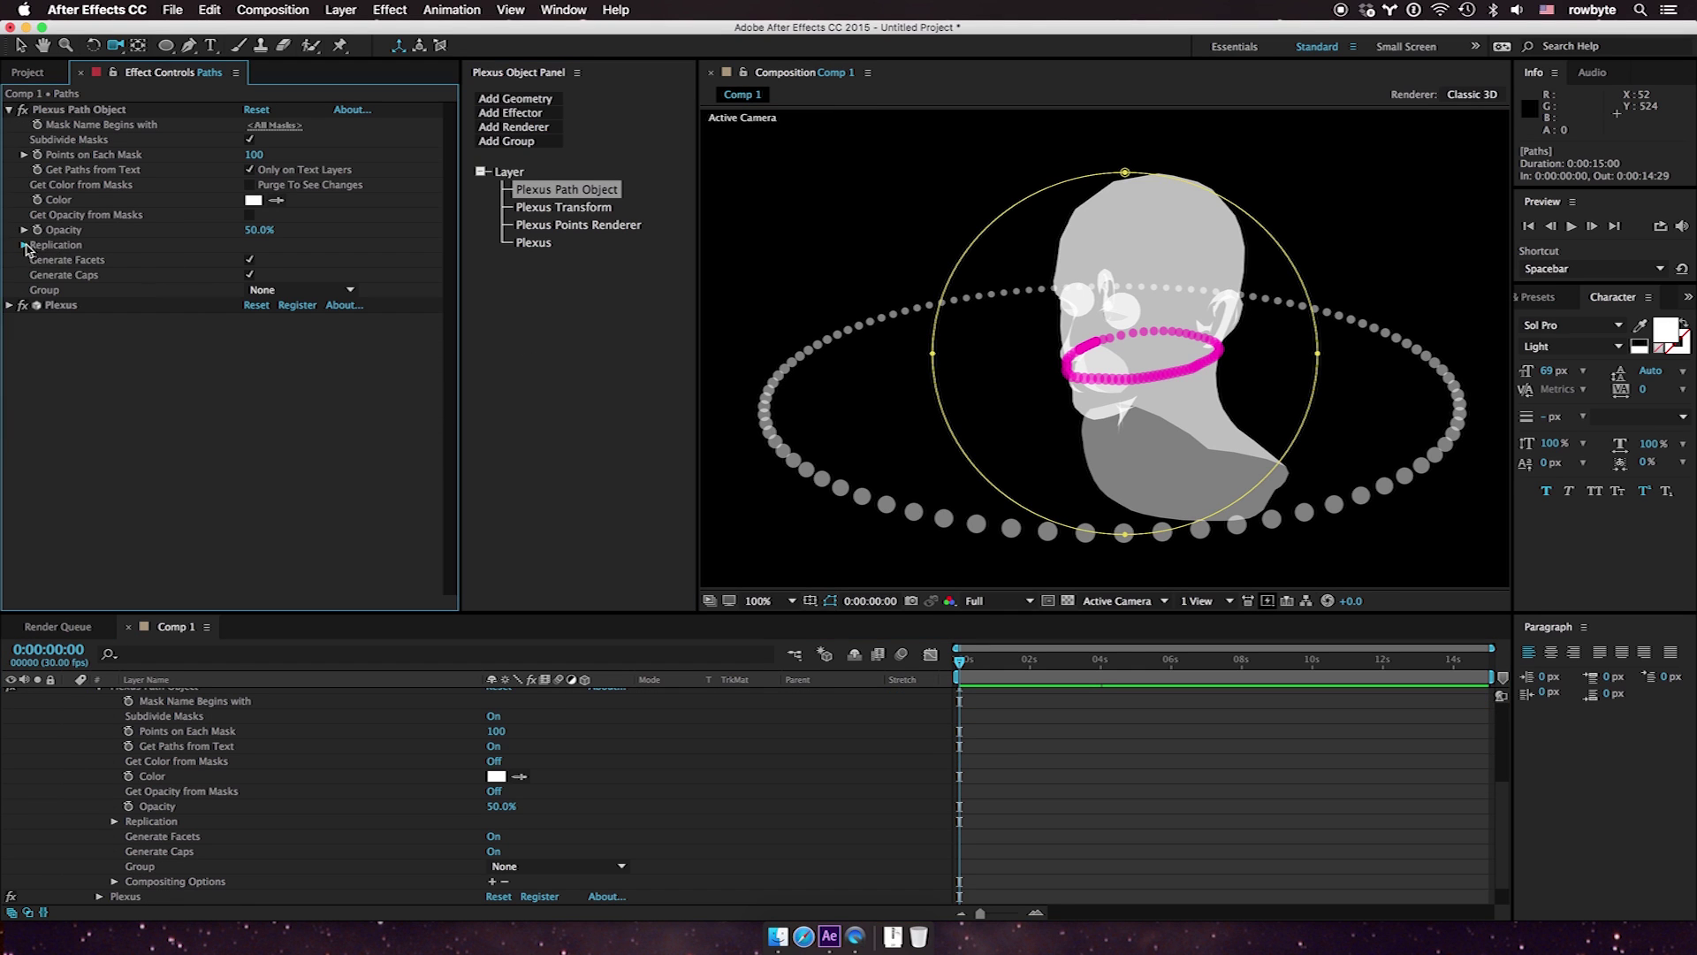
pyautogui.moveTo(248, 265); pyautogui.dragTo(254, 268)
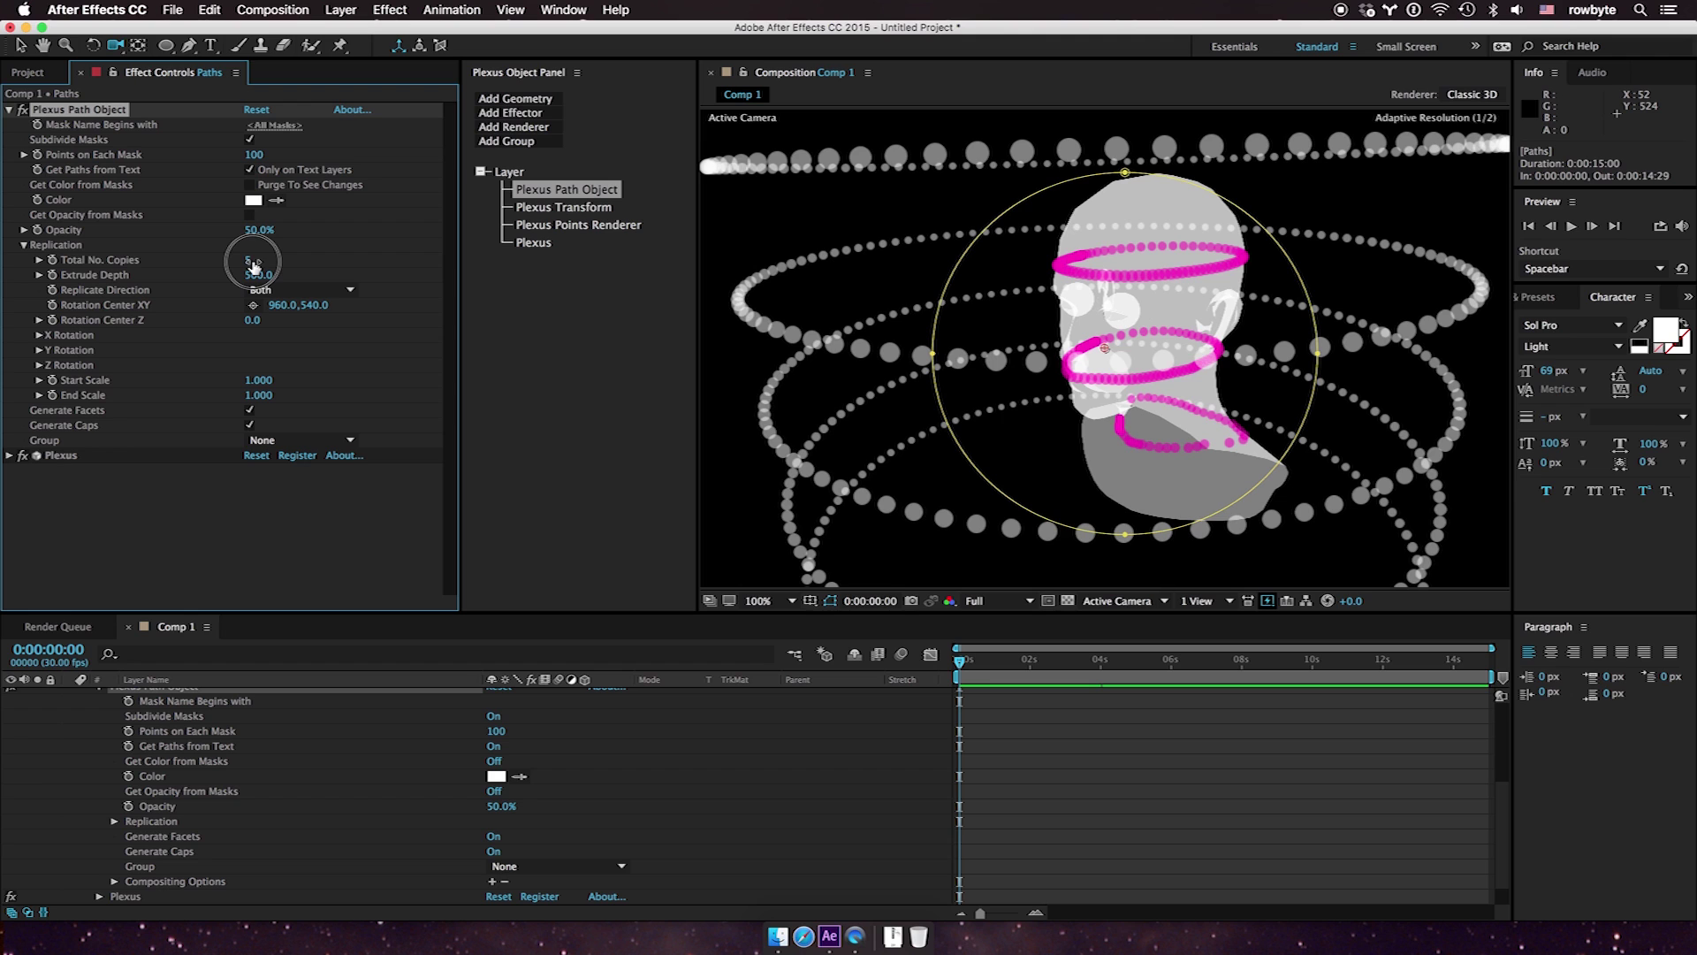
pyautogui.click(254, 265)
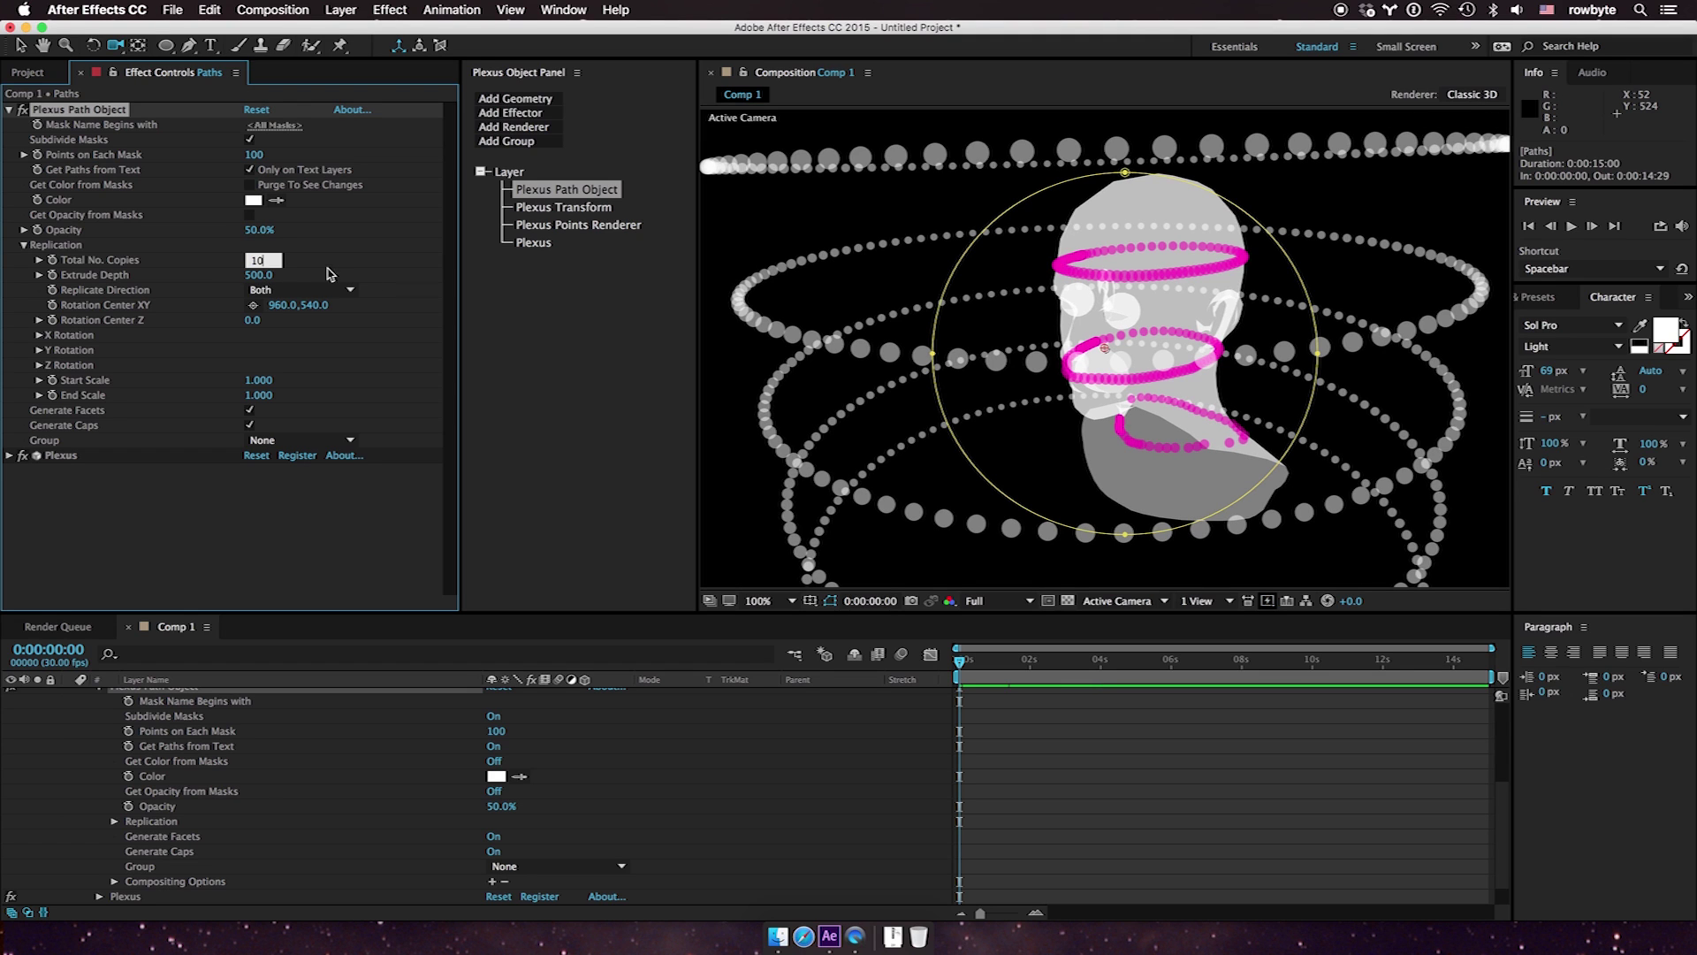
pyautogui.write('10')
pyautogui.press('Return')
pyautogui.moveTo(262, 280); pyautogui.dragTo(75, 335)
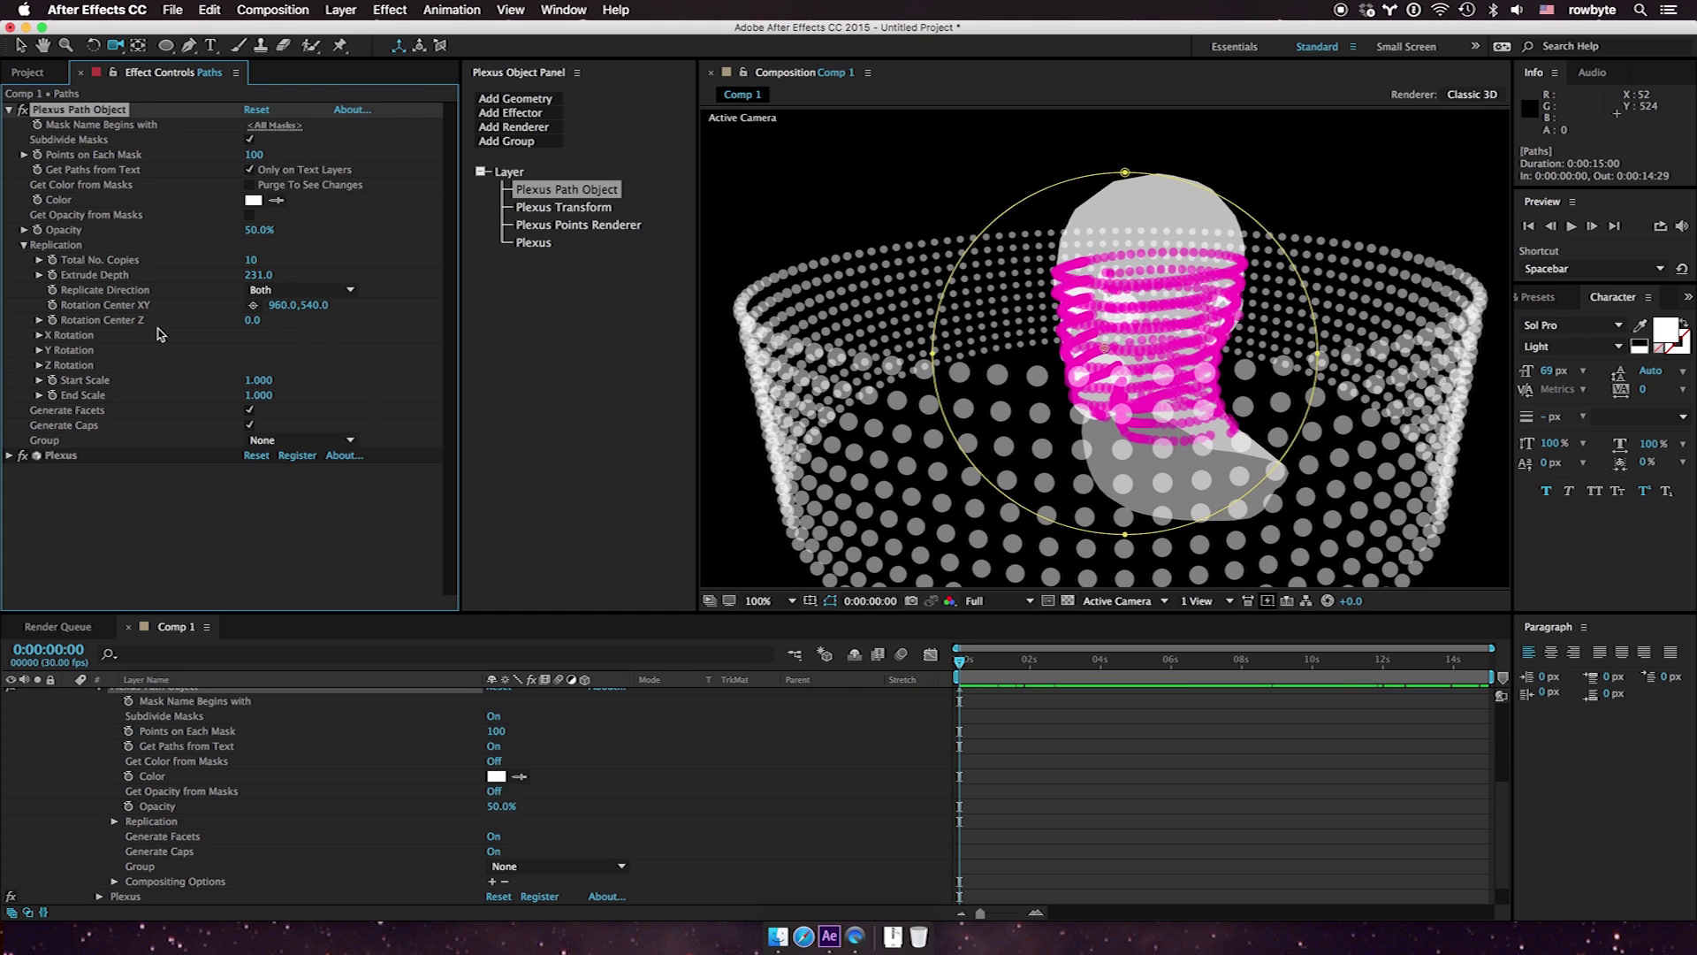
# Keyframe the Paths layer's Plexus Transform Y Translate from 900 at 0 seconds to -591 at 6 seconds, and scrub through the motion
pyautogui.click(545, 205)
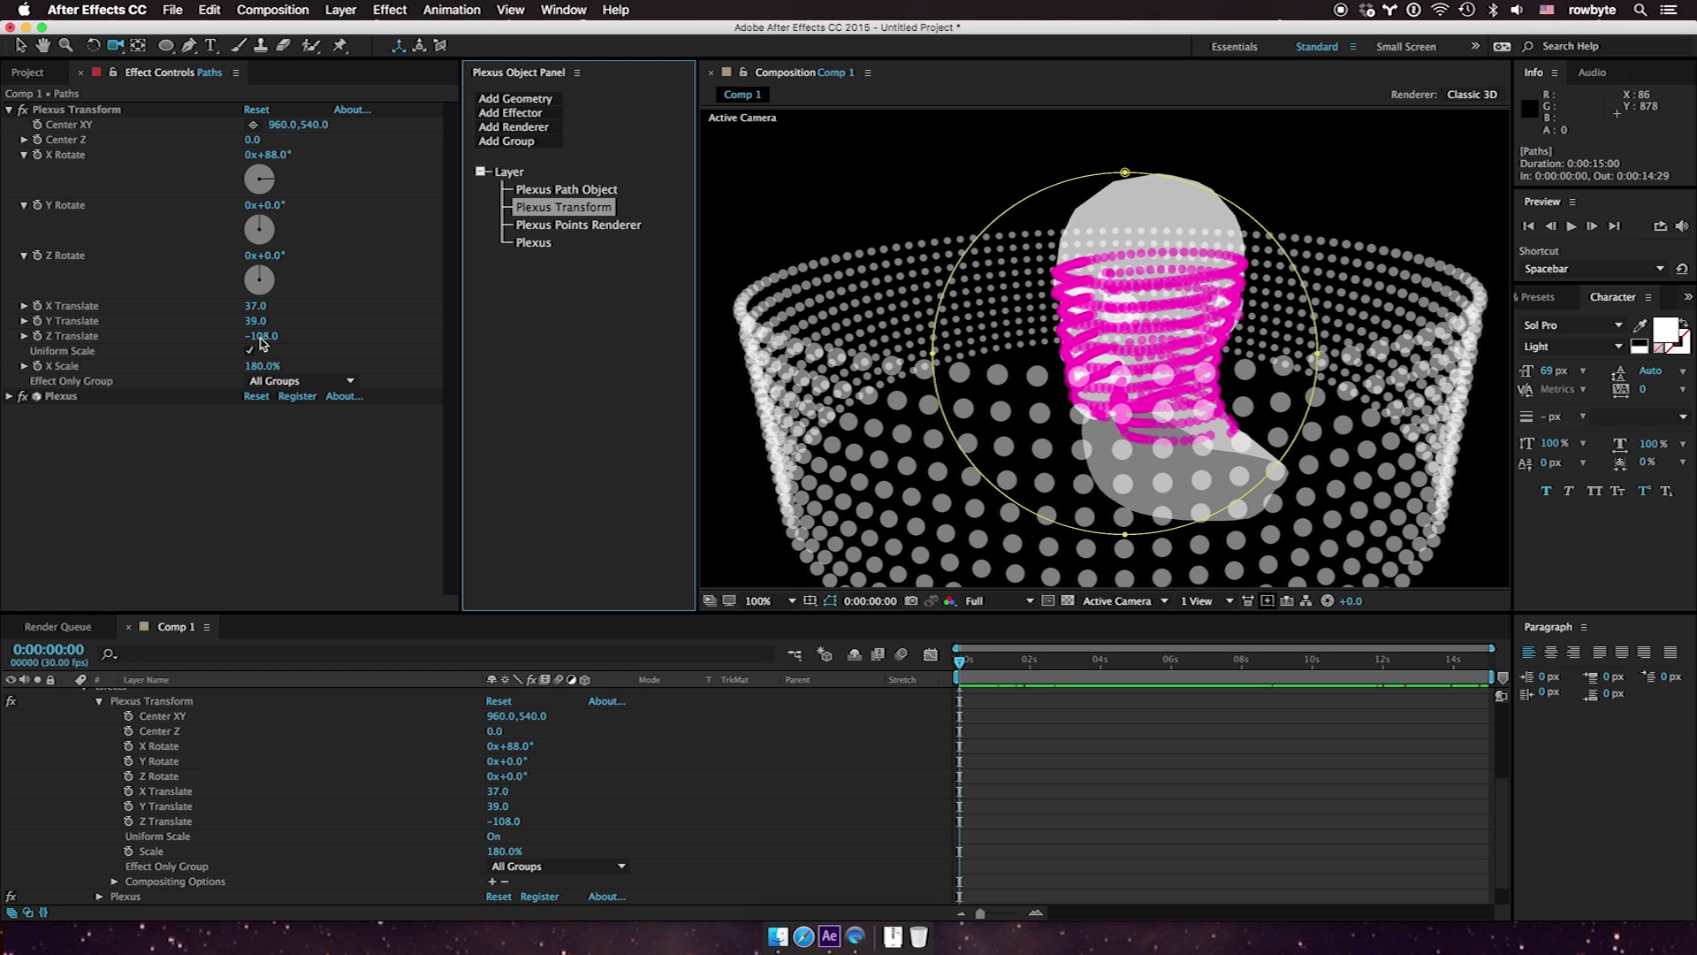
pyautogui.moveTo(255, 327); pyautogui.dragTo(955, 262)
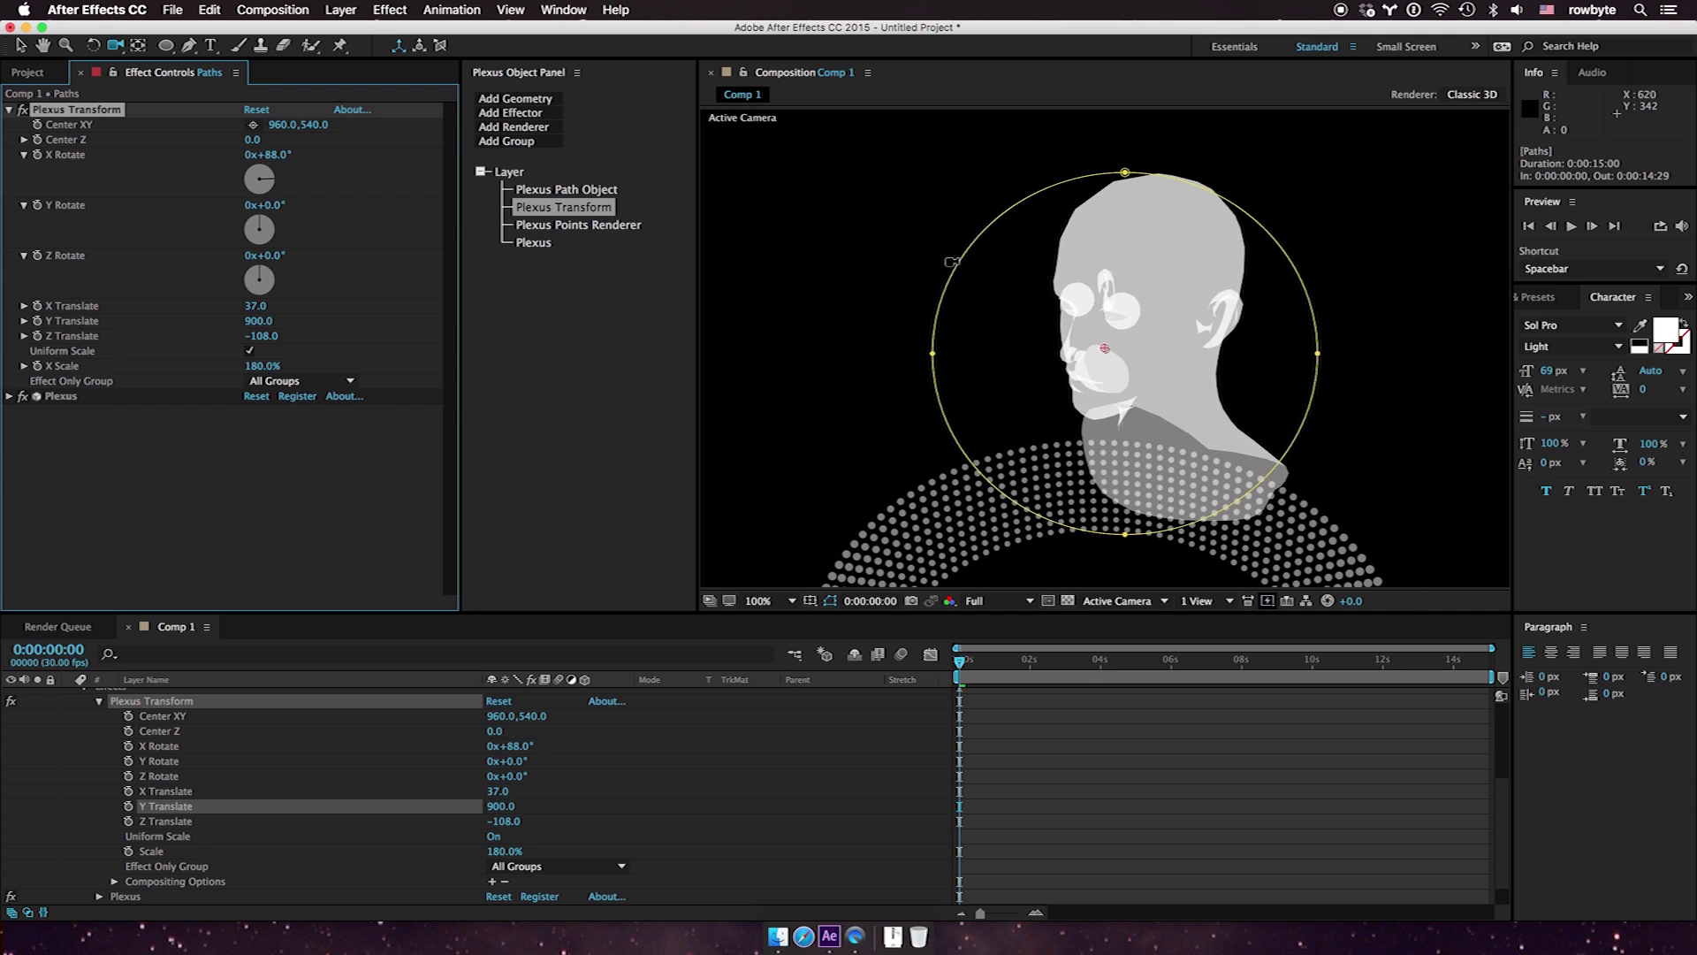
pyautogui.click(36, 322)
pyautogui.moveTo(990, 665); pyautogui.dragTo(1171, 663)
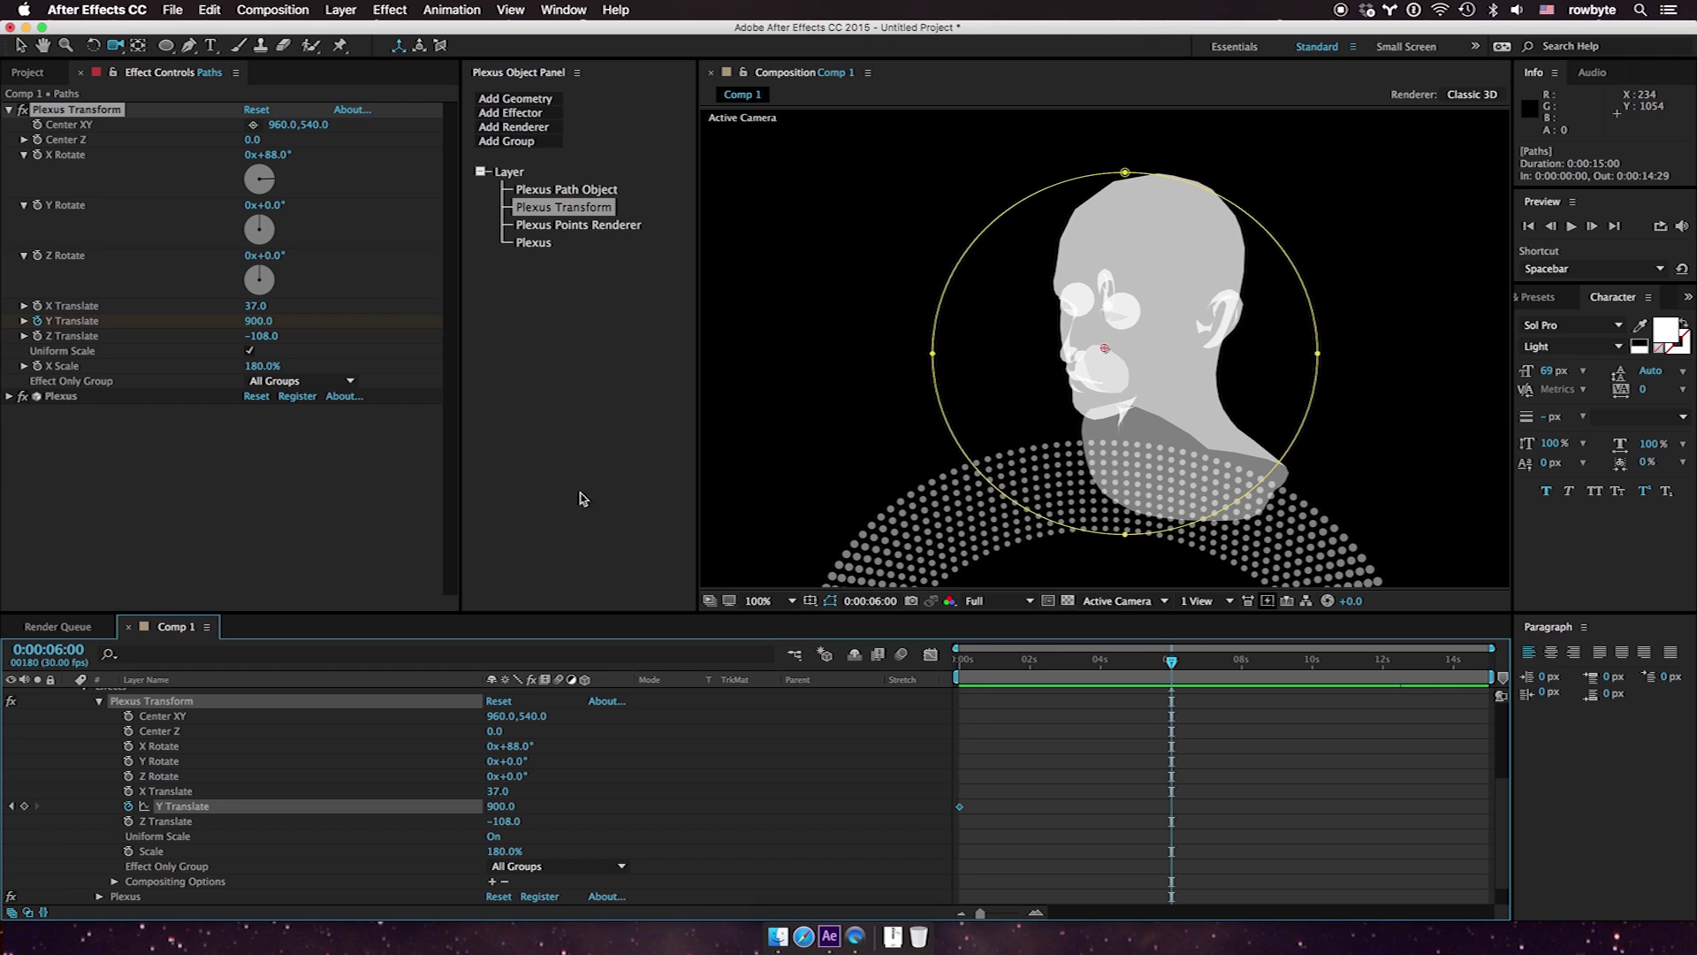
pyautogui.moveTo(253, 327); pyautogui.dragTo(16, 347)
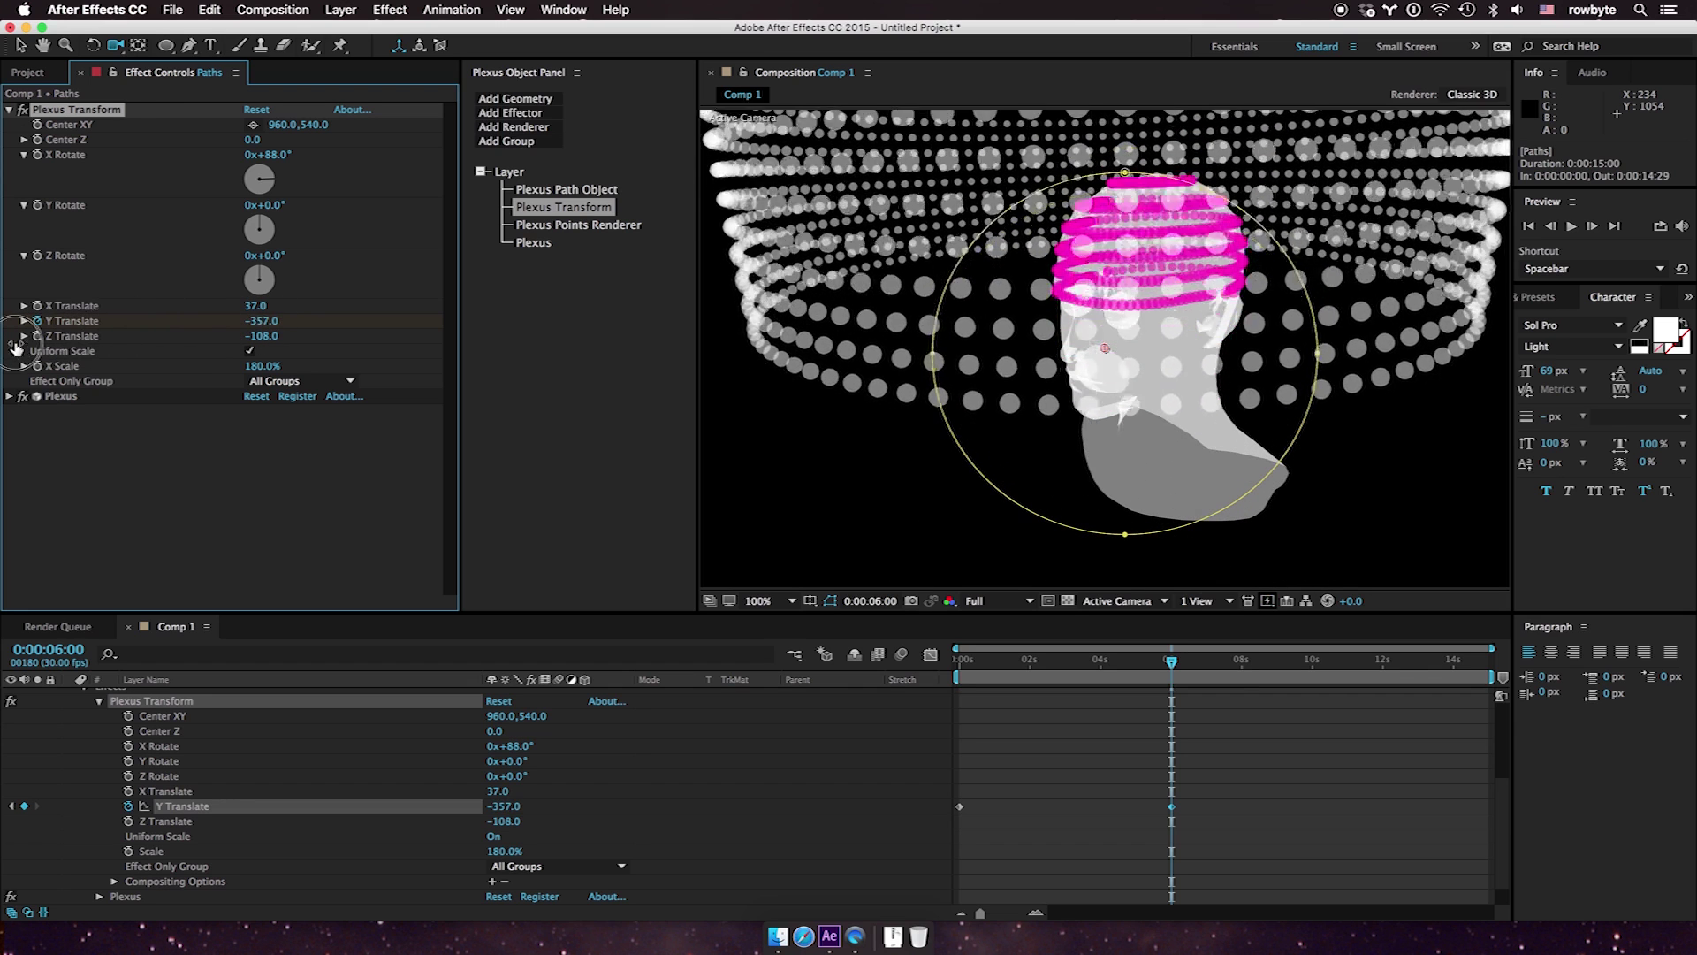
pyautogui.moveTo(256, 329); pyautogui.dragTo(74, 347)
pyautogui.moveTo(1142, 684); pyautogui.dragTo(1090, 664)
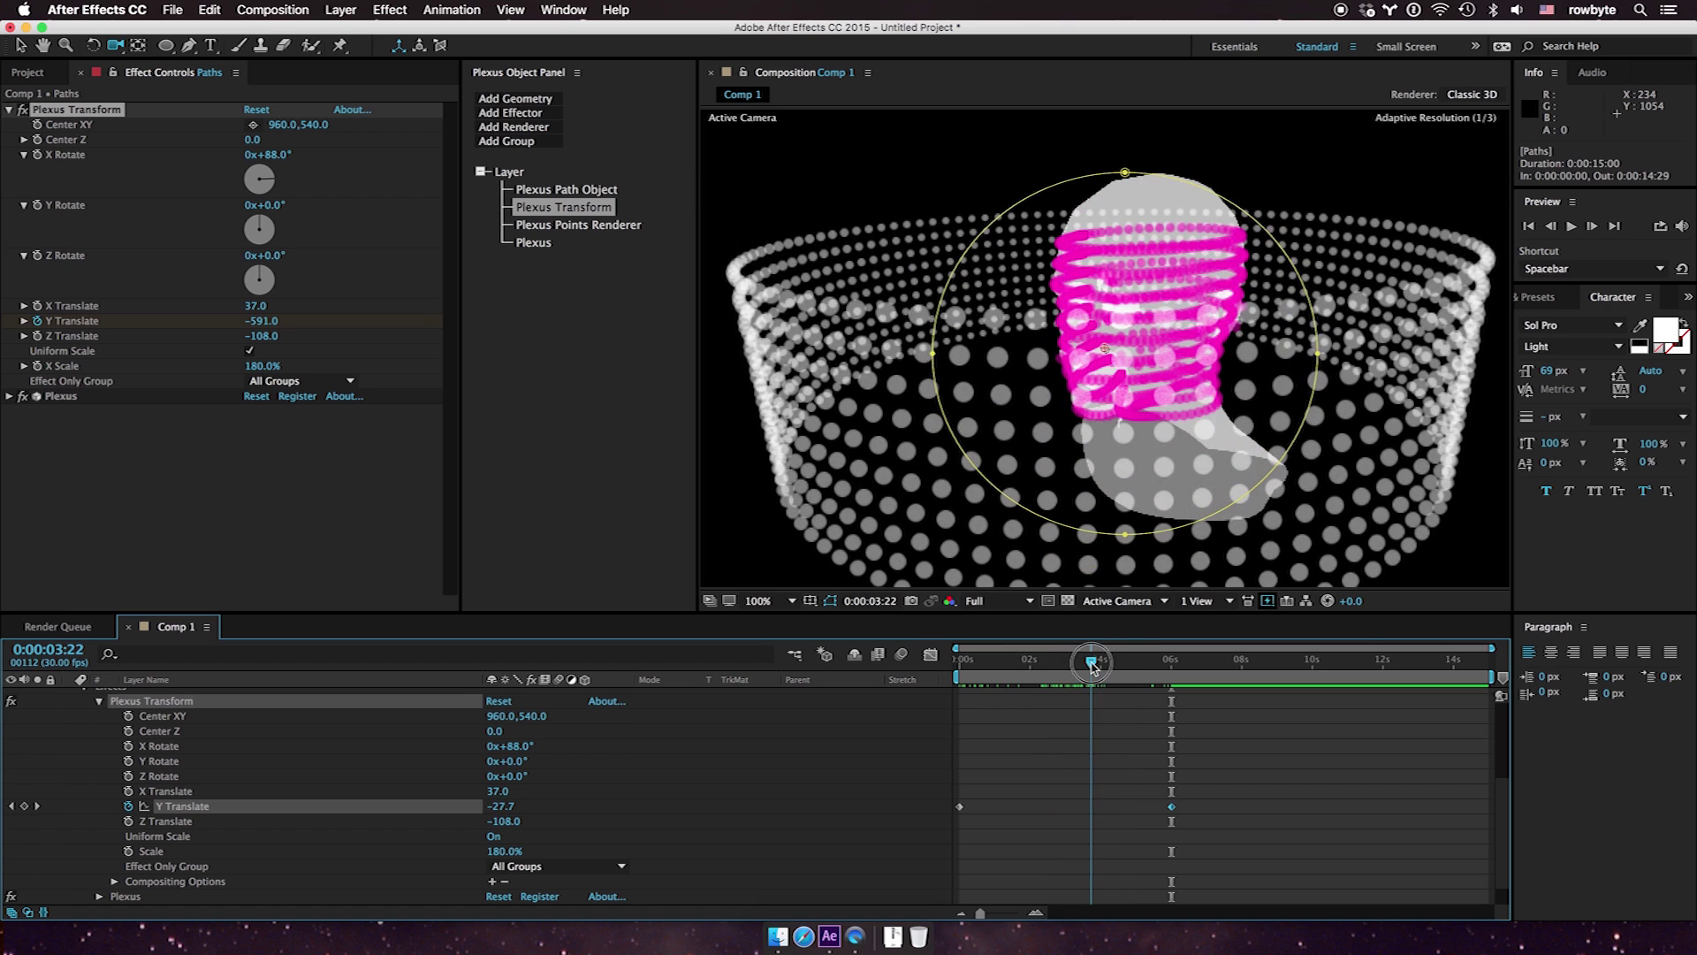
# Disable the Plexus Instances Object on the Slicer layer and scrub the timeline to check the slices moving over the head
pyautogui.scroll(3, 208, 789)
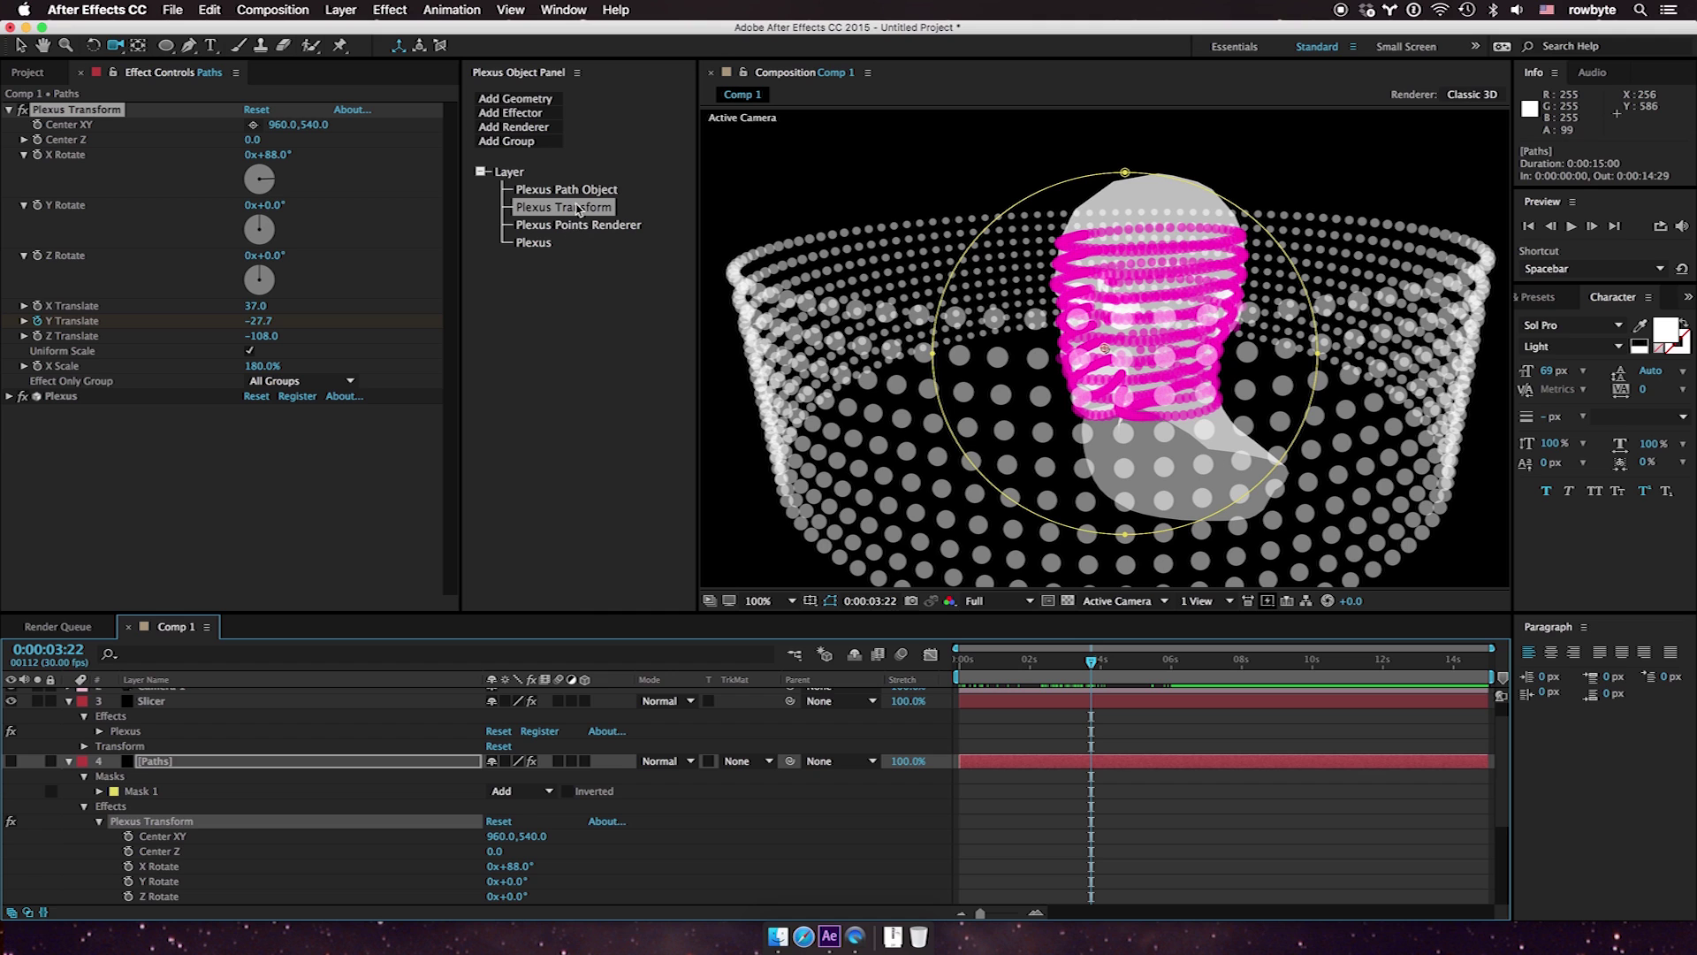
pyautogui.scroll(1, 218, 685)
pyautogui.click(168, 724)
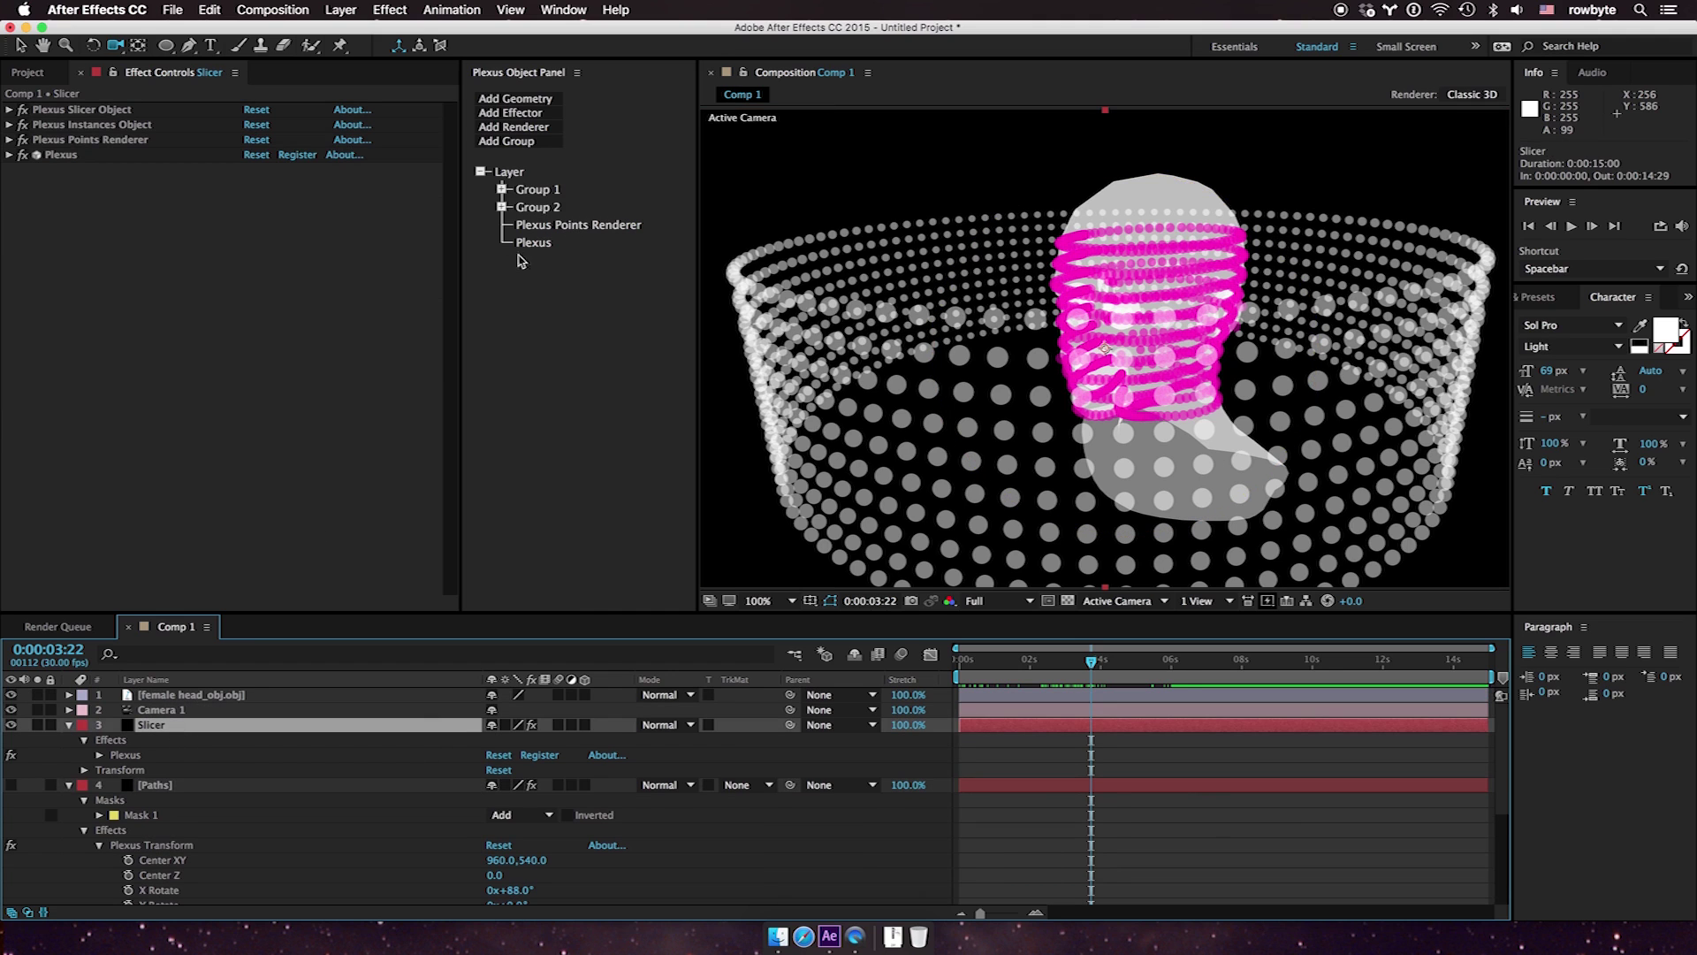
pyautogui.click(501, 209)
pyautogui.click(575, 225)
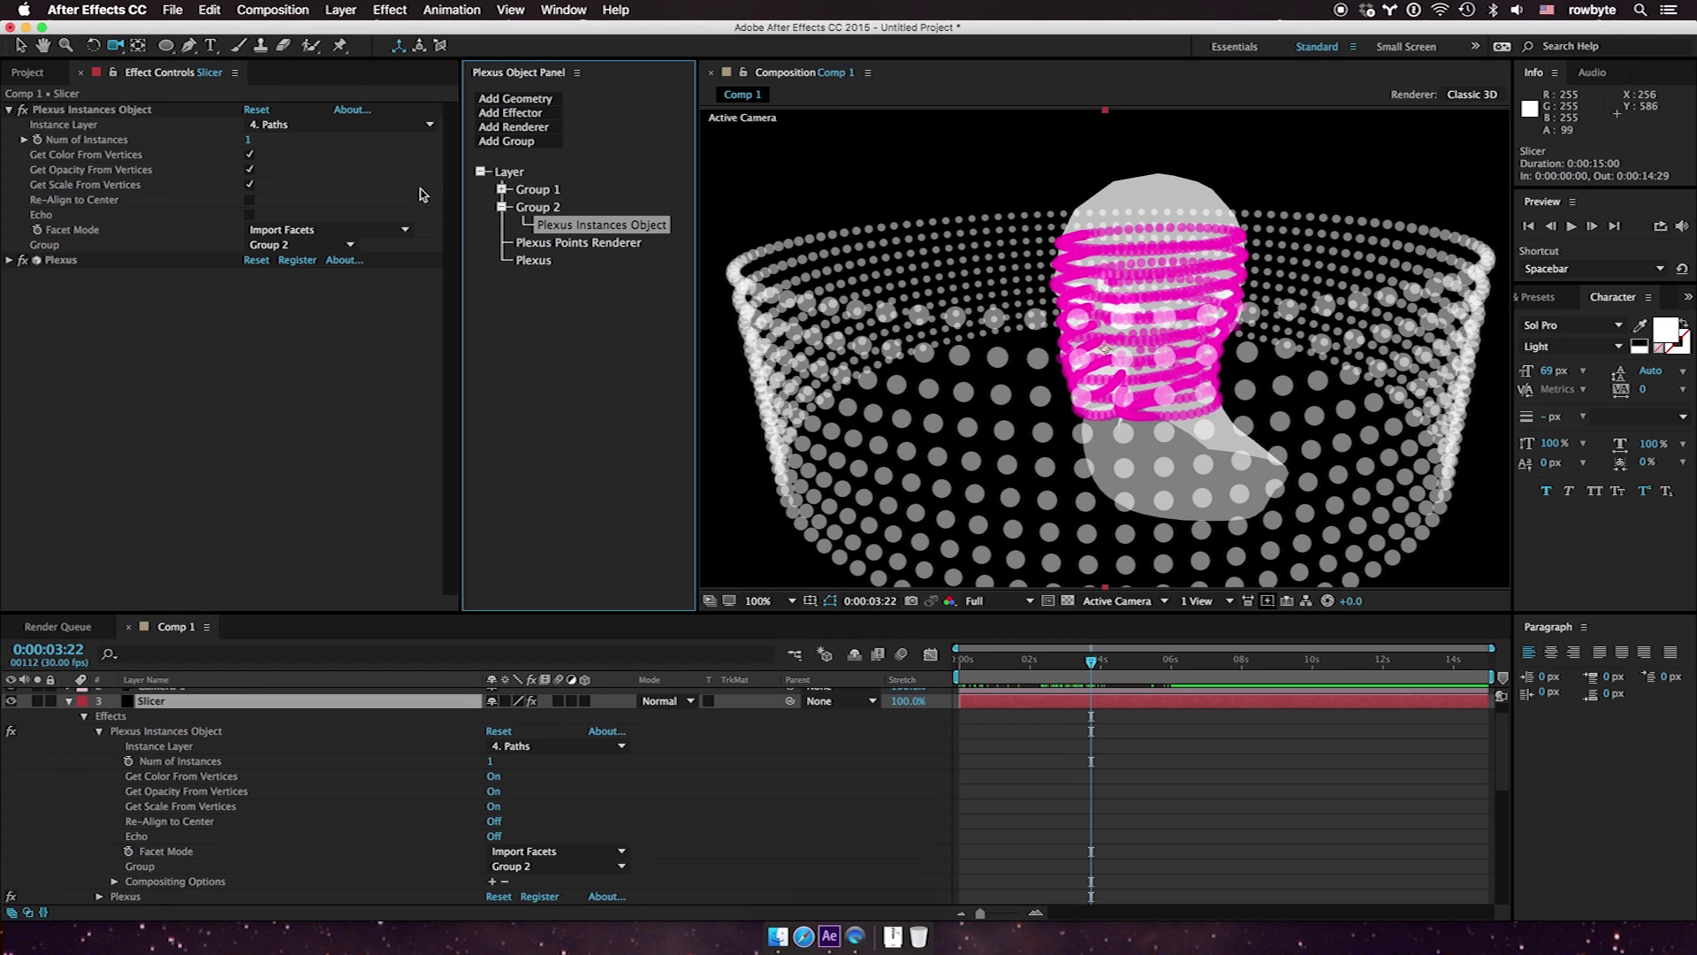
pyautogui.click(26, 109)
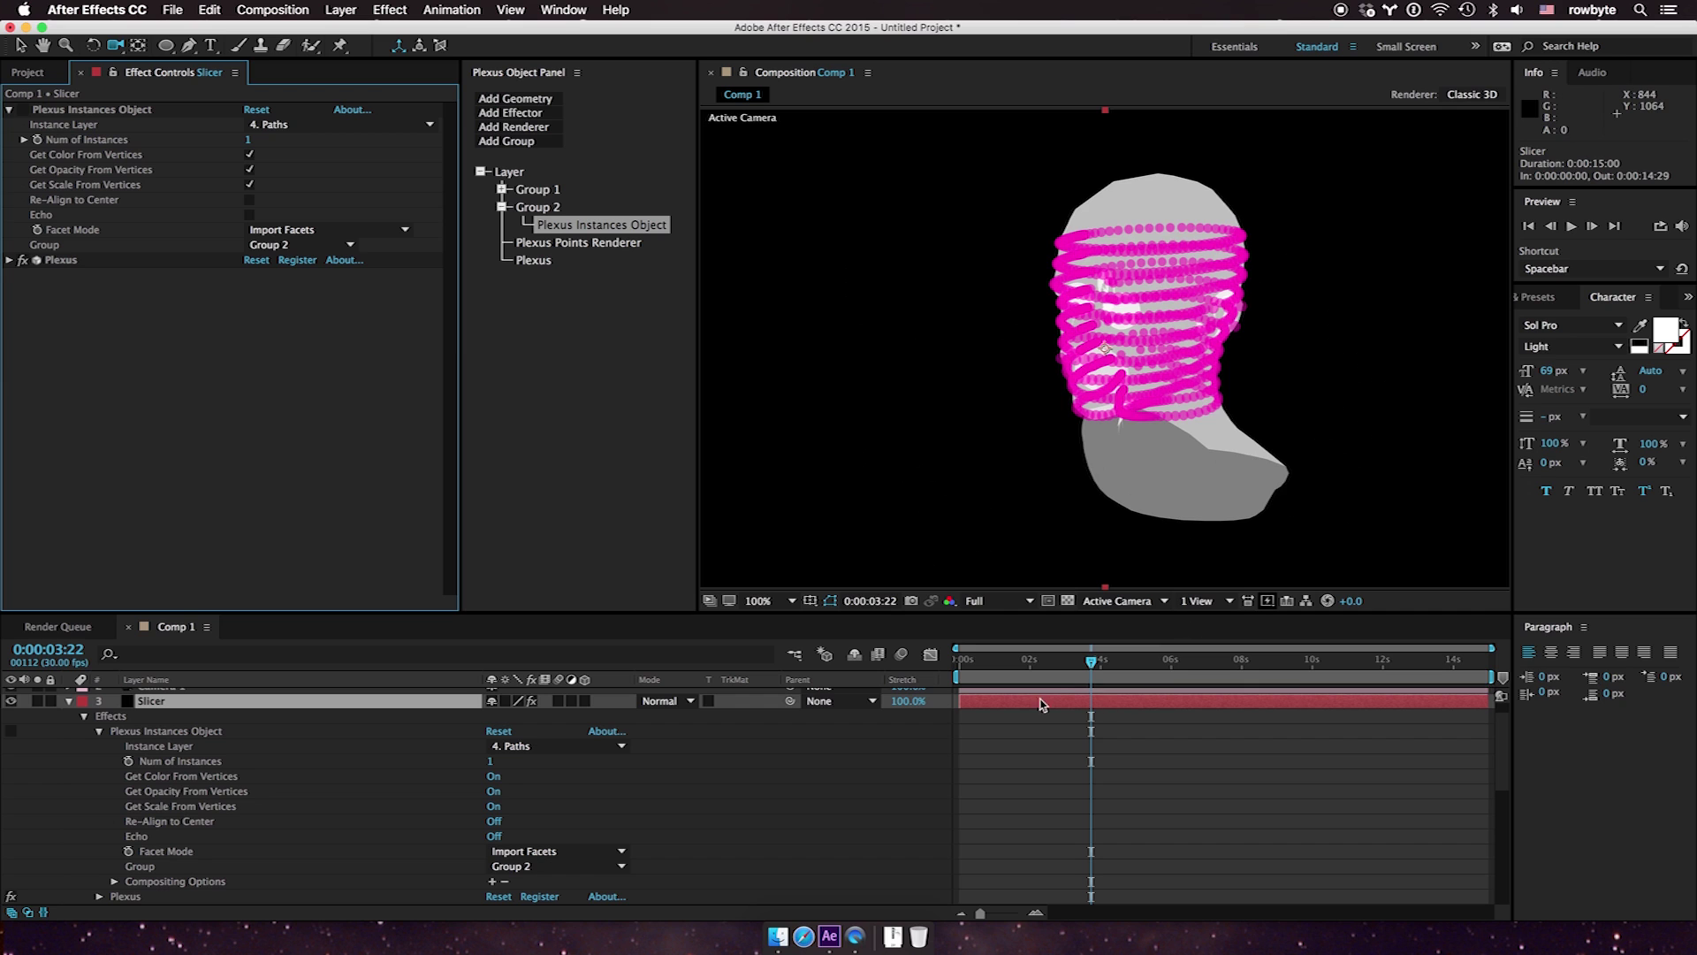
pyautogui.moveTo(1080, 669); pyautogui.dragTo(1037, 671)
pyautogui.moveTo(970, 669); pyautogui.dragTo(1116, 630)
# Change the Plexus Slicer Object's color to cyan and set the Slicer layer's Points Size to 4
pyautogui.click(598, 243)
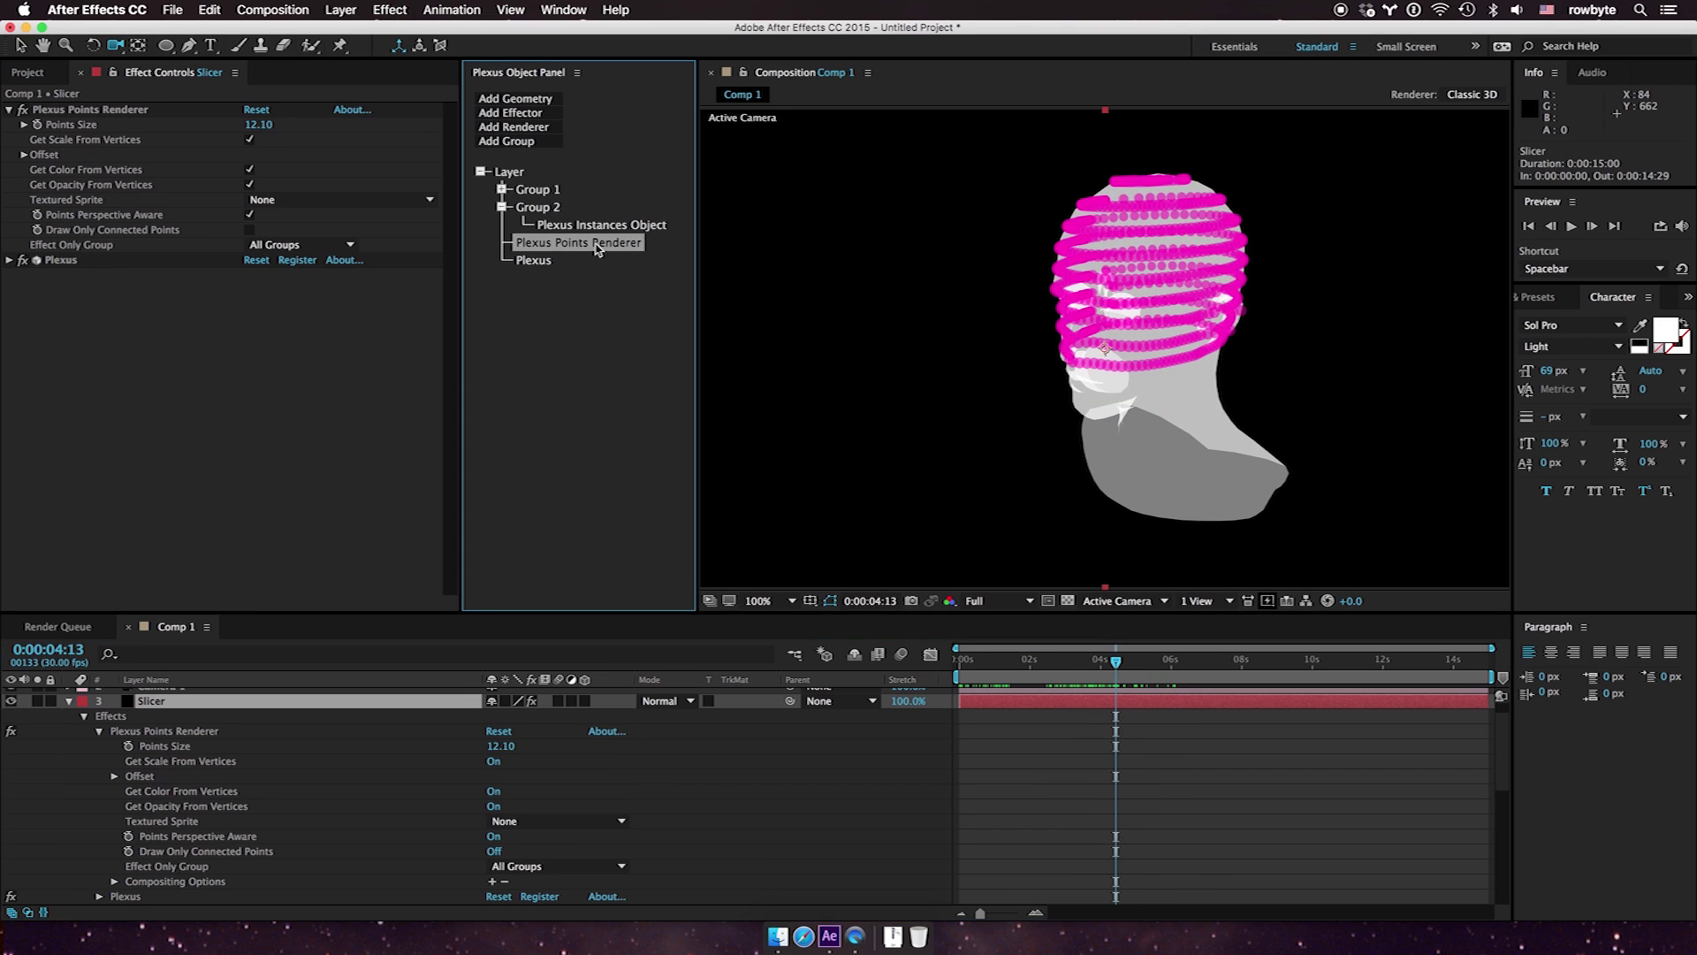
pyautogui.click(502, 189)
pyautogui.click(590, 207)
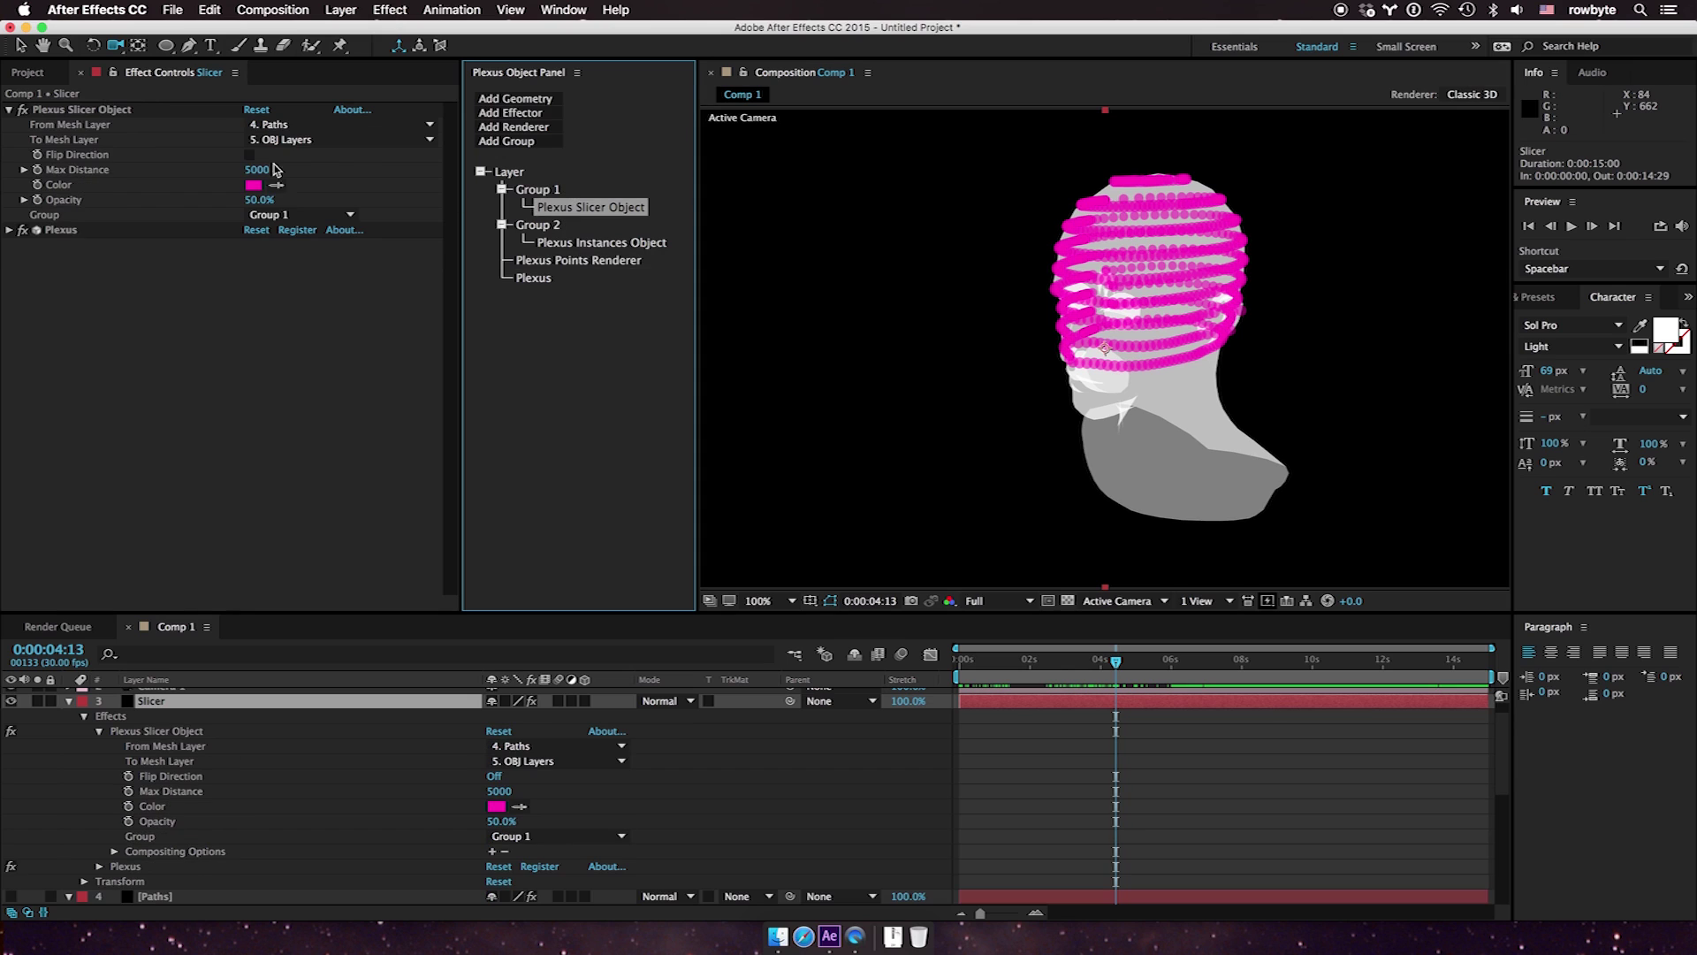
pyautogui.click(254, 186)
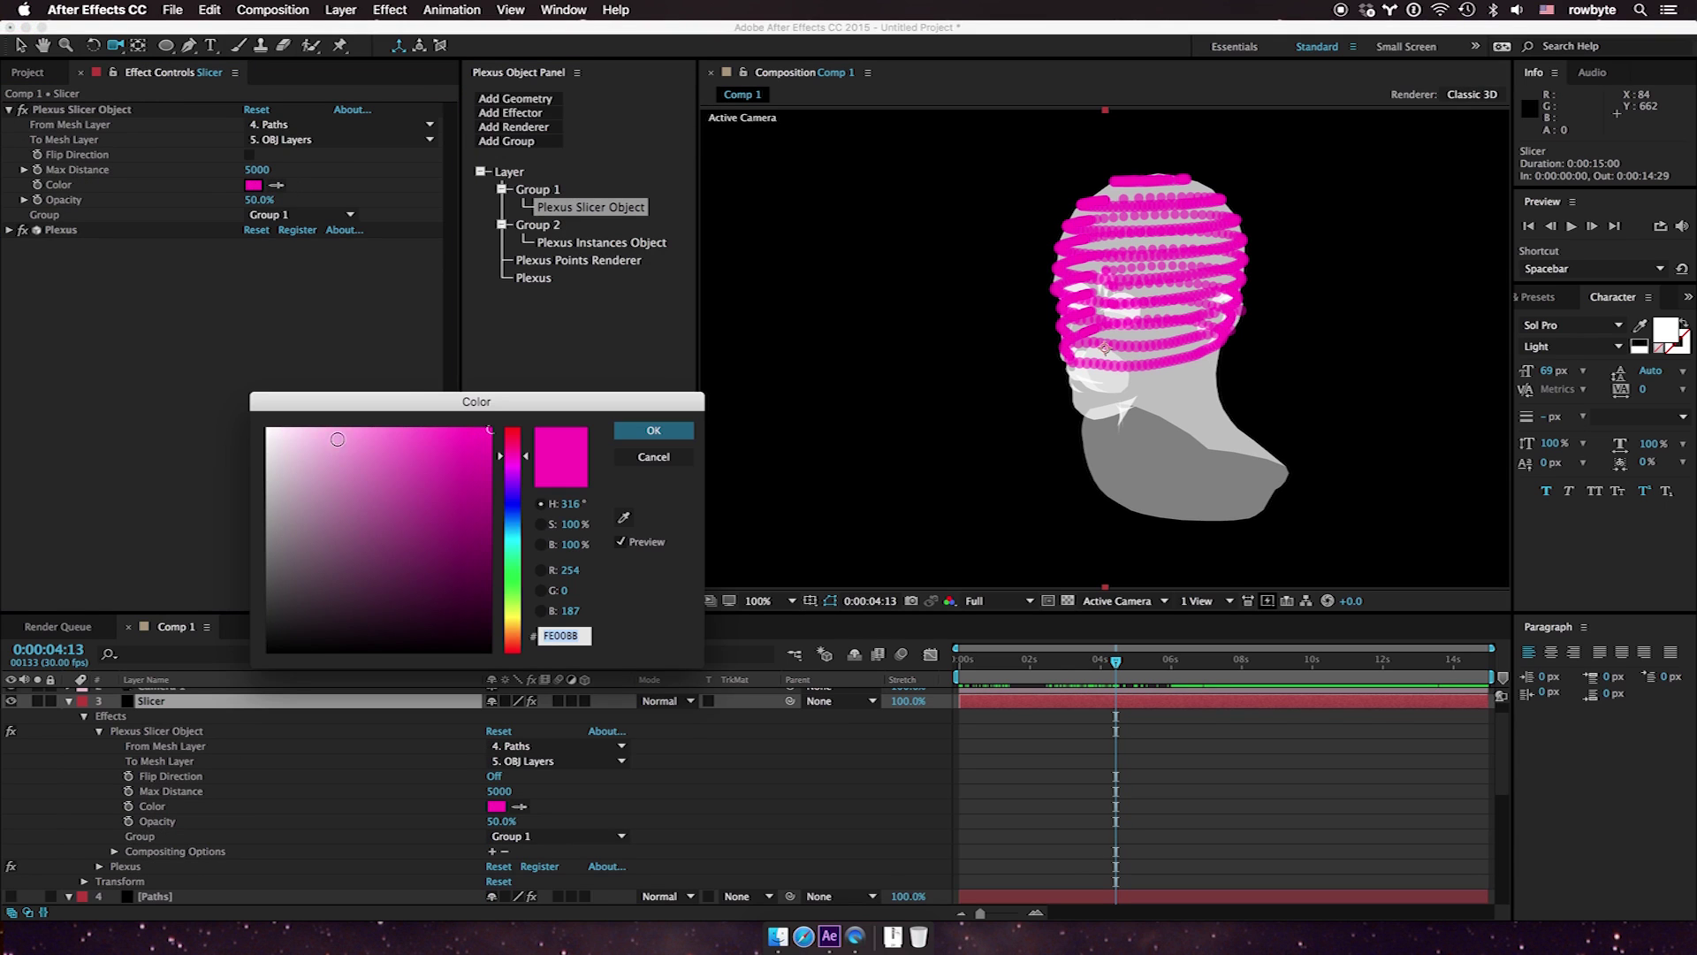
pyautogui.click(513, 536)
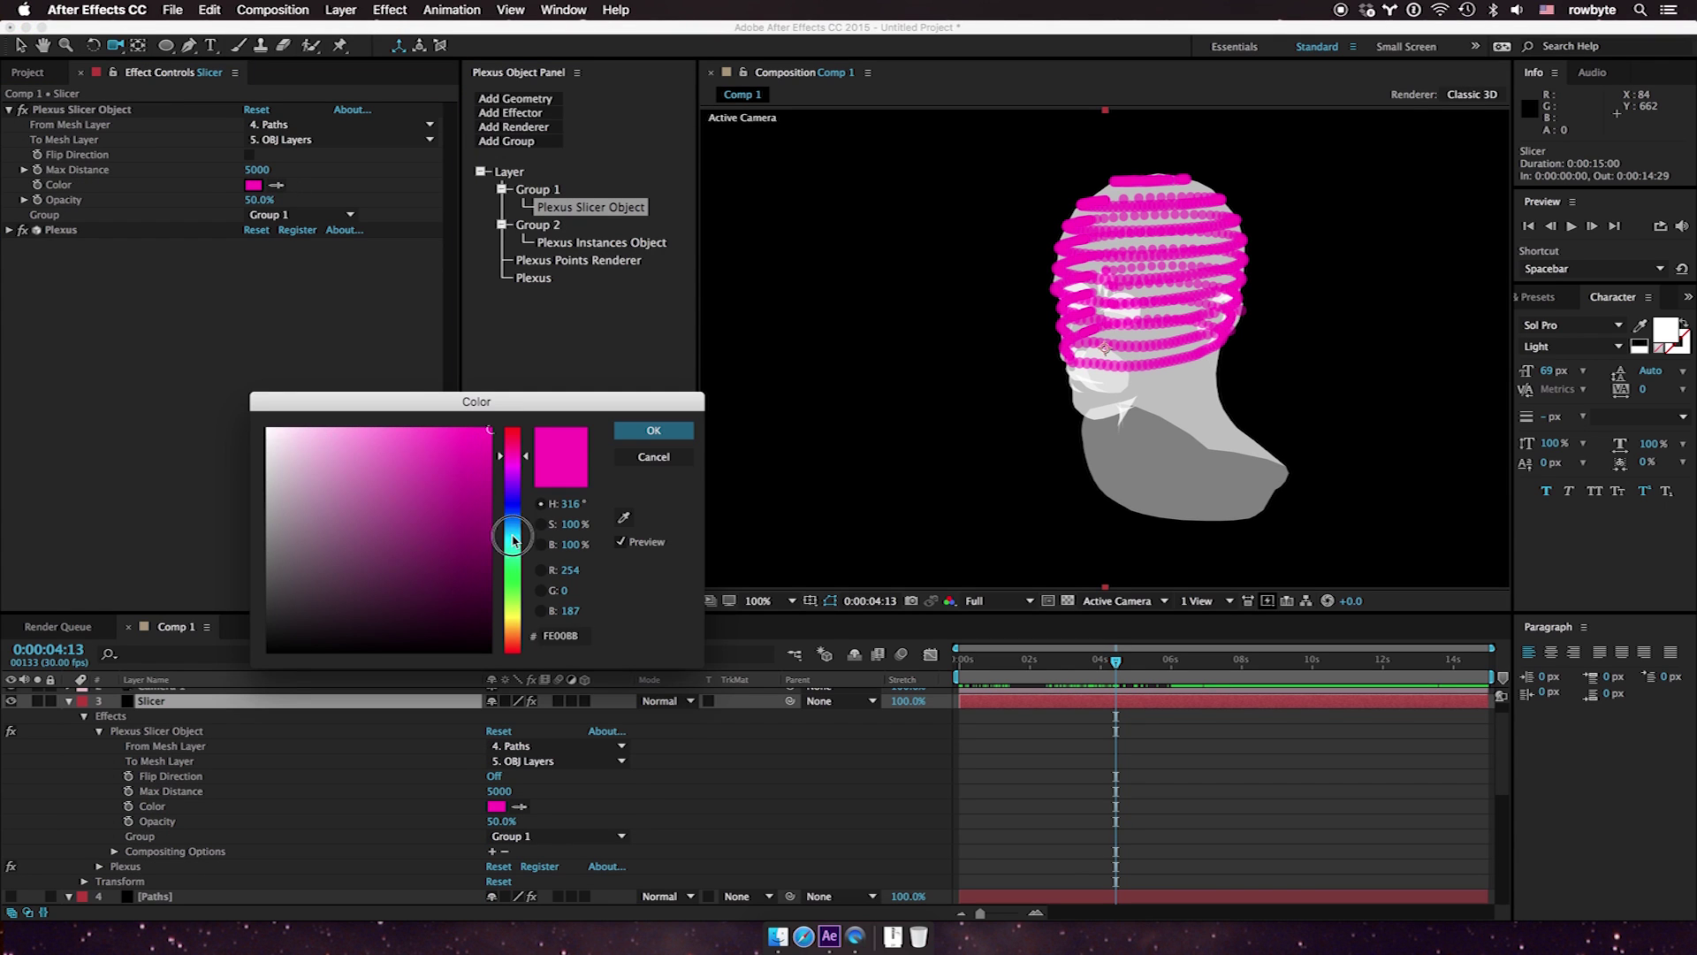
pyautogui.click(654, 430)
pyautogui.click(535, 261)
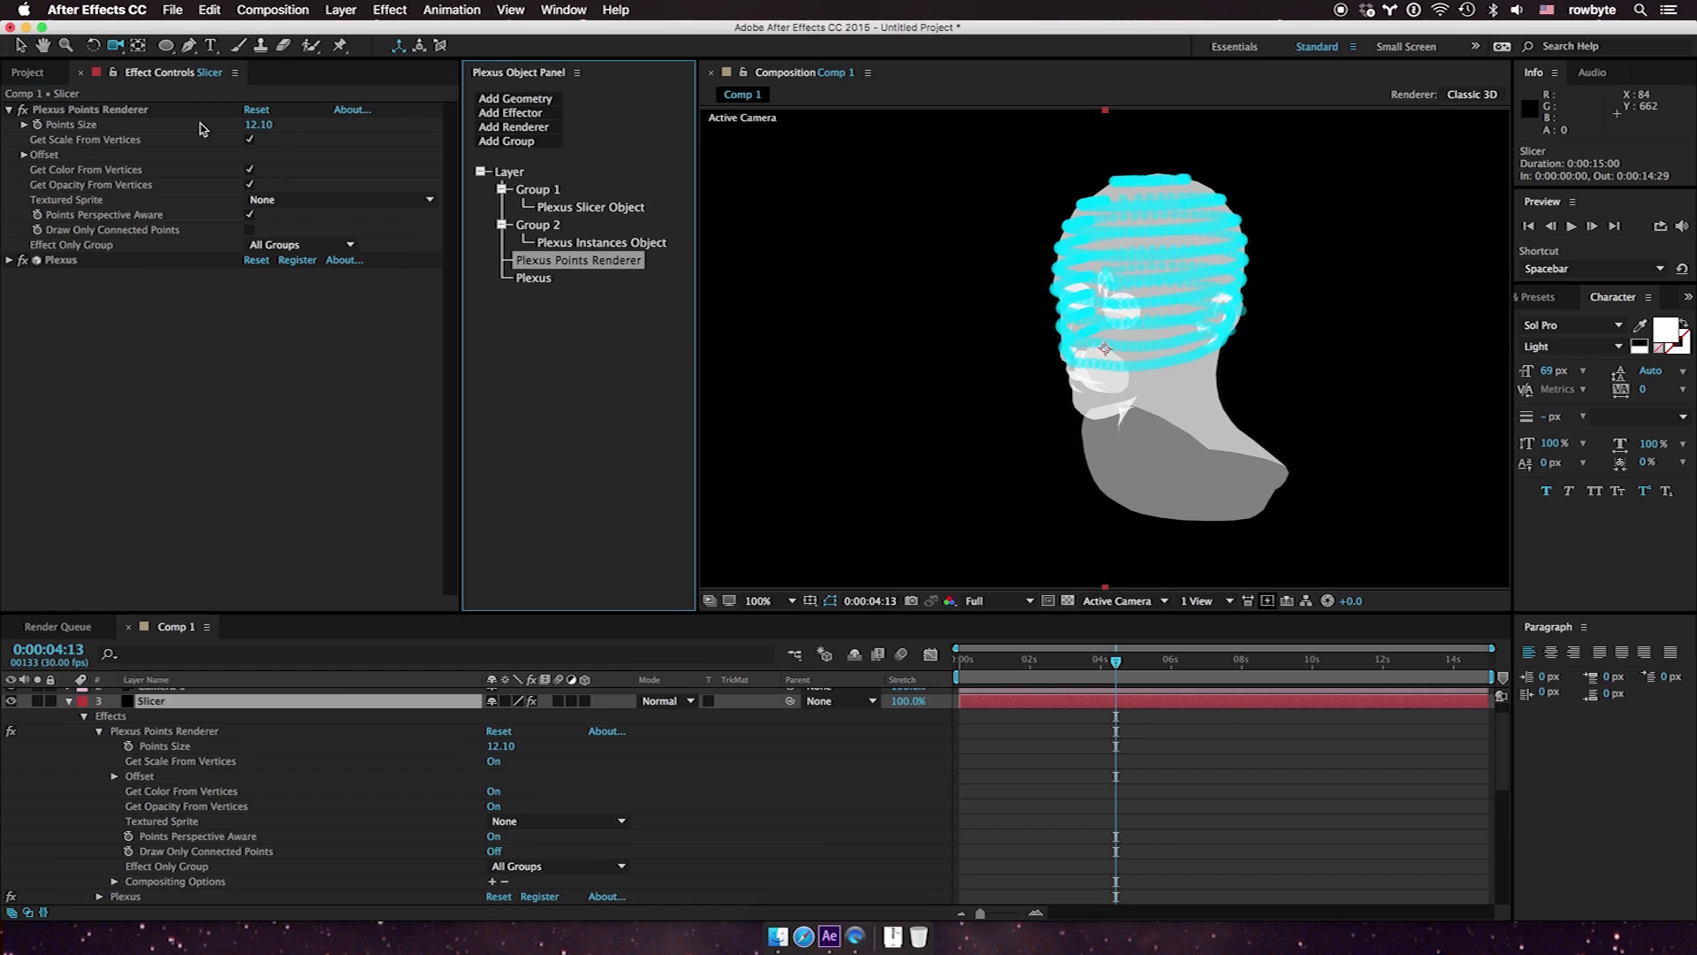
pyautogui.moveTo(262, 129); pyautogui.dragTo(197, 133)
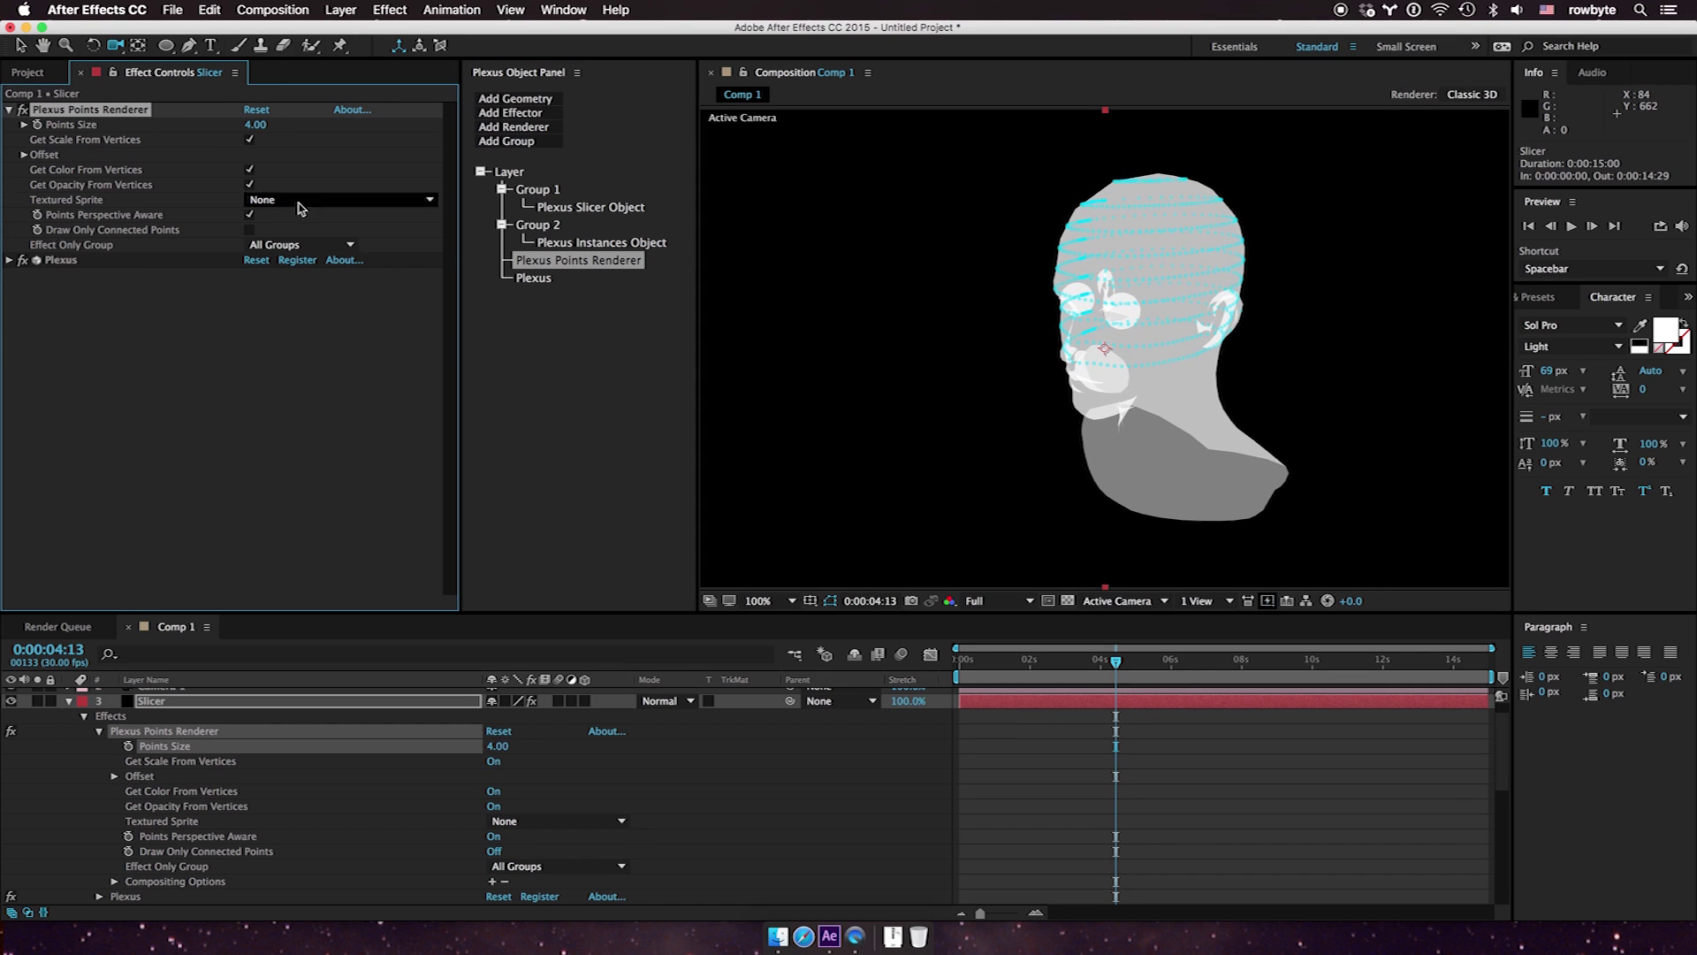
# Add a Plexus Beams Renderer to the Slicer layer, limited to the X axis with Join Ends on, and disable the Points Renderer
pyautogui.click(531, 129)
pyautogui.click(515, 221)
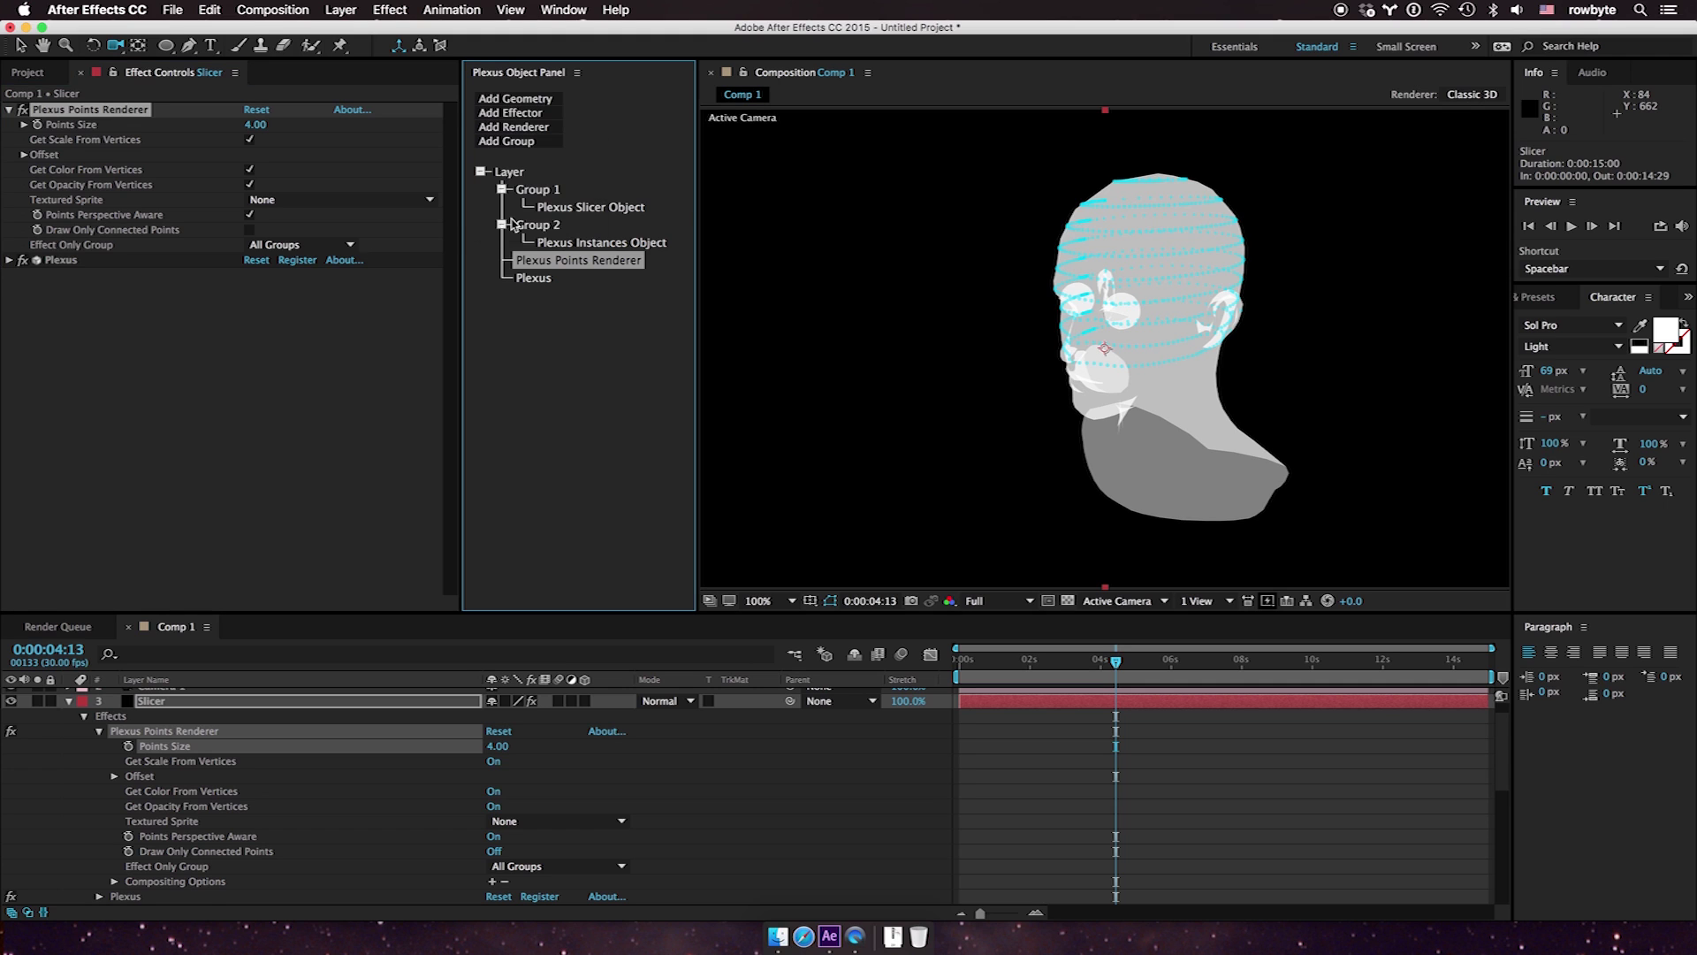
pyautogui.click(597, 262)
pyautogui.click(301, 140)
pyautogui.click(265, 129)
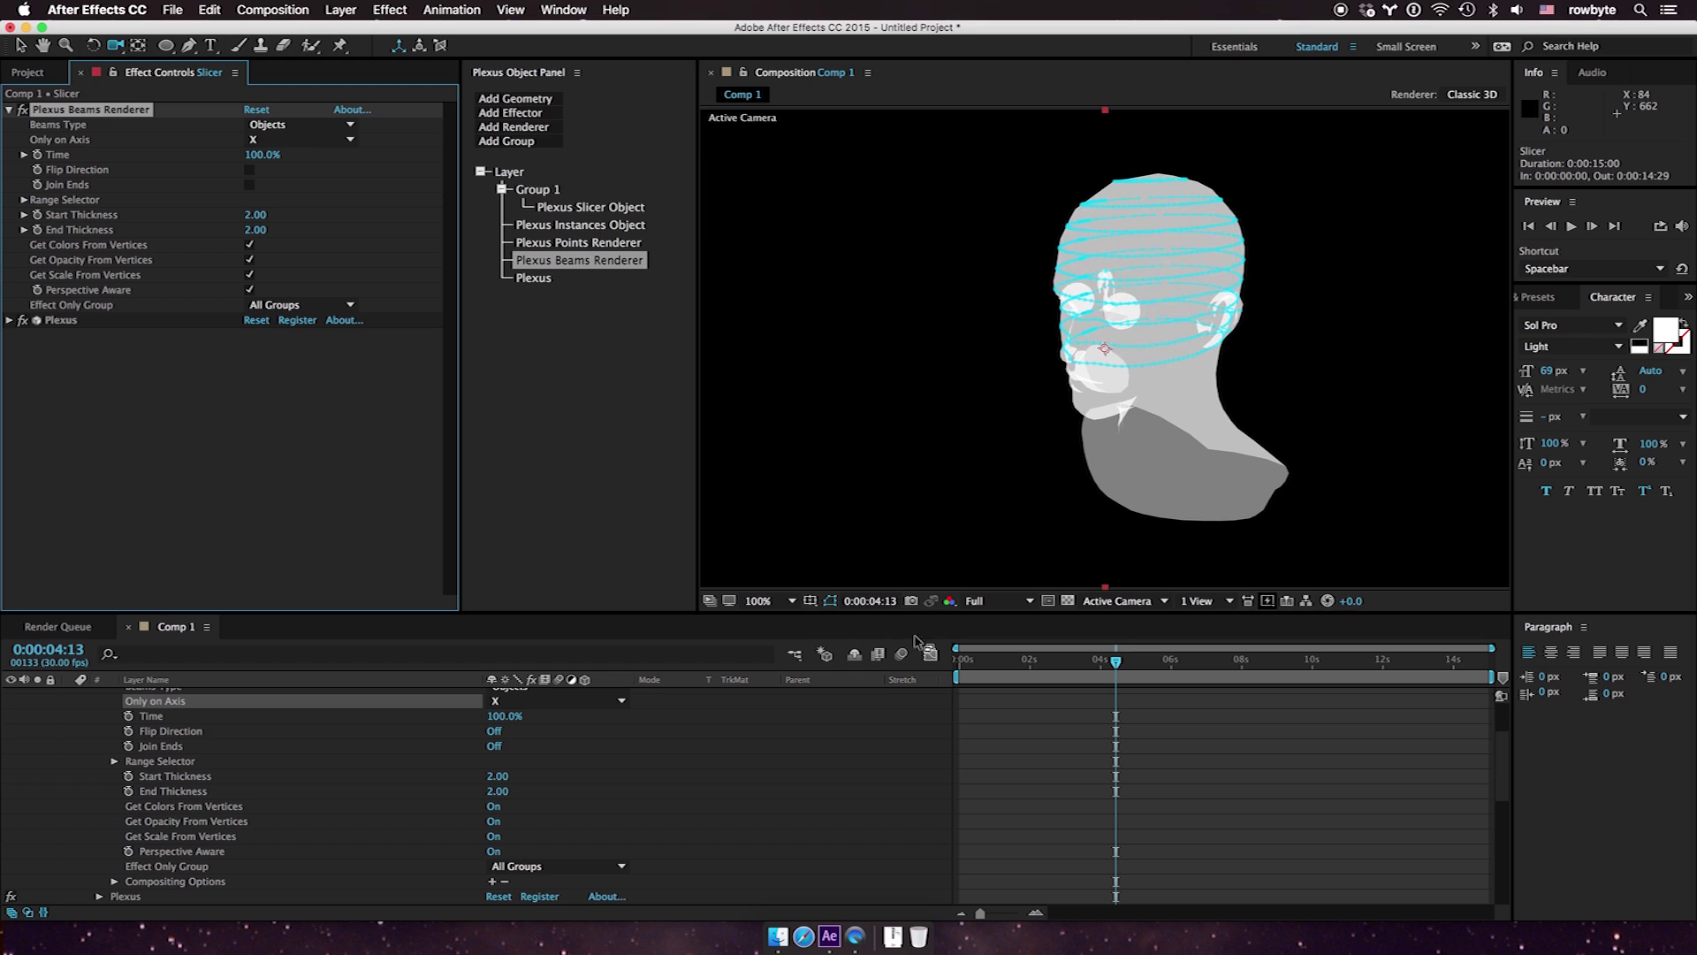
pyautogui.click(249, 187)
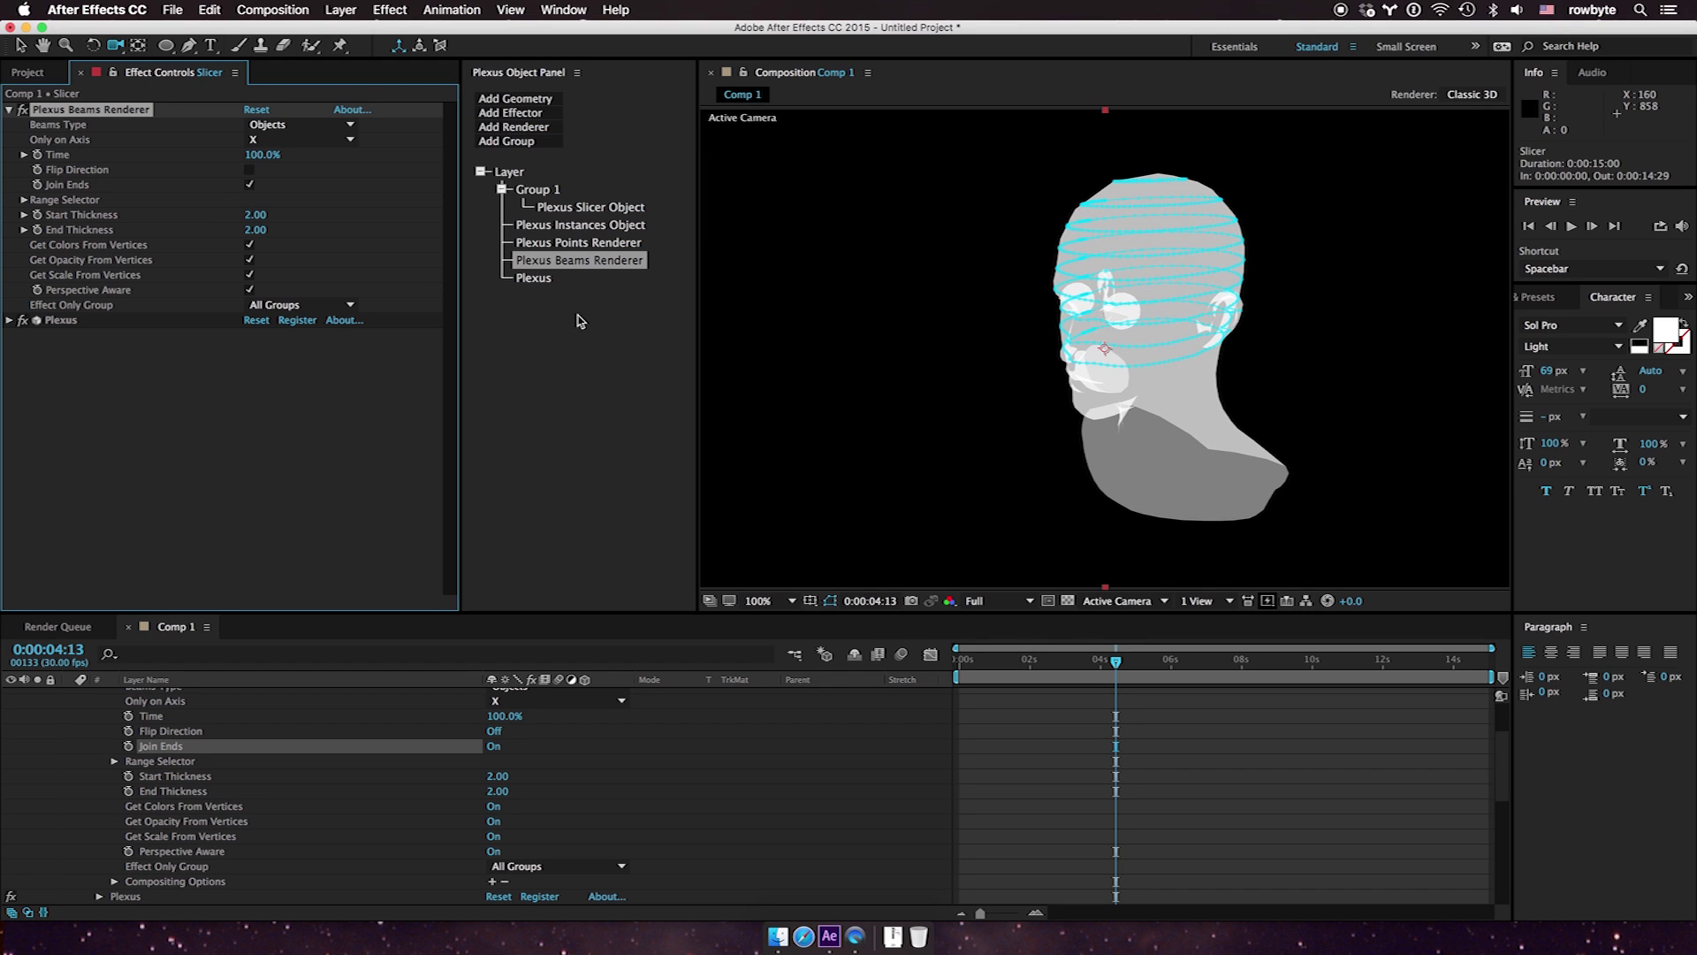
pyautogui.click(573, 244)
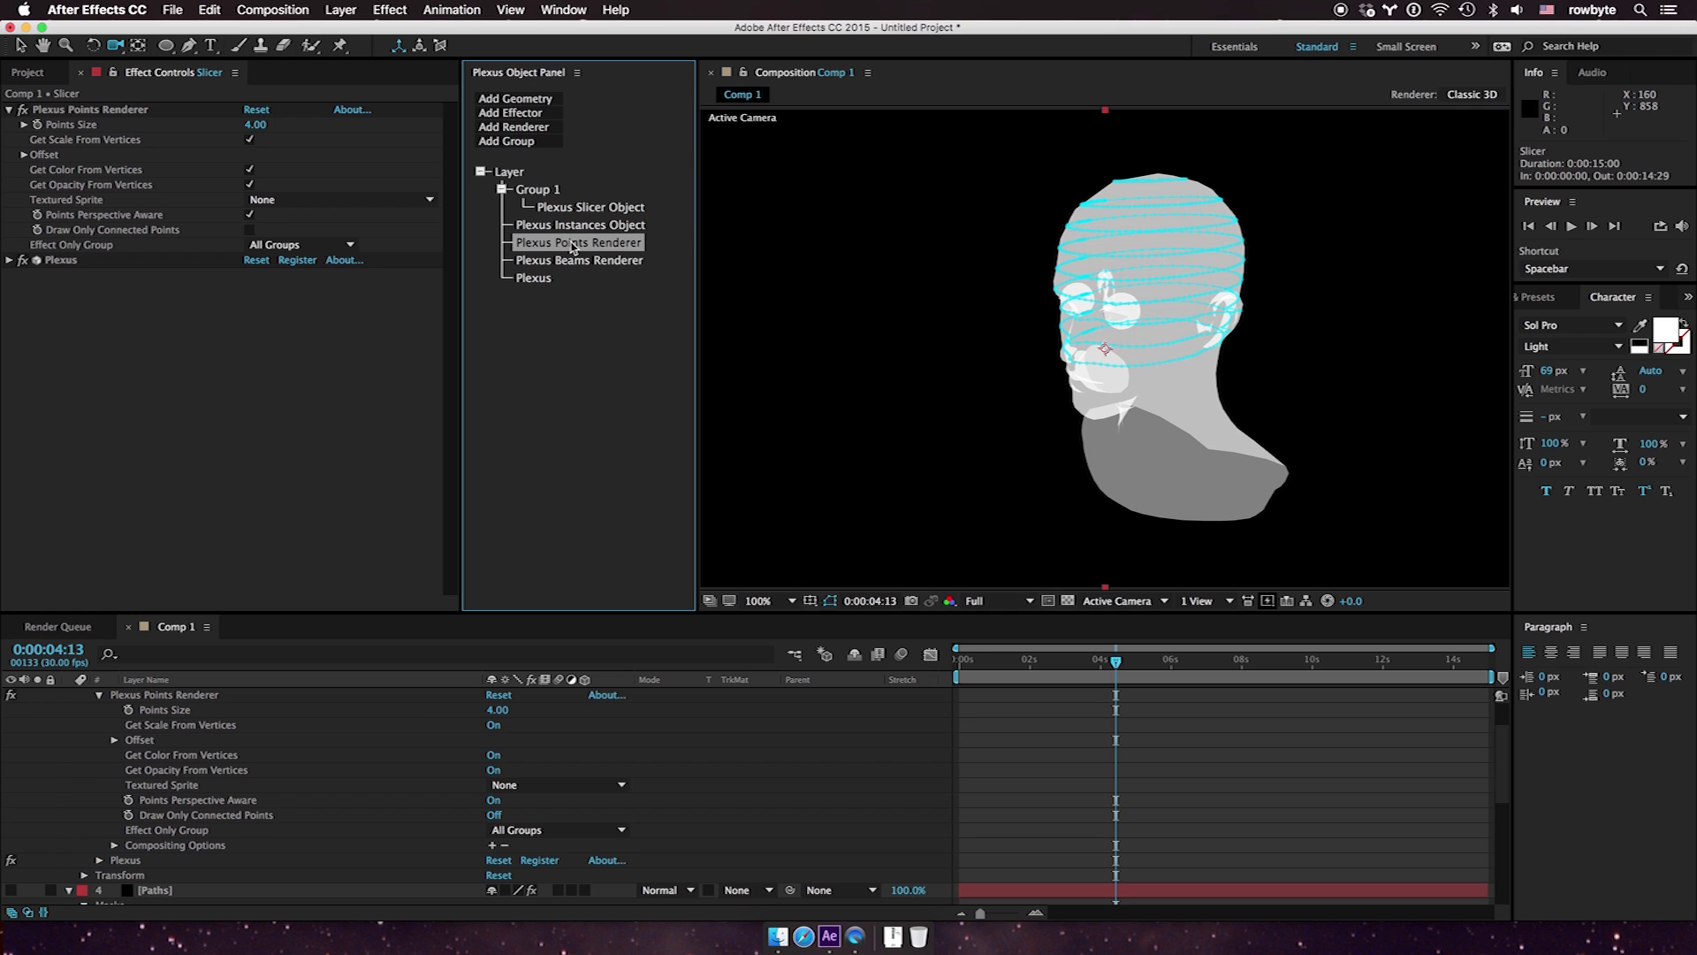
pyautogui.click(23, 110)
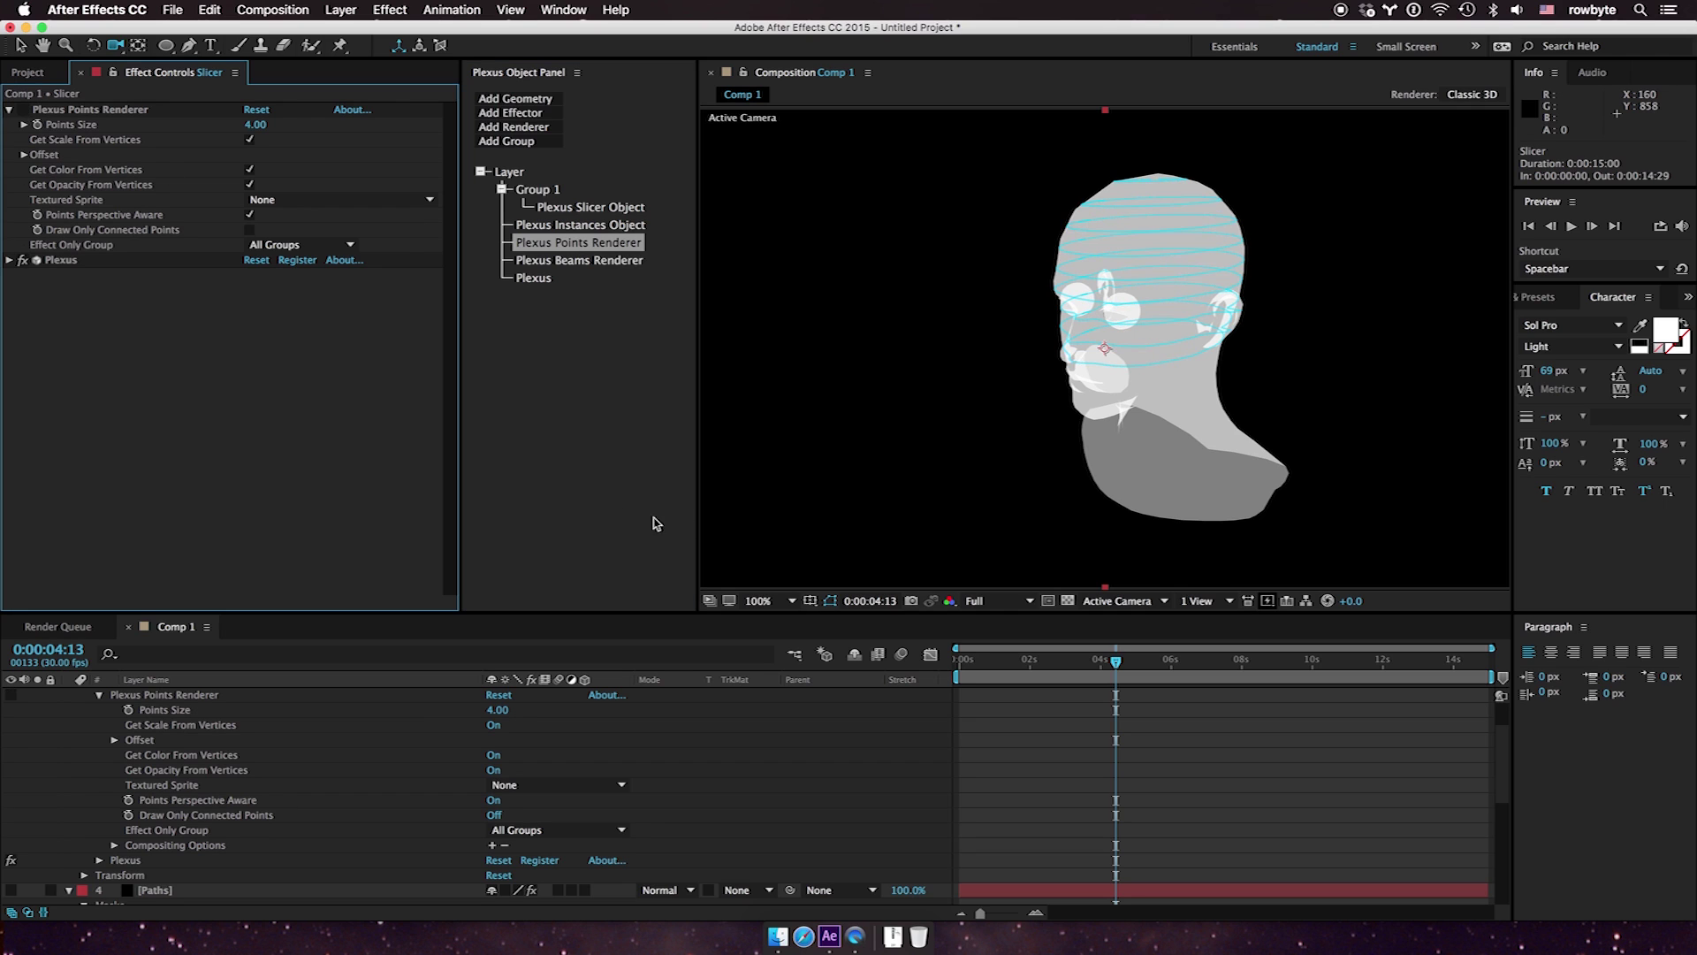
# Set the Paths layer's Path Object Total No. Copies to 33 and scrub the timeline to preview the denser slices
pyautogui.scroll(-1, 182, 873)
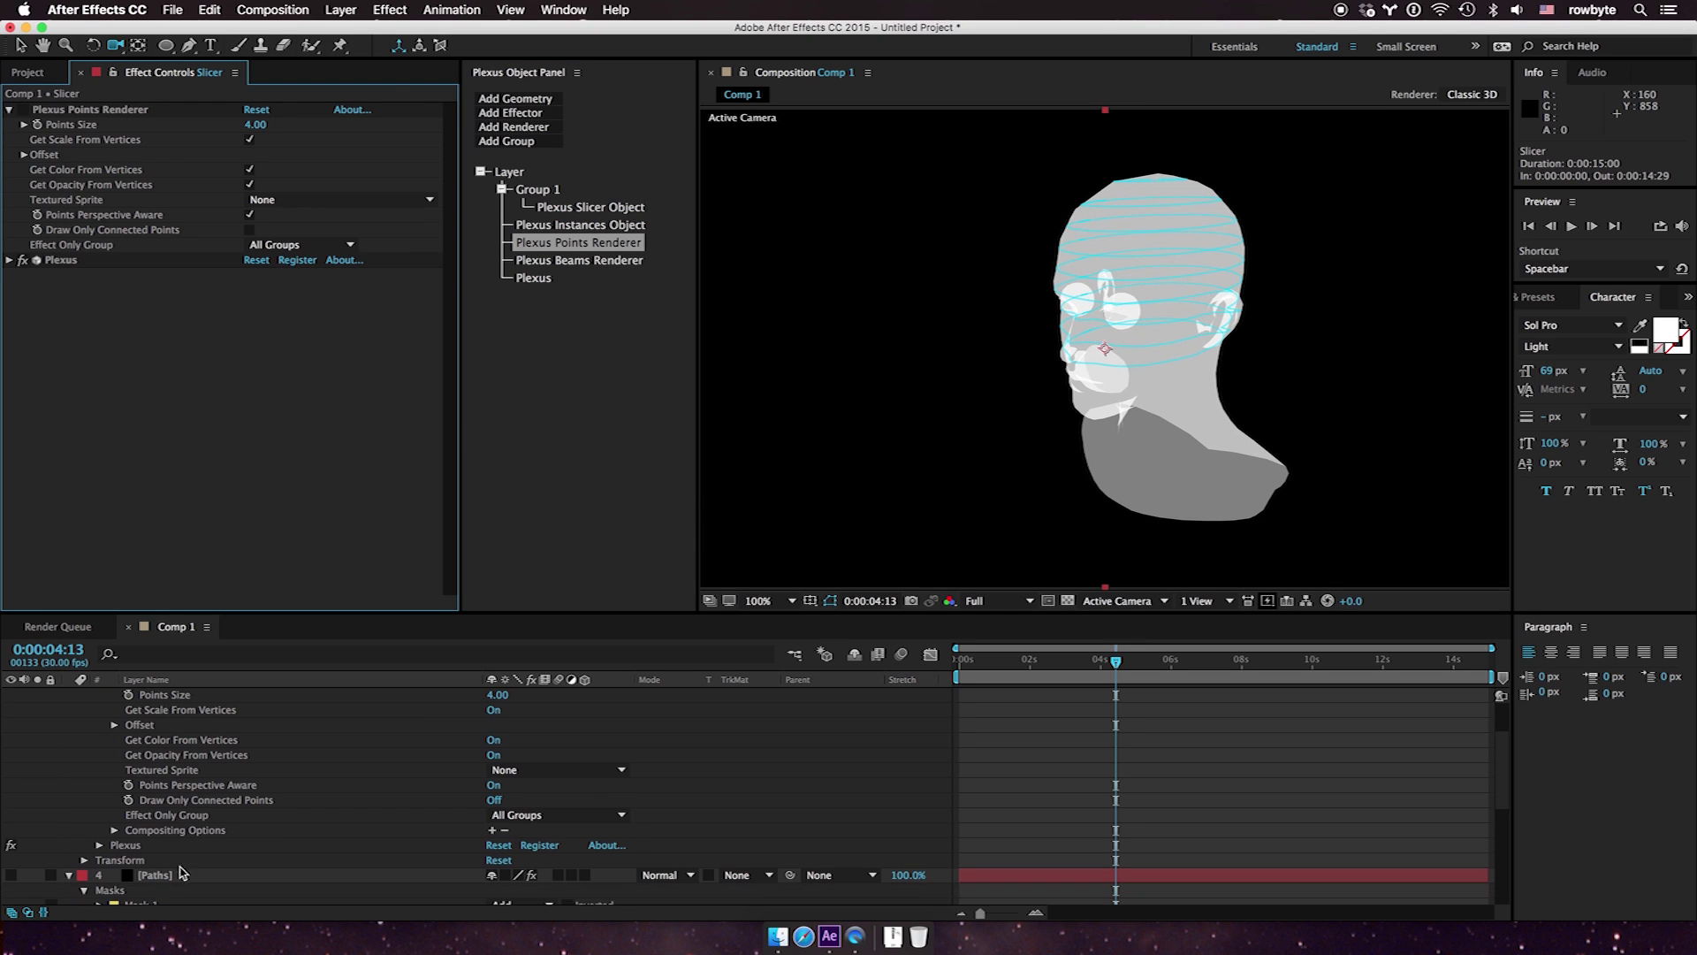
pyautogui.click(167, 878)
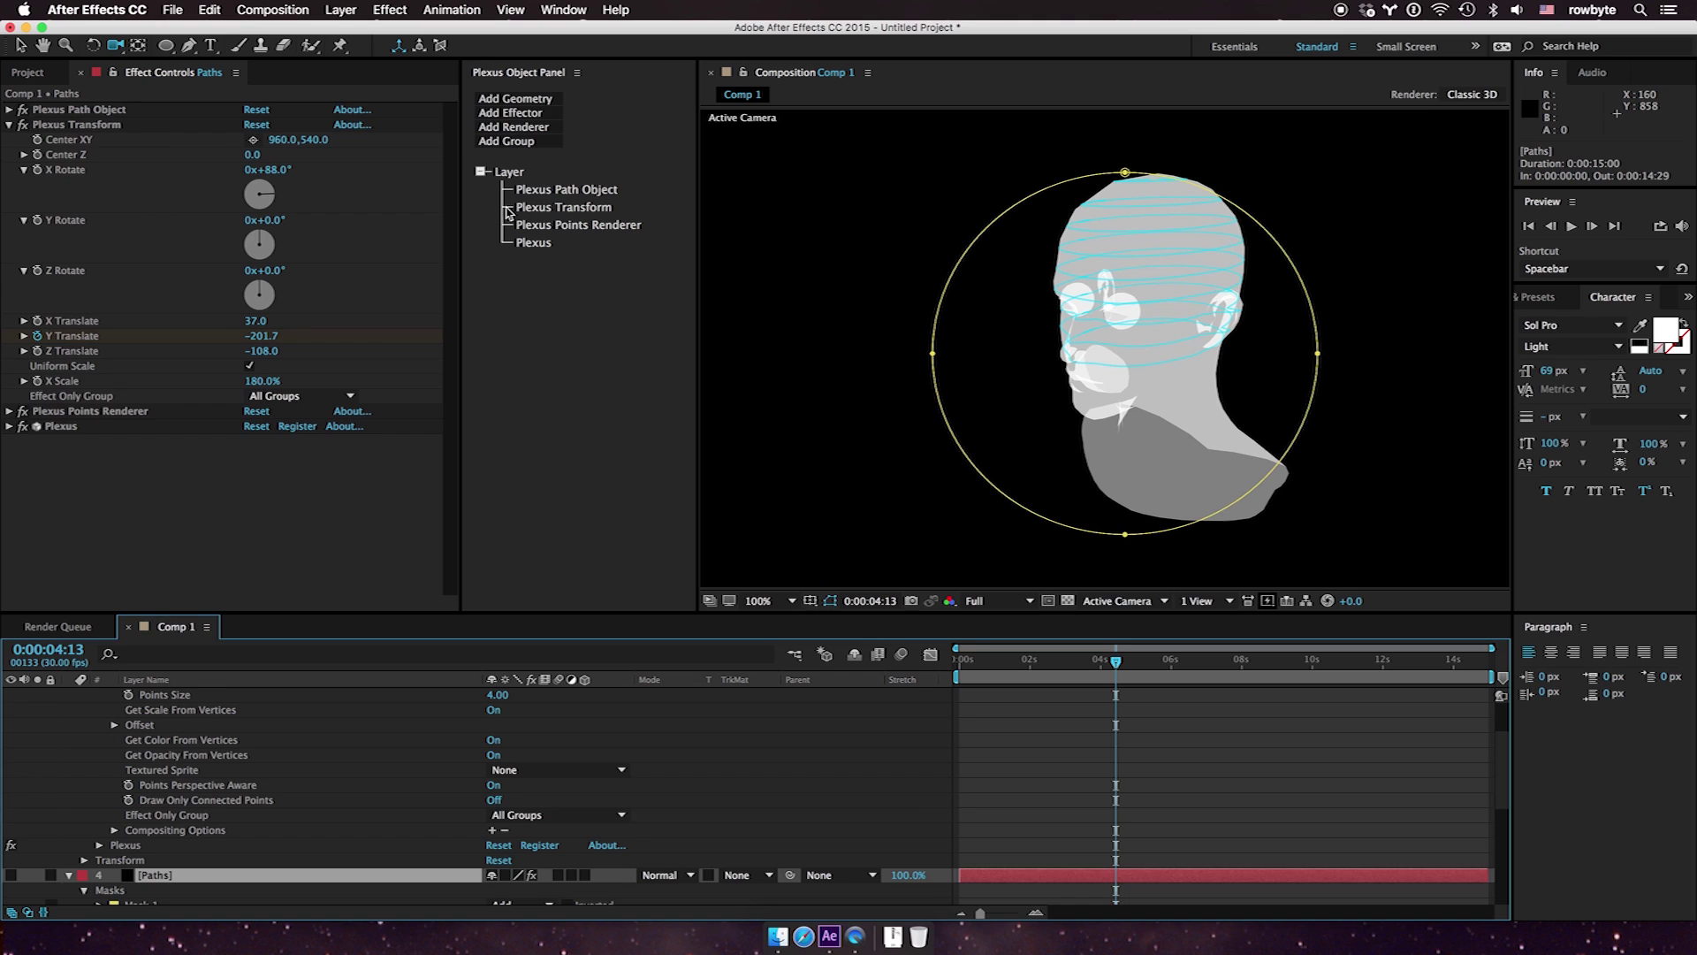
pyautogui.click(566, 190)
pyautogui.moveTo(252, 265); pyautogui.dragTo(275, 264)
pyautogui.scroll(5, 199, 698)
pyautogui.click(157, 791)
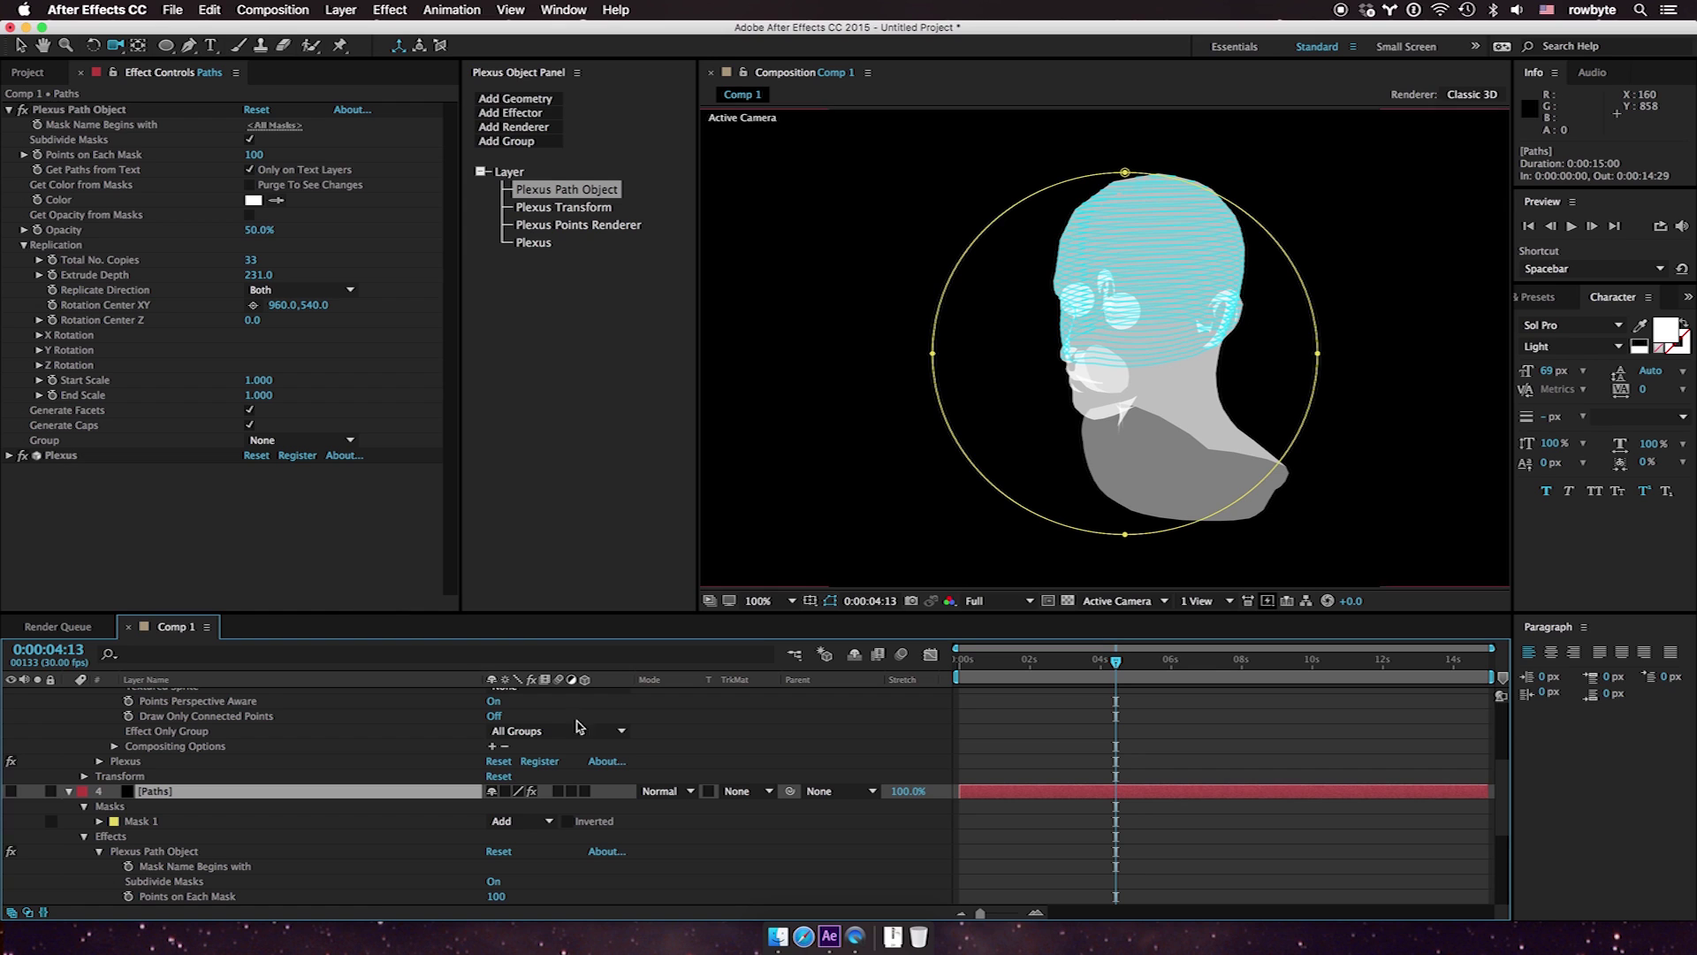
pyautogui.click(966, 664)
pyautogui.moveTo(966, 665); pyautogui.dragTo(1069, 647)
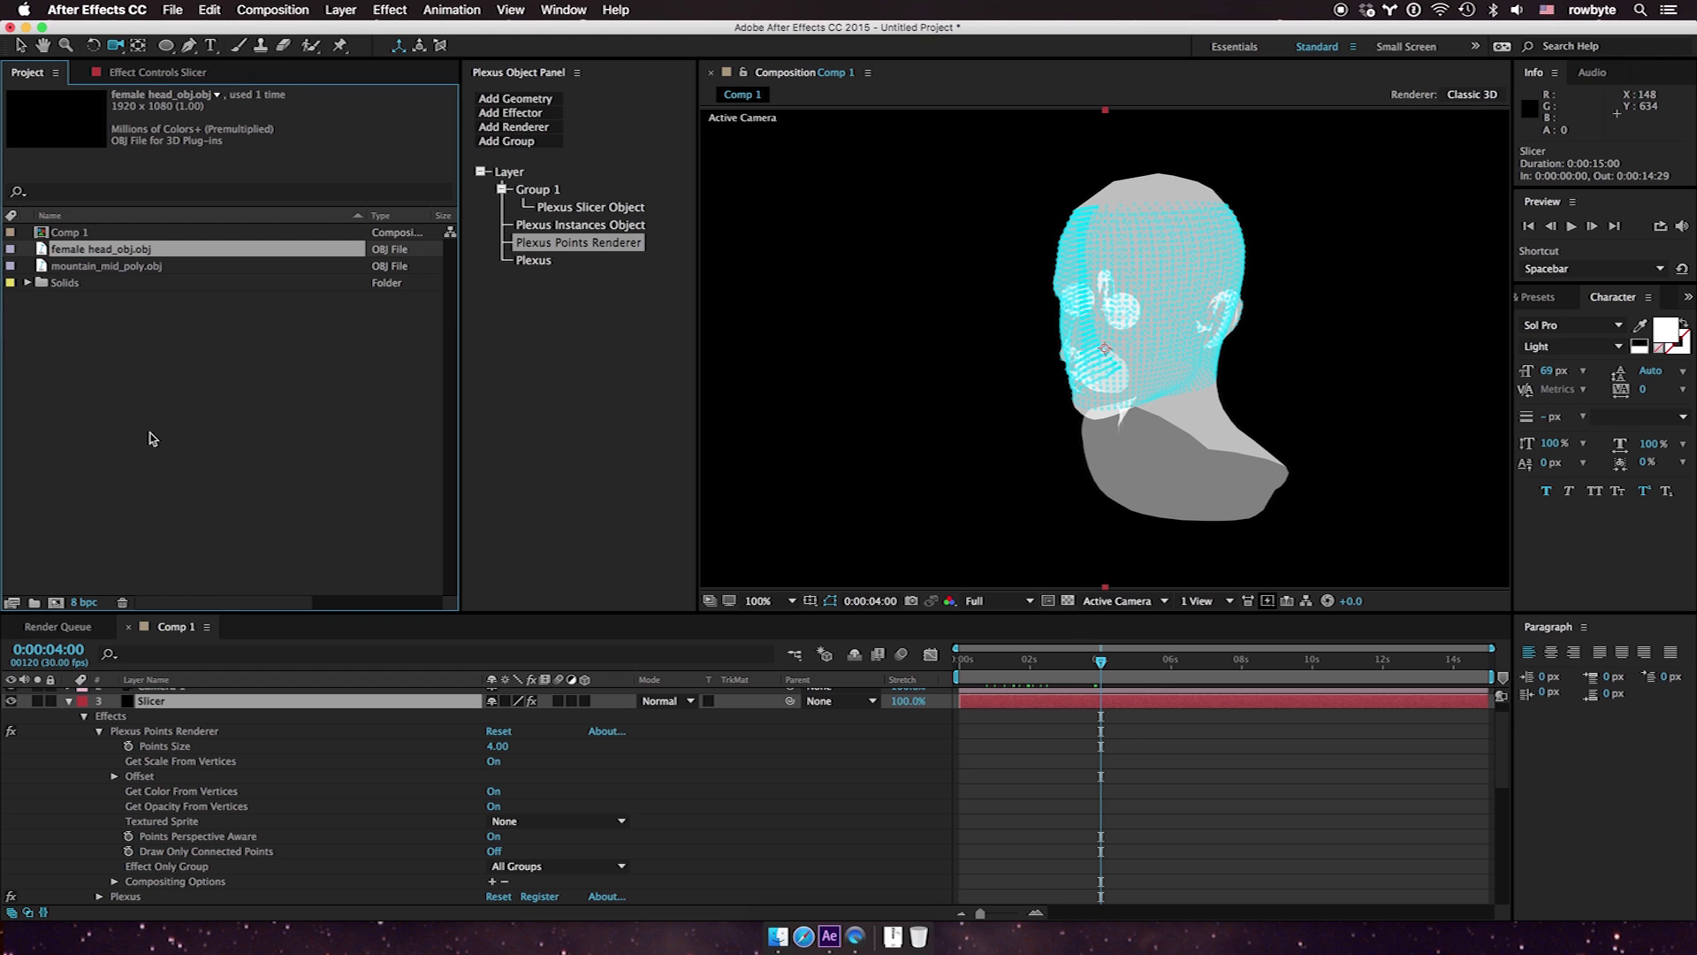
# Create a new 1920 x 1080, 30 fps composition lasting 15 seconds
pyautogui.press('super+n')
pyautogui.press('Return')
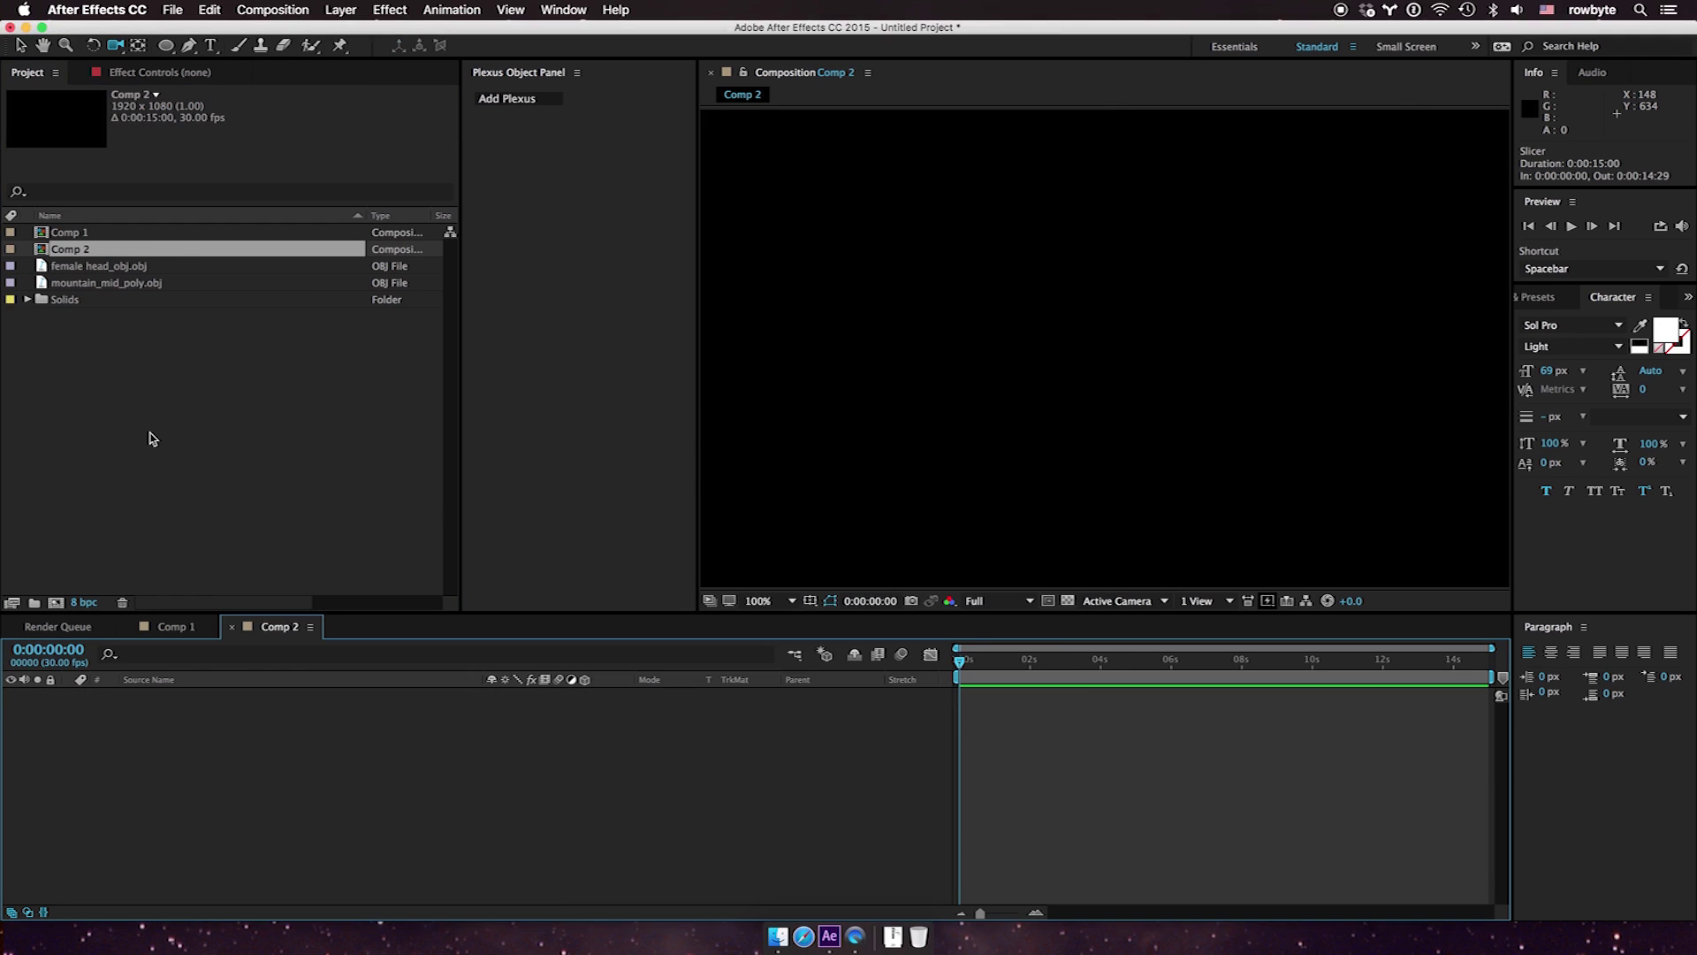
# Create a black solid with Plexus and an OBJ geometry object, and add mountain_mid_poly.obj to the composition
pyautogui.press('super+y')
pyautogui.press('Return')
pyautogui.click(532, 103)
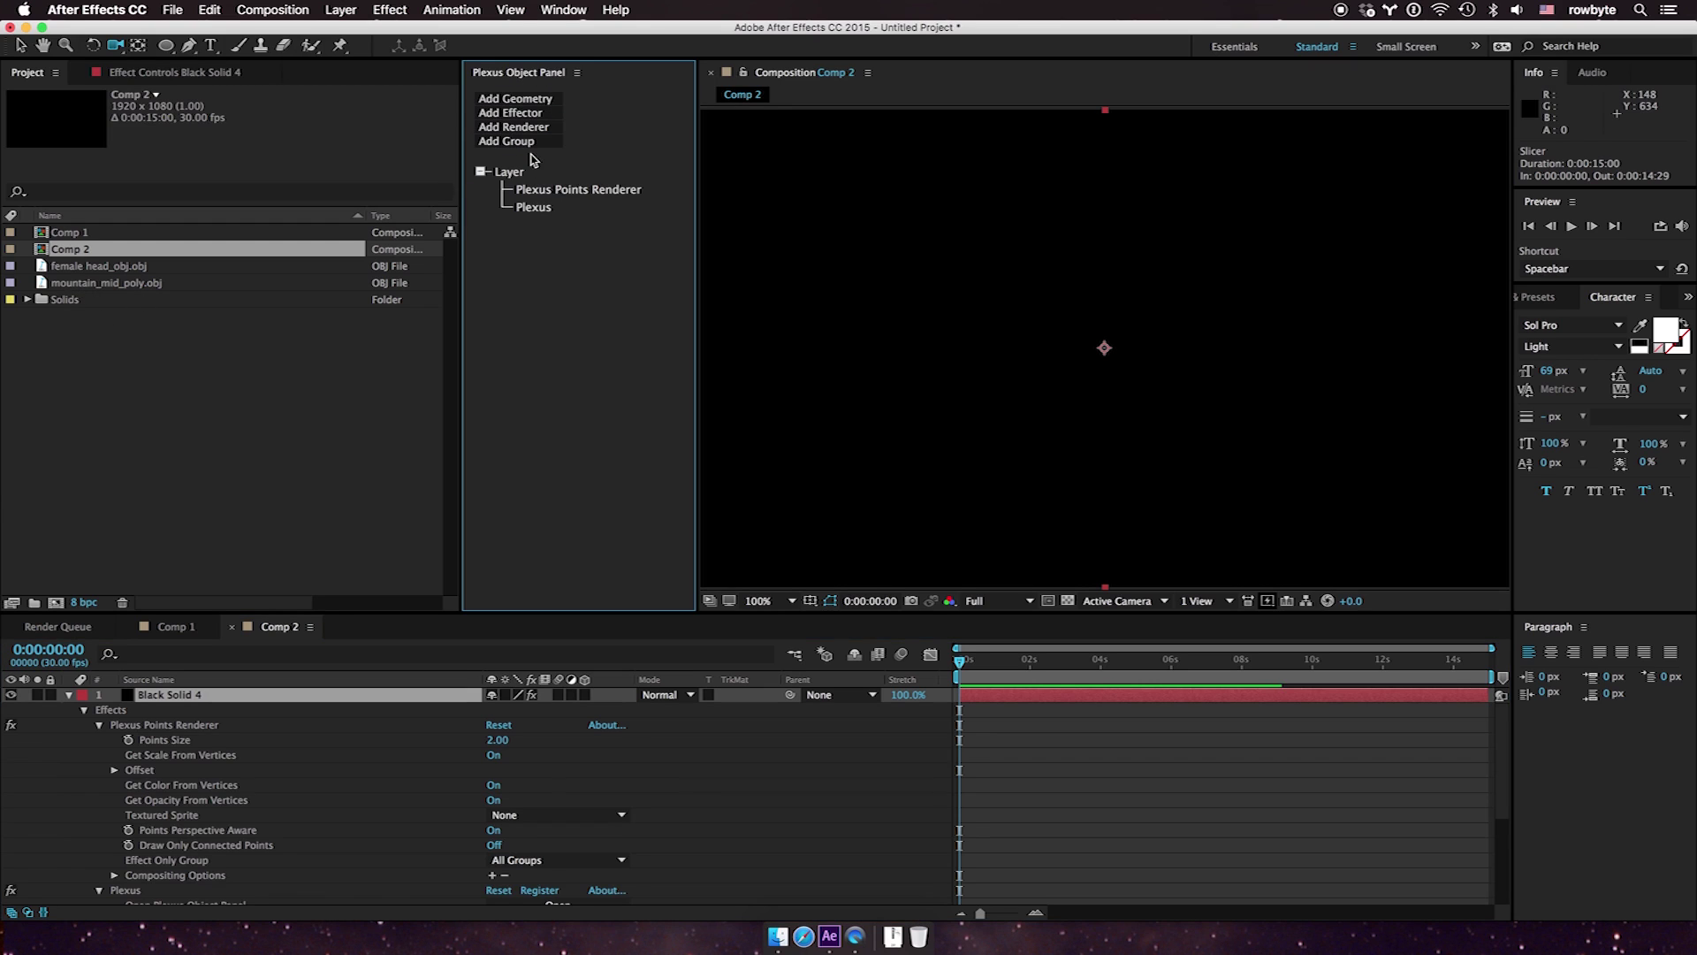
pyautogui.click(53, 284)
pyautogui.moveTo(53, 284); pyautogui.dragTo(221, 700)
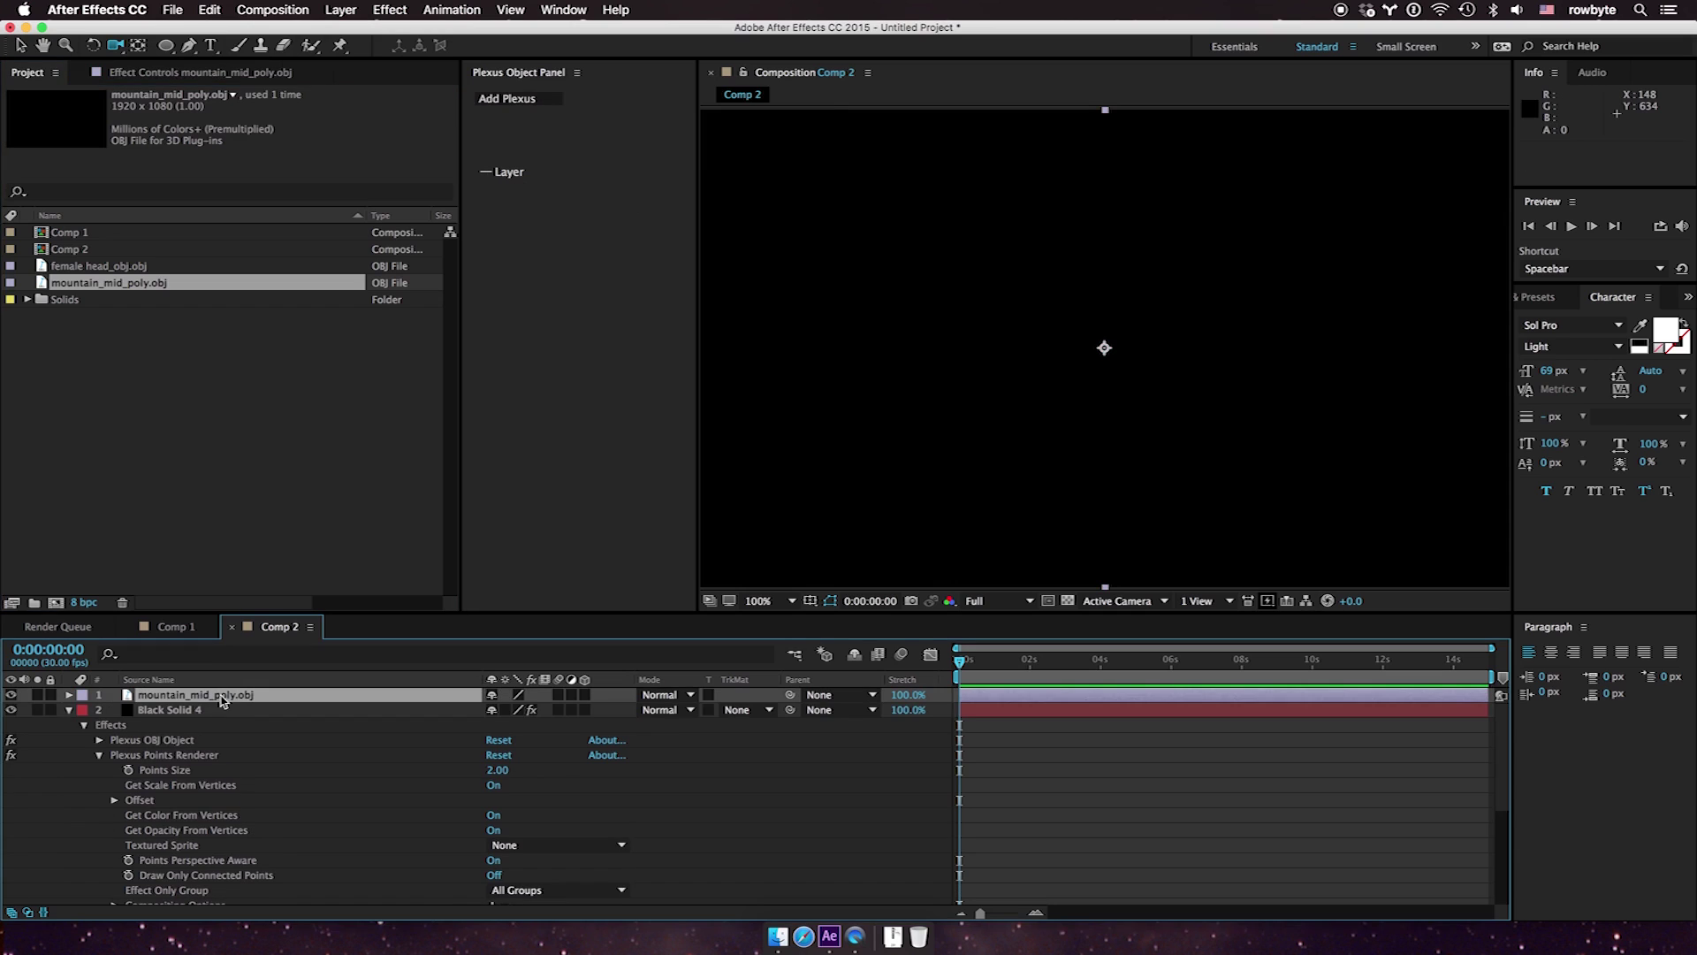
# Assign the mountain_mid_poly.obj layer as the OBJ Layer of the black solid's Plexus OBJ Object
pyautogui.click(217, 712)
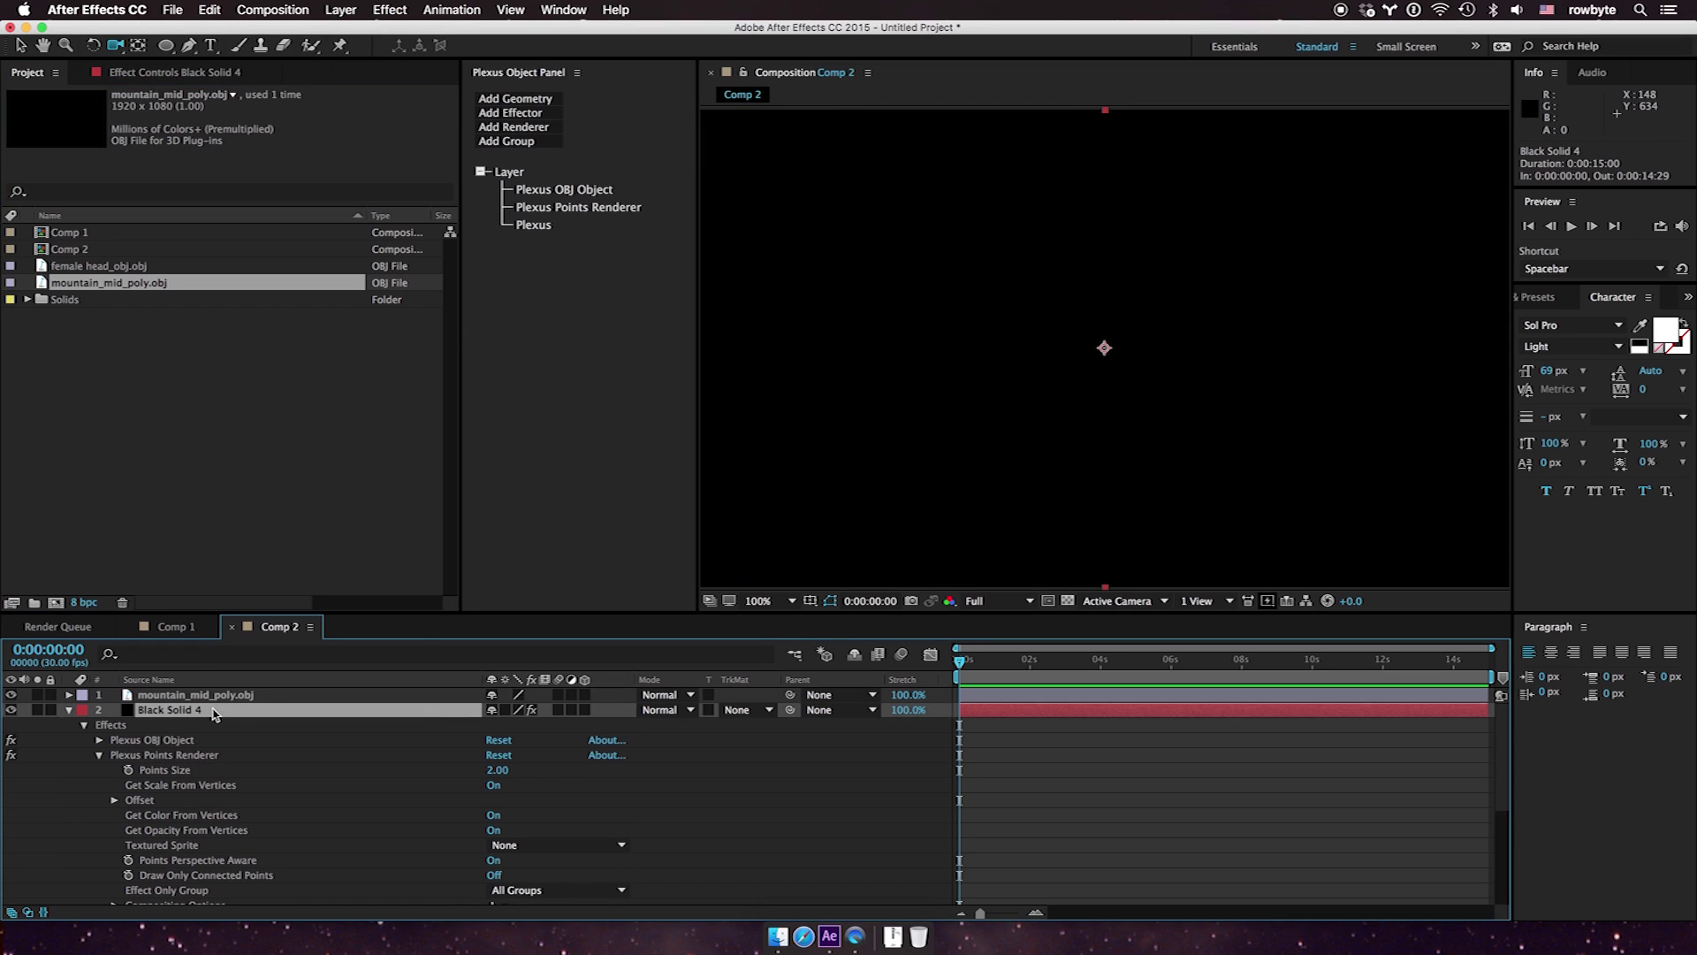
pyautogui.click(548, 102)
pyautogui.click(644, 248)
pyautogui.click(212, 75)
pyautogui.click(340, 125)
pyautogui.click(301, 165)
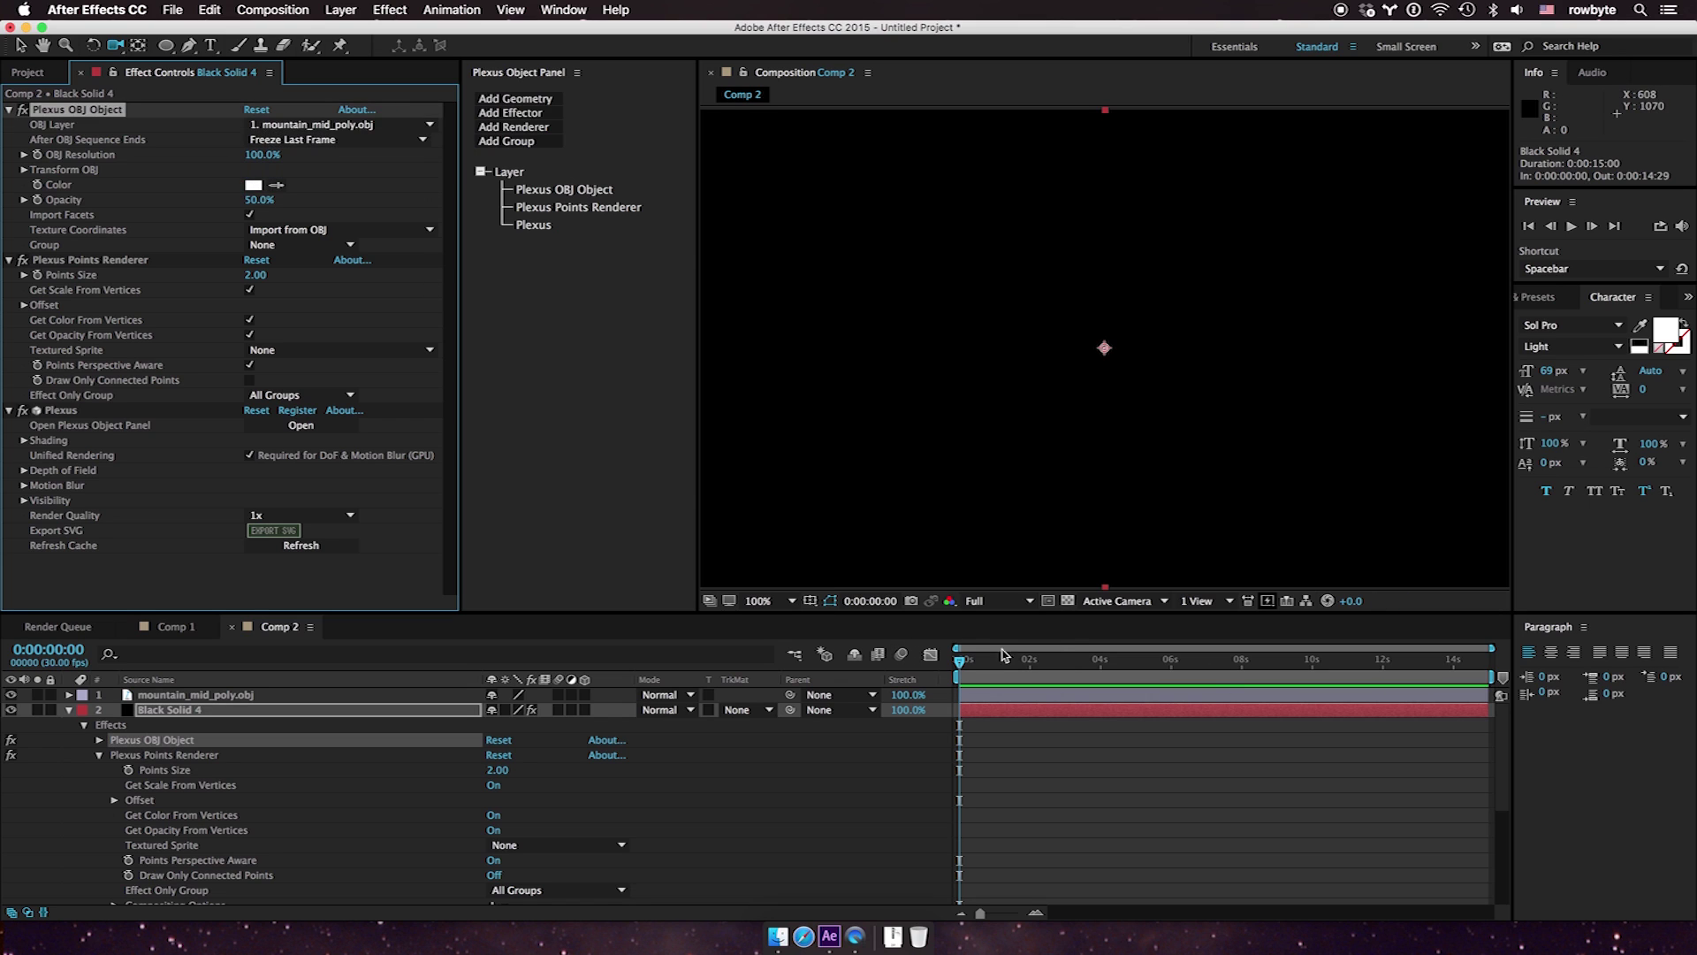
# Set the Plexus OBJ Object's OBJ Scale to 16280% and turn on Invert Y so the mountain stands upright
pyautogui.click(25, 173)
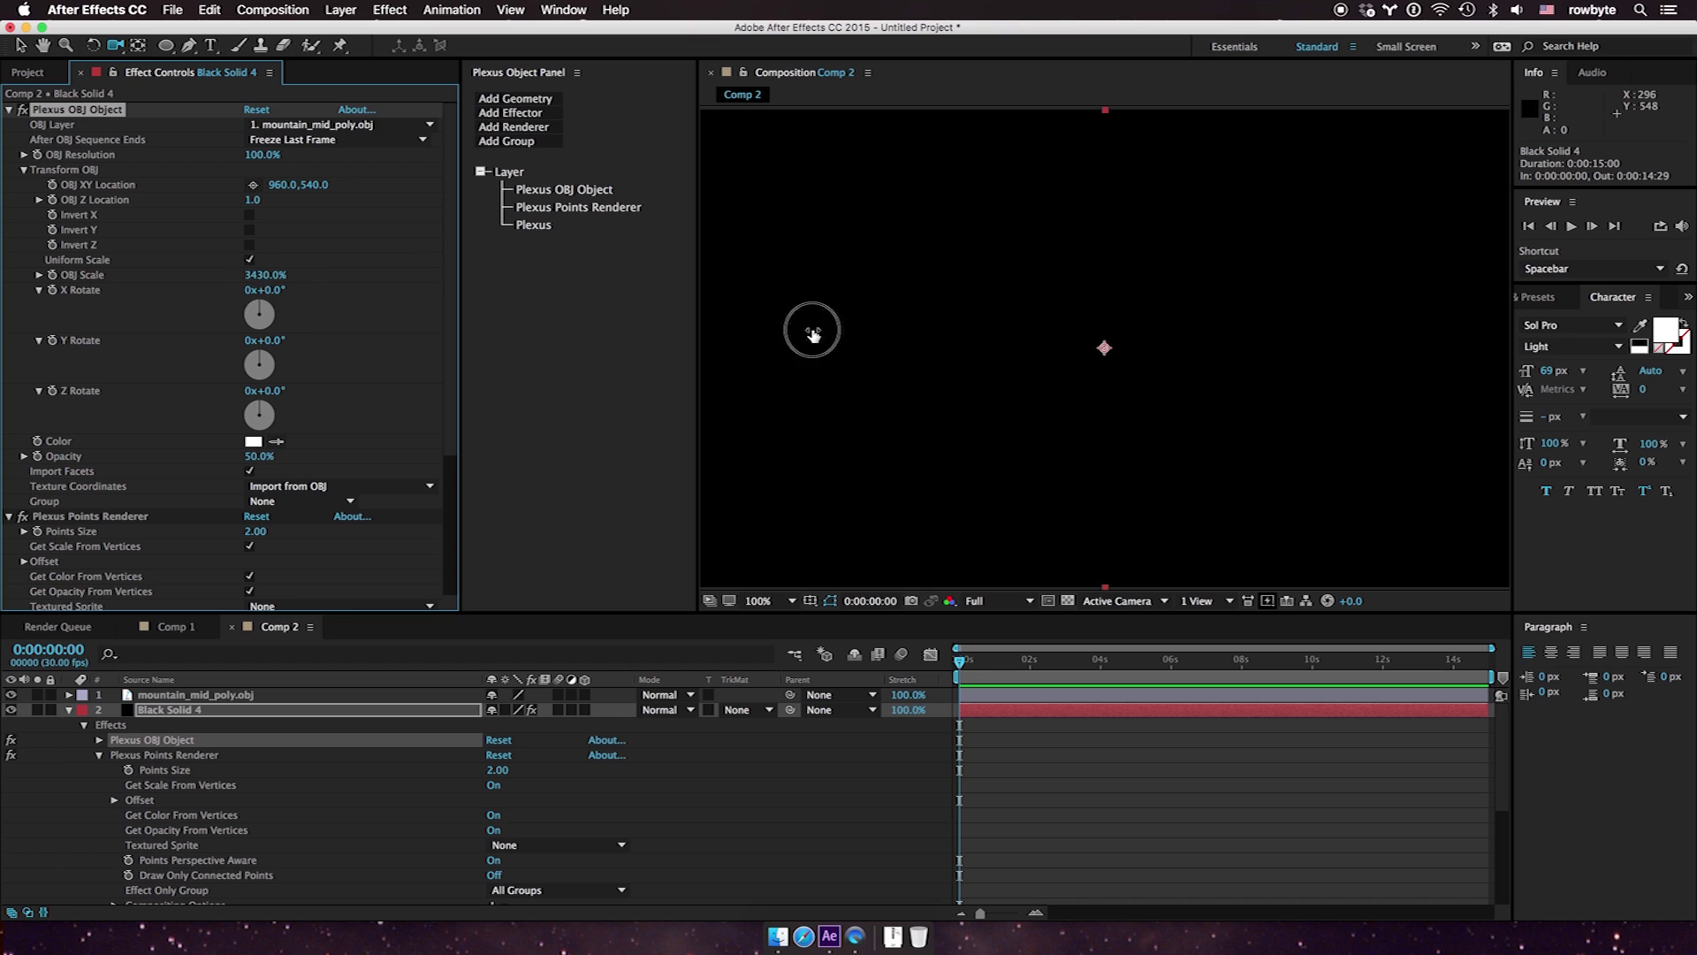
pyautogui.moveTo(1489, 301); pyautogui.dragTo(1502, 300)
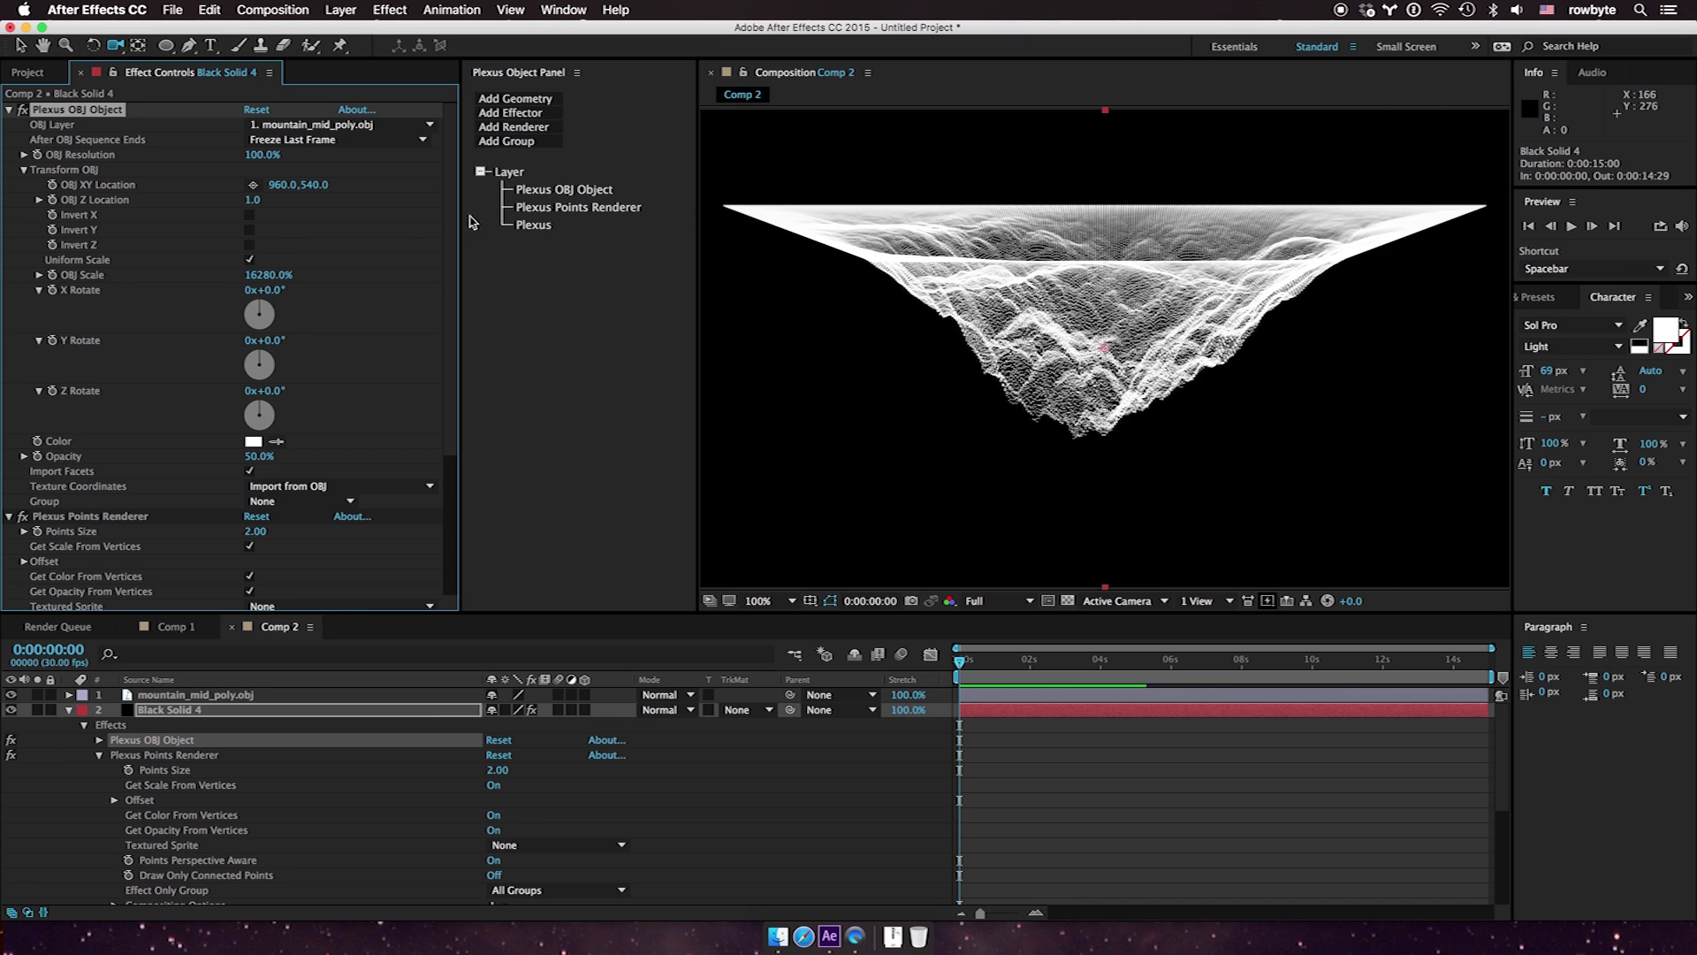
pyautogui.click(249, 229)
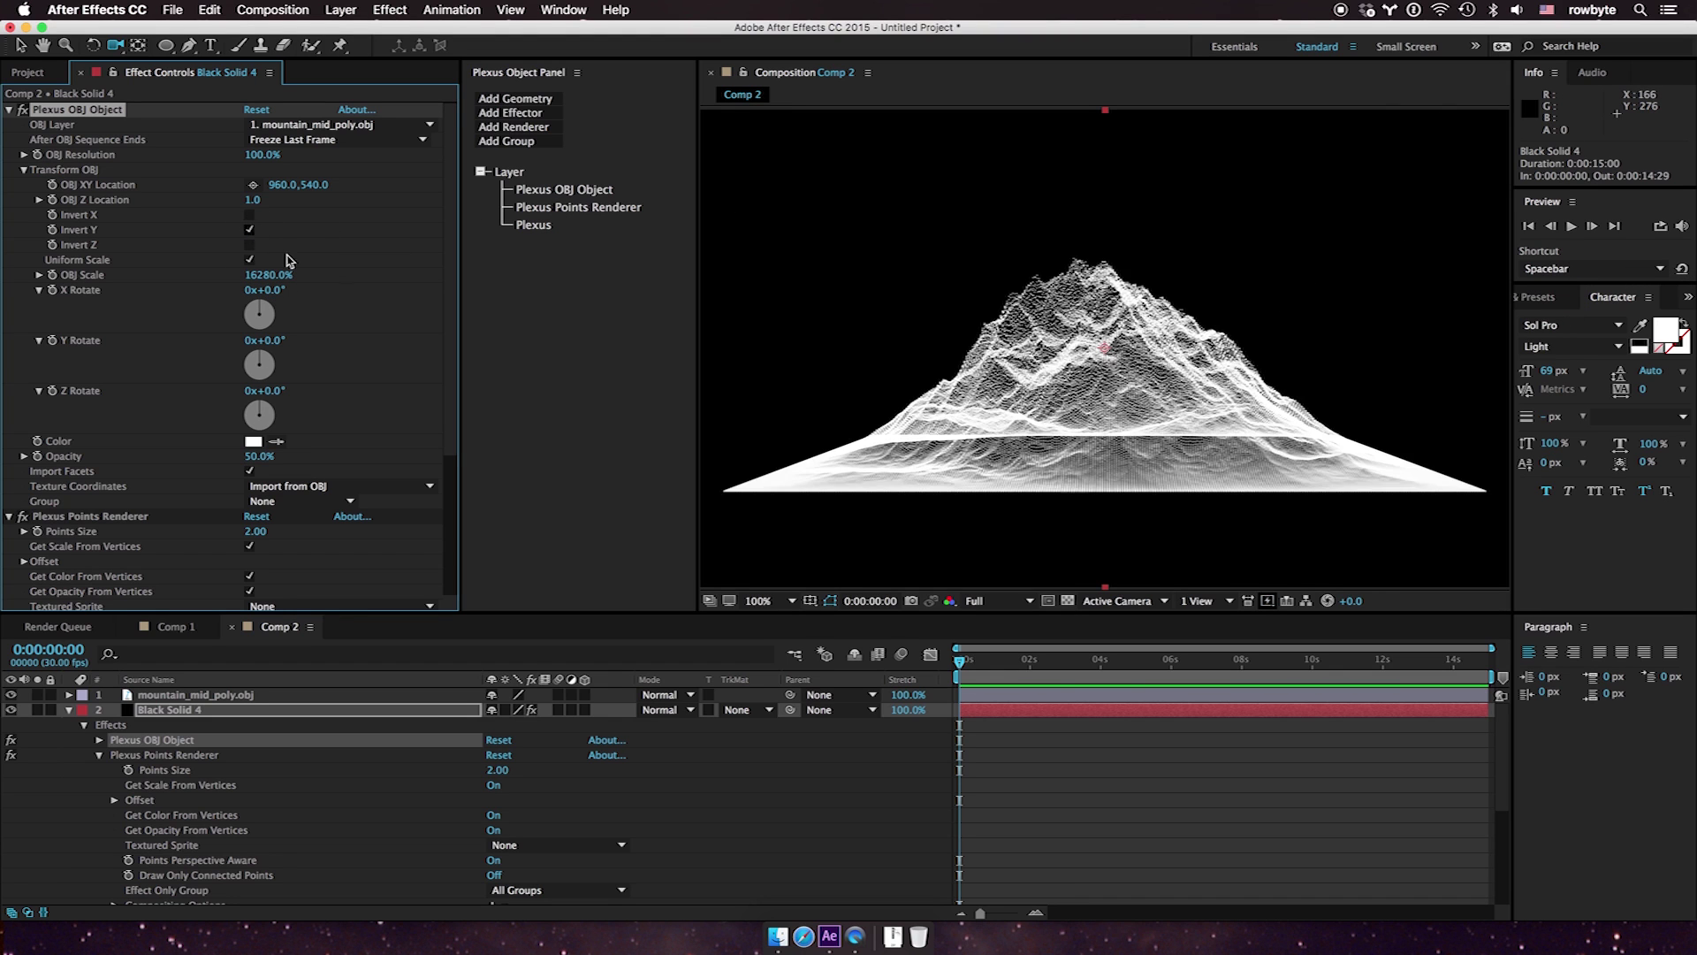
pyautogui.moveTo(961, 658); pyautogui.dragTo(1050, 659)
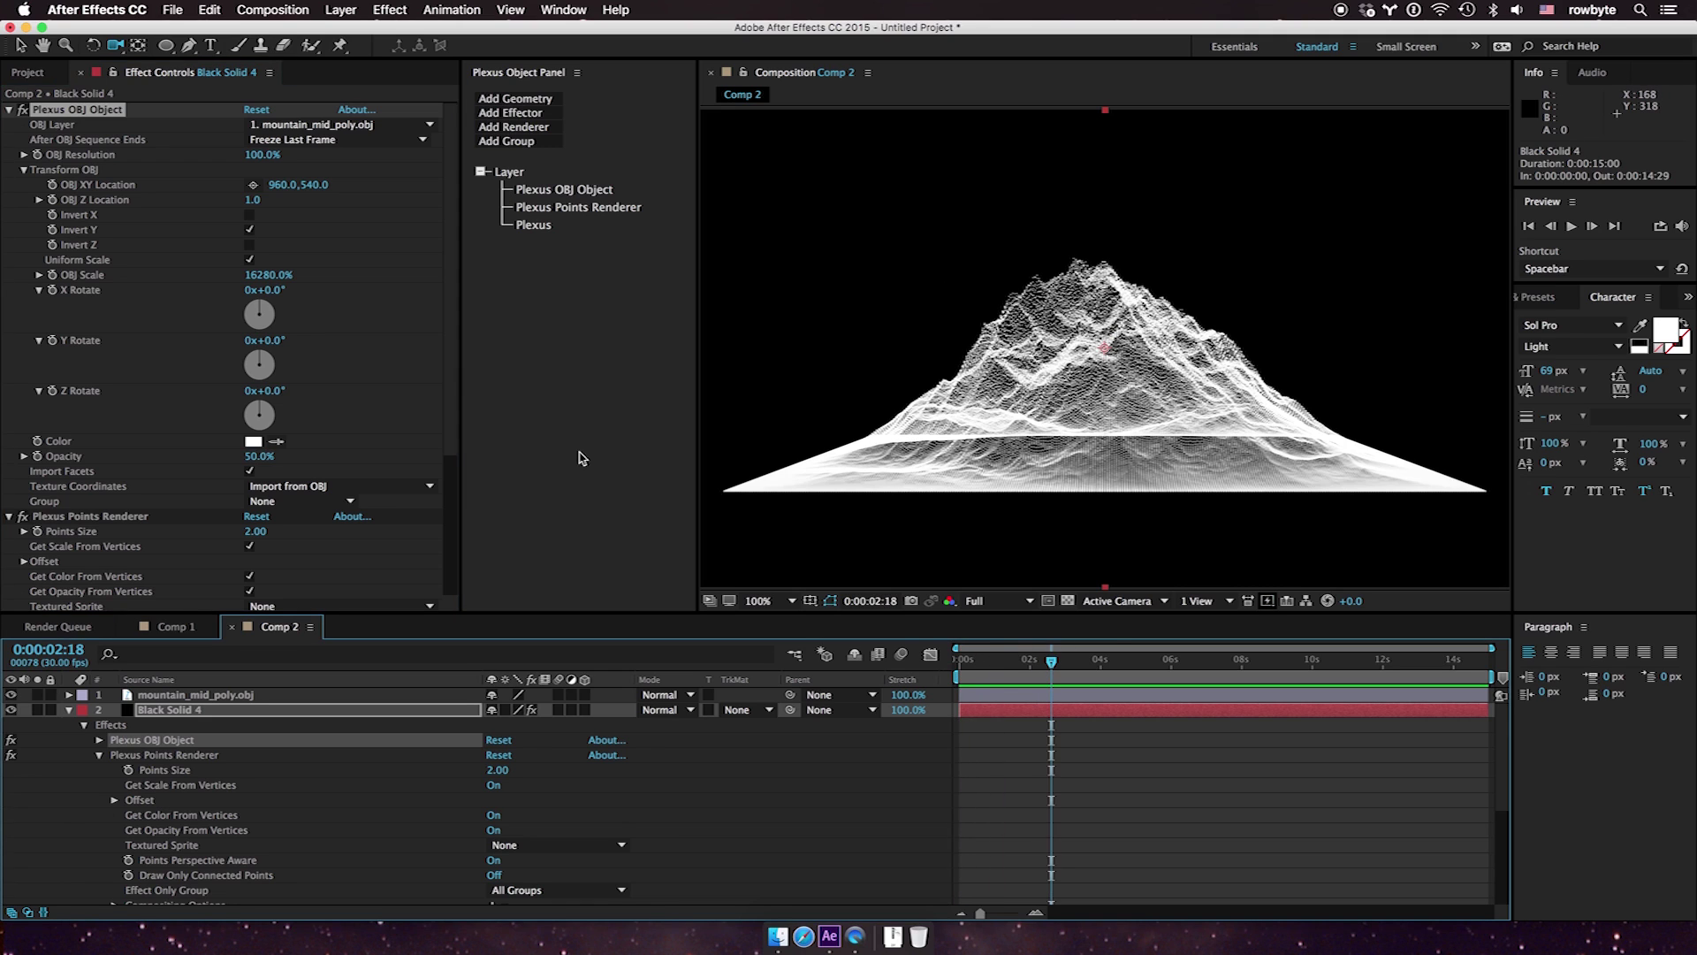
pyautogui.click(9, 110)
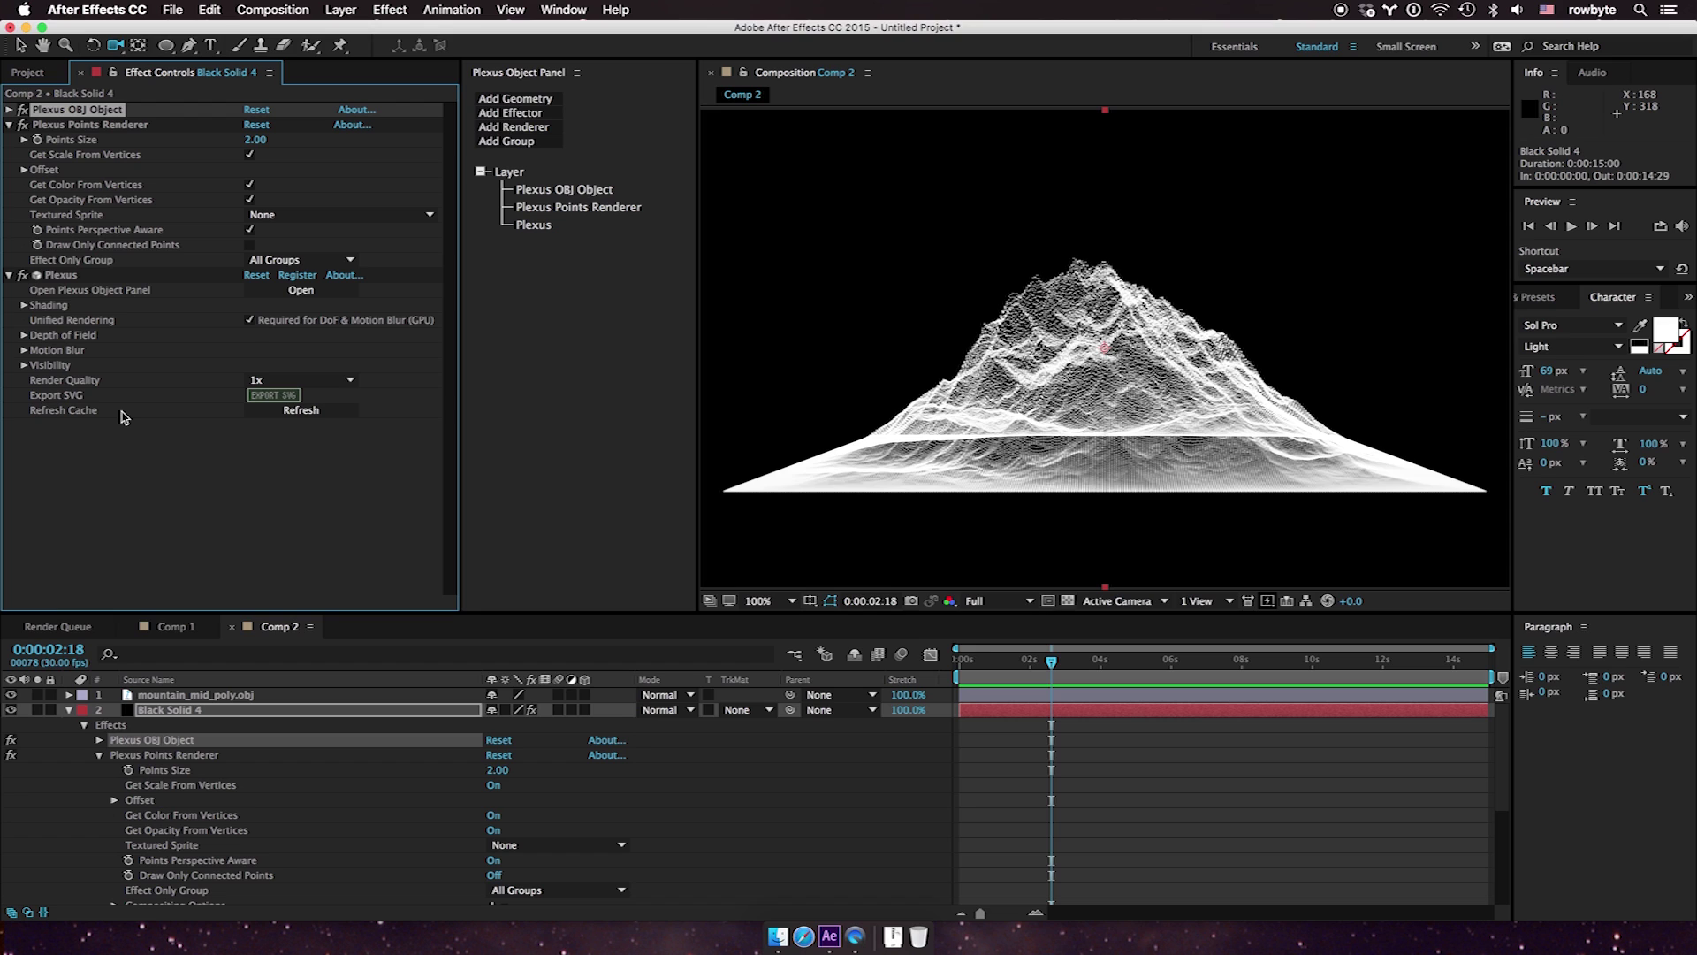
# Create another full-size black solid and draw a nearly horizontal two-point mask path across it above the mountain
pyautogui.press('super+y')
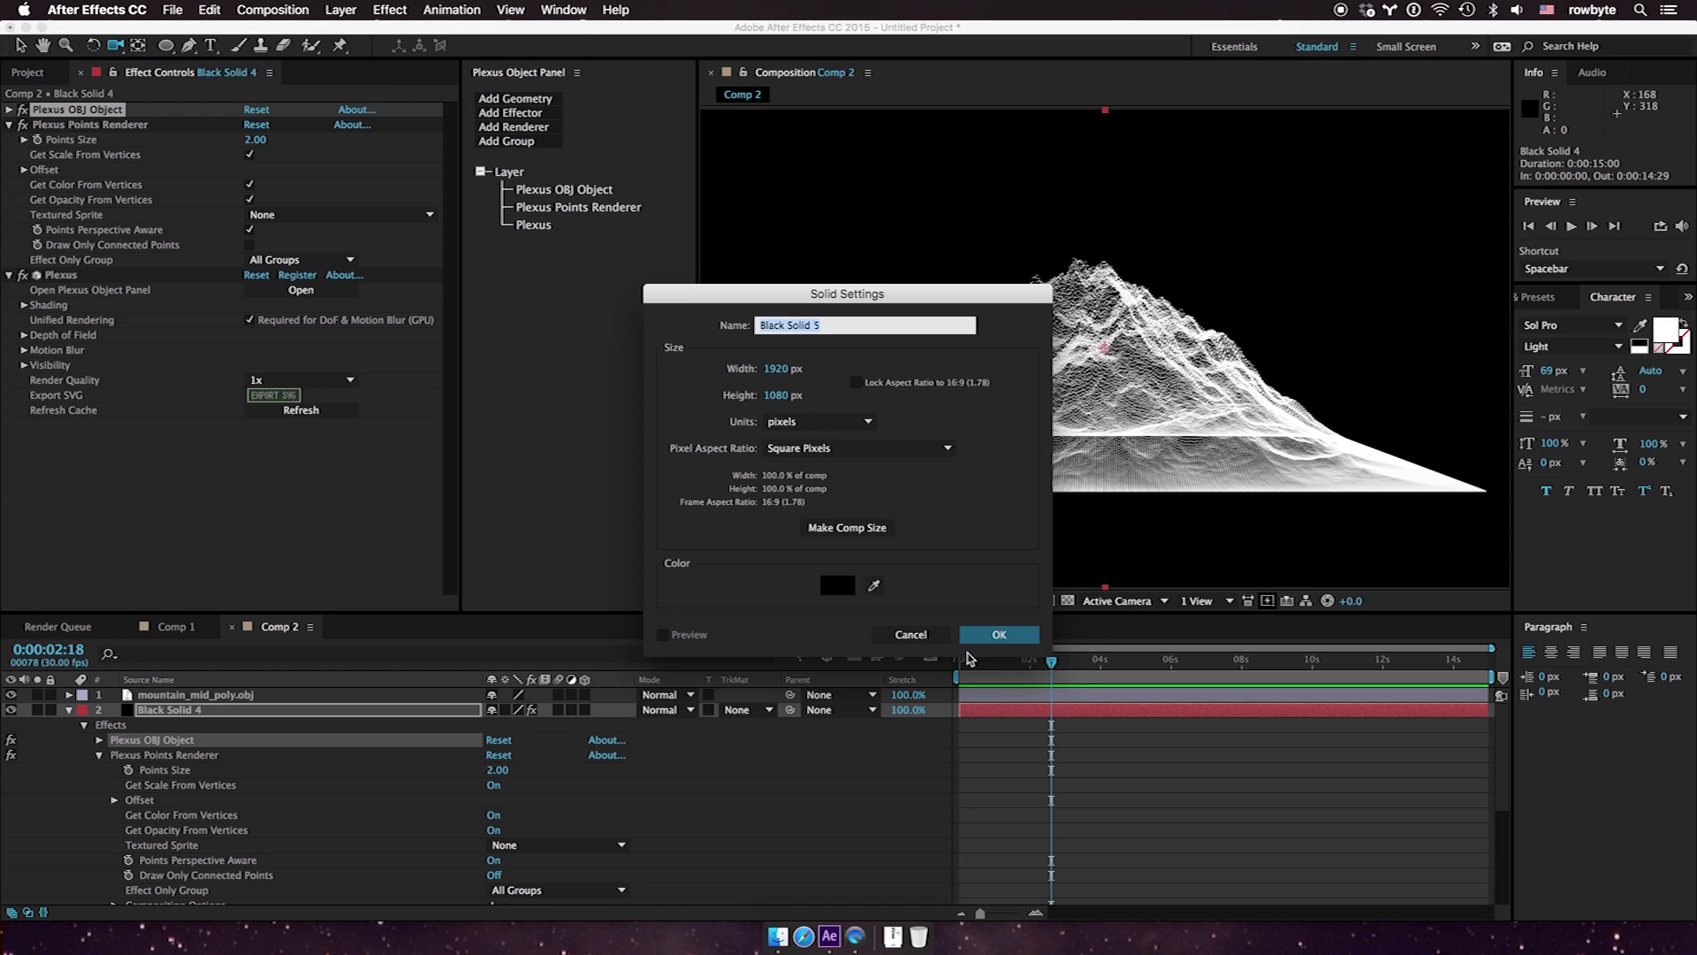
pyautogui.click(999, 634)
pyautogui.click(189, 49)
pyautogui.click(758, 179)
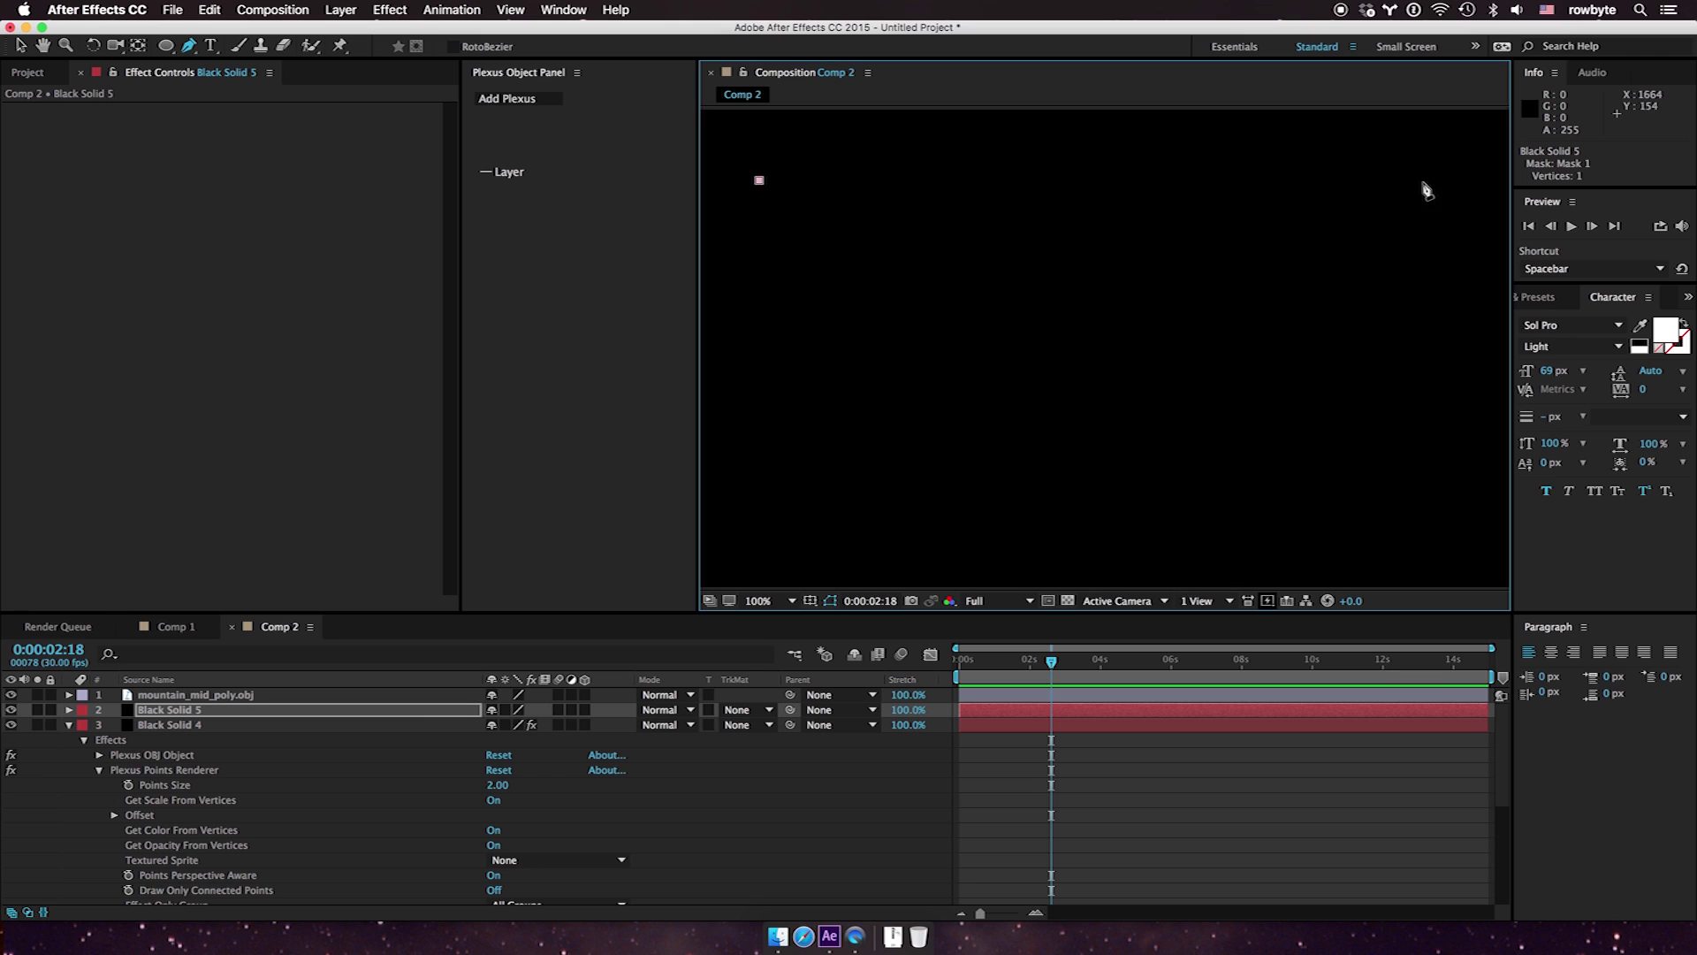
pyautogui.click(1458, 178)
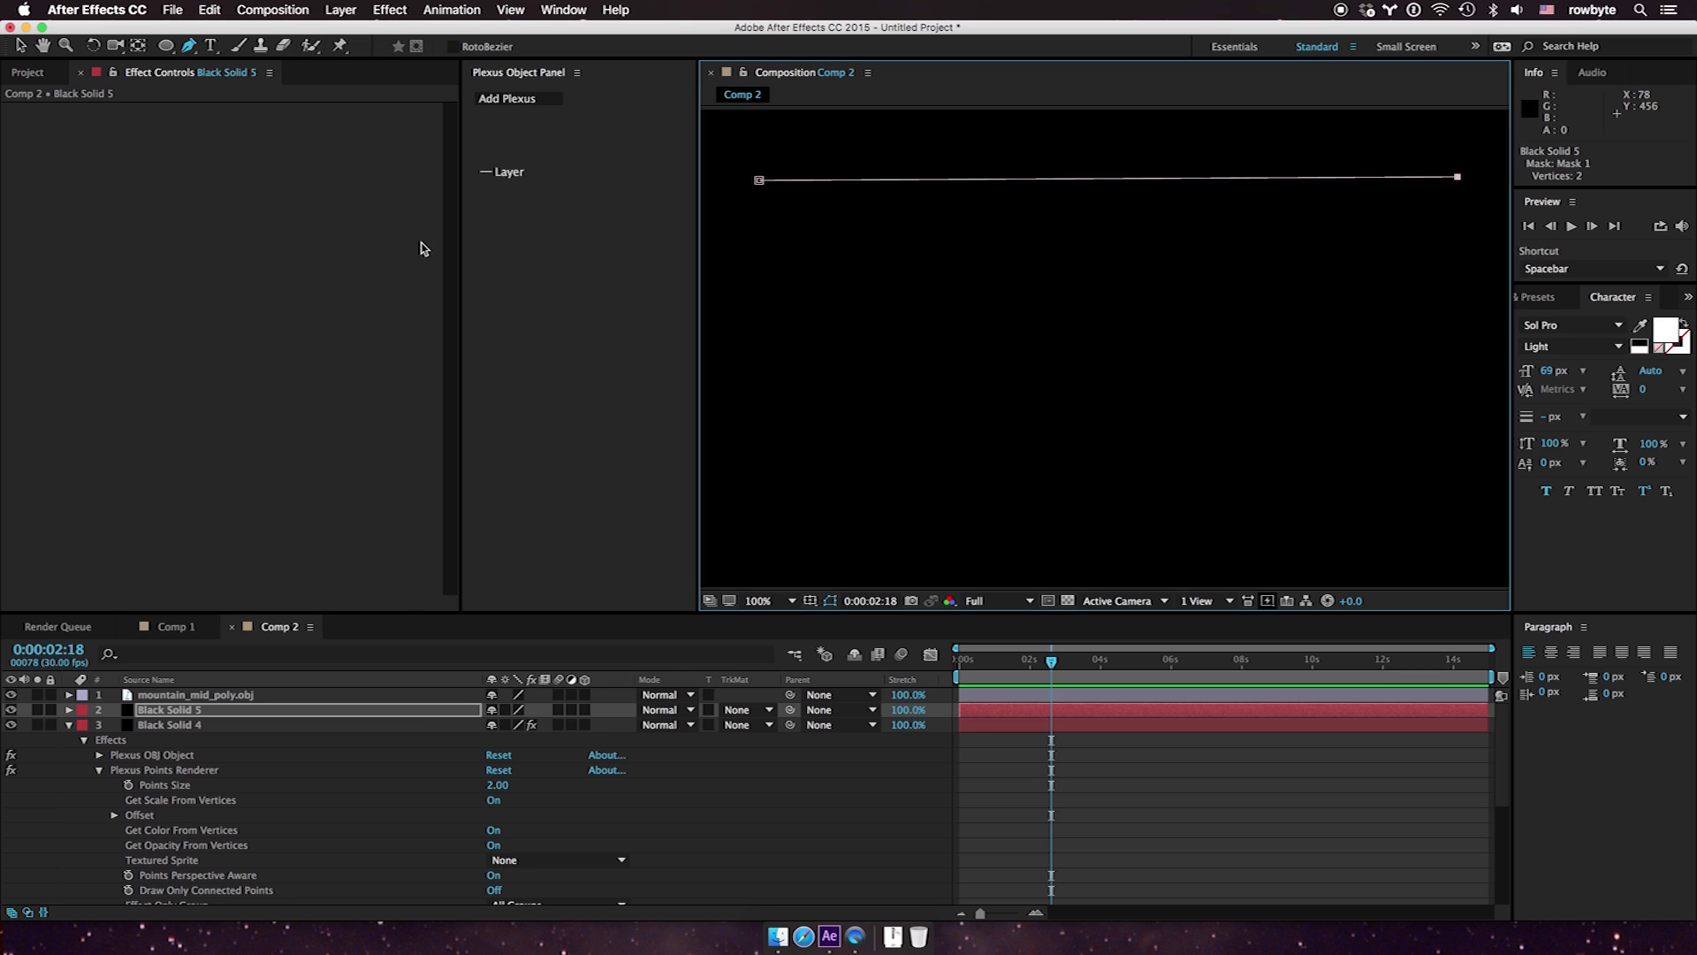
# Apply Plexus with a Path Object to the masked solid and set its Points Size to 6.60
pyautogui.click(530, 104)
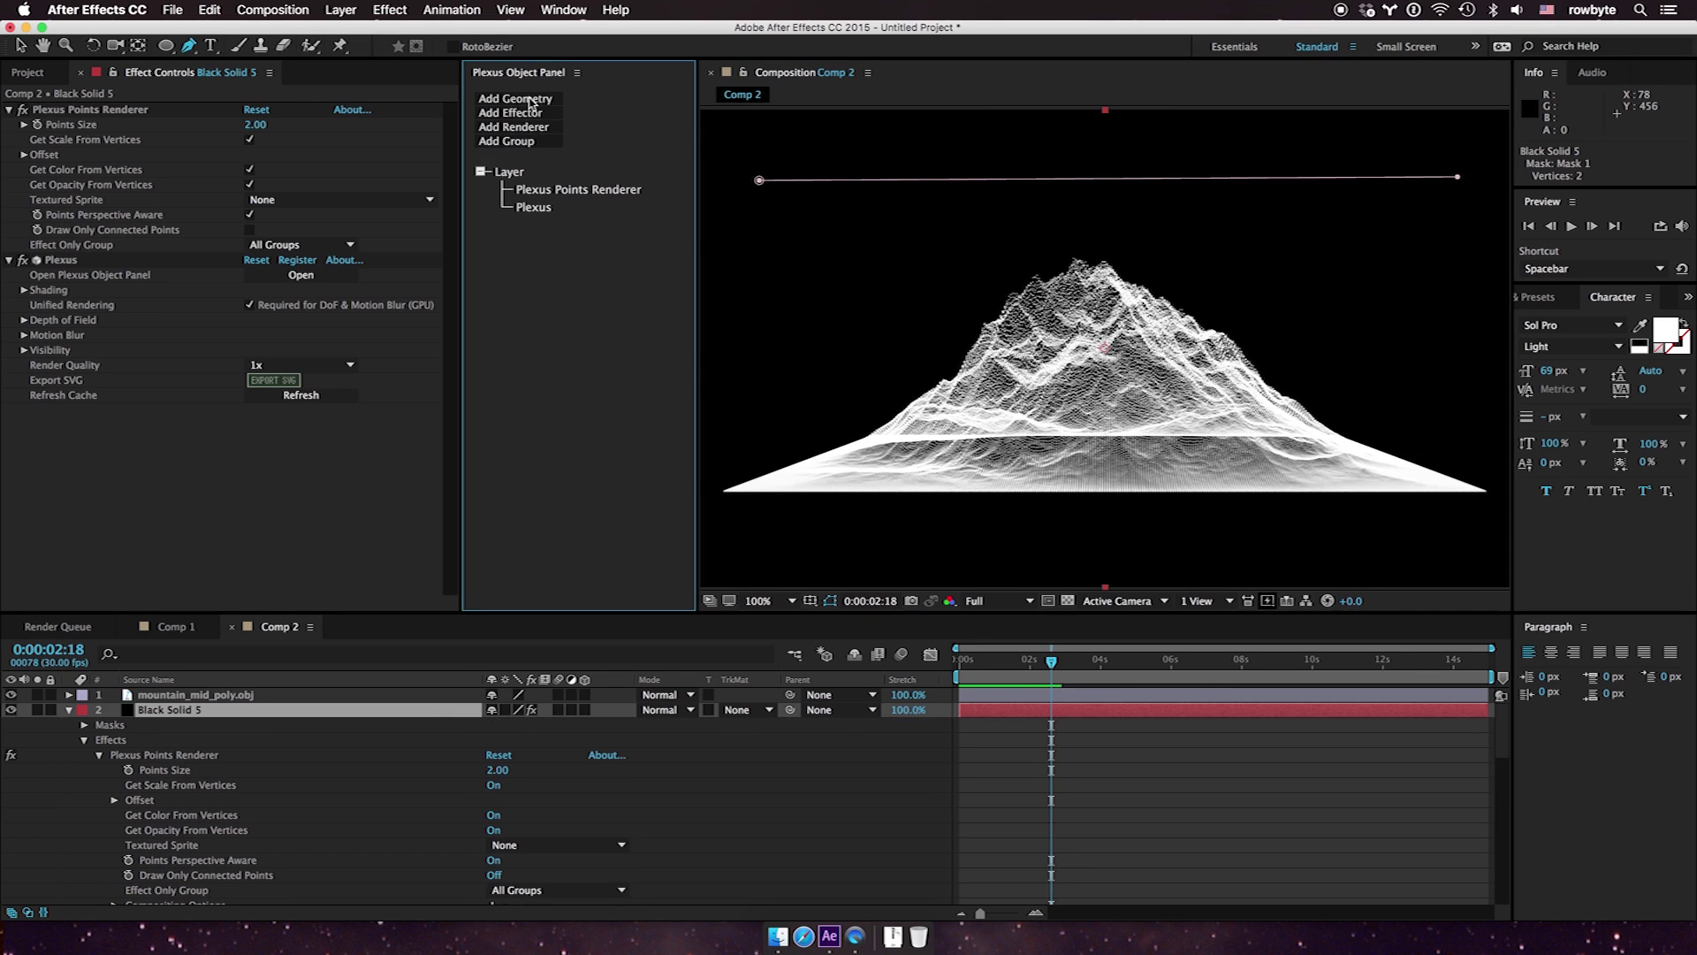
pyautogui.click(531, 101)
pyautogui.click(530, 137)
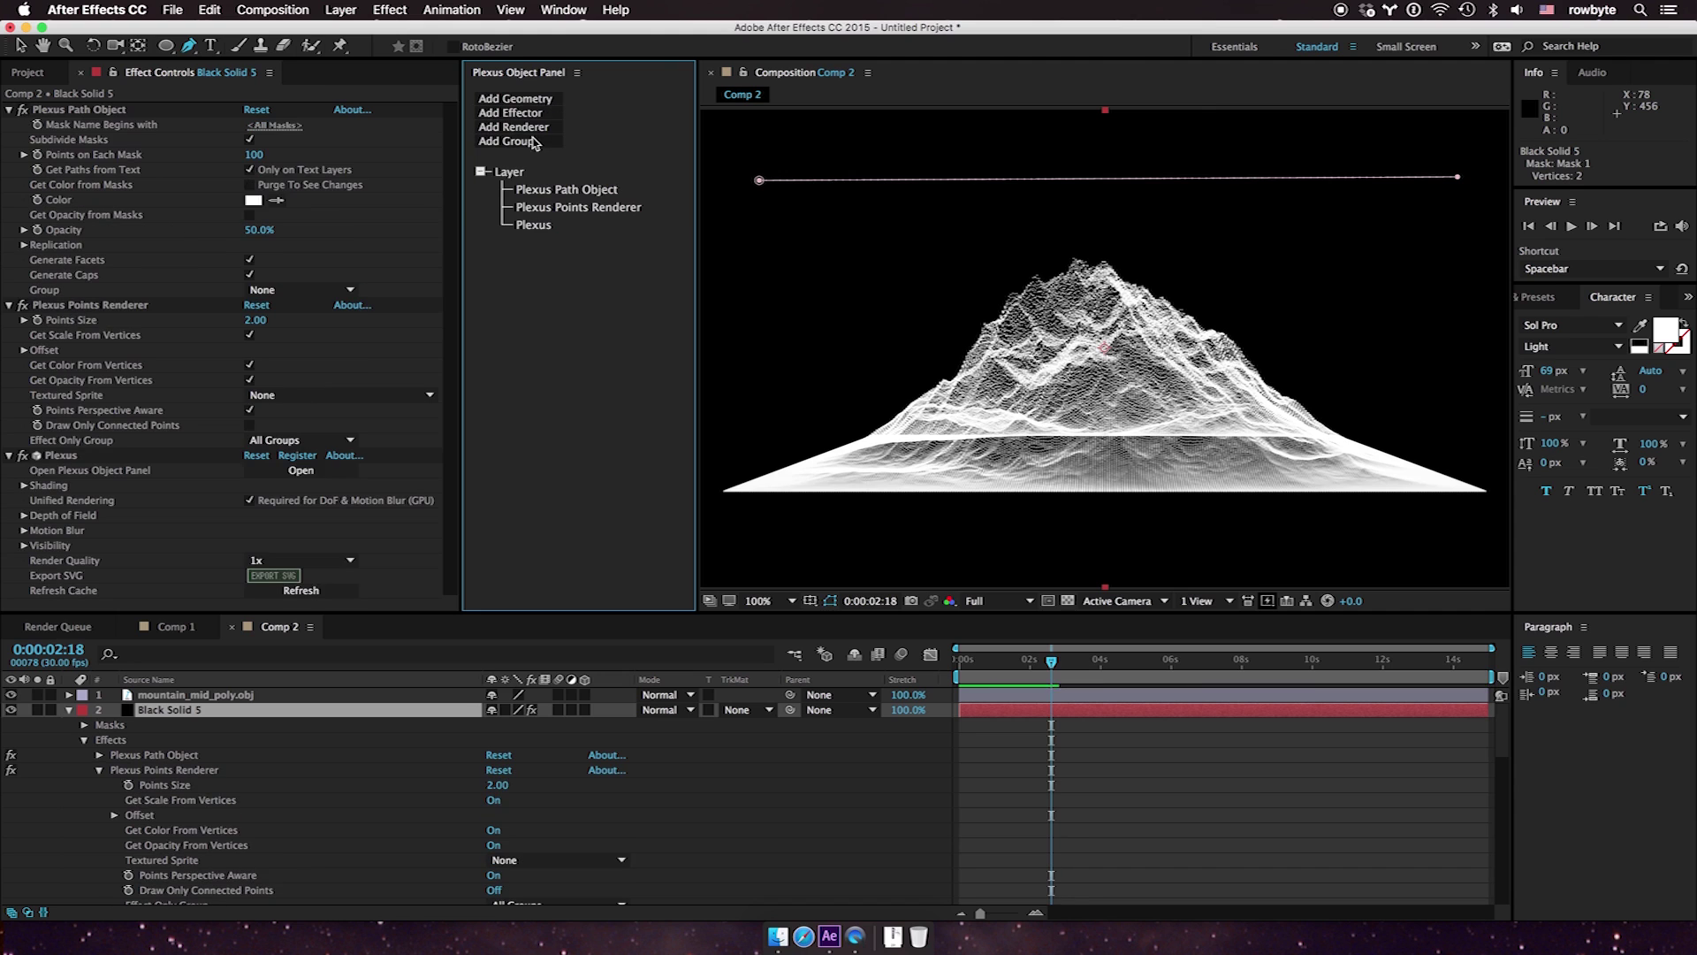
pyautogui.moveTo(255, 320); pyautogui.dragTo(299, 323)
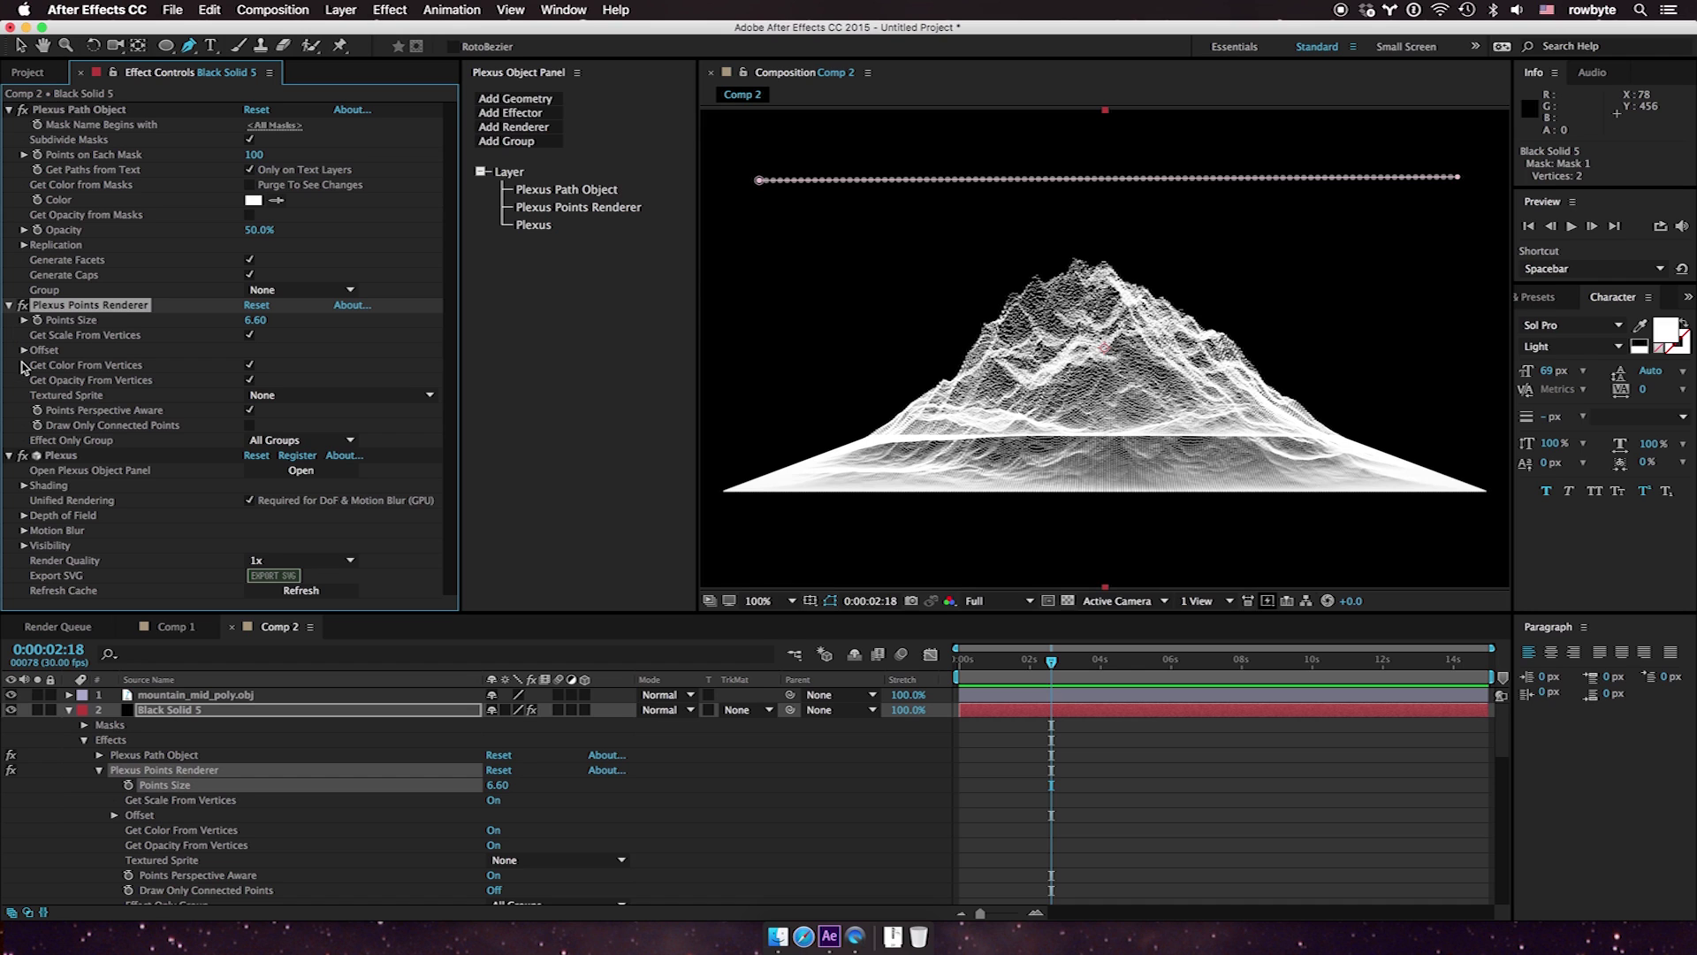
# Rename the masked solid as Paths and the solid holding the mountain's Plexus effect as OBJ
pyautogui.click(68, 709)
pyautogui.click(162, 712)
pyautogui.press('Return')
pyautogui.write('Paths')
pyautogui.press('Return')
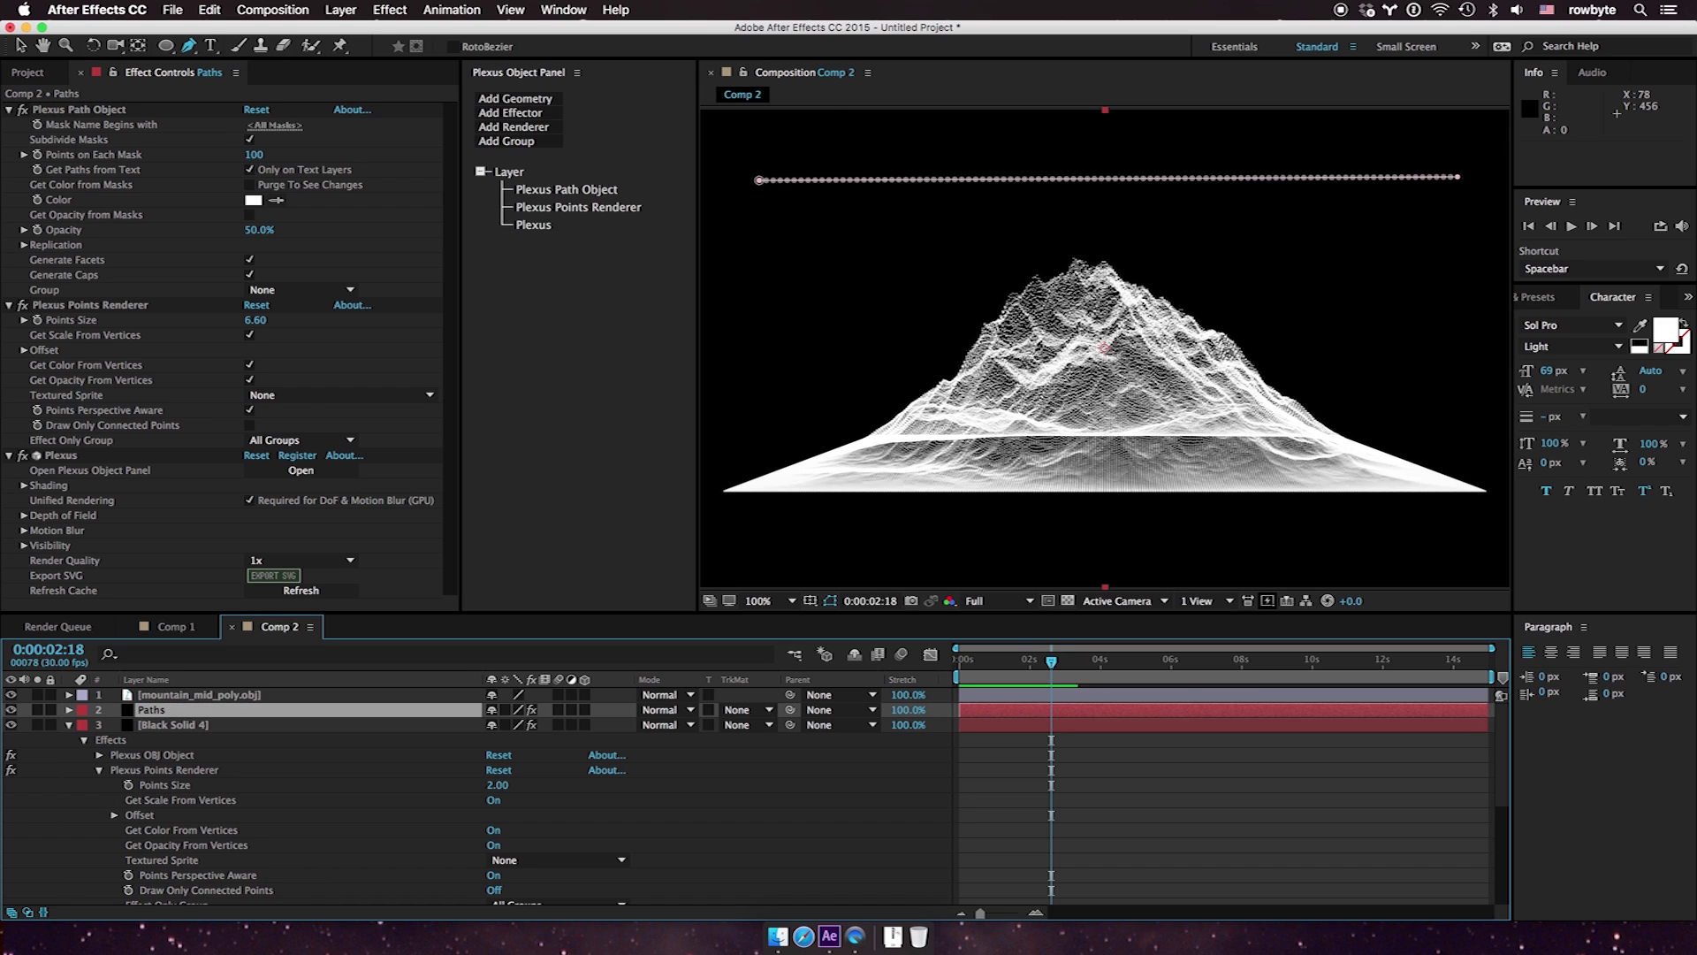
pyautogui.click(162, 724)
pyautogui.press('Return')
pyautogui.write('OBJ')
pyautogui.press('Return')
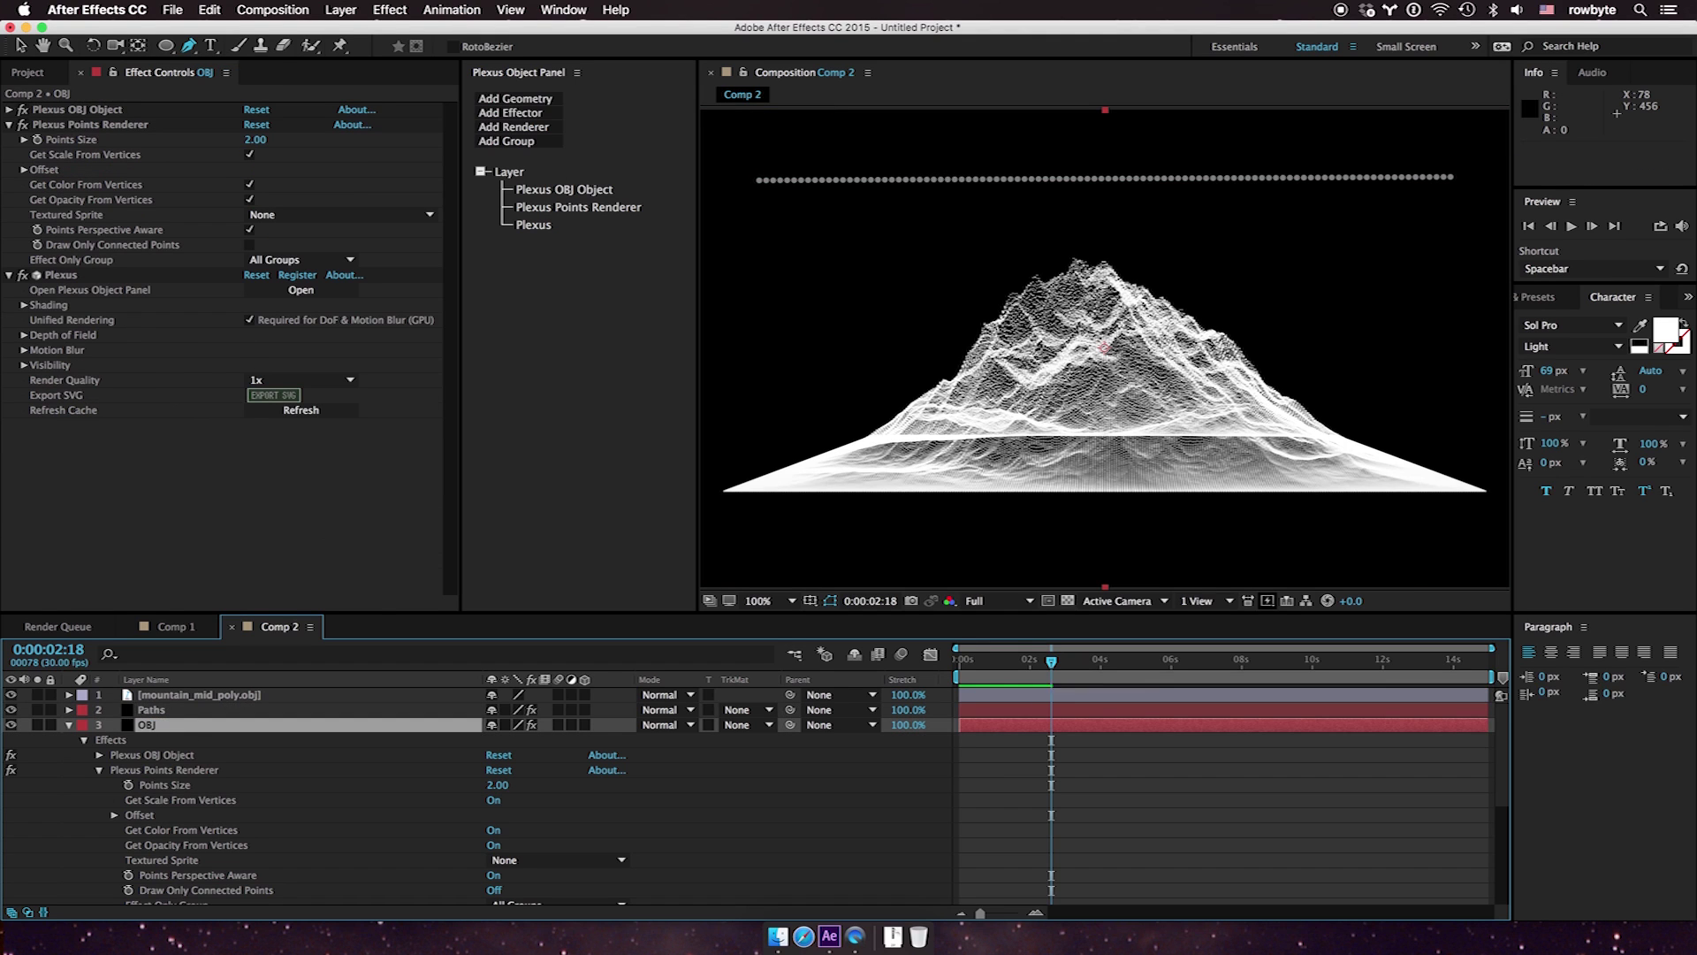
# Create a third full-size black solid above the Paths layer, apply Plexus to it and rename it Slicer
pyautogui.press('super+y')
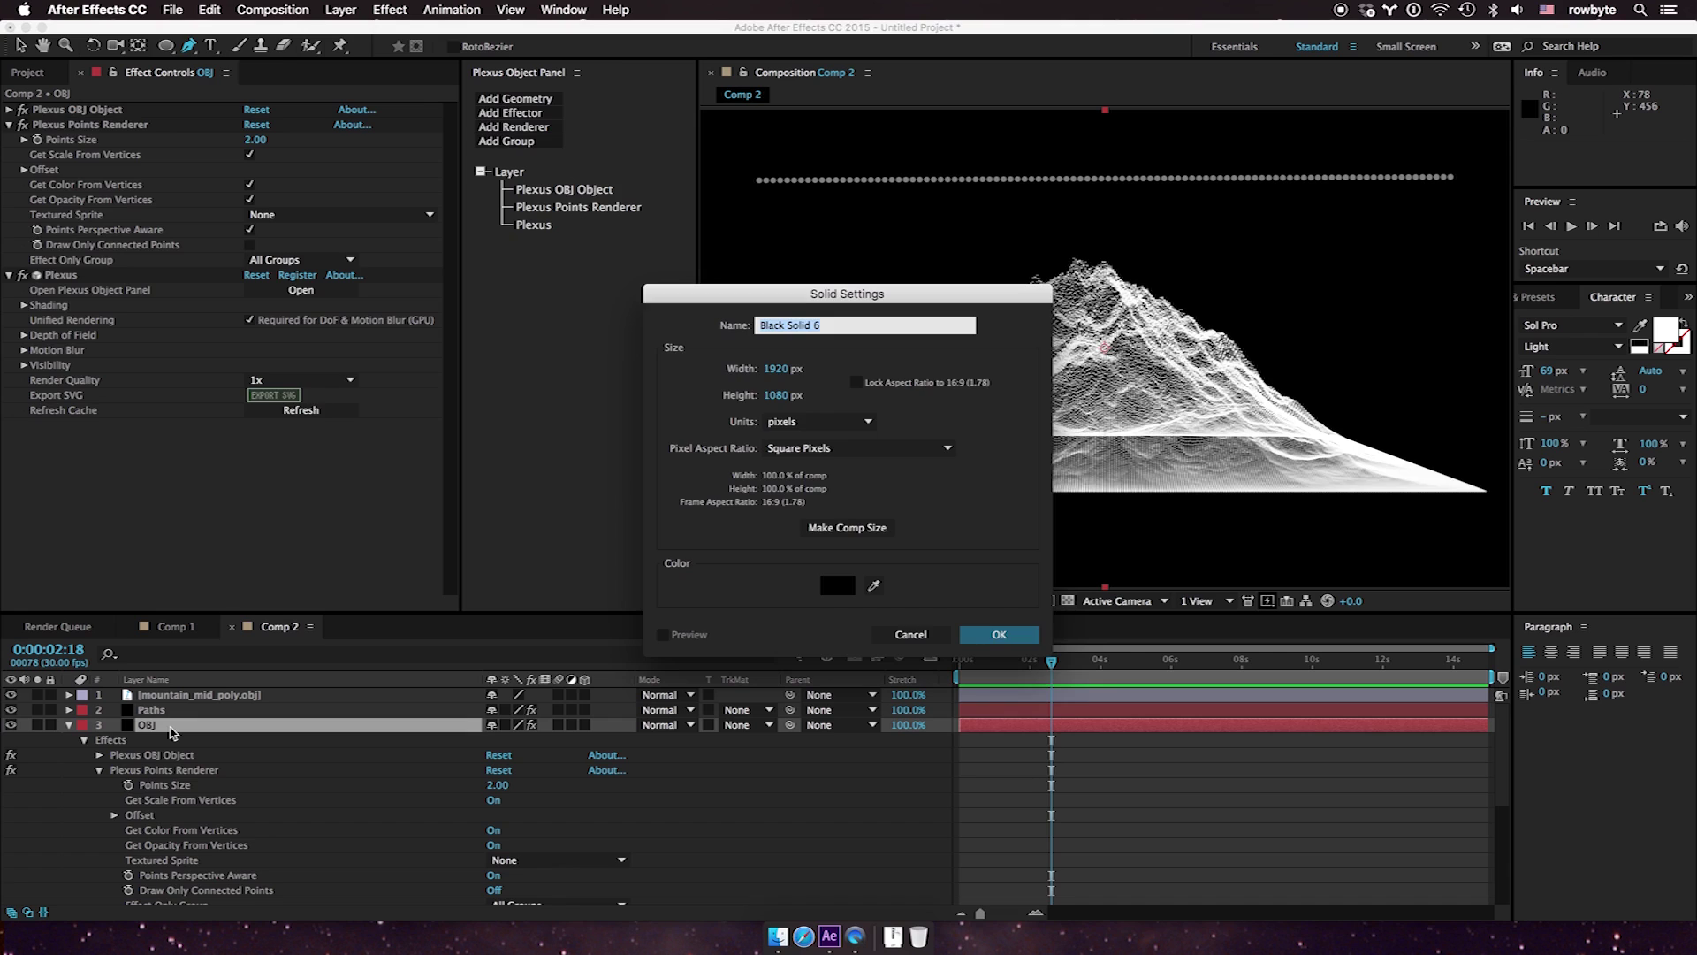
pyautogui.press('Return')
pyautogui.moveTo(173, 725); pyautogui.dragTo(171, 707)
pyautogui.click(516, 98)
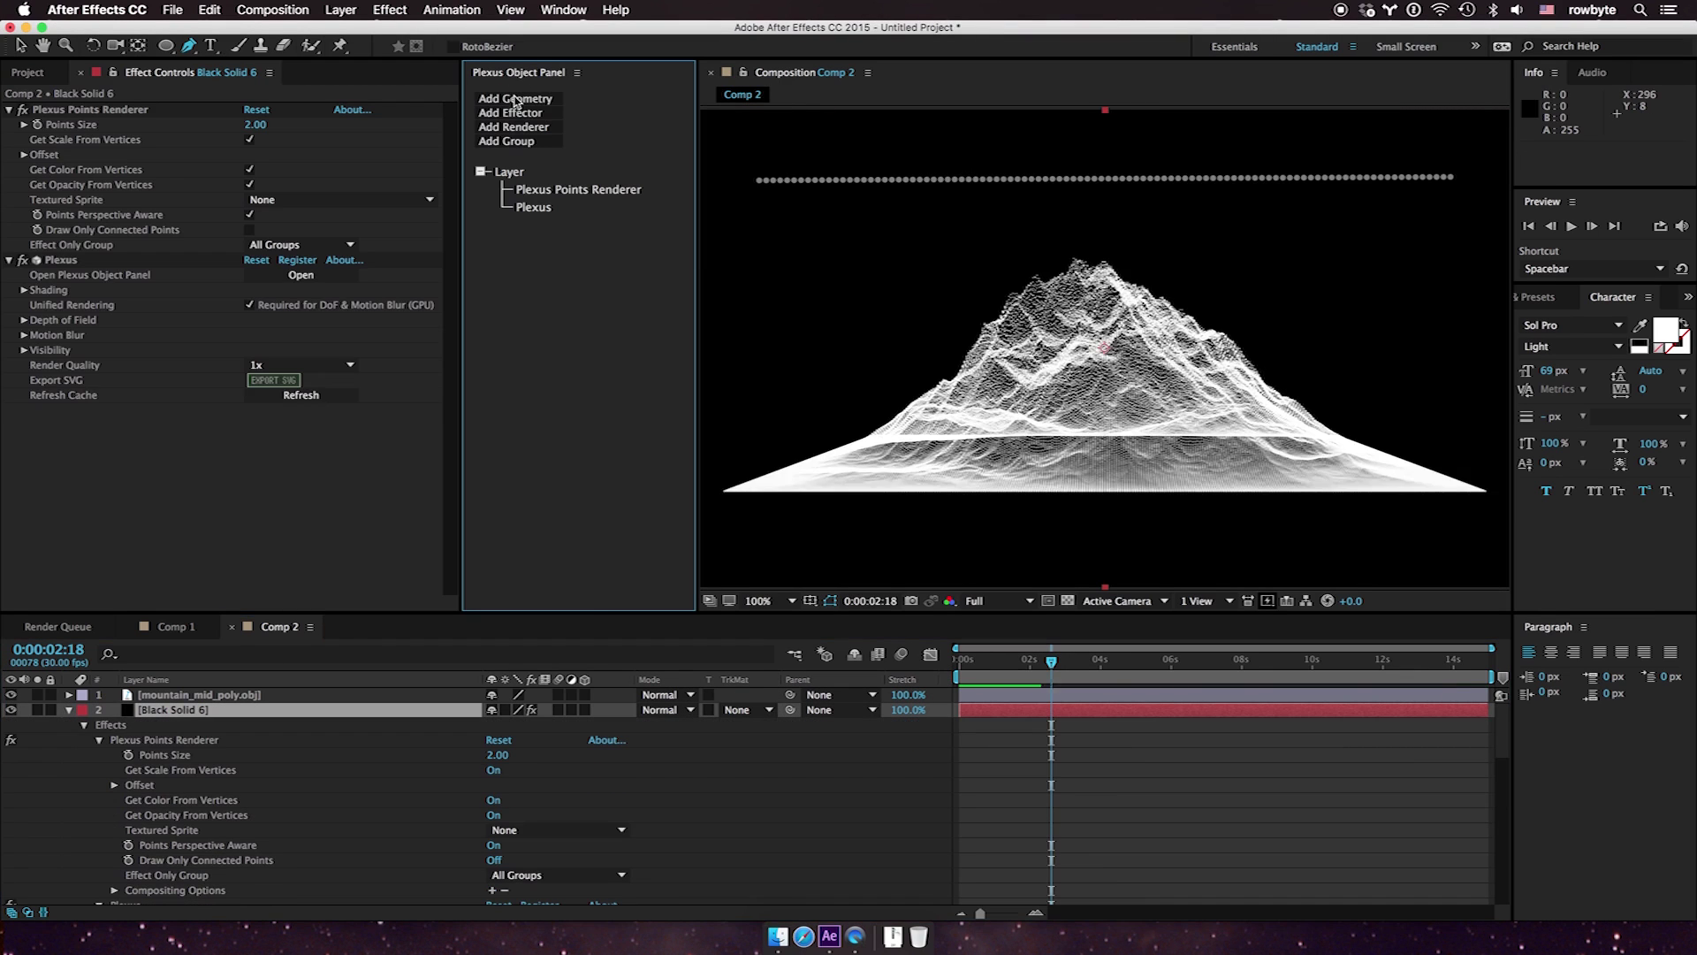
pyautogui.click(181, 712)
pyautogui.press('Return')
pyautogui.write('Slicer')
pyautogui.press('Return')
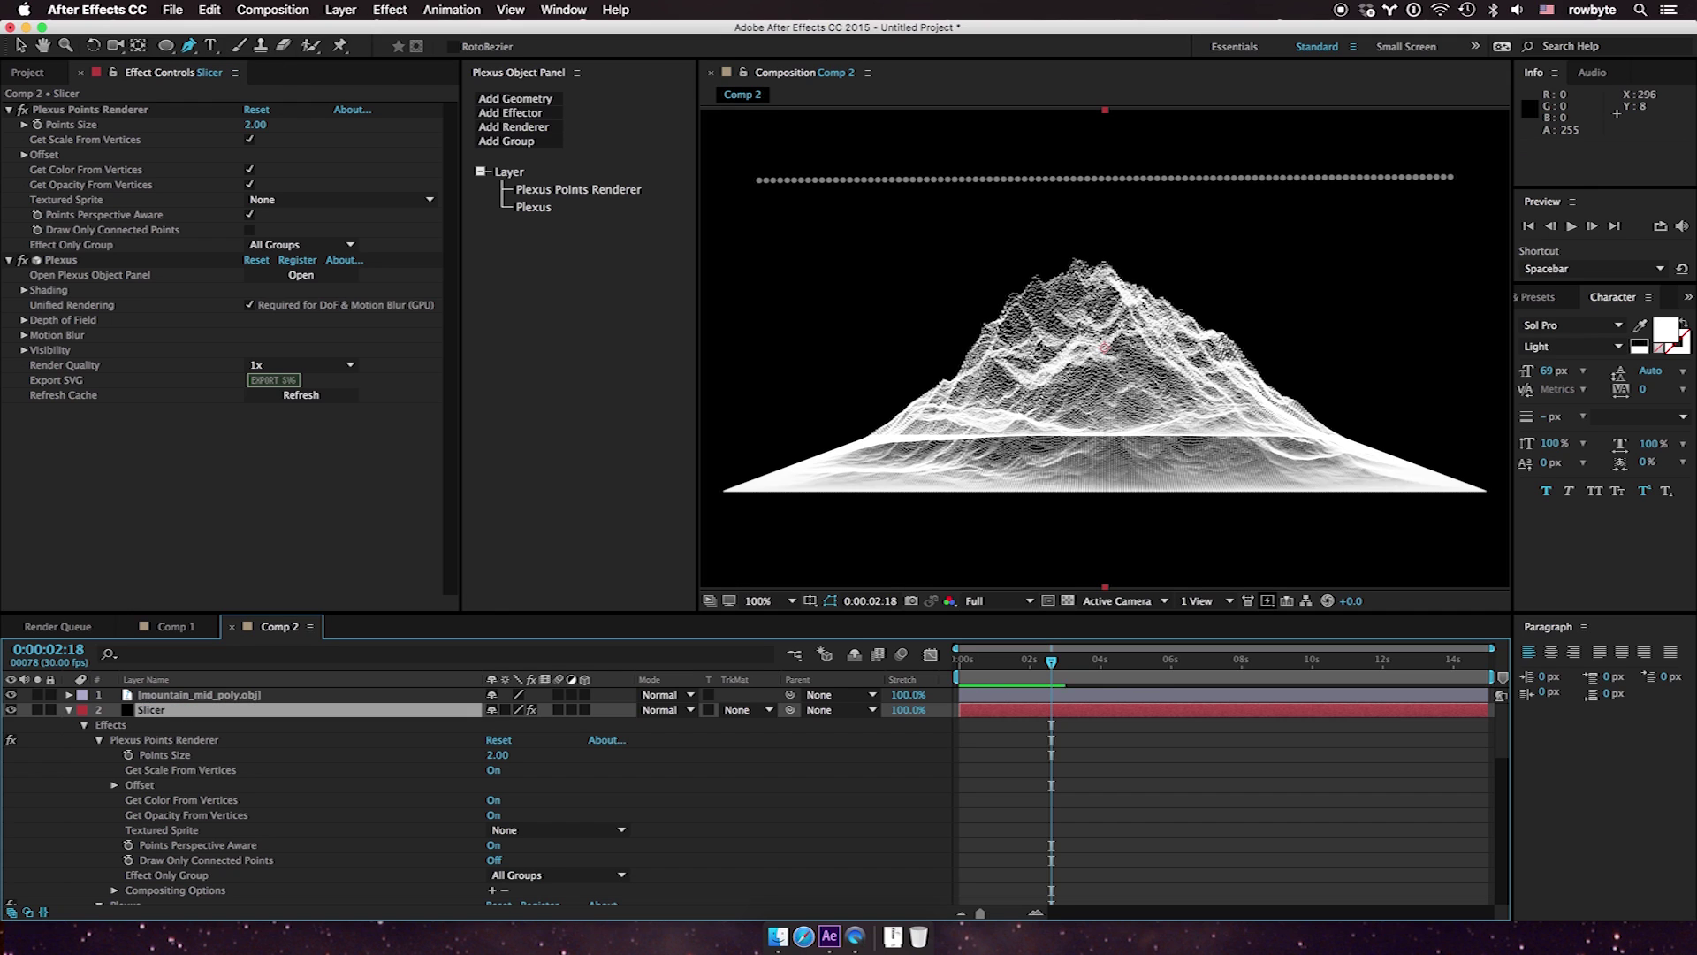
# Add a Plexus Slicer Object to the Slicer layer, with Paths as the From Mesh Layer and OBJ as the To Mesh Layer
pyautogui.click(536, 103)
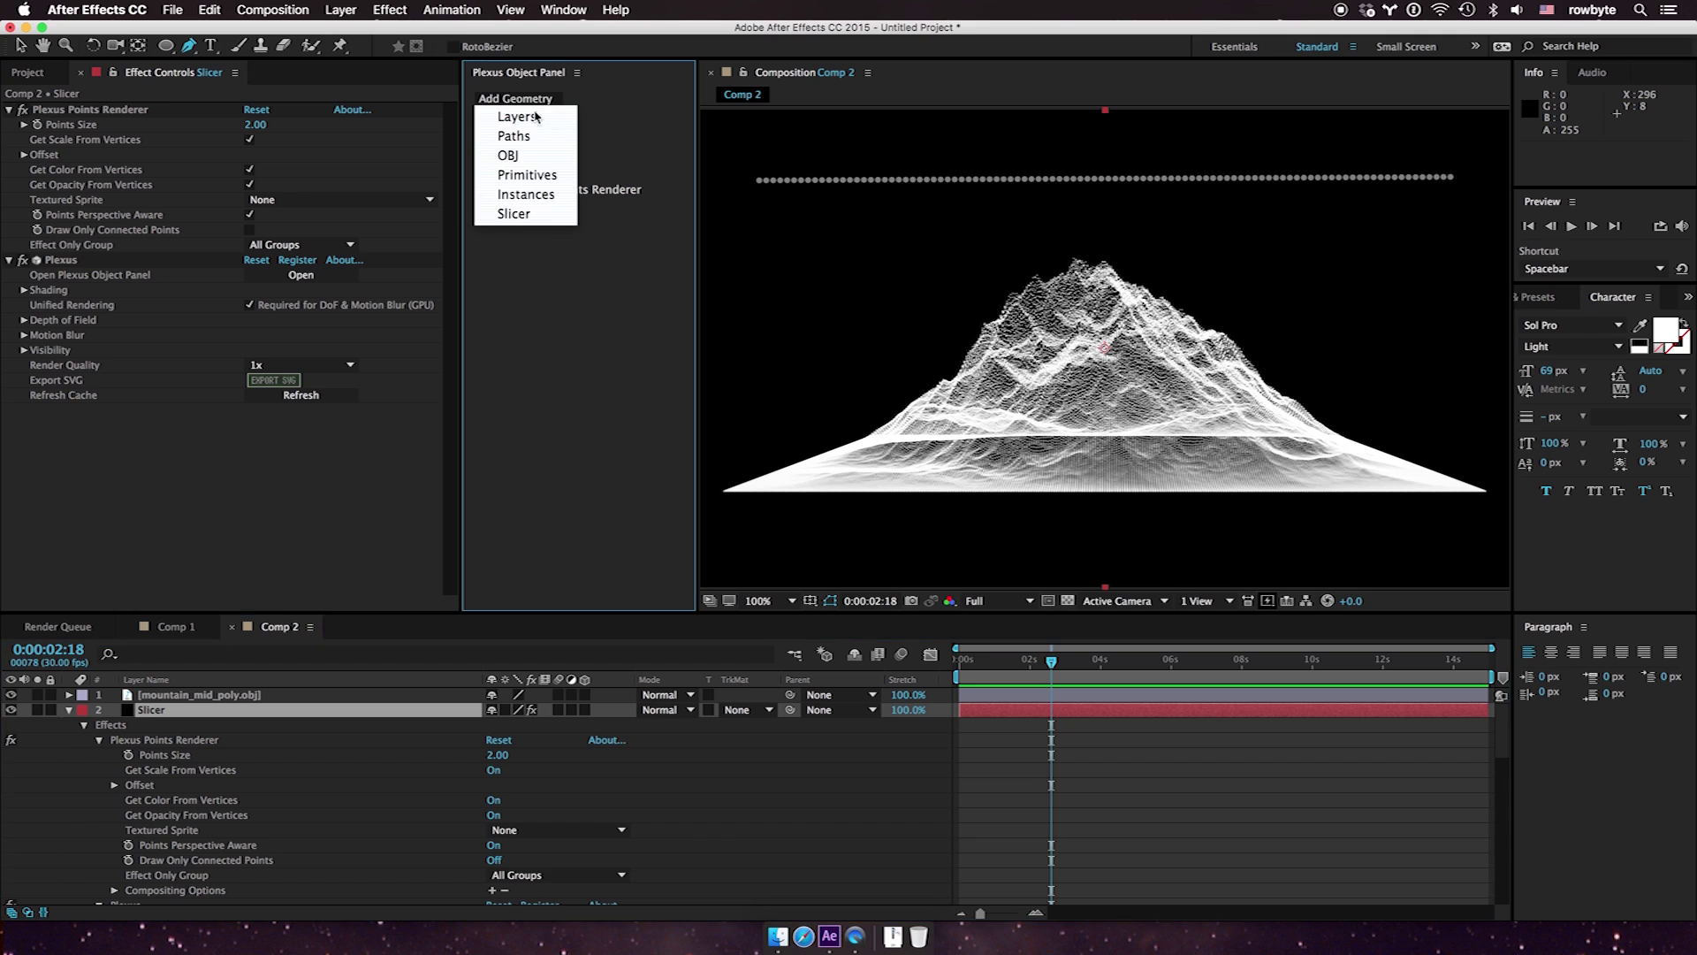
pyautogui.click(552, 215)
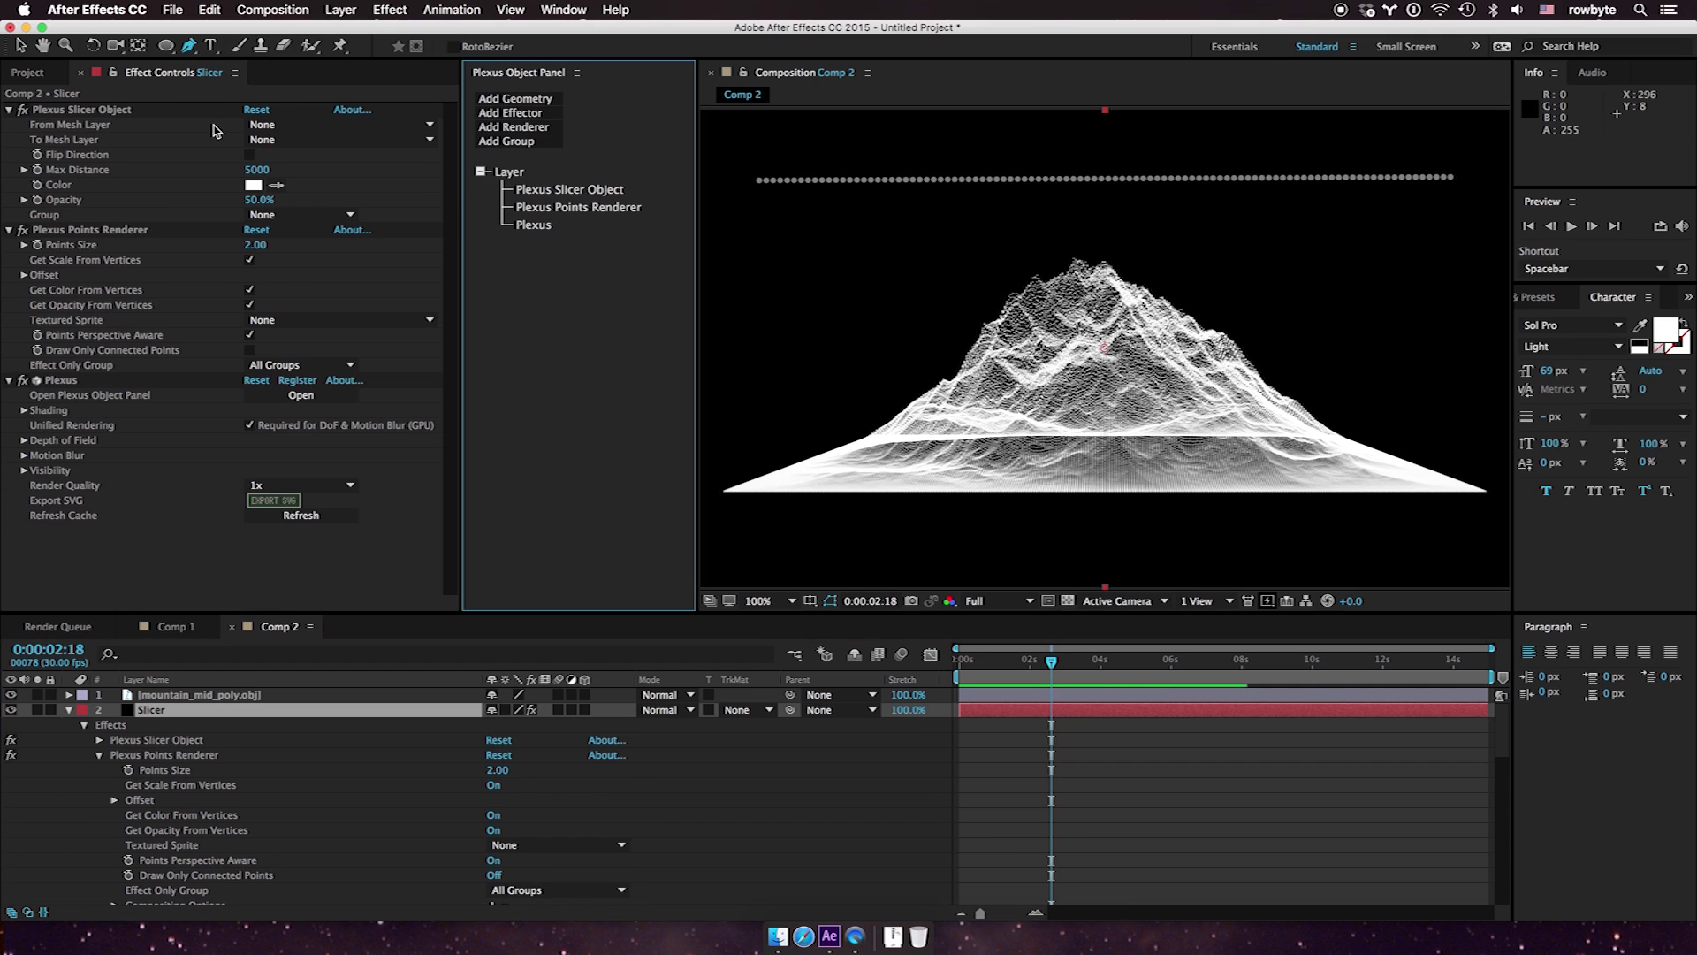
pyautogui.click(258, 126)
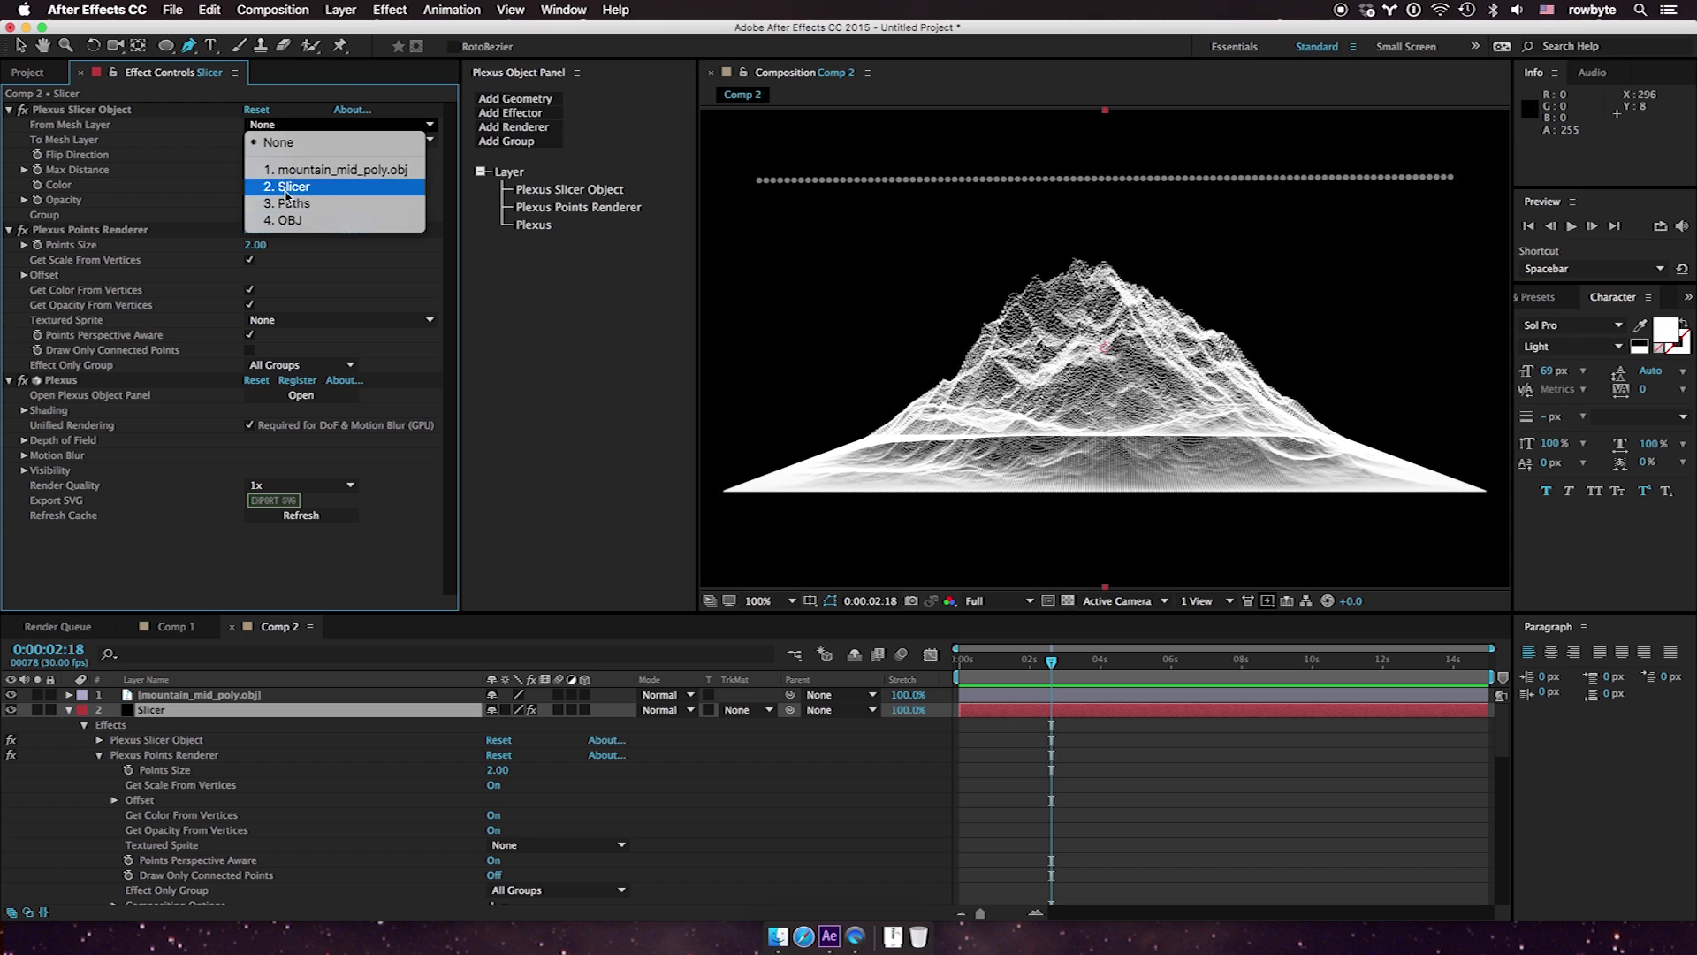
pyautogui.click(283, 204)
pyautogui.click(292, 139)
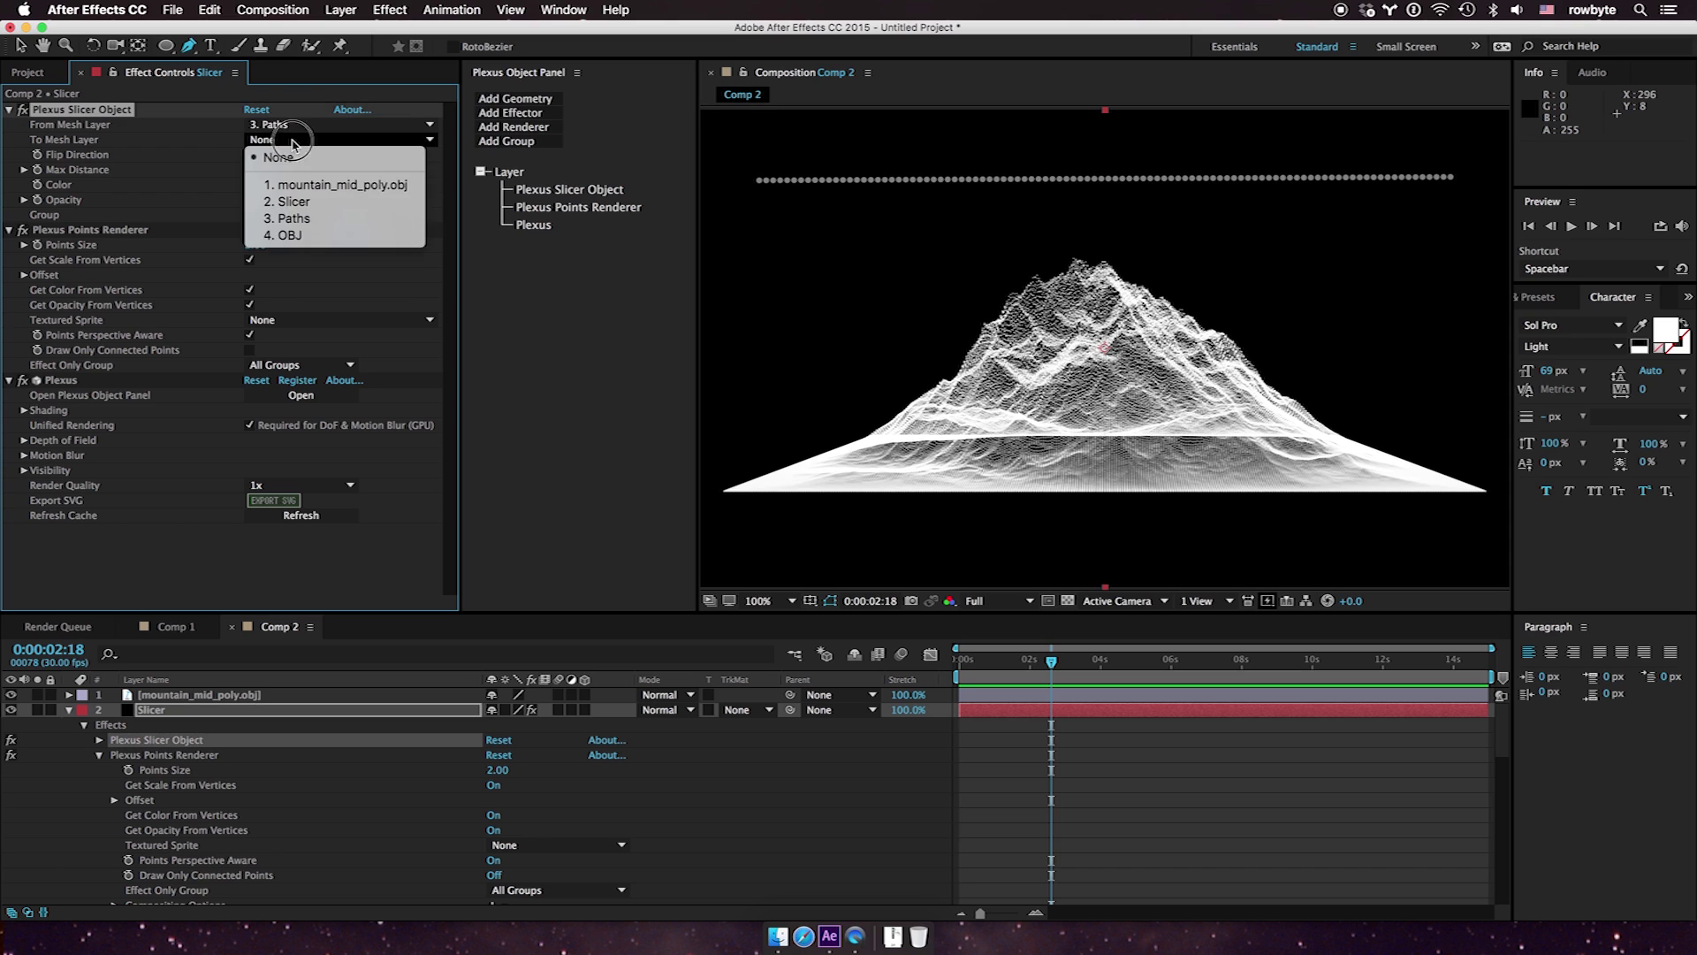
pyautogui.click(285, 234)
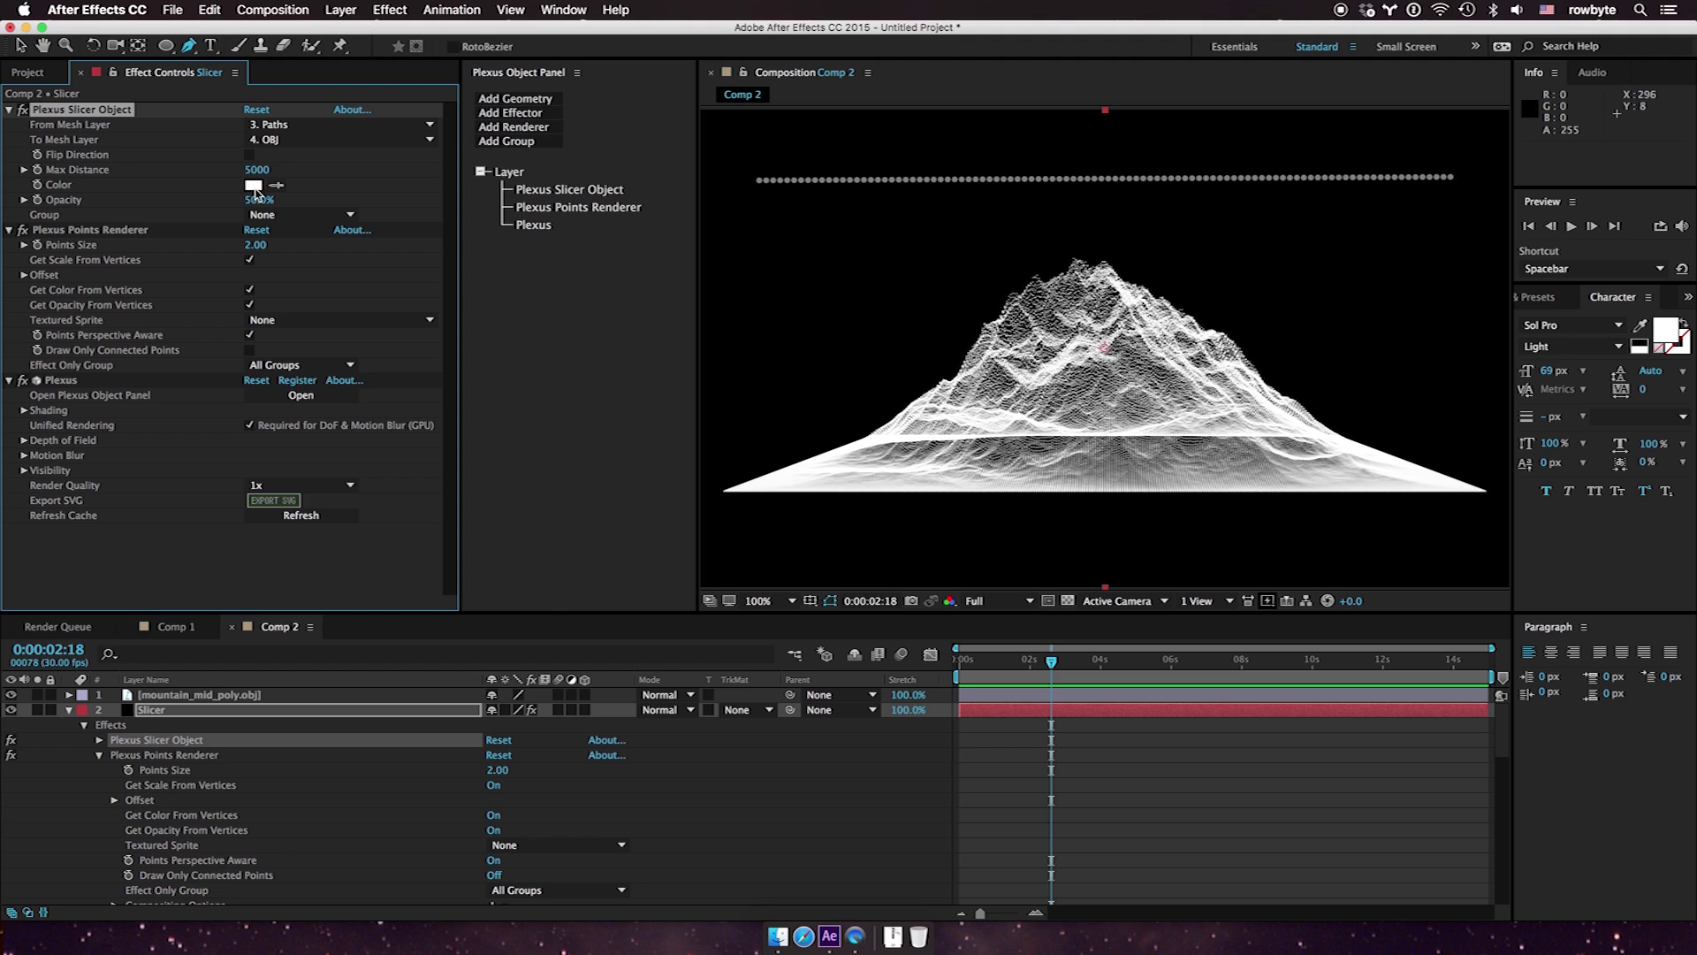
# Change the Plexus Slicer Object's color to red (FF0000)
pyautogui.click(253, 186)
pyautogui.click(490, 430)
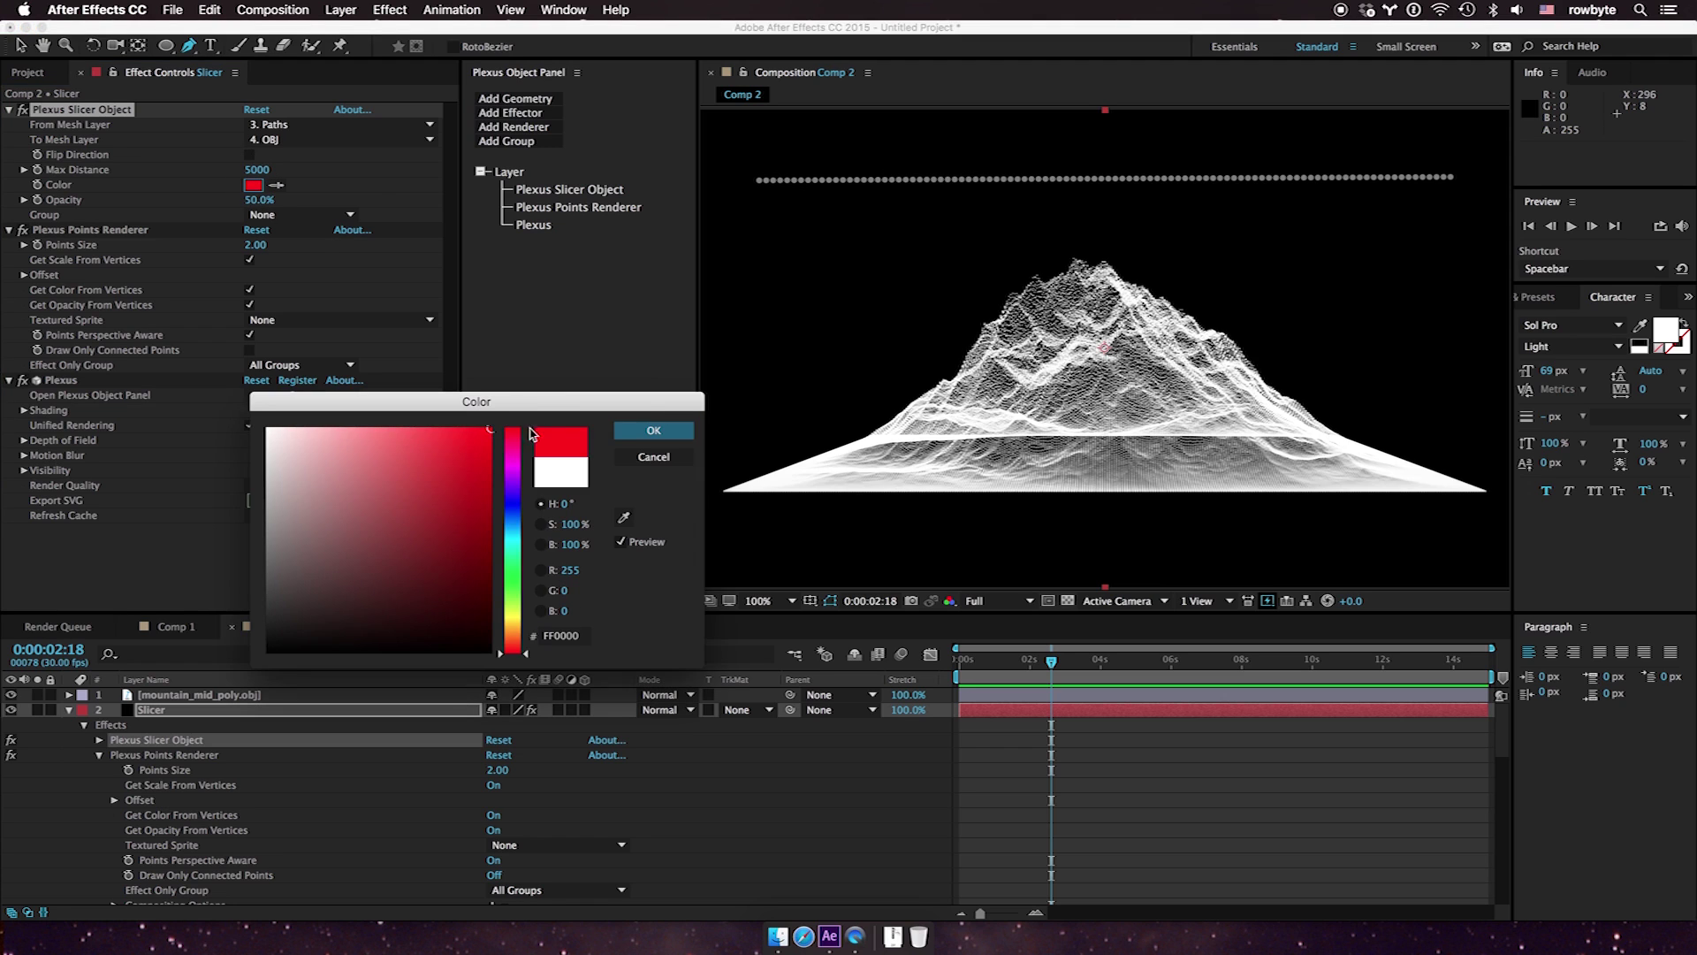
pyautogui.click(647, 431)
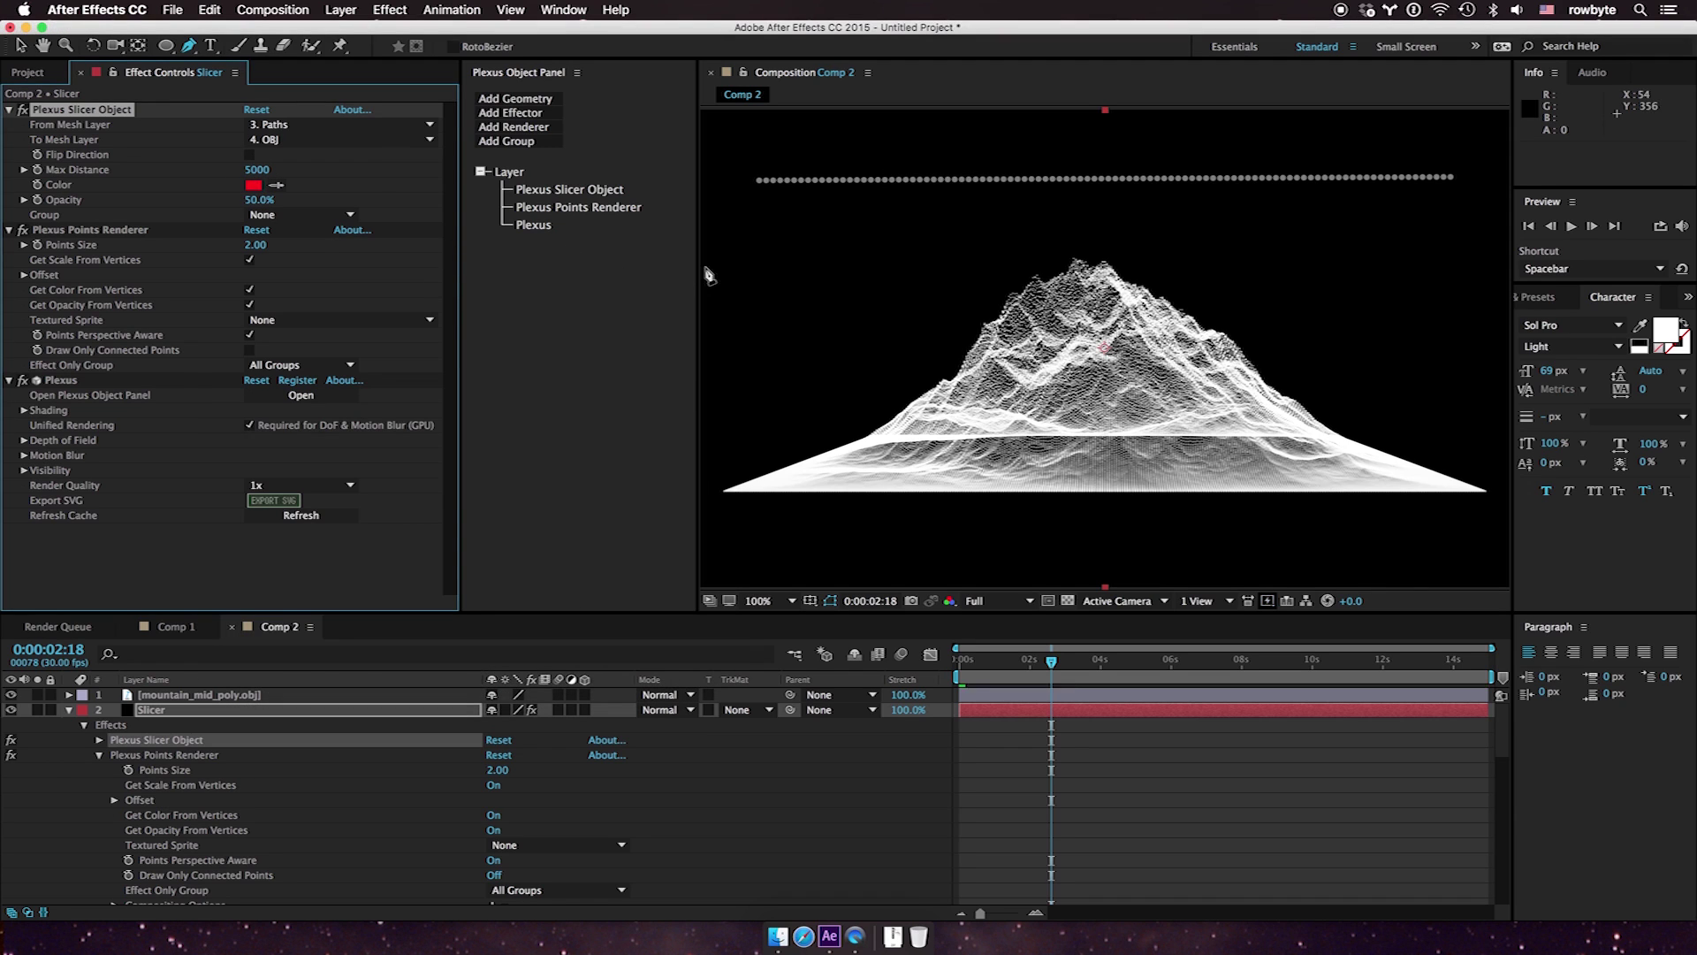
# Add a two-node camera and orbit it to view the mountain and the path diagonally from above
pyautogui.press('c')
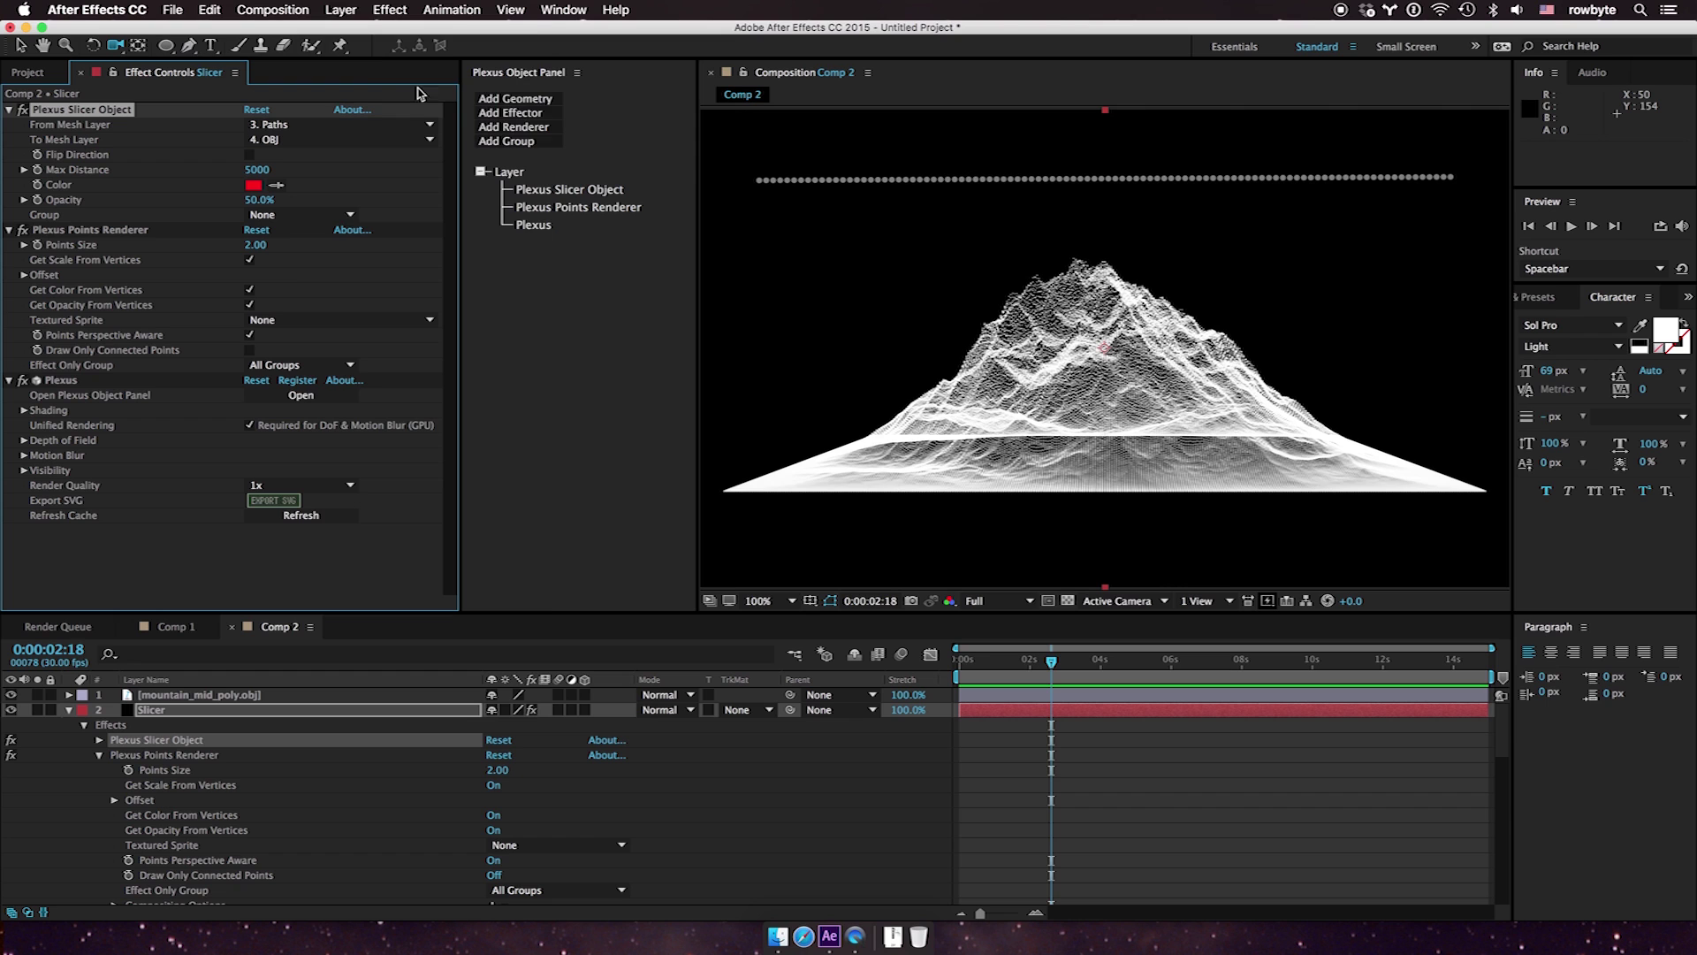
pyautogui.click(352, 10)
pyautogui.moveTo(530, 40)
pyautogui.click(699, 91)
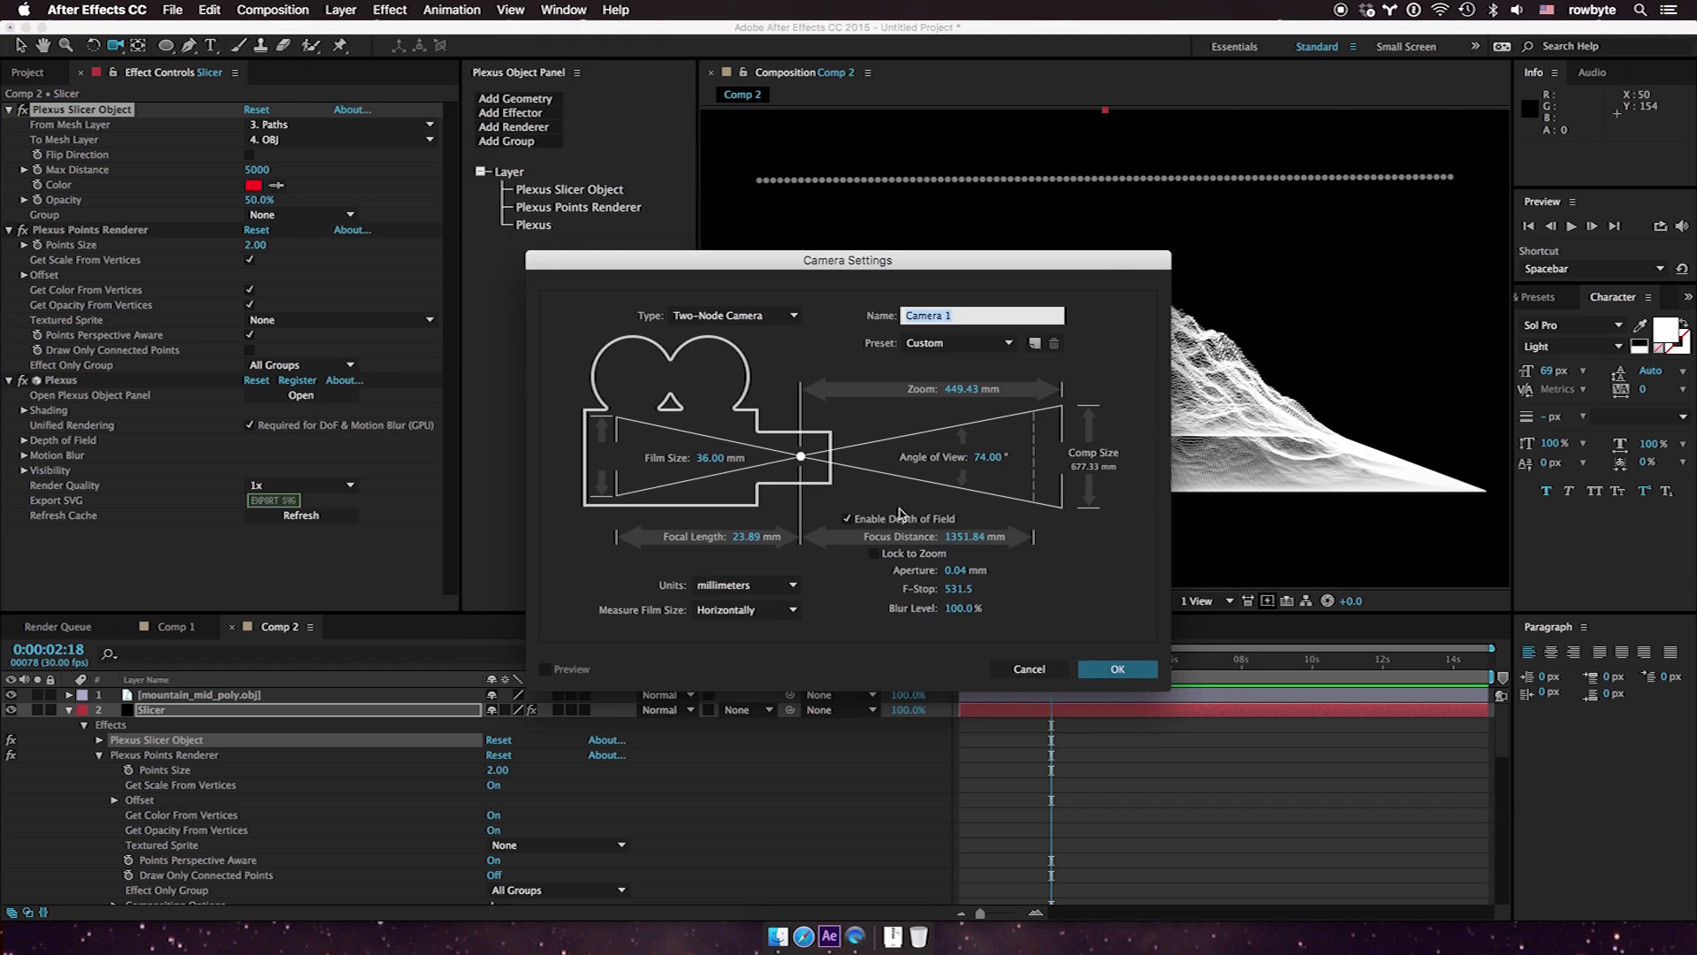
pyautogui.click(1094, 670)
pyautogui.moveTo(863, 368); pyautogui.dragTo(1084, 486)
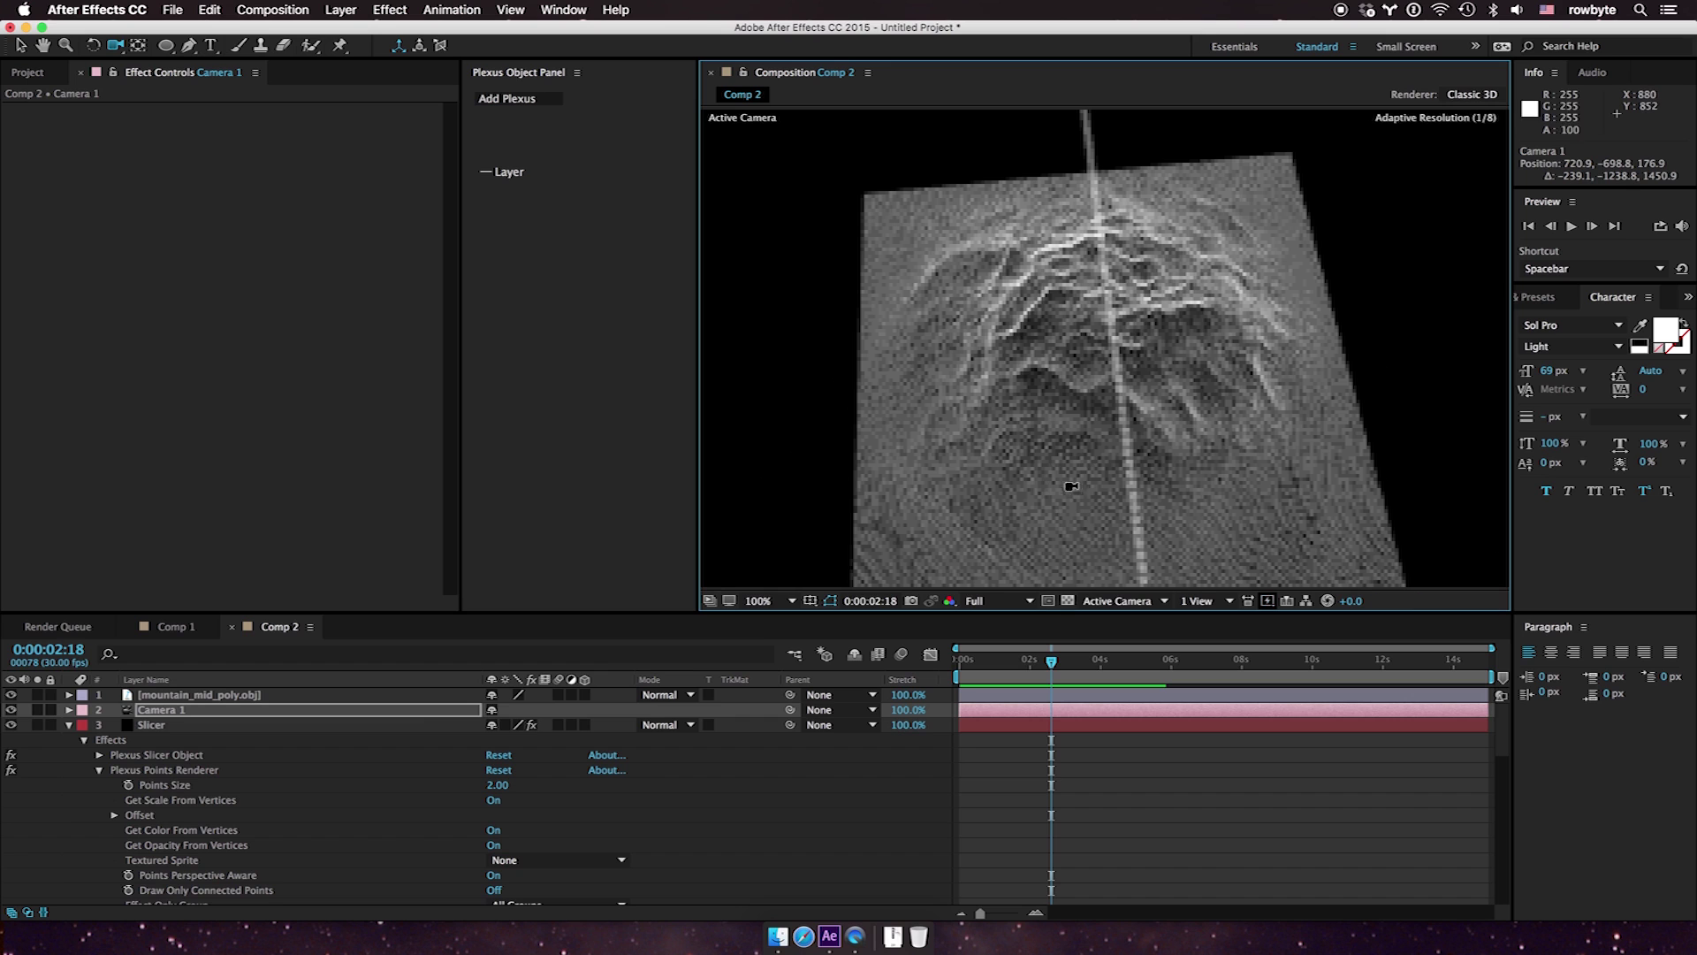
pyautogui.moveTo(841, 533); pyautogui.dragTo(835, 532)
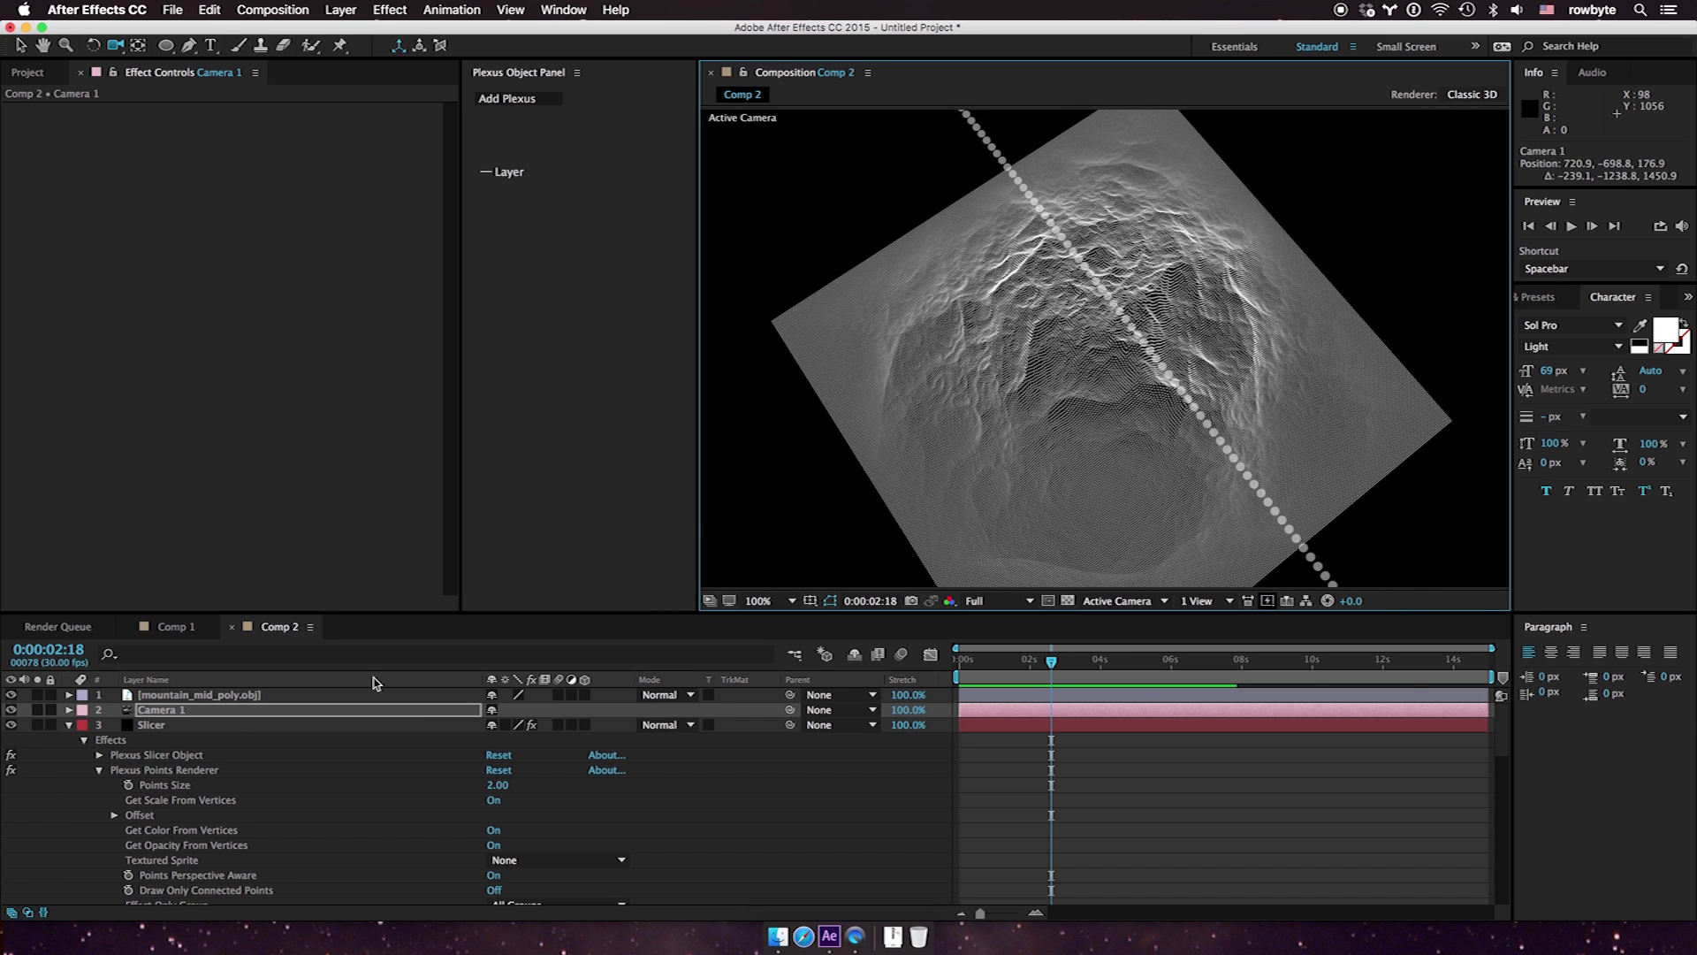
# Turn on Flip Direction for the Plexus Slicer Object, set the Slicer layer's Points Size to 5, and collapse the layer
pyautogui.click(203, 725)
pyautogui.click(250, 156)
pyautogui.moveTo(256, 251); pyautogui.dragTo(353, 236)
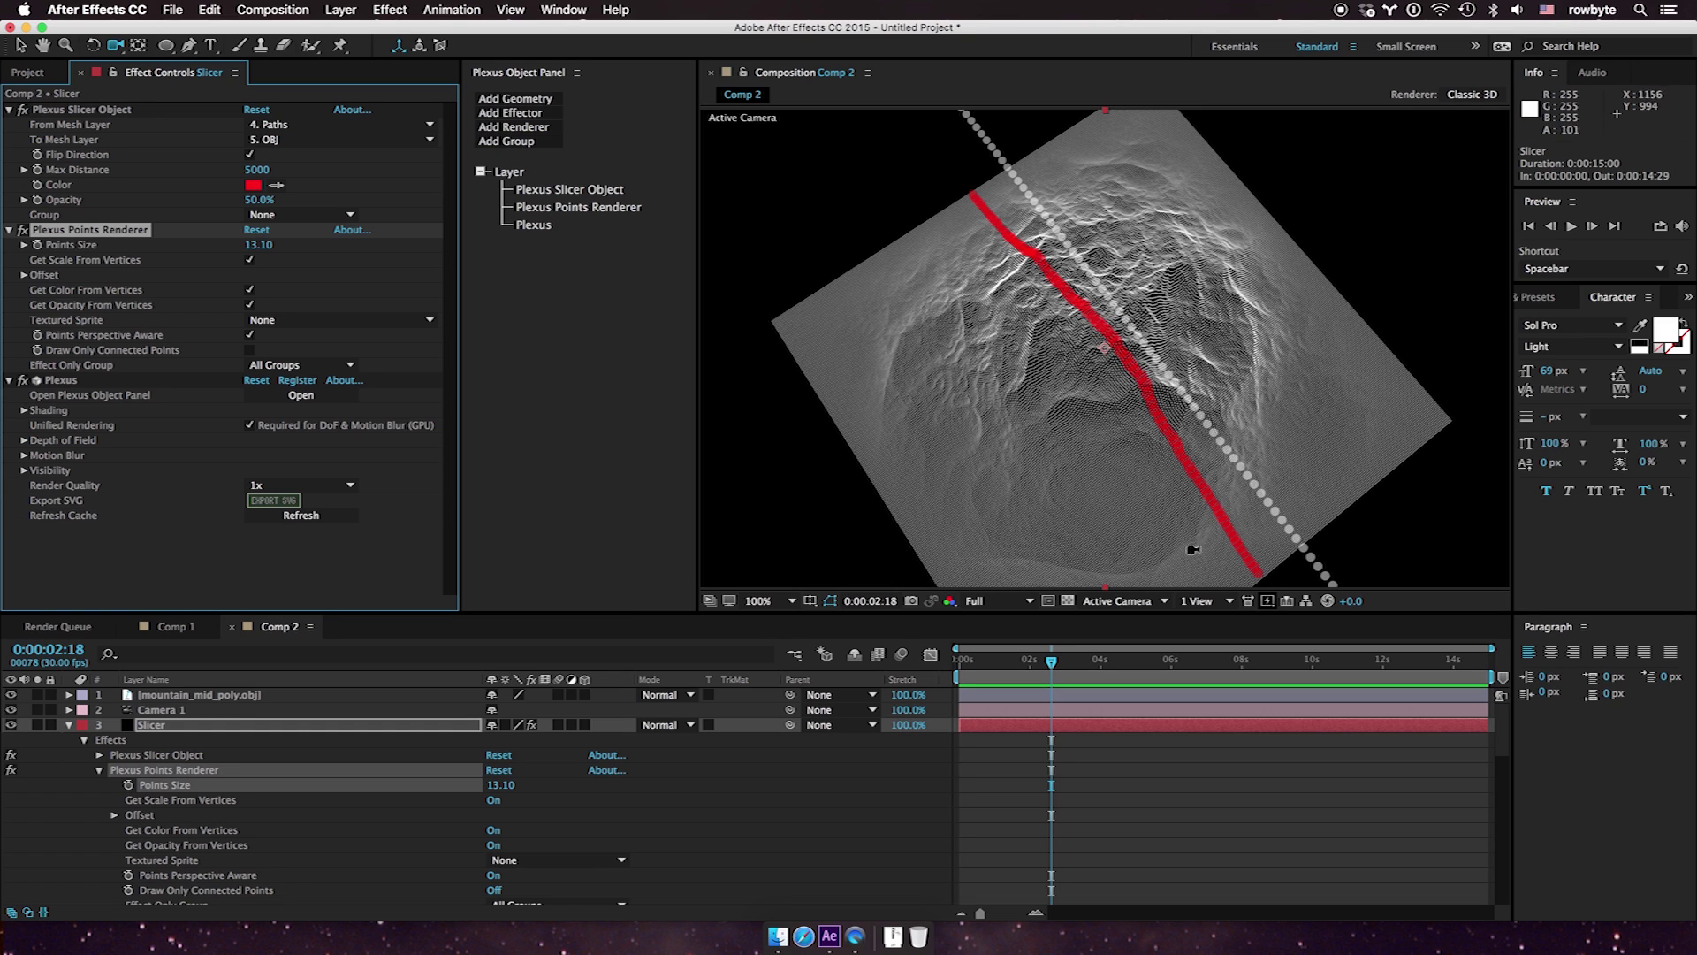
pyautogui.click(264, 247)
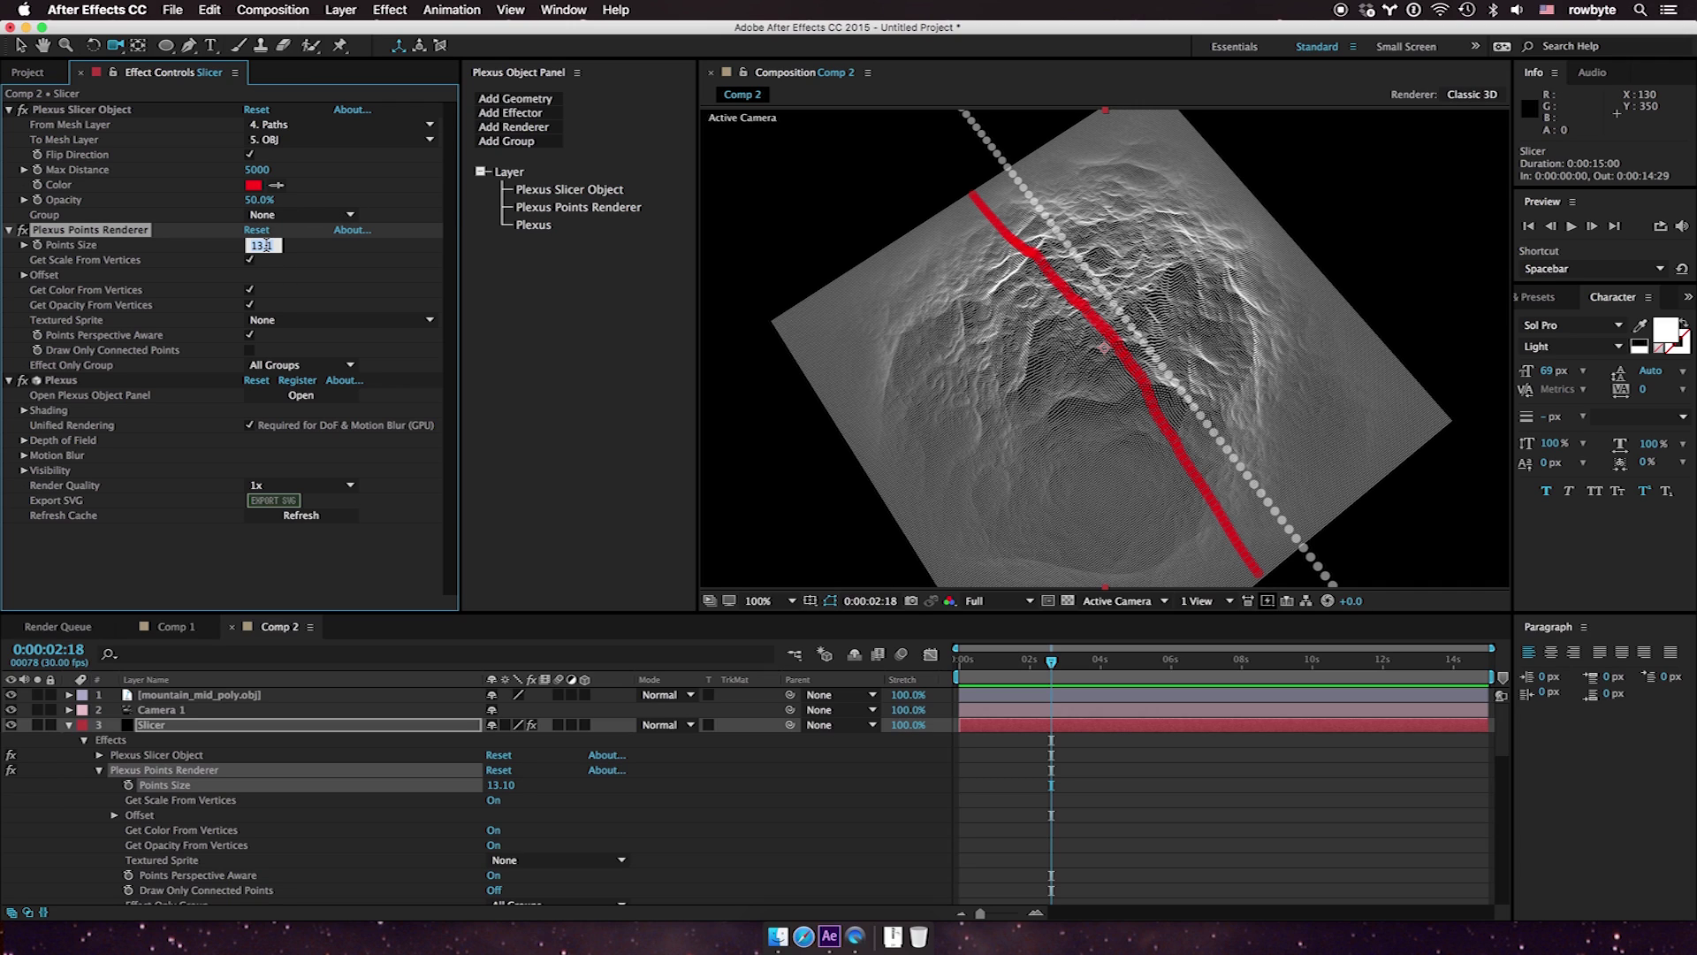
pyautogui.write('50')
pyautogui.click(349, 255)
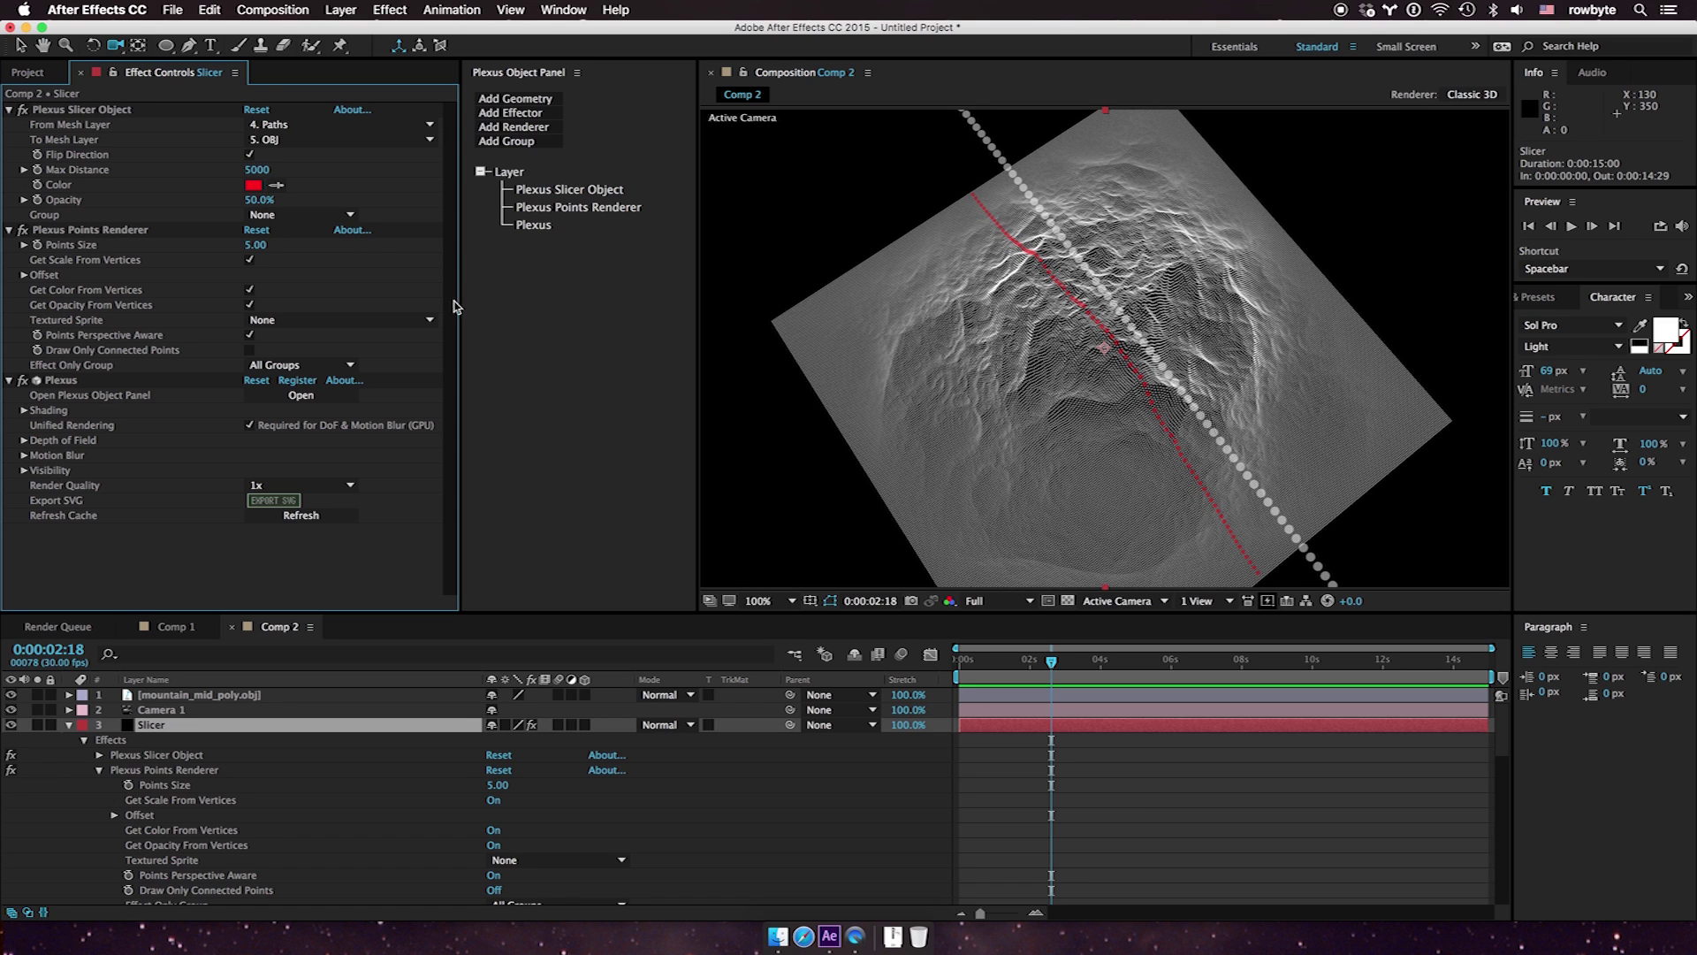
pyautogui.click(69, 725)
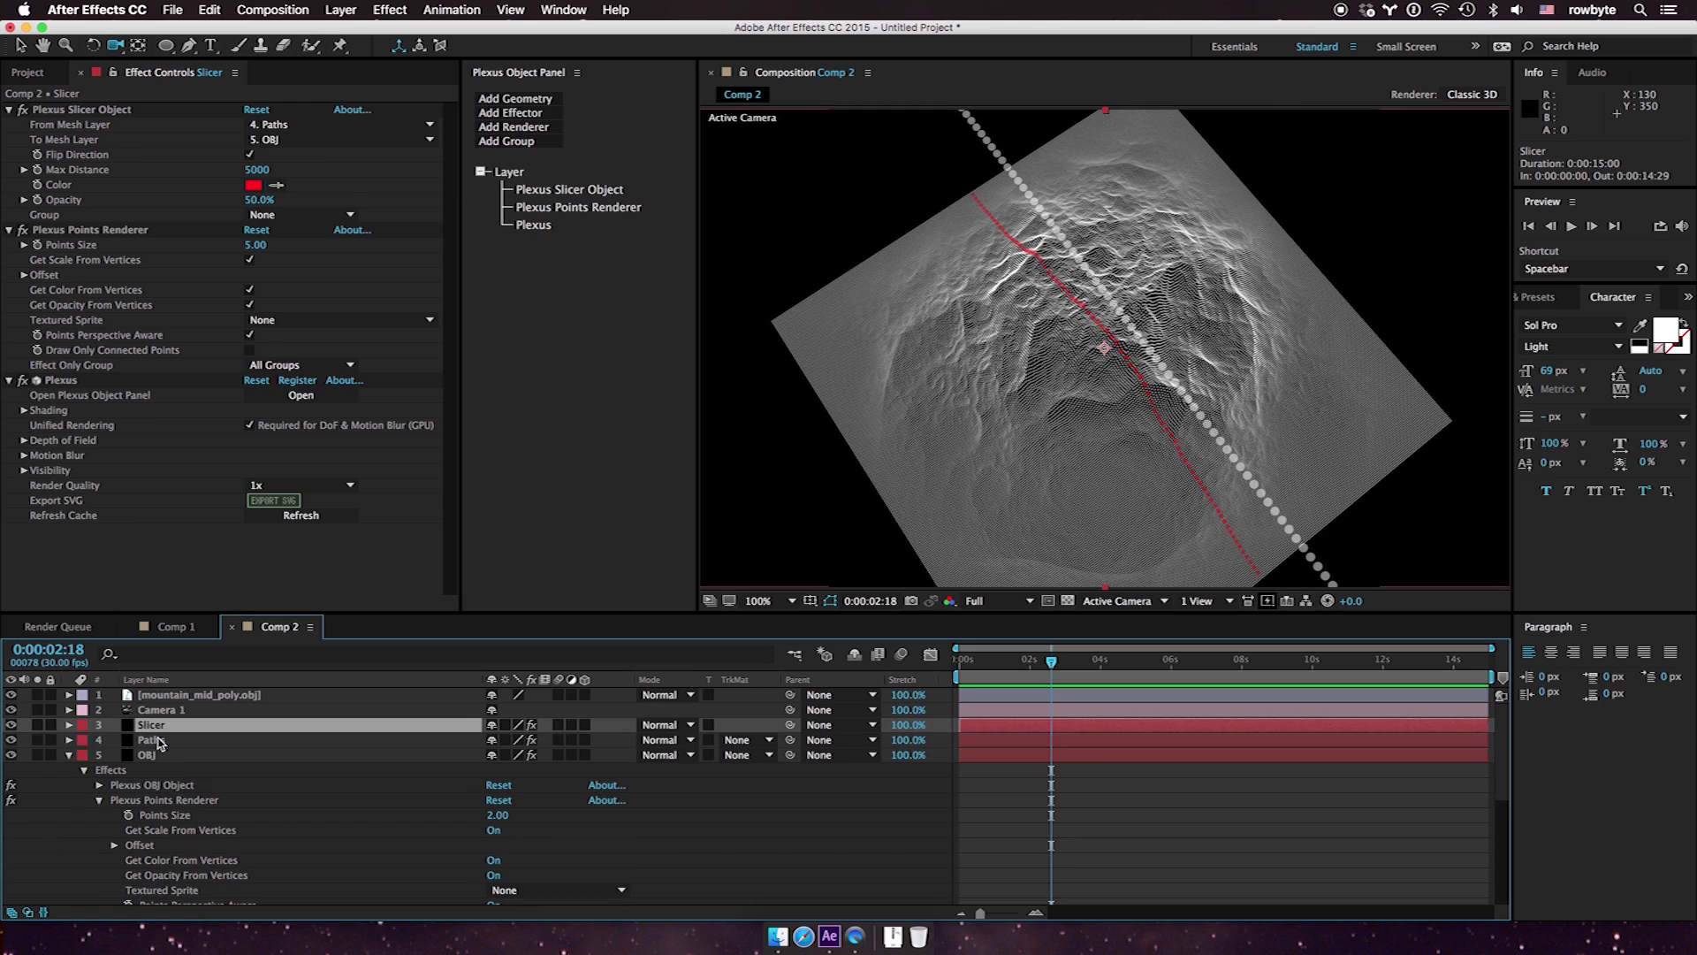
# Add a Plexus Transform effector to the Paths layer, placed after its Plexus Path Object
pyautogui.click(157, 740)
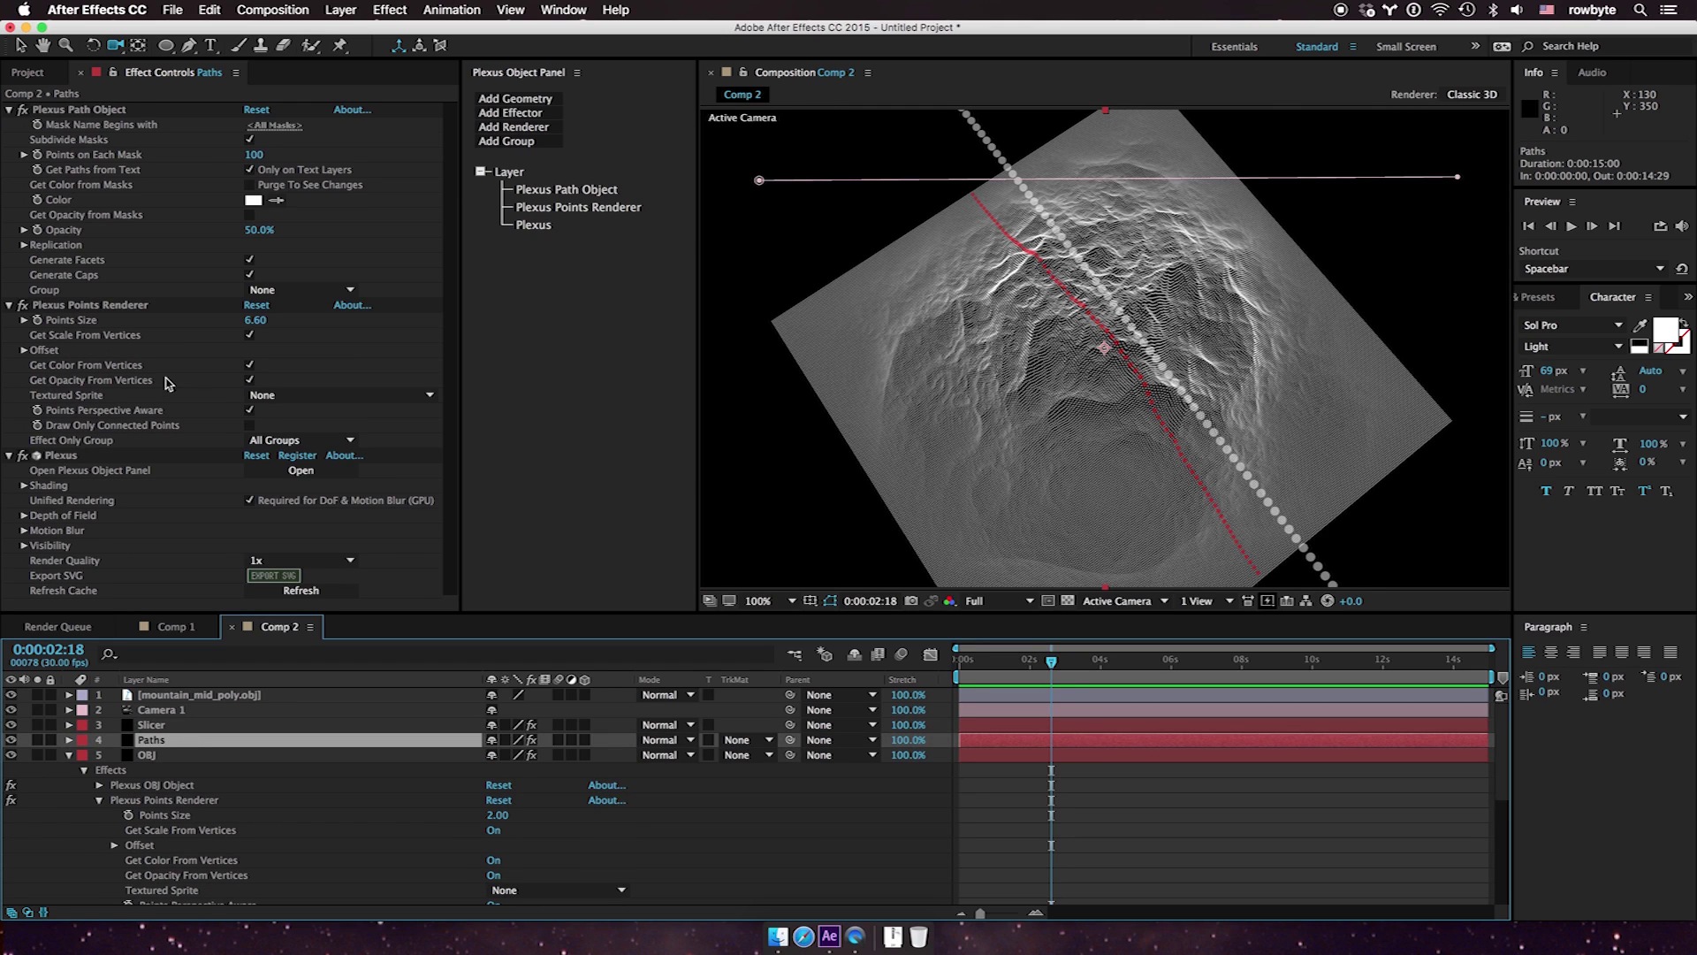
pyautogui.click(559, 209)
pyautogui.click(561, 191)
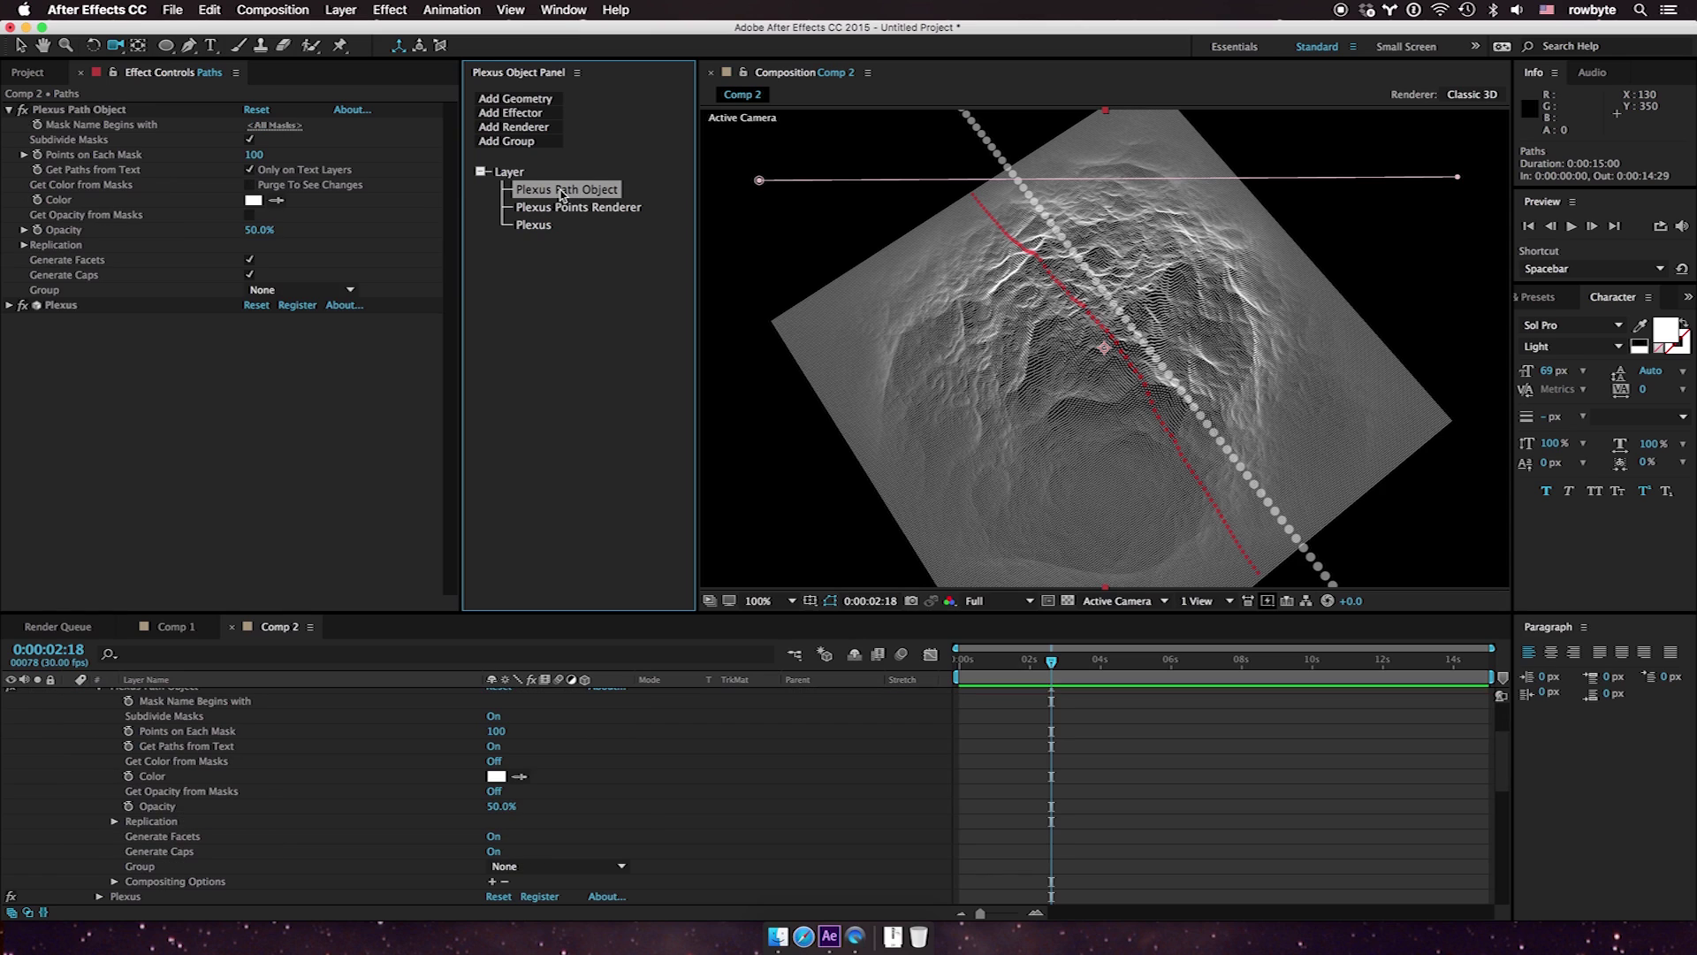
pyautogui.click(540, 115)
pyautogui.click(535, 182)
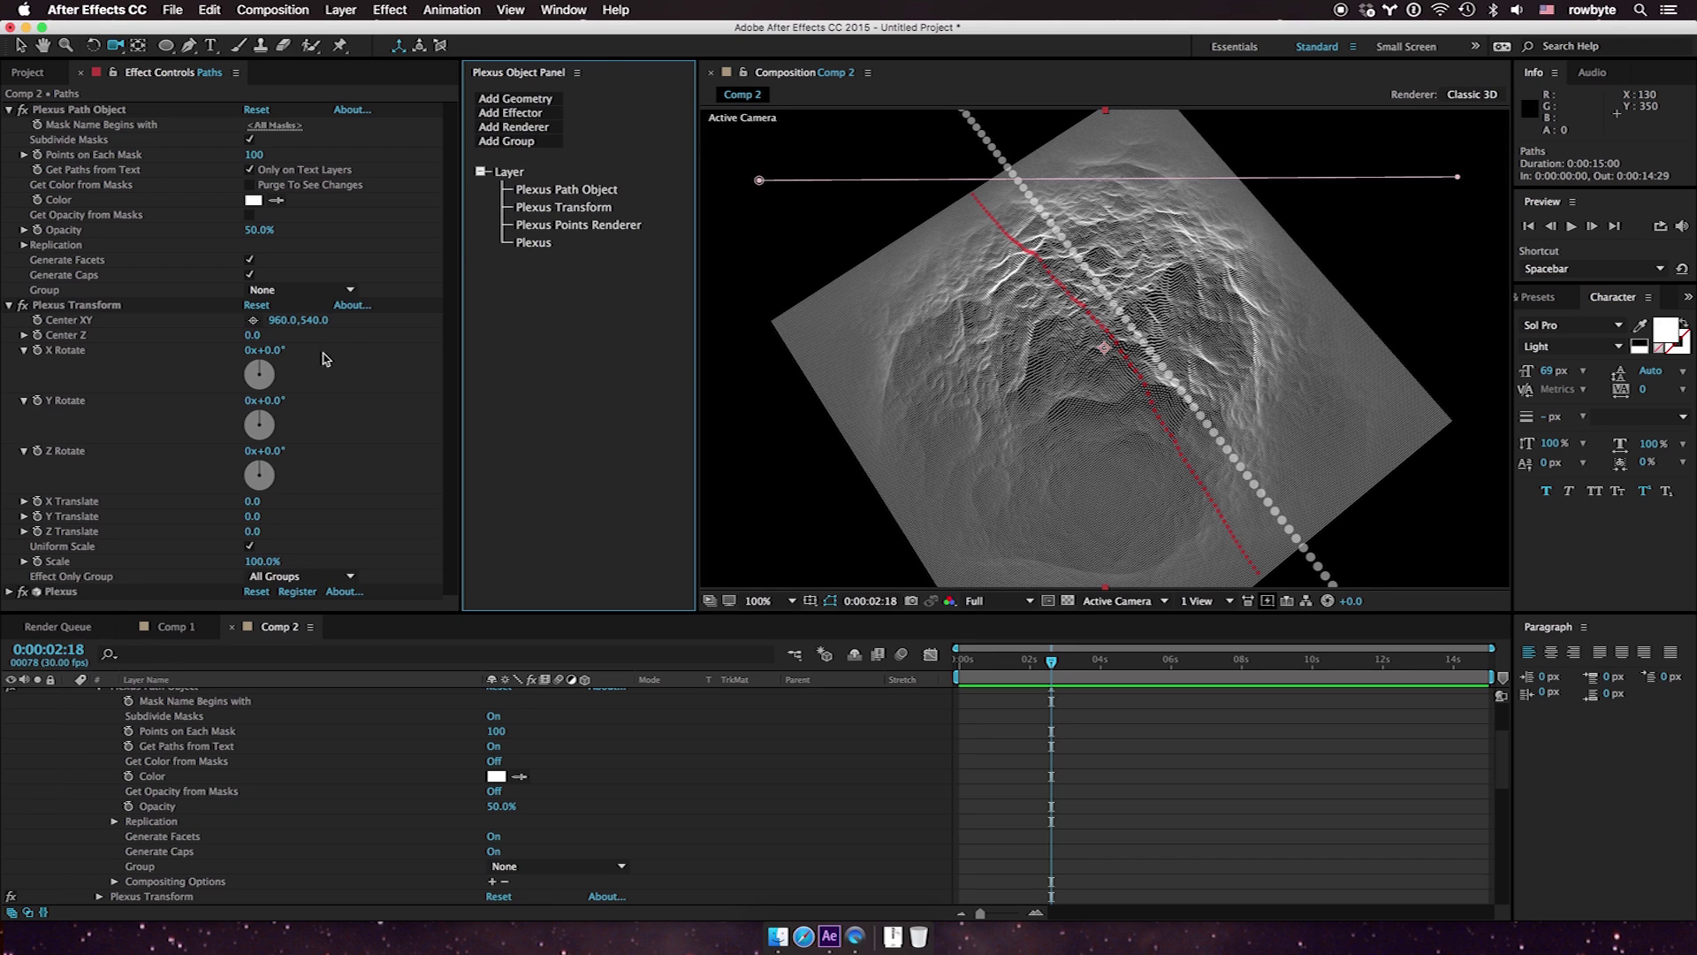
# Set the Paths layer's Plexus Transform Z Translate to 885 and keyframe it at the start of the composition
pyautogui.moveTo(254, 530); pyautogui.dragTo(899, 382)
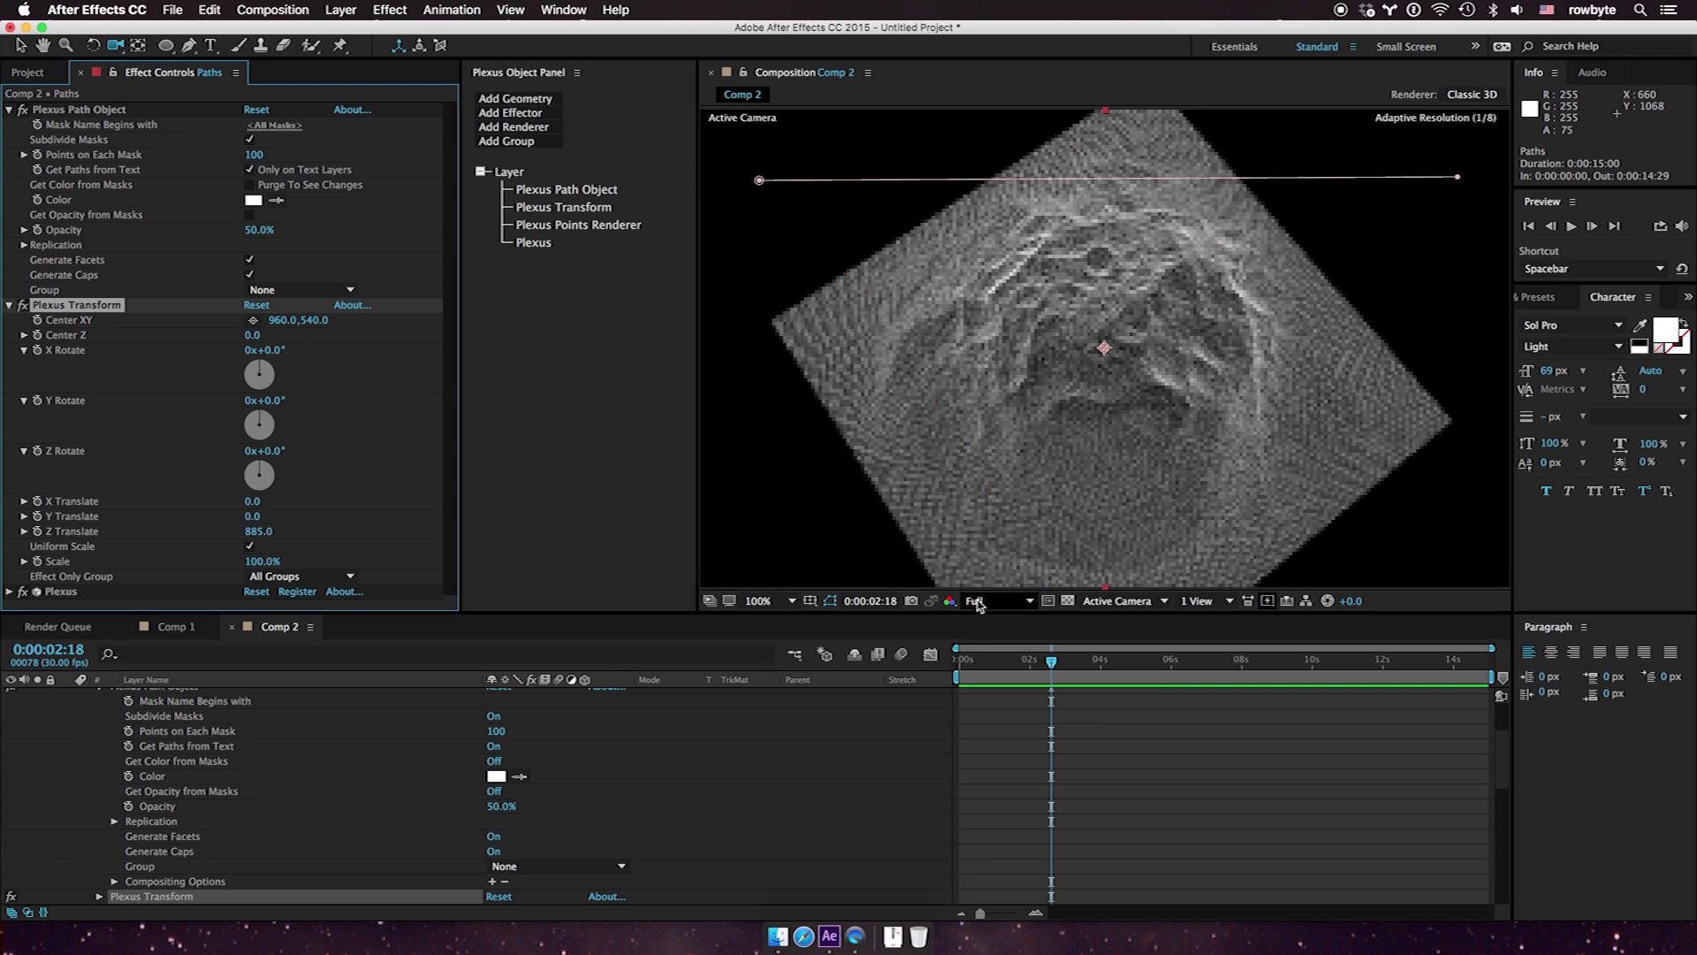
pyautogui.click(946, 669)
pyautogui.click(37, 531)
# At 0:00:04:01, keyframe the Paths layer's Z Translate at -690 so the path sweeps across the whole mountain
pyautogui.moveTo(961, 661); pyautogui.dragTo(1101, 663)
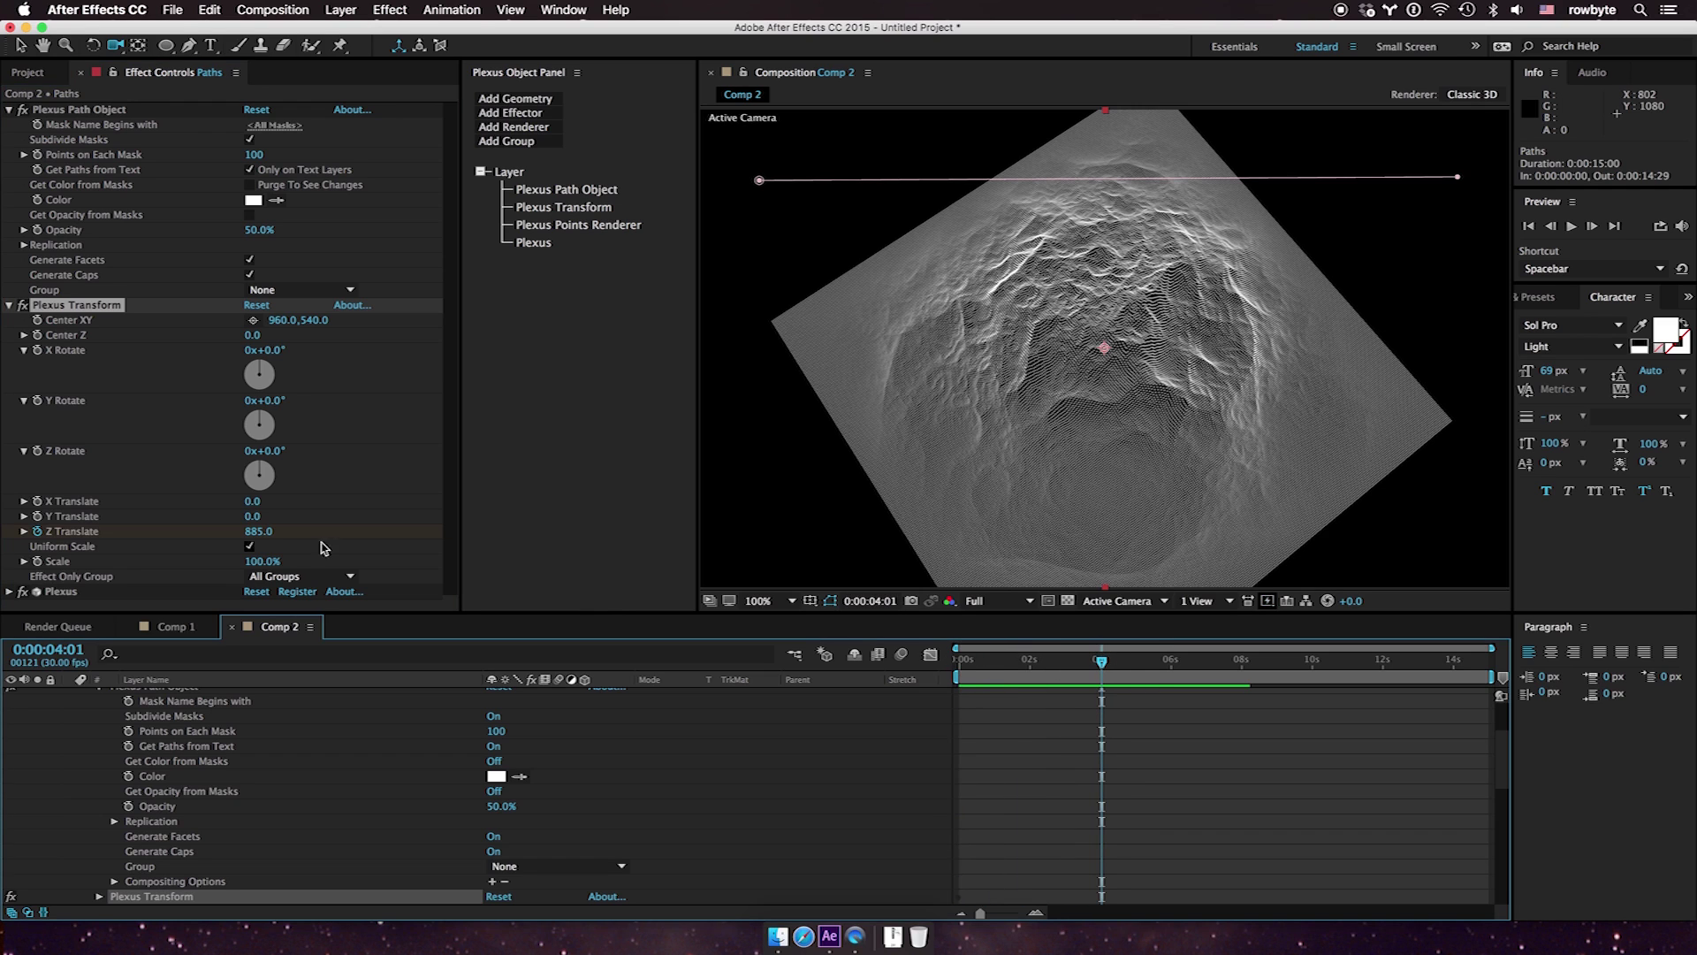
pyautogui.moveTo(258, 531); pyautogui.dragTo(133, 548)
pyautogui.click(259, 531)
pyautogui.write('0-267')
pyautogui.press('Return')
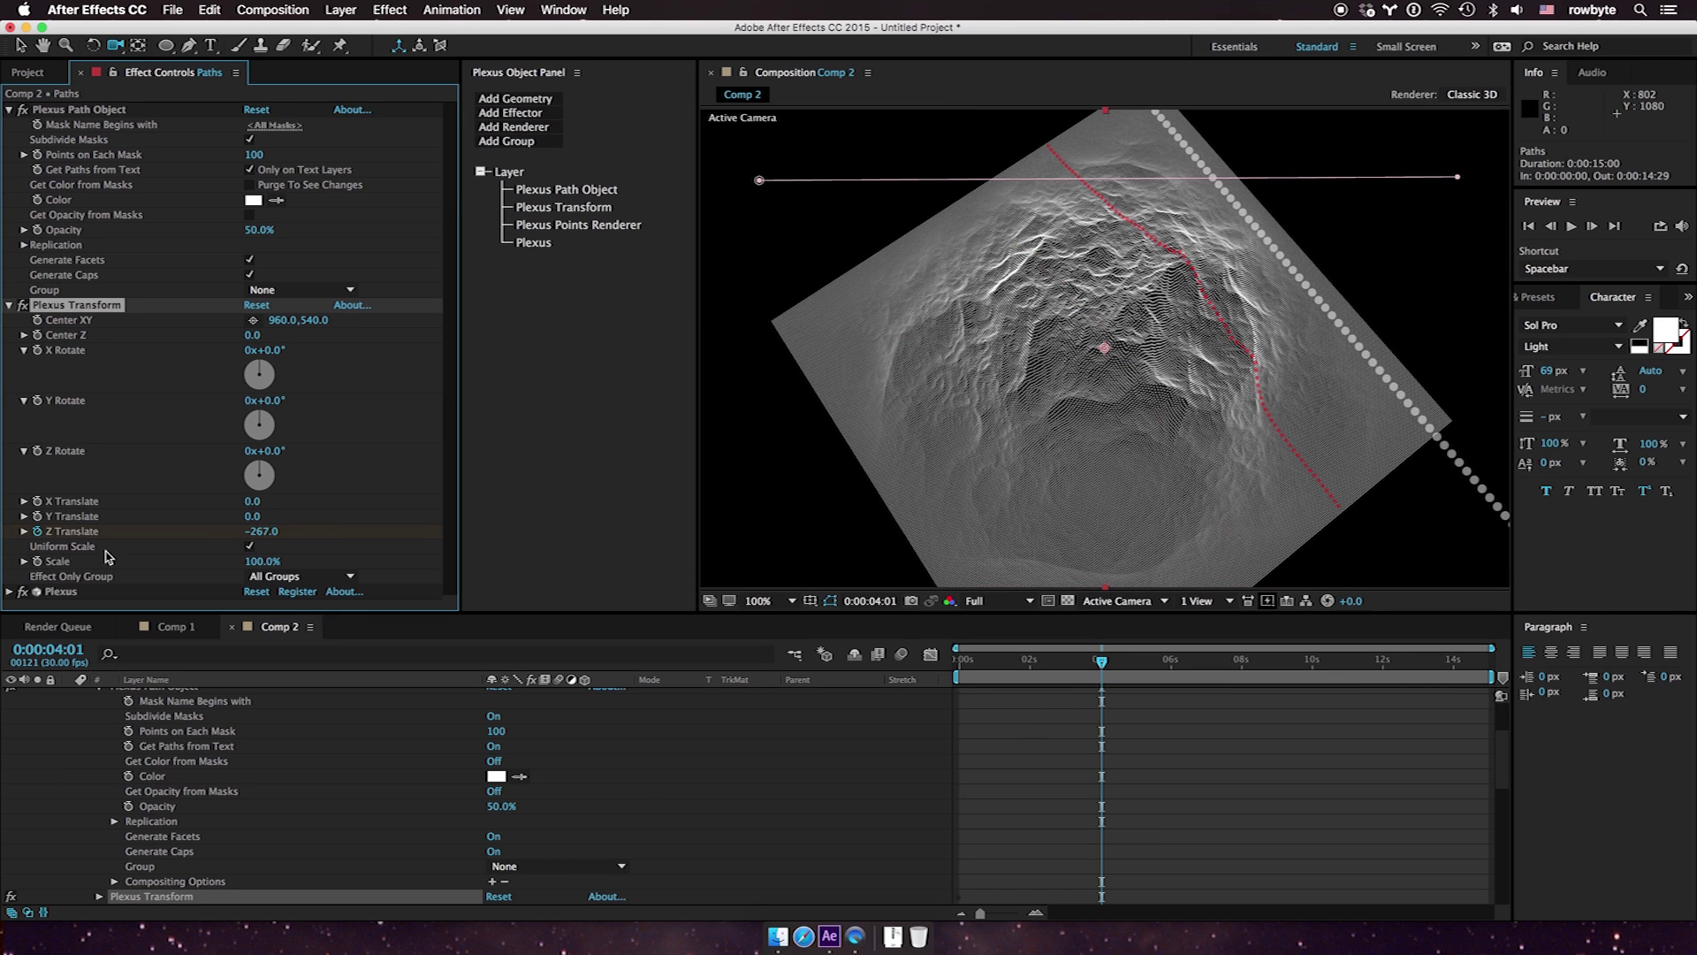
pyautogui.moveTo(256, 531); pyautogui.dragTo(82, 550)
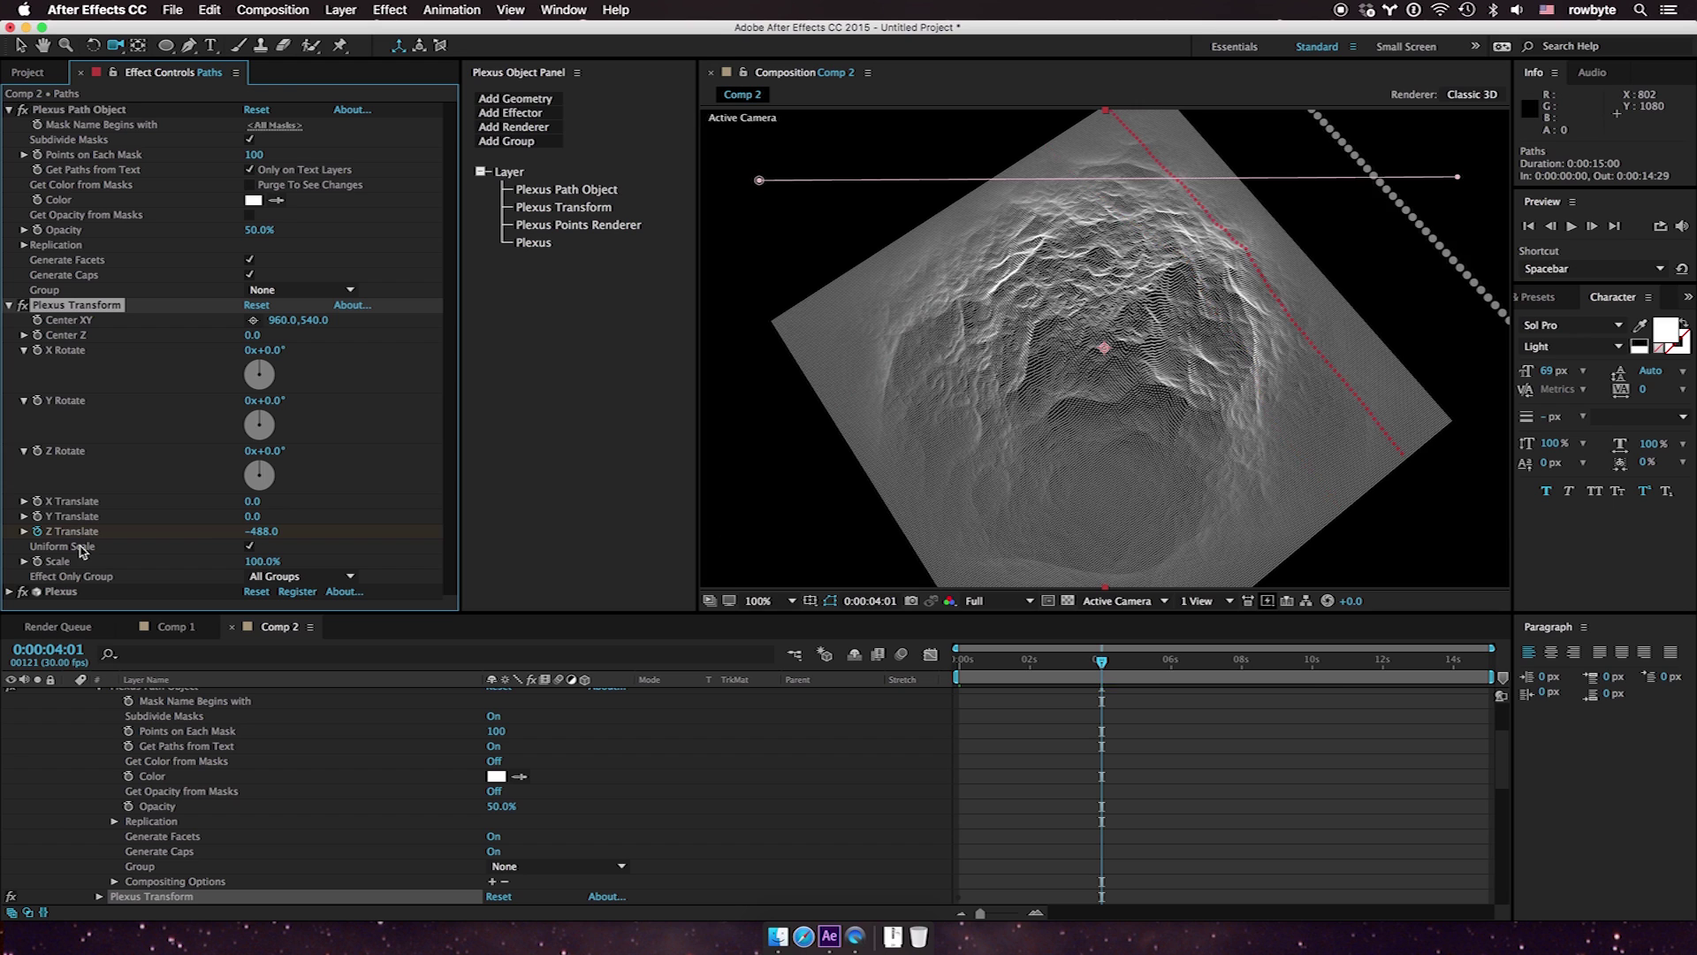
pyautogui.moveTo(256, 531); pyautogui.dragTo(102, 551)
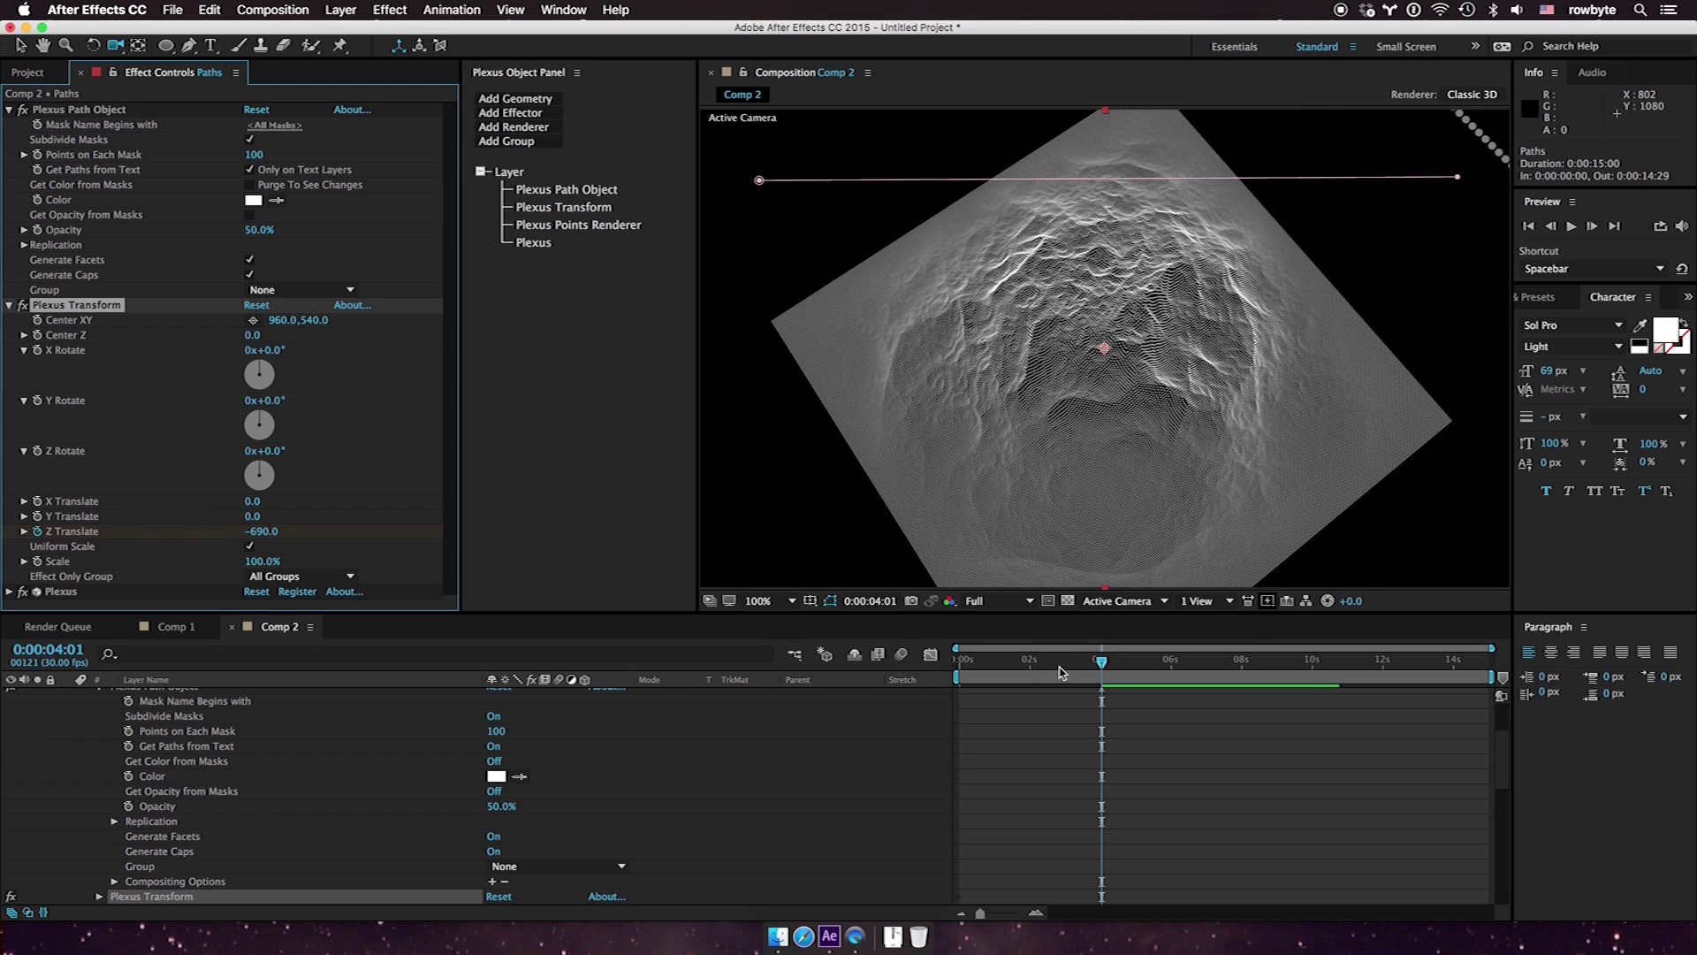
# Scrub the timeline back to 0:00:03:02 to check the sweep, and hide the Paths layer
pyautogui.moveTo(1100, 662); pyautogui.dragTo(1066, 667)
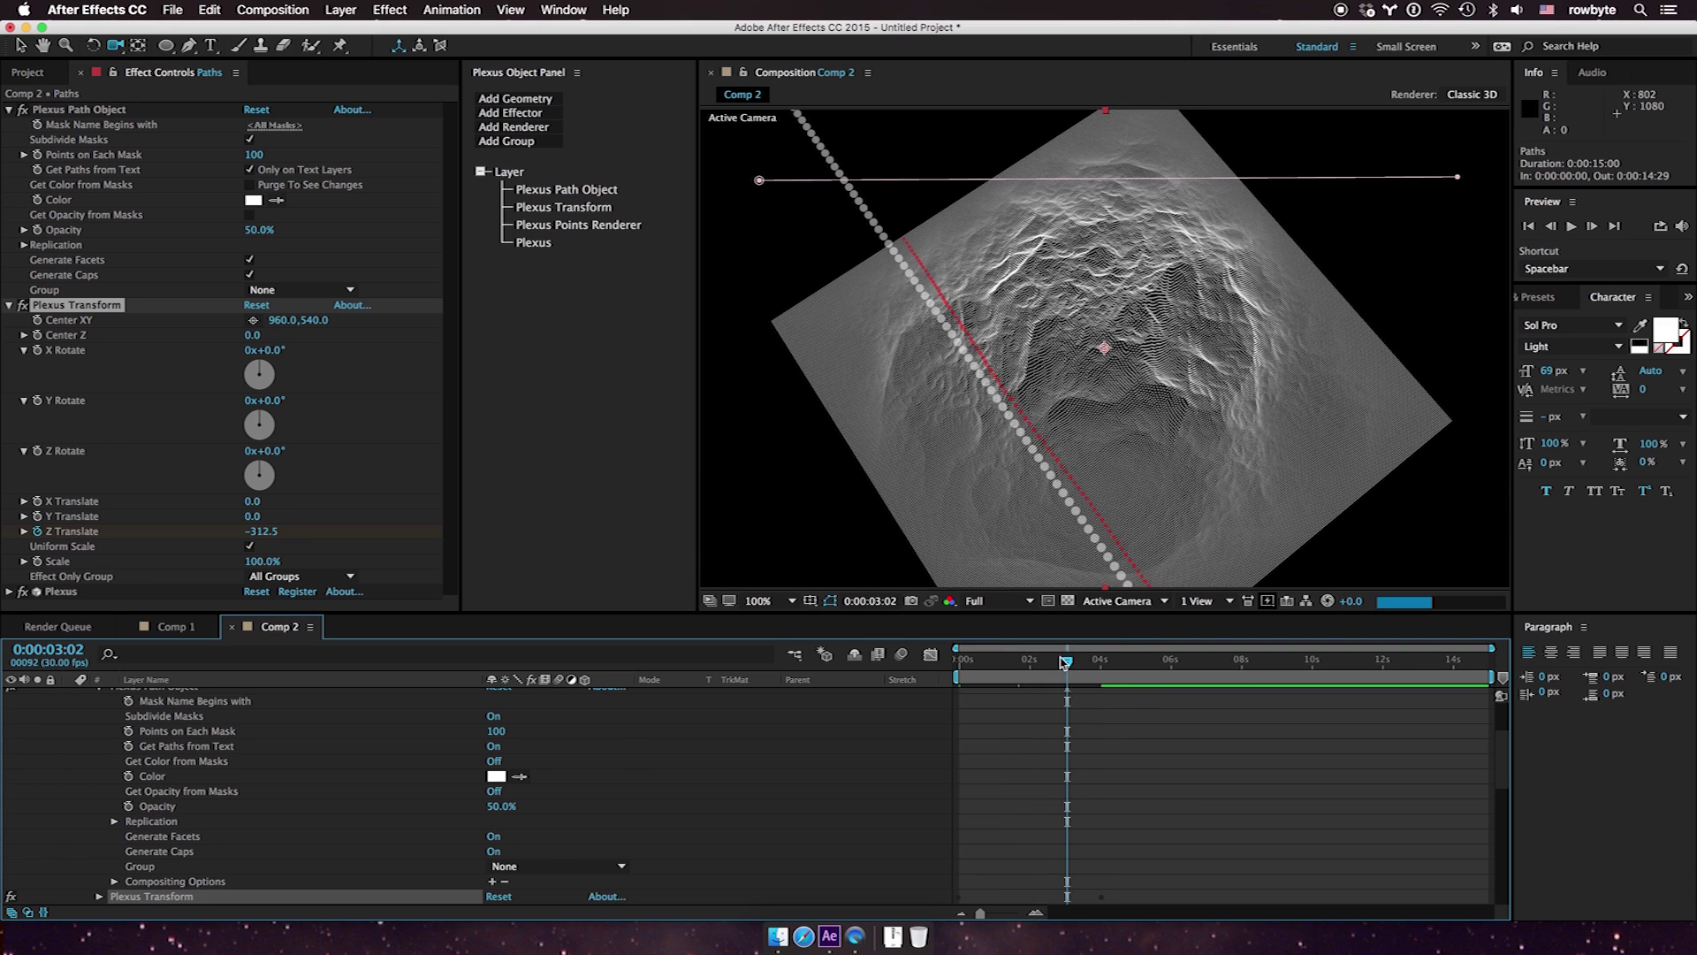
pyautogui.scroll(5, 115, 742)
pyautogui.click(67, 741)
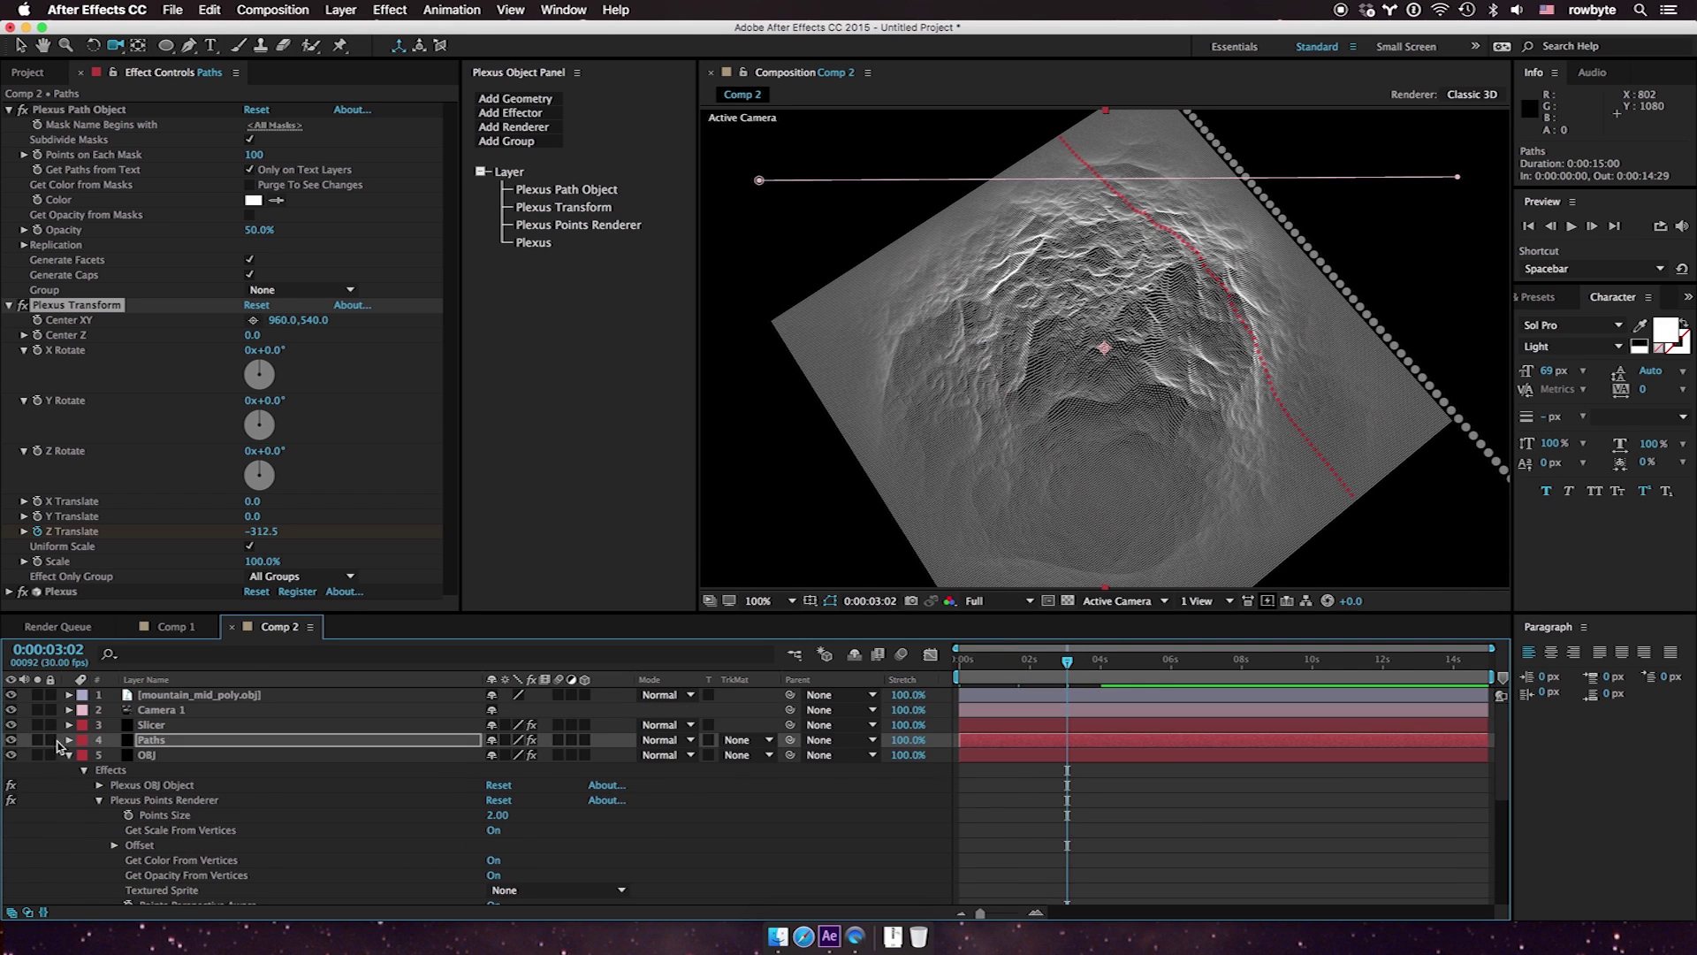
pyautogui.click(11, 741)
# Orbit the camera down to a low view of the mountain and scrub from the start to 0:00:02:15 to examine the moving slice
pyautogui.click(962, 663)
pyautogui.moveTo(961, 663); pyautogui.dragTo(935, 677)
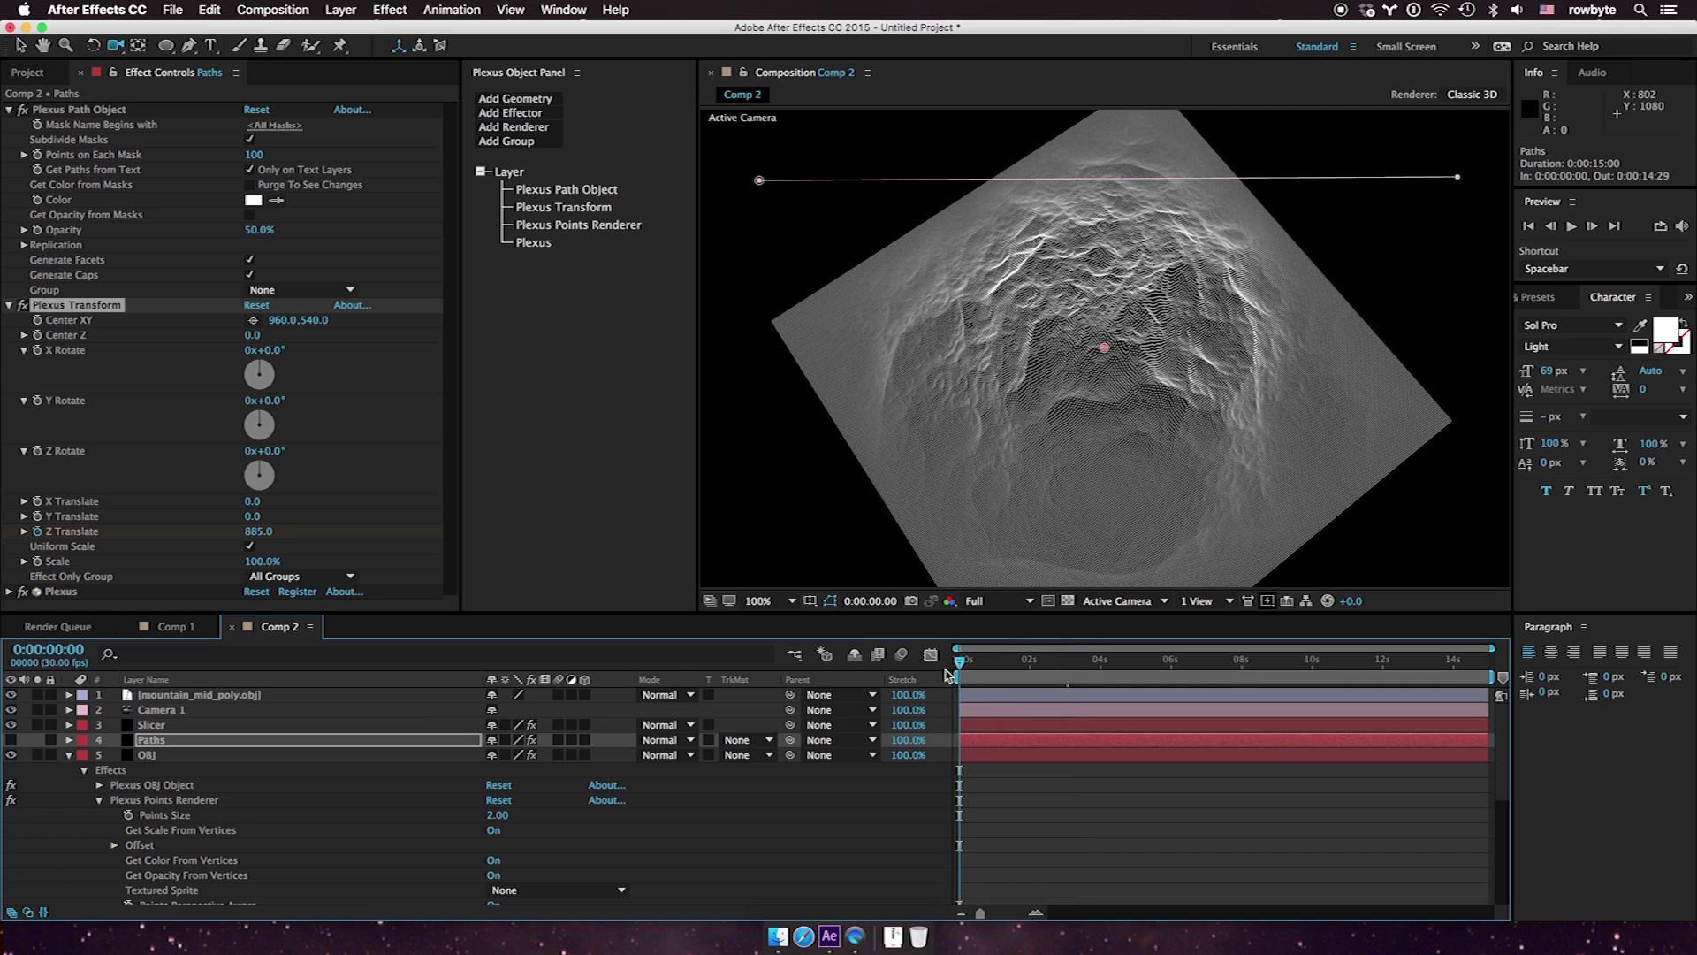
pyautogui.click(1001, 662)
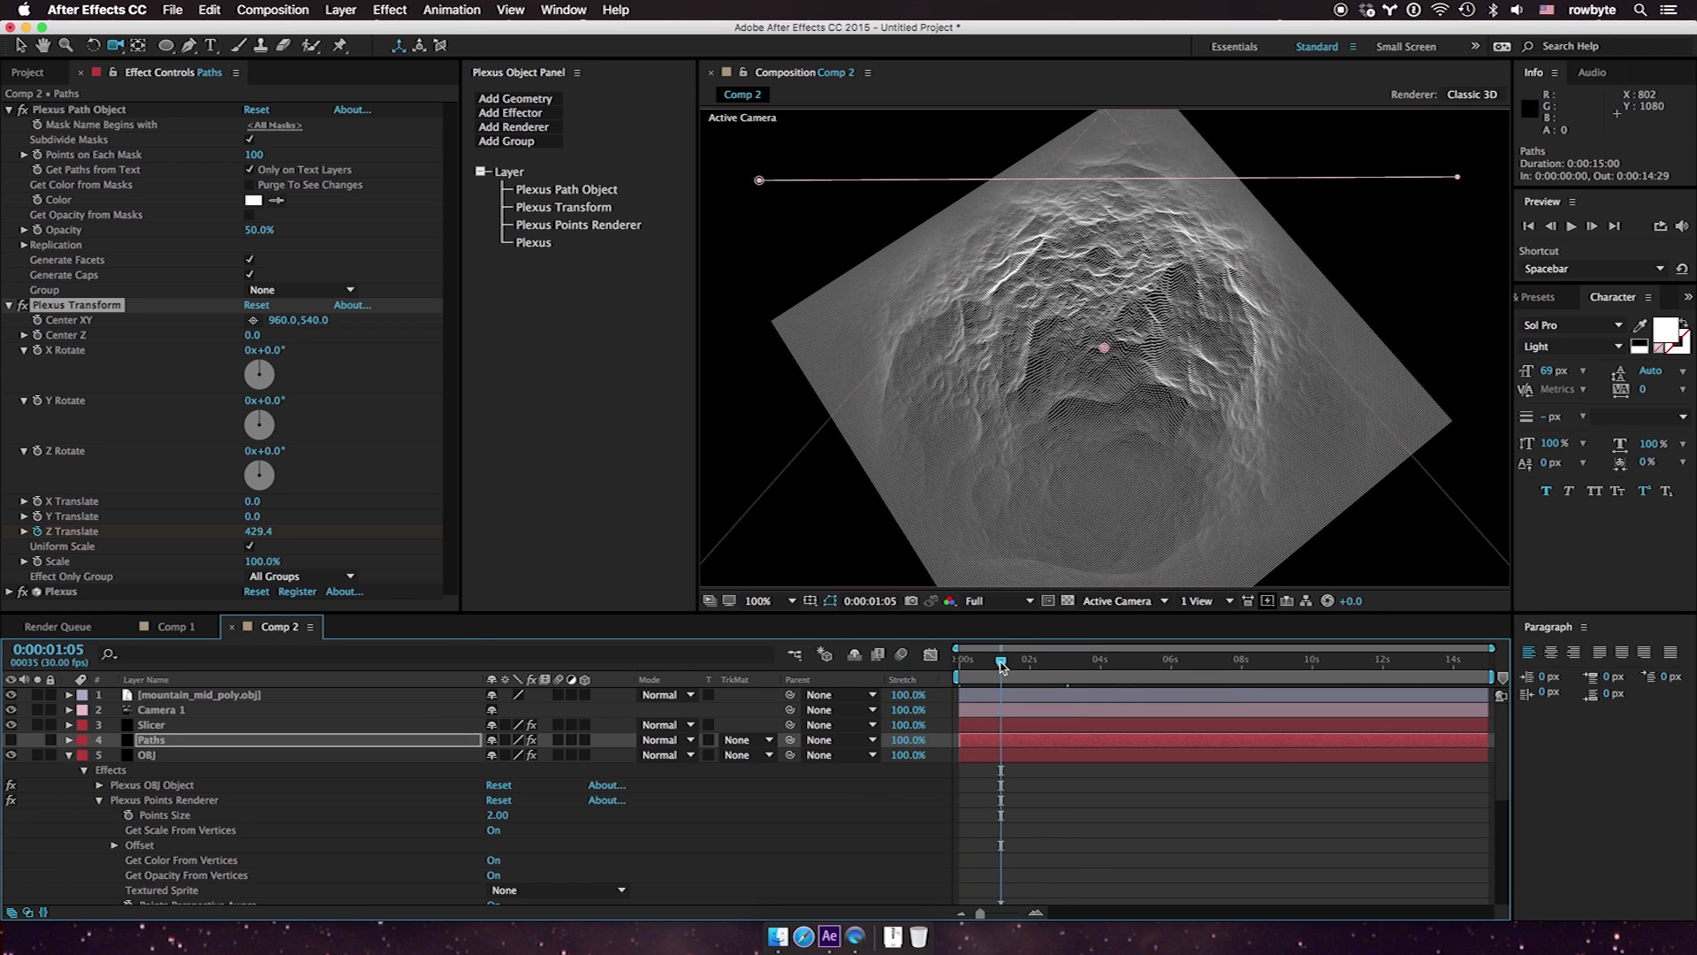
pyautogui.moveTo(1049, 477); pyautogui.dragTo(1070, 360)
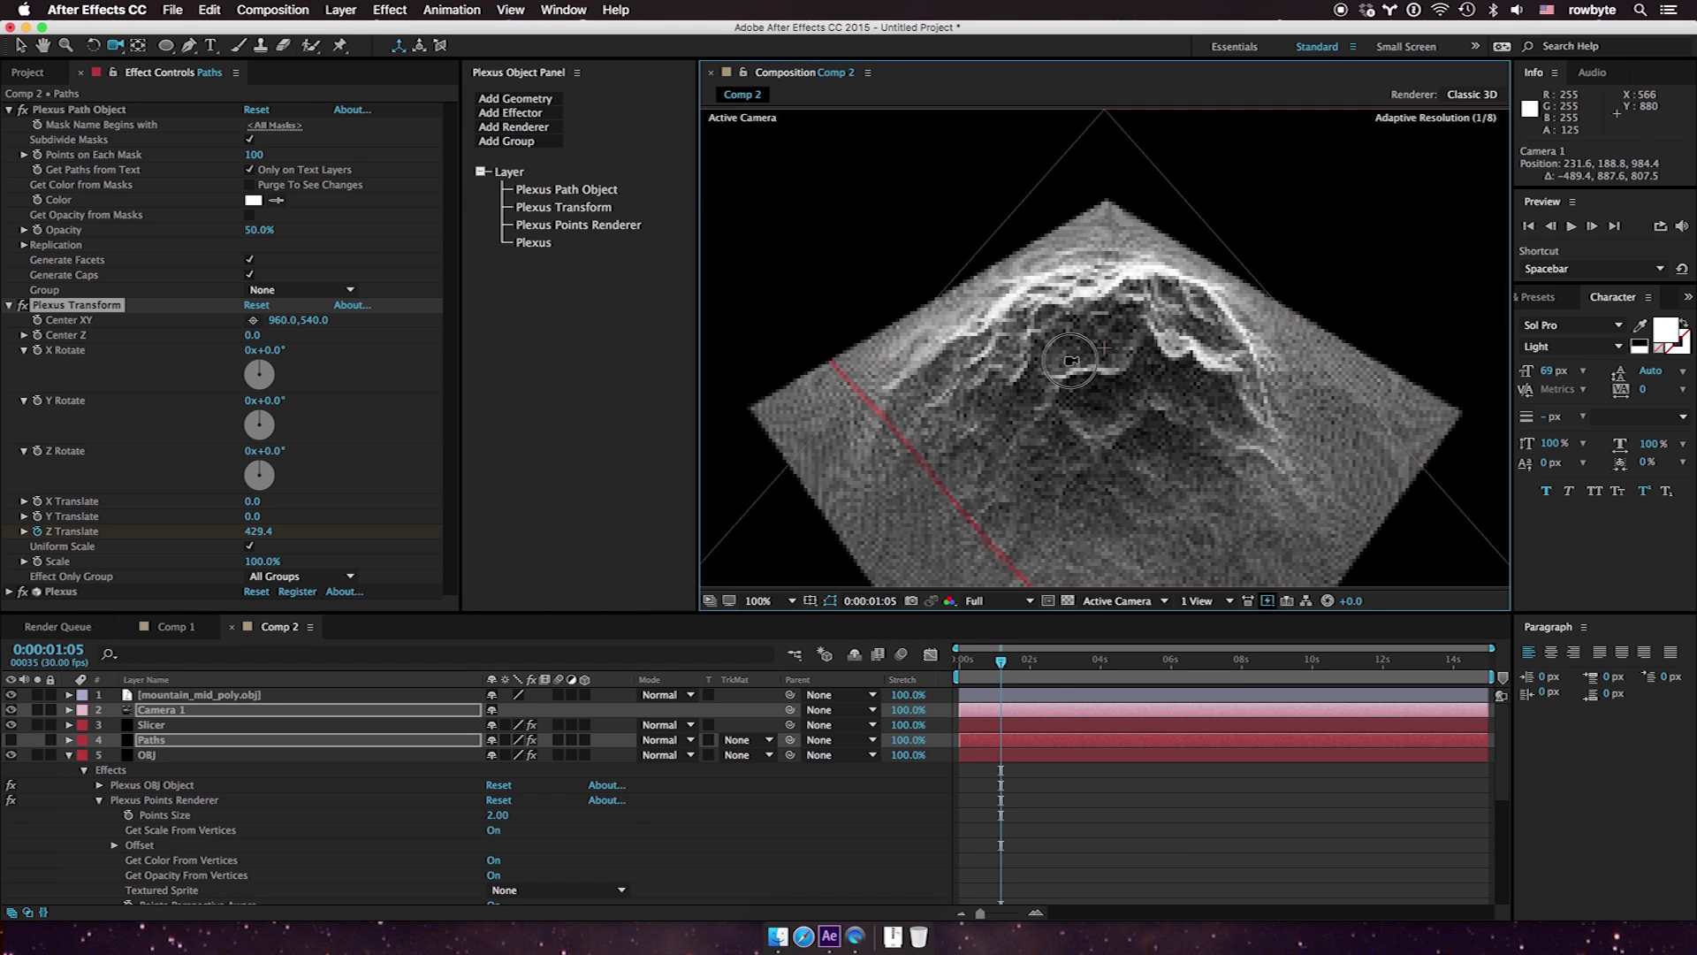
pyautogui.hotkey('ctrl', 'z')
pyautogui.hotkey('ctrl', 'z')
pyautogui.hotkey('ctrl', 'z')
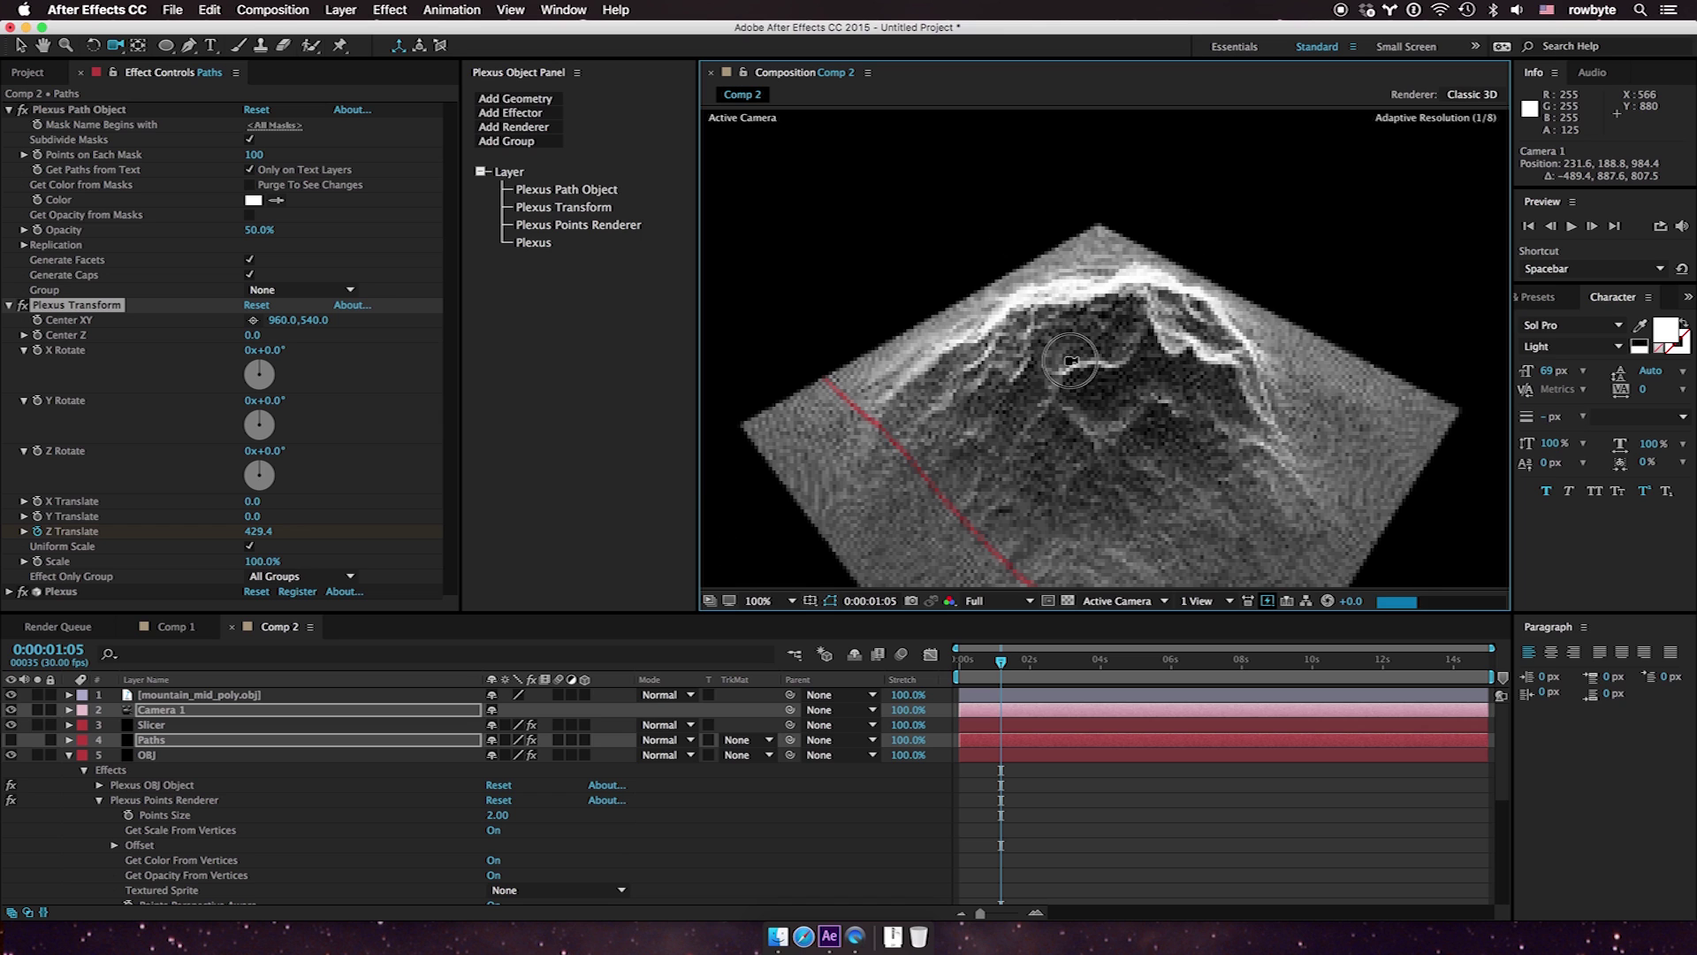
pyautogui.click(1016, 662)
pyautogui.click(1023, 663)
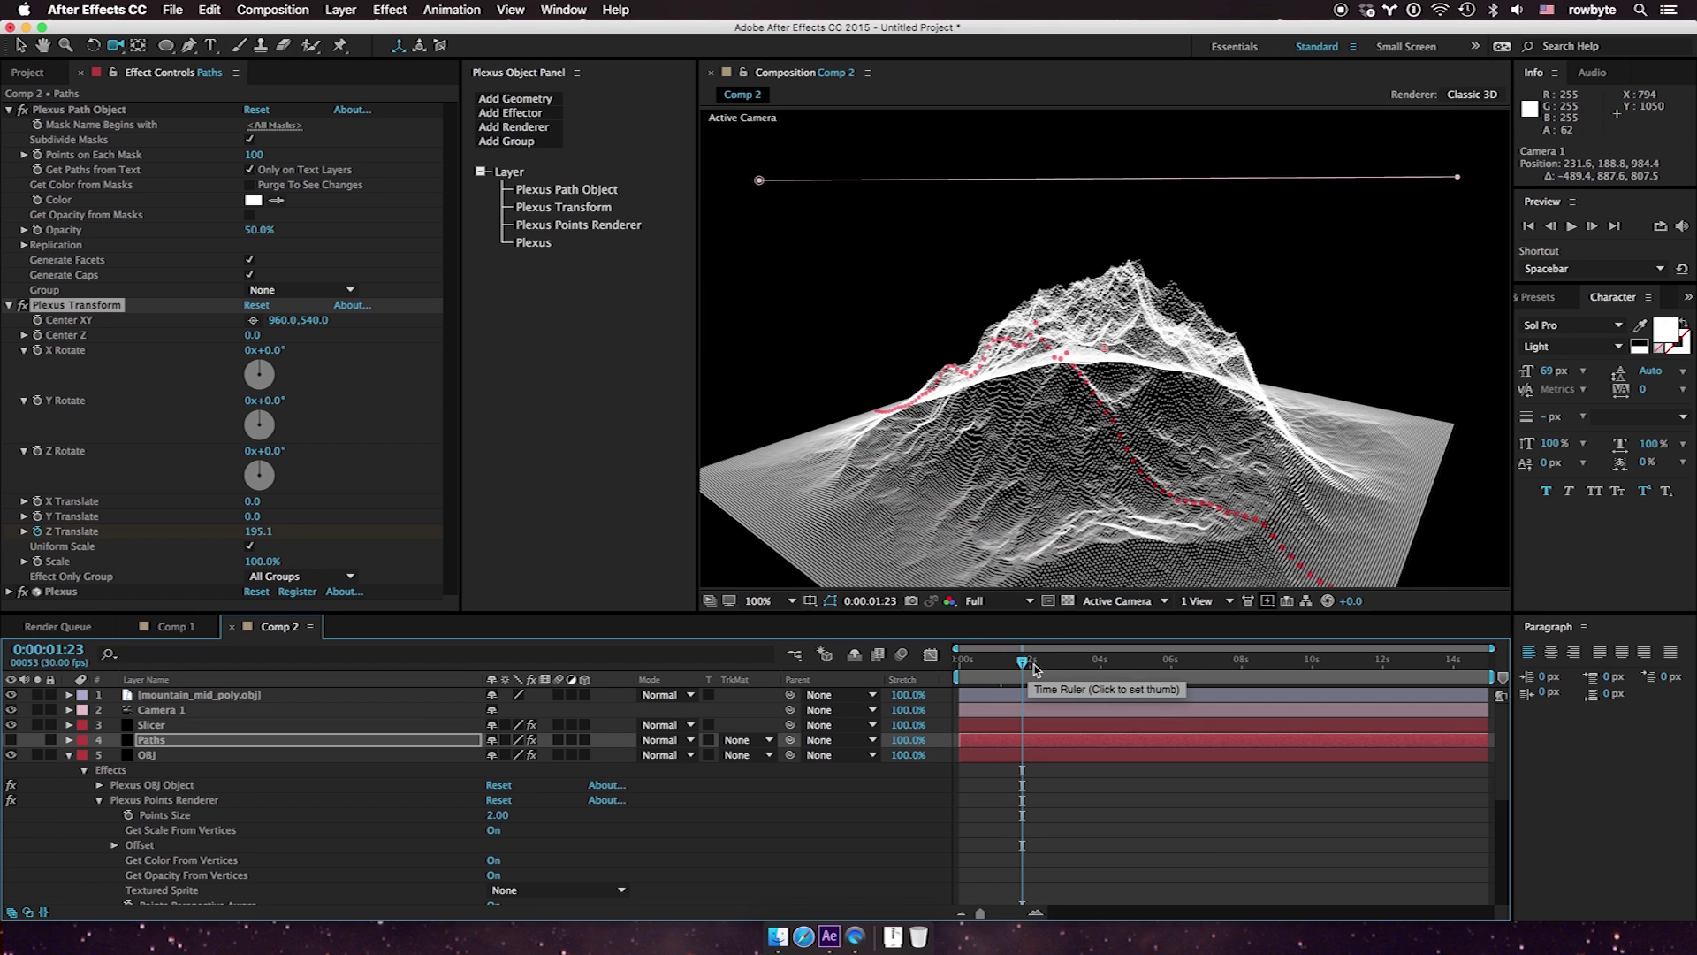
pyautogui.click(1049, 663)
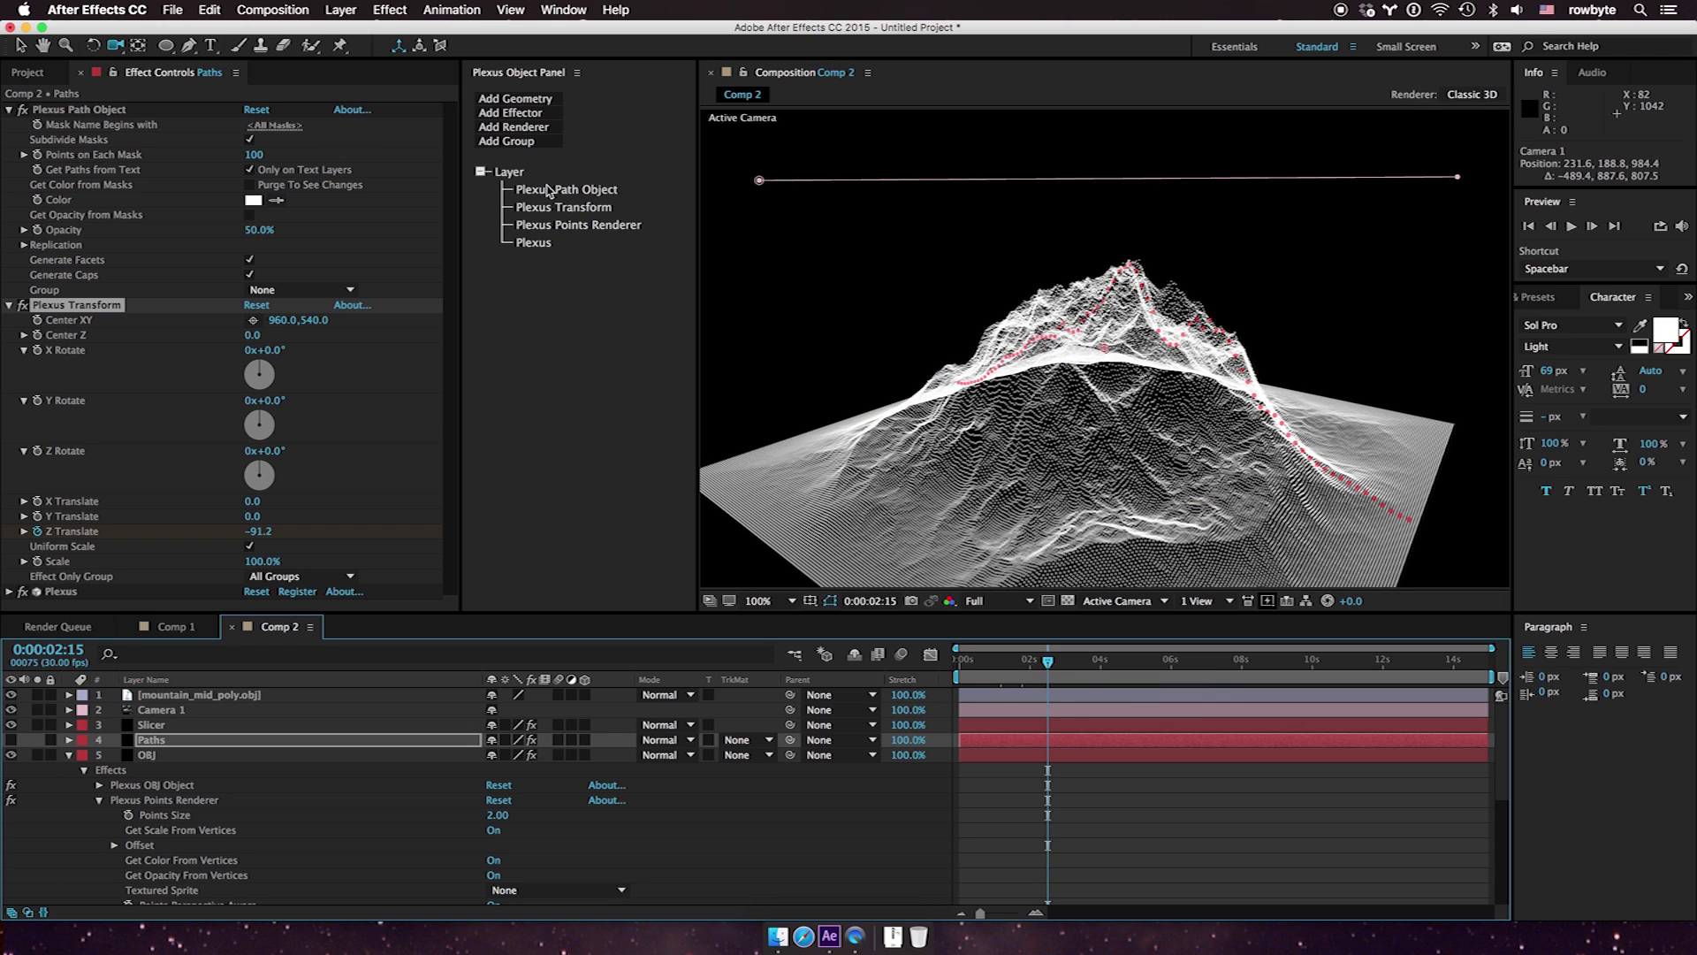
# In the Paths layer's Plexus Path Object replication settings, set Total No. Copies to 20 and Extrude Depth to 1000
pyautogui.click(588, 195)
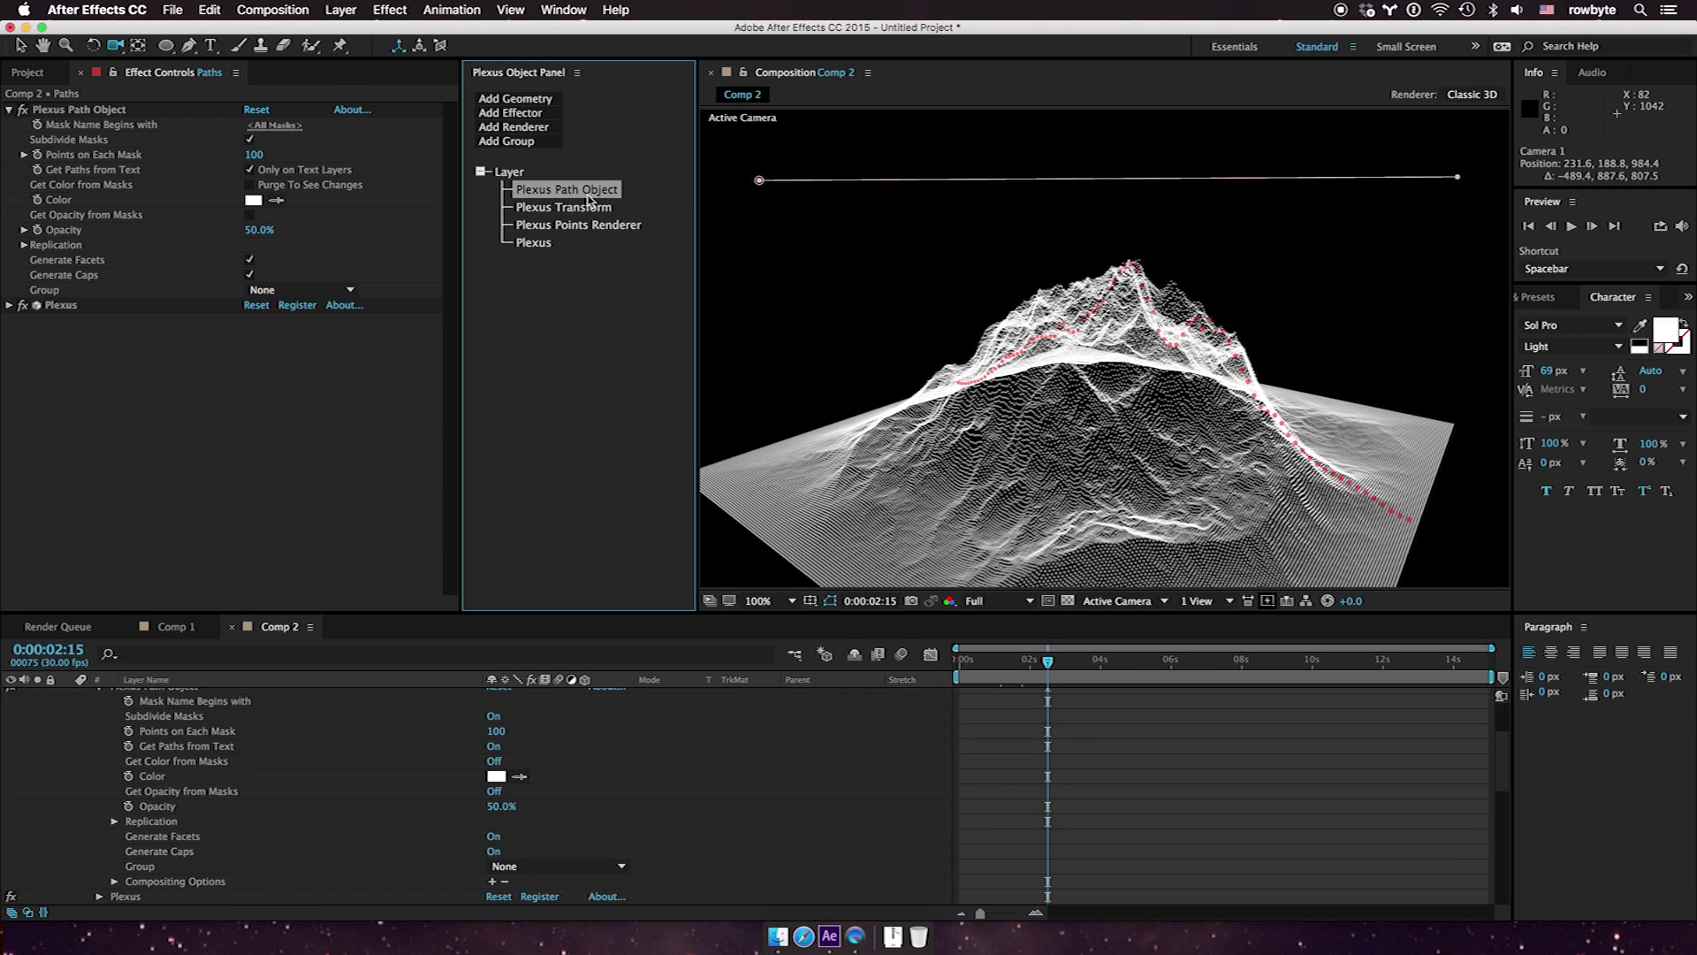
pyautogui.scroll(6, 205, 752)
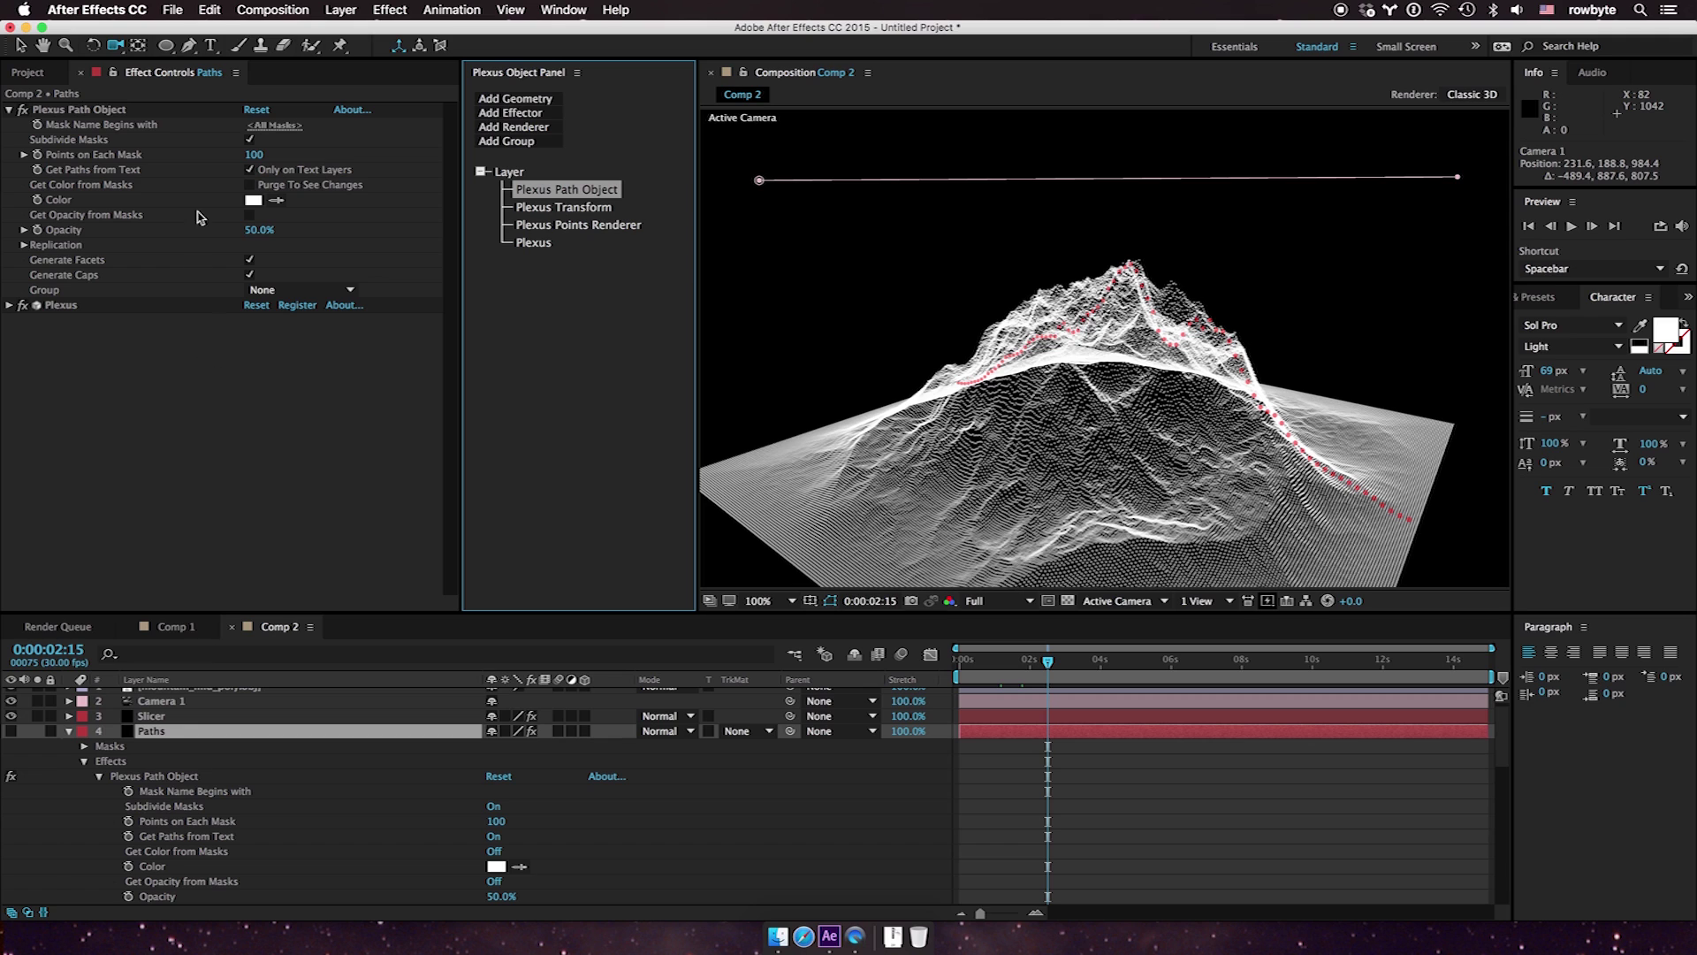
pyautogui.click(25, 245)
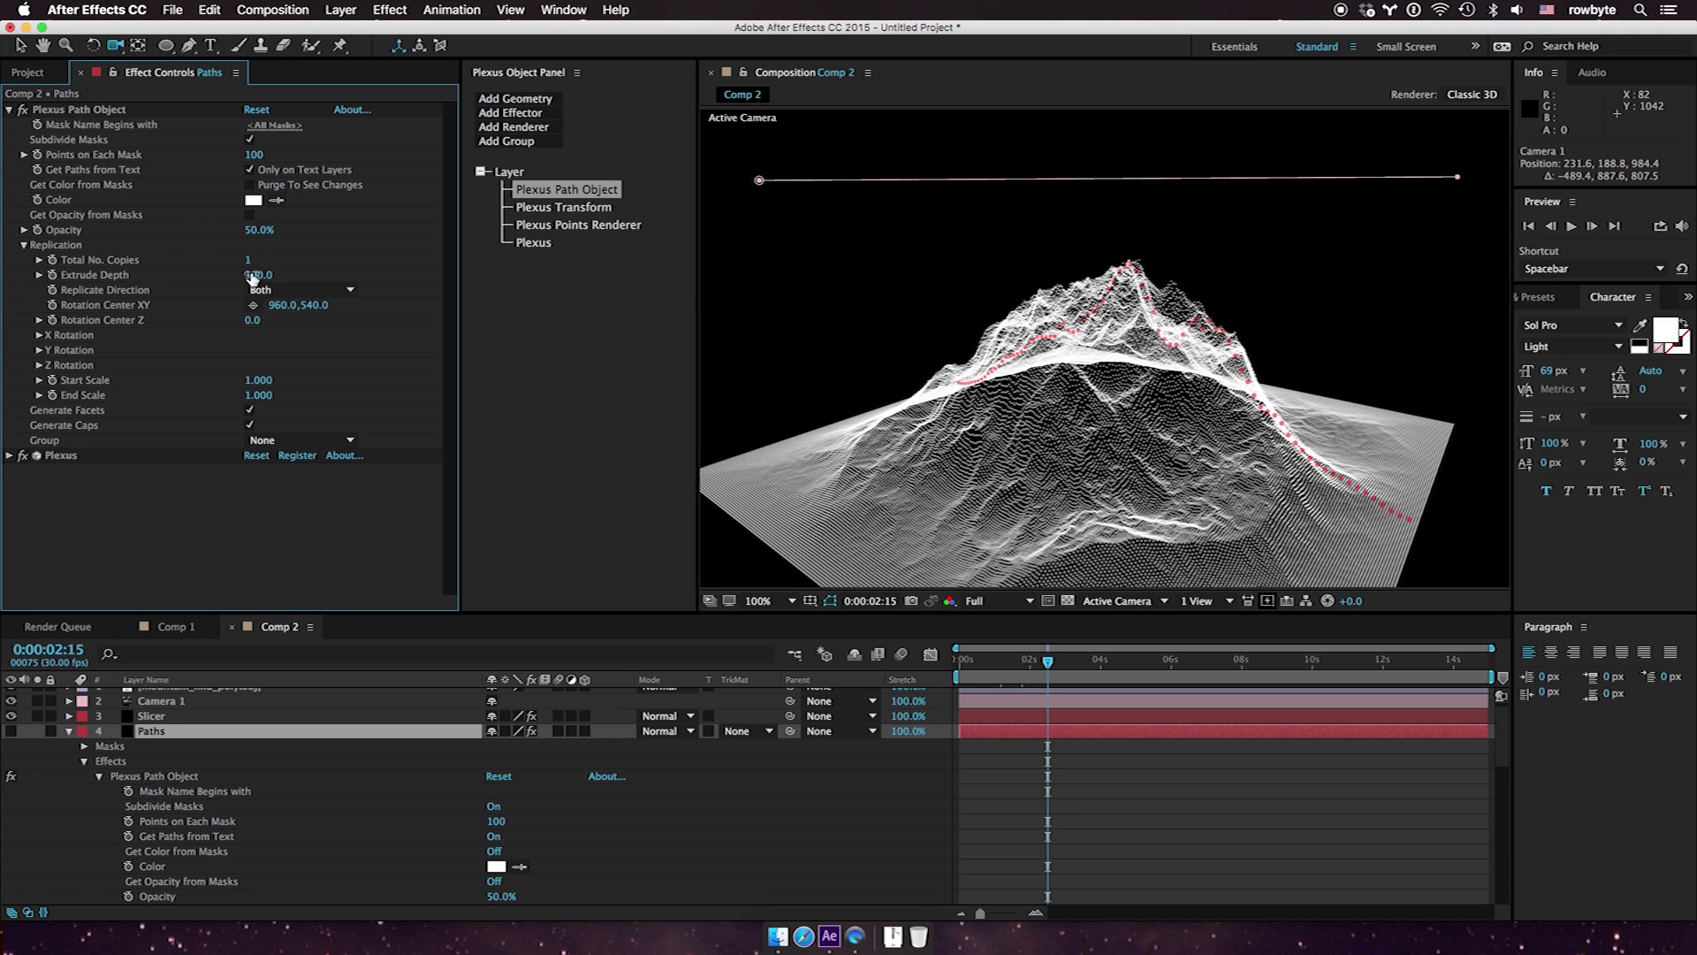
pyautogui.click(247, 261)
pyautogui.write('20')
pyautogui.press('Return')
pyautogui.click(259, 274)
pyautogui.write('1000')
pyautogui.press('Return')
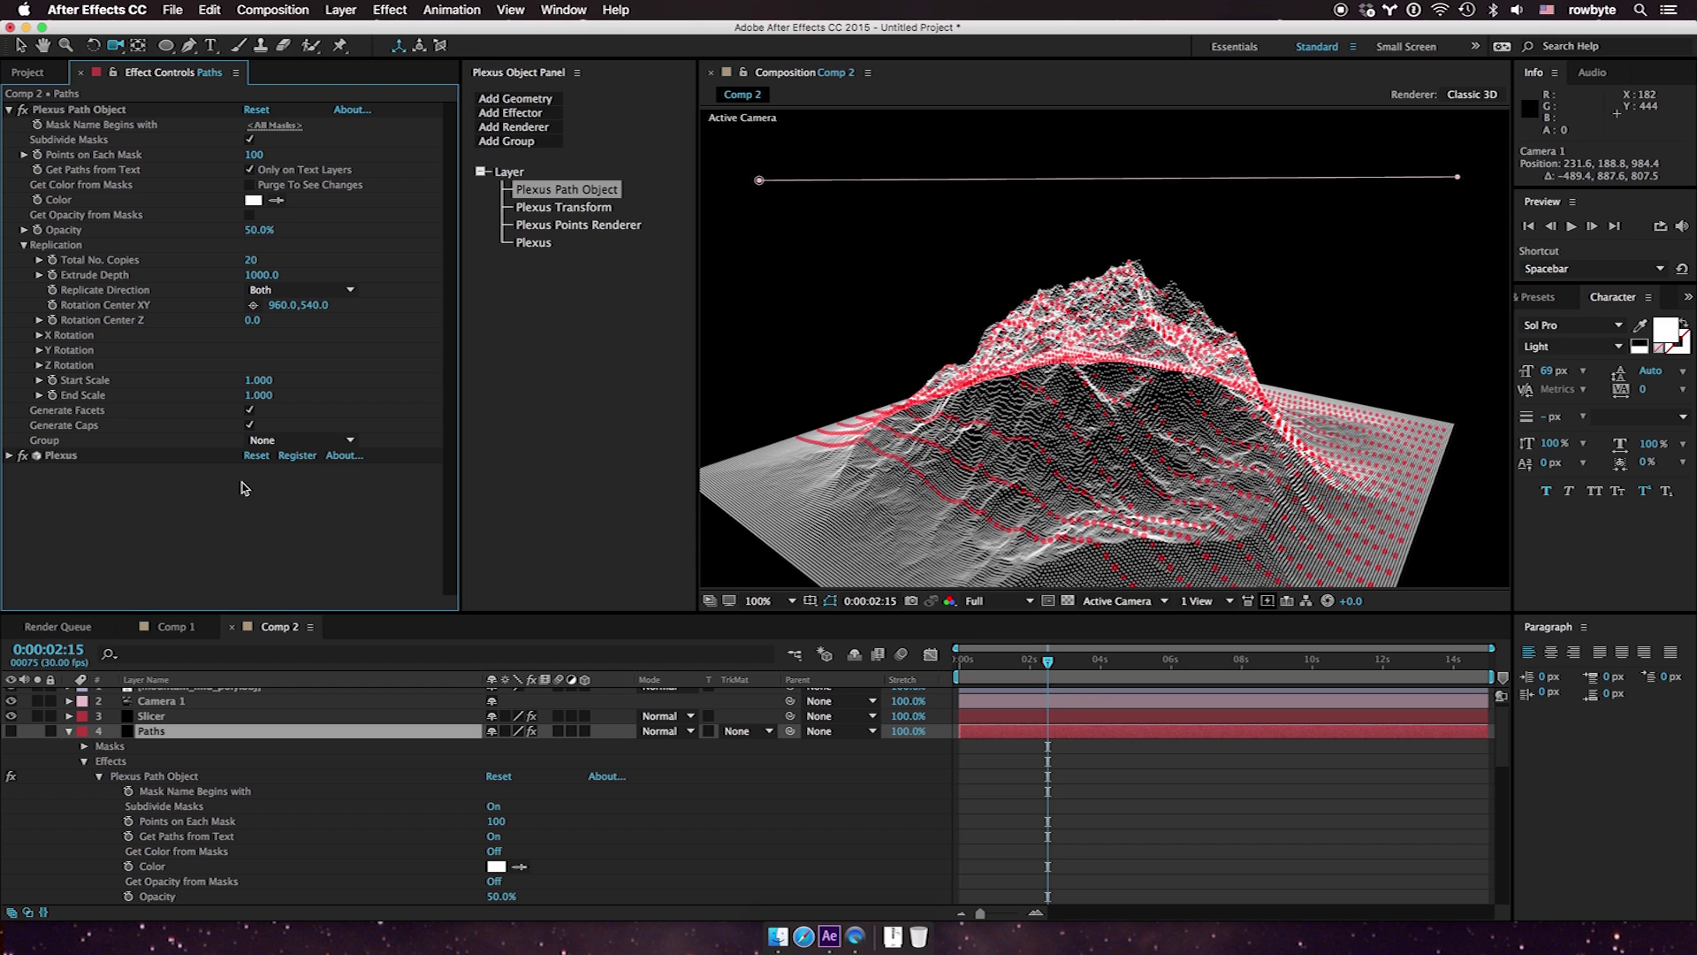
# Show the Paths layer and orbit the camera to a low view with the replicated paths above the mountain
pyautogui.click(11, 731)
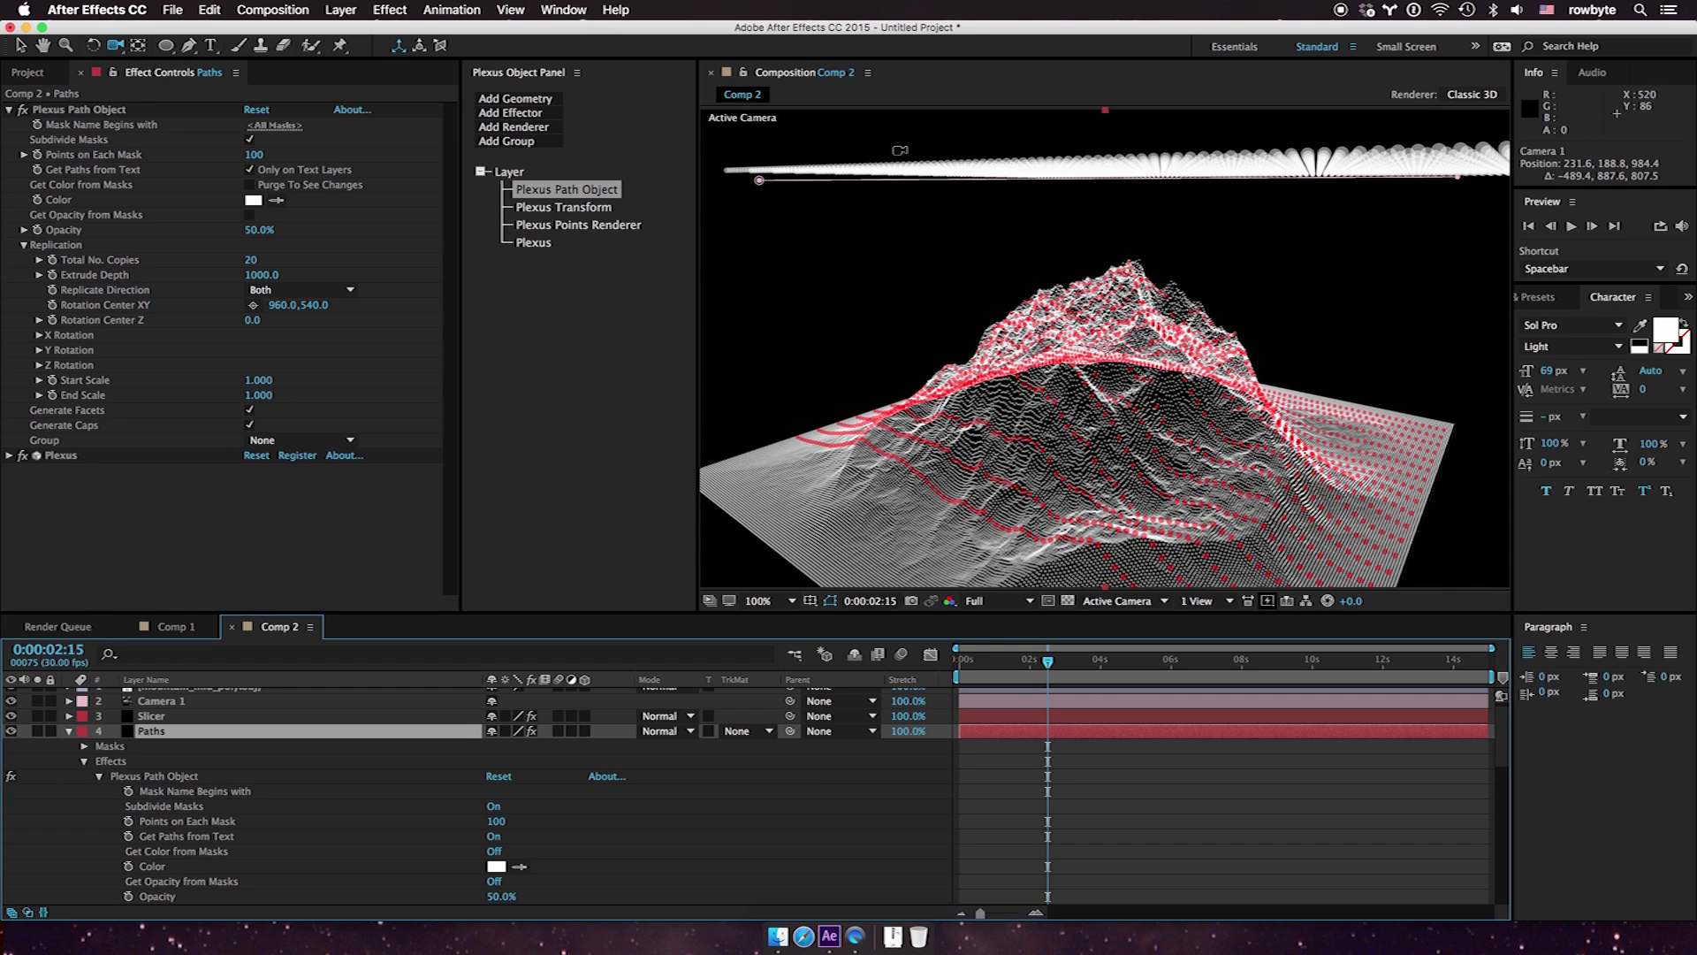
pyautogui.click(835, 307)
pyautogui.moveTo(835, 307); pyautogui.dragTo(820, 358)
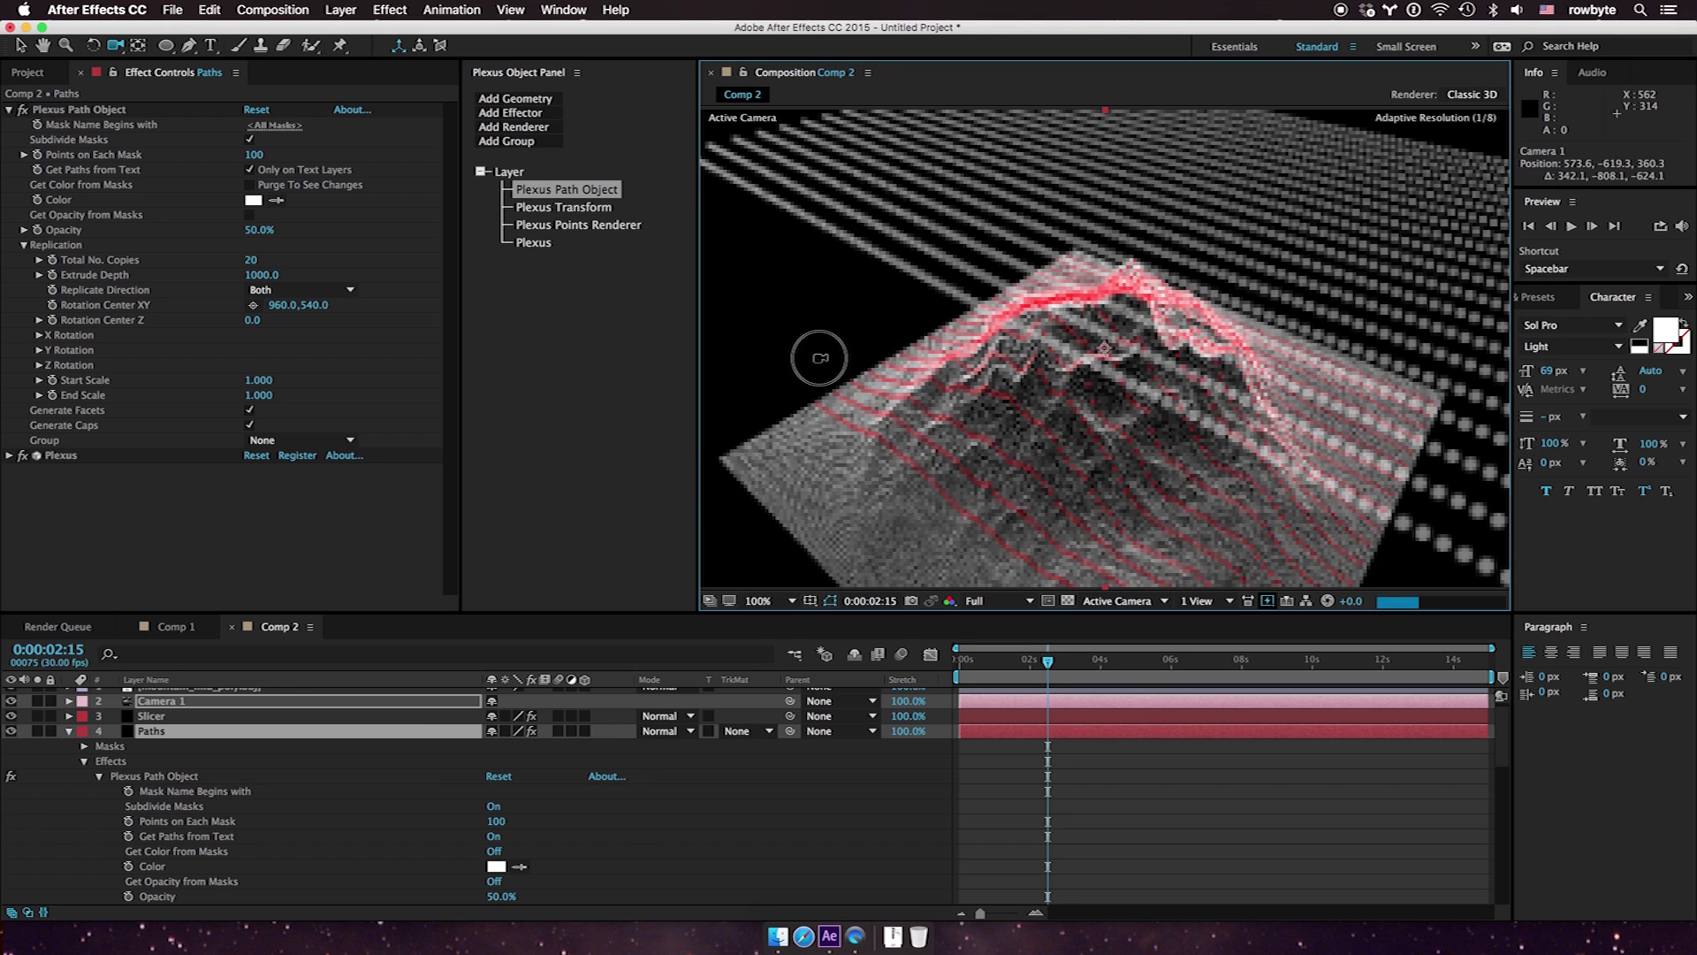
pyautogui.moveTo(973, 334); pyautogui.dragTo(810, 178)
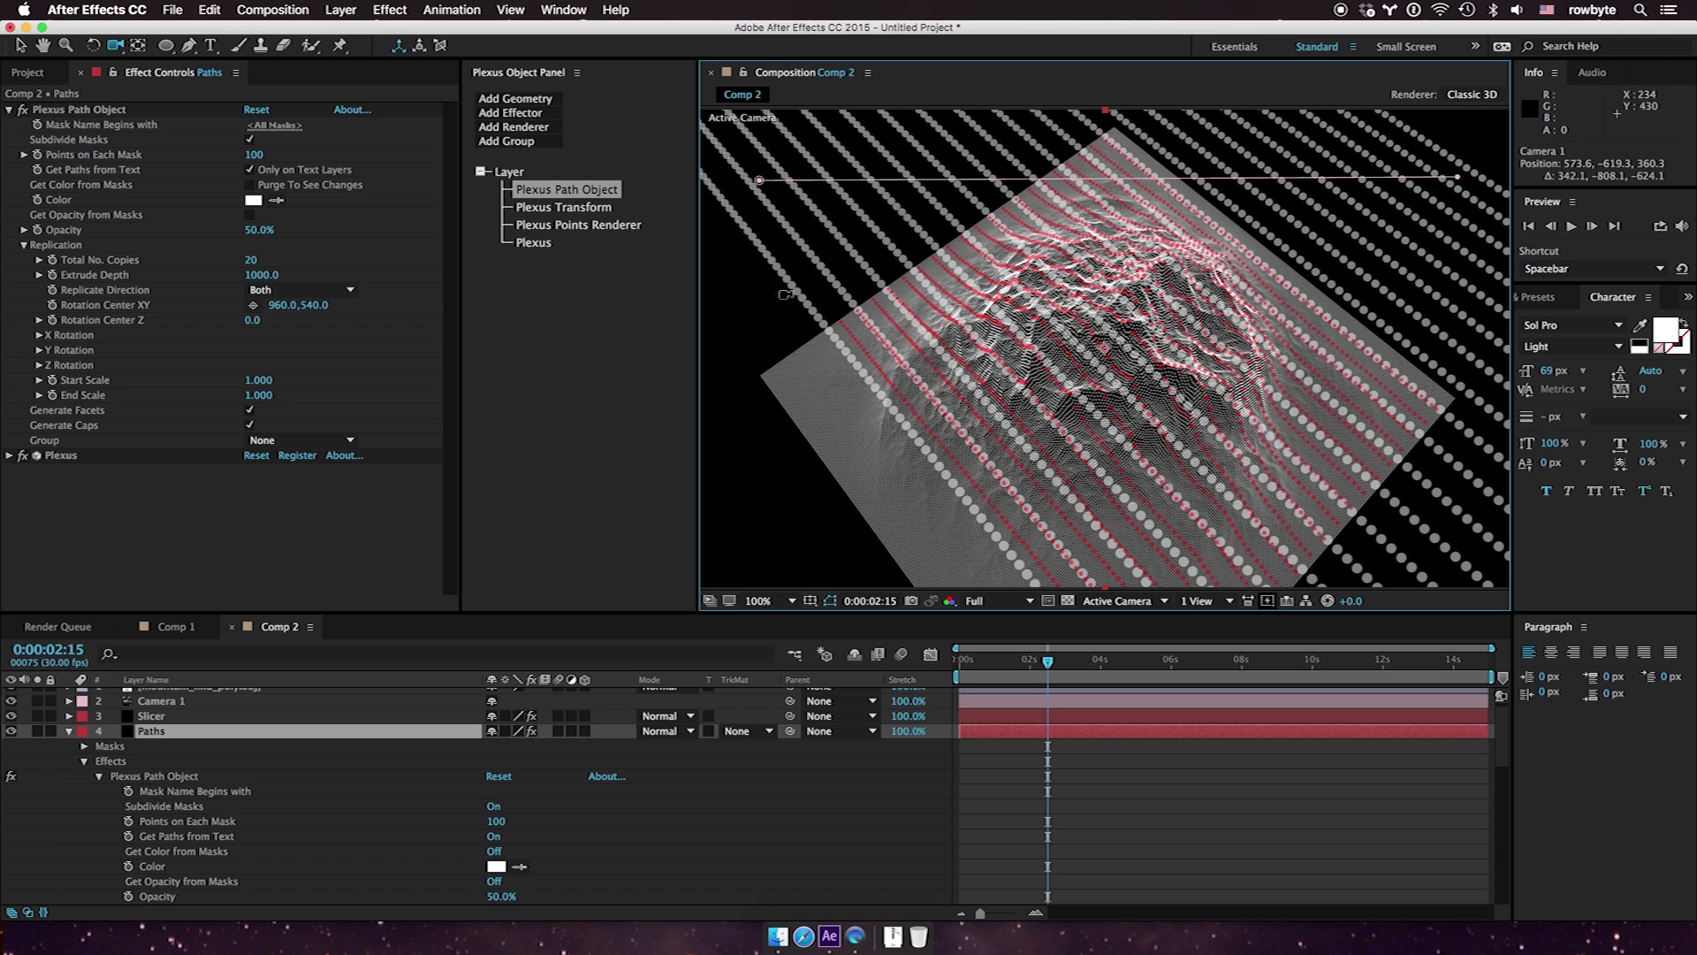
pyautogui.moveTo(883, 471); pyautogui.dragTo(936, 397)
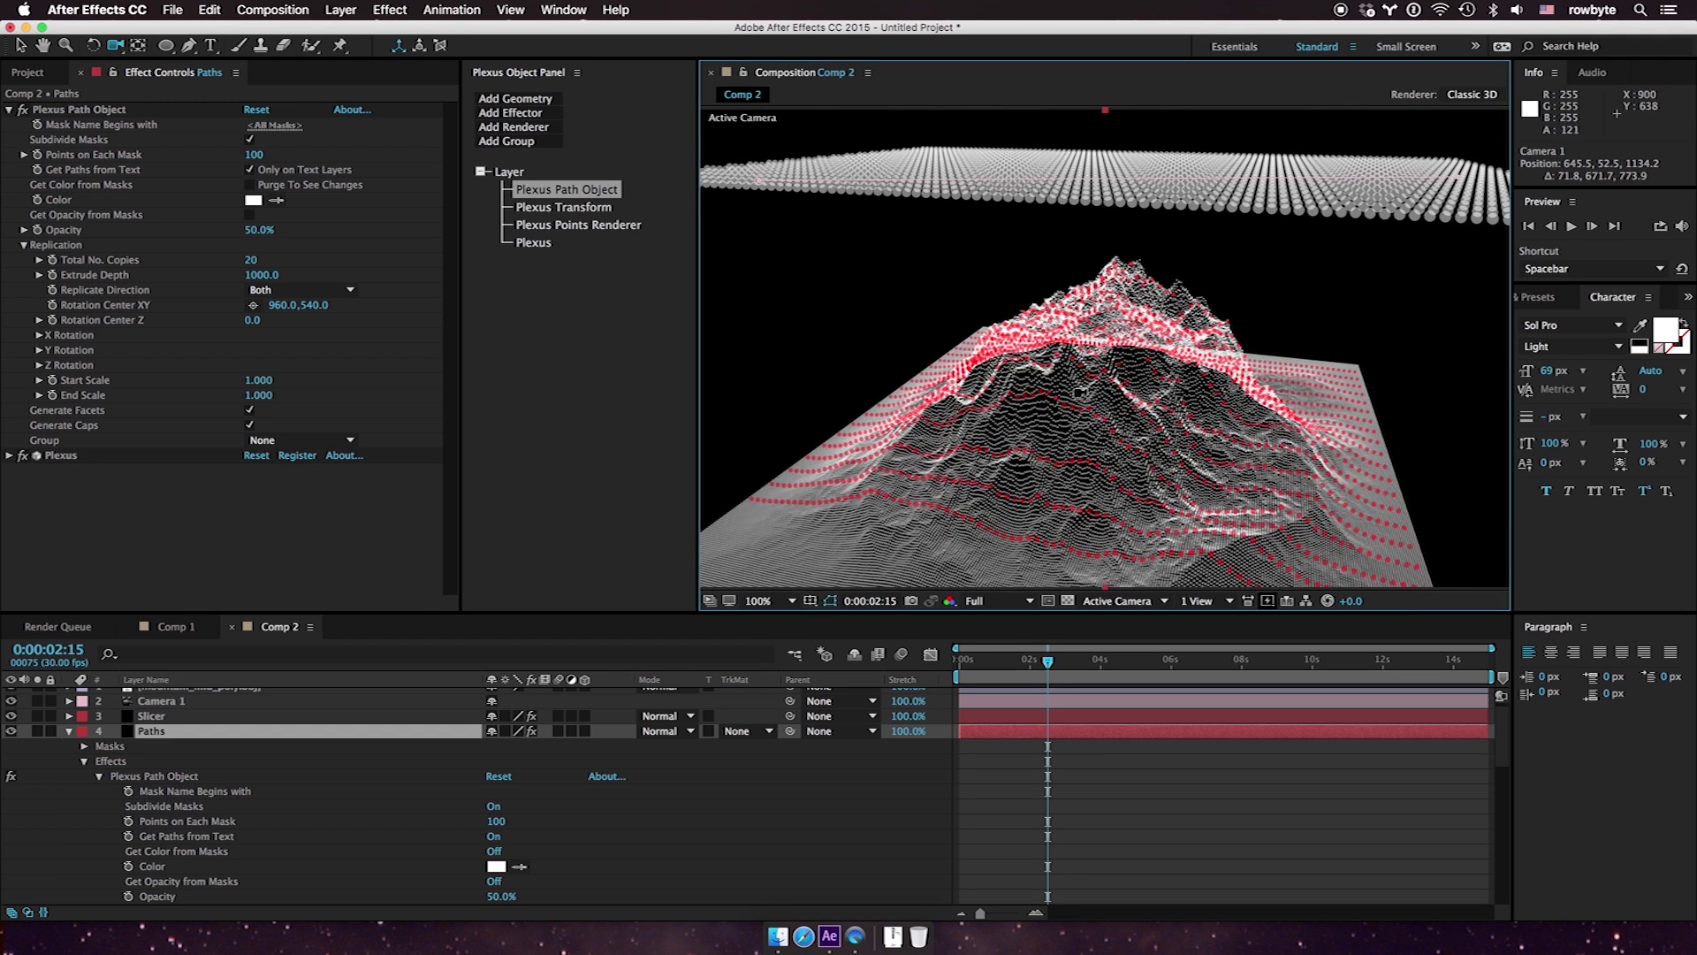
# Scrub the timeline from 0:00:00:14 to 0:00:01:26 to examine the moving slices, and hide the Paths layer
pyautogui.click(976, 660)
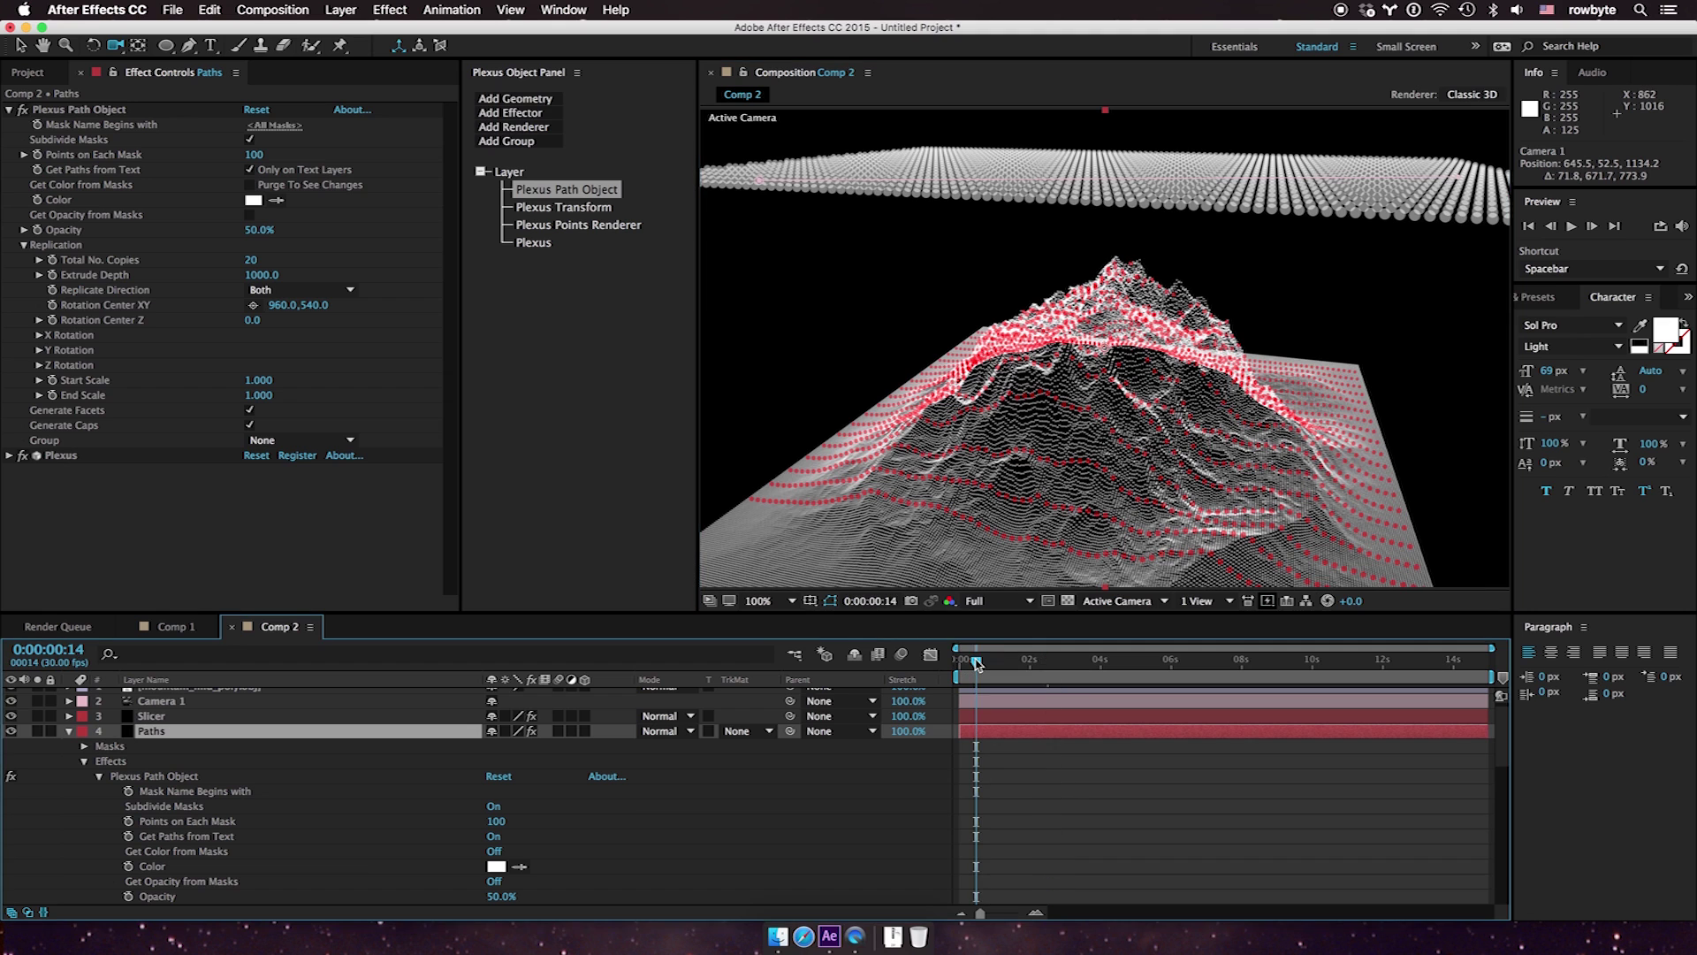
pyautogui.moveTo(976, 663); pyautogui.dragTo(1025, 665)
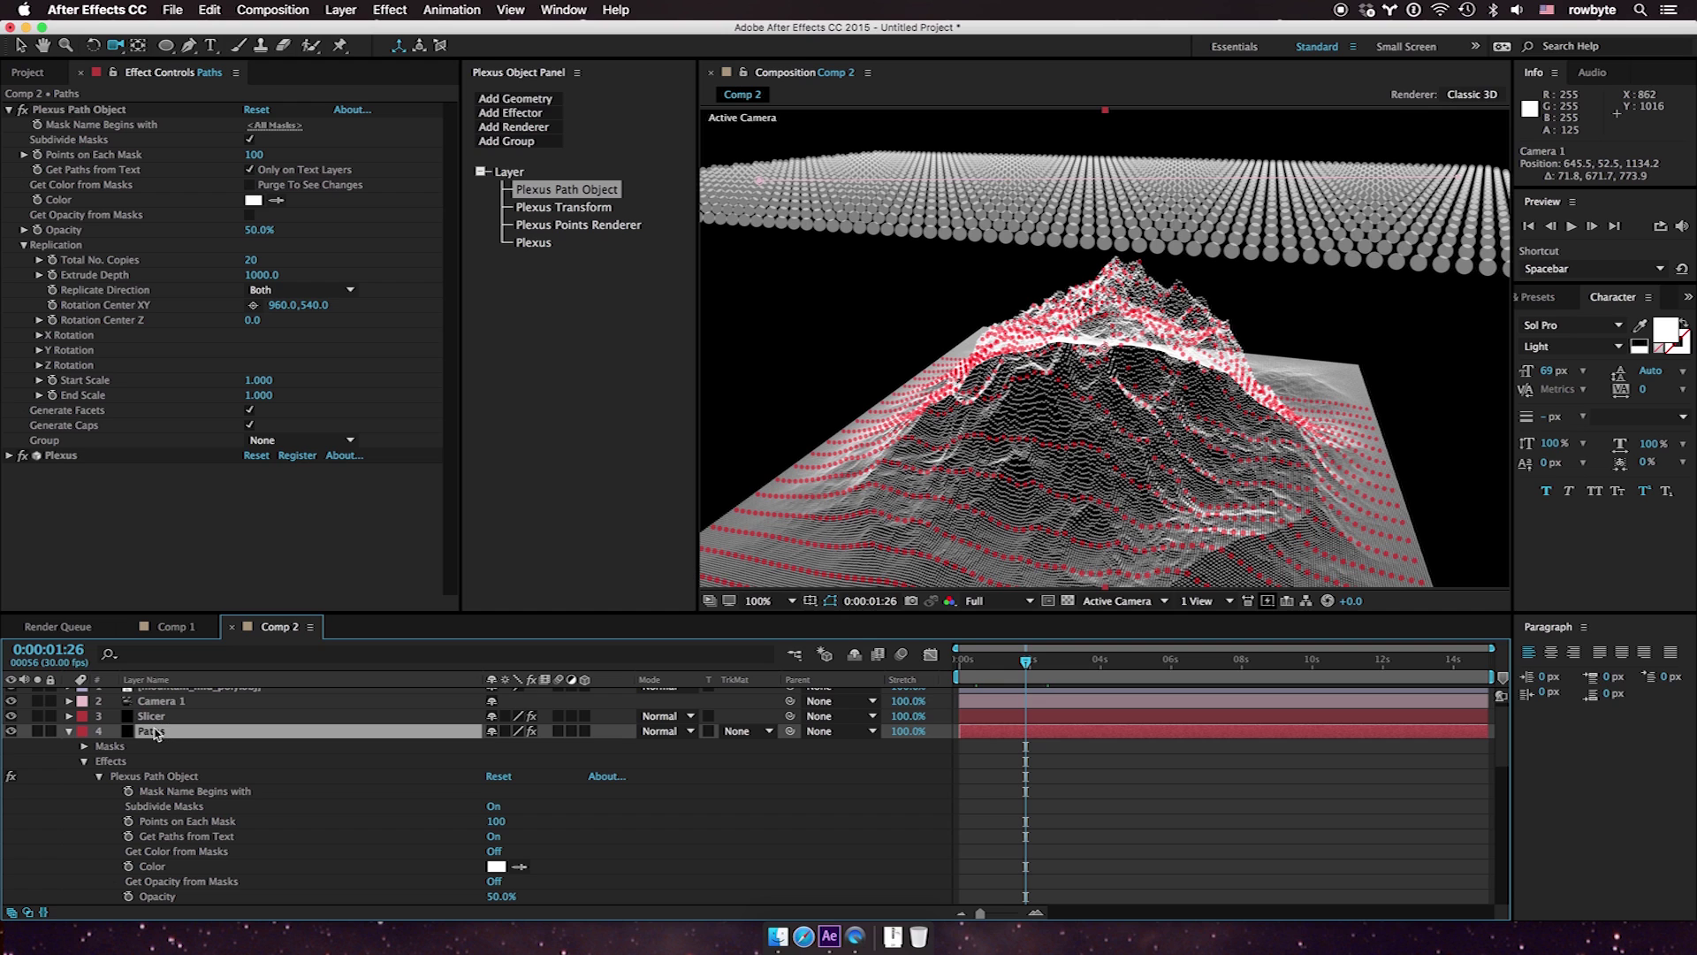
pyautogui.click(11, 731)
# Set the Points Size of the OBJ layer's Plexus Points Renderer to 1
pyautogui.scroll(1, 159, 725)
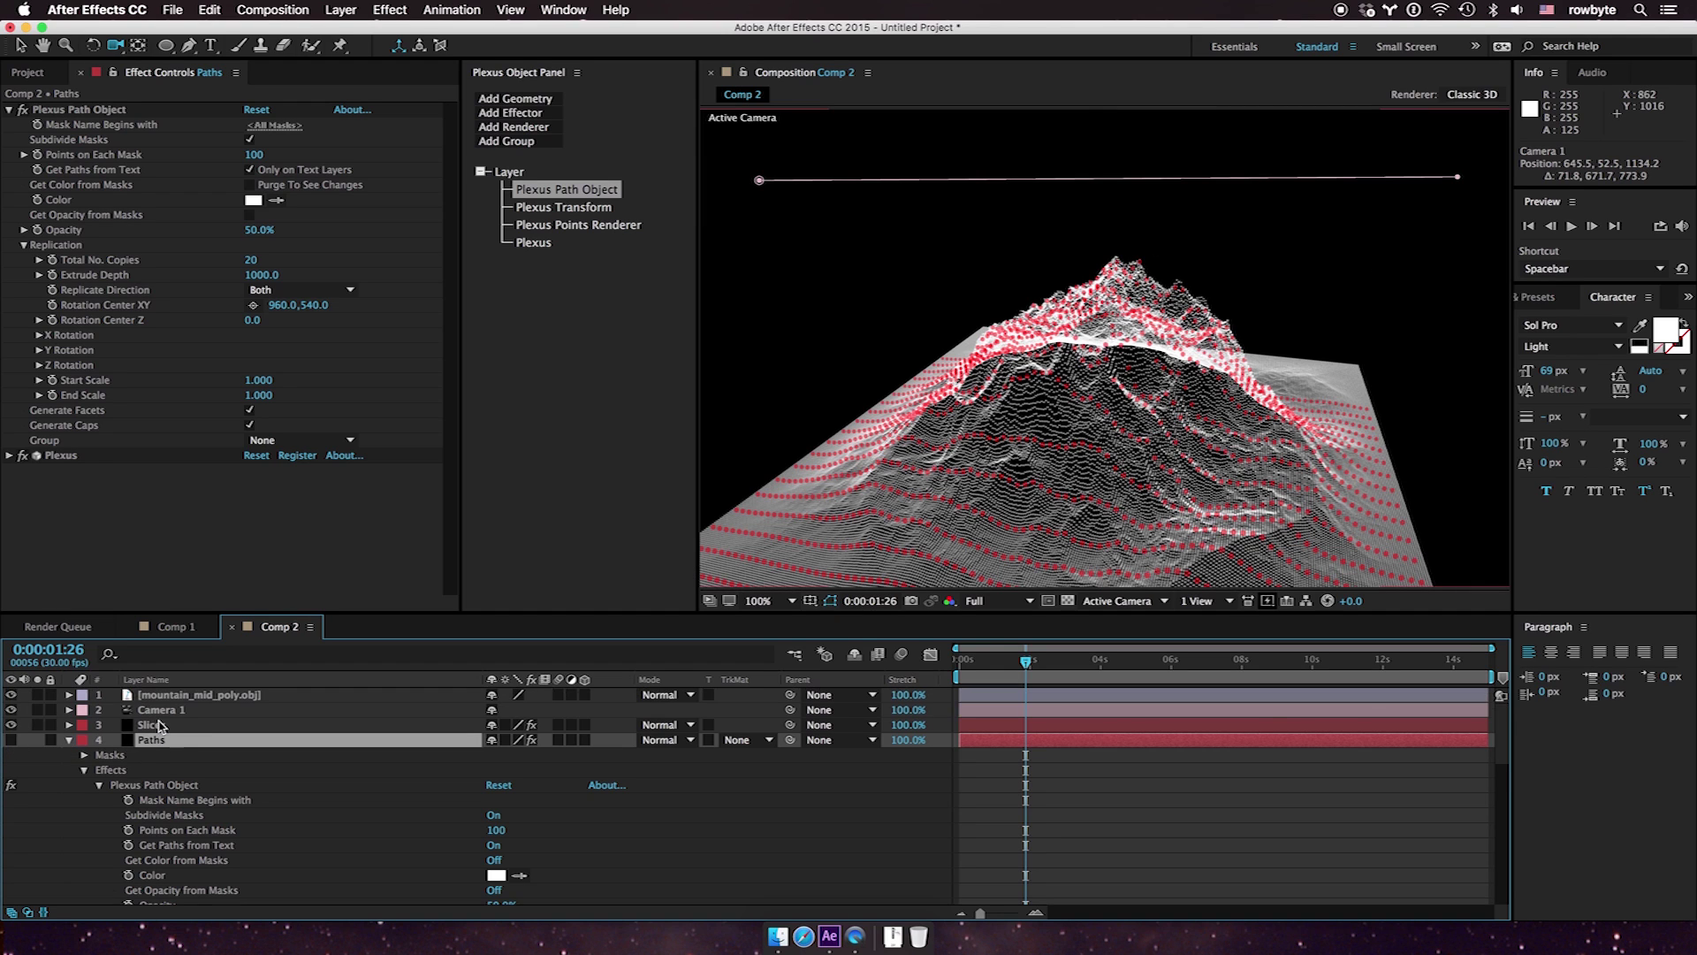
pyautogui.scroll(-6, 159, 725)
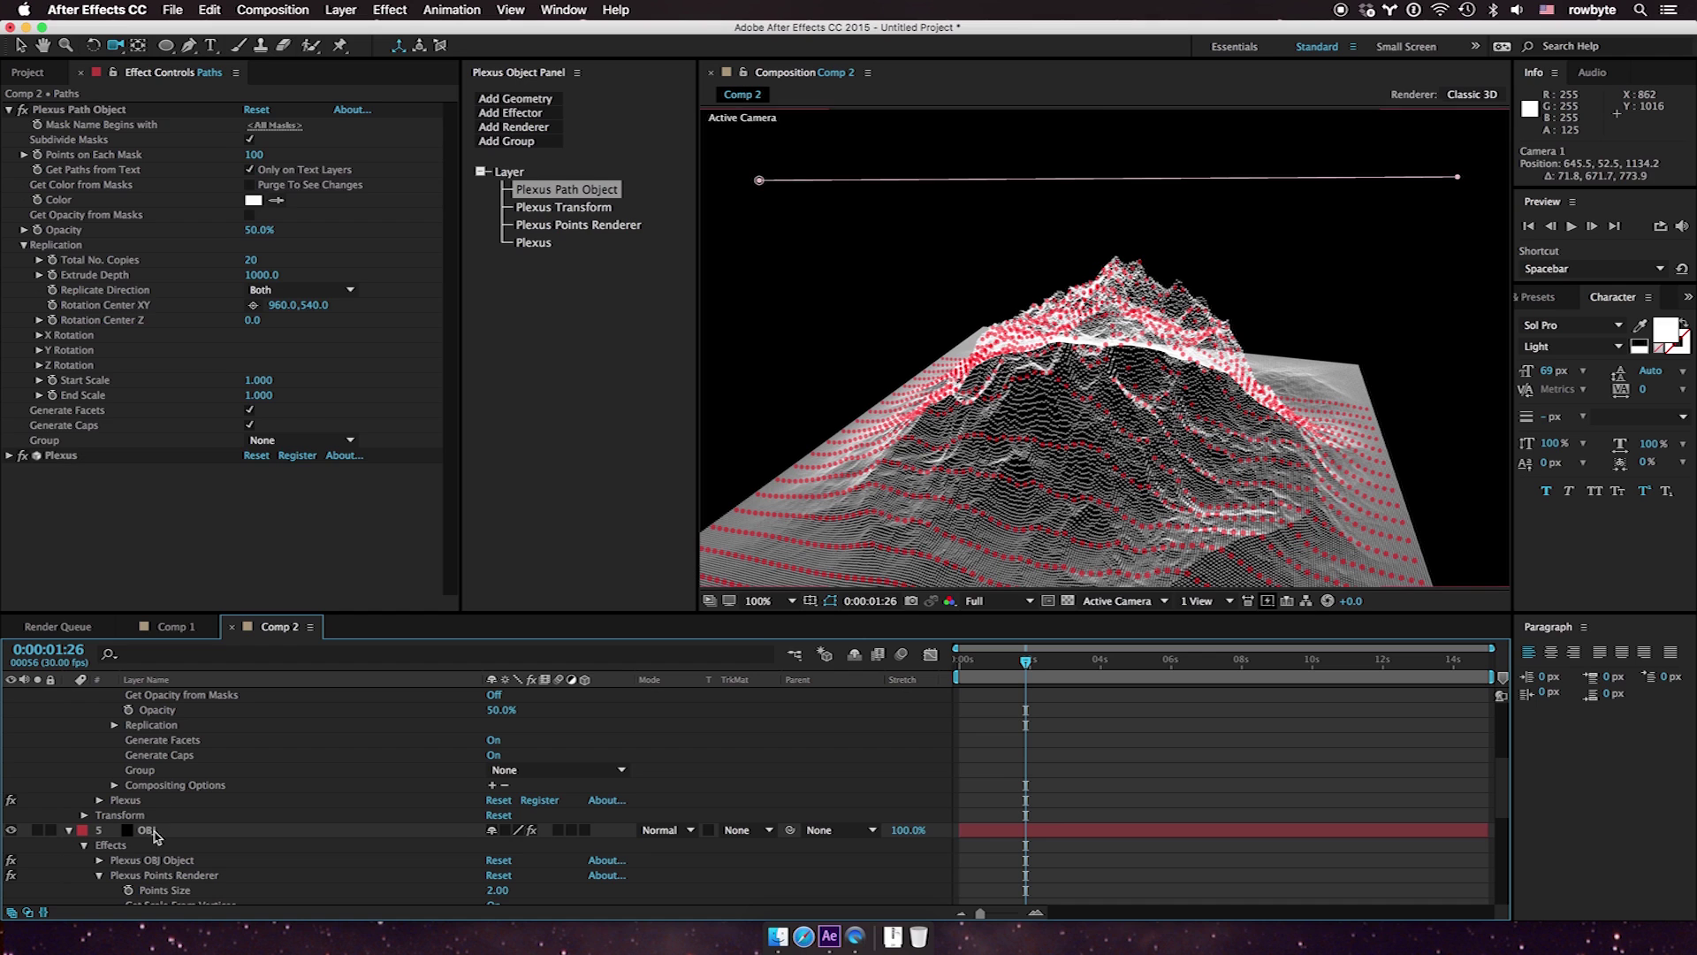
pyautogui.click(154, 830)
pyautogui.click(557, 205)
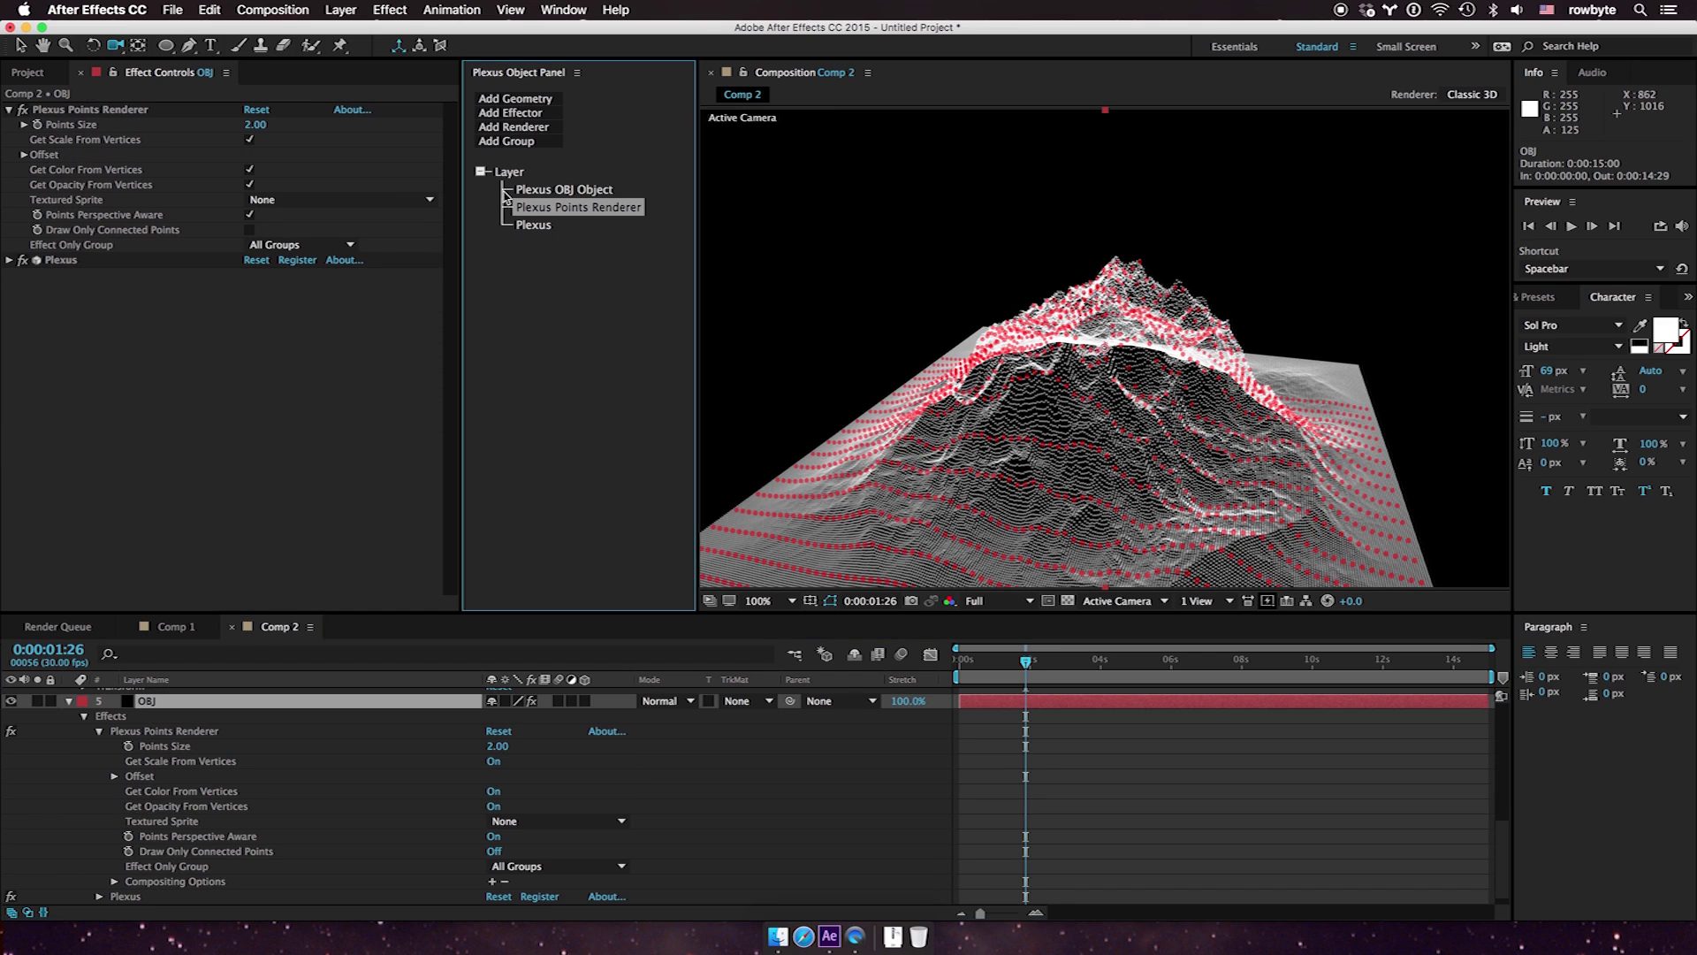
pyautogui.click(255, 124)
pyautogui.write('1')
pyautogui.press('Return')
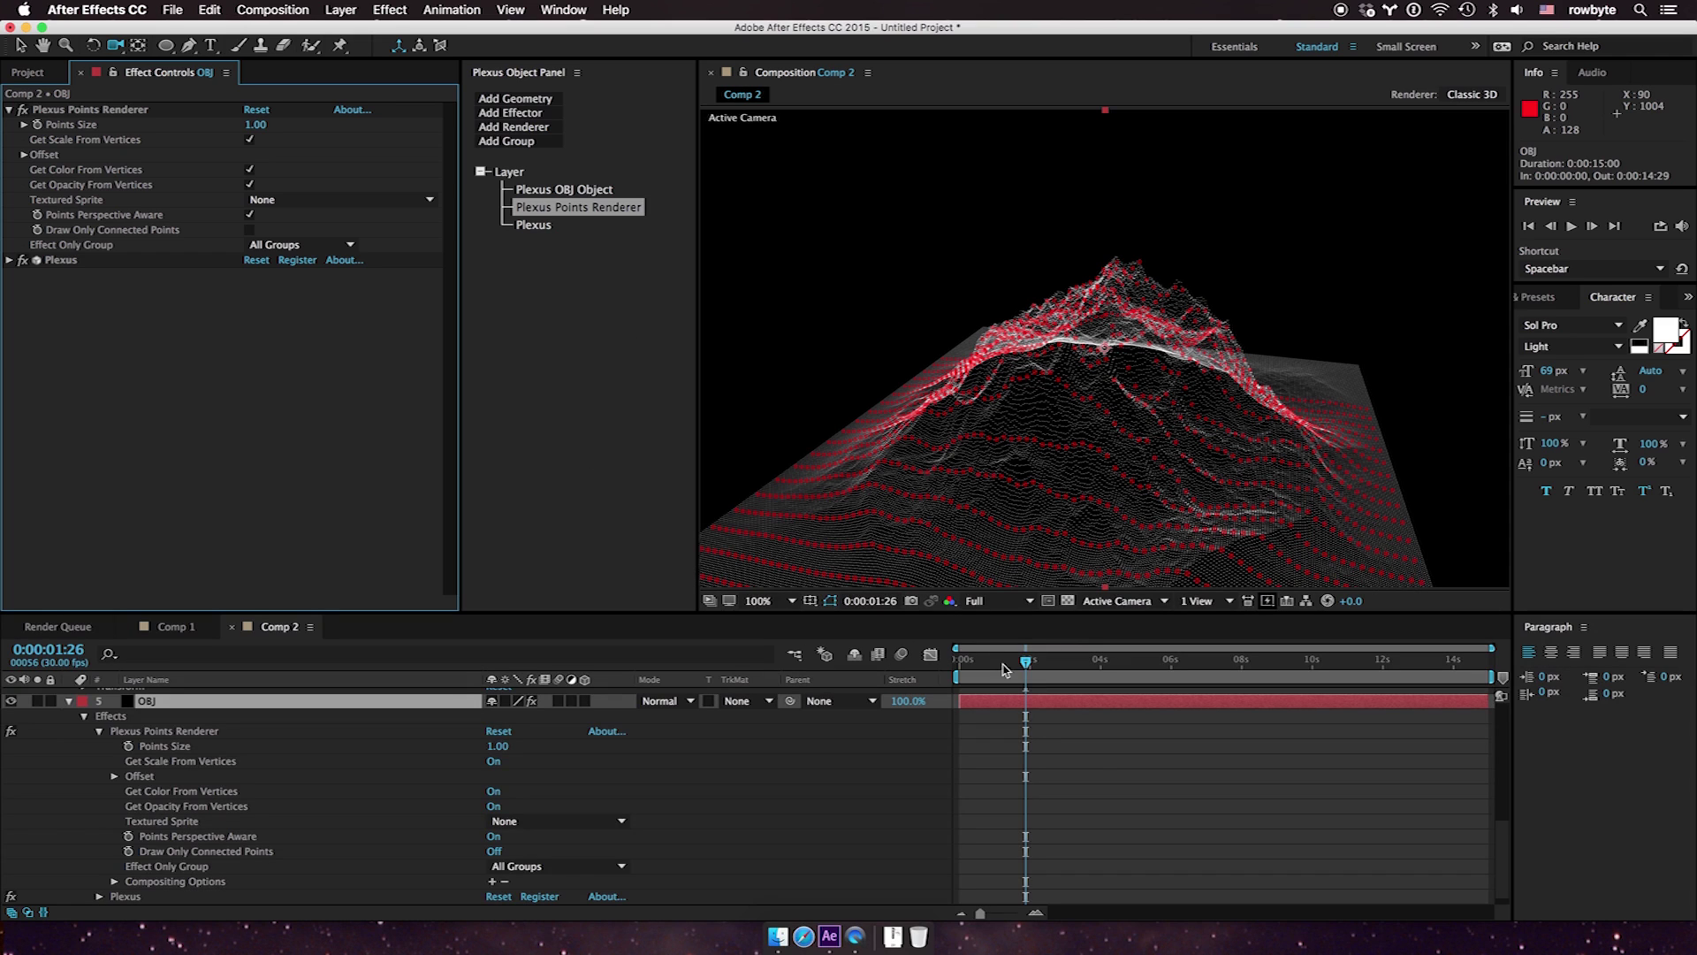
# End the work area at 0:00:03:29 and trim the composition to the work area
pyautogui.scroll(5, 194, 796)
pyautogui.scroll(5, 186, 791)
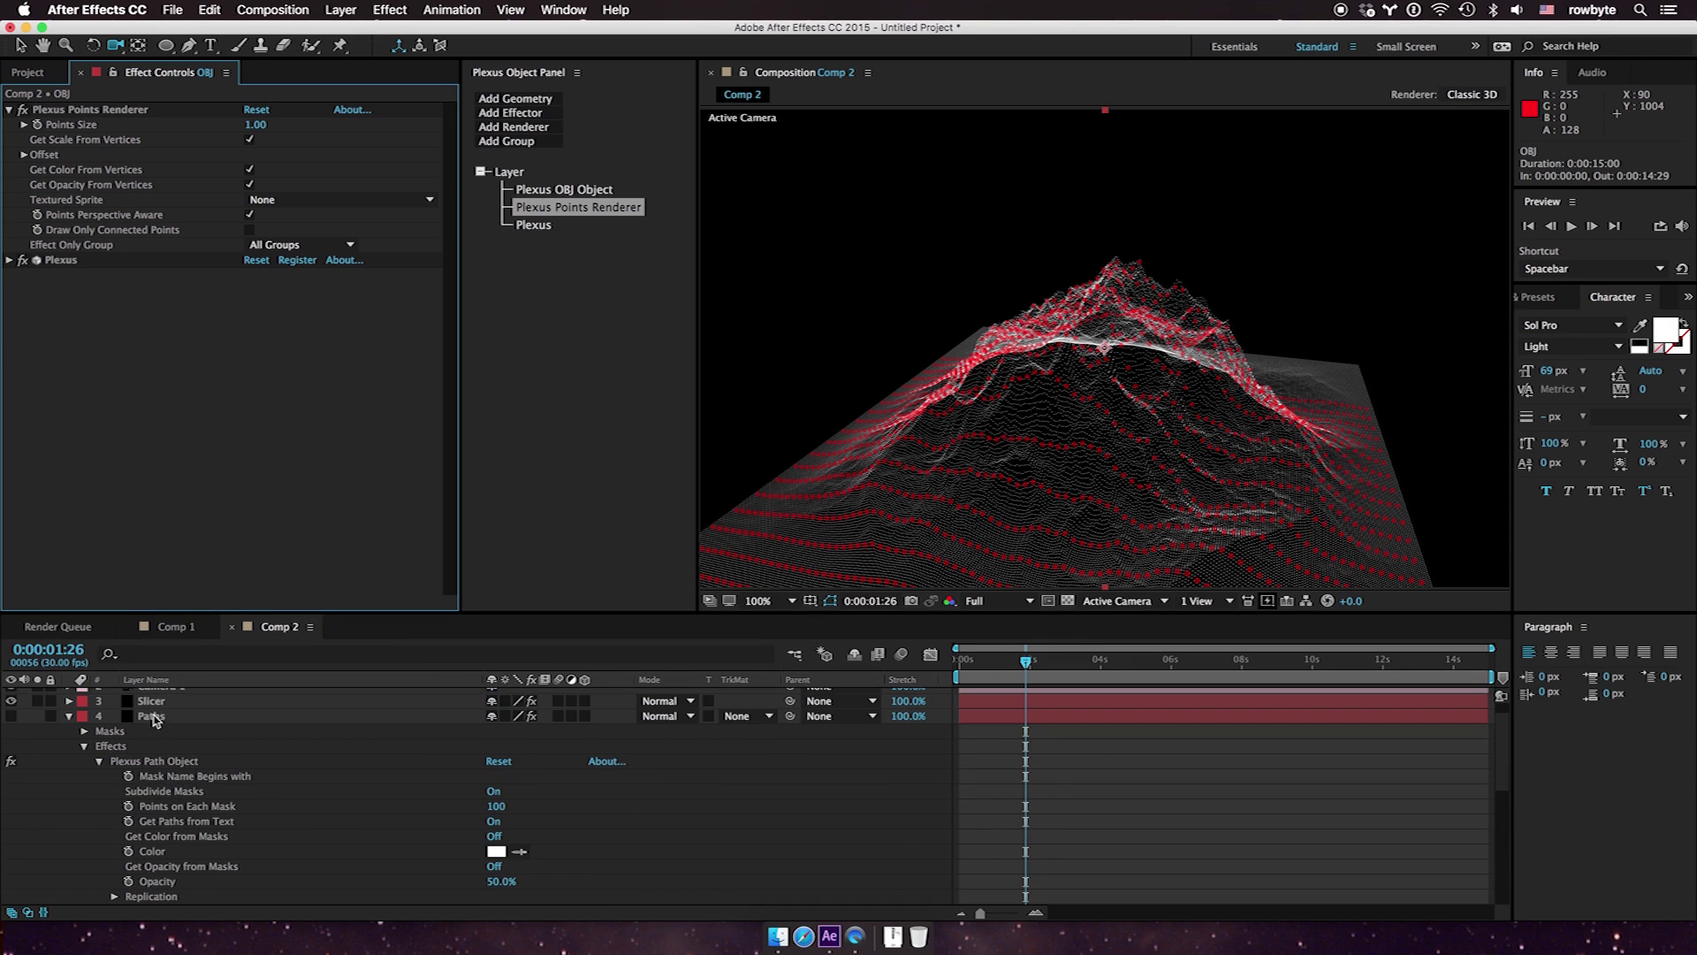
pyautogui.scroll(1, 162, 737)
pyautogui.moveTo(1492, 677); pyautogui.dragTo(1101, 676)
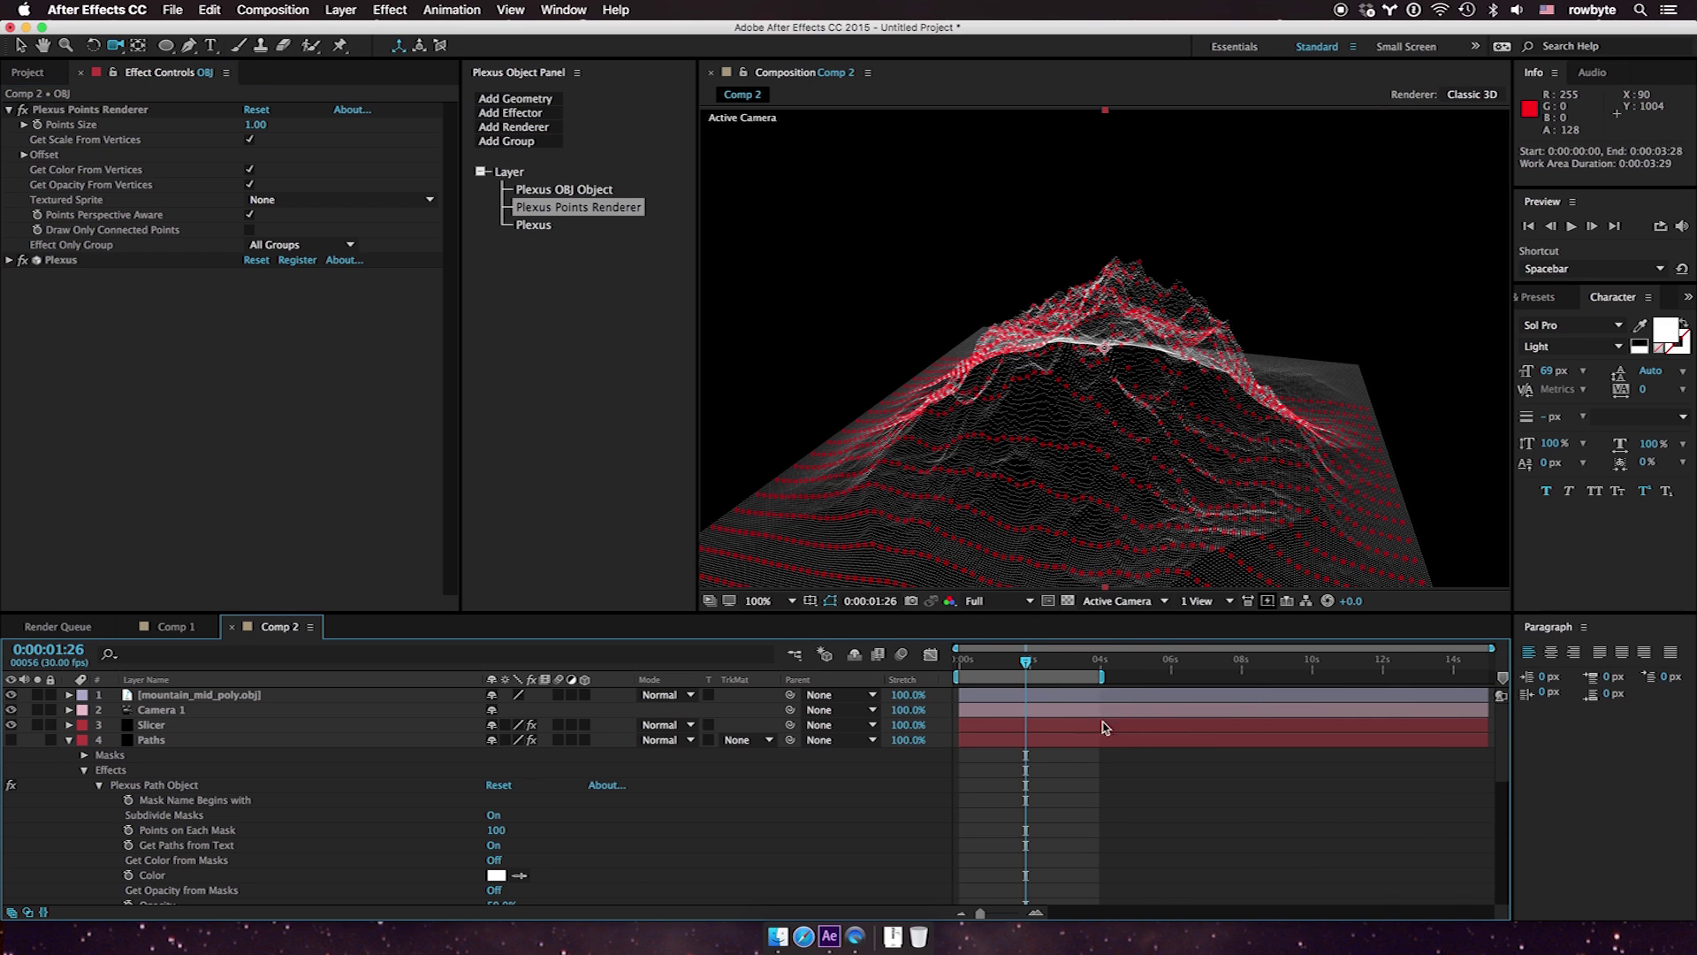
pyautogui.rightClick(1064, 676)
pyautogui.click(1140, 721)
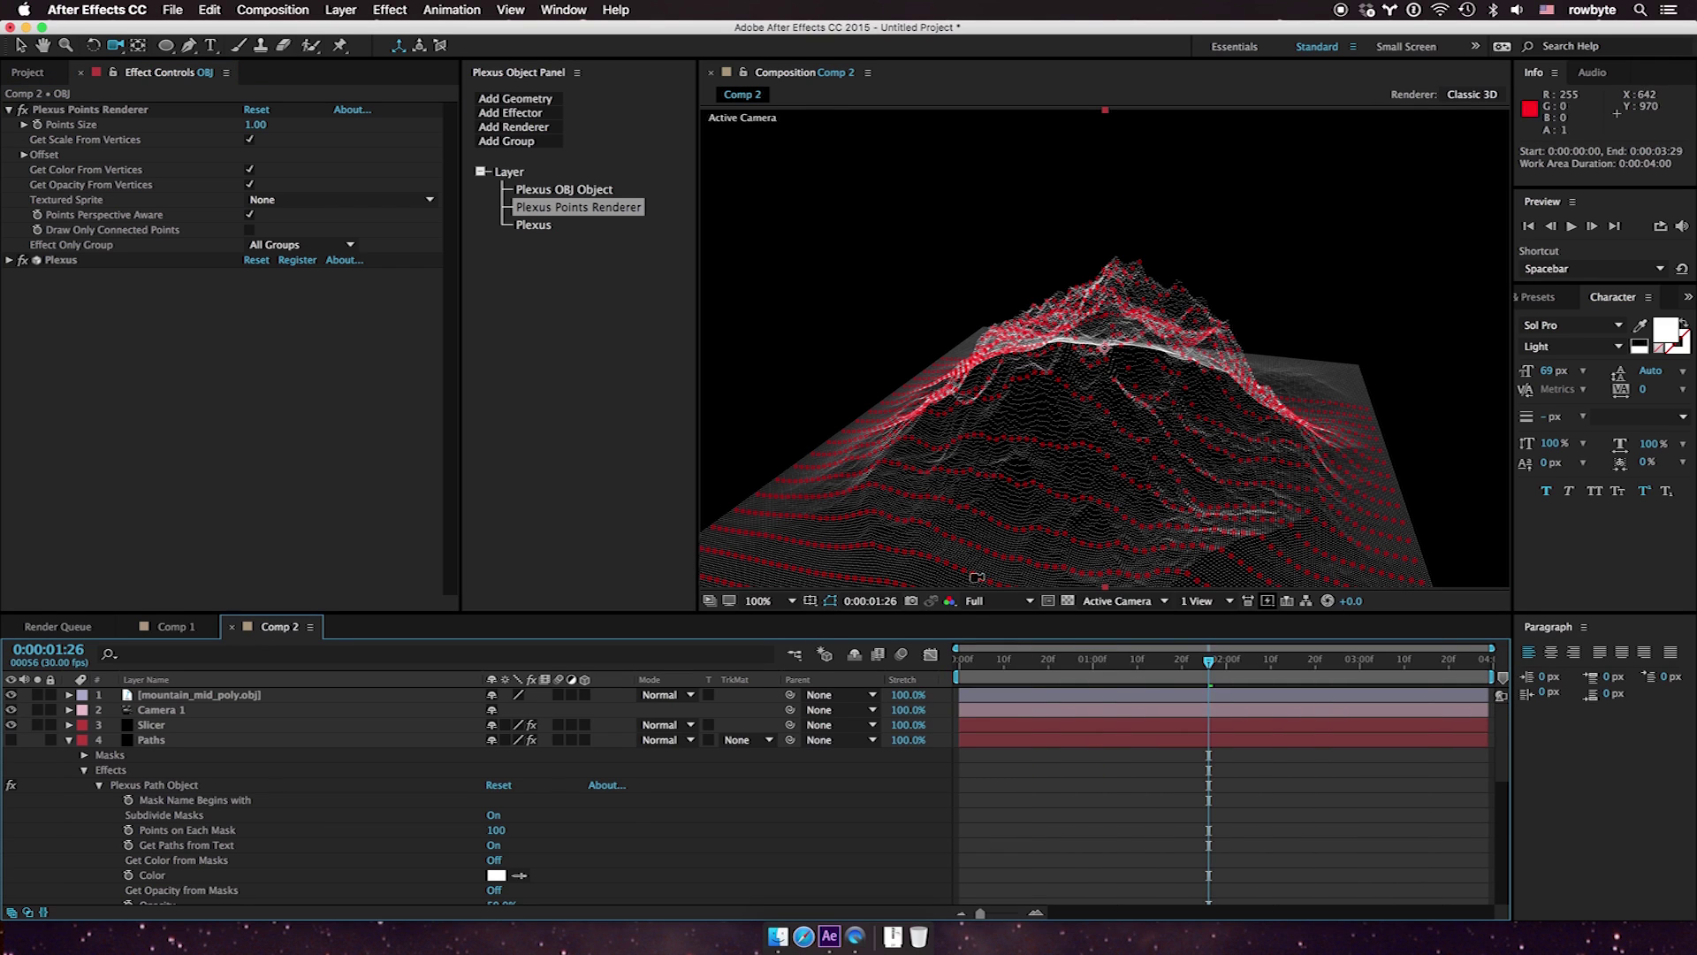
# Return the timeline to 0:00:00:00 and play a preview of the slicing animation
pyautogui.click(1053, 665)
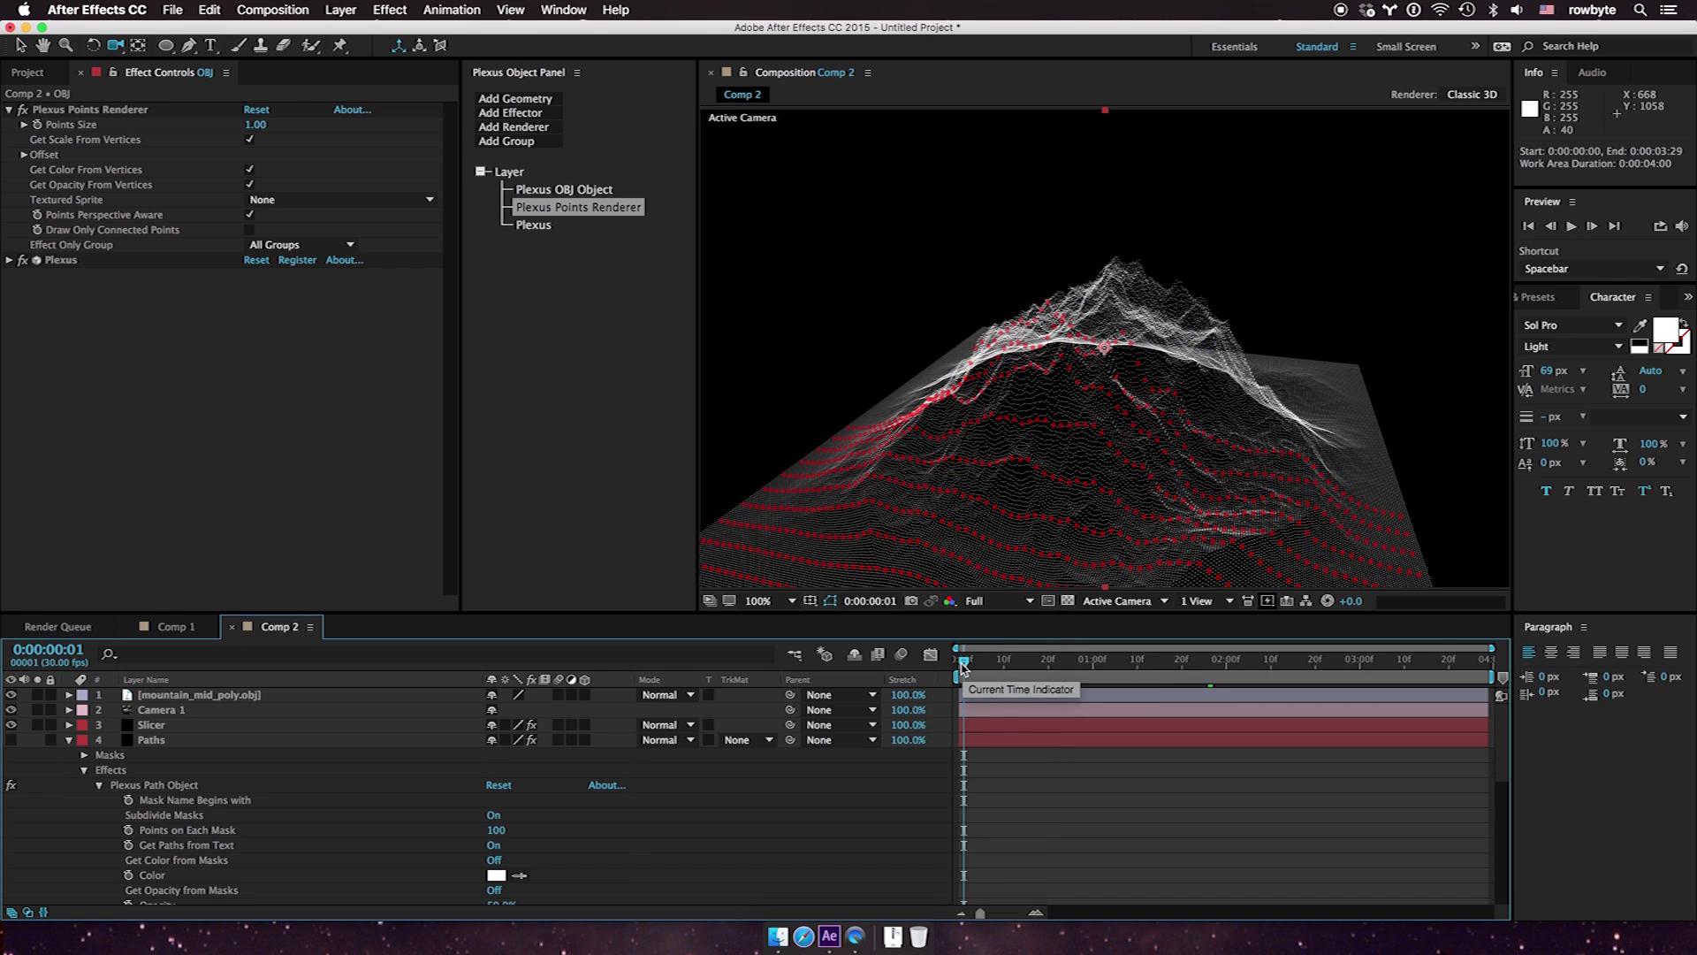
pyautogui.click(959, 664)
pyautogui.click(1566, 231)
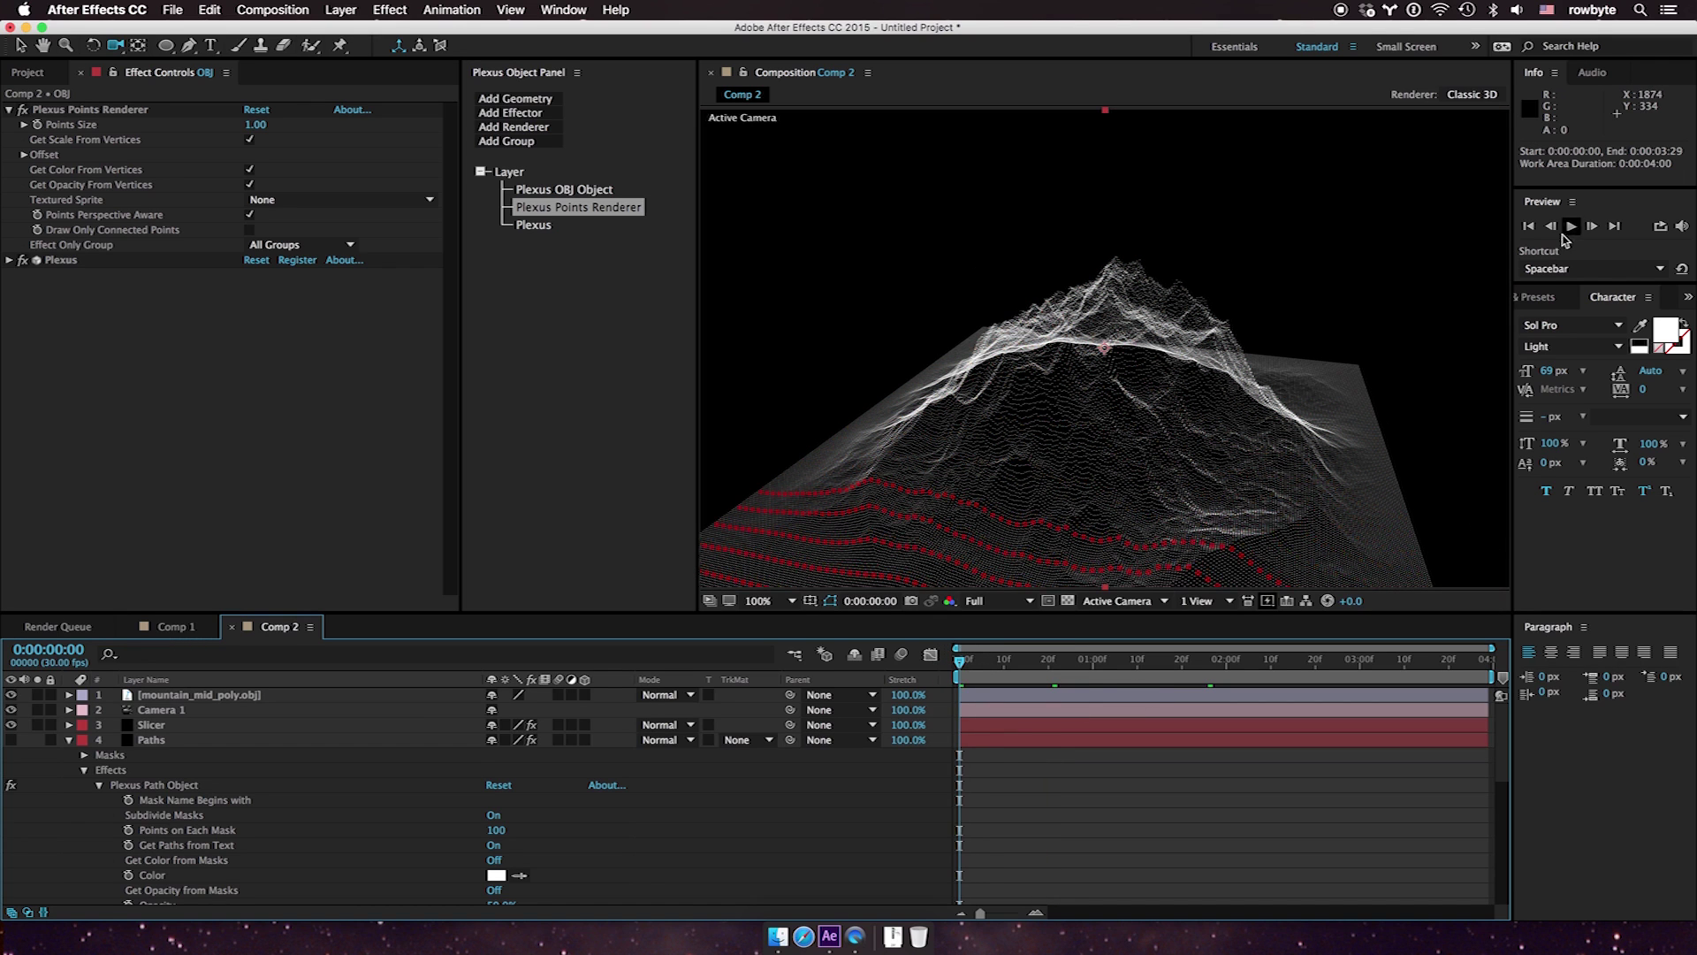
# Play a preview of the slicing animation and hide the OBJ layer
pyautogui.click(1571, 227)
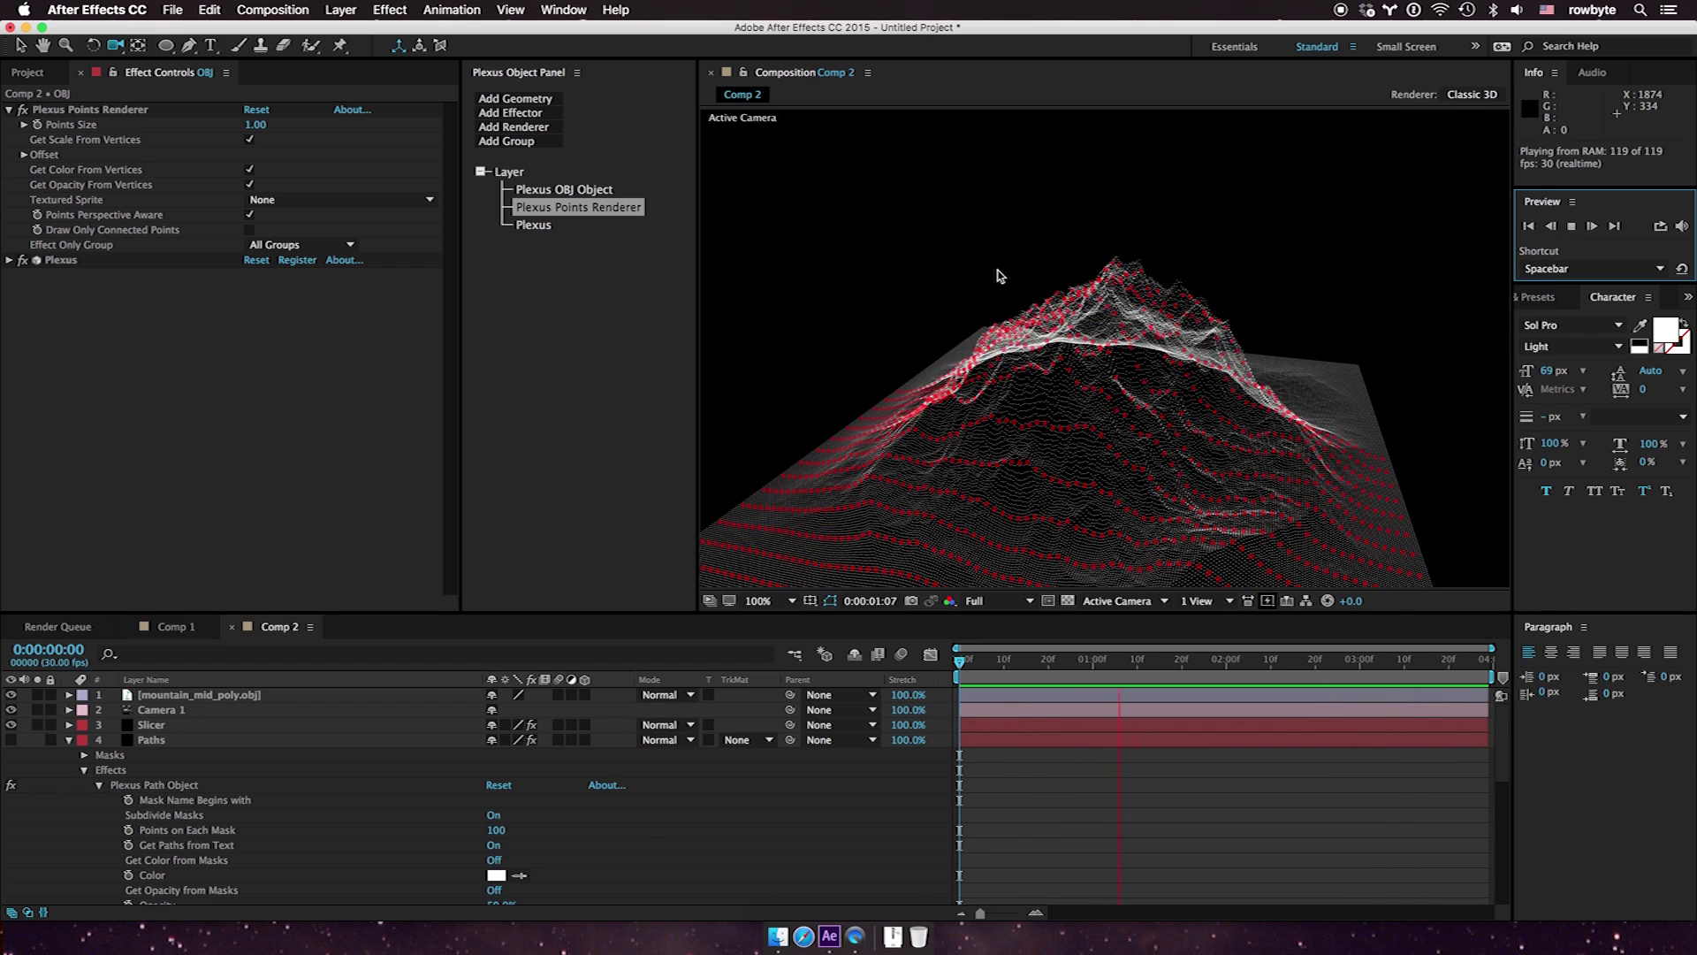
pyautogui.click(160, 740)
pyautogui.scroll(-6, 119, 795)
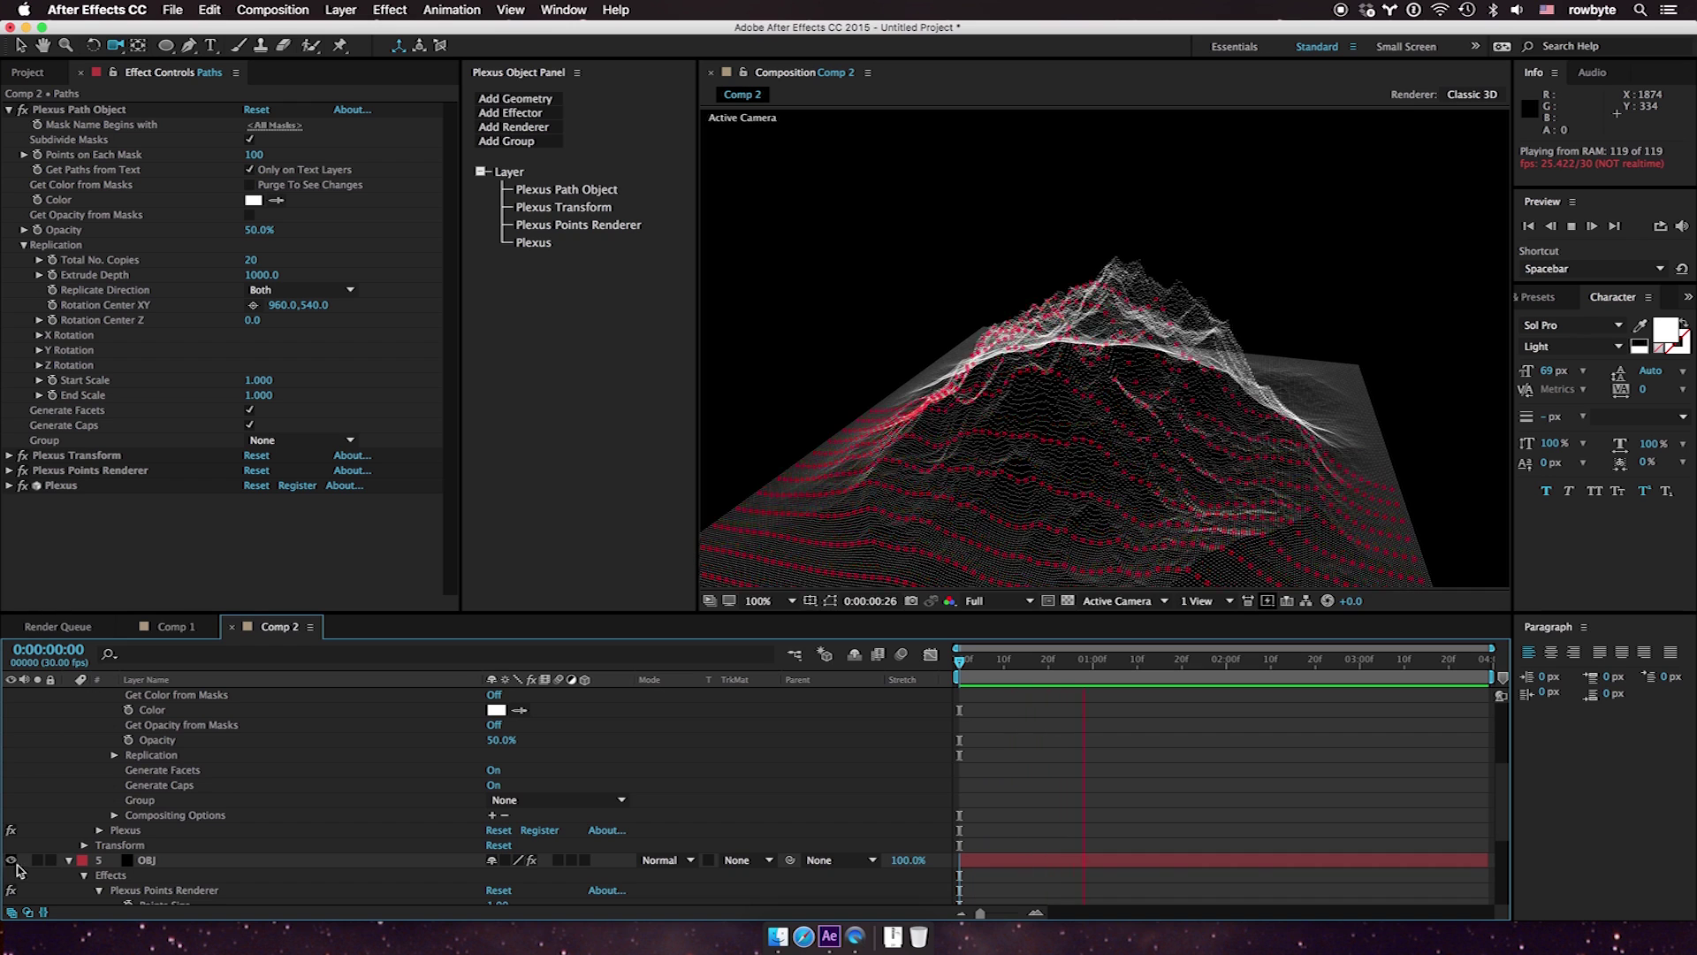
pyautogui.click(12, 861)
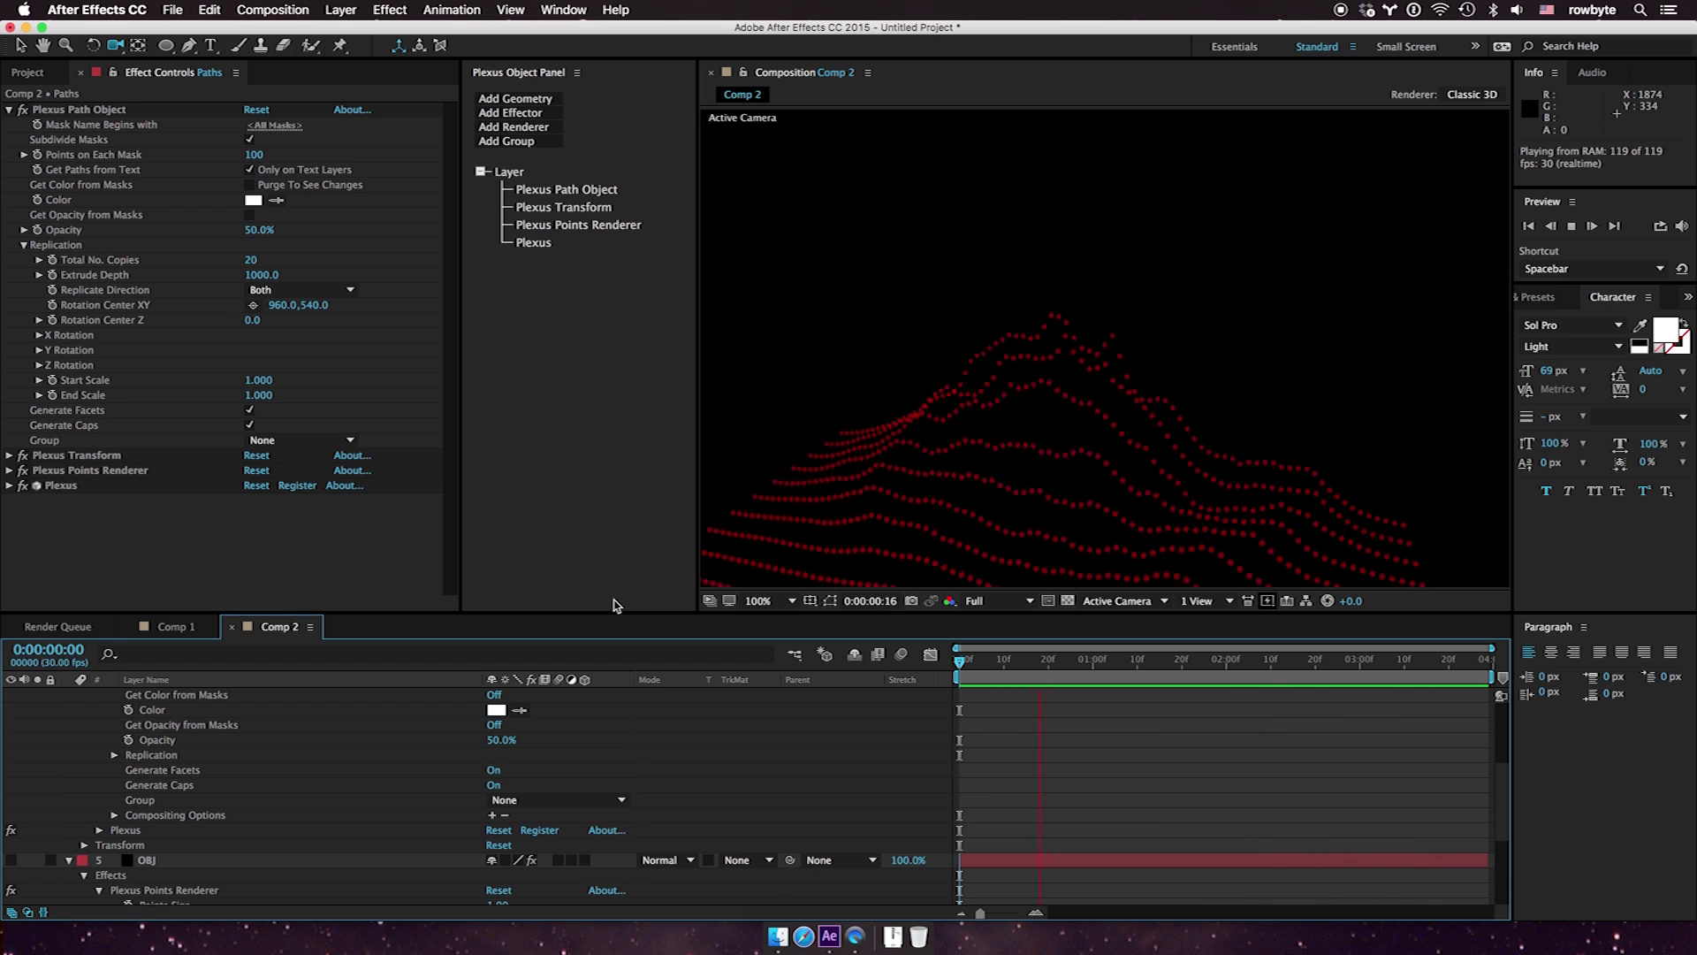
# Add a Plexus Beams Renderer to the Slicer layer and stop the preview
pyautogui.scroll(1, 187, 800)
pyautogui.scroll(4, 188, 800)
pyautogui.click(151, 724)
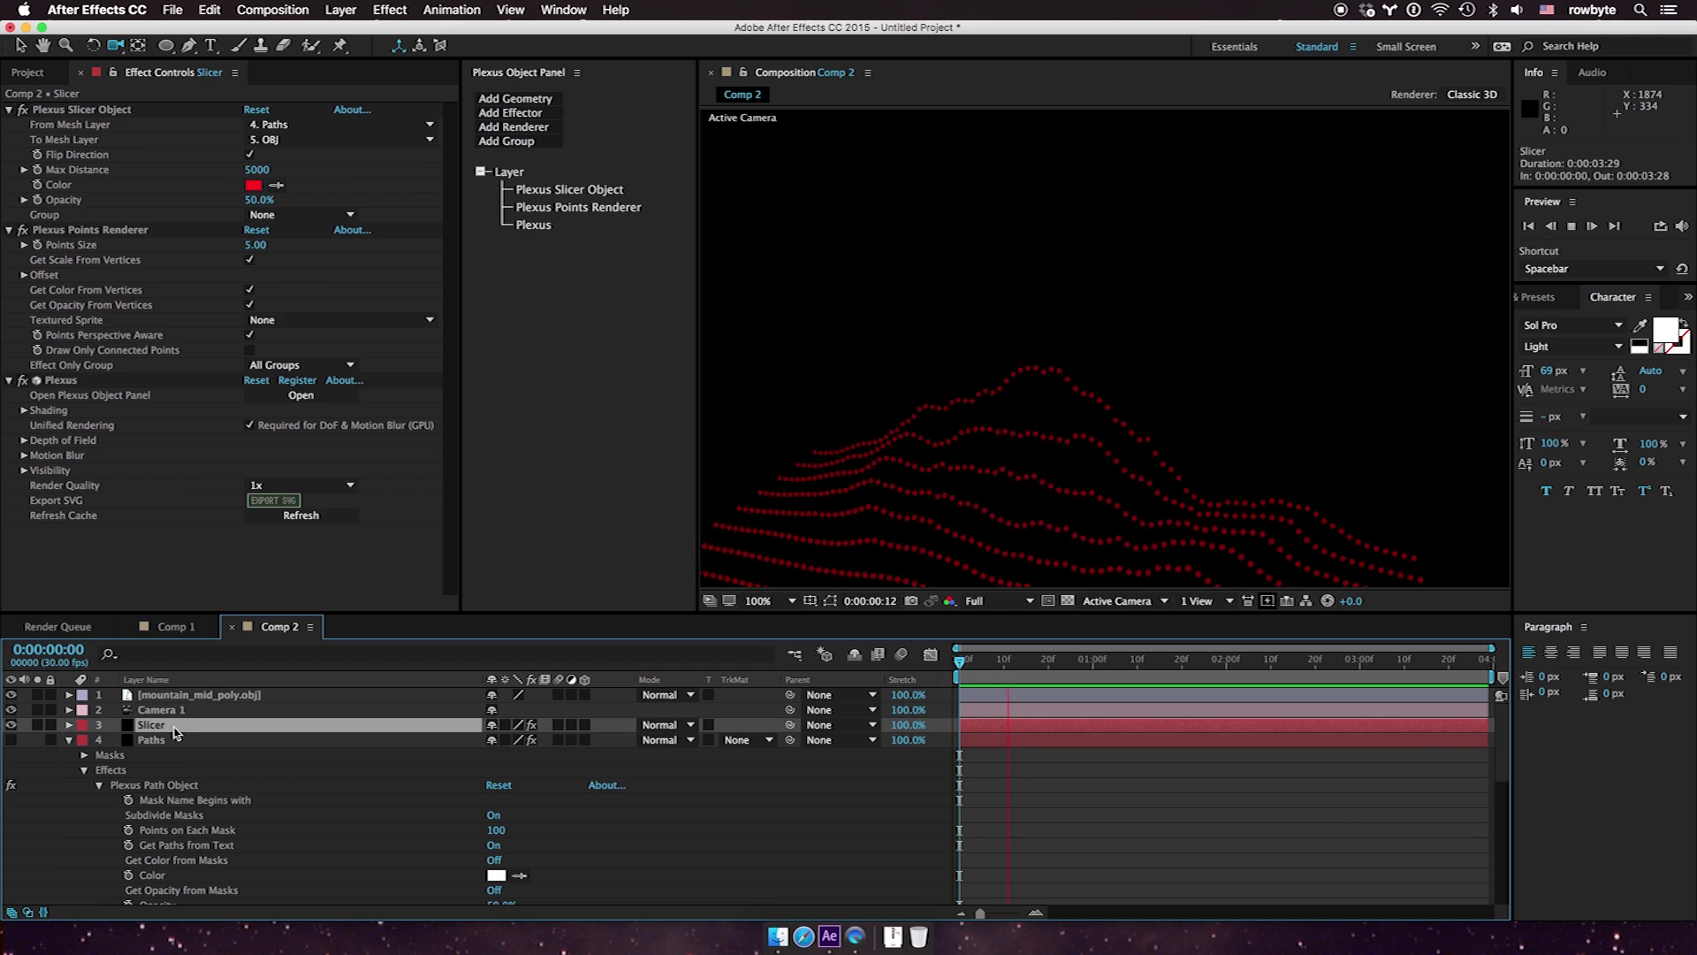
pyautogui.click(513, 126)
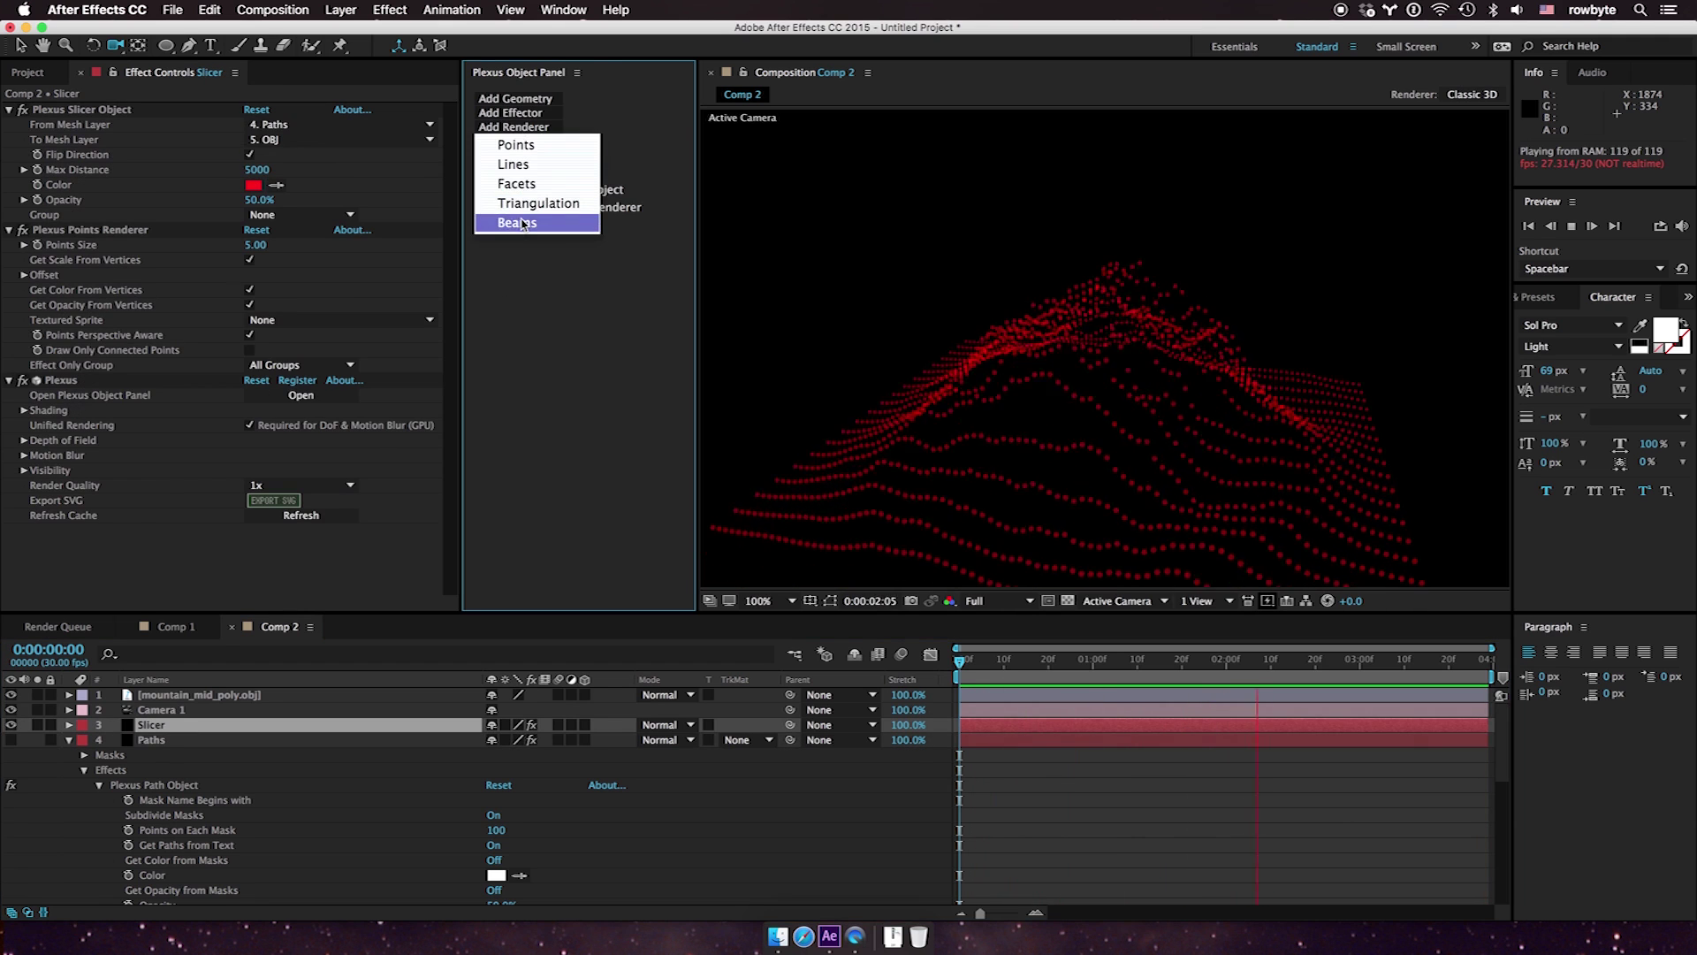
pyautogui.click(521, 222)
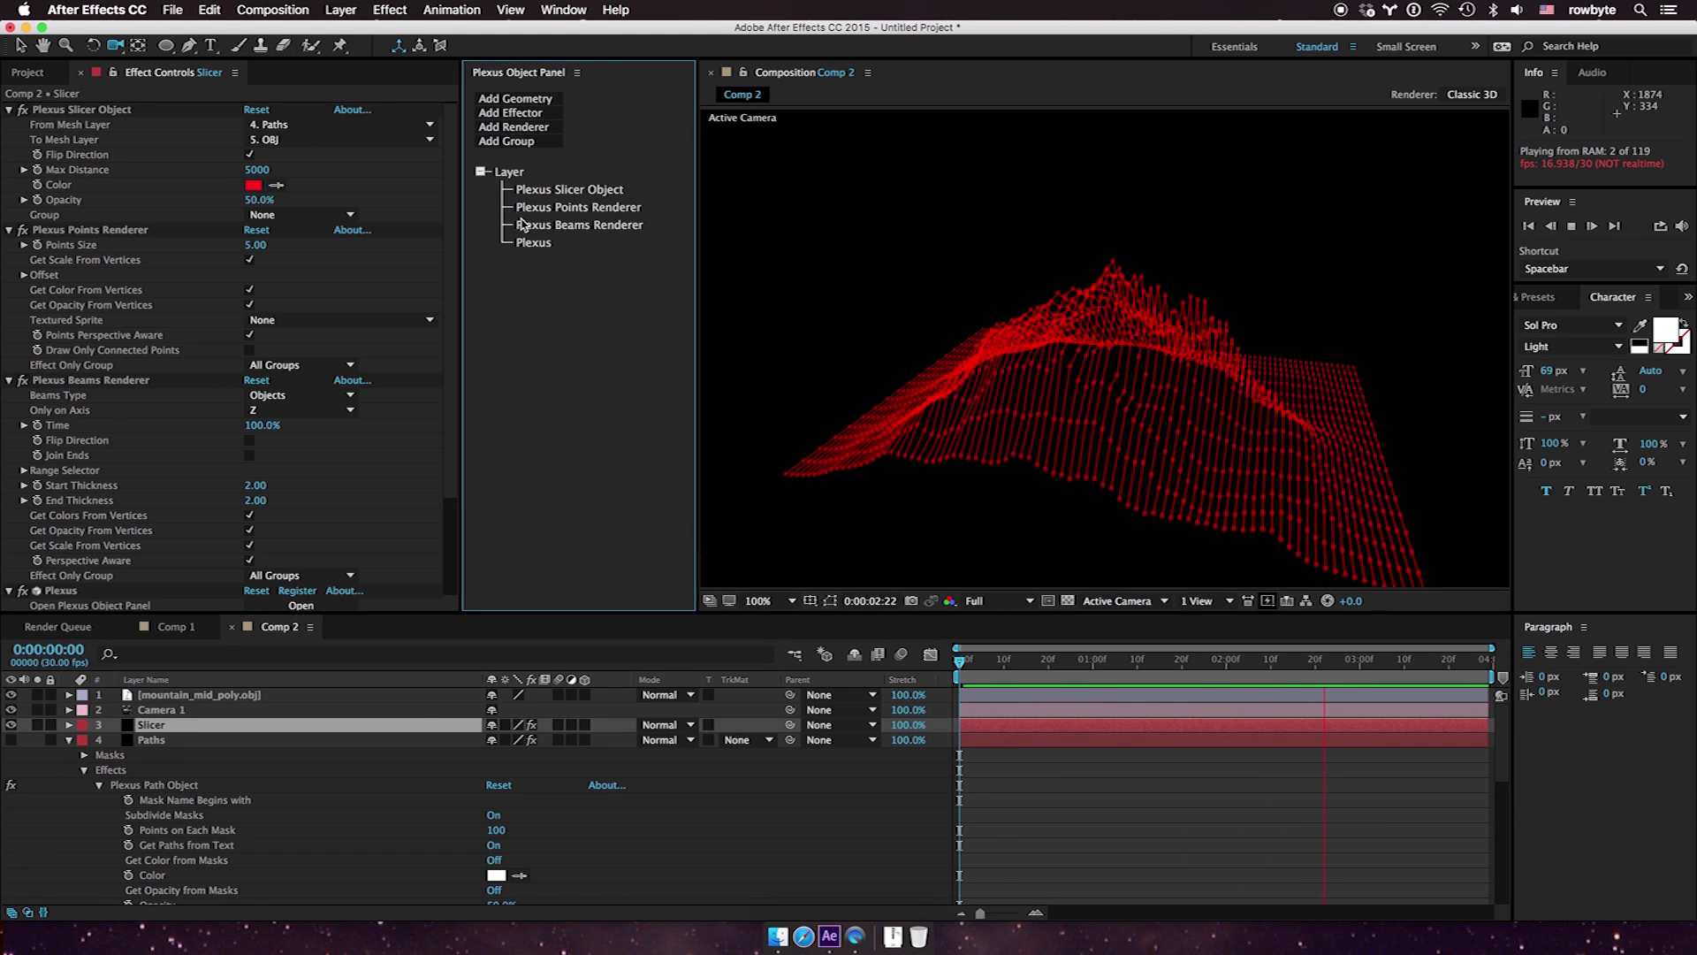
pyautogui.click(555, 226)
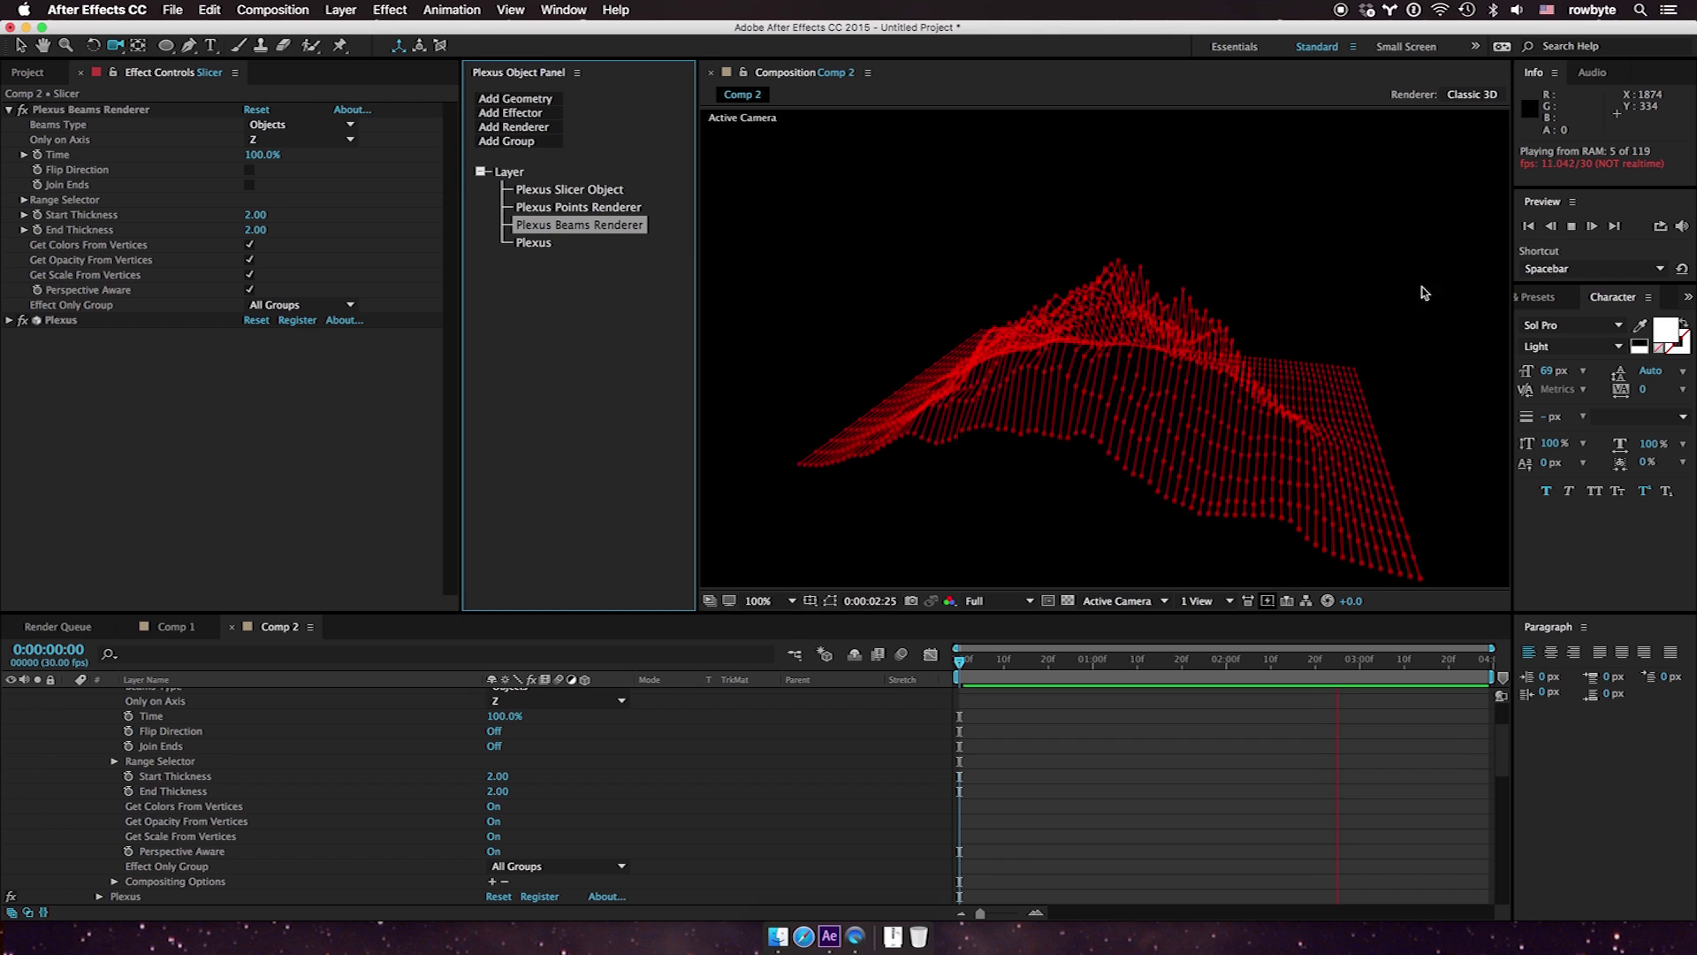
pyautogui.click(1574, 226)
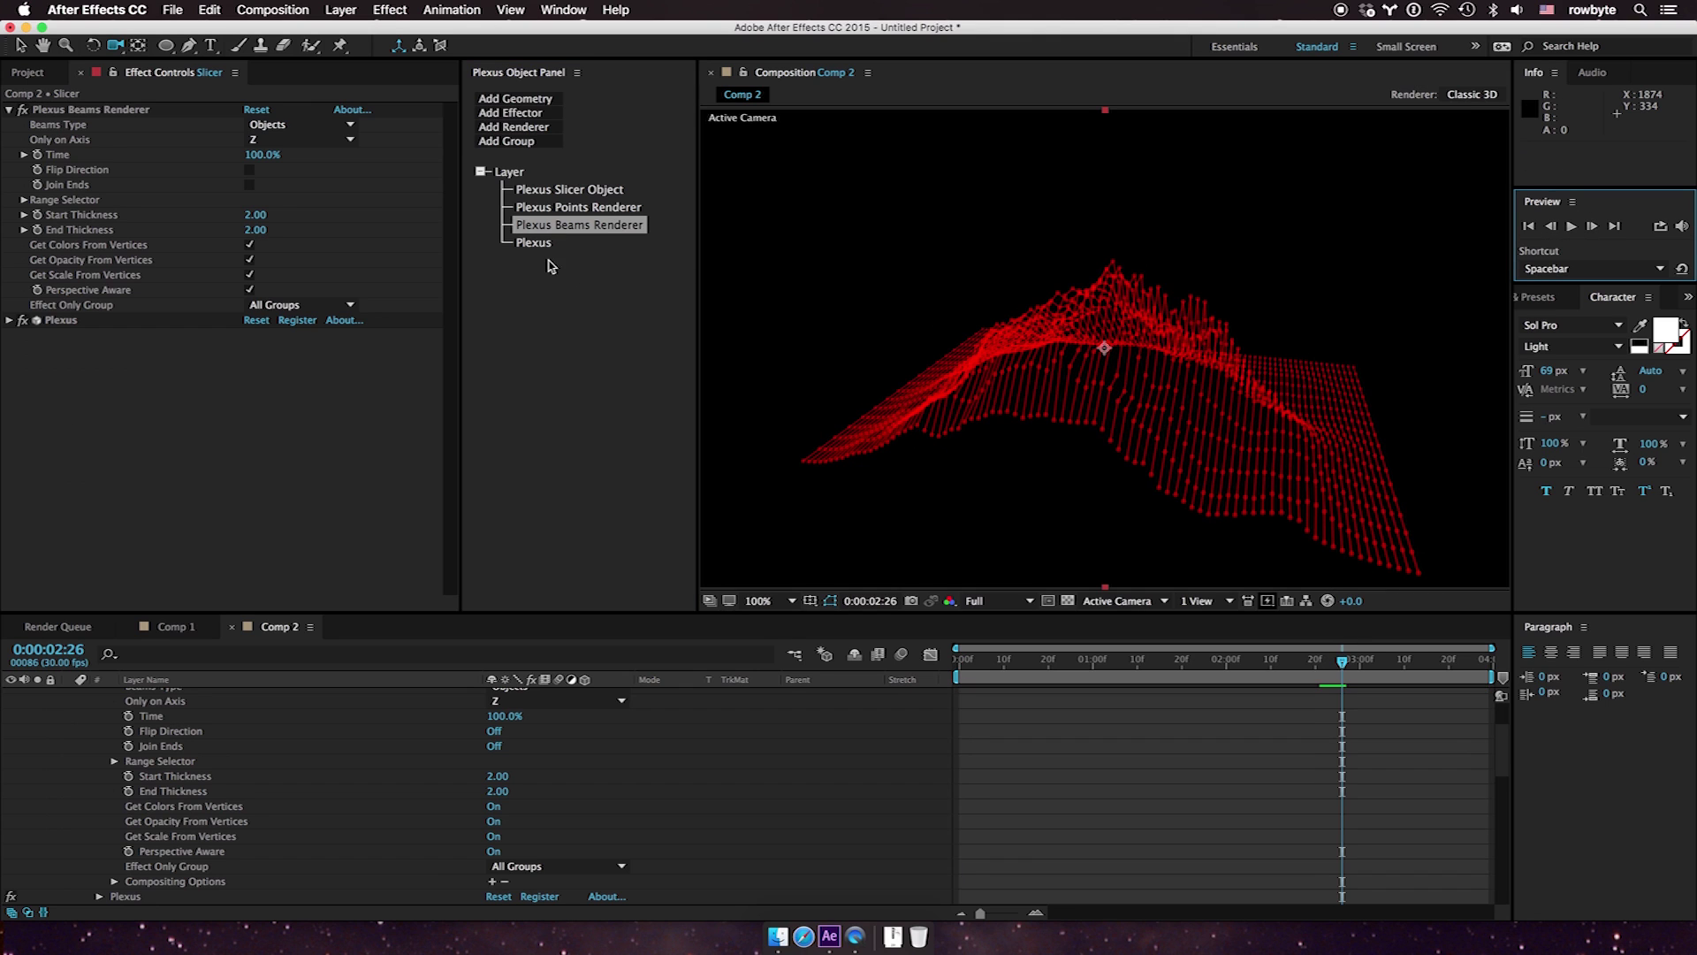
# Disable the Slicer layer's Plexus Points Renderer and play a preview of the beams alone
pyautogui.click(570, 208)
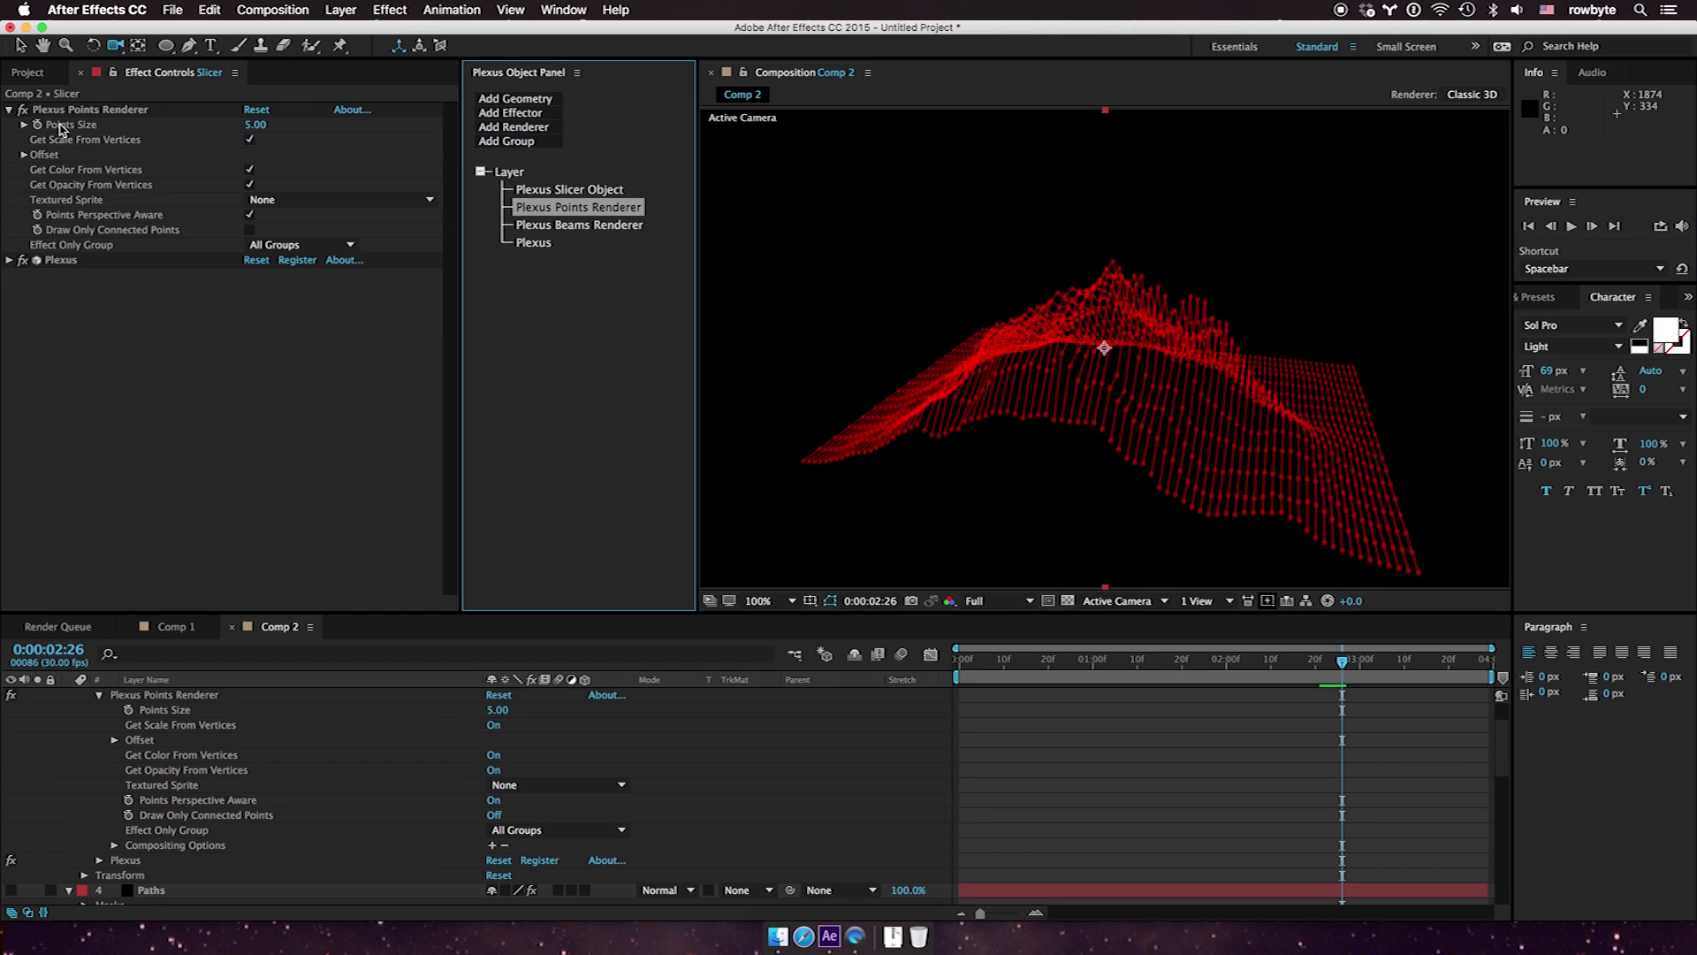
pyautogui.click(23, 111)
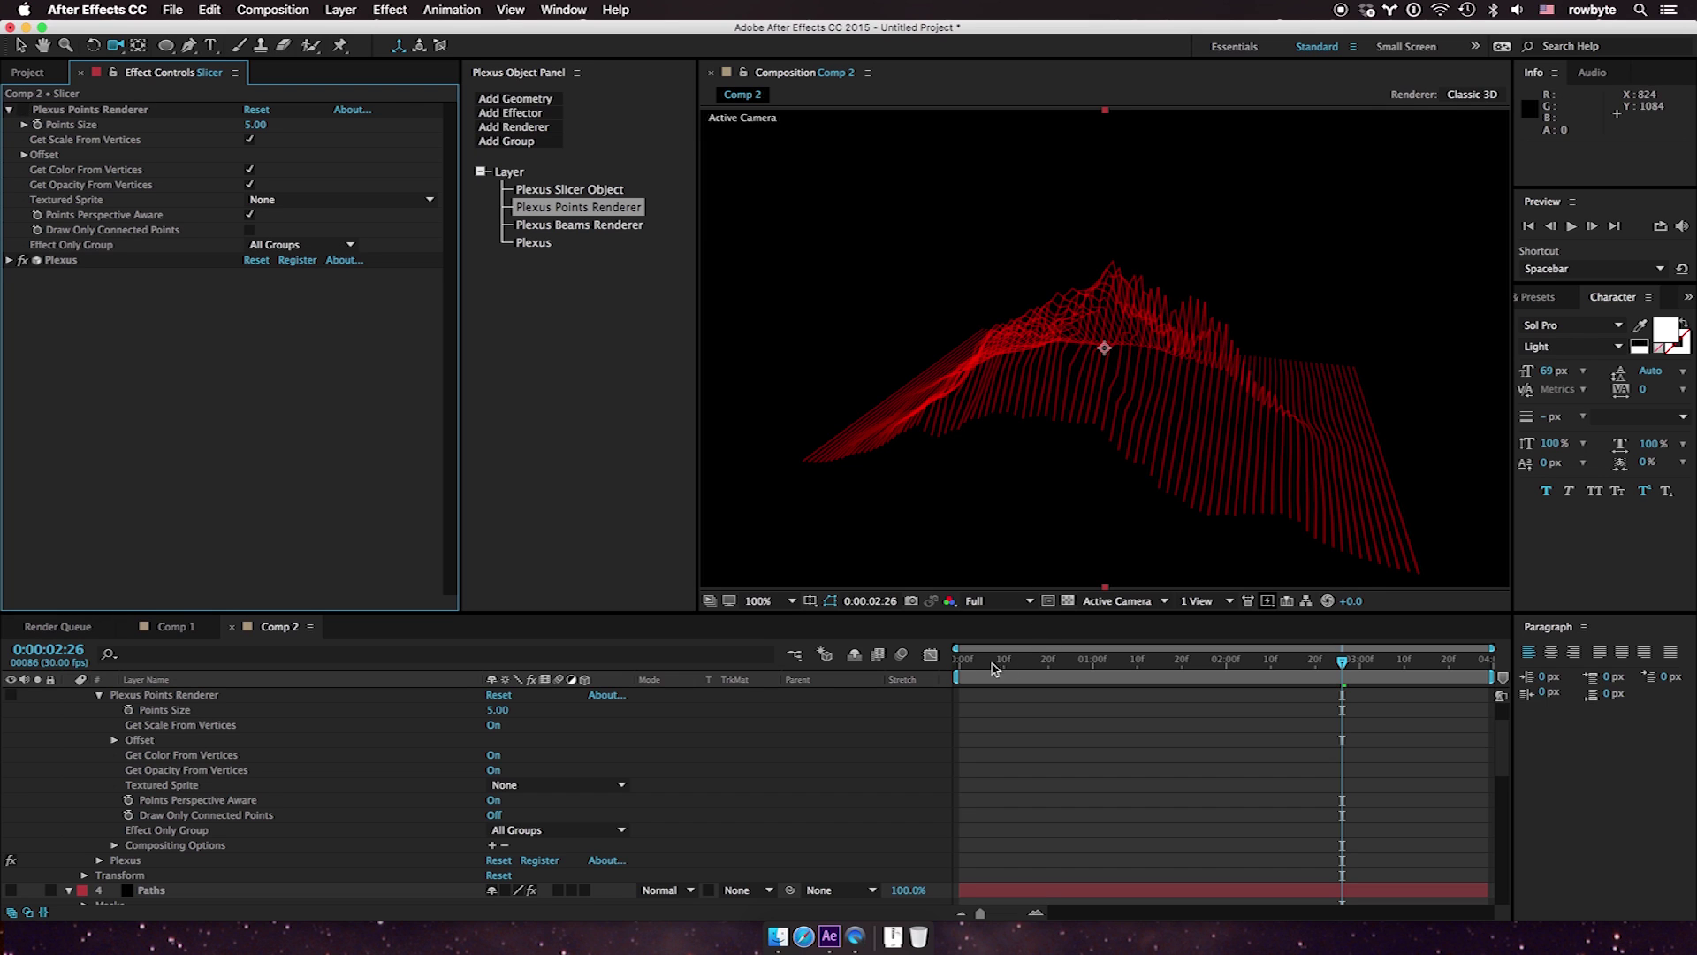
pyautogui.click(1572, 226)
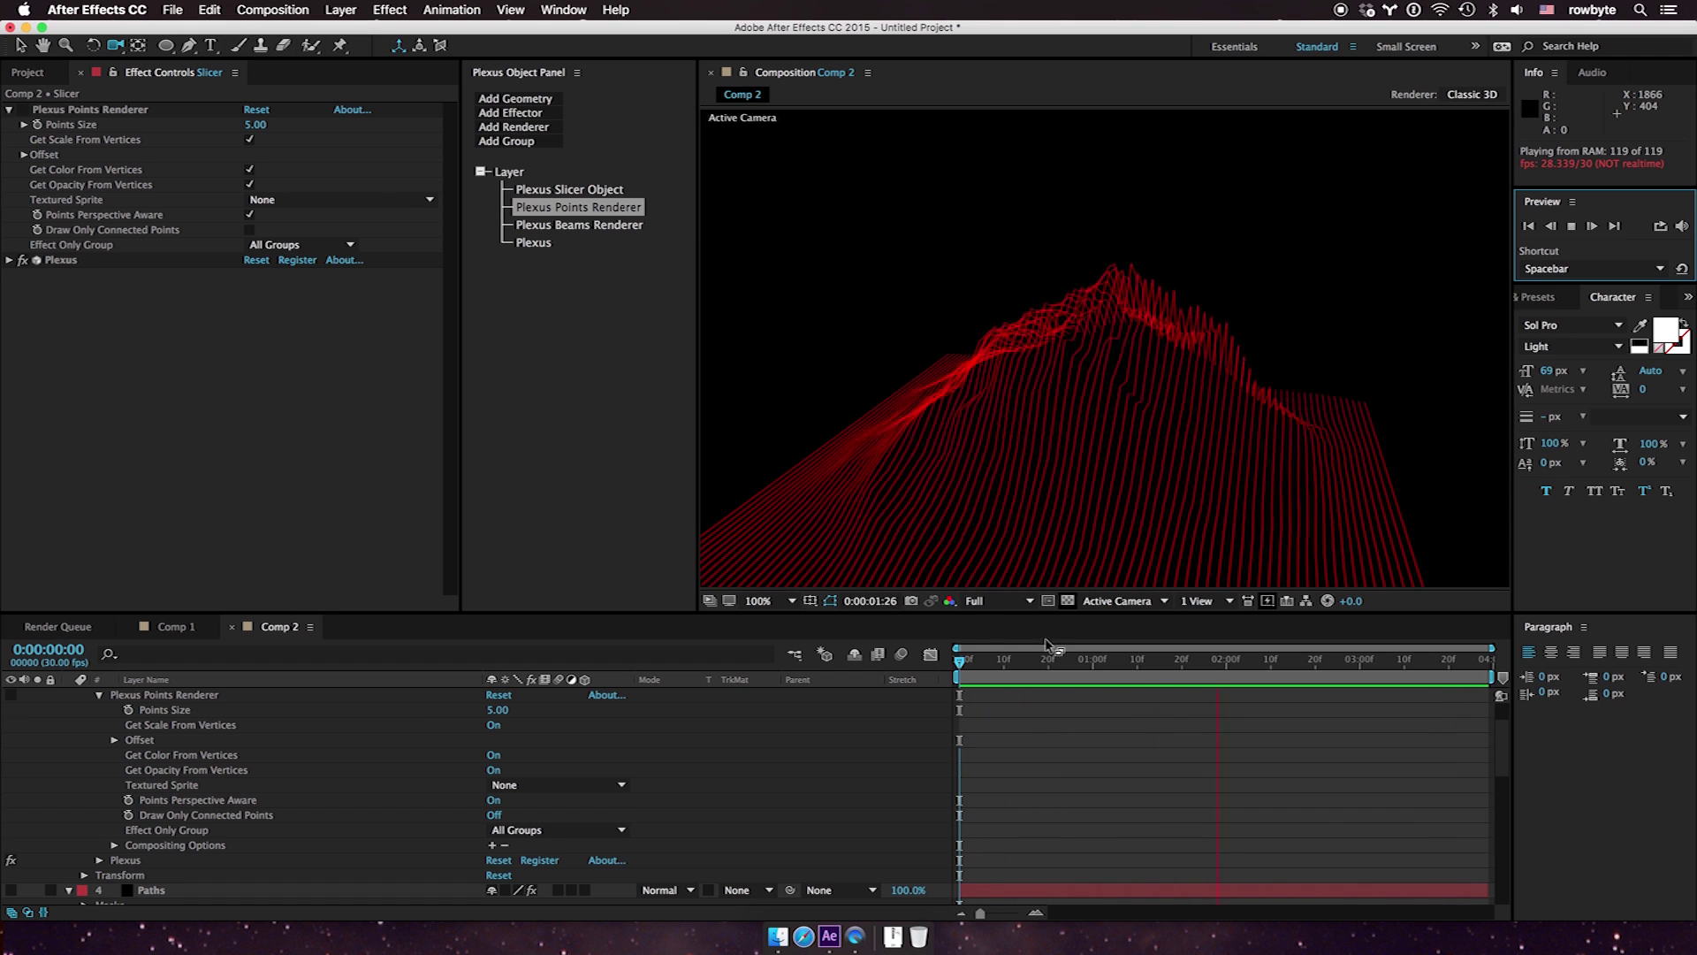
# Set Only on Axis to X in the Slicer layer's Plexus Beams Renderer and play a preview
pyautogui.click(89, 722)
pyautogui.scroll(3, 190, 807)
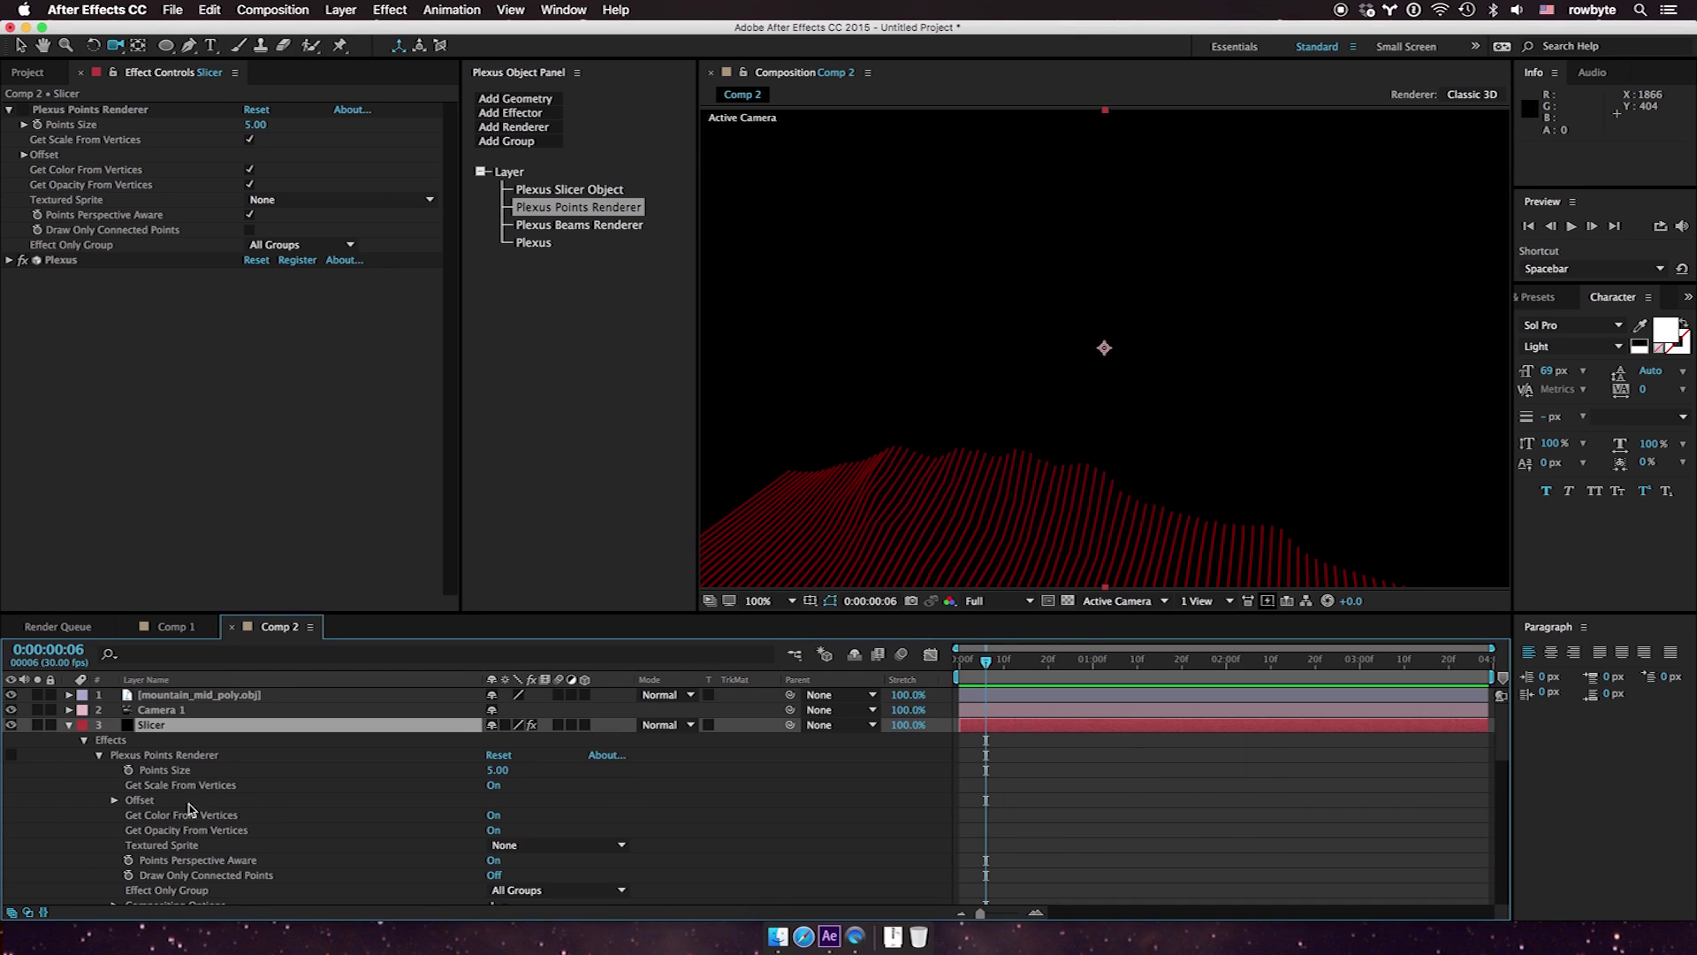
pyautogui.click(580, 227)
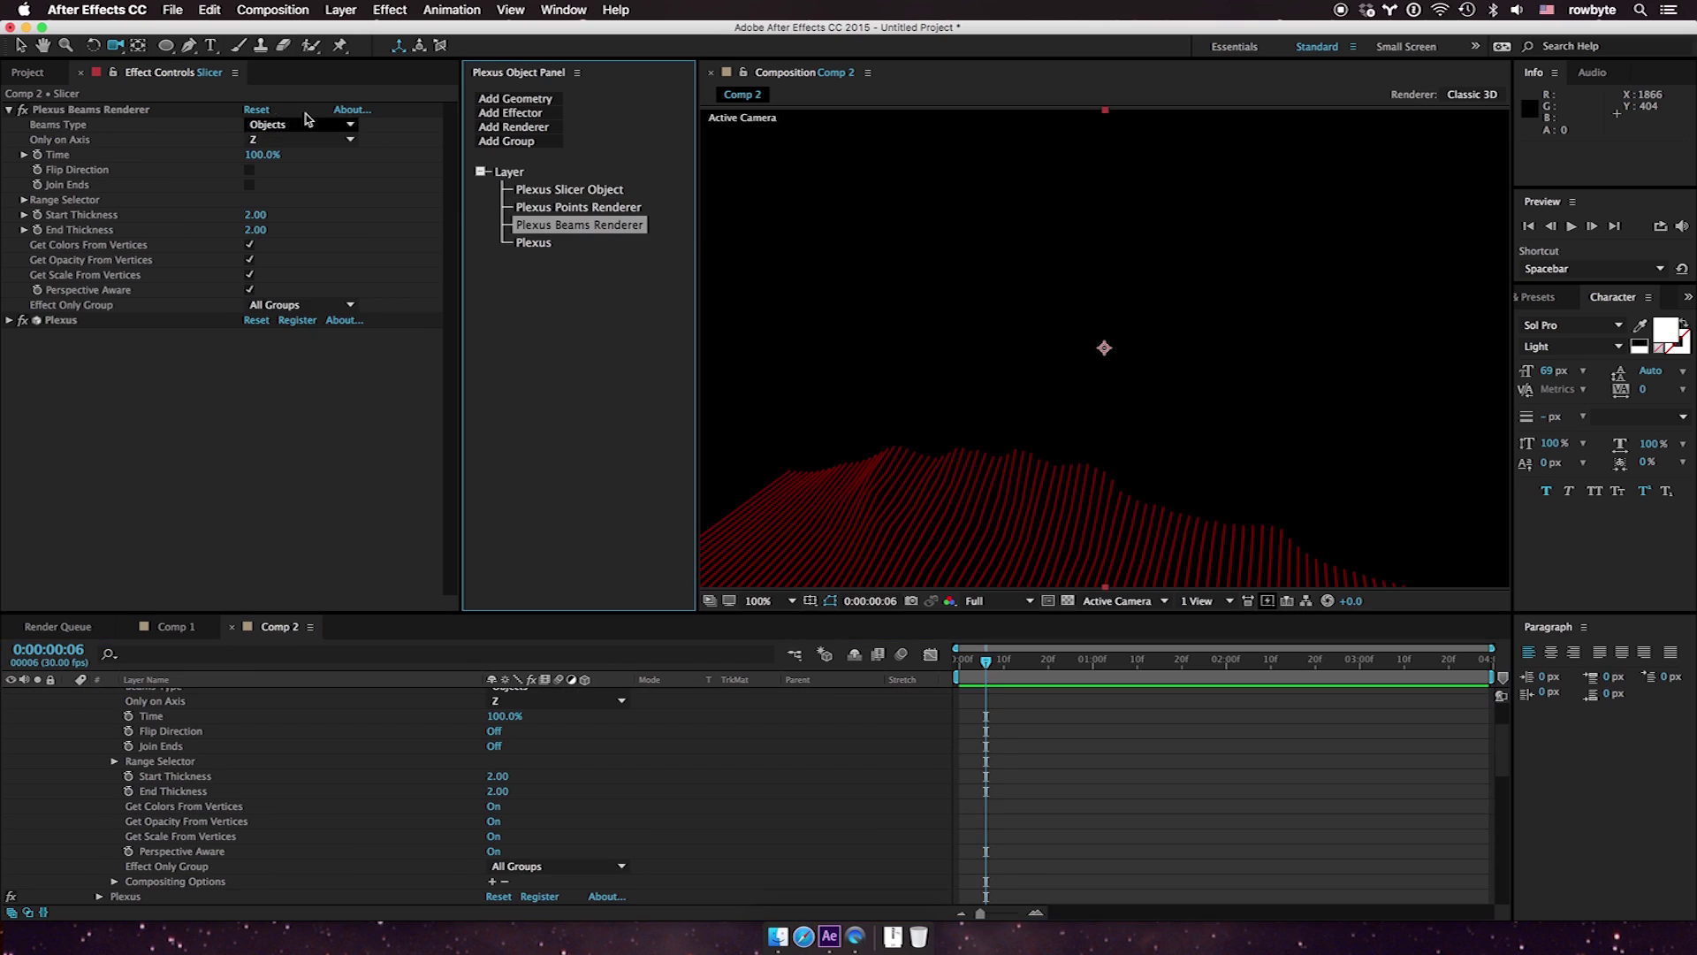
pyautogui.click(292, 139)
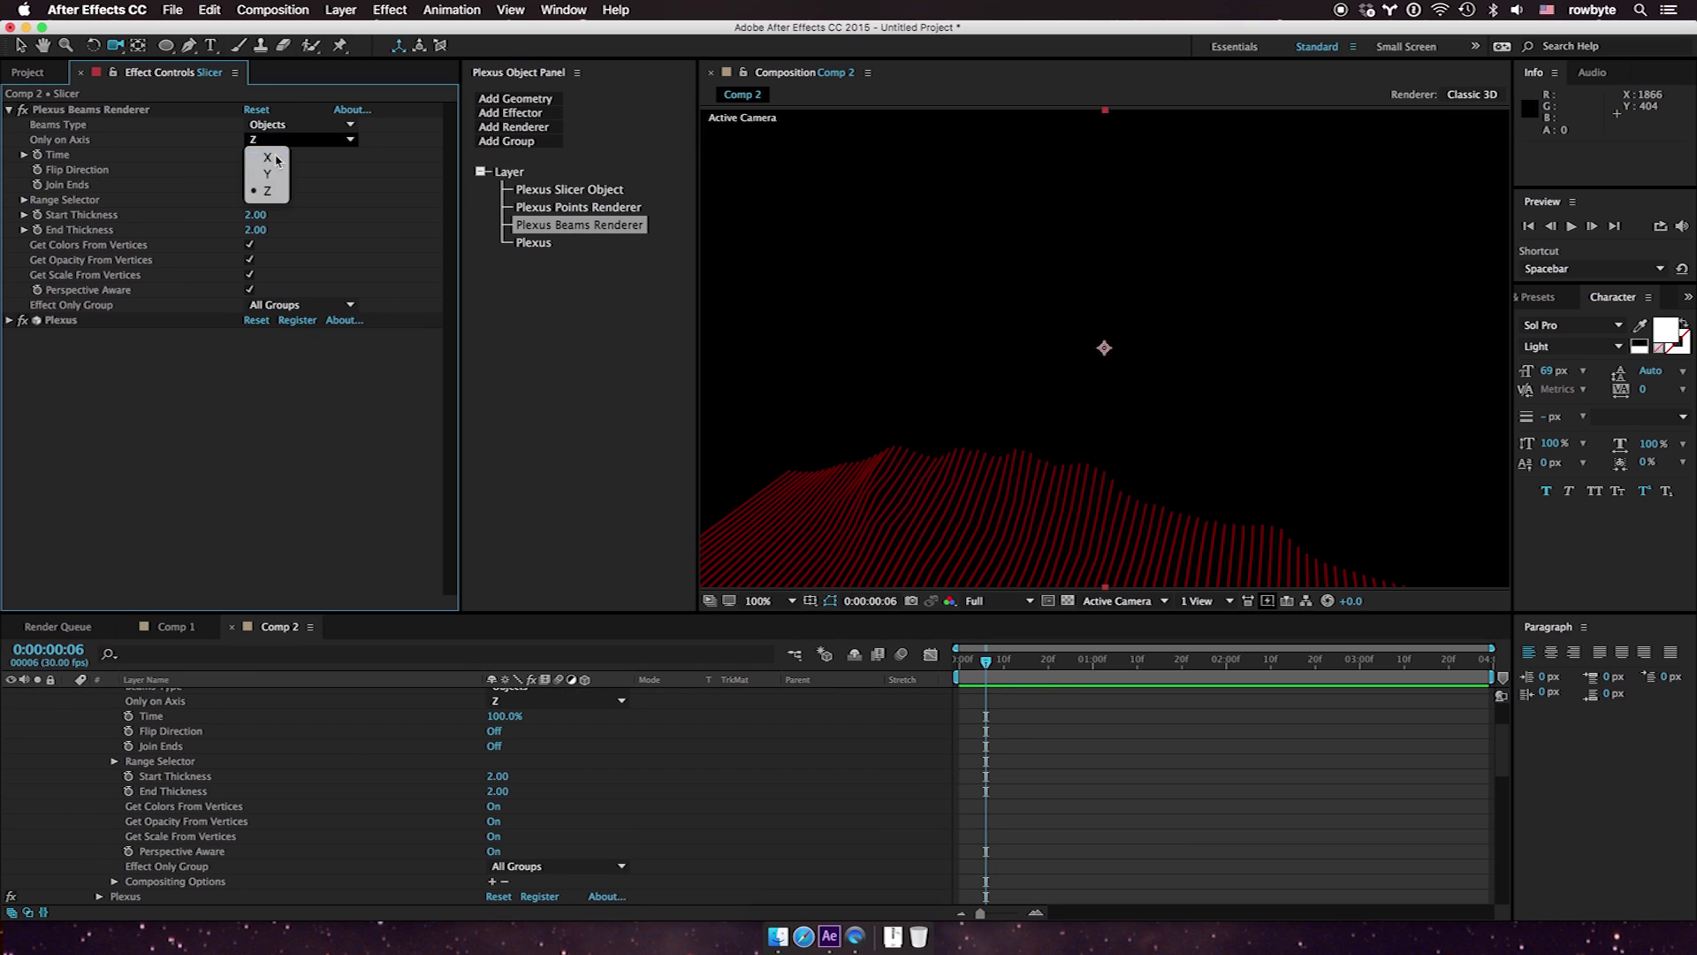
pyautogui.click(276, 160)
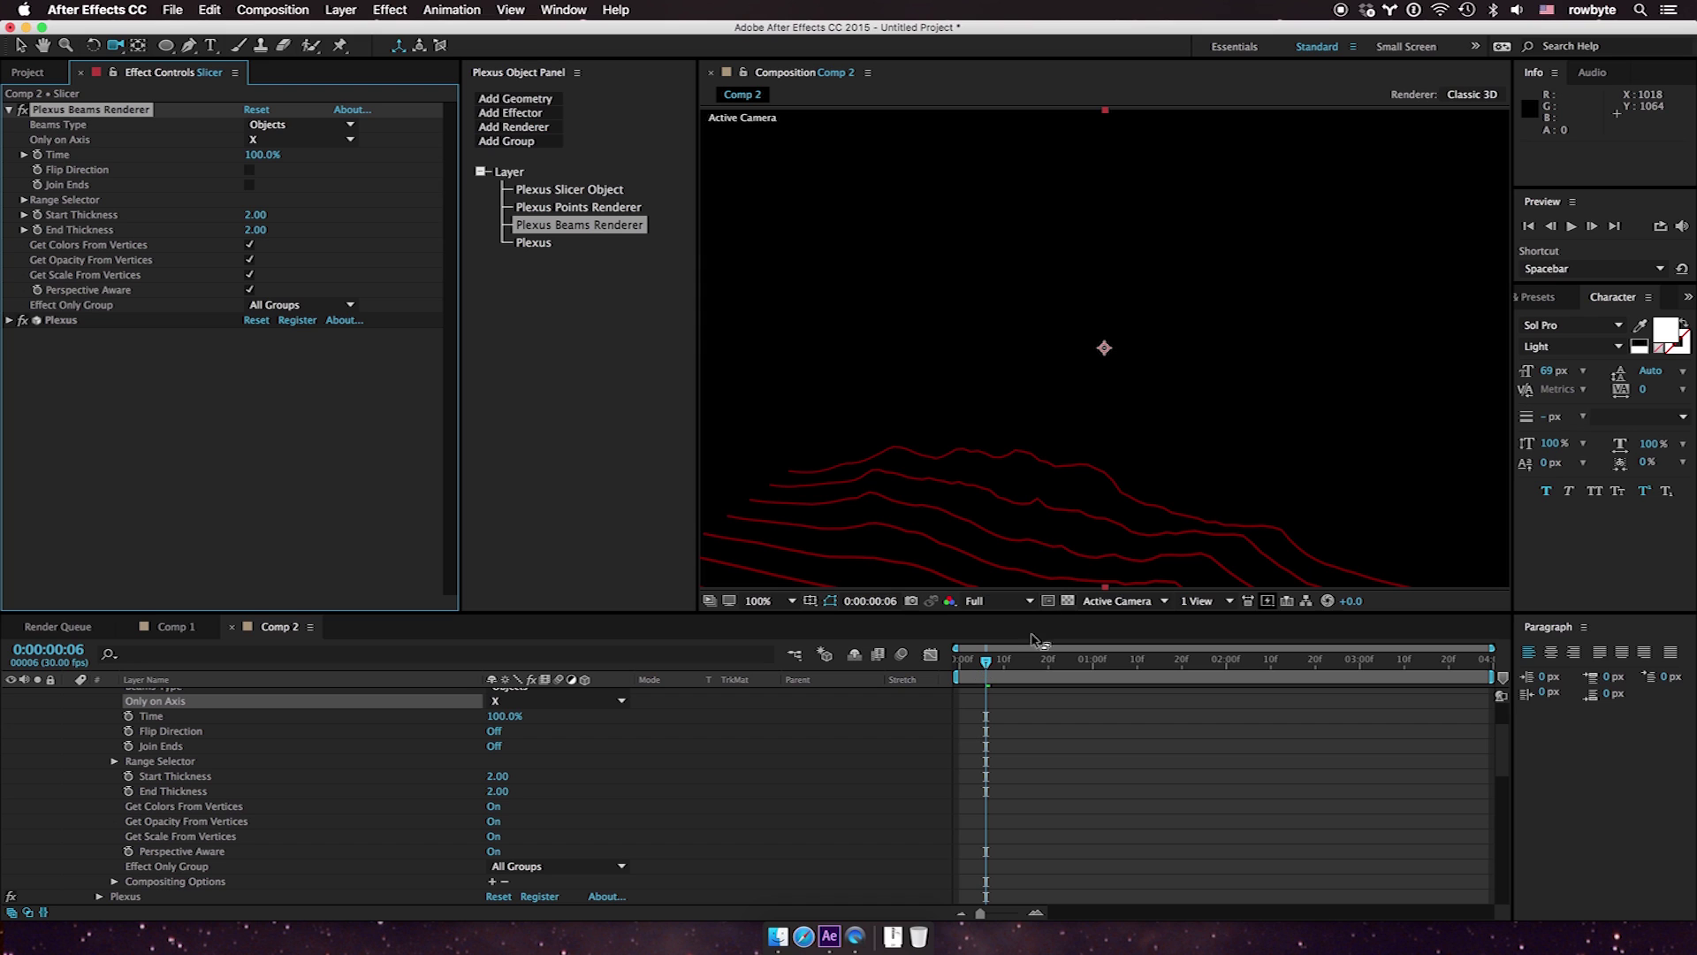
pyautogui.click(1571, 228)
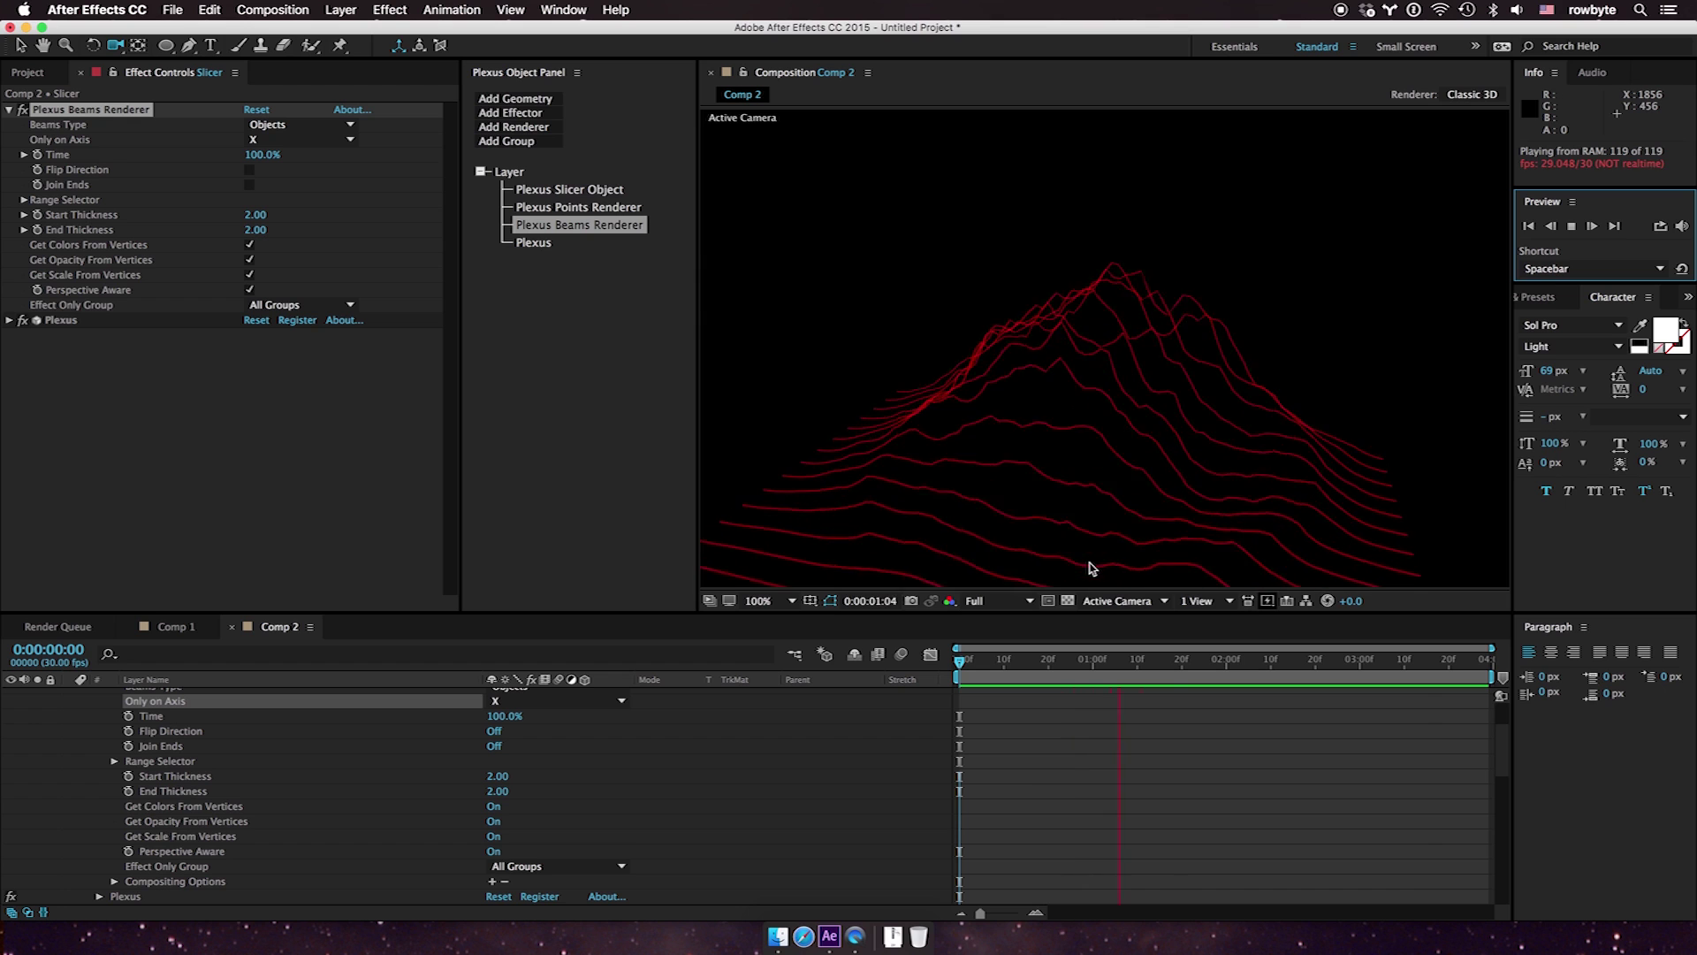
# Stop at 0:00:00:19 and show the OBJ layer again
pyautogui.click(1045, 669)
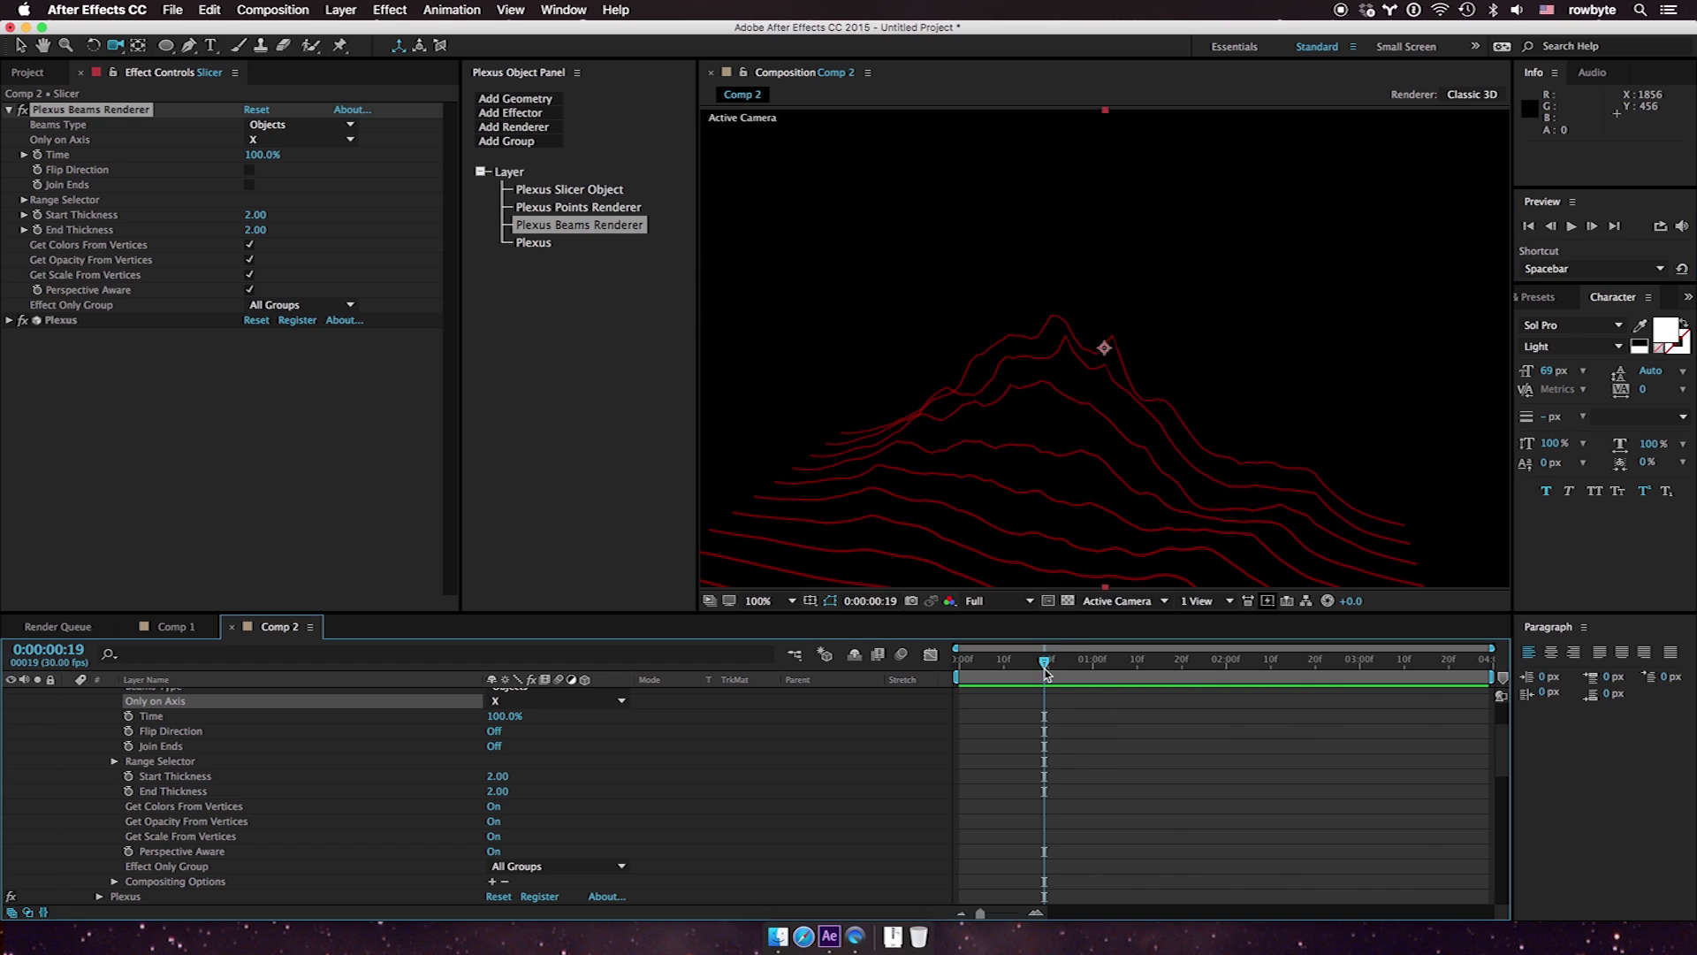
pyautogui.scroll(-3, 218, 785)
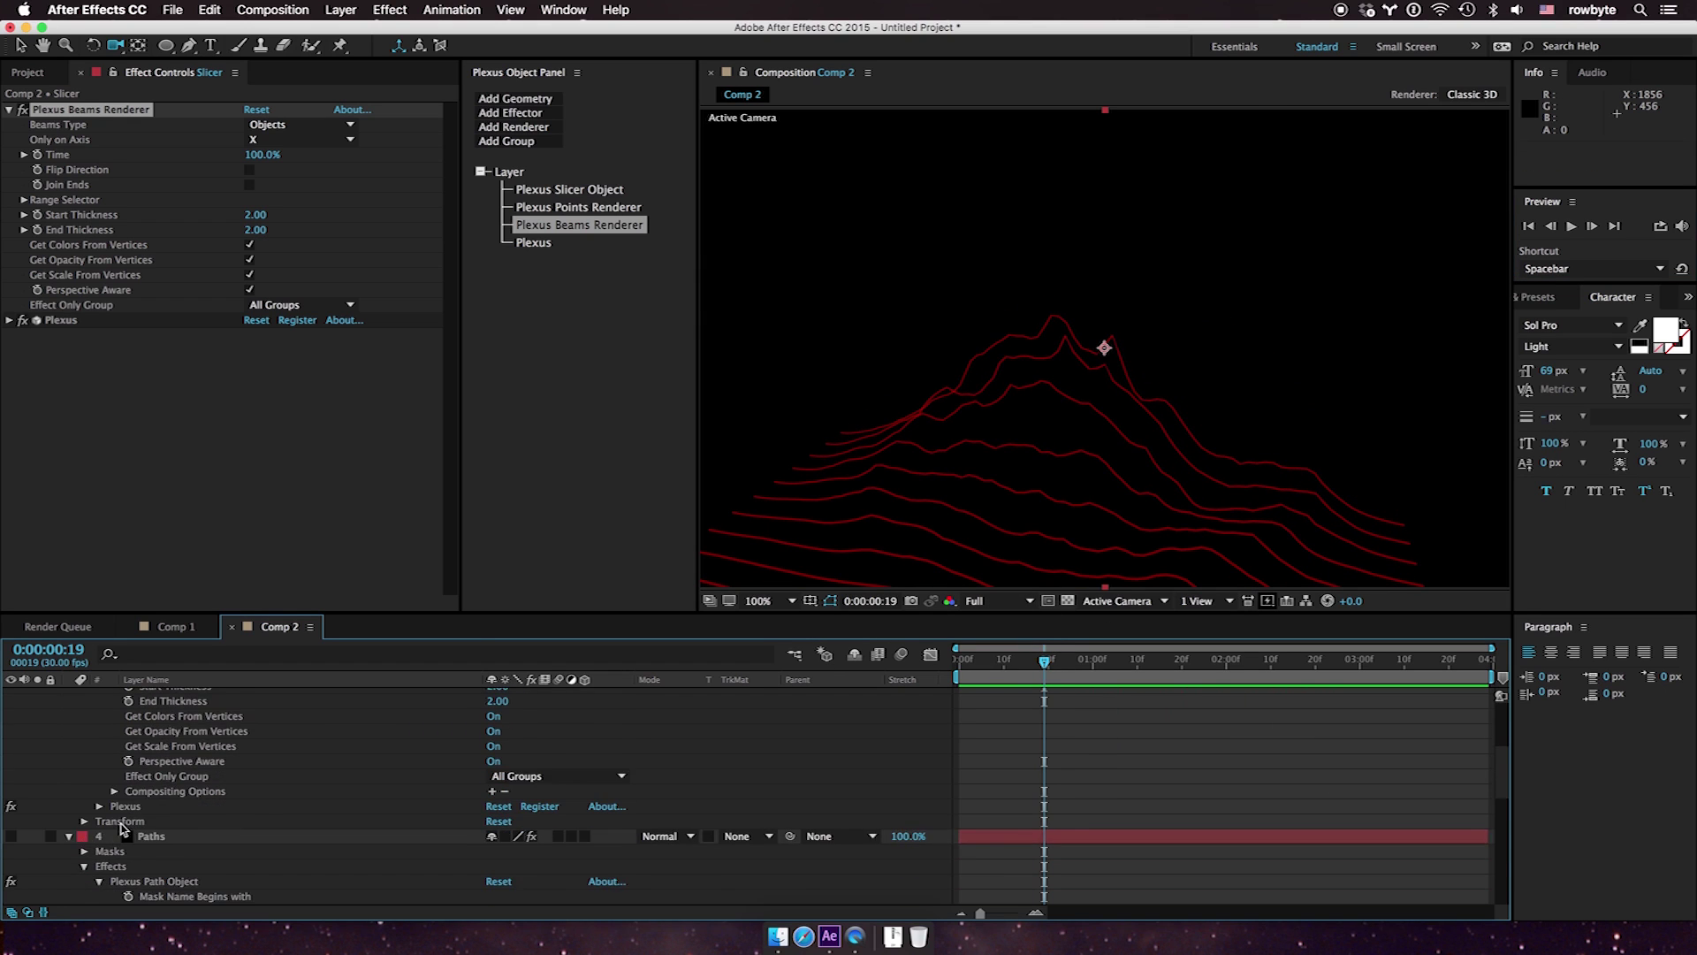
pyautogui.scroll(-5, 122, 826)
pyautogui.click(12, 836)
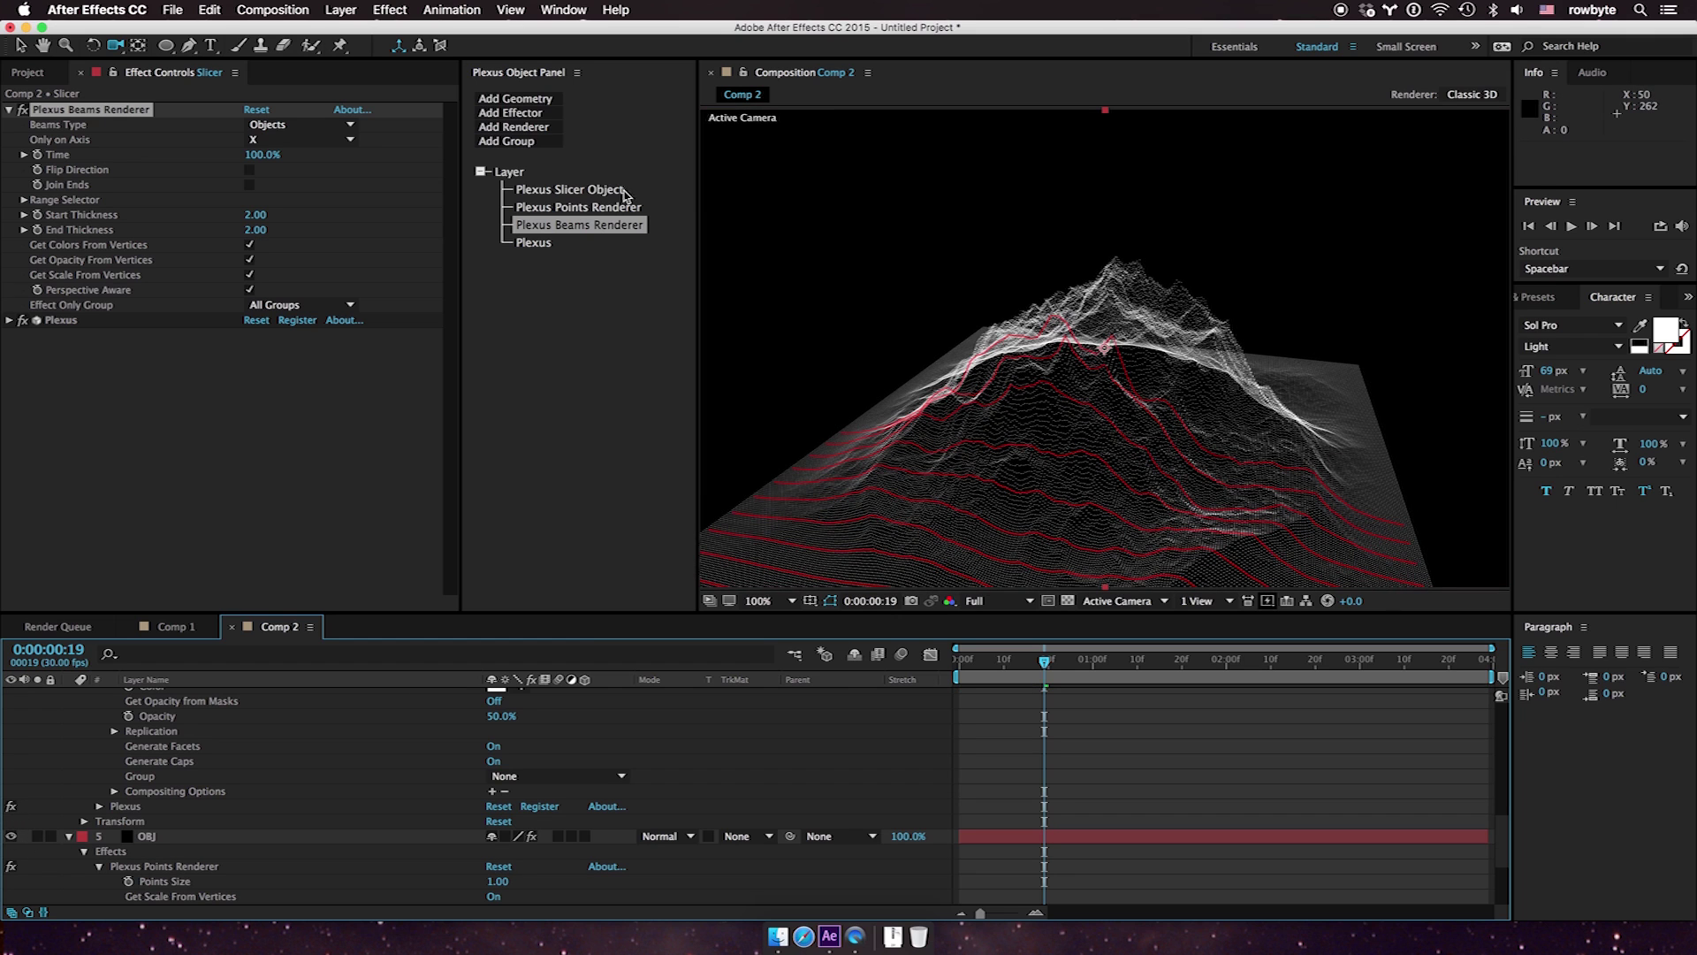
# Add a Plexus Facets Renderer to the OBJ layer and disable its Plexus Points Renderer
pyautogui.click(194, 836)
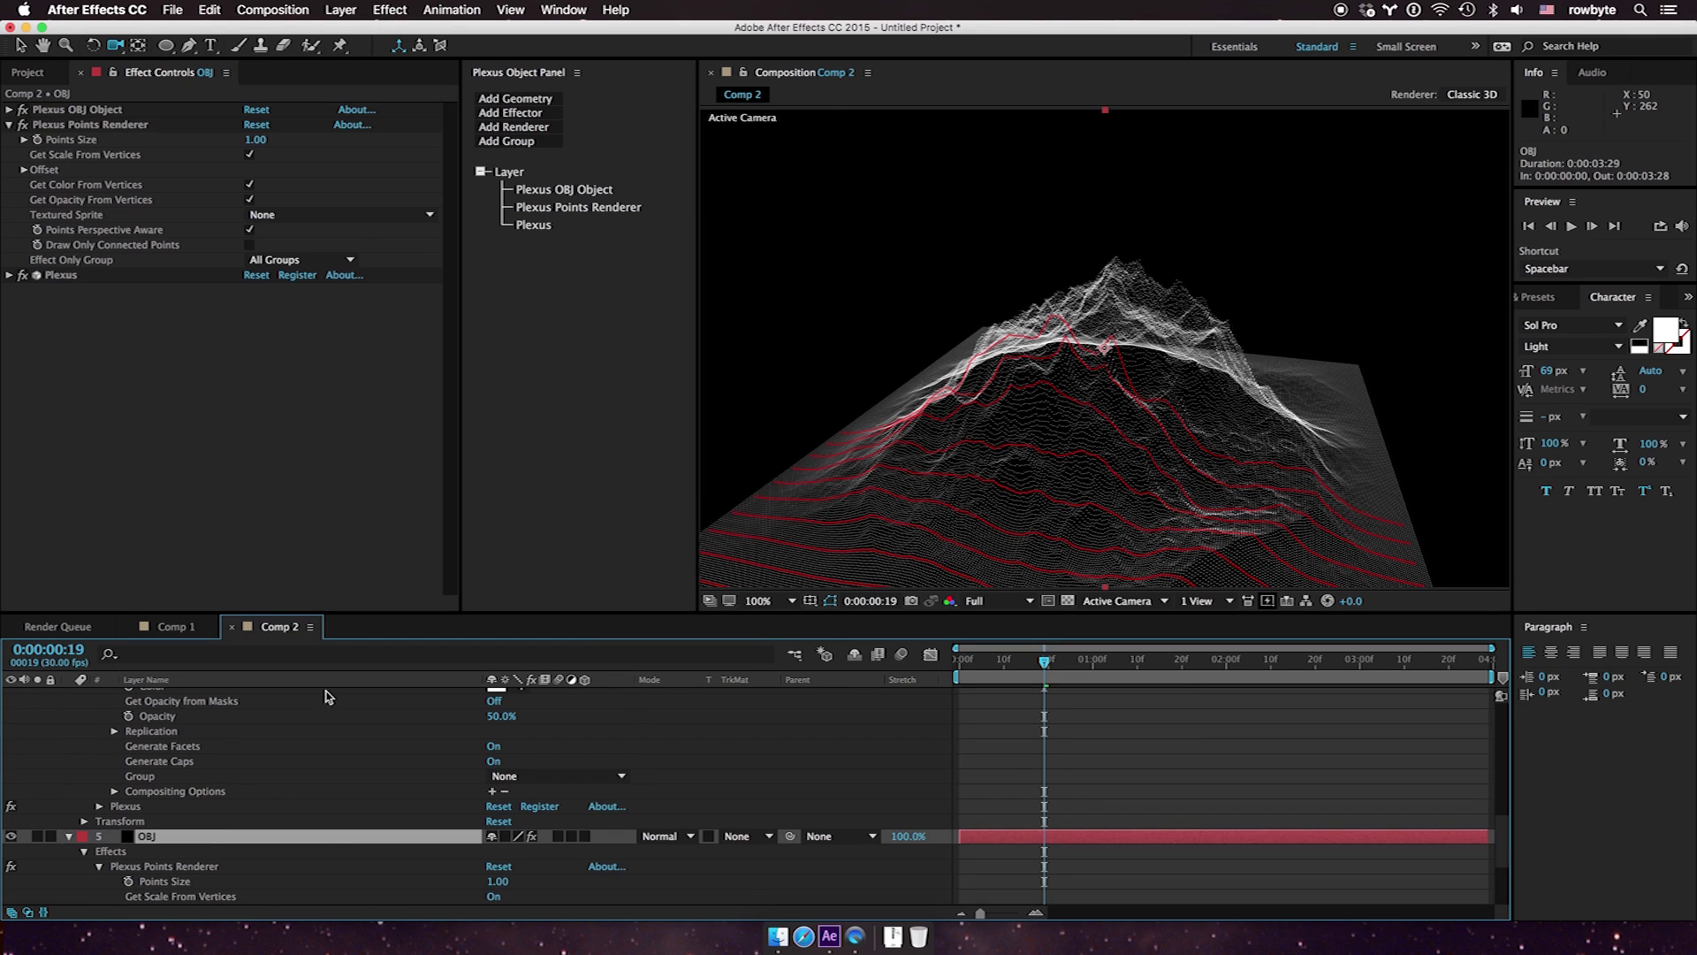
pyautogui.click(523, 129)
pyautogui.click(531, 183)
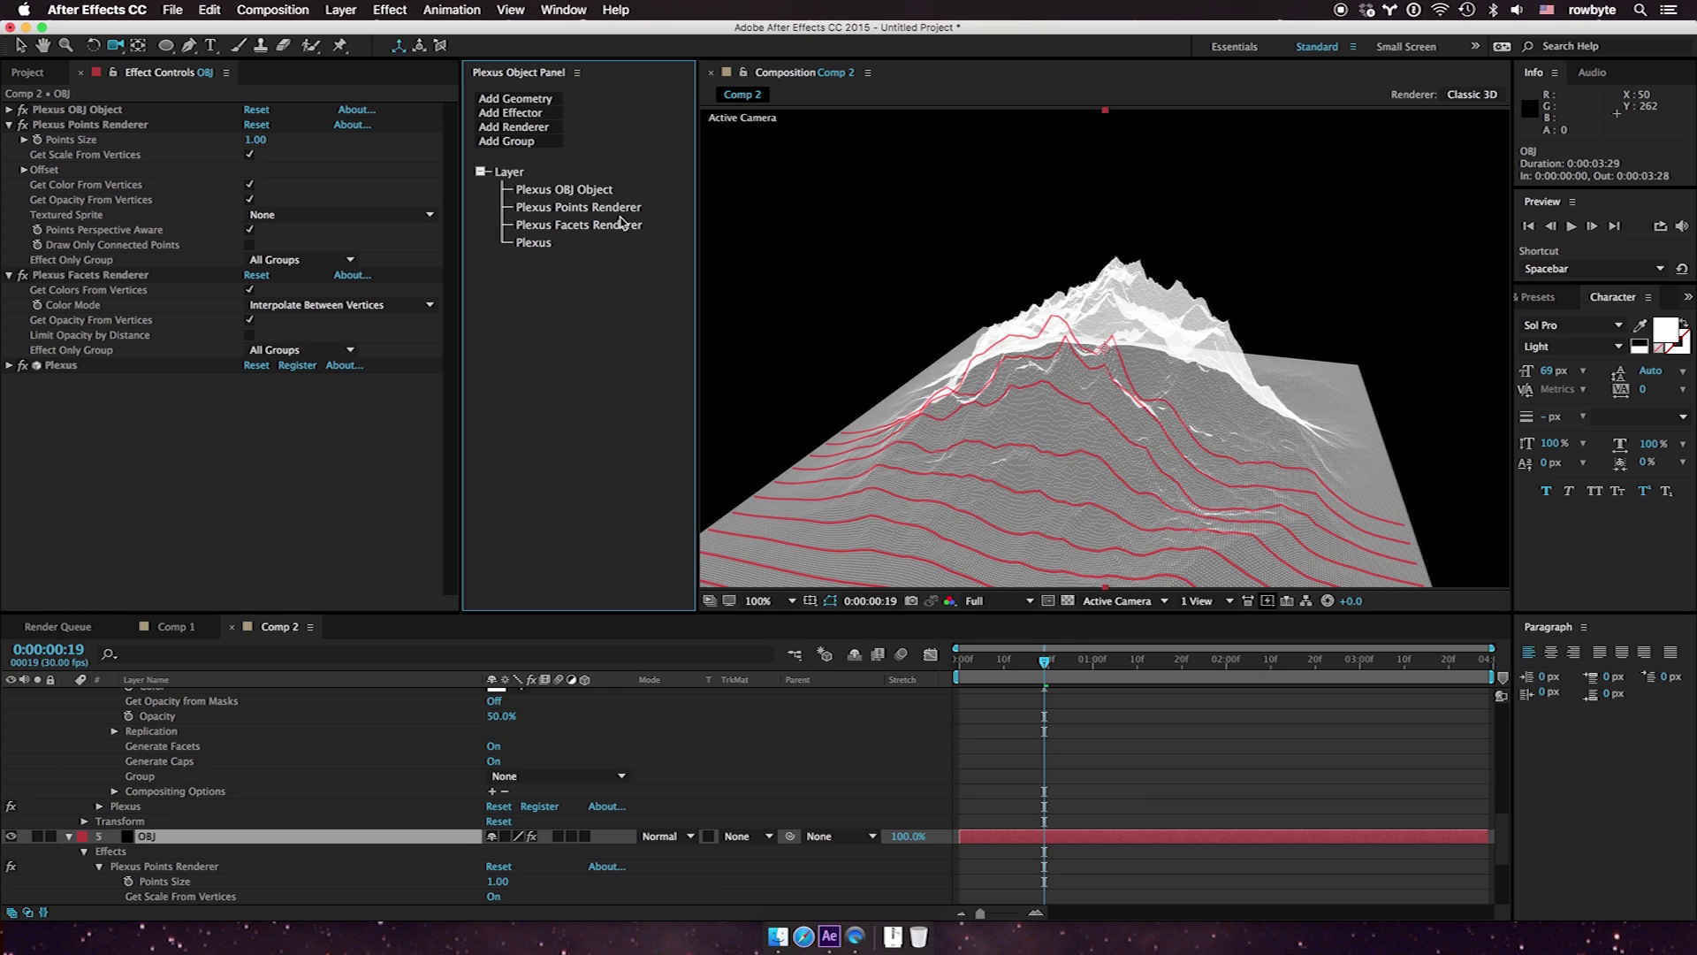
pyautogui.click(570, 209)
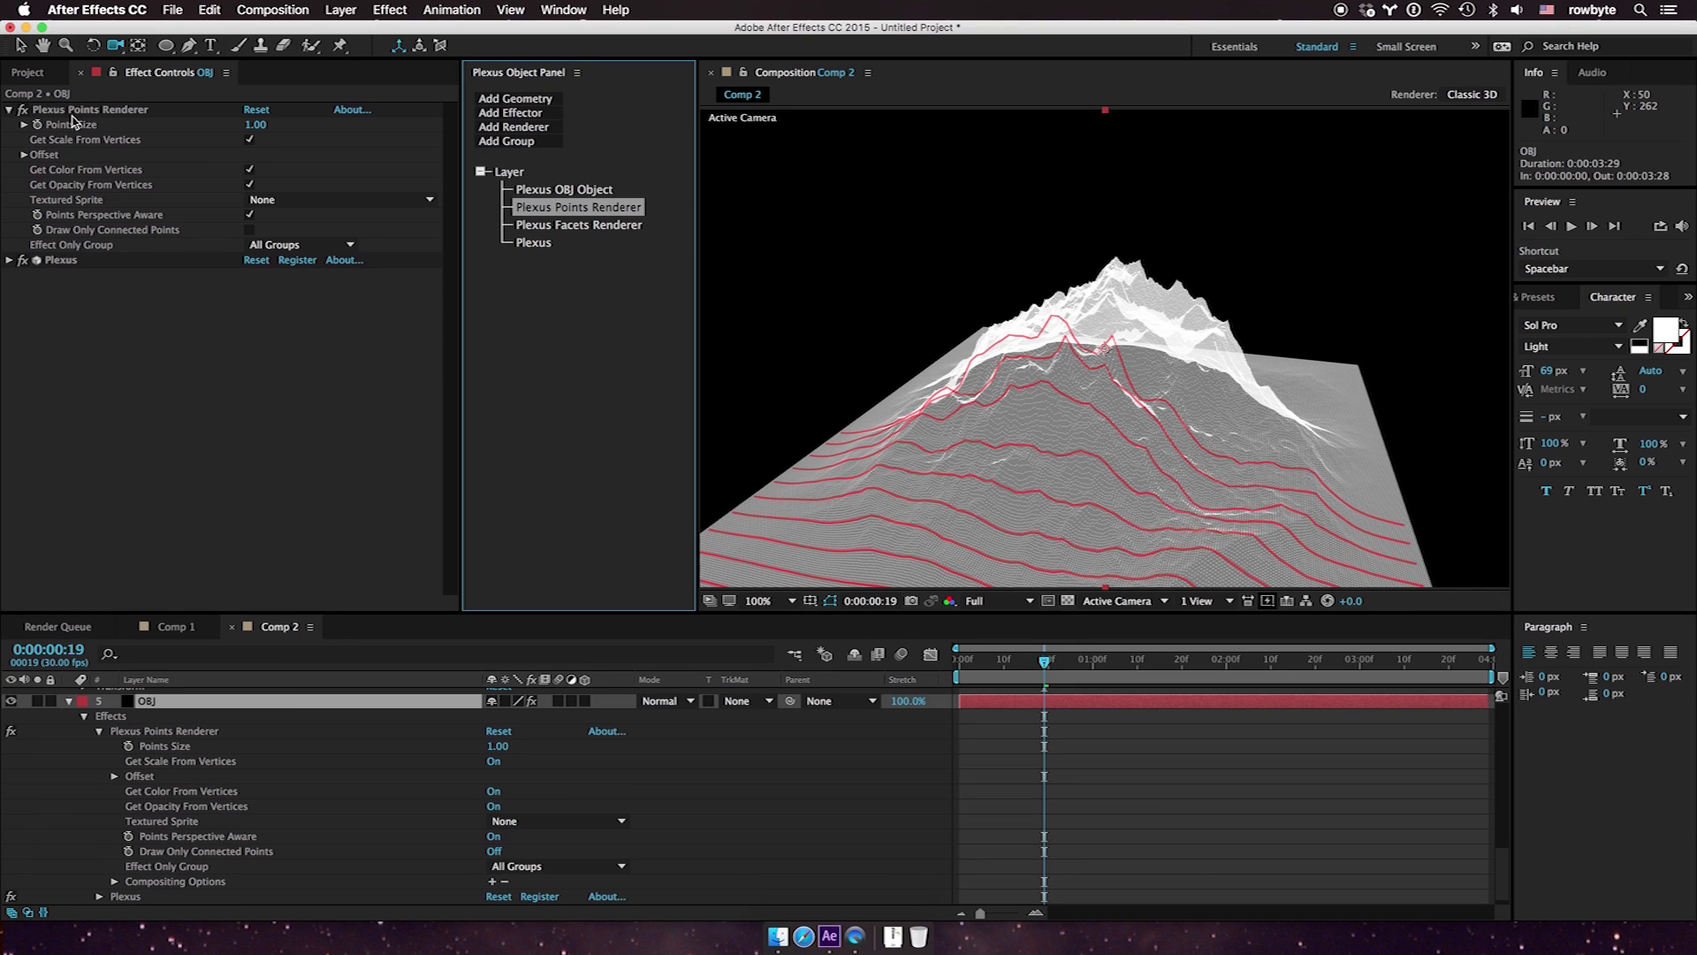
pyautogui.click(534, 225)
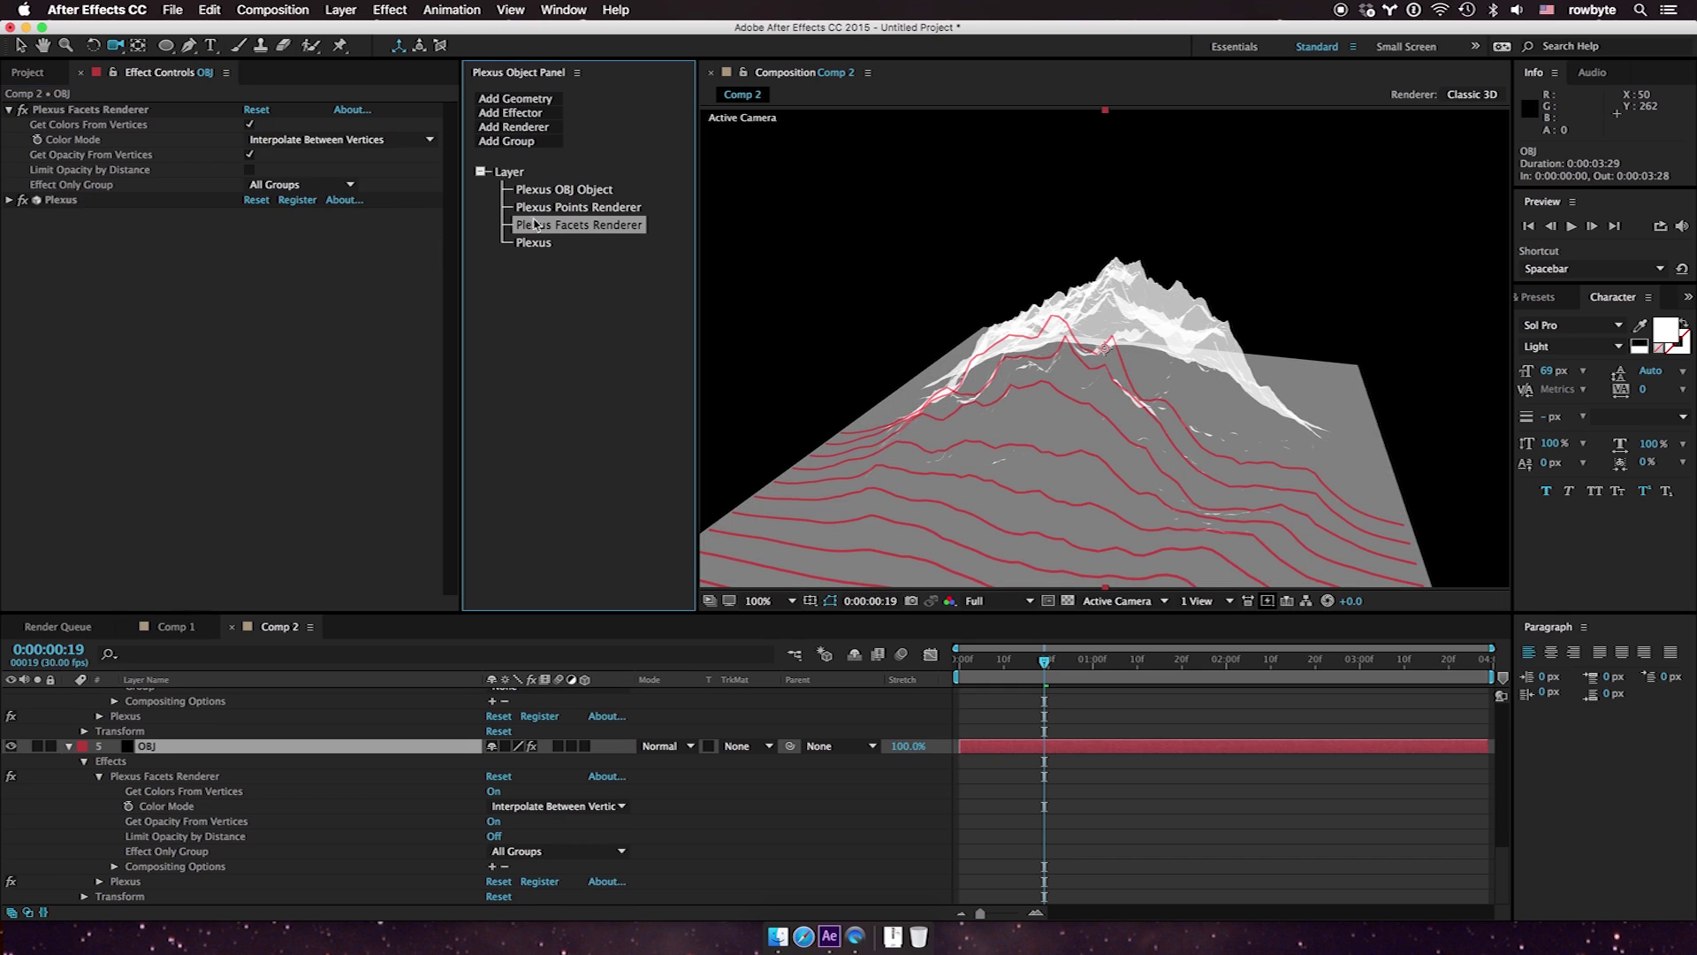
# Turn off Get Opacity From Vertices in the Plexus Facets Renderer and set Facets Opacity to 10%
pyautogui.click(249, 155)
pyautogui.write('10')
pyautogui.press('Return')
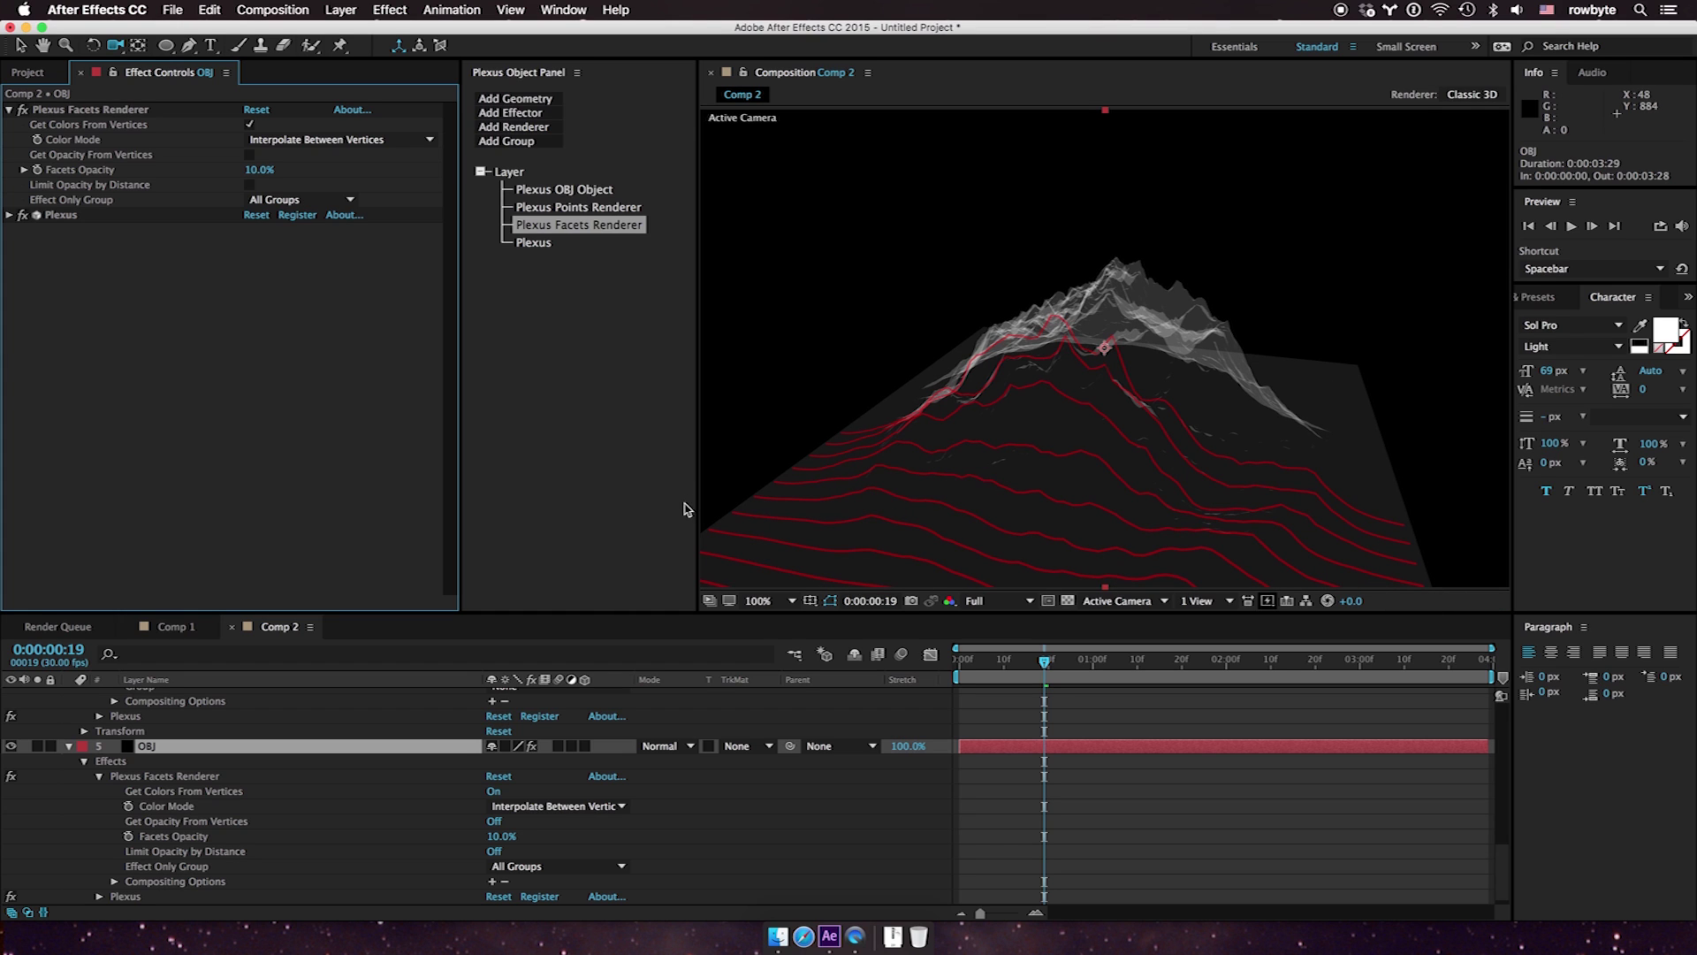
# Show the Paths layer and open its Plexus Transform settings
pyautogui.scroll(10, 261, 733)
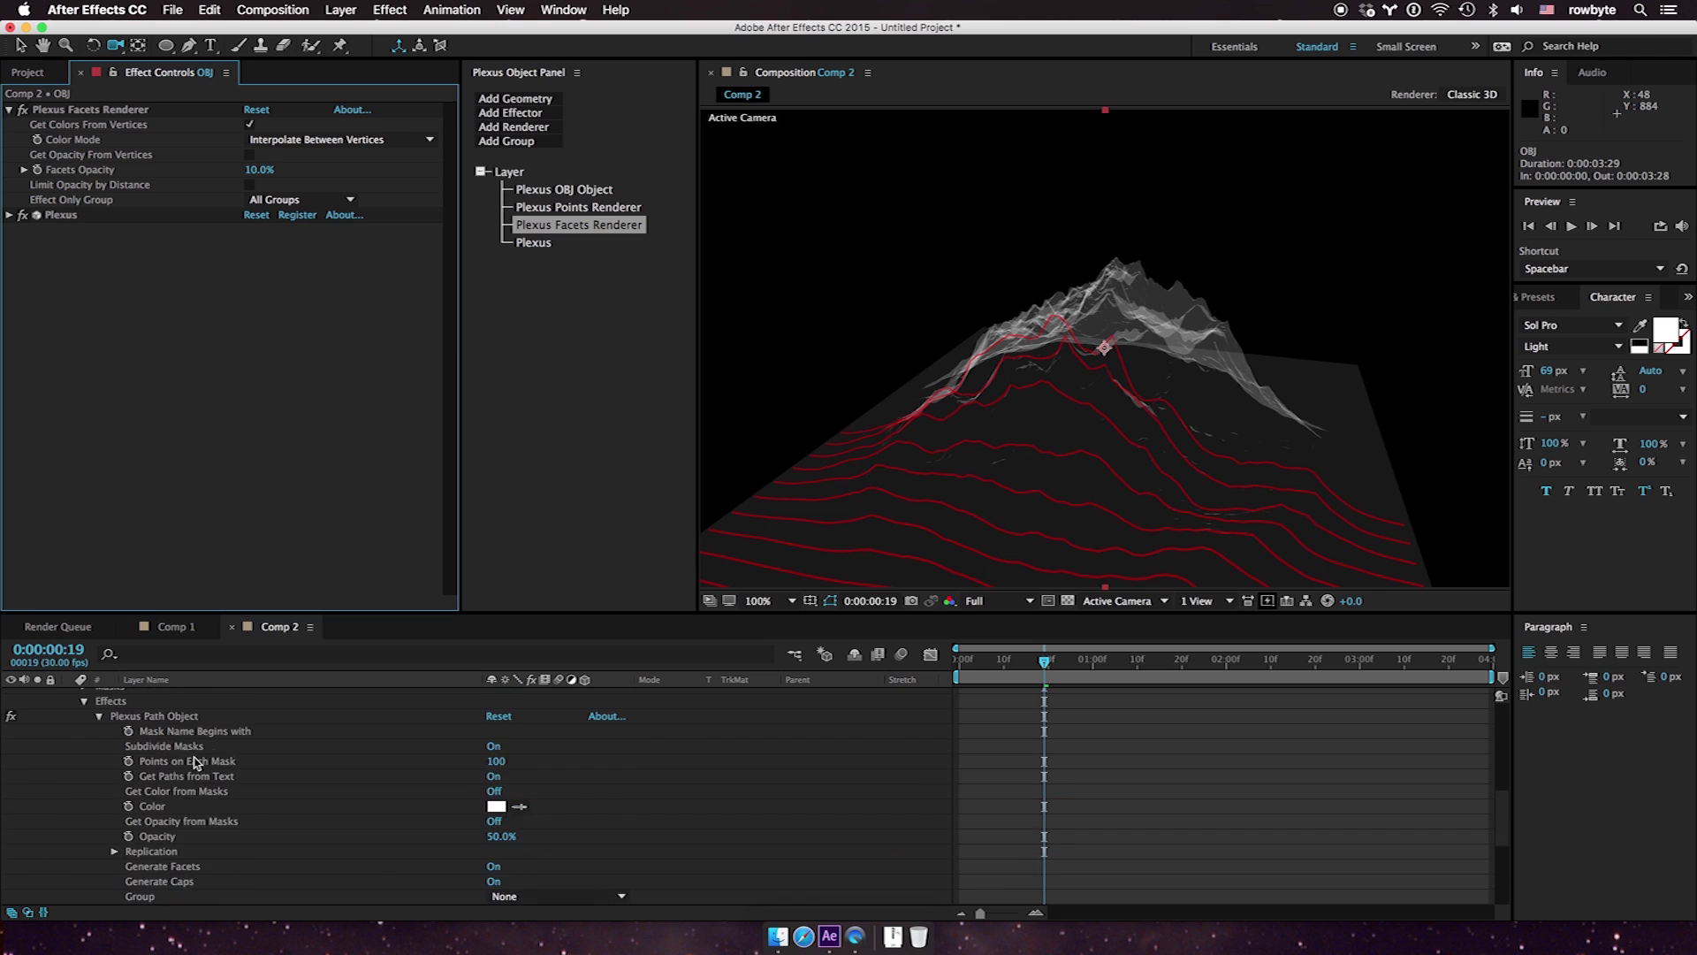
pyautogui.click(152, 764)
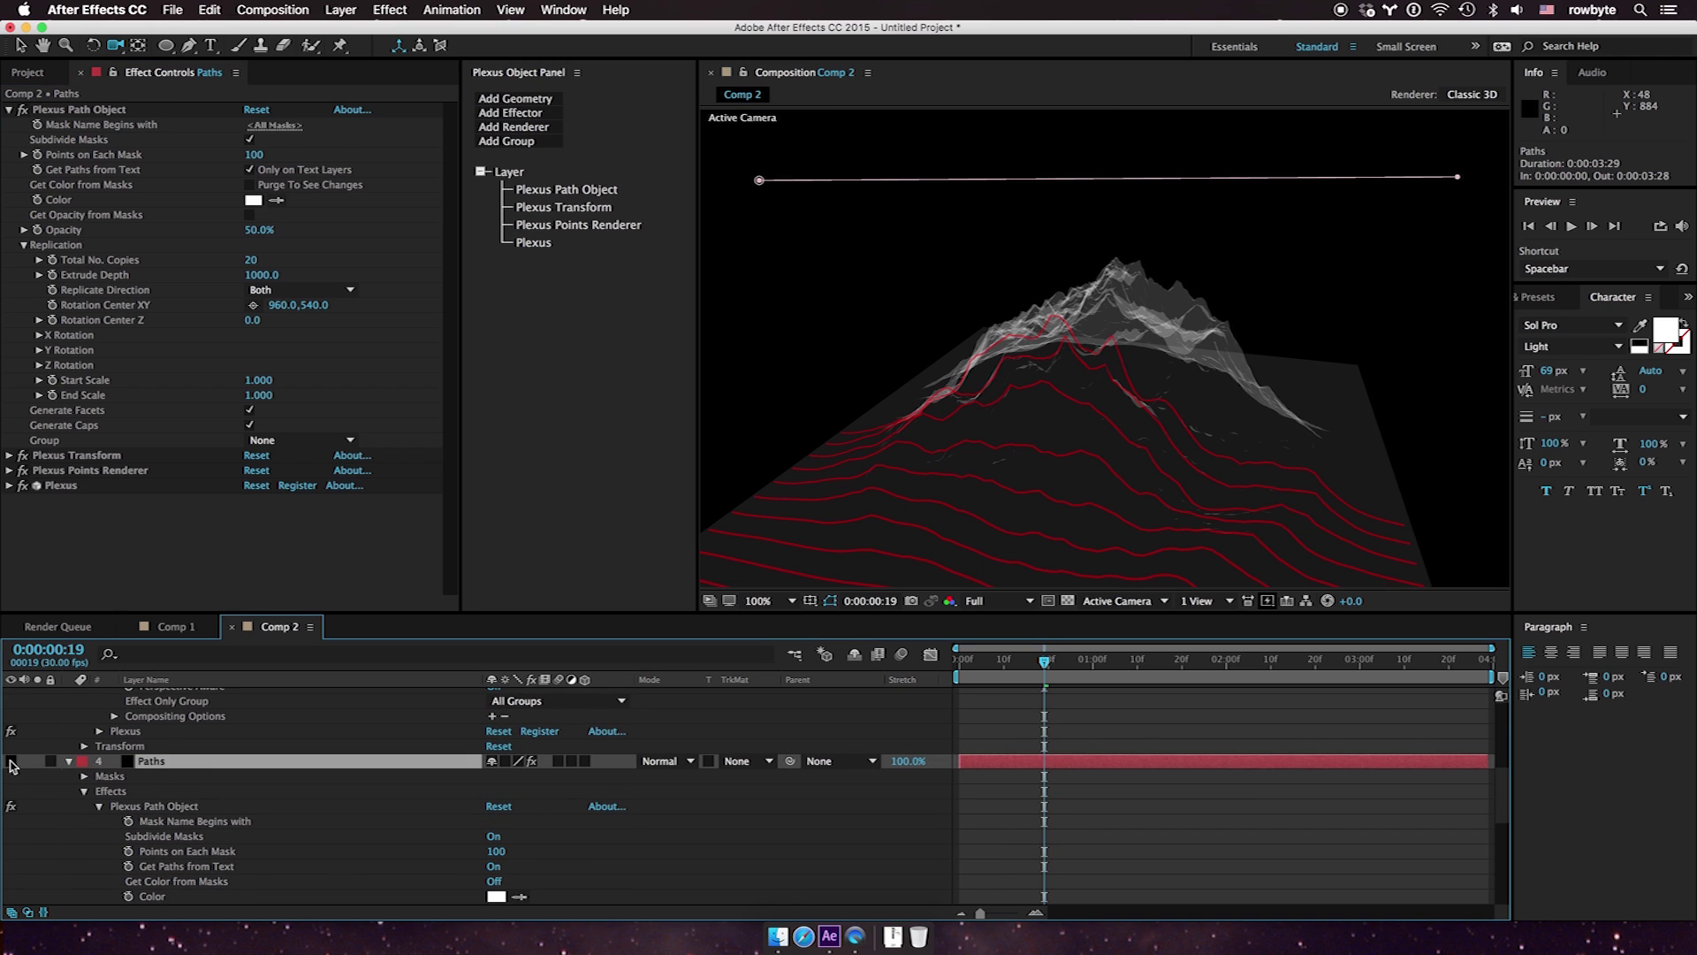
pyautogui.click(10, 761)
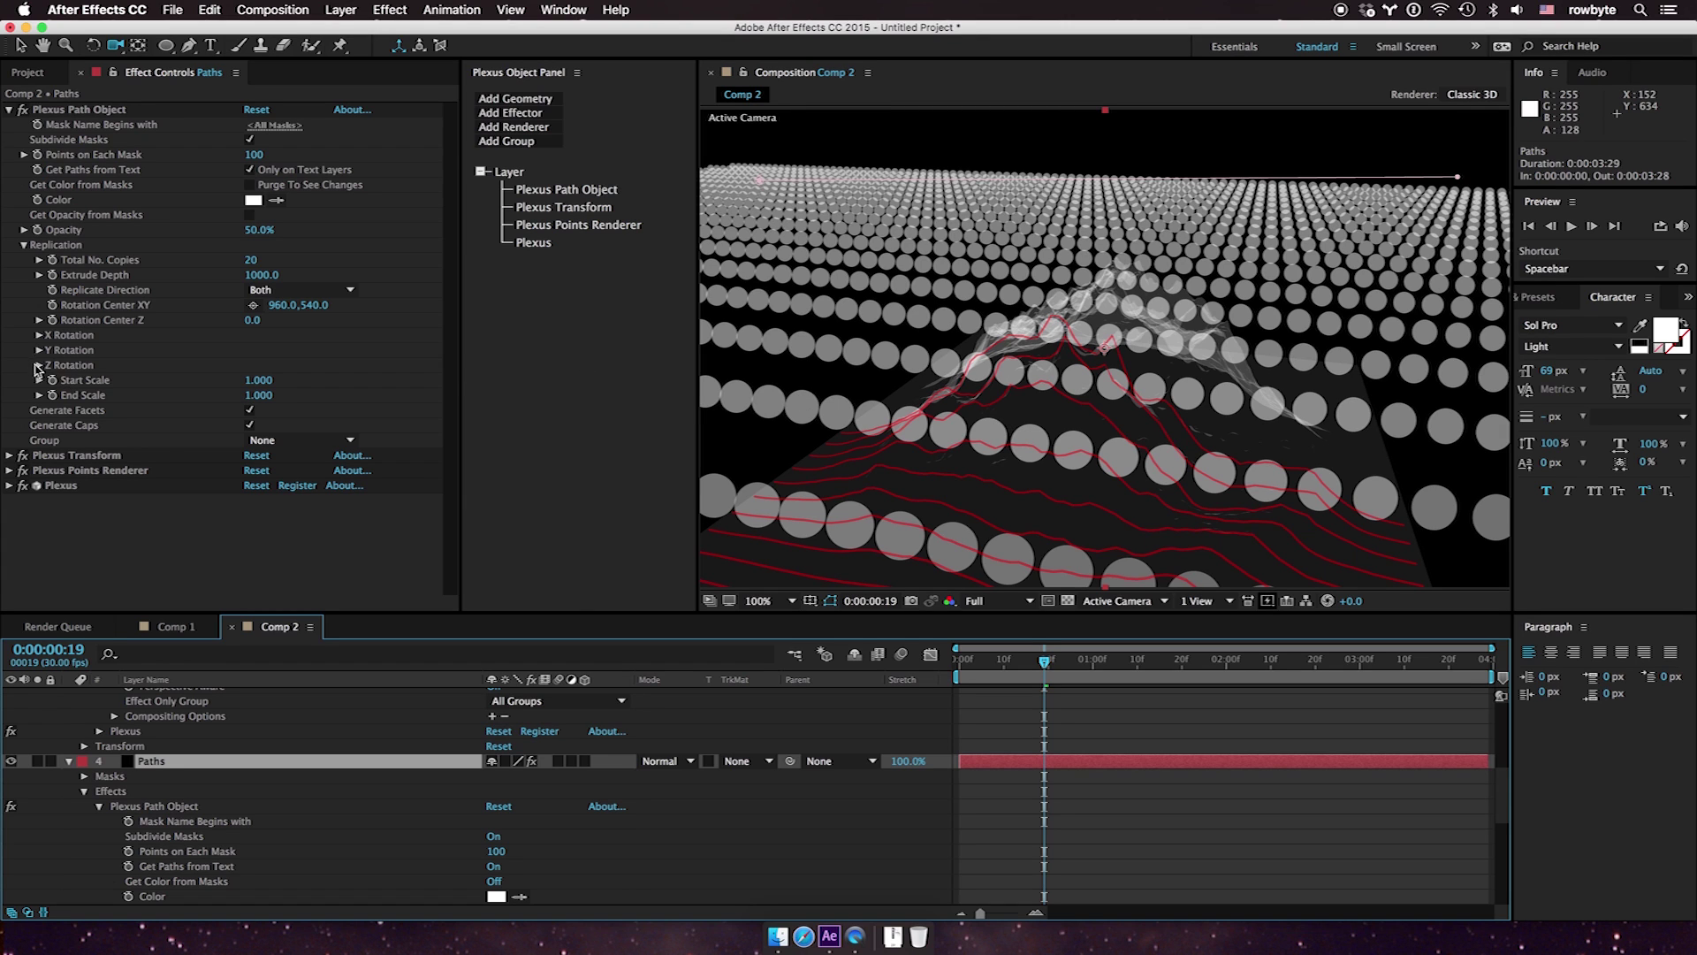
pyautogui.click(564, 209)
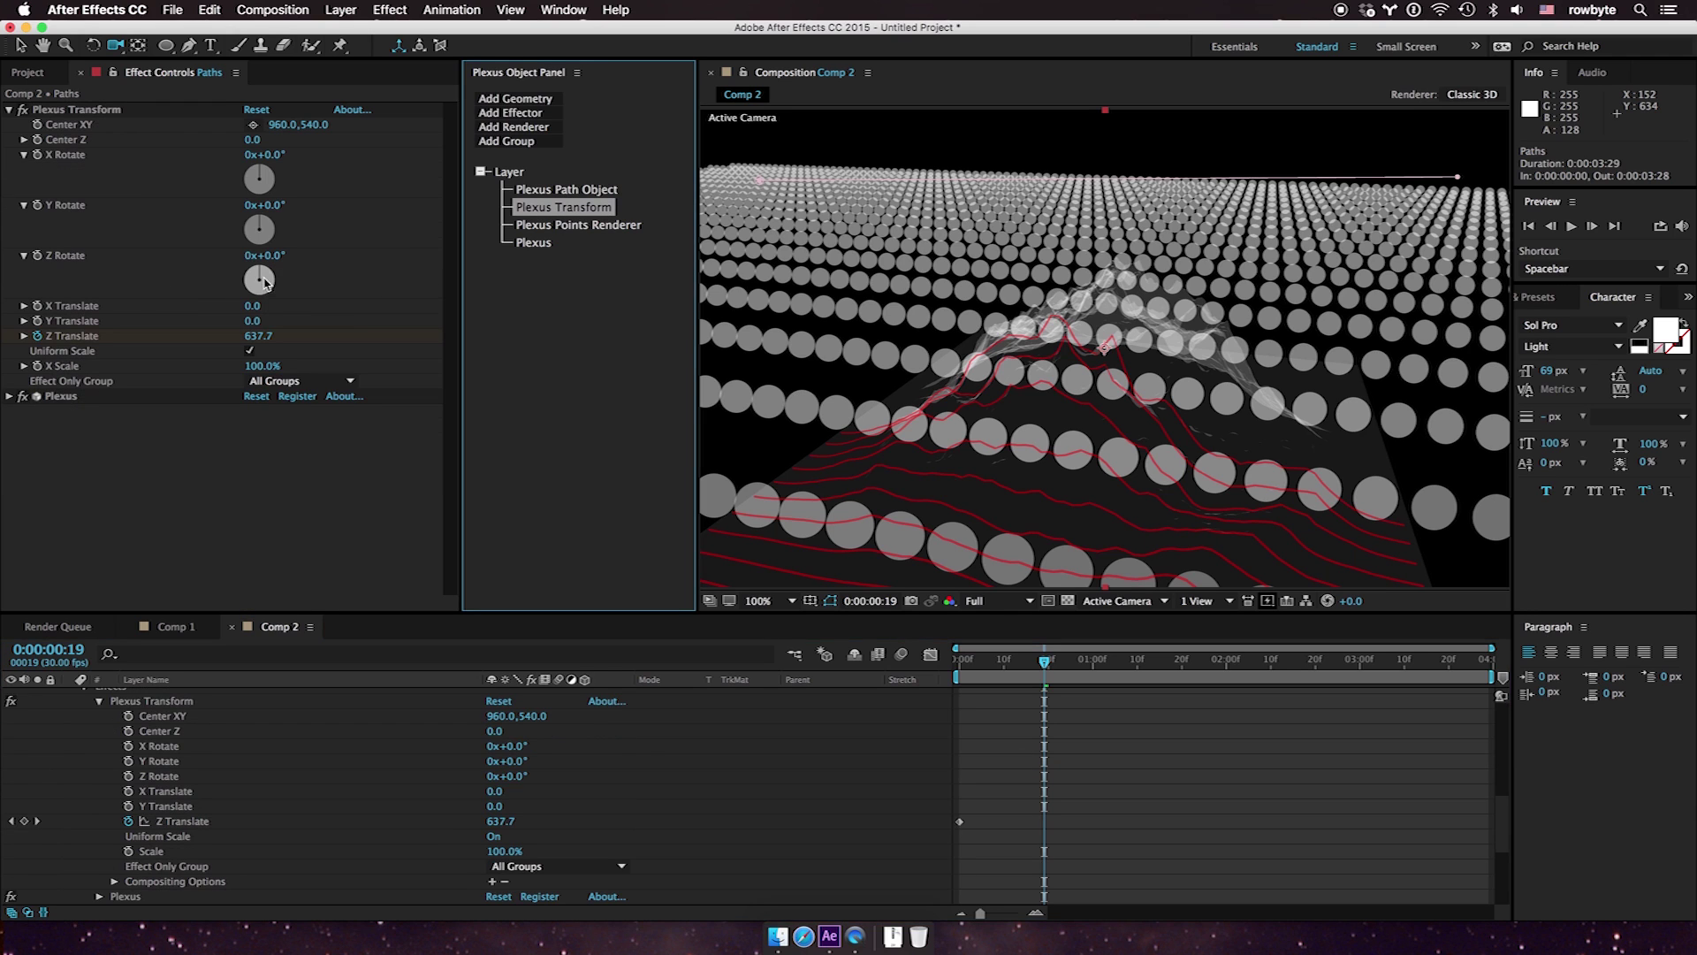
# Try an X Rotate of 98° in the Paths layer's Plexus Transform and reset it to 0°
pyautogui.click(272, 186)
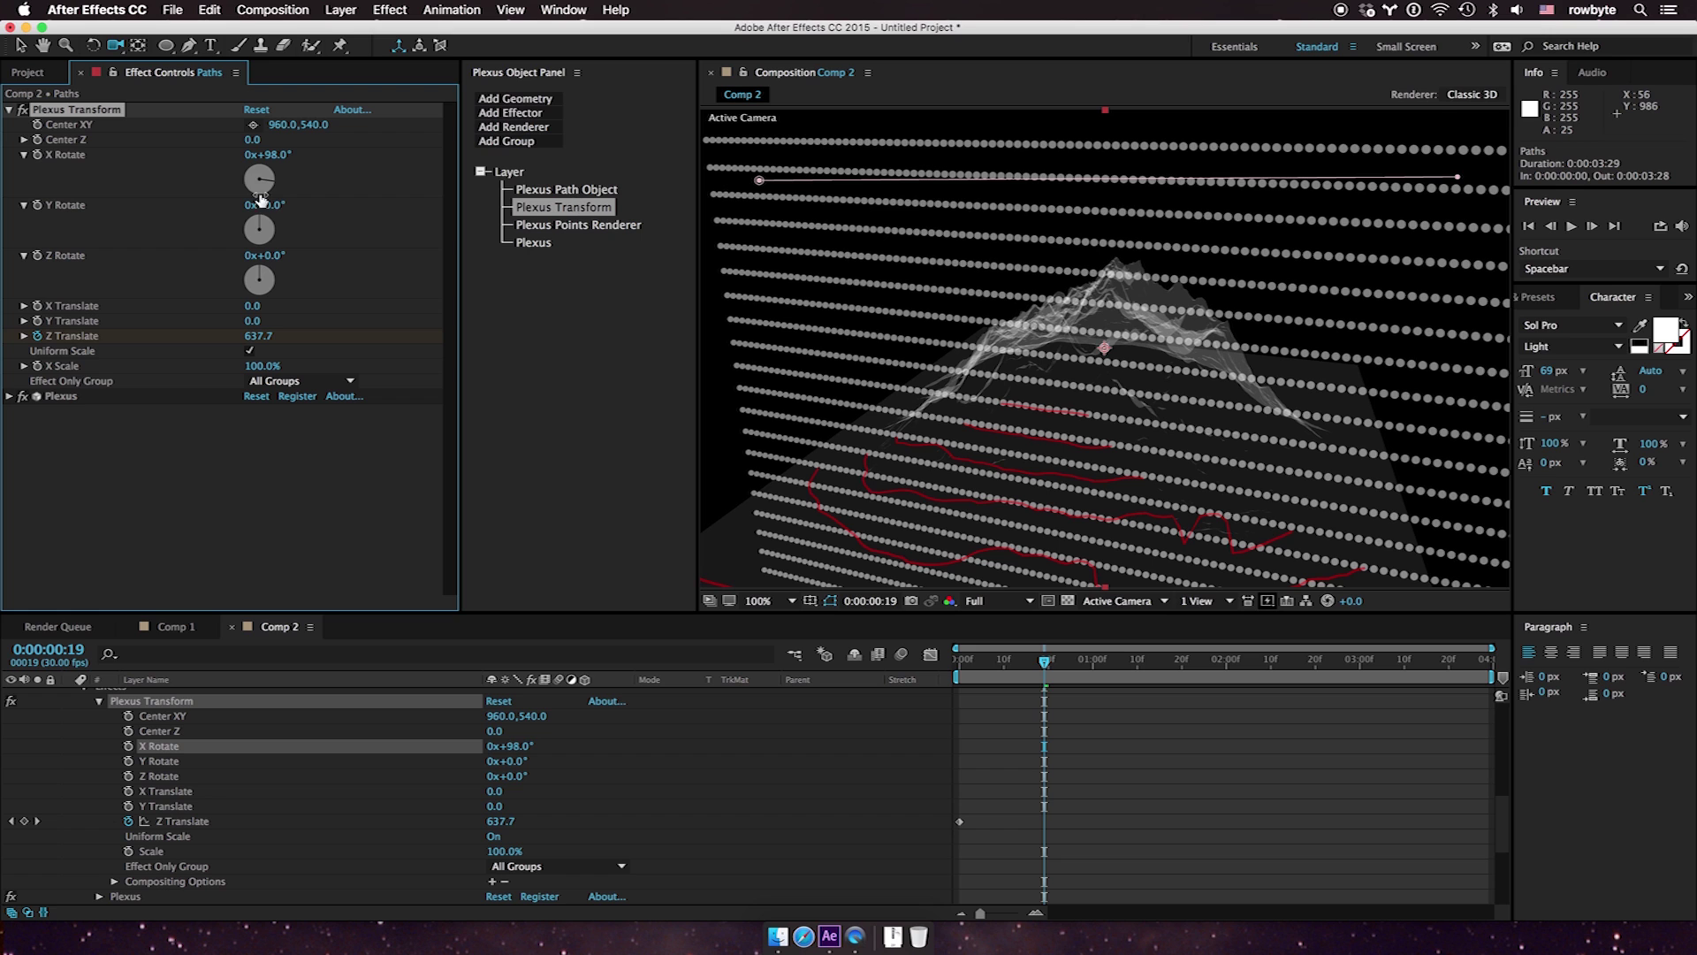
pyautogui.click(272, 155)
pyautogui.write('0')
pyautogui.press('Return')
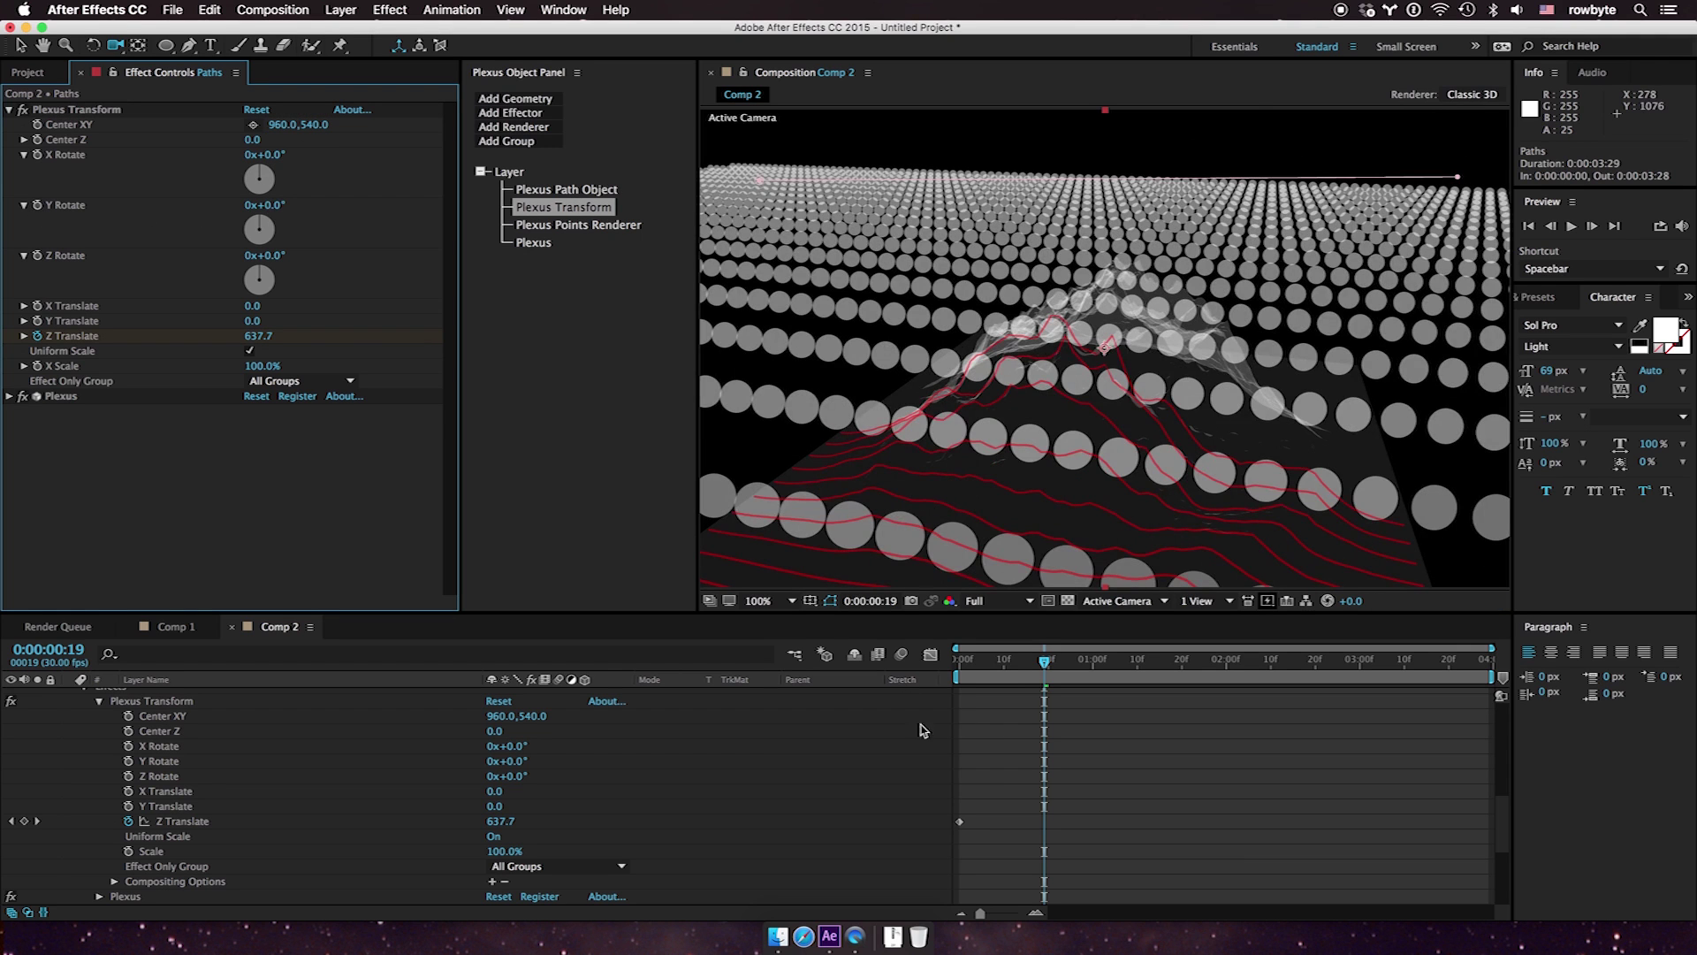
# Animate Y Rotate of the Paths layer's Plexus Transform with keyframes at 0:00:00:00 and 0:00:03:28, and preview the animation from the start
pyautogui.click(963, 662)
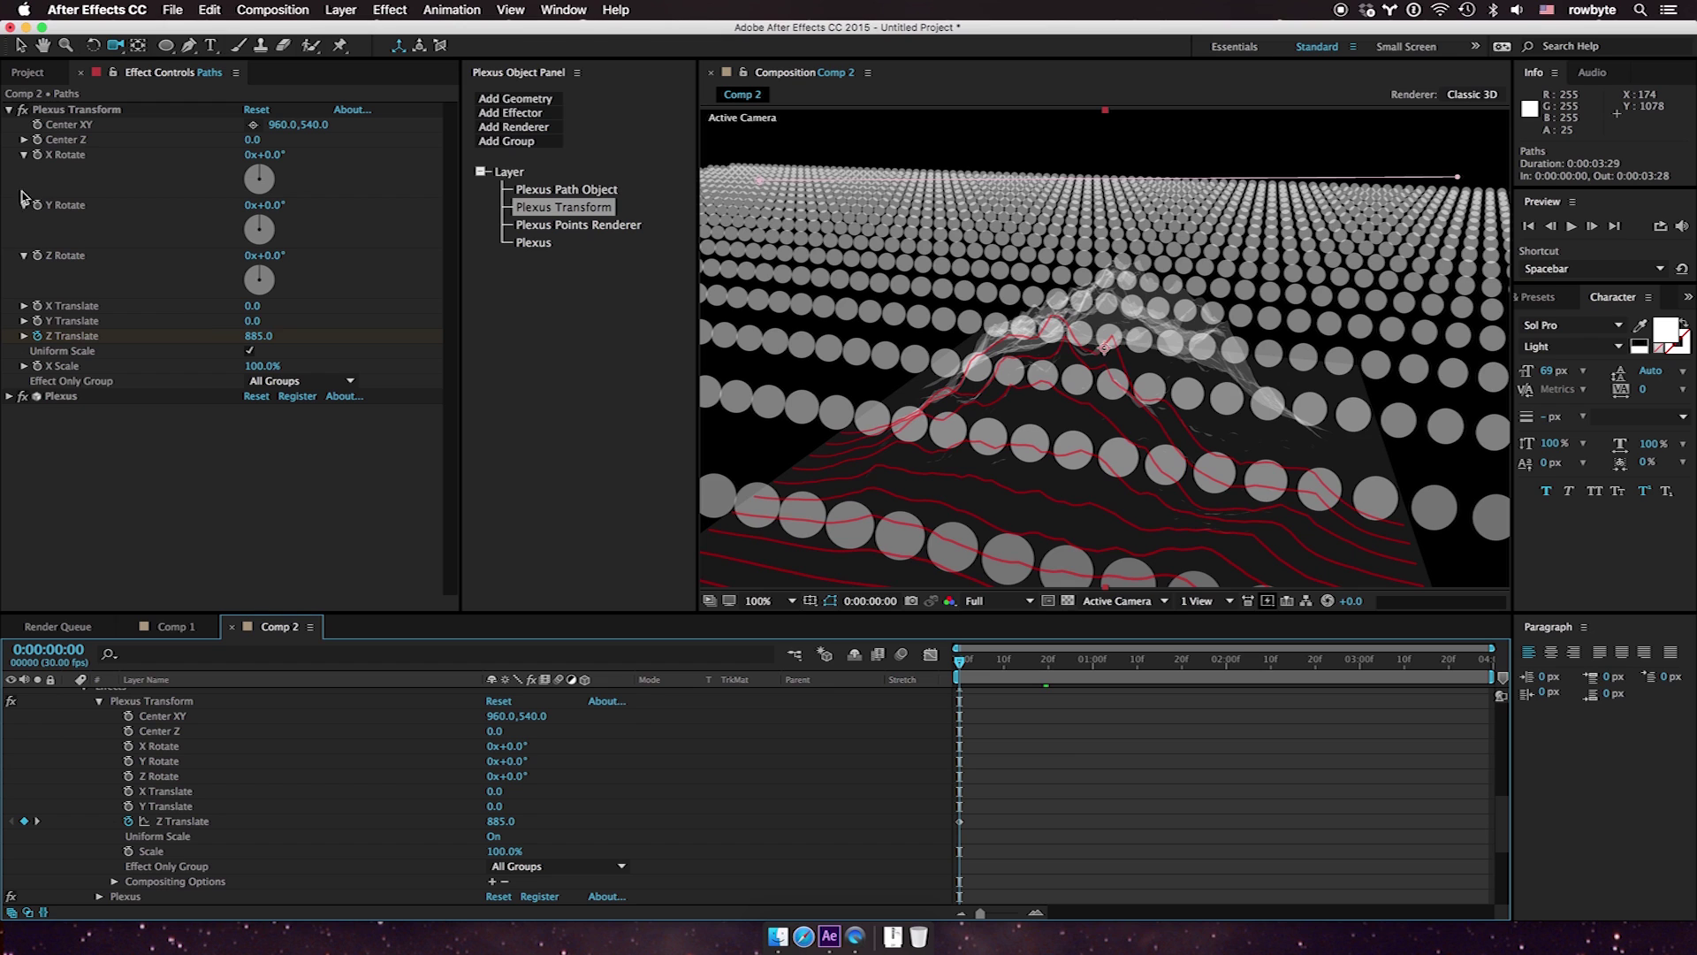
pyautogui.click(37, 206)
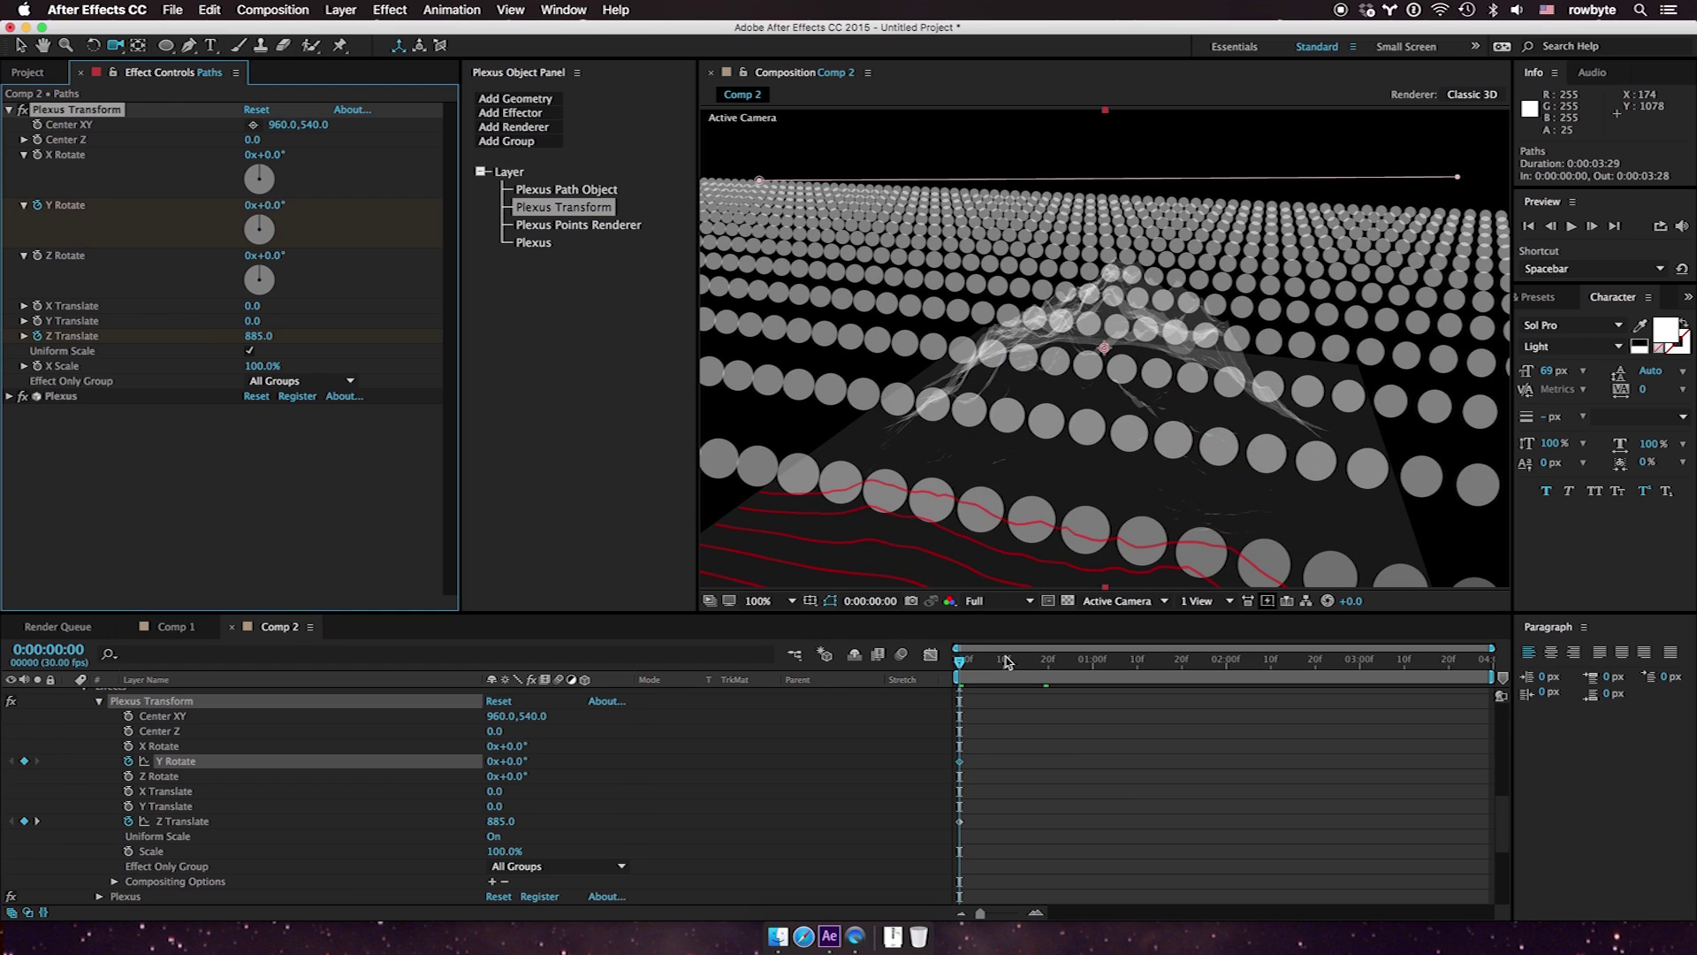
pyautogui.click(1484, 661)
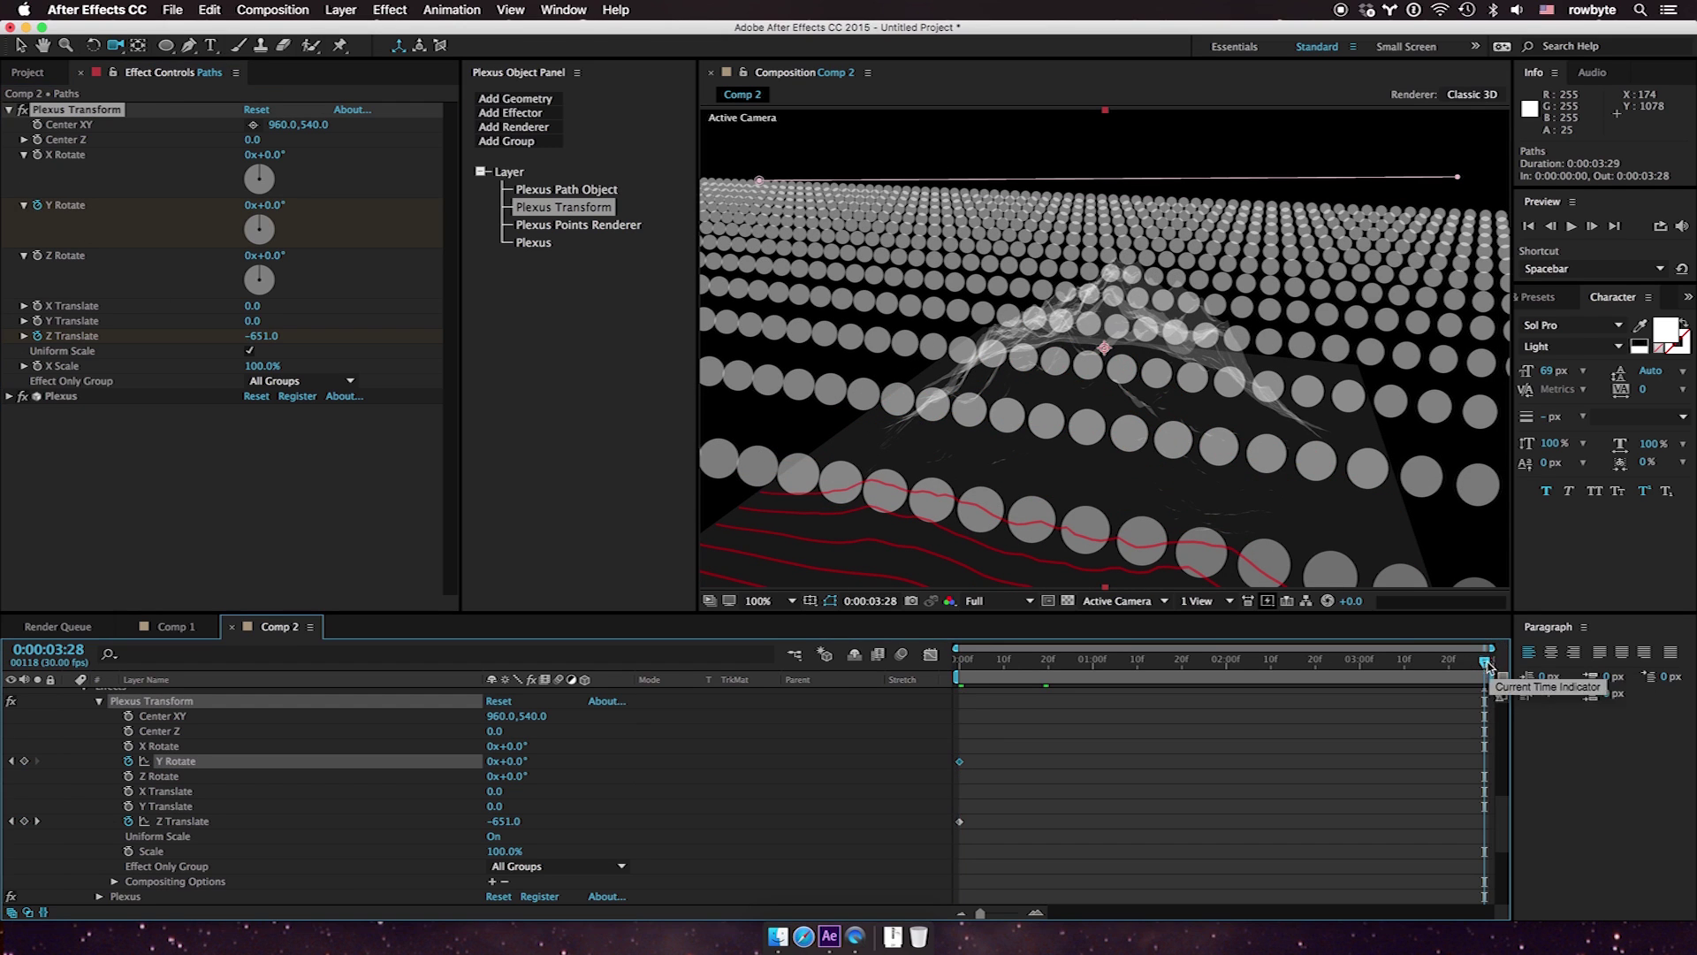
pyautogui.click(252, 207)
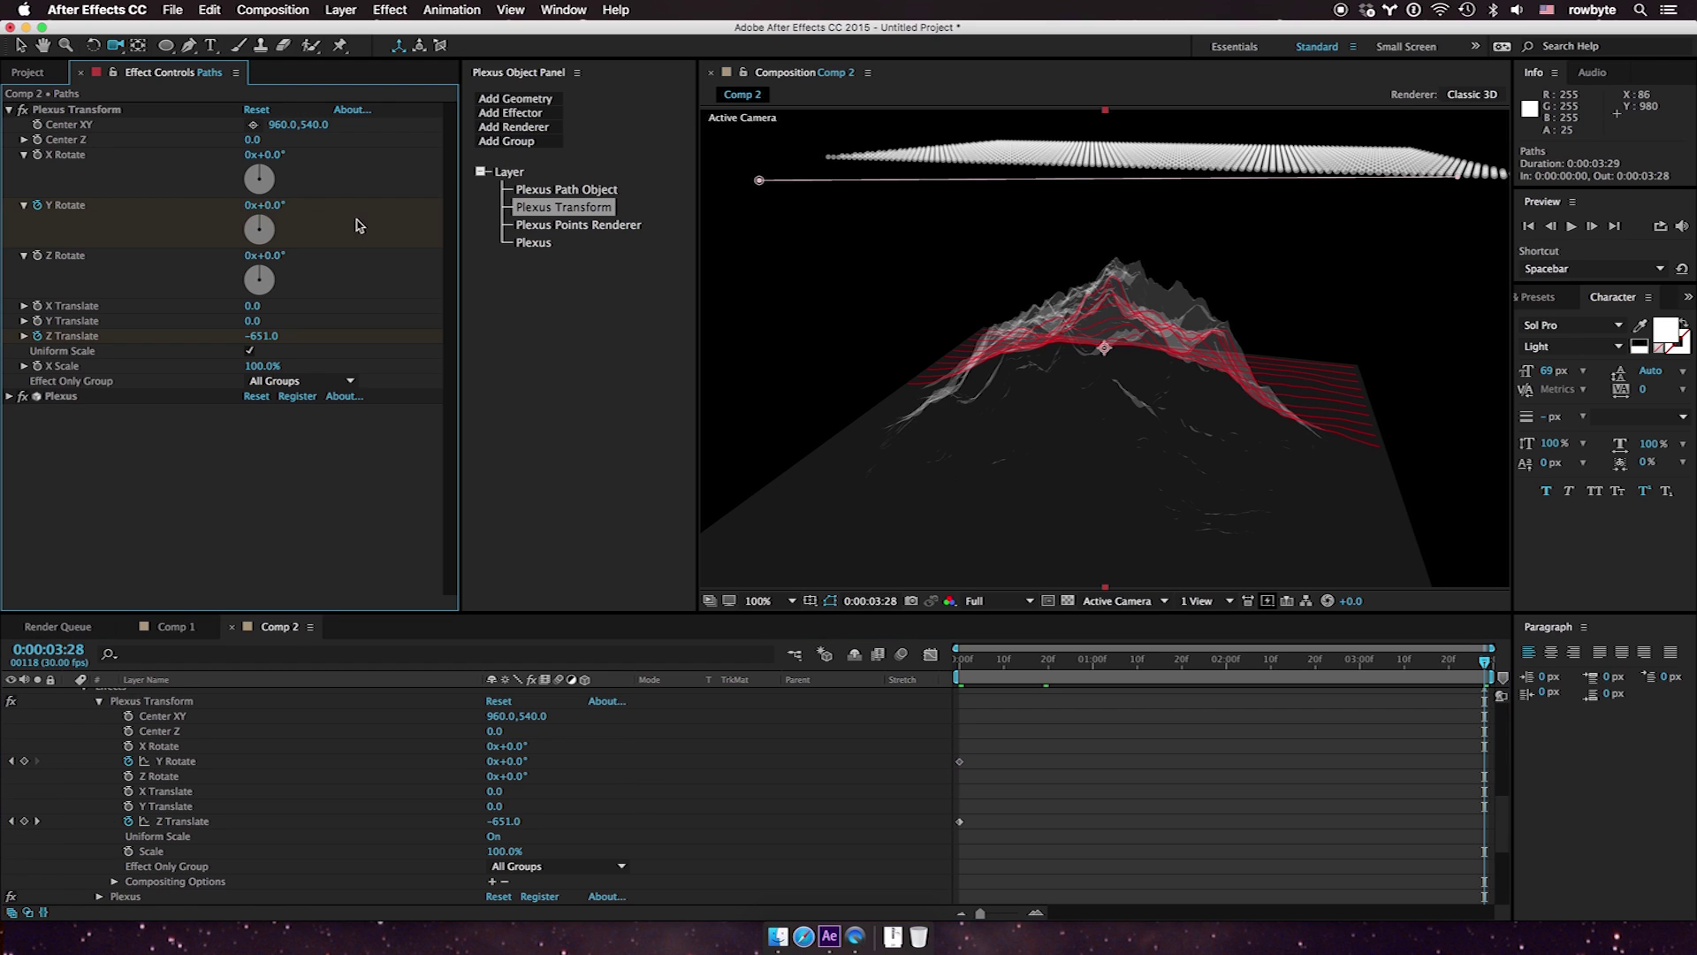
pyautogui.click(250, 205)
pyautogui.press('Return')
pyautogui.click(963, 665)
pyautogui.press('space')
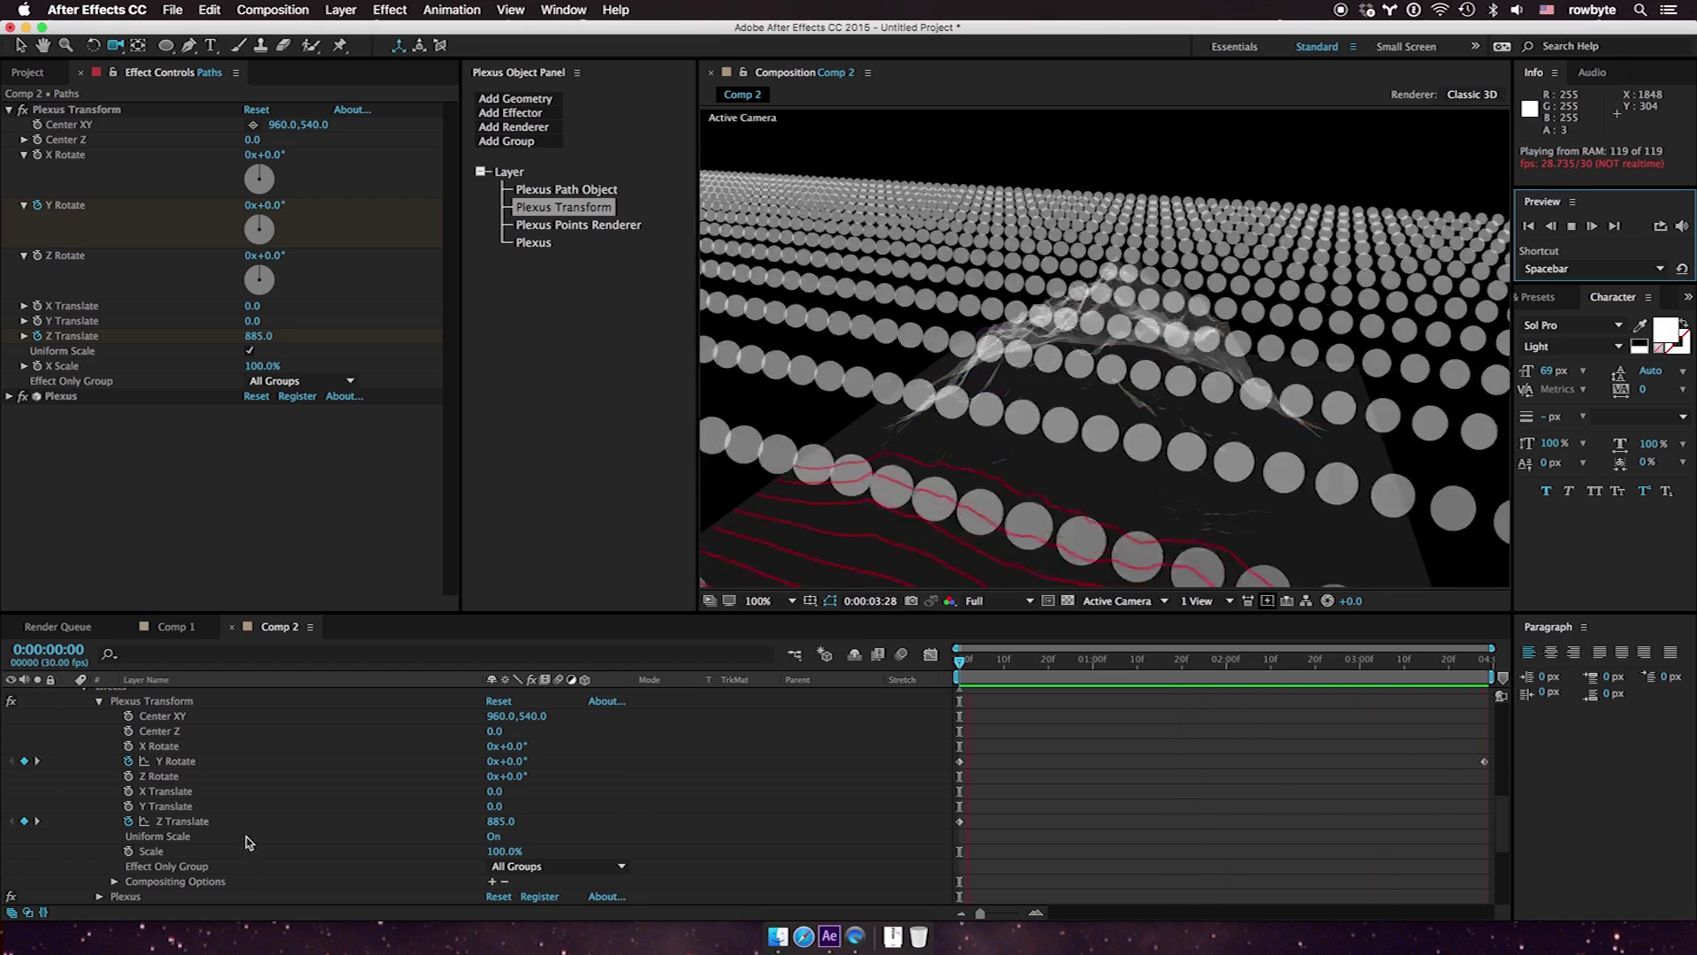
# Hide the Paths and OBJ layers in Comp 2, leaving only the red slicer beams in the preview
pyautogui.scroll(5, 336, 800)
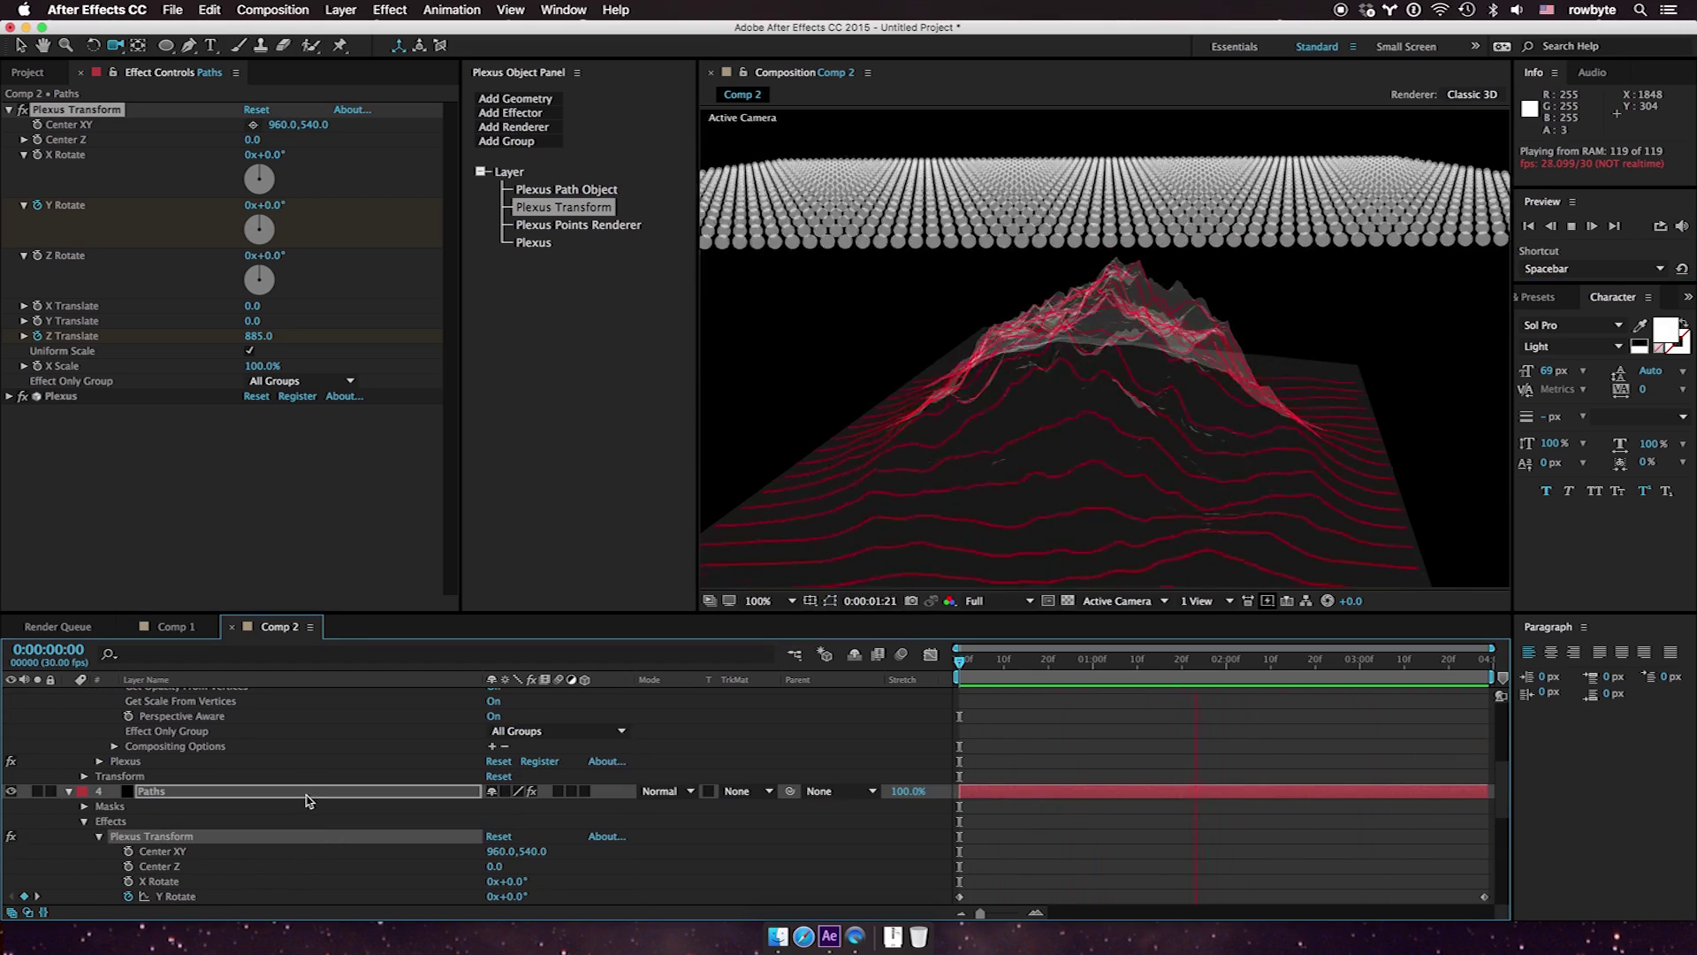
pyautogui.click(10, 820)
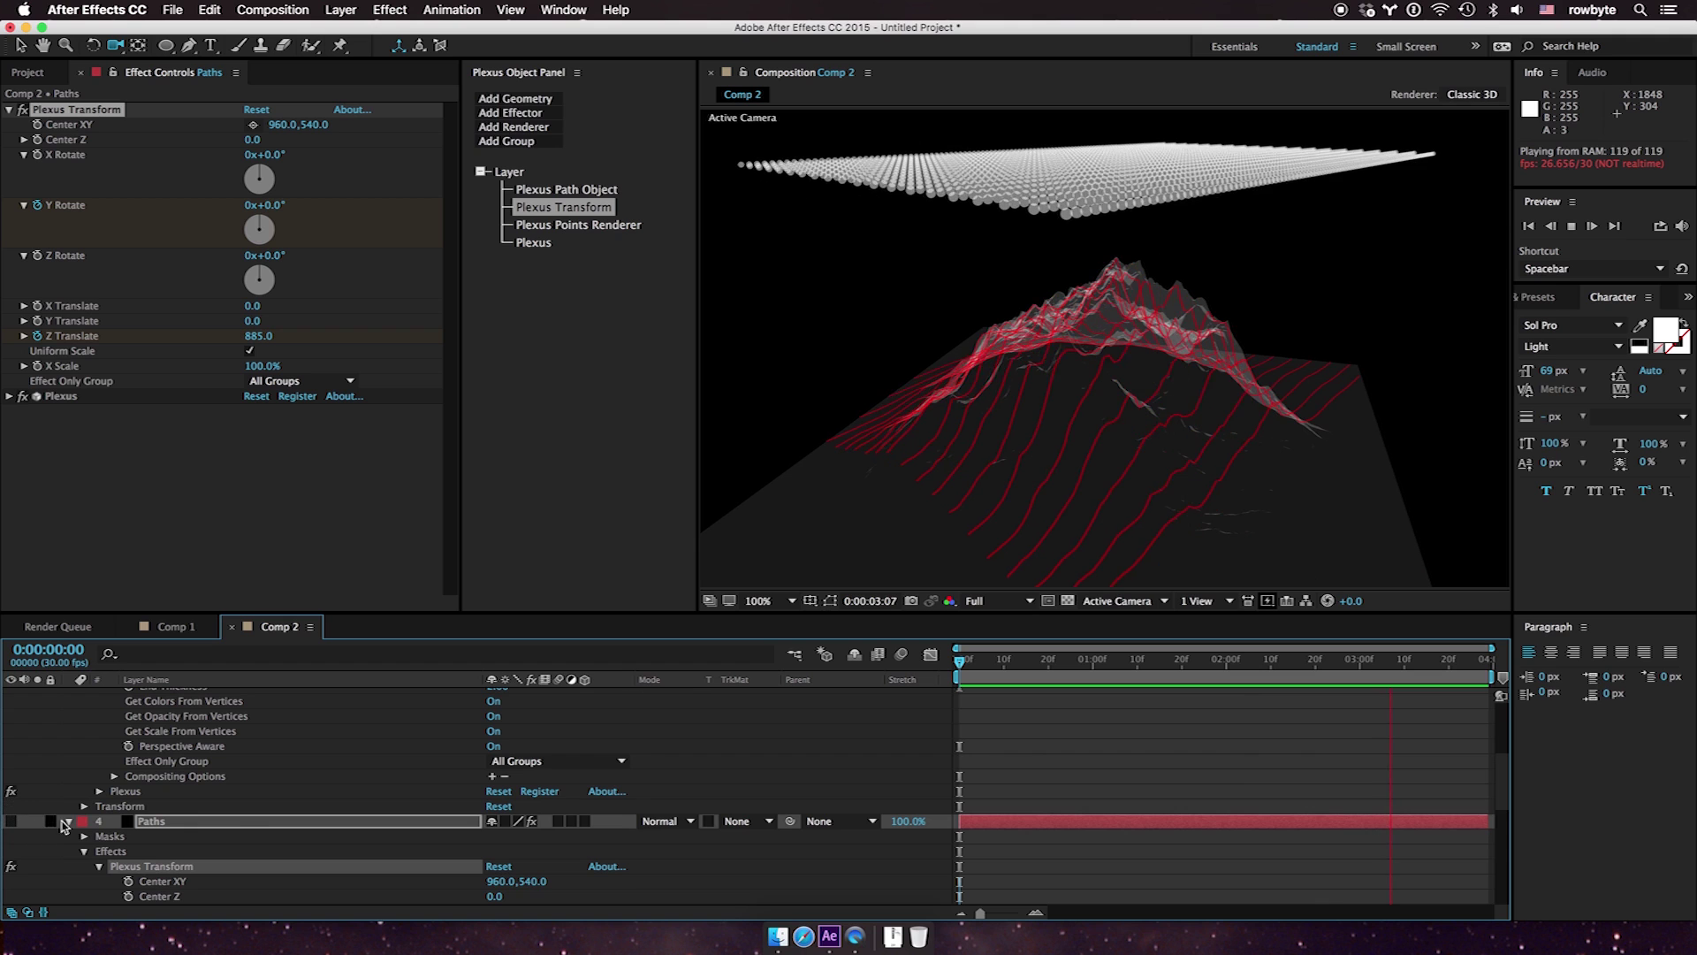
pyautogui.scroll(4, 248, 823)
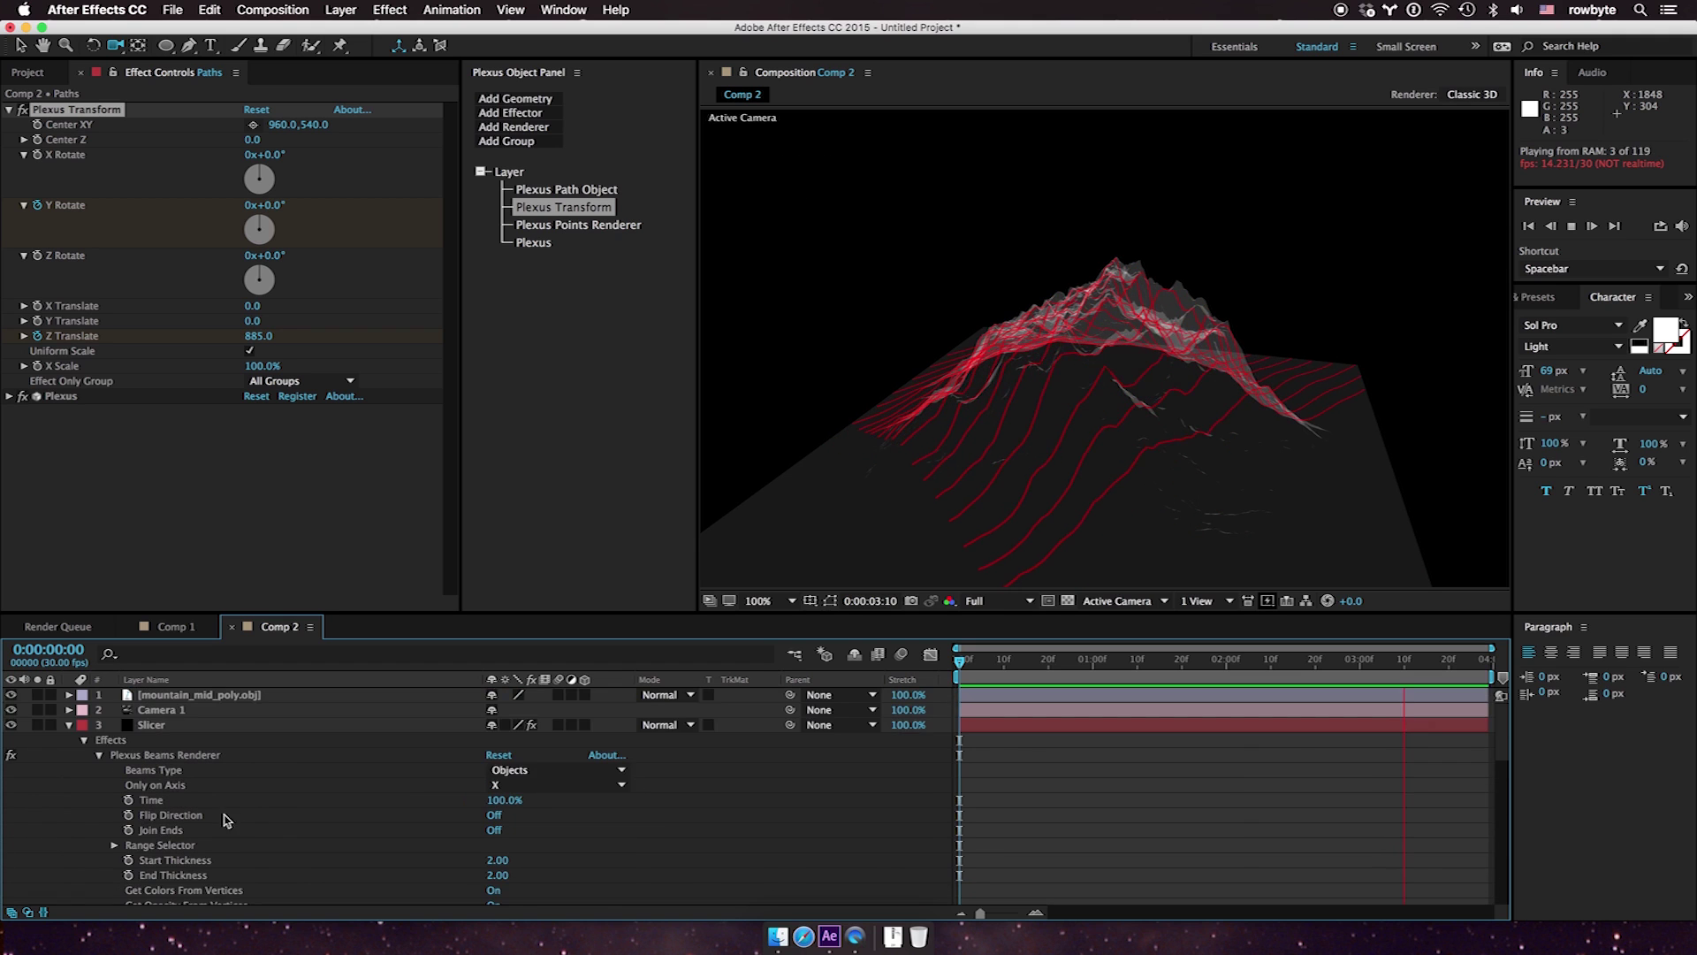
pyautogui.scroll(-4, 225, 820)
pyautogui.scroll(-6, 164, 842)
pyautogui.click(13, 815)
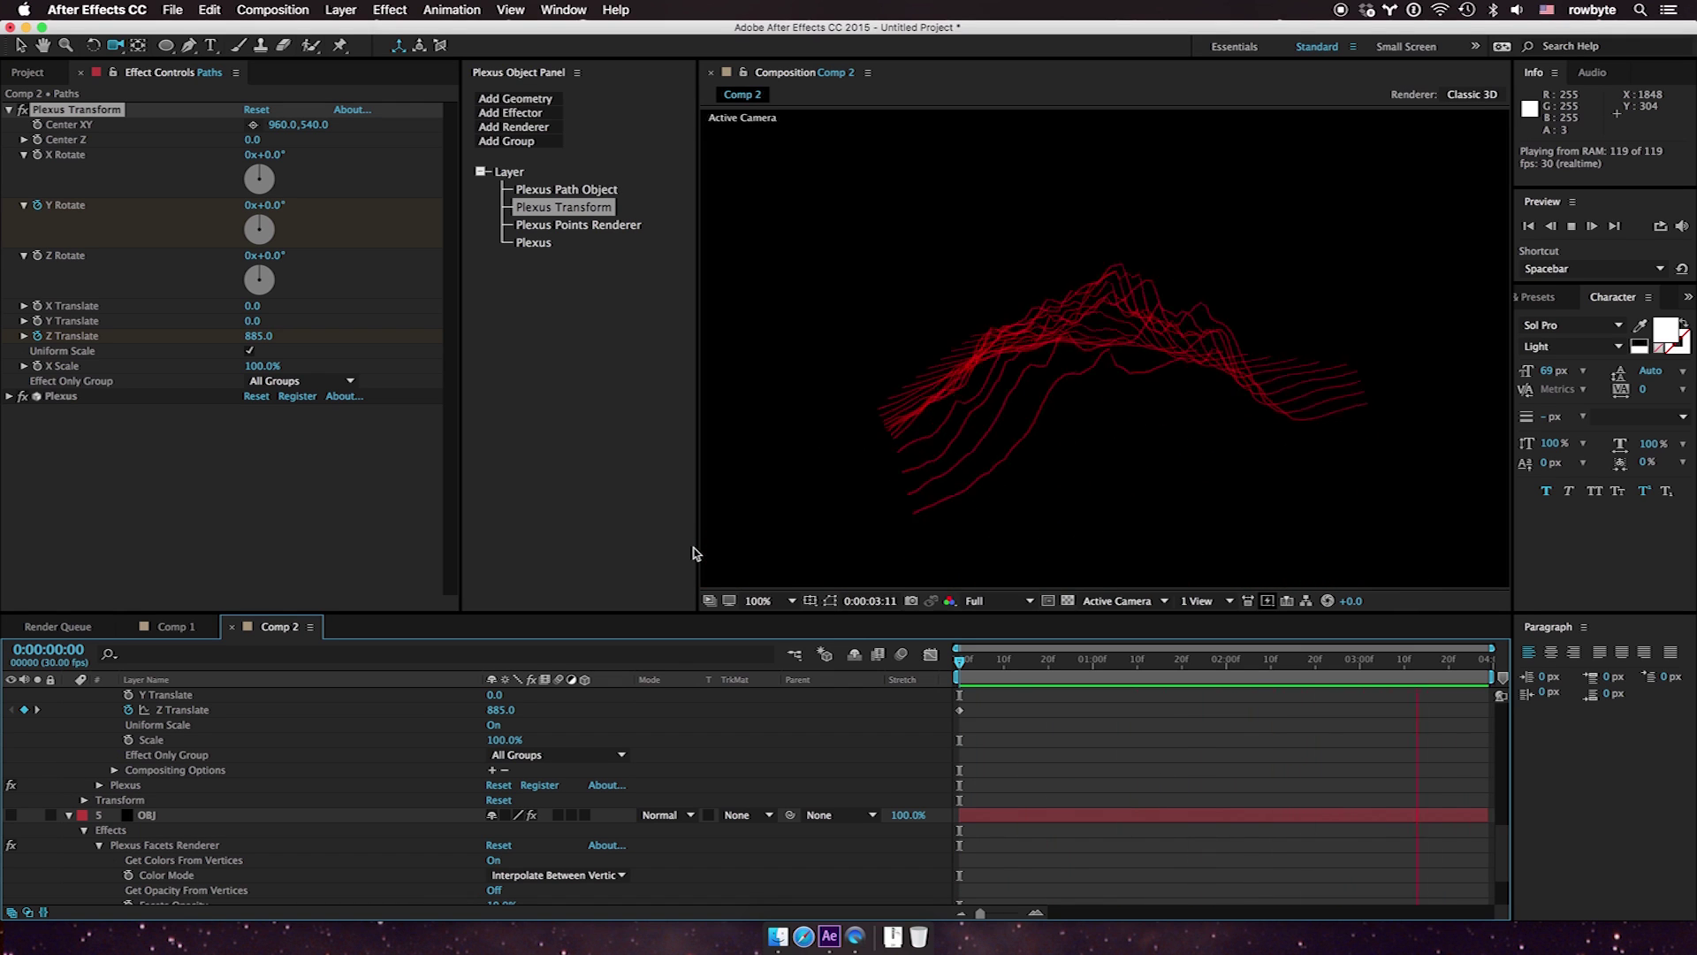
# Narrow the Plexus Object Panel to give the composition view more width
pyautogui.click(693, 477)
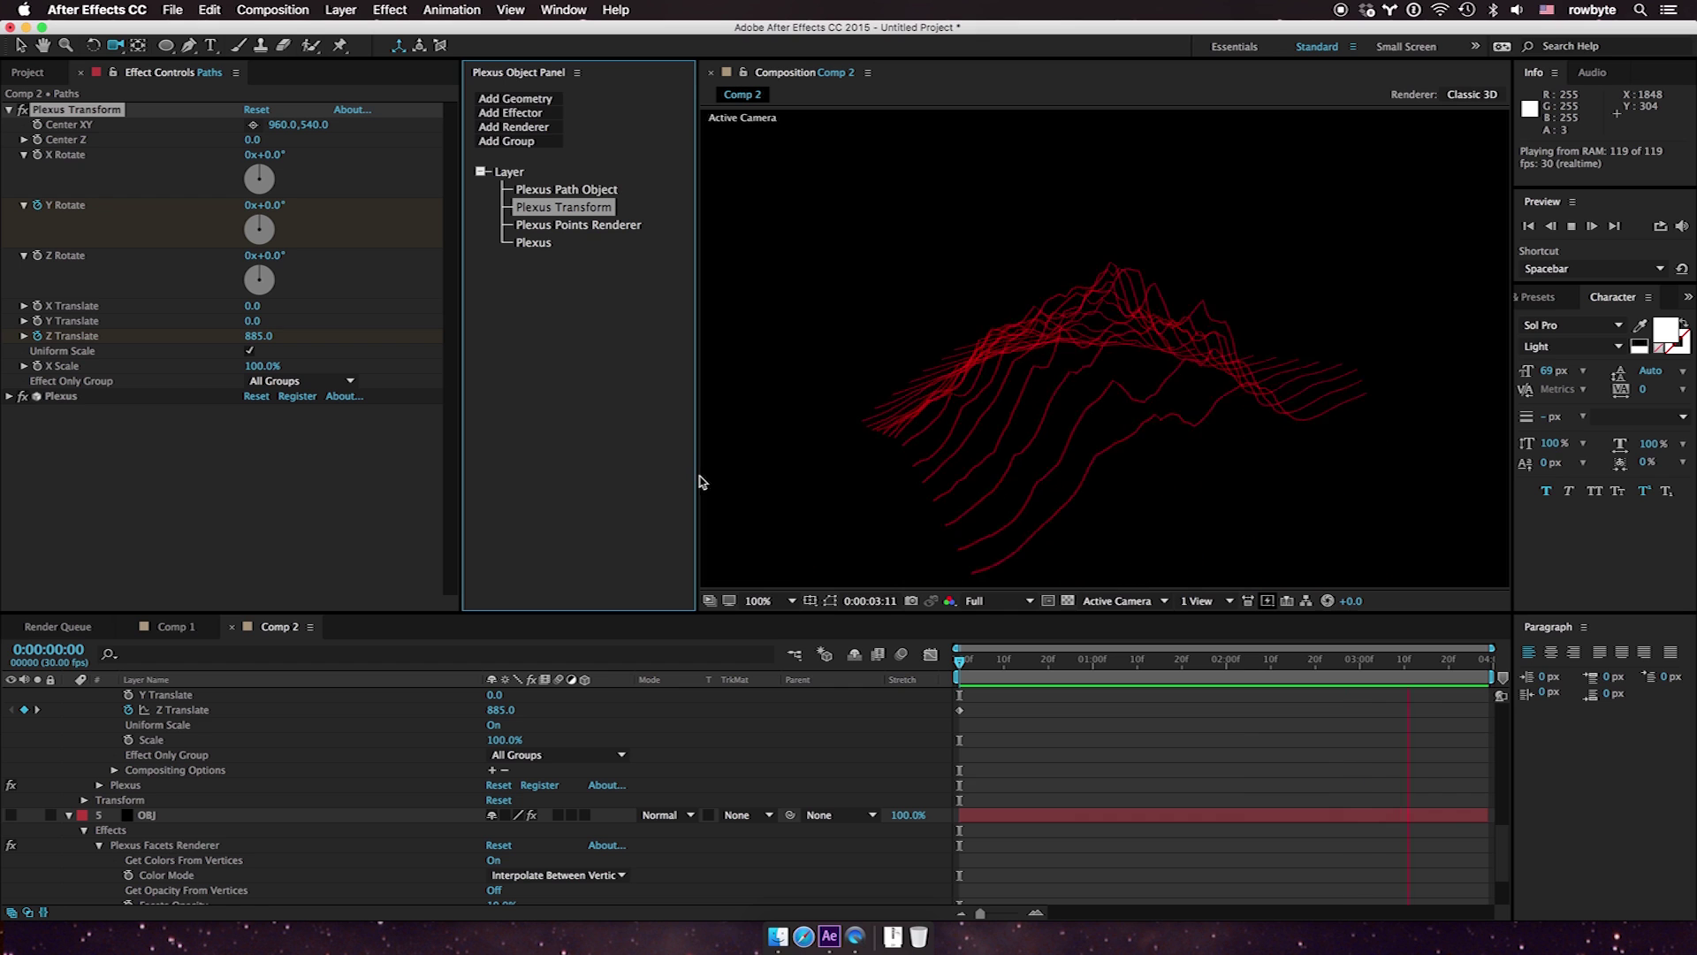
pyautogui.moveTo(698, 483); pyautogui.dragTo(622, 485)
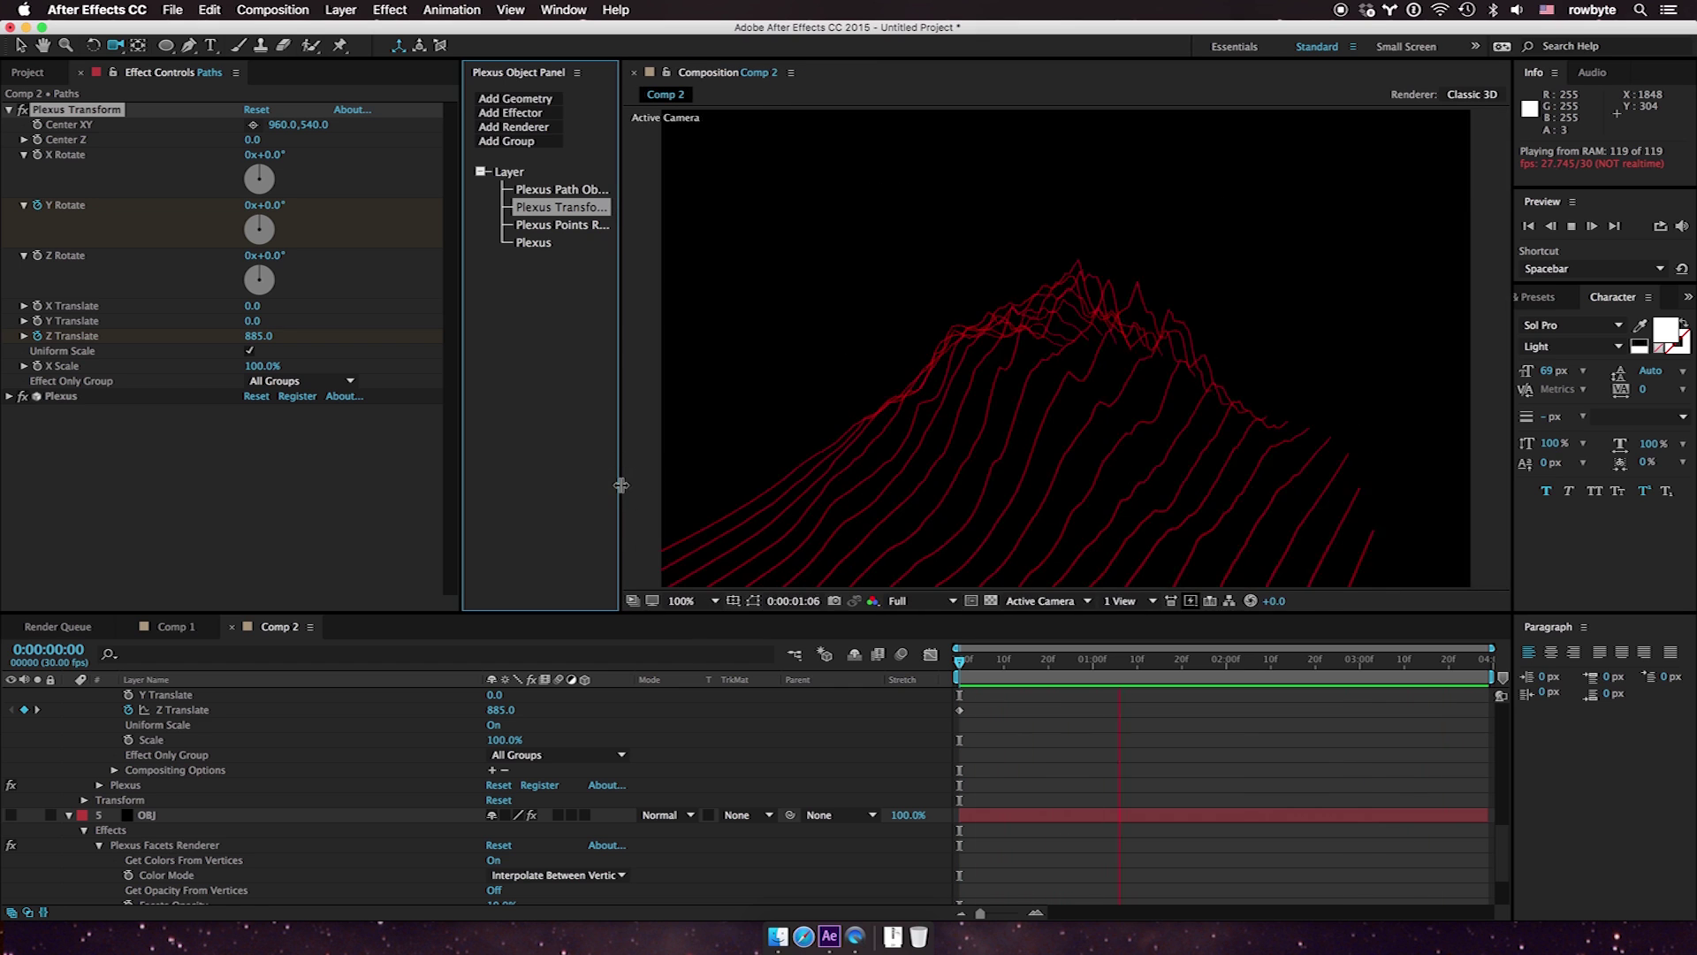